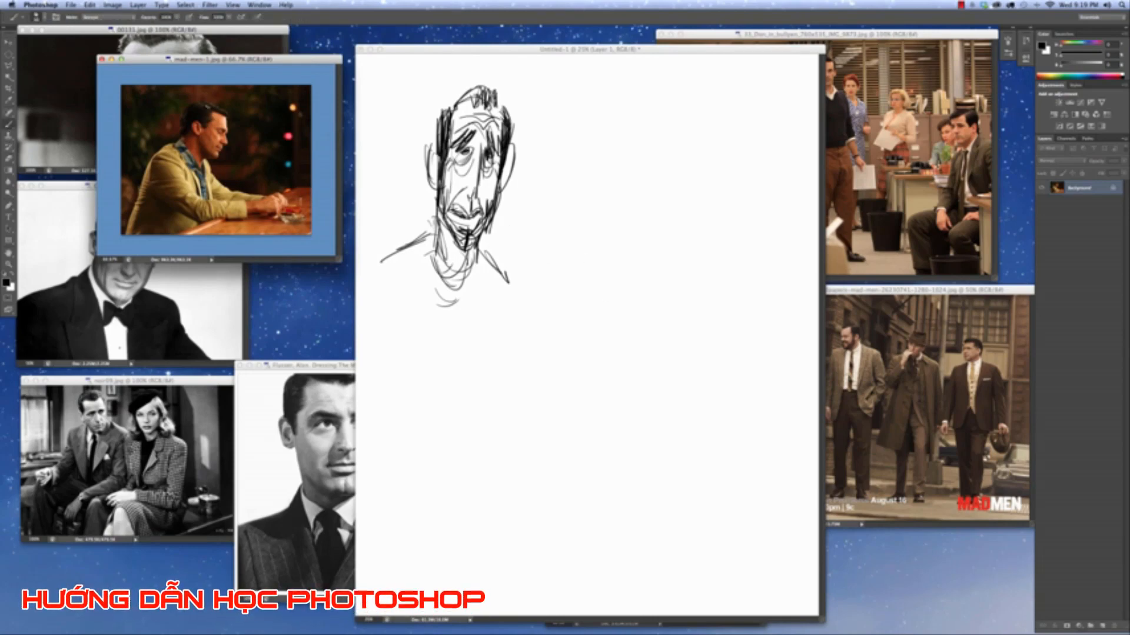
Sketch a tilted oval head for the seated man in the sketch document, beside the existing portrait, with repeated loose strokes.
left_click(663, 357)
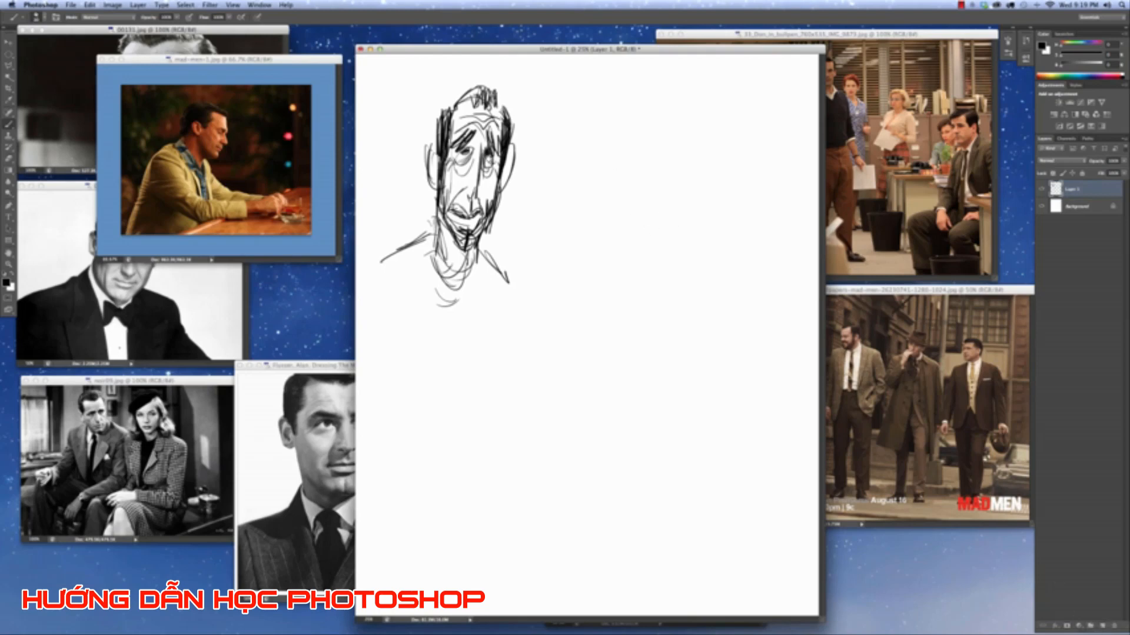
left_click_drag(644, 178, 637, 223)
mouse_move(647, 164)
left_mouse_down()
mouse_move(672, 177)
mouse_move(652, 229)
mouse_move(632, 233)
mouse_move(647, 235)
mouse_move(665, 207)
left_mouse_up()
left_click_drag(659, 170, 665, 221)
left_click_drag(670, 180, 658, 226)
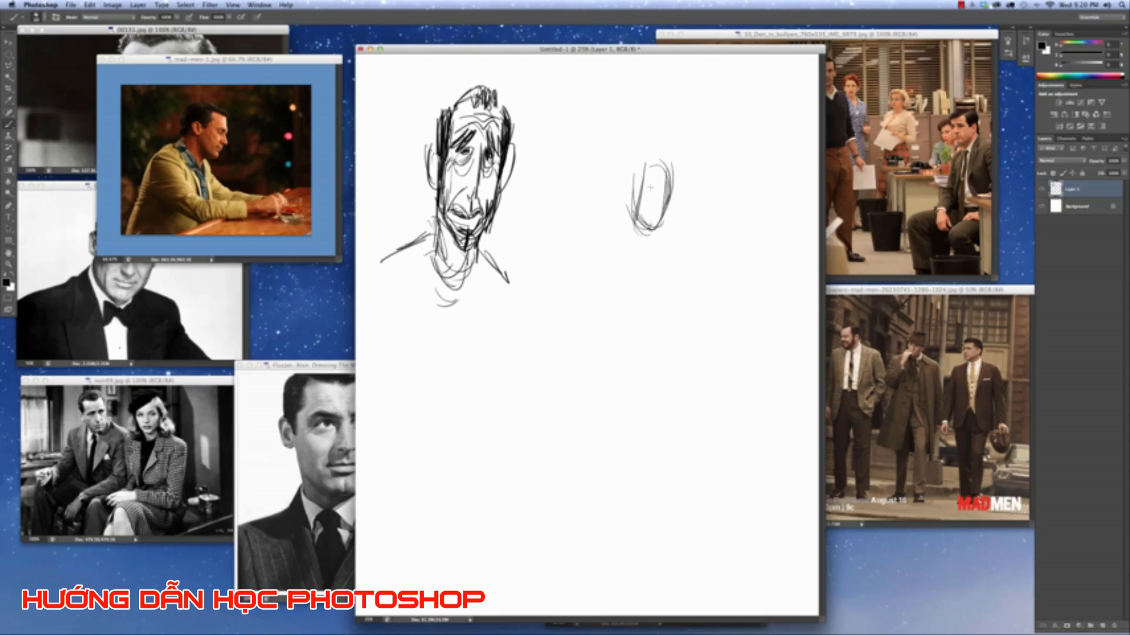
mouse_move(644, 188)
left_mouse_down()
mouse_move(631, 194)
mouse_move(633, 230)
mouse_move(650, 237)
mouse_move(665, 158)
mouse_move(652, 241)
mouse_move(627, 227)
left_mouse_up()
left_click_drag(640, 169, 632, 219)
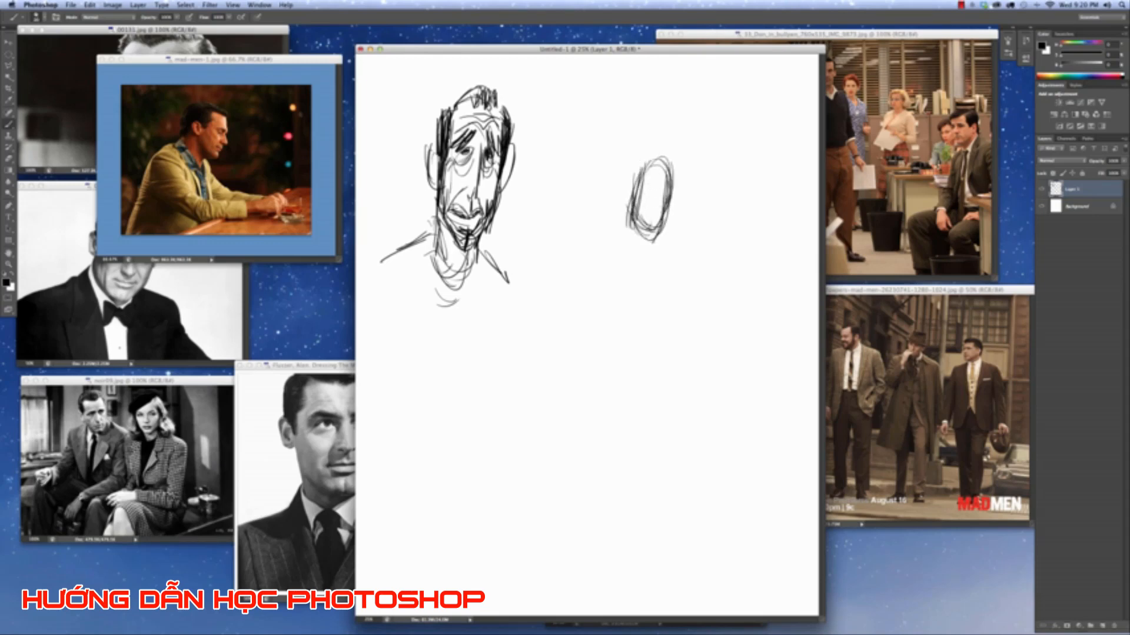
mouse_move(673, 180)
left_mouse_down()
mouse_move(674, 230)
mouse_move(662, 223)
left_mouse_up()
Rough in the jaw, neck, dark eye area and shirt collar below and inside the oval head.
left_click_drag(634, 237, 662, 263)
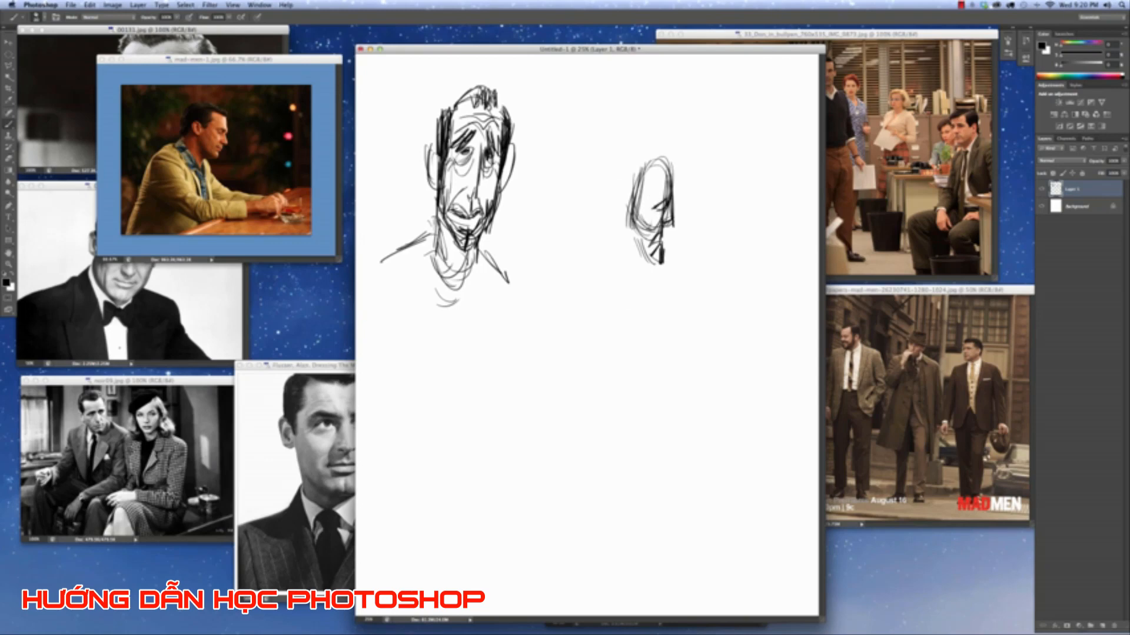
mouse_move(669, 191)
left_mouse_down()
mouse_move(649, 207)
mouse_move(666, 220)
mouse_move(646, 216)
left_mouse_up()
mouse_move(672, 170)
left_mouse_down()
mouse_move(656, 147)
mouse_move(623, 219)
mouse_move(635, 233)
mouse_move(623, 209)
mouse_move(643, 265)
left_mouse_up()
mouse_move(630, 227)
left_mouse_down()
mouse_move(611, 241)
mouse_move(634, 265)
mouse_move(648, 261)
mouse_move(633, 263)
left_mouse_up()
left_click_drag(623, 232, 611, 271)
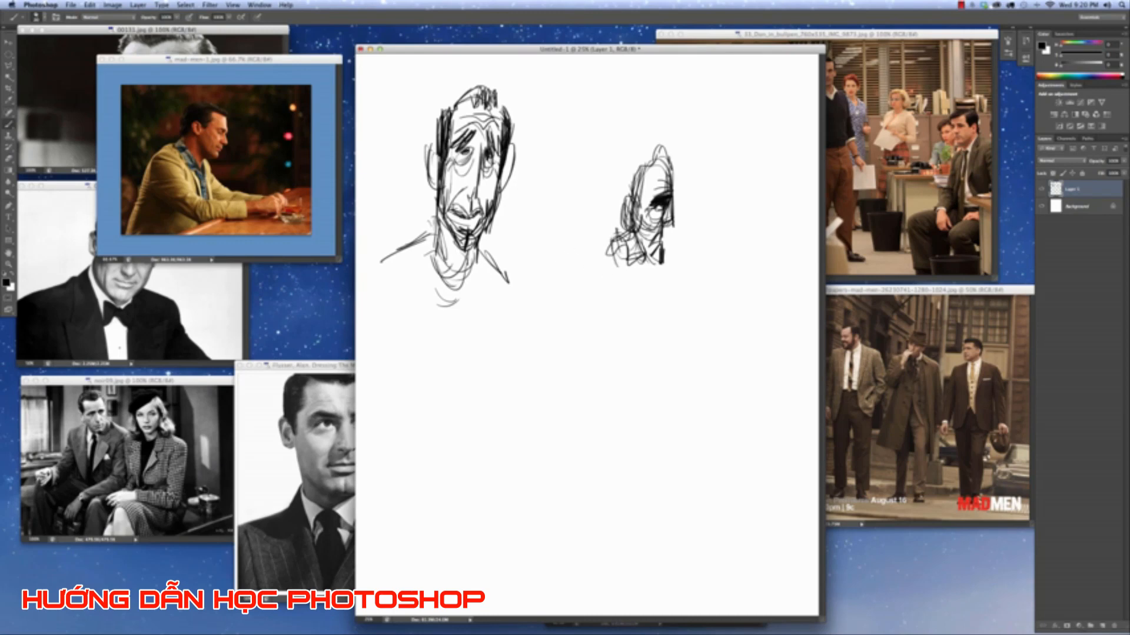
Sketch the side of the face, the forehead hairline and the raised tuft of hair on the head.
left_click_drag(652, 170, 640, 231)
left_click_drag(645, 180, 667, 162)
left_click_drag(662, 177, 673, 172)
left_click_drag(660, 149, 668, 170)
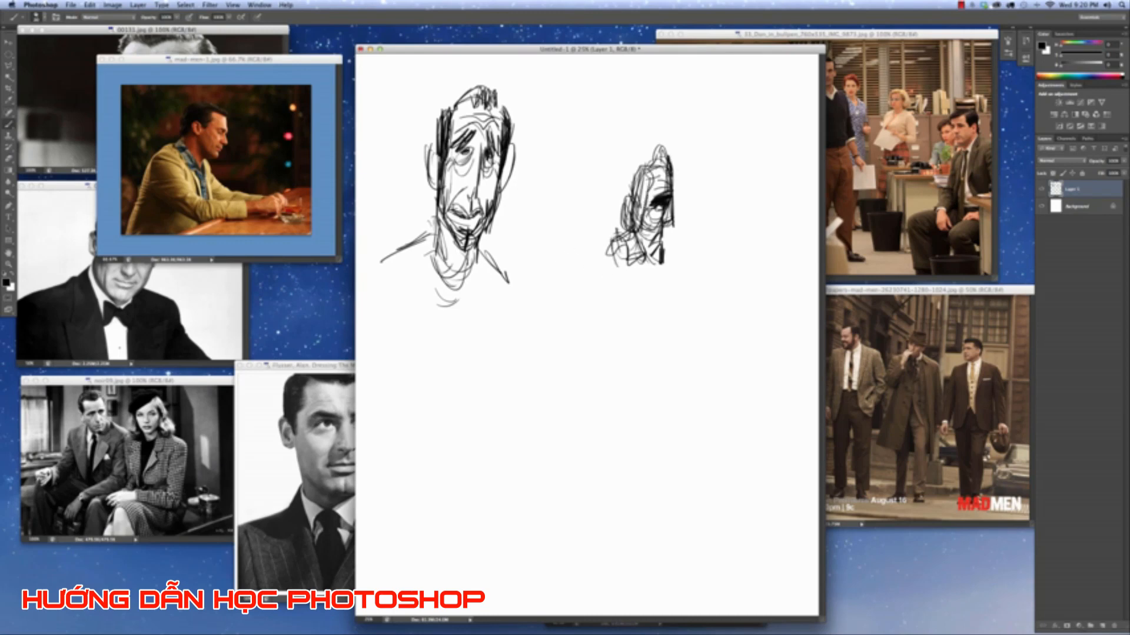
Sketch the collar lines and the rounded shoulder curving down into the man's back.
left_click_drag(614, 238, 601, 250)
mouse_move(617, 234)
left_mouse_down()
mouse_move(608, 274)
mouse_move(623, 271)
mouse_move(647, 296)
mouse_move(639, 288)
left_mouse_up()
left_click_drag(615, 238, 585, 237)
mouse_move(625, 224)
left_mouse_down()
mouse_move(580, 236)
mouse_move(556, 288)
left_mouse_up()
left_click_drag(566, 252, 549, 318)
left_click_drag(559, 278, 558, 327)
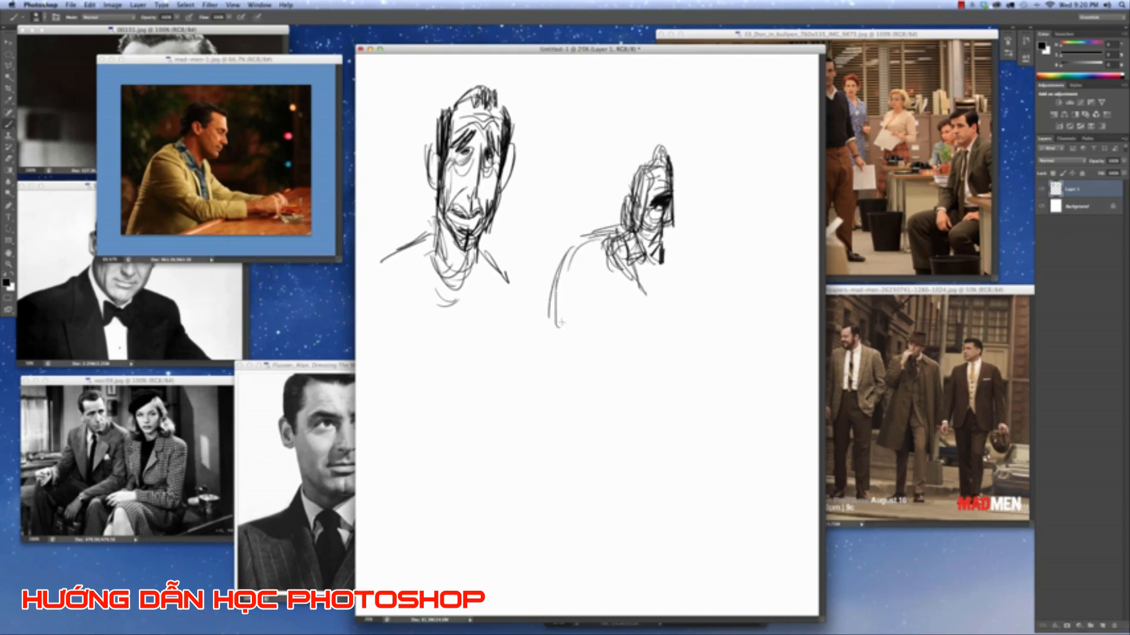
Sketch the near upper arm running down to the elbow and the forearm stretched forward on the bar.
left_click_drag(594, 255, 607, 288)
left_click_drag(585, 244, 562, 305)
mouse_move(580, 247)
left_mouse_down()
mouse_move(599, 272)
mouse_move(597, 300)
mouse_move(634, 349)
mouse_move(649, 340)
left_mouse_up()
mouse_move(588, 259)
left_mouse_down()
mouse_move(638, 329)
mouse_move(635, 344)
mouse_move(648, 344)
left_mouse_up()
mouse_move(661, 344)
left_mouse_down()
mouse_move(631, 356)
mouse_move(650, 340)
left_mouse_up()
mouse_move(638, 316)
left_mouse_down()
mouse_move(720, 323)
mouse_move(722, 337)
left_mouse_up()
left_click_drag(721, 336, 647, 350)
Draw the shirt front and jacket opening below the neck, and rough in the far forearm and the hands.
left_click_drag(649, 271, 647, 309)
left_click_drag(642, 263, 635, 340)
left_click_drag(658, 261, 640, 327)
left_click_drag(642, 253, 650, 270)
left_click_drag(638, 247, 657, 281)
left_click_drag(659, 268, 651, 310)
mouse_move(663, 277)
left_mouse_down()
mouse_move(646, 327)
mouse_move(720, 304)
mouse_move(731, 334)
left_mouse_up()
mouse_move(666, 321)
left_mouse_down()
mouse_move(723, 314)
mouse_move(762, 336)
mouse_move(770, 321)
mouse_move(759, 346)
left_mouse_up()
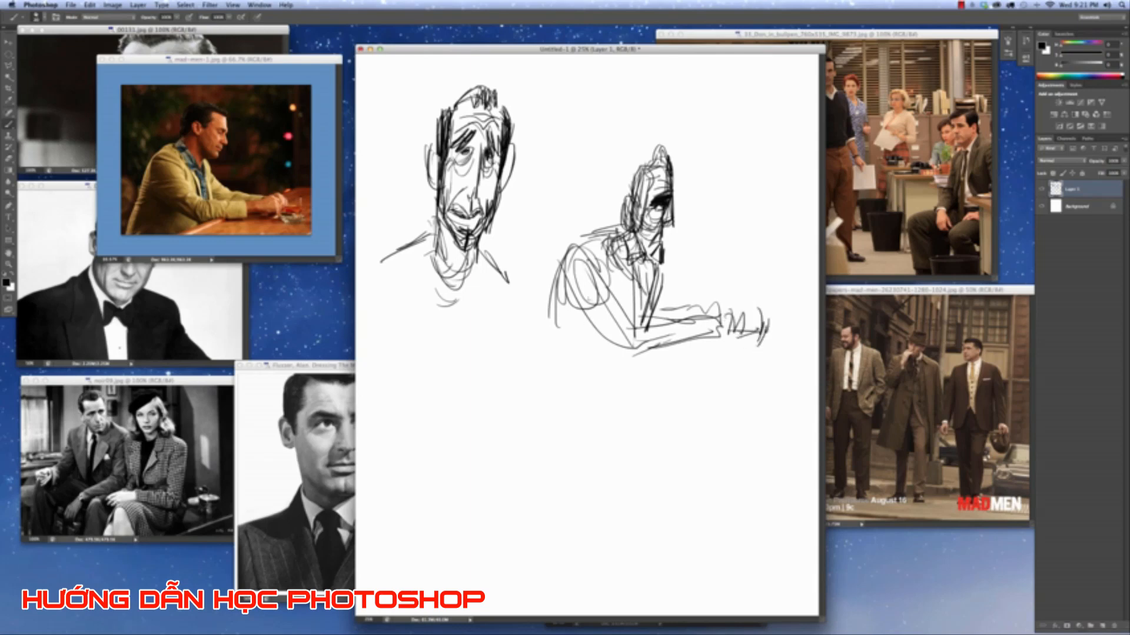
Draw the lower back and waist lines of the torso and shade the underside of the elbow.
mouse_move(571, 260)
left_mouse_down()
mouse_move(525, 366)
mouse_move(533, 375)
mouse_move(594, 352)
mouse_move(644, 356)
left_mouse_up()
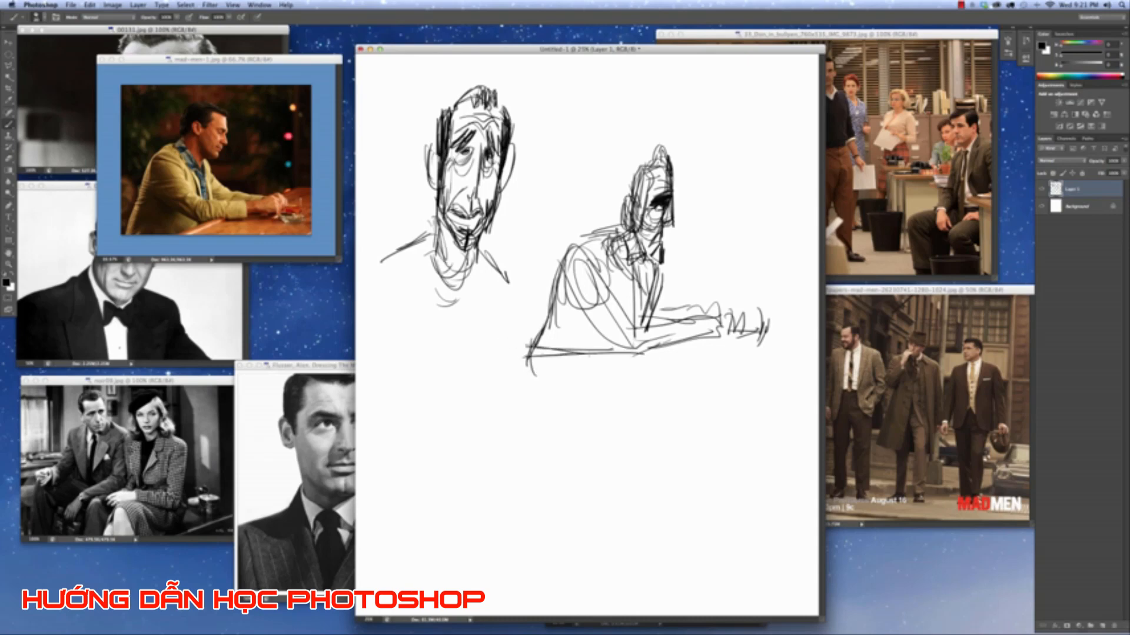
mouse_move(513, 362)
left_mouse_down()
mouse_move(638, 360)
mouse_move(646, 372)
left_mouse_up()
left_click_drag(630, 346, 626, 378)
left_click_drag(628, 350, 636, 376)
mouse_move(593, 324)
left_mouse_down()
mouse_move(582, 344)
mouse_move(617, 368)
mouse_move(625, 347)
mouse_move(608, 359)
left_mouse_up()
left_click_drag(635, 343, 587, 370)
left_click_drag(701, 305, 716, 296)
left_click_drag(665, 351, 623, 367)
left_click_drag(647, 355, 608, 364)
left_click_drag(627, 350, 571, 373)
left_click_drag(606, 355, 567, 365)
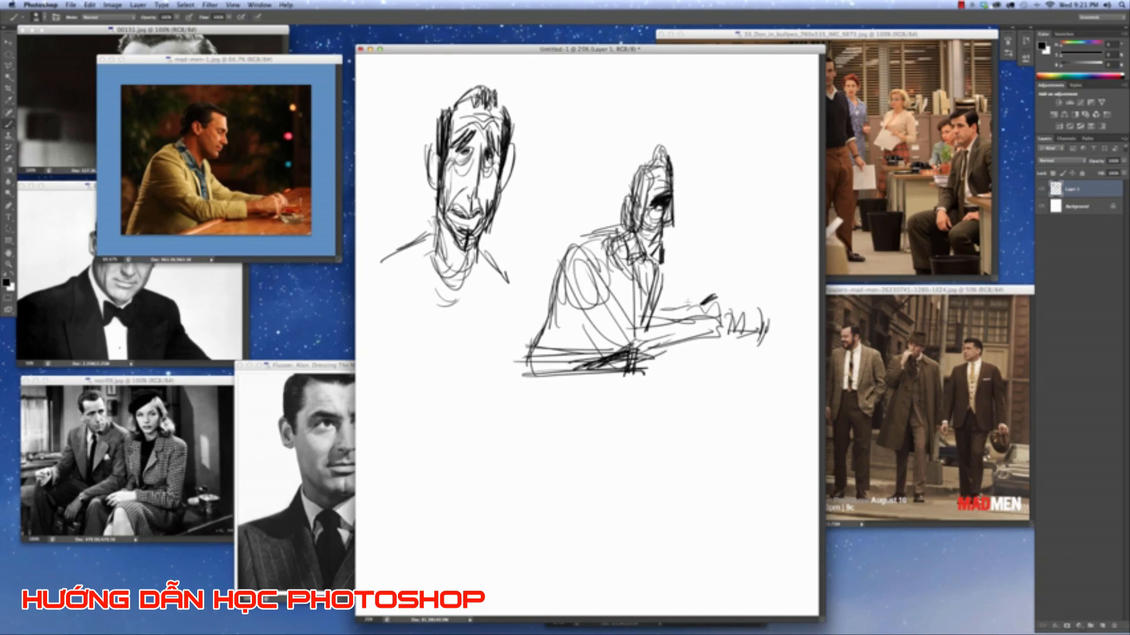
Try a drinking glass in the man's hand with a horizontal edge line behind it.
left_click_drag(704, 307, 792, 295)
mouse_move(739, 305)
left_mouse_down()
mouse_move(797, 303)
mouse_move(739, 351)
left_mouse_up()
left_click_drag(732, 322, 728, 353)
left_click_drag(729, 347, 755, 355)
left_click_drag(717, 324, 754, 316)
mouse_move(729, 324)
left_mouse_down()
mouse_move(755, 322)
mouse_move(731, 354)
left_mouse_up()
left_click_drag(762, 312, 757, 347)
mouse_move(730, 312)
left_mouse_down()
mouse_move(759, 318)
mouse_move(736, 350)
mouse_move(751, 348)
left_mouse_up()
mouse_move(739, 337)
left_mouse_down()
mouse_move(732, 358)
mouse_move(762, 351)
left_mouse_up()
Strengthen the forearm and cuff lines and sketch fingers wrapped around the glass.
mouse_move(647, 360)
left_mouse_down()
mouse_move(690, 334)
mouse_move(713, 342)
mouse_move(720, 307)
mouse_move(747, 296)
left_mouse_up()
mouse_move(711, 317)
left_mouse_down()
mouse_move(733, 301)
mouse_move(721, 311)
left_mouse_up()
mouse_move(735, 298)
left_mouse_down()
mouse_move(716, 330)
mouse_move(748, 329)
left_mouse_up()
left_click_drag(753, 307, 747, 335)
left_click_drag(745, 326, 754, 334)
left_click_drag(747, 295, 753, 320)
left_click_drag(754, 294, 752, 331)
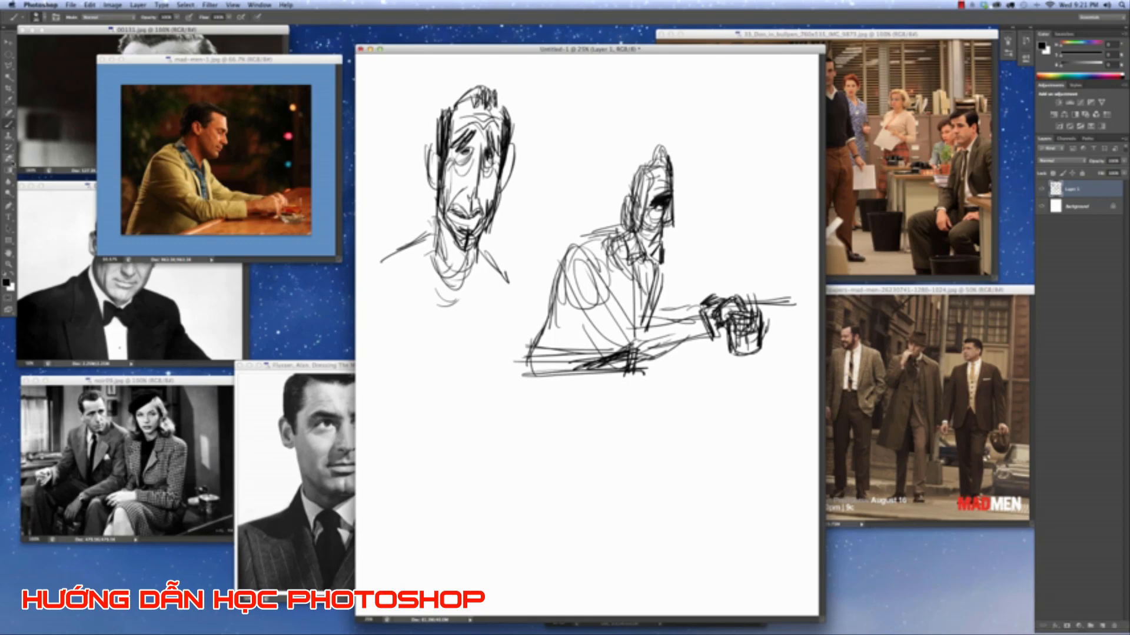
Erase the hand and glass beyond the cuff with the Eraser, and return to the Brush tool.
left_click(9, 159)
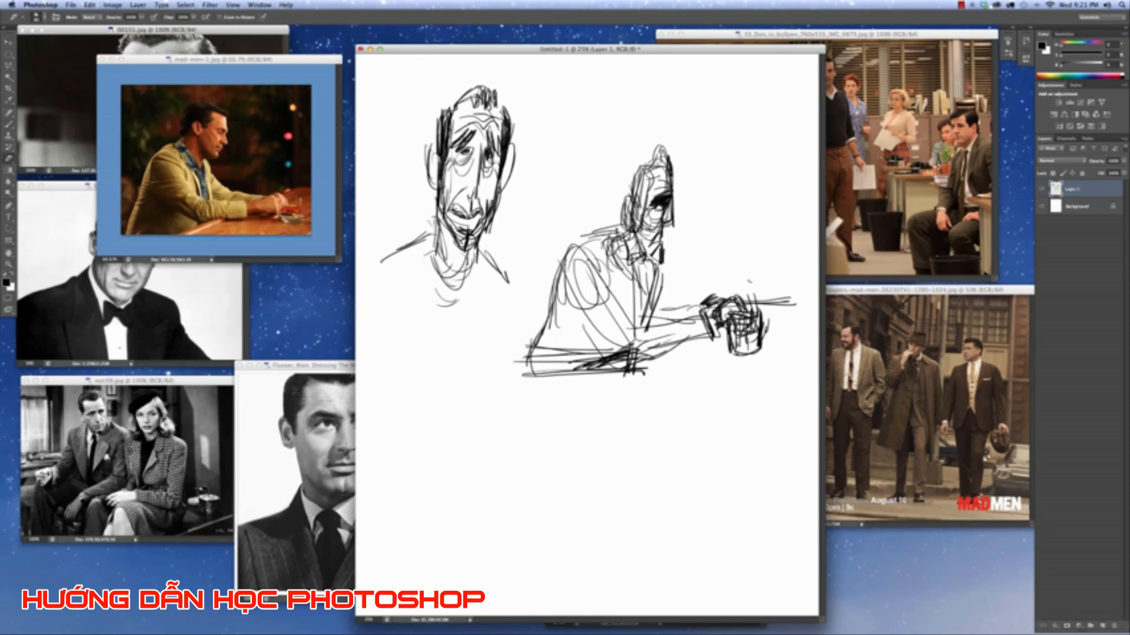
mouse_move(760, 313)
left_mouse_down()
mouse_move(724, 324)
mouse_move(729, 362)
mouse_move(763, 322)
mouse_move(773, 330)
mouse_move(738, 300)
mouse_move(719, 317)
mouse_move(709, 294)
left_mouse_up()
left_click(9, 125)
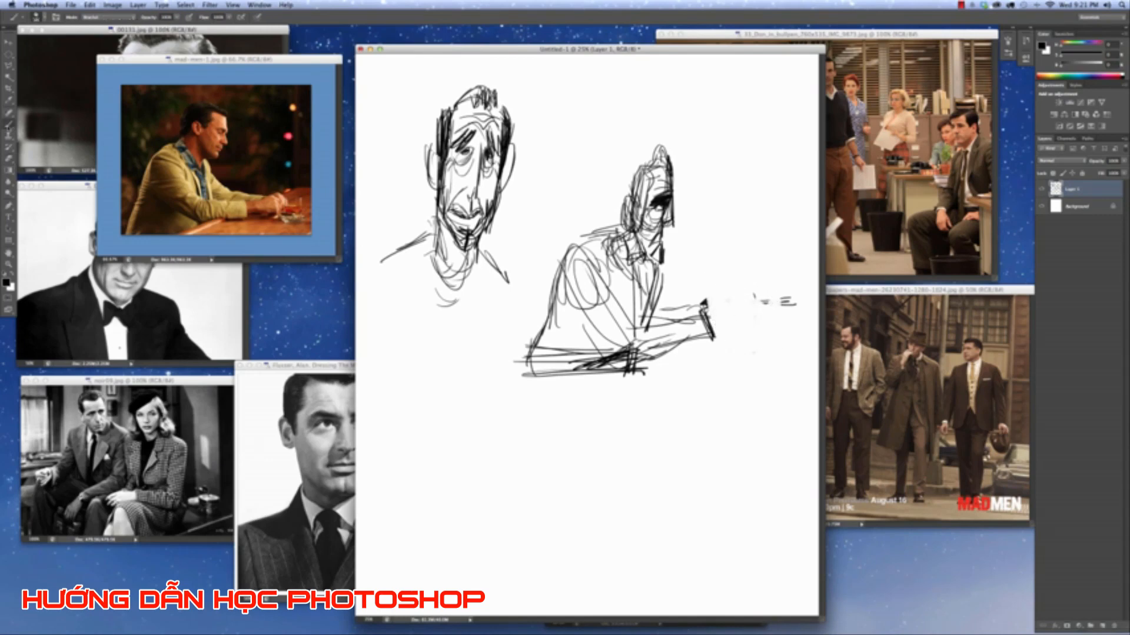
Redraw the near hand resting past the cuff, with the far hand's fingers behind it.
mouse_move(708, 316)
left_mouse_down()
mouse_move(738, 303)
mouse_move(756, 311)
left_mouse_up()
mouse_move(719, 306)
left_mouse_down()
mouse_move(760, 307)
mouse_move(764, 325)
mouse_move(734, 339)
mouse_move(751, 332)
mouse_move(715, 324)
left_mouse_up()
mouse_move(709, 314)
left_mouse_down()
mouse_move(722, 303)
mouse_move(763, 336)
left_mouse_up()
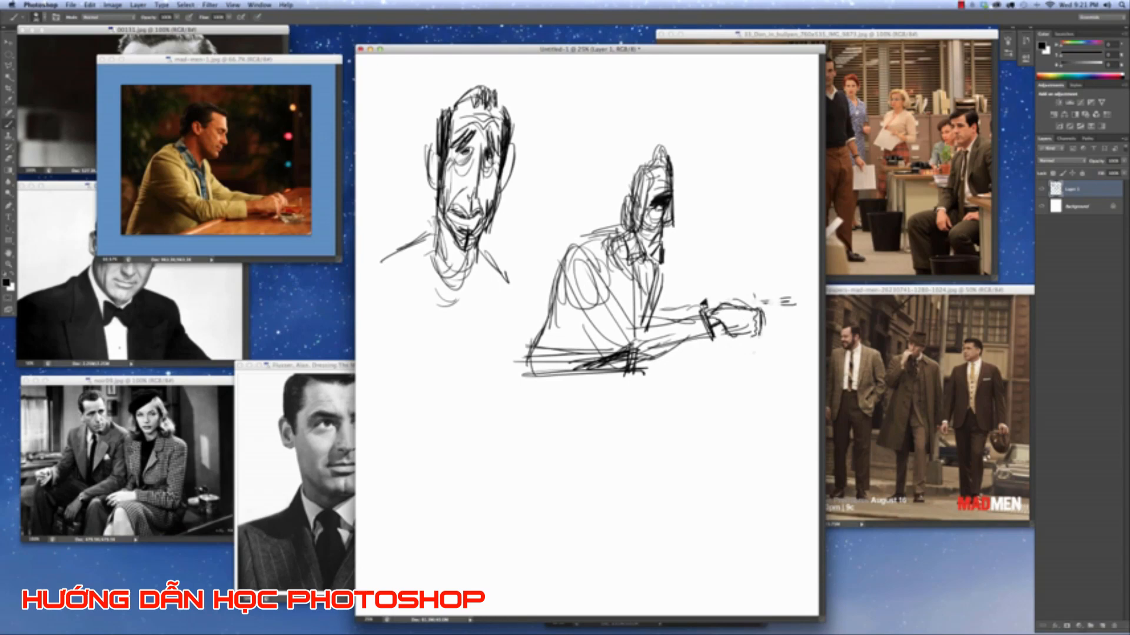
mouse_move(711, 297)
left_mouse_down()
mouse_move(752, 303)
mouse_move(708, 307)
mouse_move(749, 306)
left_mouse_up()
left_click_drag(725, 297, 723, 305)
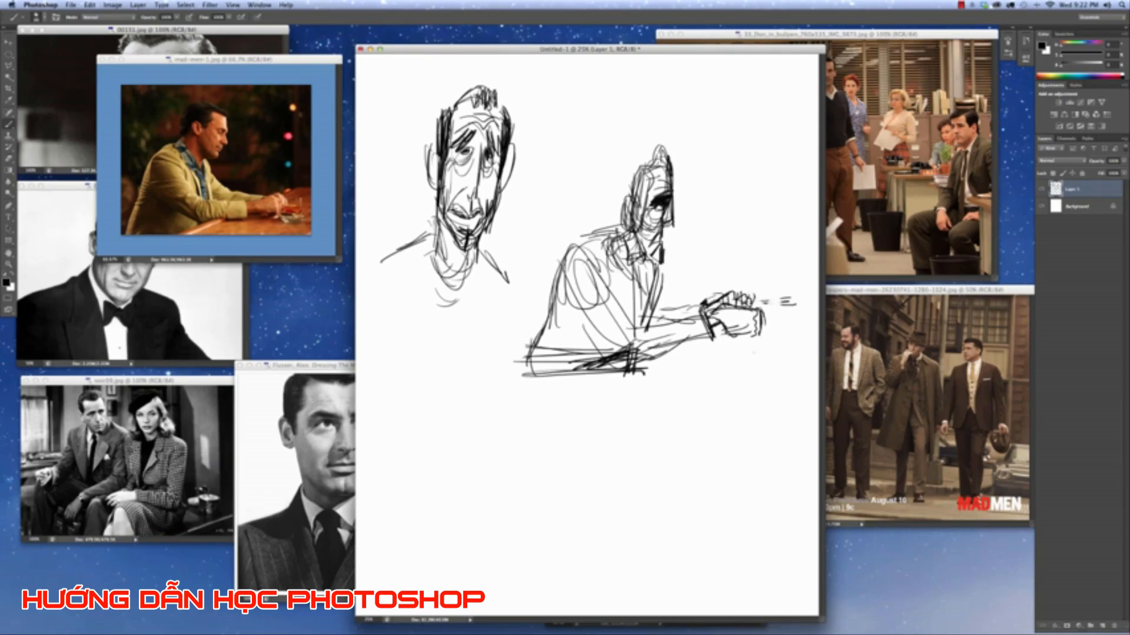
Draw a heavier jacket front edge toward the forearm and add fold lines on the sleeve and back.
mouse_move(646, 261)
left_mouse_down()
mouse_move(686, 322)
mouse_move(662, 322)
mouse_move(657, 334)
mouse_move(681, 333)
mouse_move(699, 304)
mouse_move(710, 321)
left_mouse_up()
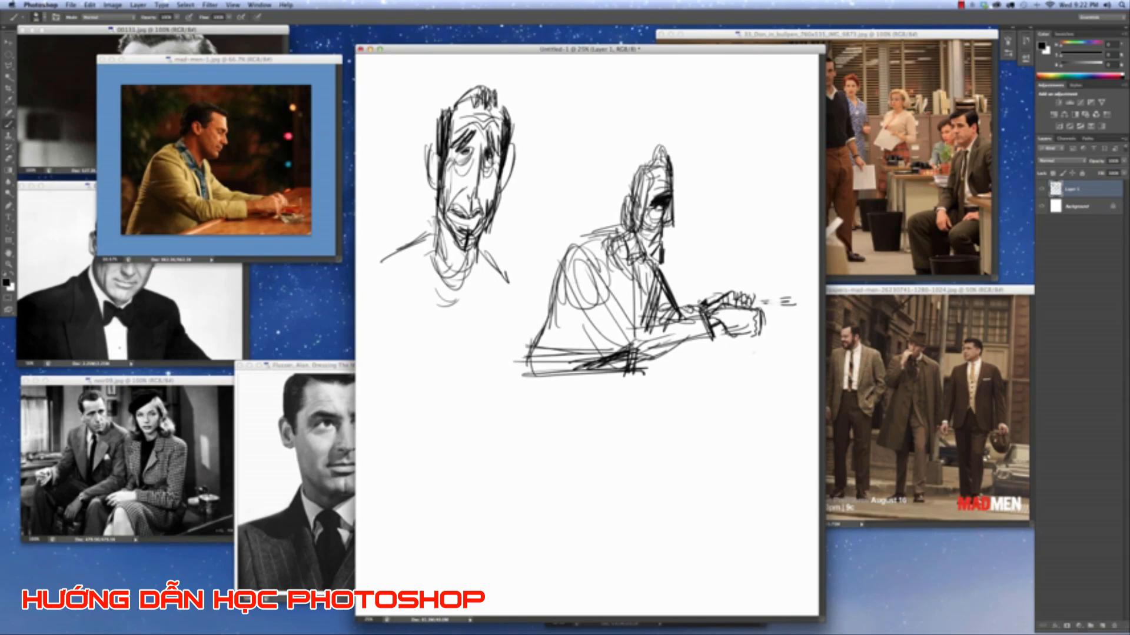
mouse_move(590, 266)
left_mouse_down()
mouse_move(570, 269)
mouse_move(613, 290)
mouse_move(613, 280)
mouse_move(629, 304)
mouse_move(606, 320)
mouse_move(585, 312)
mouse_move(595, 329)
mouse_move(606, 315)
mouse_move(592, 344)
mouse_move(640, 353)
left_mouse_up()
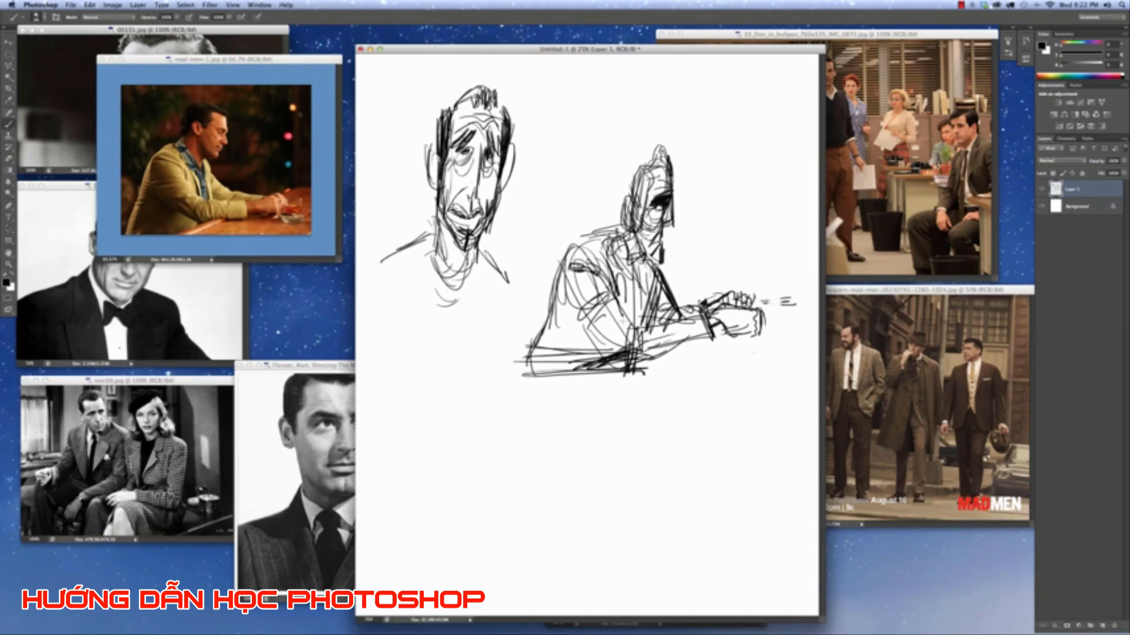
left_click_drag(610, 318, 626, 338)
left_click_drag(550, 303, 567, 309)
left_click_drag(549, 296, 556, 303)
Outline the jacket's lower hem from the back to the elbow and add short crease strokes there.
mouse_move(543, 342)
left_mouse_down()
mouse_move(563, 332)
mouse_move(566, 312)
mouse_move(519, 380)
left_mouse_up()
mouse_move(526, 371)
left_mouse_down()
mouse_move(523, 384)
mouse_move(597, 382)
left_mouse_up()
left_click_drag(553, 380, 625, 376)
left_click_drag(581, 380, 627, 378)
mouse_move(646, 361)
left_mouse_down()
mouse_move(633, 385)
mouse_move(642, 377)
left_mouse_up()
left_click_drag(636, 340, 633, 354)
left_click_drag(570, 369, 587, 361)
left_click_drag(592, 368, 599, 363)
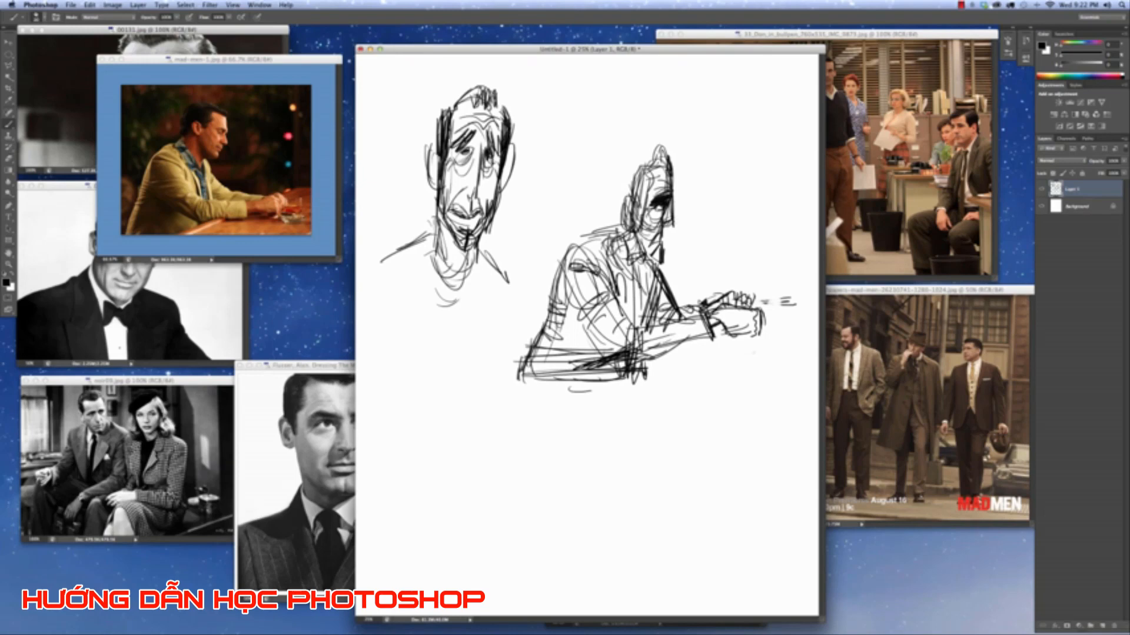
Darken the face profile, brow, jawline and front of the neck on the seated figure.
left_click_drag(670, 205, 672, 229)
mouse_move(639, 189)
left_mouse_down()
mouse_move(633, 159)
mouse_move(657, 146)
mouse_move(678, 170)
mouse_move(673, 184)
left_mouse_up()
mouse_move(629, 234)
left_mouse_down()
mouse_move(661, 271)
mouse_move(647, 272)
mouse_move(662, 254)
left_mouse_up()
left_click_drag(659, 247, 664, 271)
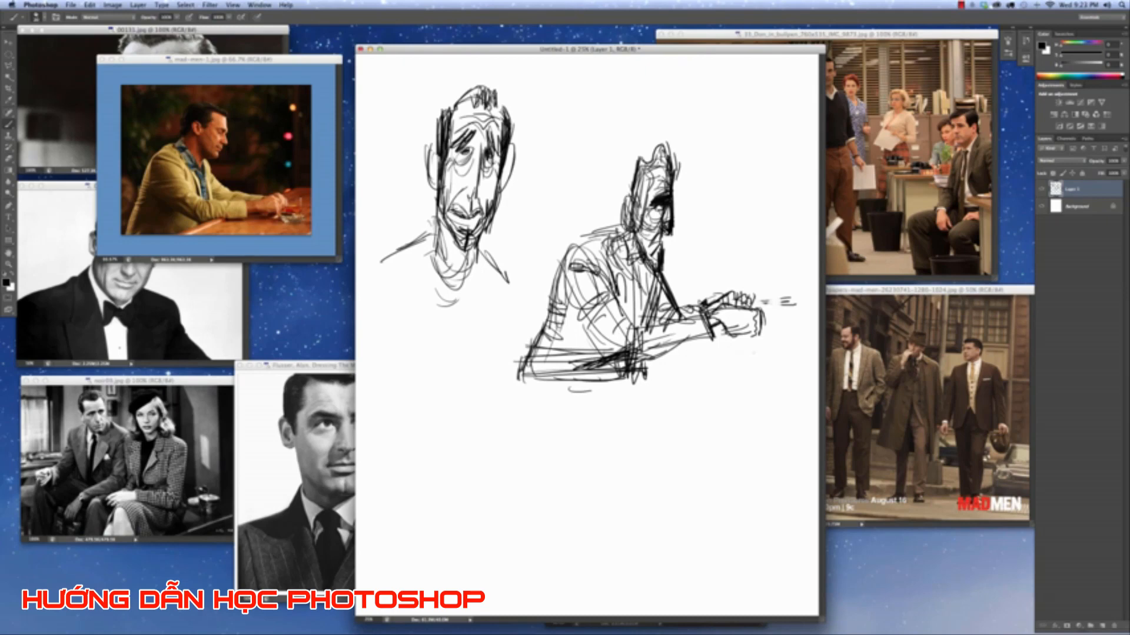
Reinforce the collar behind the neck and the top of the shoulder with heavy strokes.
left_click_drag(629, 223, 603, 233)
left_click_drag(606, 227, 624, 252)
left_click_drag(617, 239, 627, 260)
mouse_move(626, 263)
left_mouse_down()
mouse_move(639, 248)
mouse_move(632, 264)
left_mouse_up()
mouse_move(623, 264)
left_mouse_down()
mouse_move(639, 253)
mouse_move(616, 221)
mouse_move(595, 227)
left_mouse_up()
mouse_move(605, 223)
left_mouse_down()
mouse_move(569, 248)
mouse_move(607, 230)
left_mouse_up()
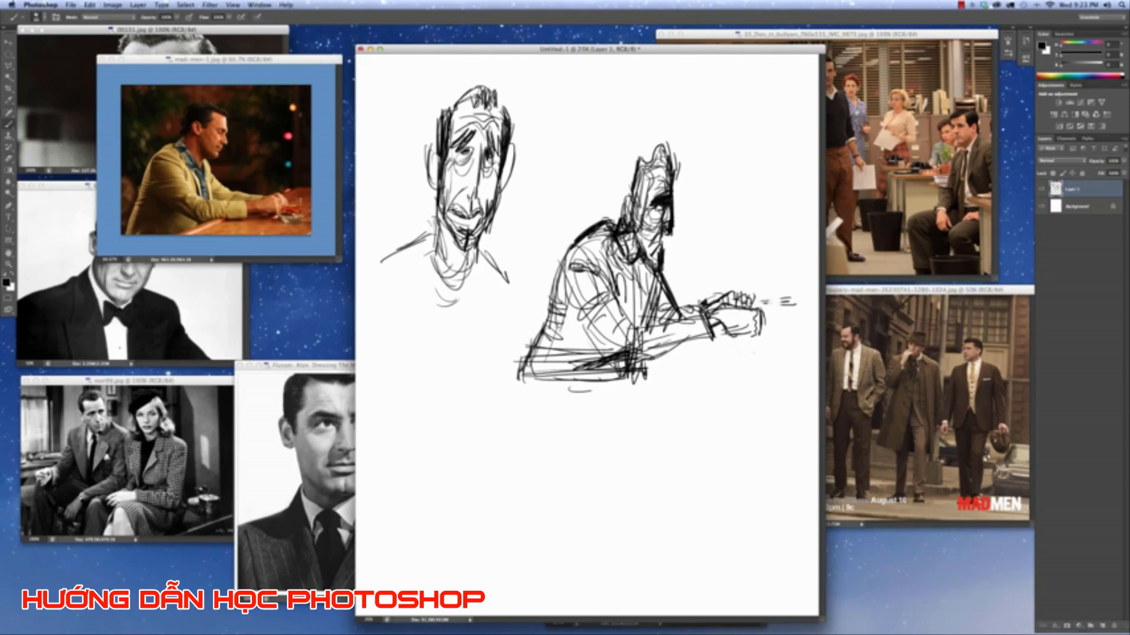
Thicken the shoulder and back contour, the underside of the upper arm, and the elbow and forearm sleeve lines.
mouse_move(620, 222)
left_mouse_down()
mouse_move(624, 250)
mouse_move(566, 253)
mouse_move(559, 279)
left_mouse_up()
left_click_drag(577, 233, 553, 279)
left_click_drag(567, 239, 551, 317)
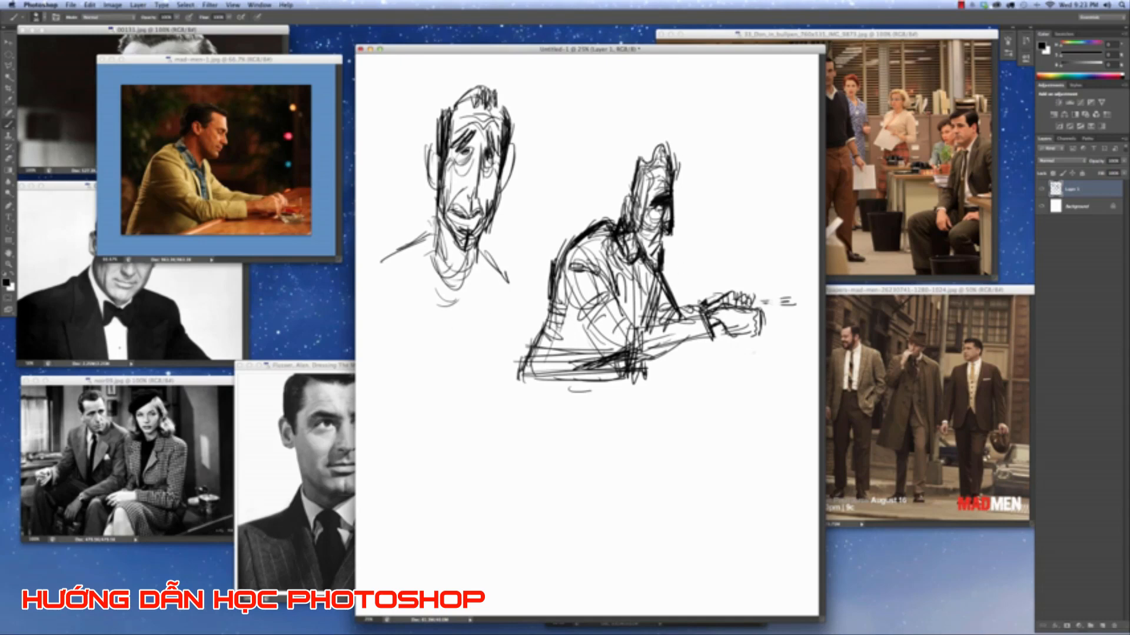
mouse_move(569, 309)
left_mouse_down()
mouse_move(604, 347)
mouse_move(629, 348)
mouse_move(618, 355)
left_mouse_up()
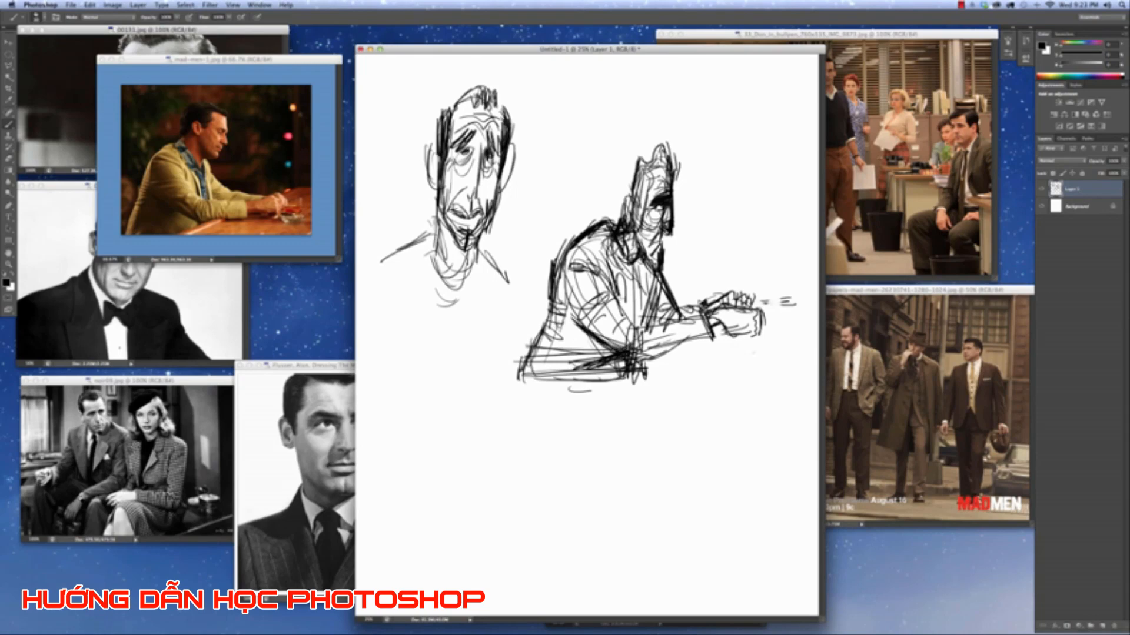
mouse_move(613, 294)
left_mouse_down()
mouse_move(625, 306)
mouse_move(614, 330)
mouse_move(637, 326)
mouse_move(628, 344)
mouse_move(641, 335)
mouse_move(646, 364)
left_mouse_up()
mouse_move(654, 323)
left_mouse_down()
mouse_move(692, 312)
mouse_move(701, 348)
mouse_move(688, 316)
mouse_move(713, 312)
mouse_move(689, 321)
mouse_move(699, 336)
left_mouse_up()
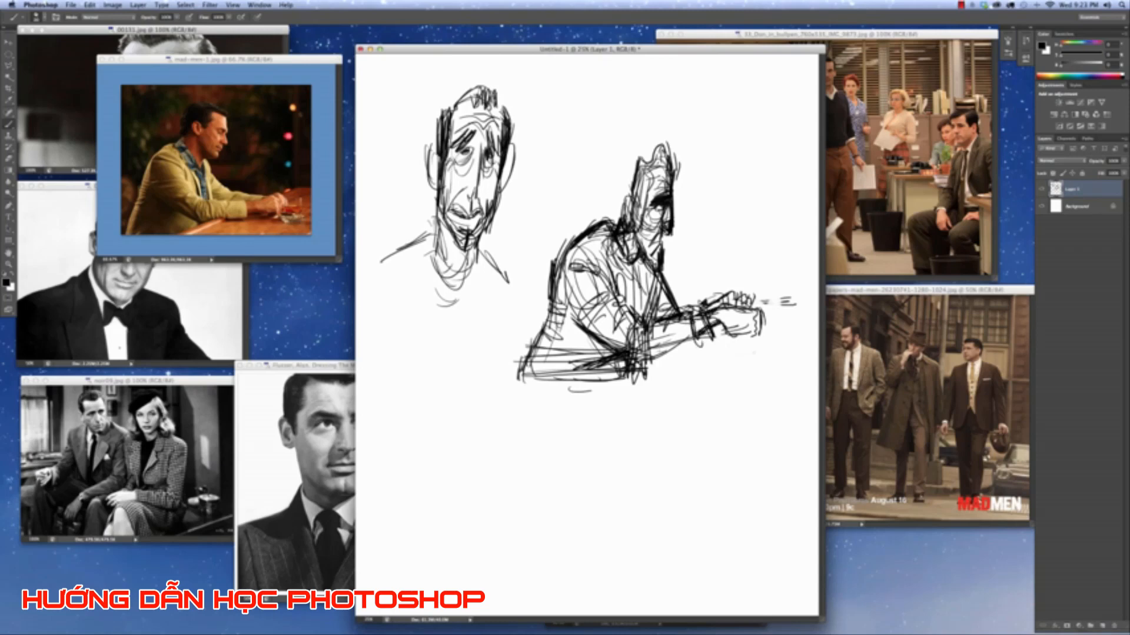
Add loose diagonal strokes below the forearm and hand to suggest the bar surface.
mouse_move(646, 366)
left_mouse_down()
mouse_move(669, 357)
mouse_move(649, 346)
mouse_move(701, 340)
mouse_move(662, 406)
left_mouse_up()
left_click_drag(685, 348, 637, 381)
mouse_move(713, 361)
left_mouse_down()
mouse_move(685, 380)
mouse_move(684, 411)
left_mouse_up()
mouse_move(677, 367)
left_mouse_down()
mouse_move(683, 410)
mouse_move(650, 390)
left_mouse_up()
left_click_drag(727, 349, 709, 378)
left_click_drag(729, 345, 734, 352)
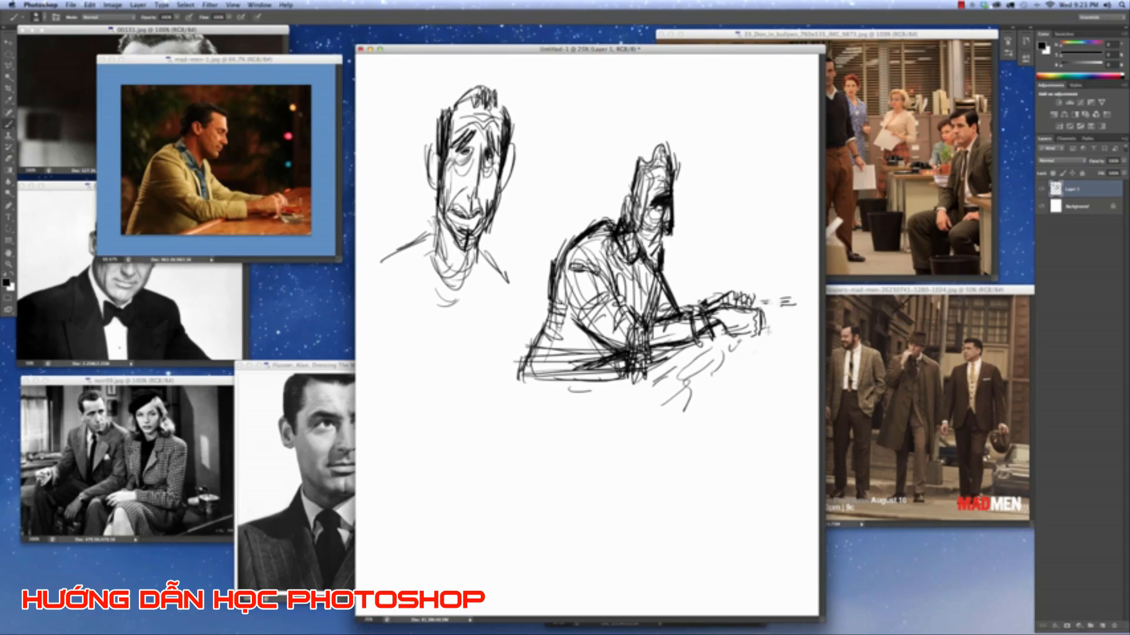
Rough in a glass just above the hand and erase the trial glass drawn below it.
mouse_move(767, 317)
left_mouse_down()
mouse_move(769, 346)
mouse_move(736, 376)
mouse_move(757, 346)
mouse_move(757, 377)
mouse_move(771, 366)
mouse_move(759, 373)
left_mouse_up()
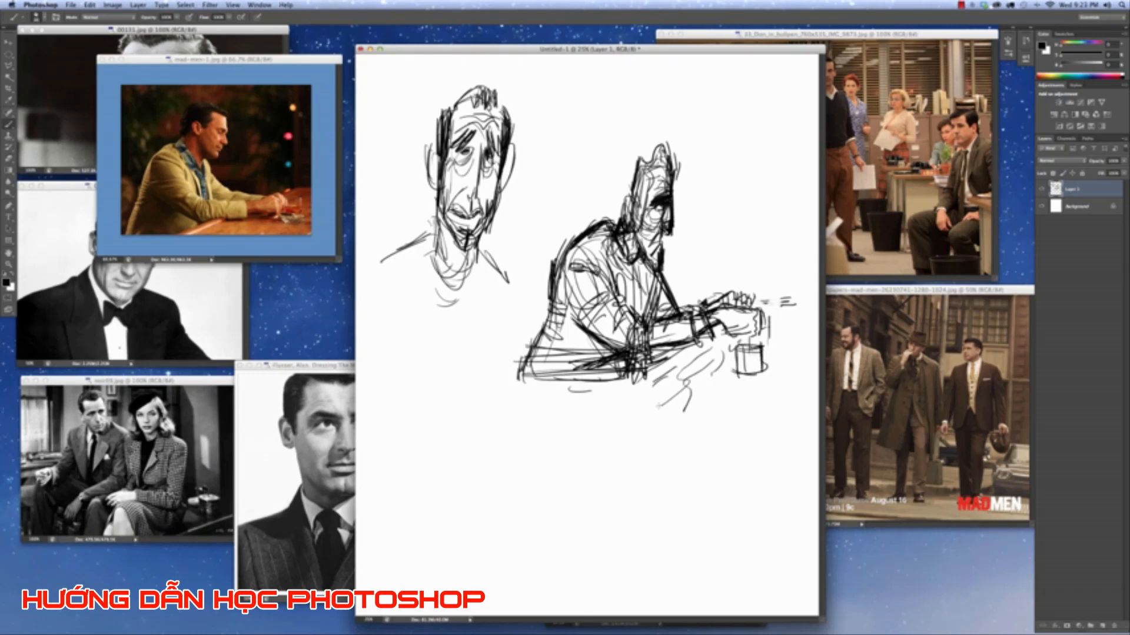
mouse_move(756, 275)
left_mouse_down()
mouse_move(746, 294)
mouse_move(764, 281)
left_mouse_up()
mouse_move(769, 278)
left_mouse_down()
mouse_move(769, 306)
mouse_move(758, 308)
left_mouse_up()
left_click(8, 158)
mouse_move(737, 345)
left_mouse_down()
mouse_move(759, 349)
mouse_move(744, 366)
mouse_move(750, 379)
mouse_move(765, 377)
left_mouse_up()
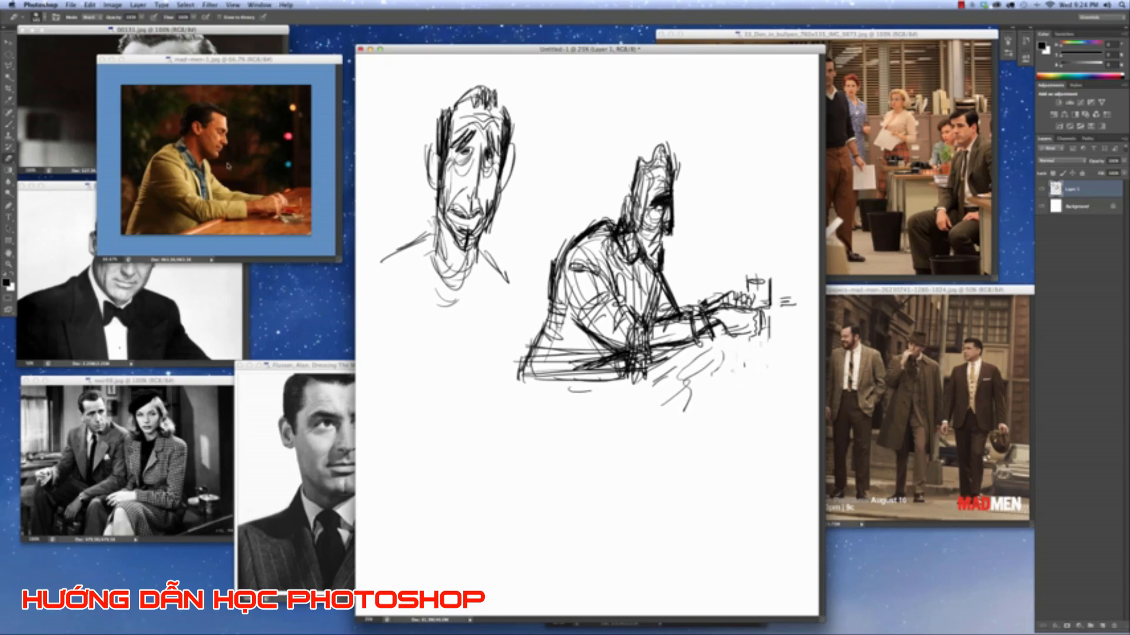
Switch back to the Brush tool and darken the cheek, mouth, chin and jaw of the seated man.
key("b")
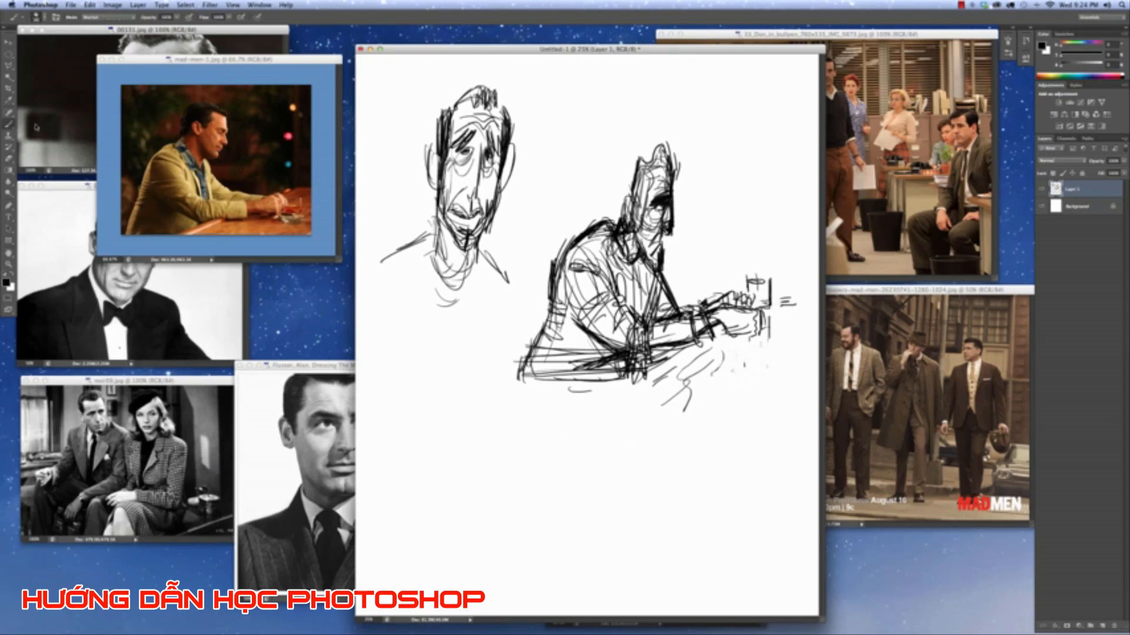
mouse_move(637, 212)
left_mouse_down()
mouse_move(634, 239)
mouse_move(652, 270)
mouse_move(663, 267)
left_mouse_up()
left_click_drag(665, 225, 663, 239)
left_click_drag(665, 237, 651, 248)
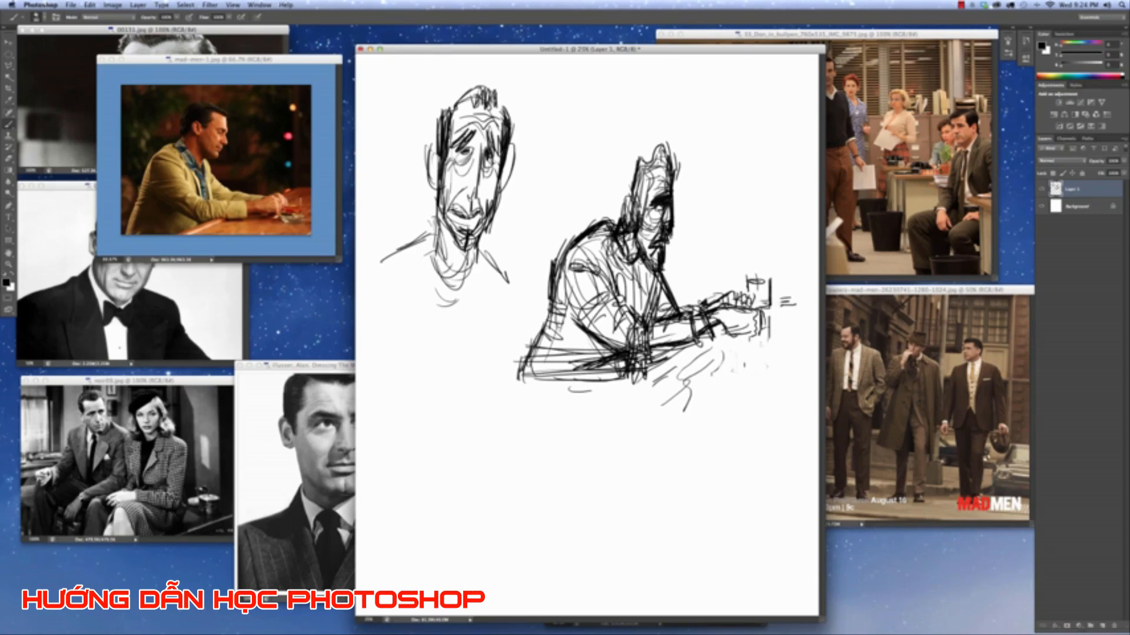
Fill out the hair at the back of the head and the sideburn with dark vertical strokes.
left_click_drag(632, 177, 625, 189)
left_click_drag(629, 167, 623, 192)
mouse_move(658, 153)
left_mouse_down()
mouse_move(632, 172)
mouse_move(618, 206)
left_mouse_up()
left_click_drag(622, 192, 626, 207)
left_click_drag(637, 197, 641, 216)
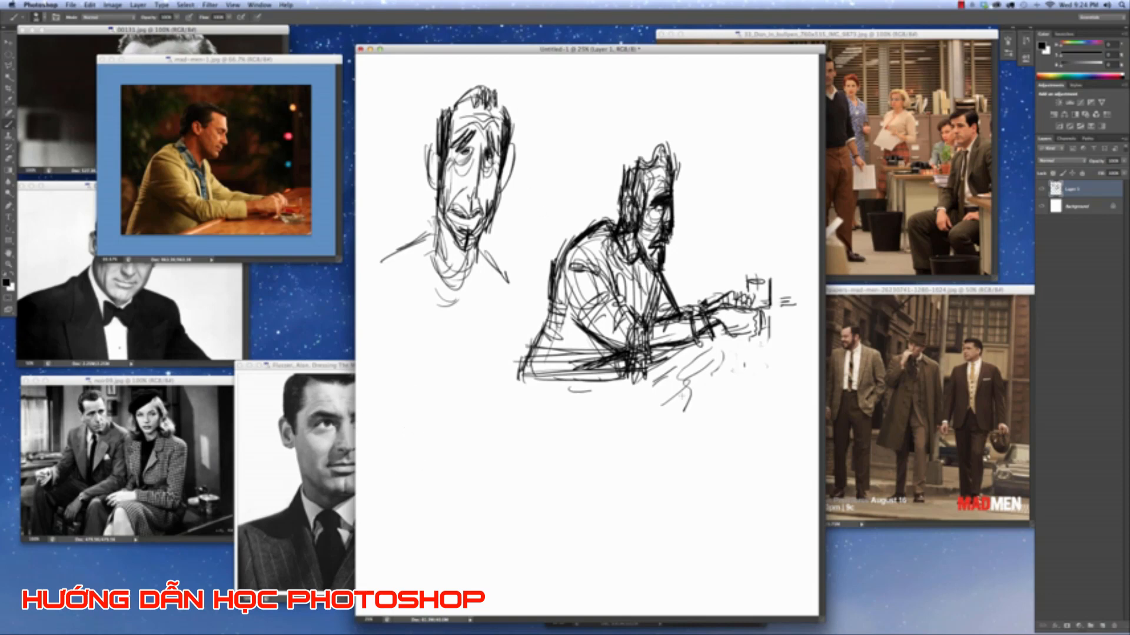
Darken the jacket's lower hem and check the sketch by hiding and reshowing its layer.
left_click_drag(574, 376, 522, 381)
left_click_drag(614, 372, 577, 380)
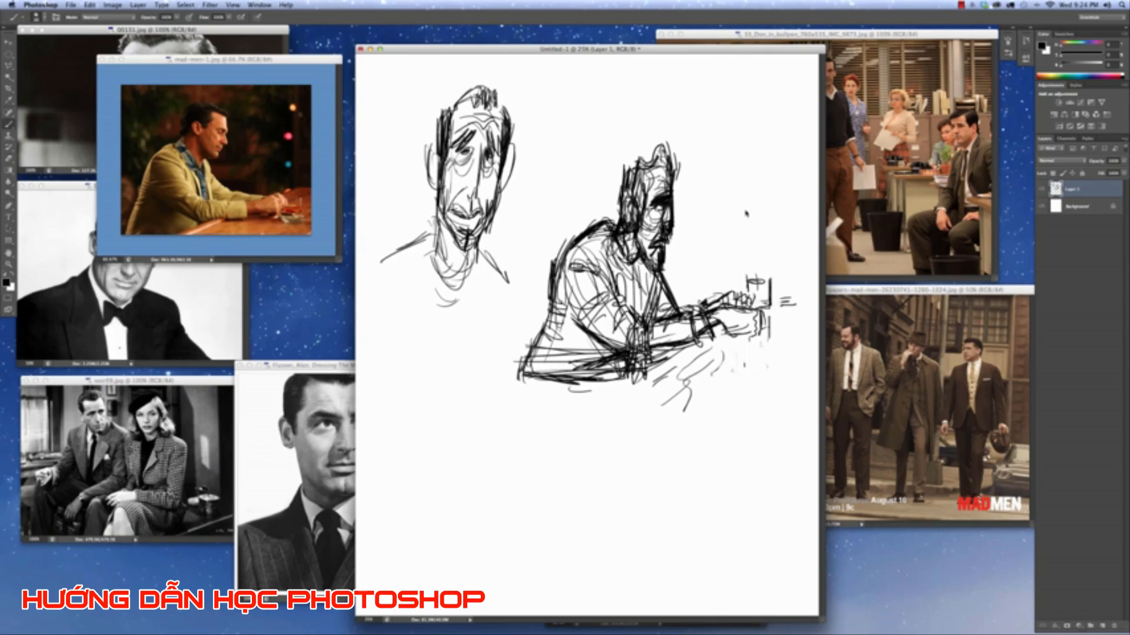
left_click(1042, 190)
left_click(1041, 190)
Create a new white document from the U.S. Paper preset, Letter size 8.5 by 11 inches at 300 pixels/inch.
left_click(72, 5)
left_click(79, 17)
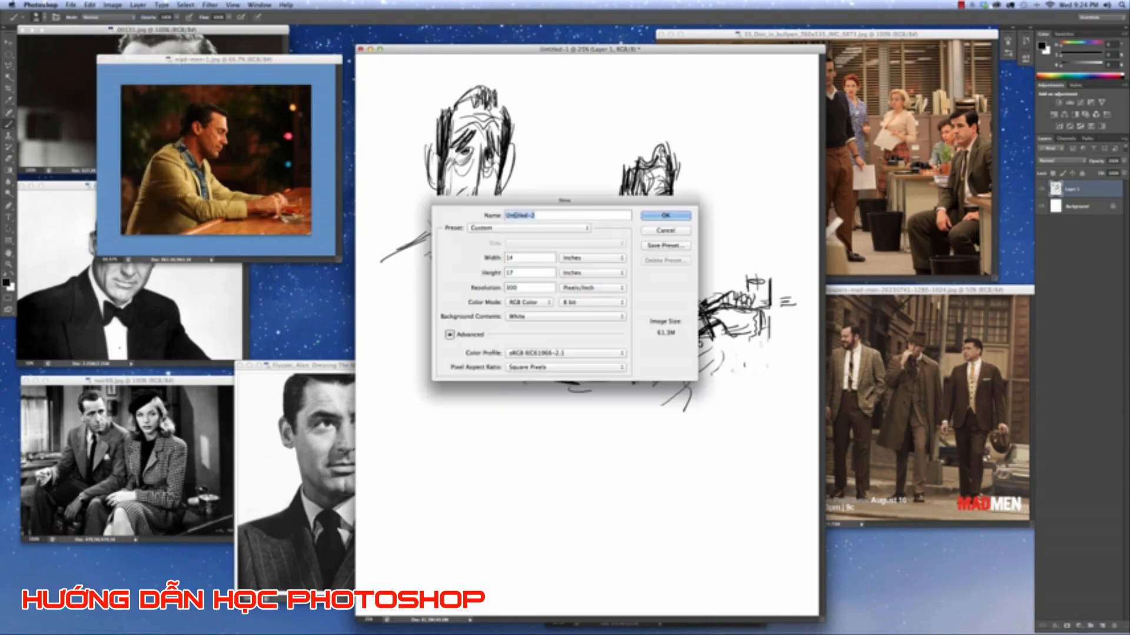
left_click(558, 227)
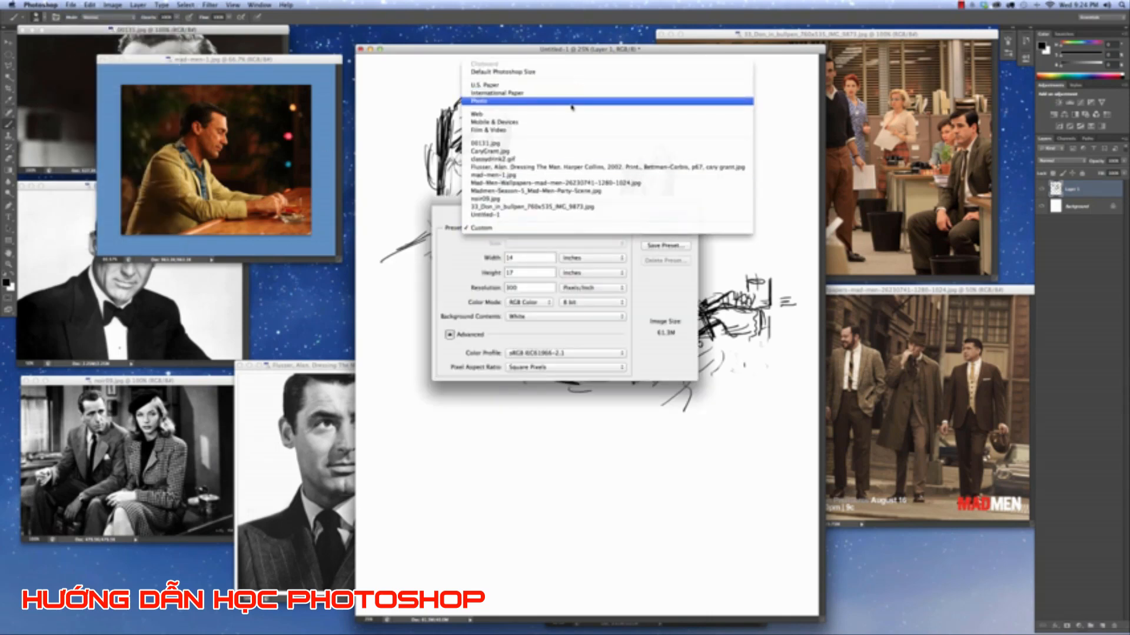
left_click(575, 86)
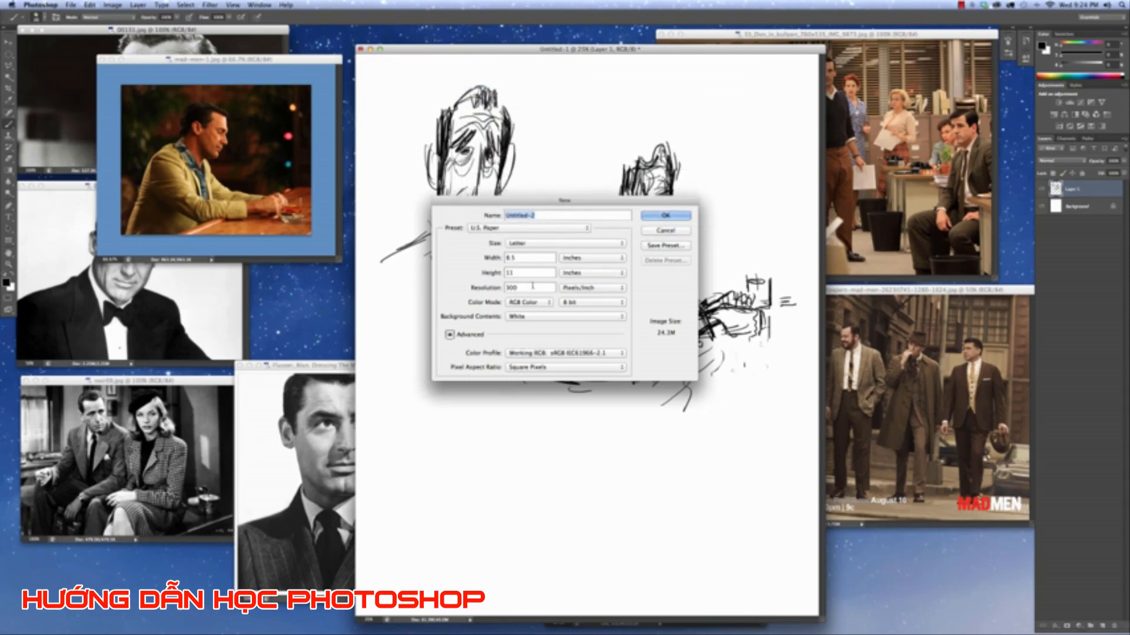
left_click(487, 287)
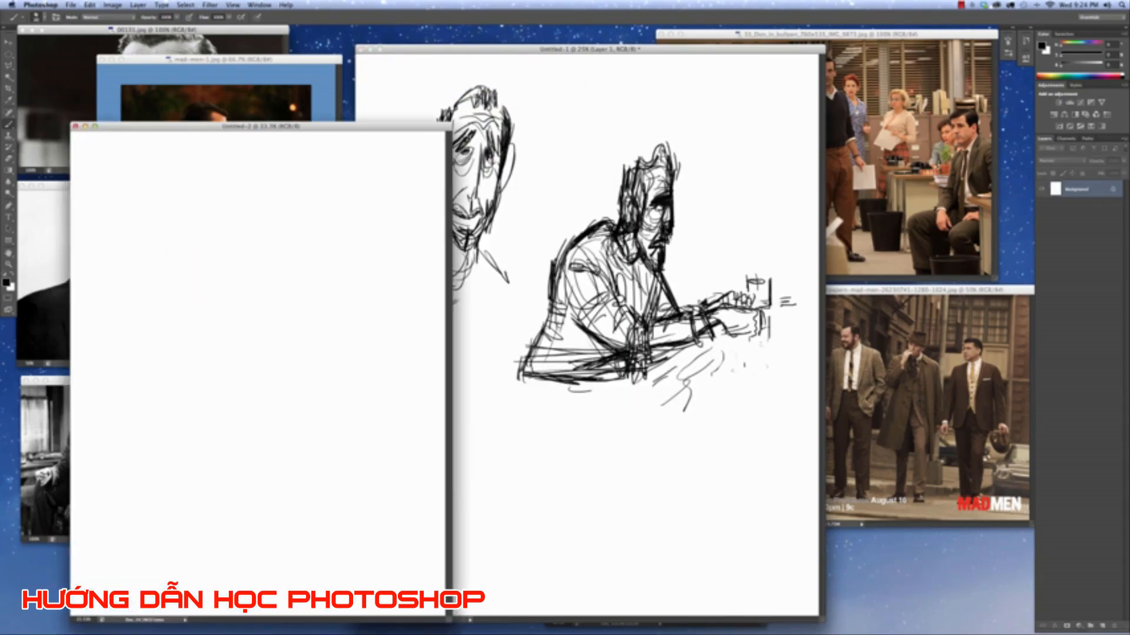
Lasso the cartoon head in the original sketch document and copy it into the new blank document, positioned near the page's middle.
left_click(418, 114)
key("v")
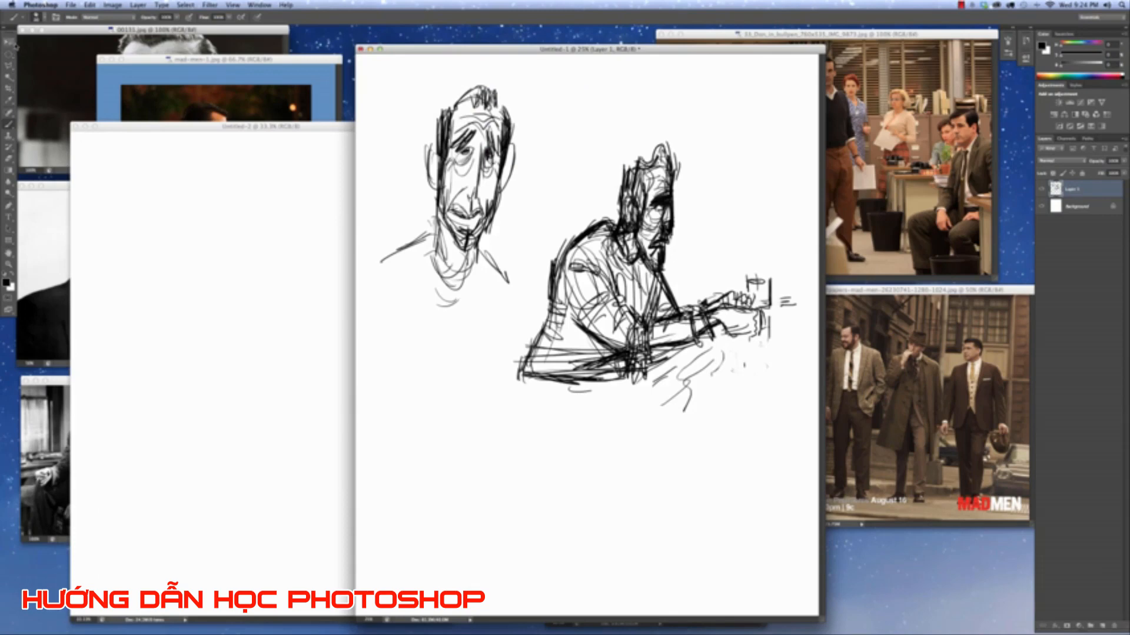
left_click(9, 65)
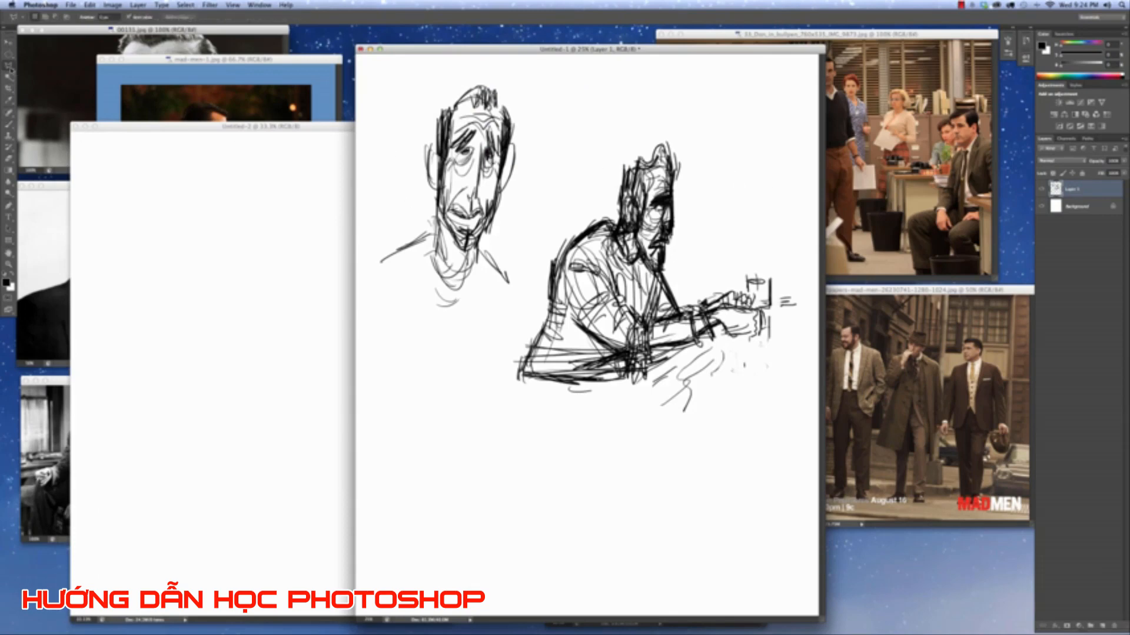
mouse_move(437, 69)
left_mouse_down()
mouse_move(527, 180)
mouse_move(524, 330)
mouse_move(445, 357)
mouse_move(379, 313)
mouse_move(385, 251)
mouse_move(368, 166)
mouse_move(414, 124)
mouse_move(283, 274)
mouse_move(227, 309)
left_mouse_up()
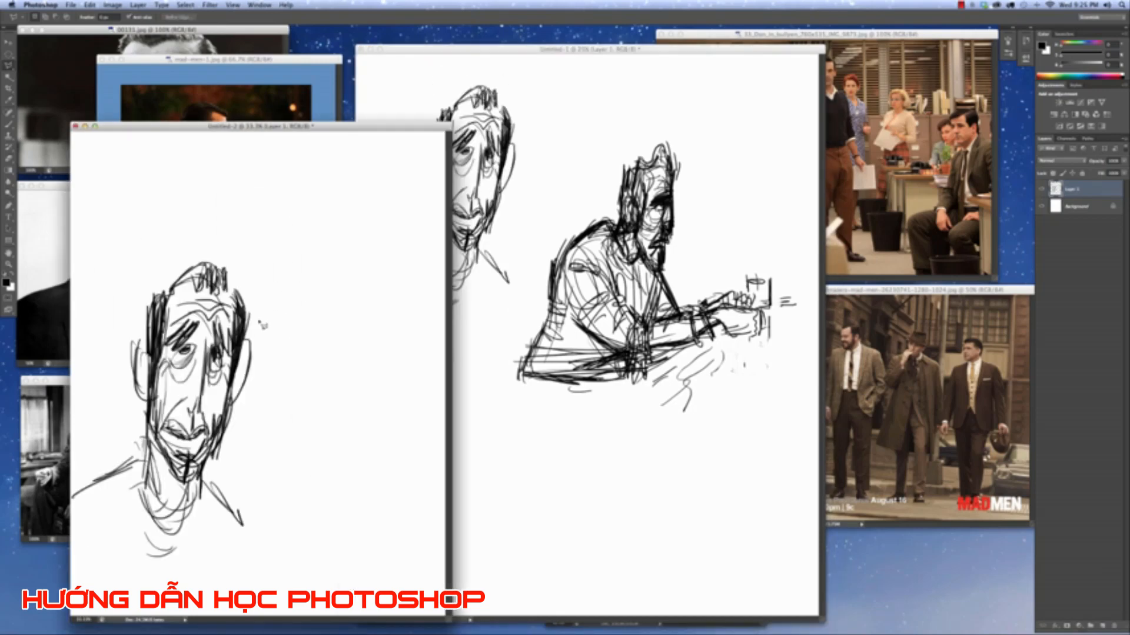
left_click(312, 296)
key("Escape")
left_click_drag(235, 355, 299, 307)
Reduce the new head document to 12.5% and move its window over the office reference photo.
key("super+minus")
key("super+minus")
key("super+minus")
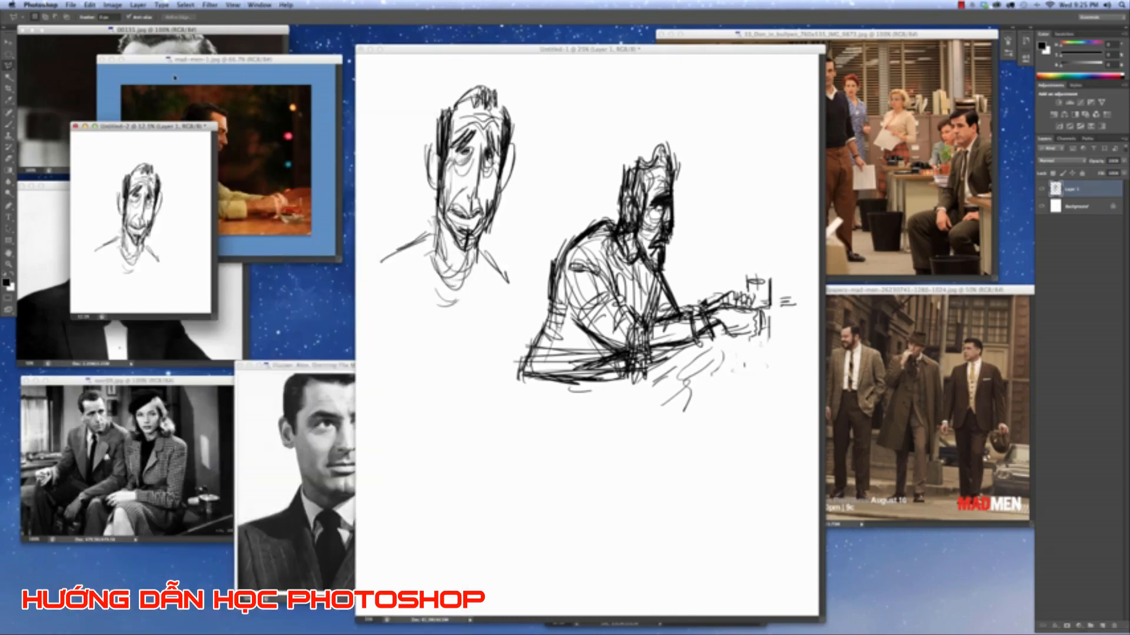
left_click_drag(146, 128, 956, 79)
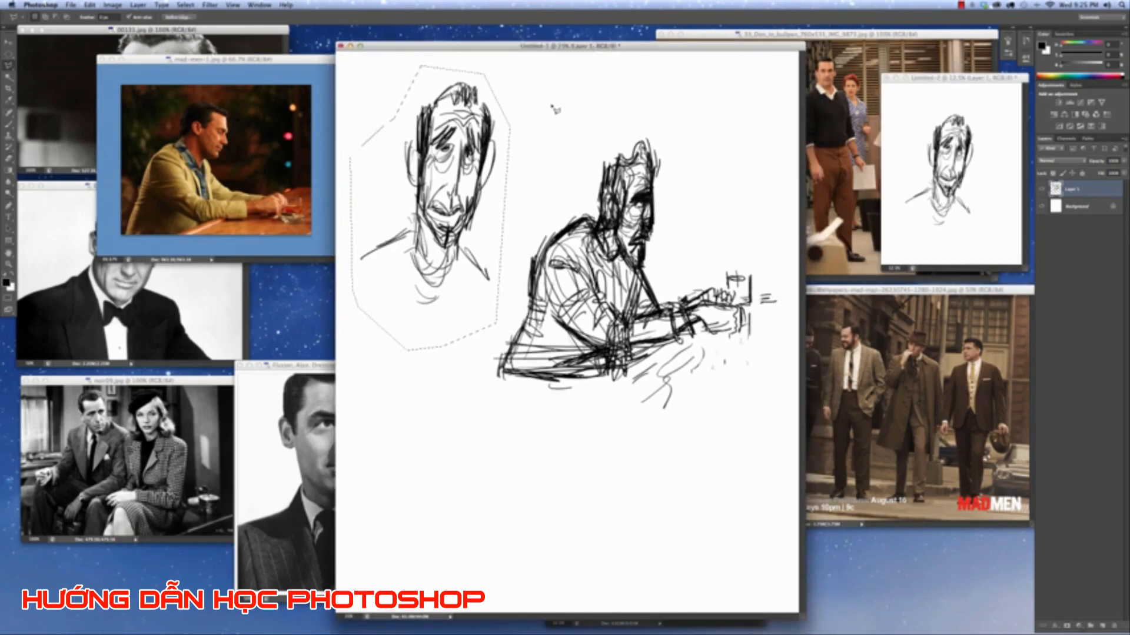
Delete the lassoed head from the original sketch document and clear the selection.
key("Delete")
left_click_drag(618, 45, 584, 51)
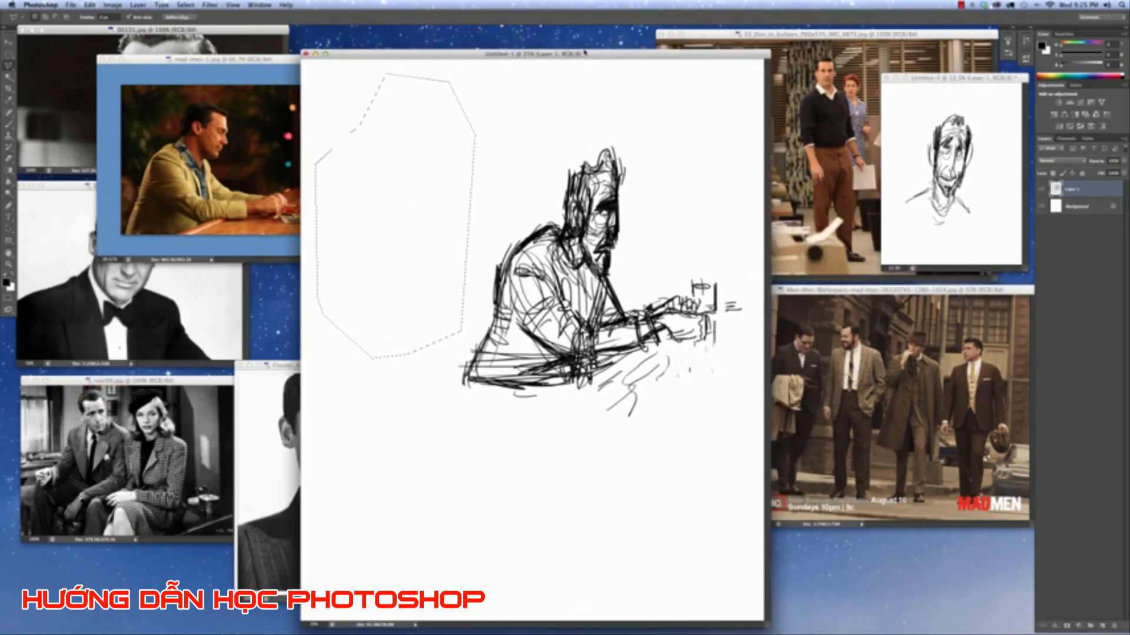
key("super+d")
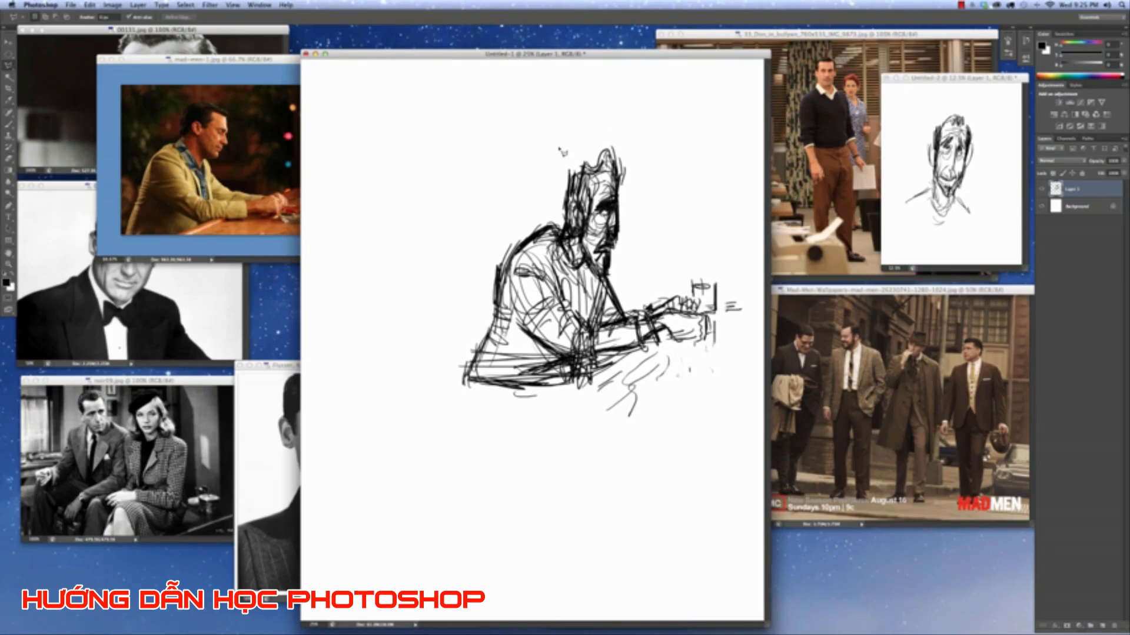
Reposition the seated-man document beside the reference photos and show it in full-screen mode.
left_click_drag(572, 52, 528, 40)
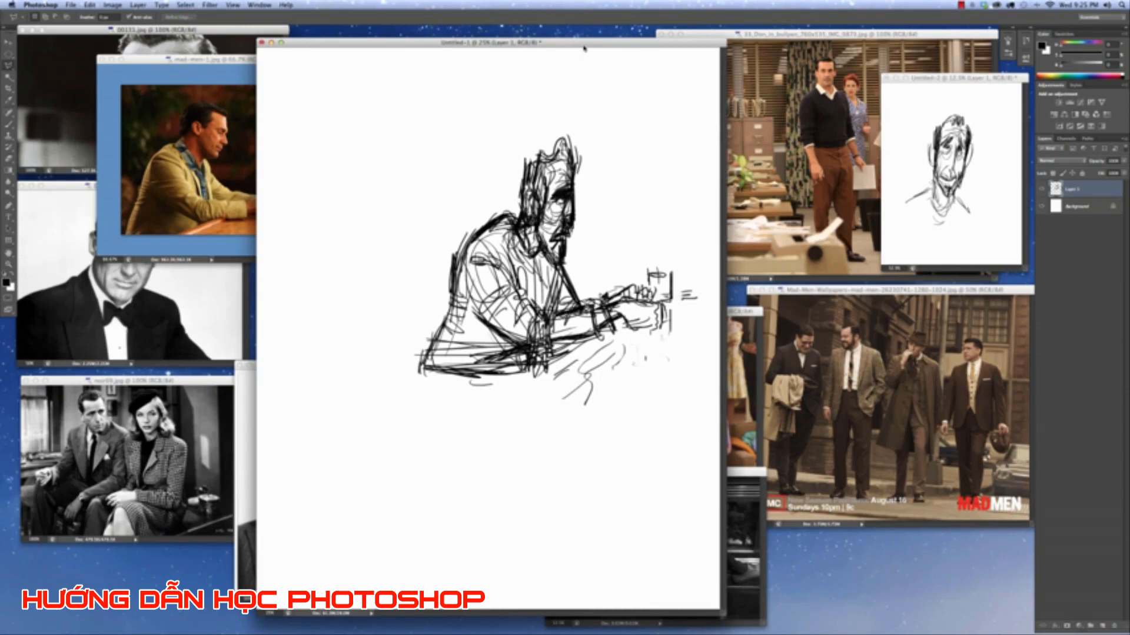
left_click_drag(582, 46, 570, 45)
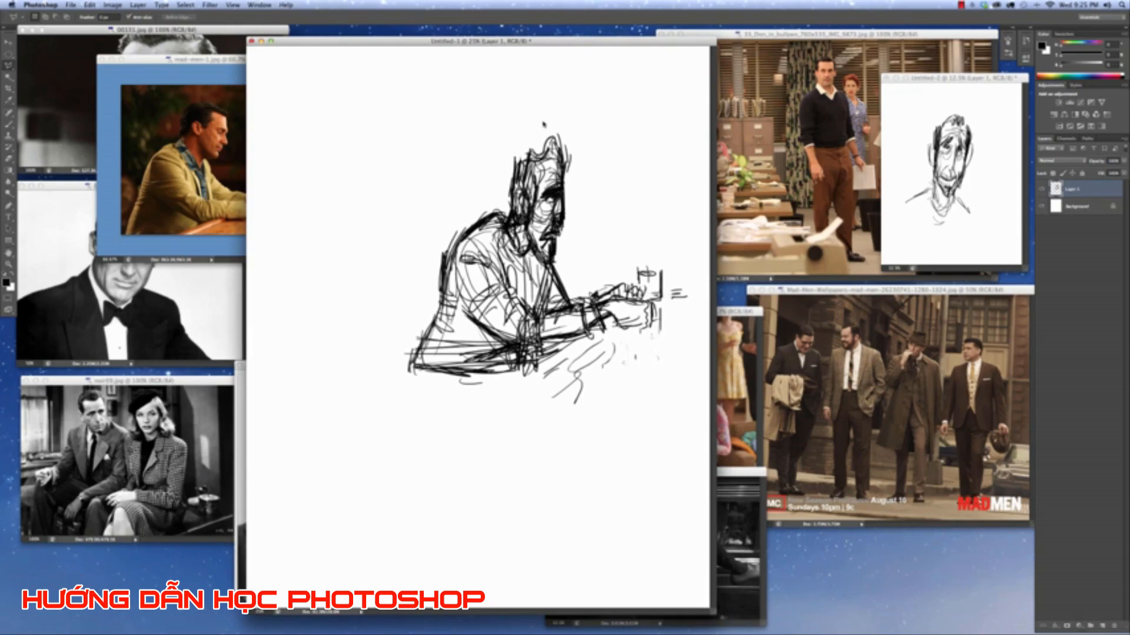
key("f")
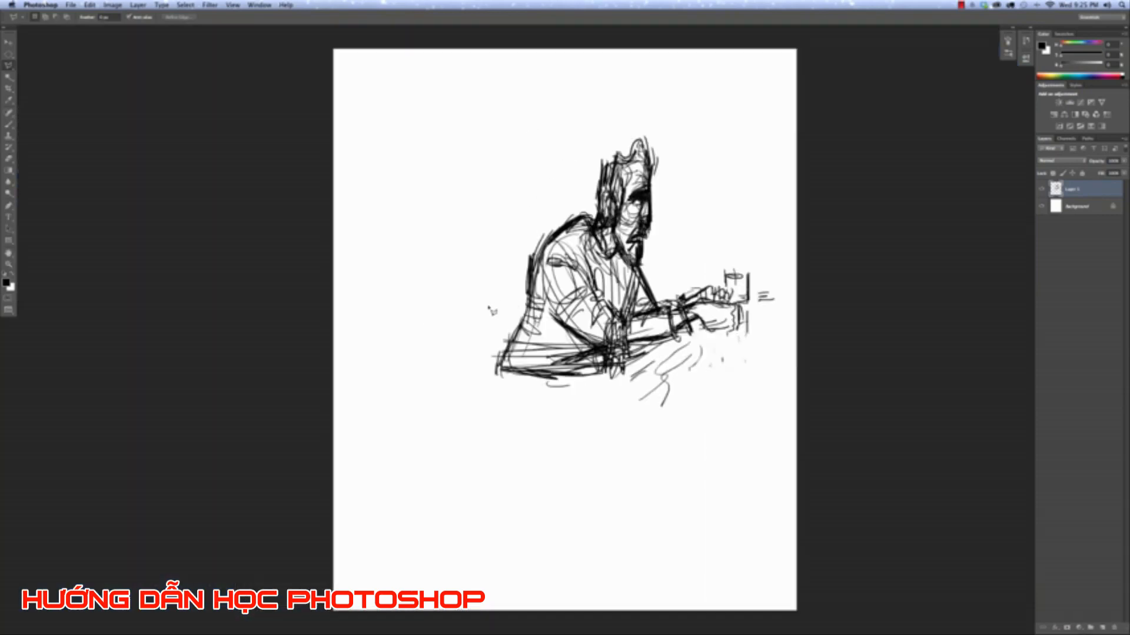
Darken the seated man's collar, jacket opening, shirt folds and sleeve cuff with black Brush tool strokes.
left_click(8, 124)
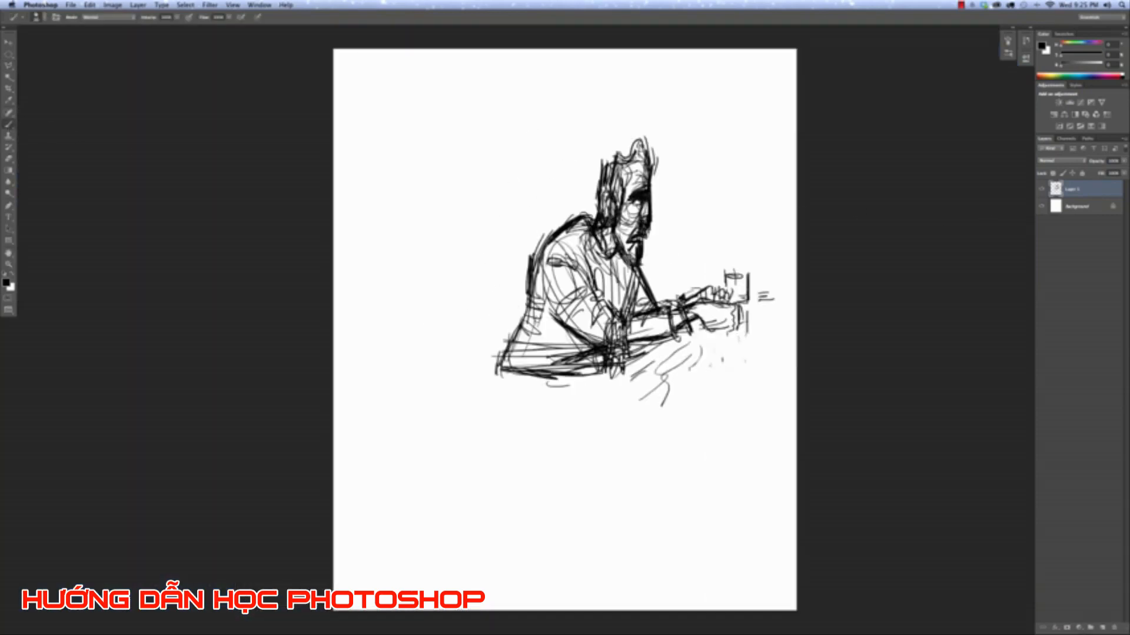
mouse_move(593, 237)
left_mouse_down()
mouse_move(603, 303)
mouse_move(607, 277)
mouse_move(608, 288)
left_mouse_up()
left_click_drag(606, 259, 607, 307)
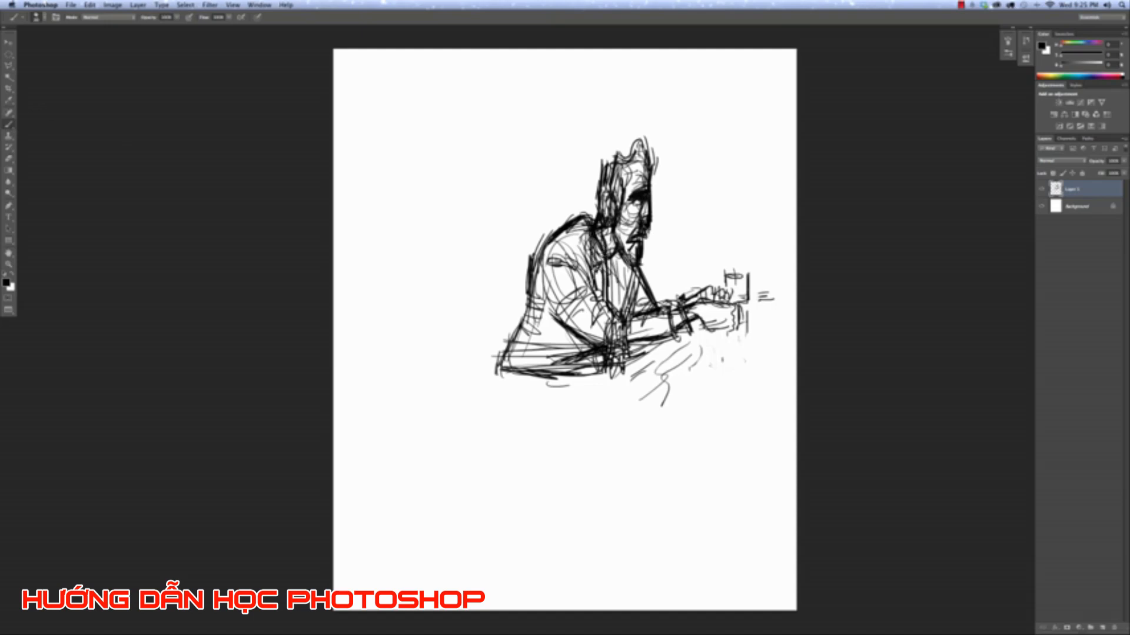
mouse_move(594, 268)
left_mouse_down()
mouse_move(601, 306)
mouse_move(615, 295)
mouse_move(613, 307)
left_mouse_up()
left_click_drag(619, 255, 616, 319)
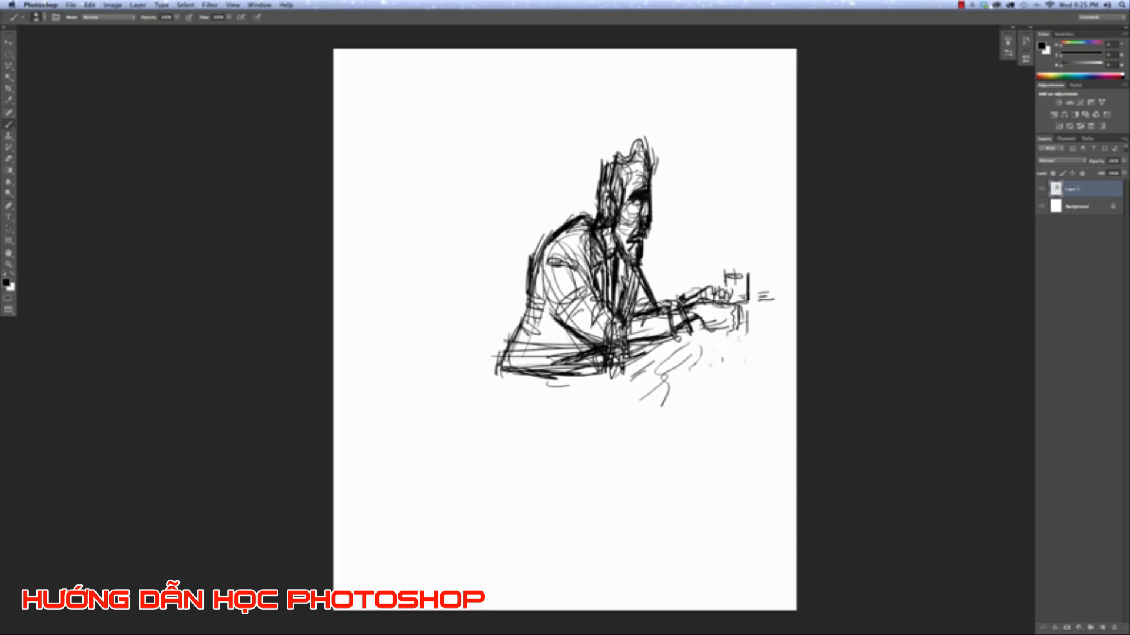
left_click_drag(602, 270, 599, 291)
mouse_move(670, 313)
left_mouse_down()
mouse_move(662, 340)
mouse_move(674, 342)
mouse_move(664, 343)
left_mouse_up()
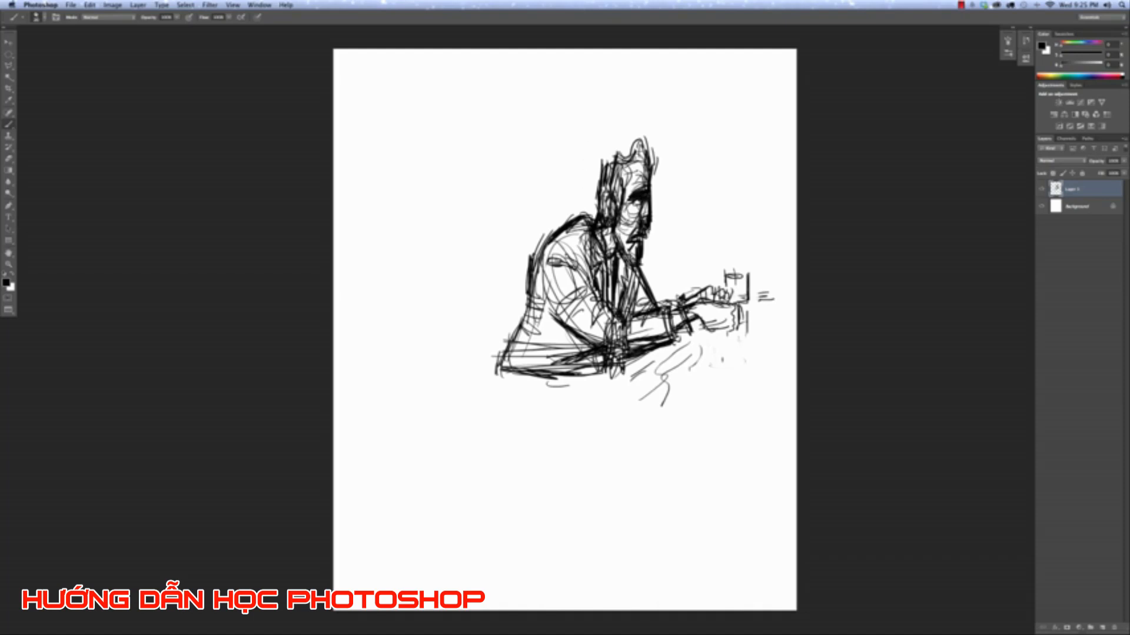
mouse_move(597, 255)
left_mouse_down()
mouse_move(599, 288)
mouse_move(590, 263)
mouse_move(605, 260)
left_mouse_up()
left_click_drag(599, 221, 620, 282)
left_click_drag(613, 247, 620, 262)
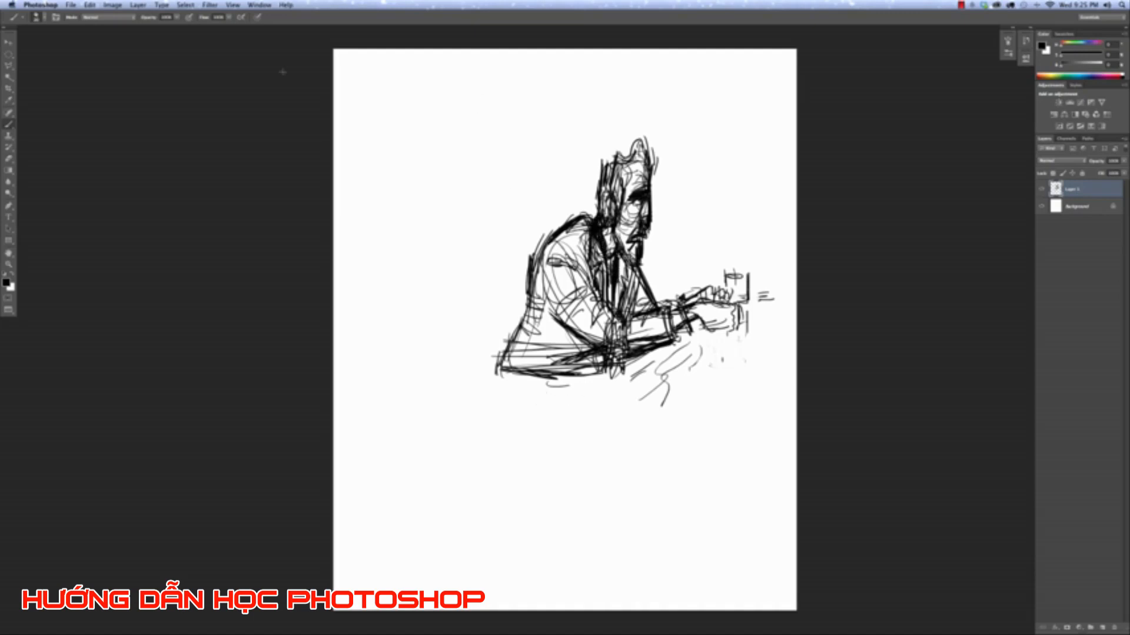
Move the seated-man sketch lower on the page and scale it up to nearly the page's width with Free Transform.
left_click(9, 42)
left_click_drag(616, 347, 577, 399)
key("super+t")
left_click_drag(738, 185, 773, 137)
mouse_move(727, 218)
left_mouse_down()
mouse_move(704, 227)
mouse_move(713, 232)
left_mouse_up()
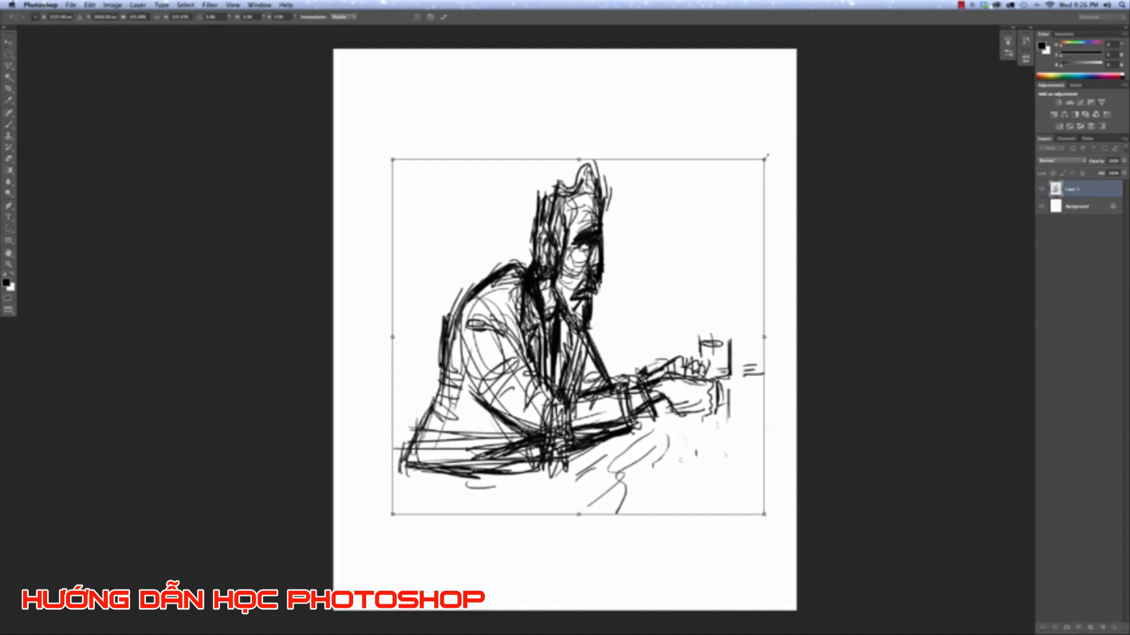
left_click_drag(766, 157, 784, 136)
key("Return")
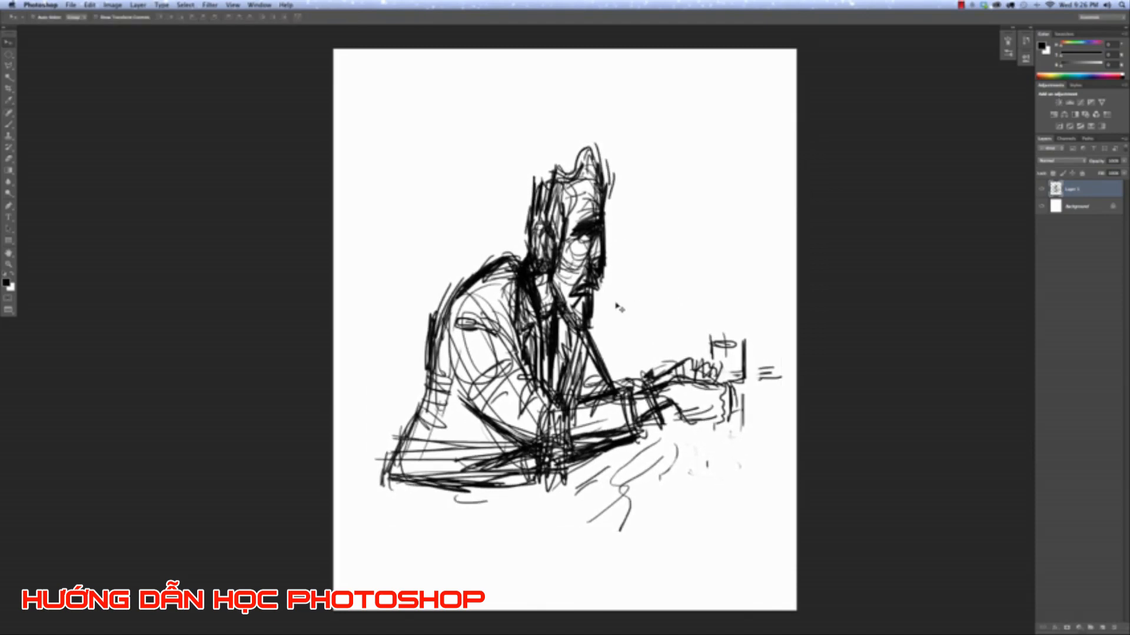
Nudge the enlarged seated man slightly left and up, and check his placement on the whole page.
mouse_move(615, 288)
left_mouse_down()
mouse_move(612, 271)
mouse_move(606, 287)
left_mouse_up()
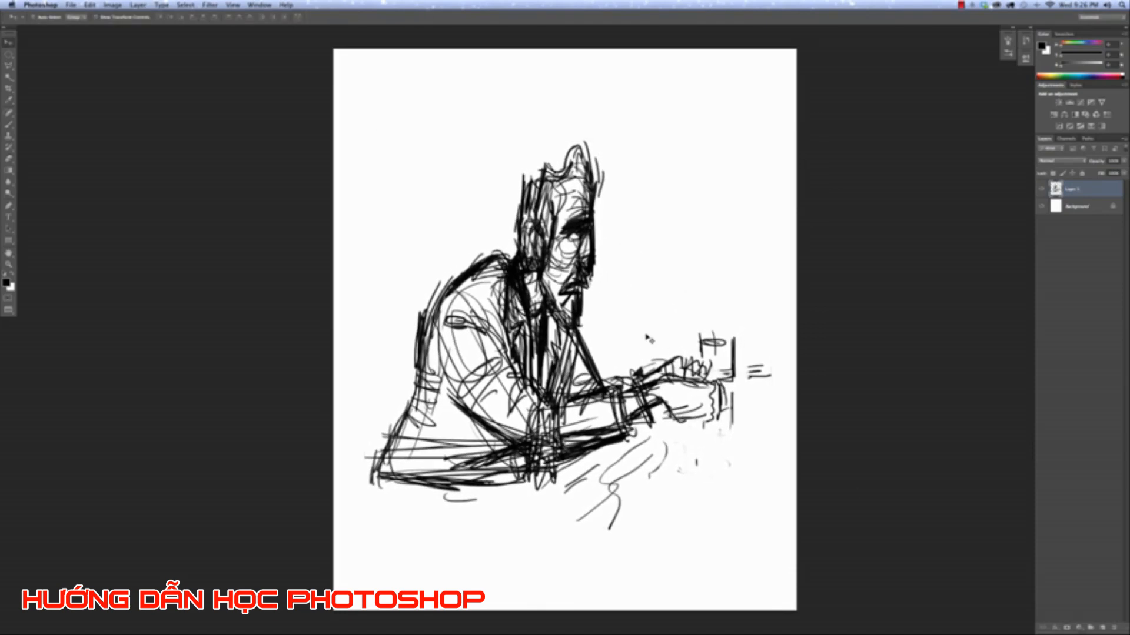
left_click_drag(649, 339, 647, 332)
key("super+minus")
key("super+minus")
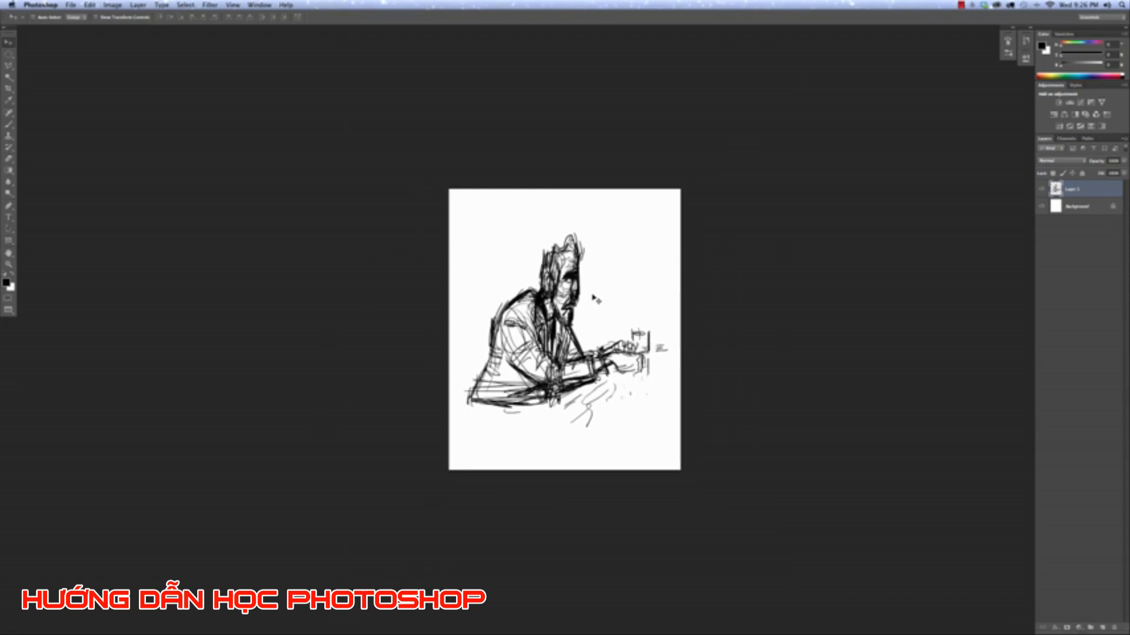
key("super+plus")
key("super+plus")
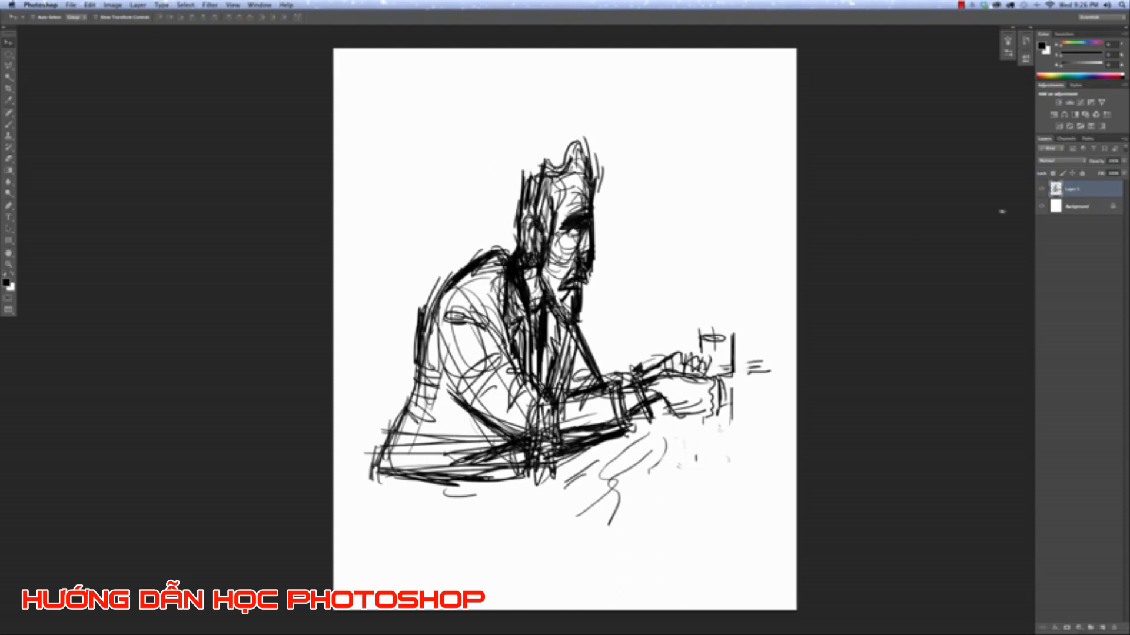
Lower the sketch layer's opacity until the lines are faint grey and add a new empty layer above it.
left_click(1123, 161)
left_click_drag(1103, 171, 1086, 172)
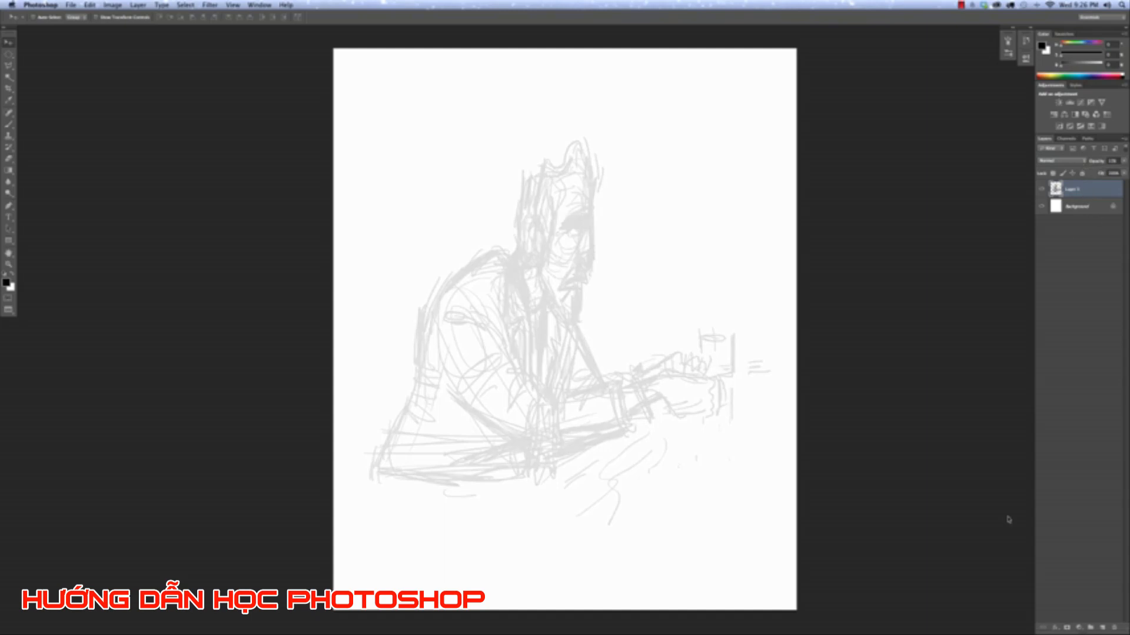
left_click(1102, 628)
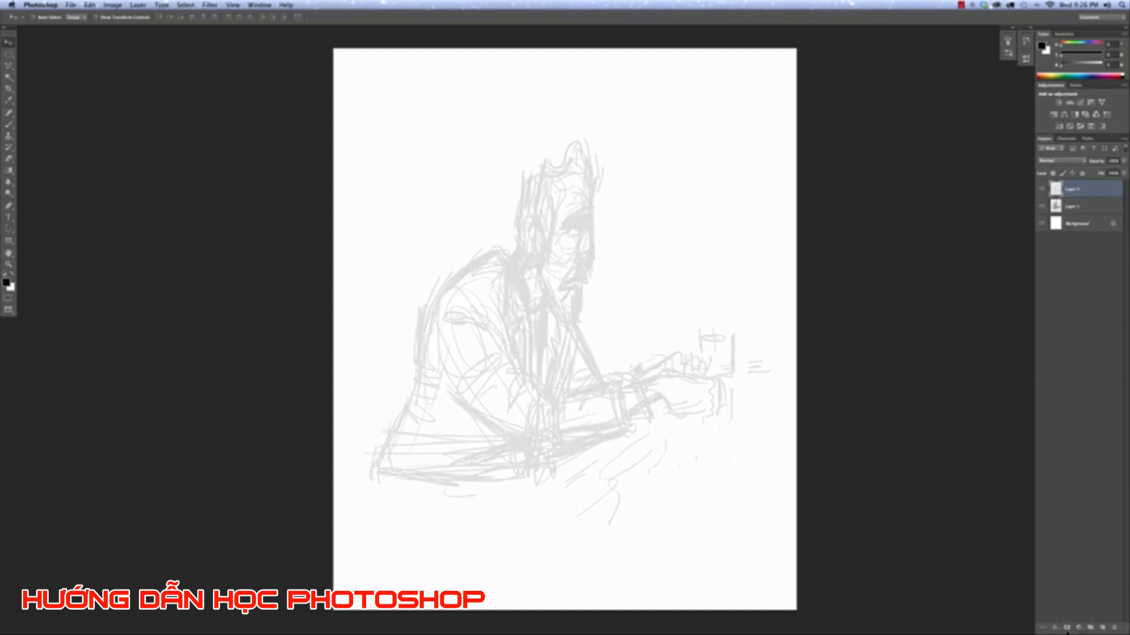
Ready the Brush tool with the Leaves, Branches preset and mix a light orange skin tone as the foreground colour.
left_click(10, 123)
left_click(44, 18)
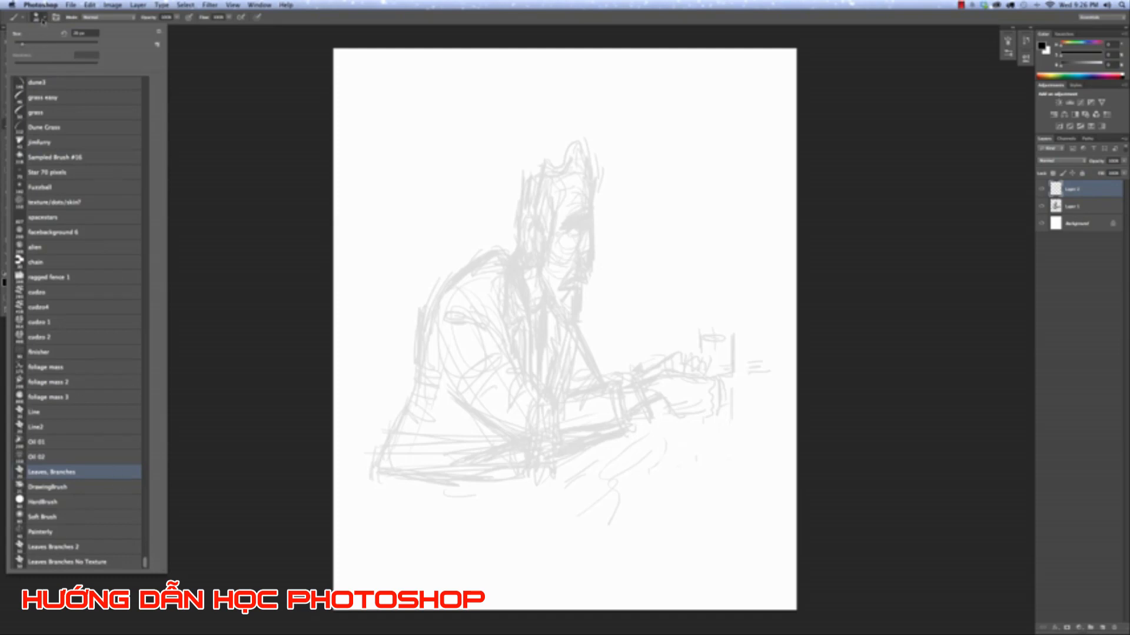
left_click(42, 21)
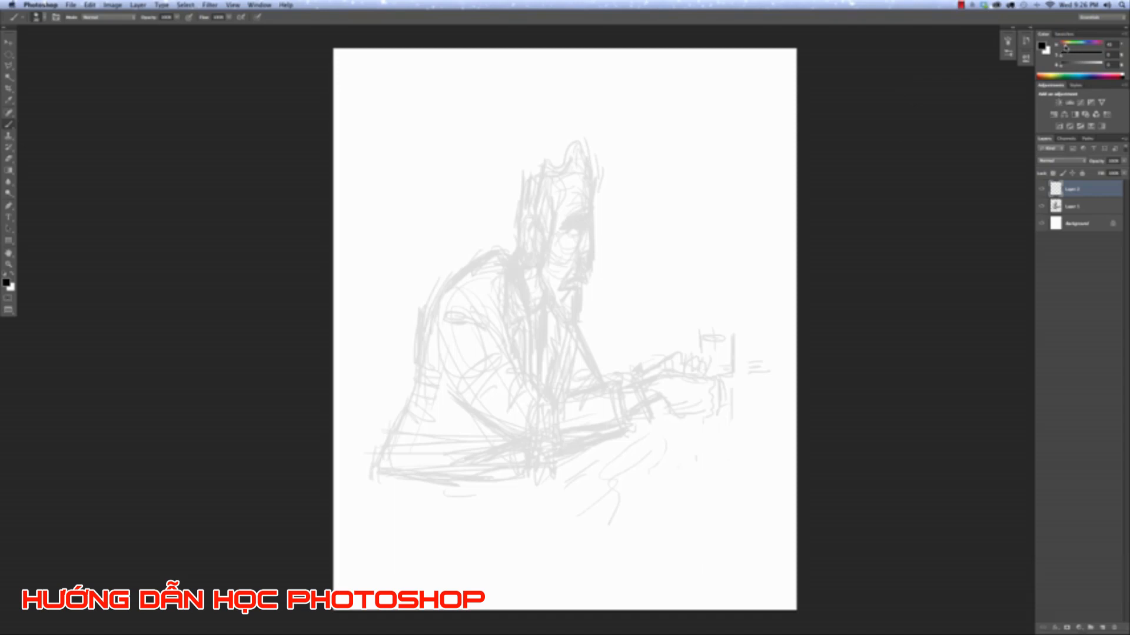
left_click_drag(1076, 62, 1100, 65)
left_click_drag(1068, 45, 1064, 56)
Outline the seated man's ear, jaw and chin in light orange on the new layer, following the faint sketch.
key("super+plus")
key("super+plus")
key("super+plus")
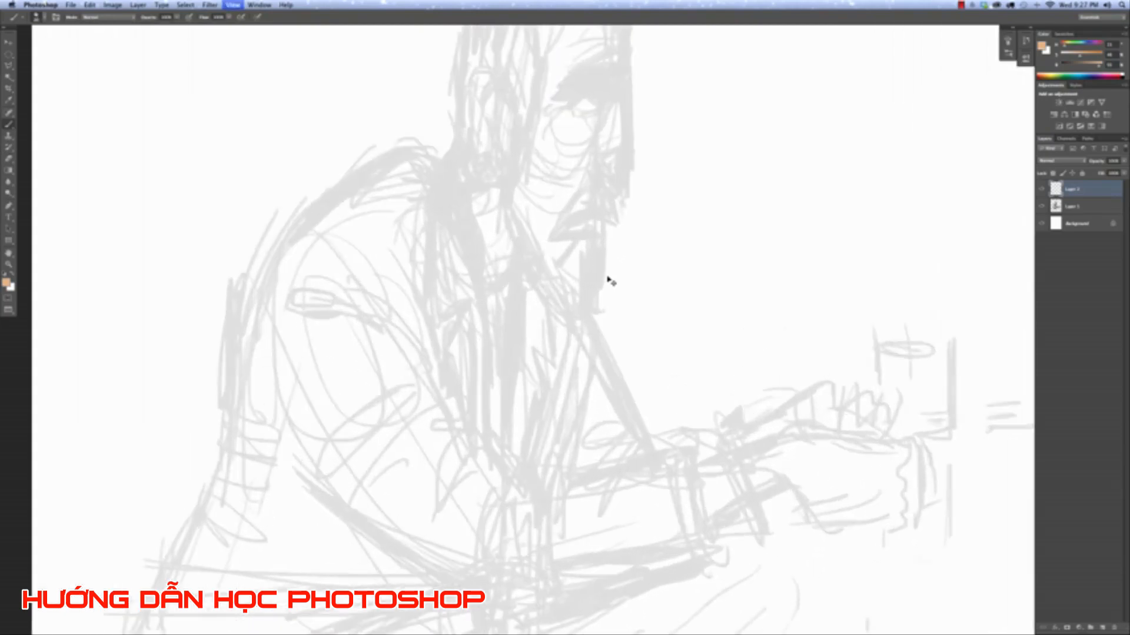
left_click_drag(597, 153, 582, 337)
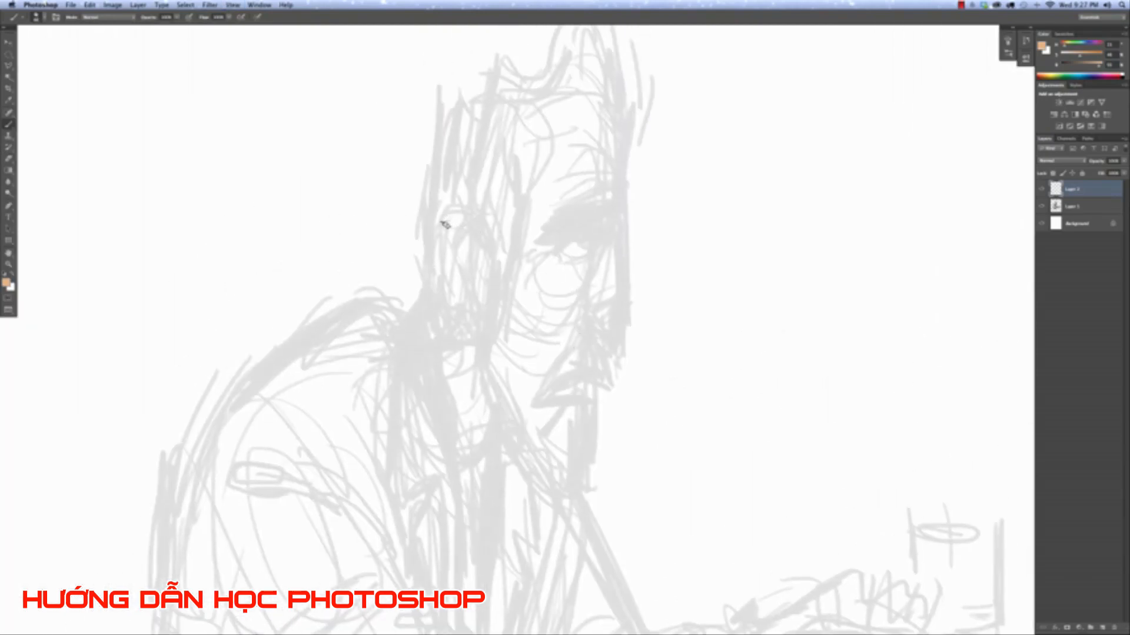
mouse_move(443, 224)
left_mouse_down()
mouse_move(469, 217)
mouse_move(483, 237)
mouse_move(463, 215)
mouse_move(442, 227)
mouse_move(433, 313)
mouse_move(457, 321)
mouse_move(462, 347)
mouse_move(480, 338)
mouse_move(503, 437)
mouse_move(494, 424)
mouse_move(536, 481)
mouse_move(514, 456)
mouse_move(546, 486)
mouse_move(566, 476)
mouse_move(557, 487)
mouse_move(598, 418)
left_mouse_up()
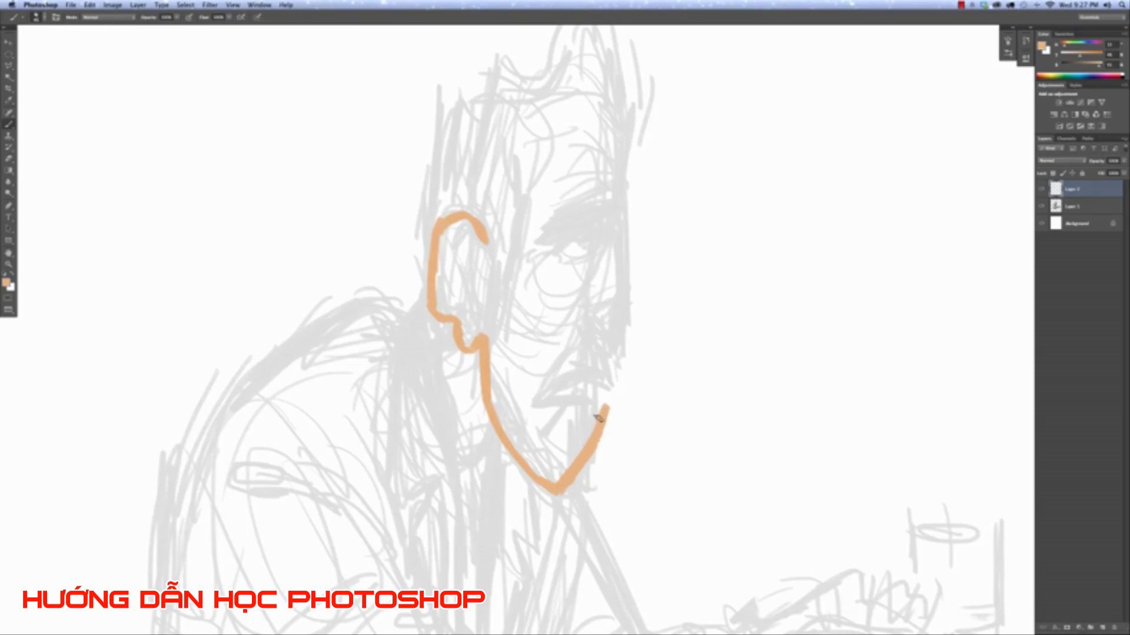
Continue the orange outline around the open mouth, upper lip and base of the nose.
key("super+plus")
left_click_drag(652, 333, 633, 208)
left_click_drag(511, 330, 604, 321)
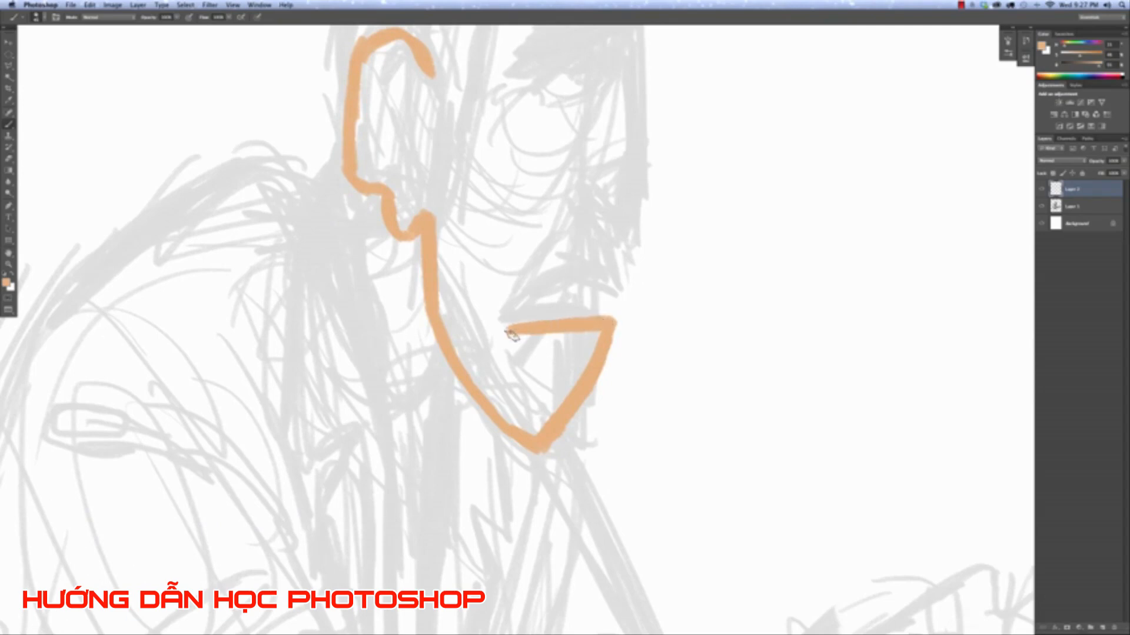
mouse_move(513, 316)
left_mouse_down()
mouse_move(580, 288)
mouse_move(607, 300)
left_mouse_up()
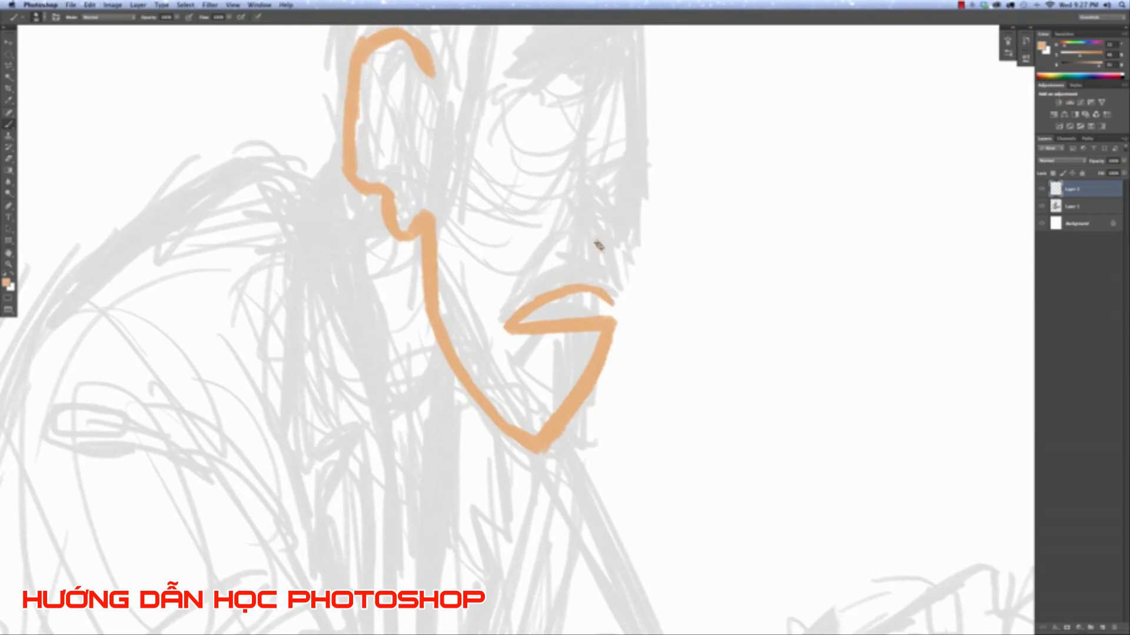
left_click_drag(598, 242, 612, 303)
mouse_move(597, 240)
left_mouse_down()
mouse_move(638, 278)
mouse_move(647, 270)
left_mouse_up()
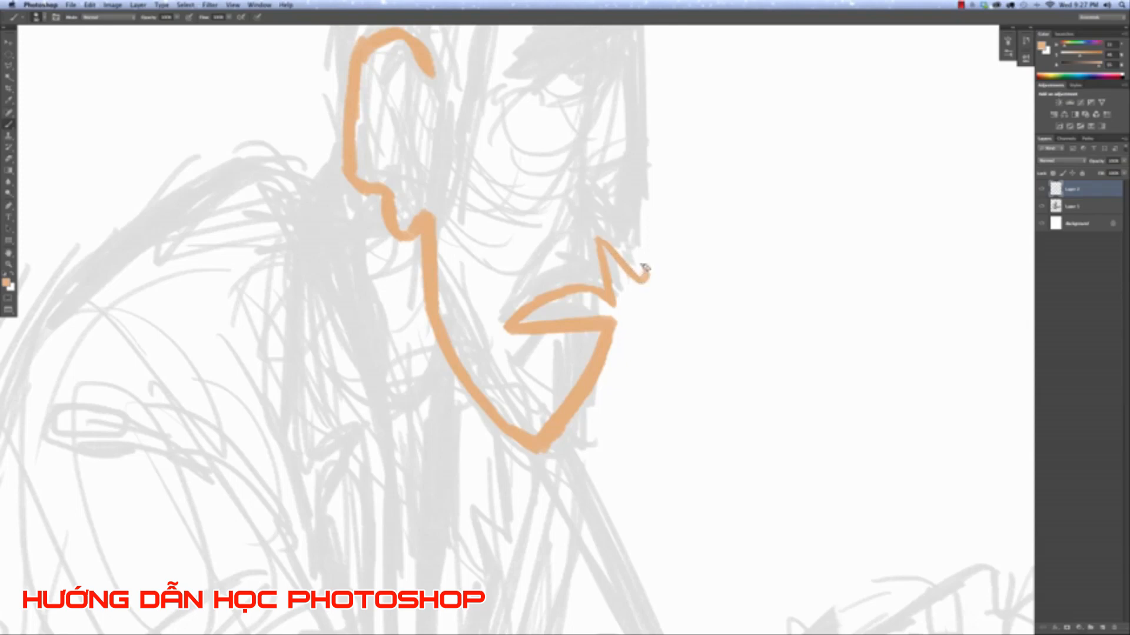
Outline the nose, brow and forehead and close the orange contour along the hairline down to the ear.
left_click_drag(577, 200, 560, 382)
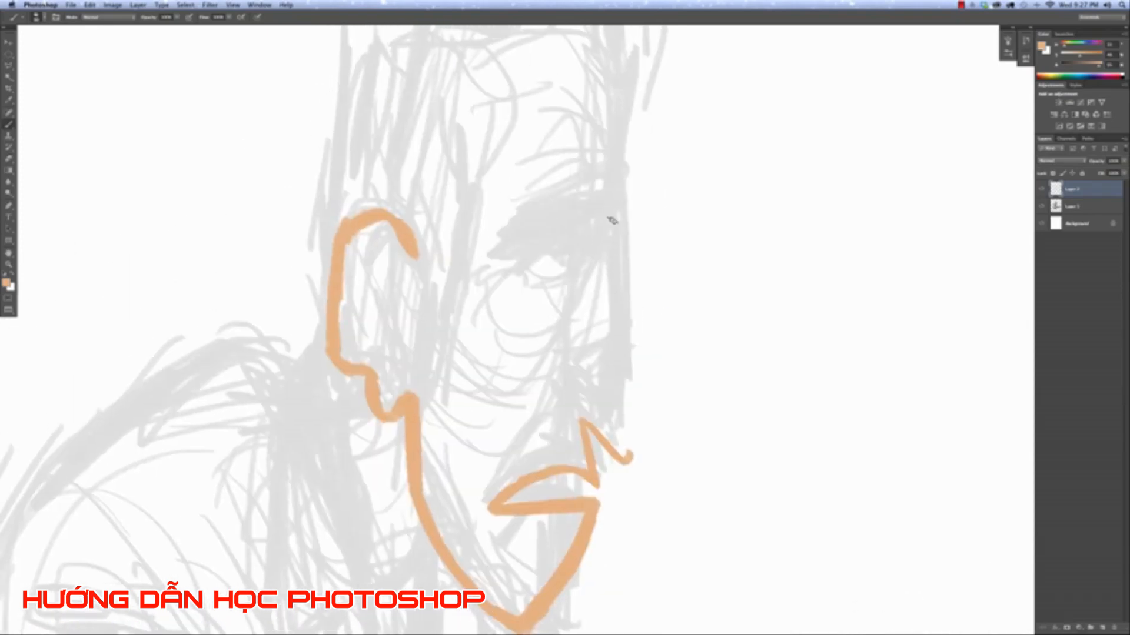
mouse_move(612, 215)
left_mouse_down()
mouse_move(636, 372)
mouse_move(627, 449)
mouse_move(627, 440)
left_mouse_up()
mouse_move(558, 199)
left_mouse_down()
mouse_move(552, 258)
mouse_move(611, 268)
mouse_move(612, 228)
mouse_move(624, 268)
left_mouse_up()
key("super+z")
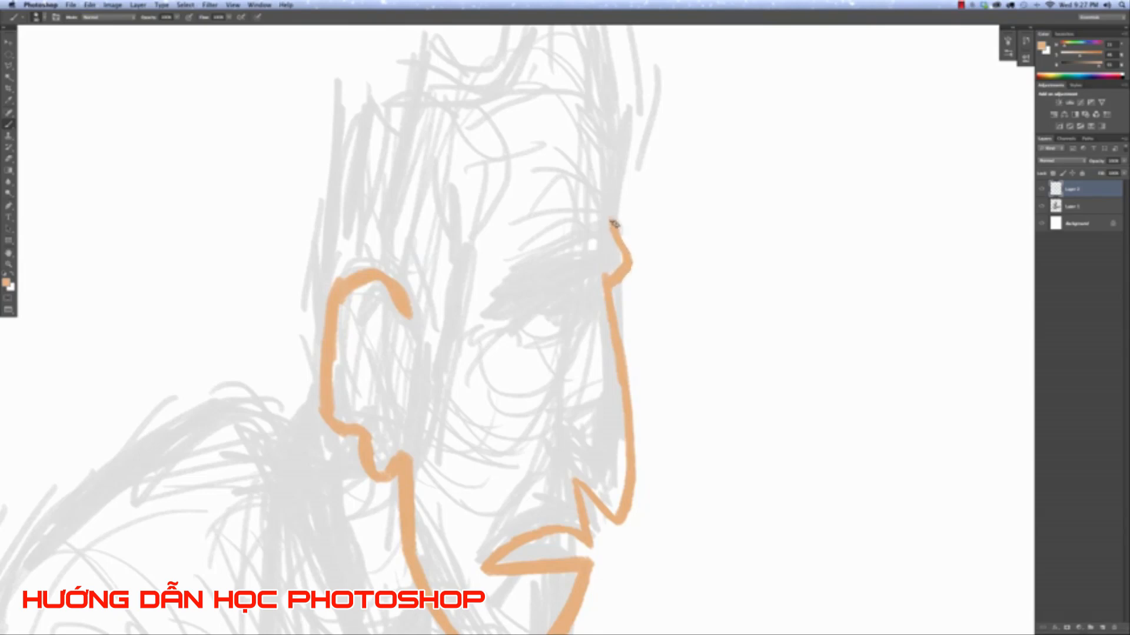
mouse_move(610, 218)
left_mouse_down()
mouse_move(589, 101)
mouse_move(542, 93)
mouse_move(565, 93)
mouse_move(481, 126)
mouse_move(503, 209)
mouse_move(491, 261)
mouse_move(426, 331)
mouse_move(406, 297)
mouse_move(419, 341)
mouse_move(494, 246)
left_mouse_up()
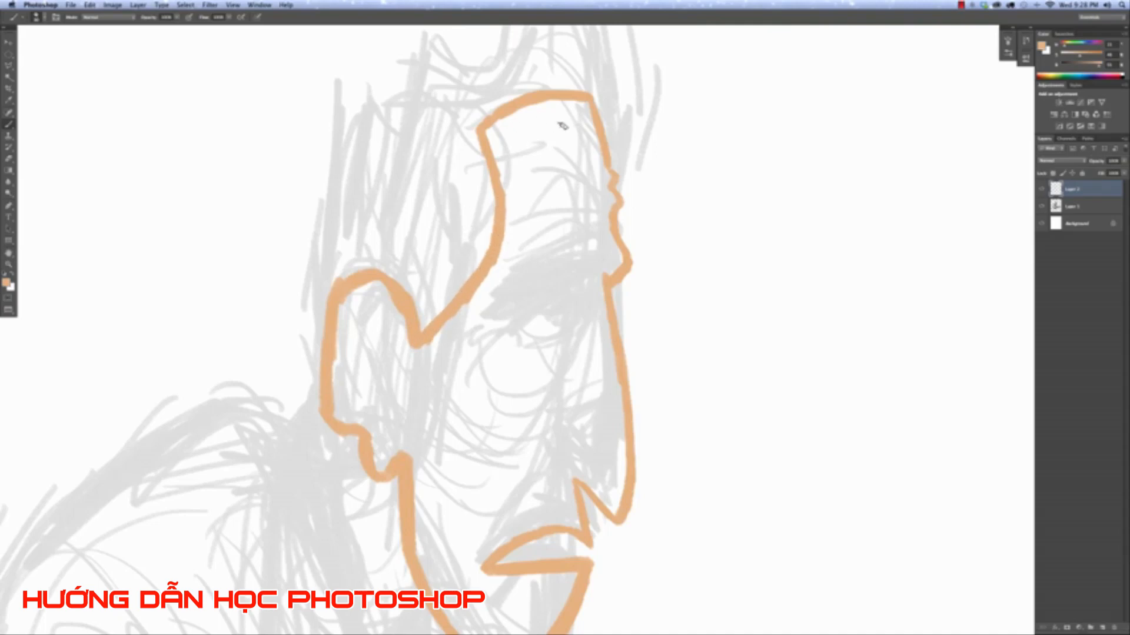
Select the area inside the face outline, expand the selection into the line, fill it with light orange and deselect.
left_click(8, 77)
left_click(543, 305)
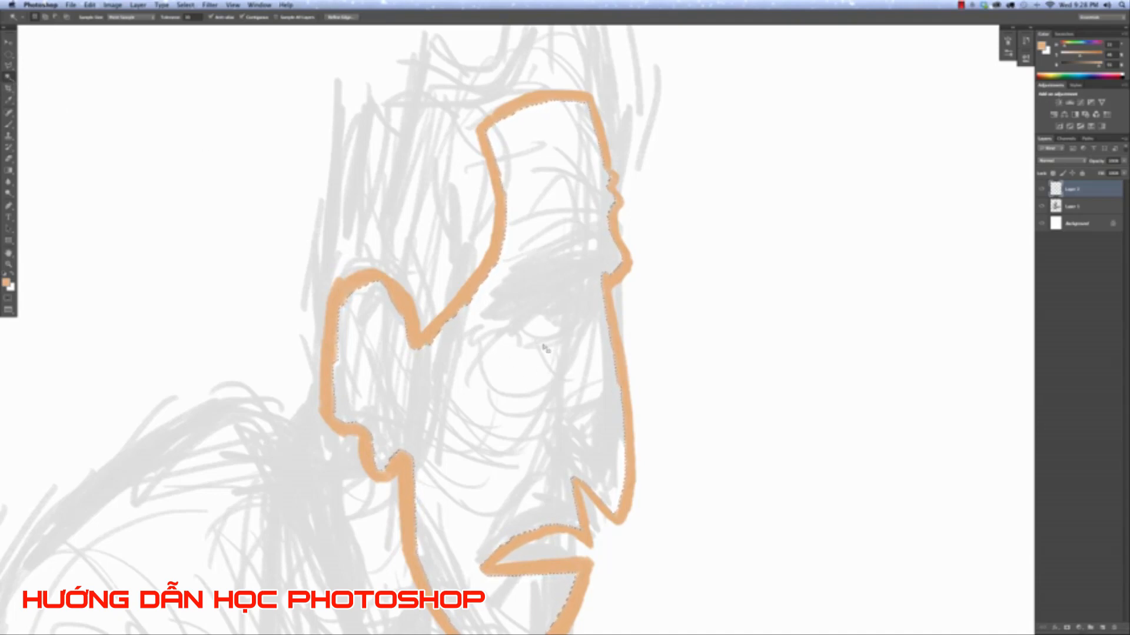
left_click(185, 5)
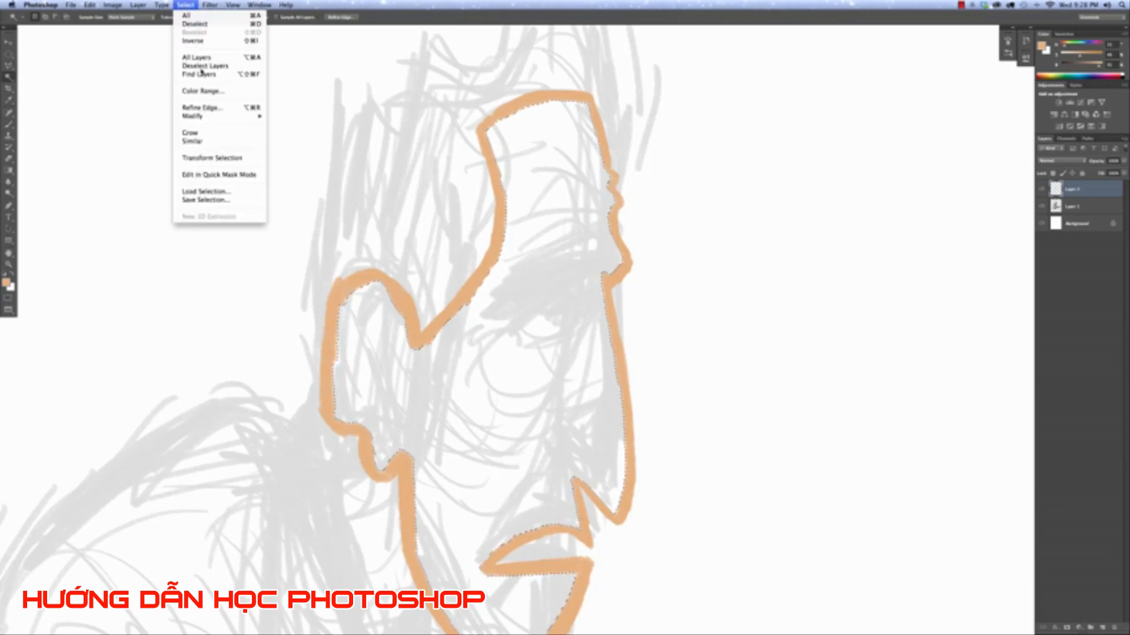
mouse_move(217, 116)
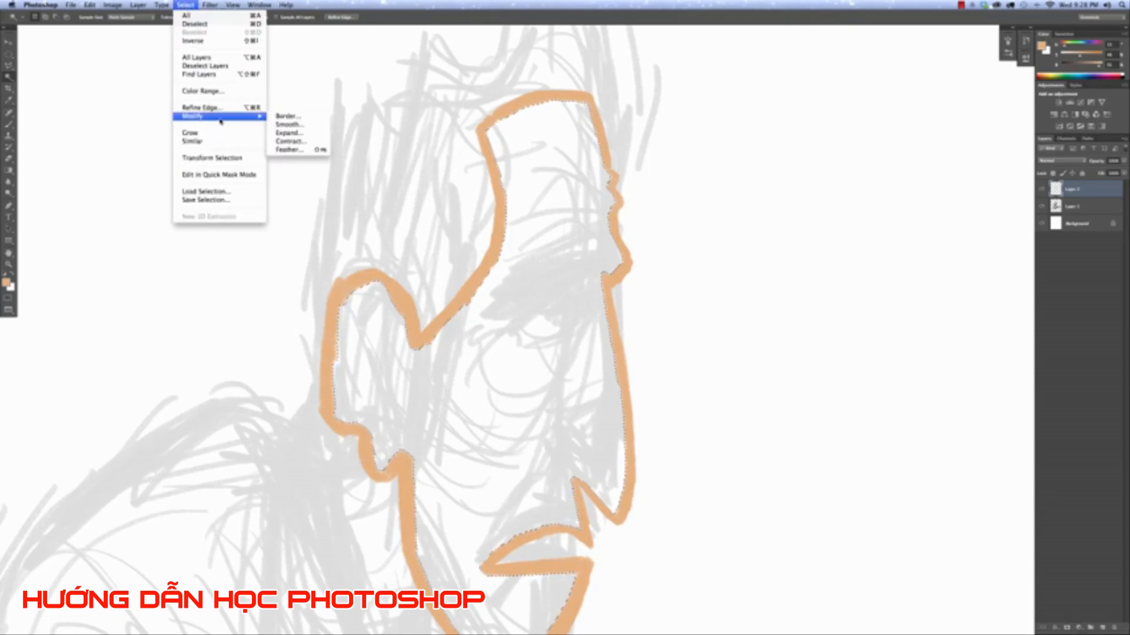
left_click(287, 133)
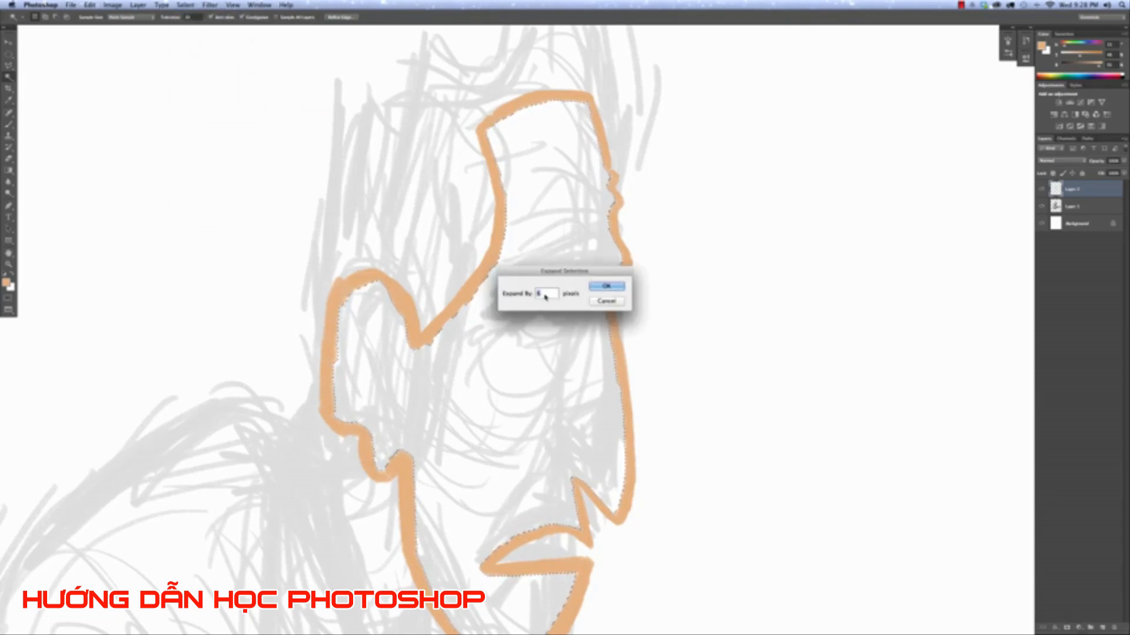
left_click(606, 286)
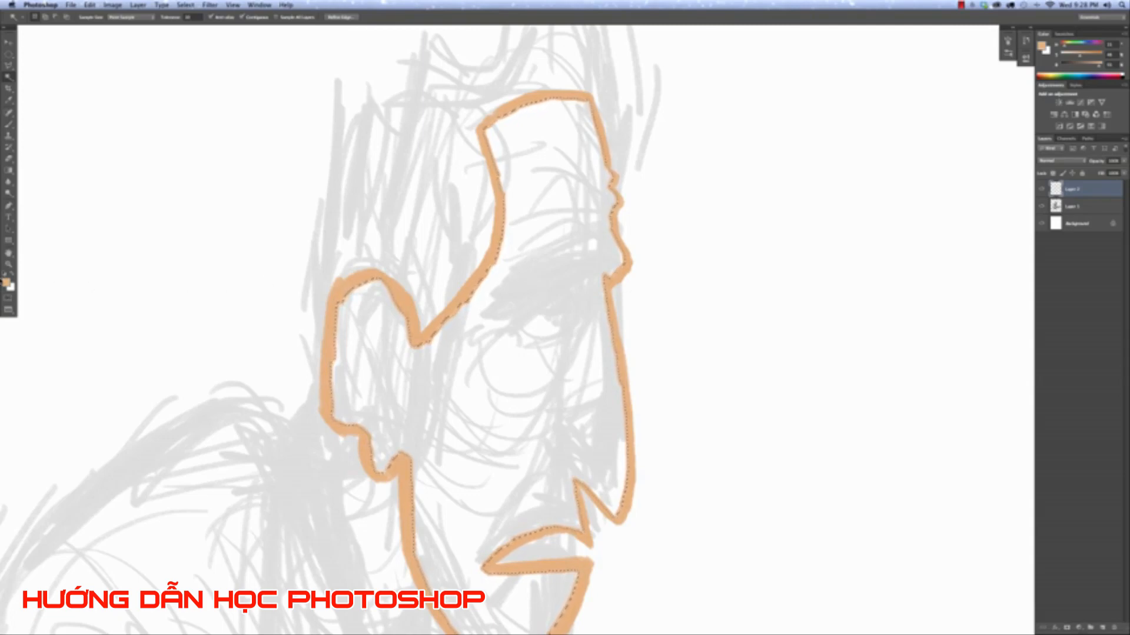
key("alt+BackSpace")
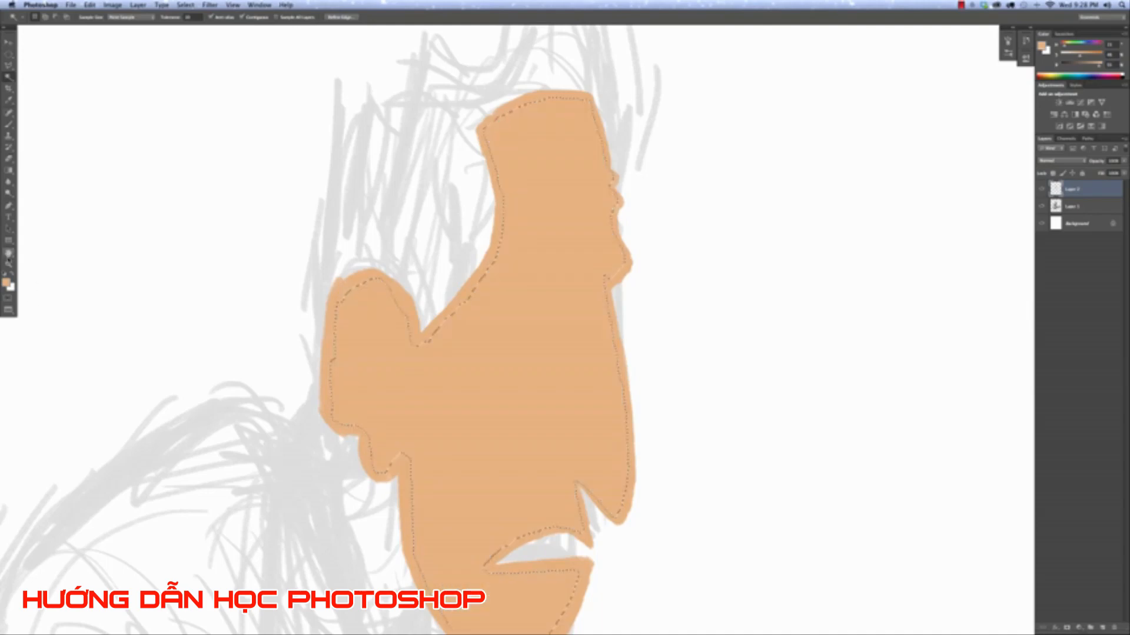
key("super+d")
mouse_move(589, 368)
left_mouse_down()
mouse_move(595, 227)
mouse_move(599, 287)
left_mouse_up()
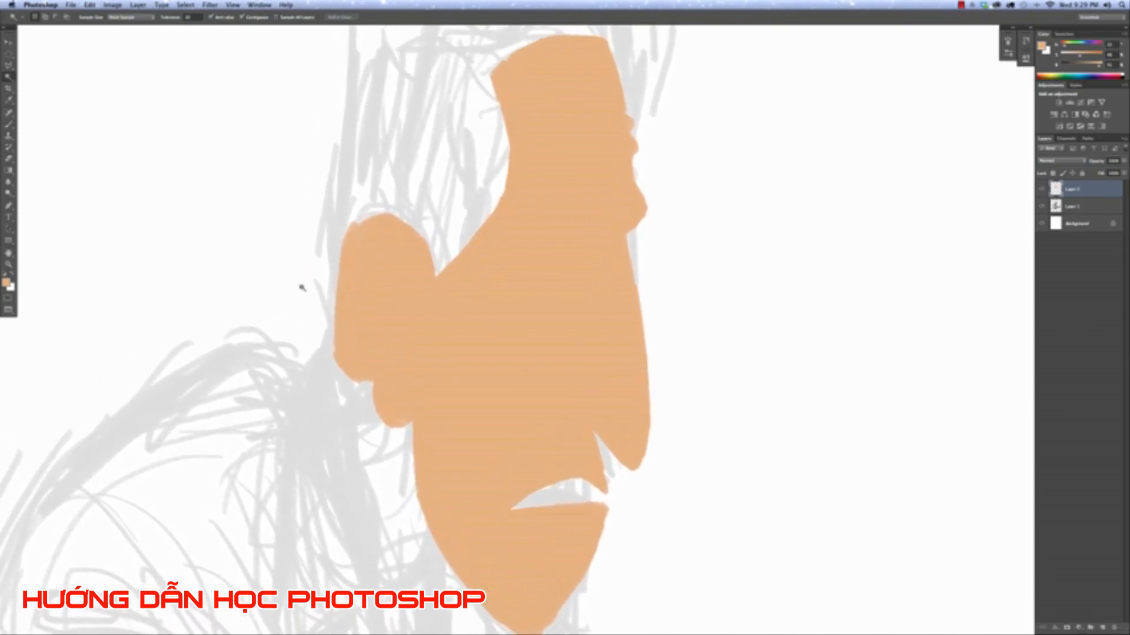
Brush the wrist, upper forearm edge and underside of the front hand as a light orange outline over the sketch.
key("b")
scroll(400, 233, "down", 3)
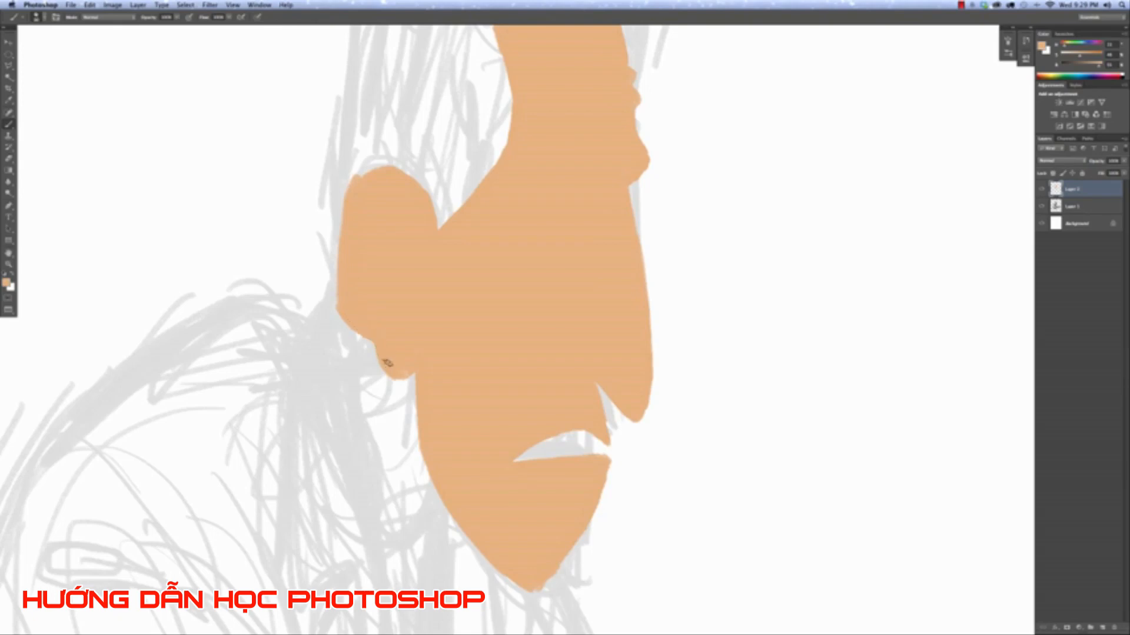
left_click_drag(558, 342, 444, 78)
left_click_drag(624, 436, 603, 162)
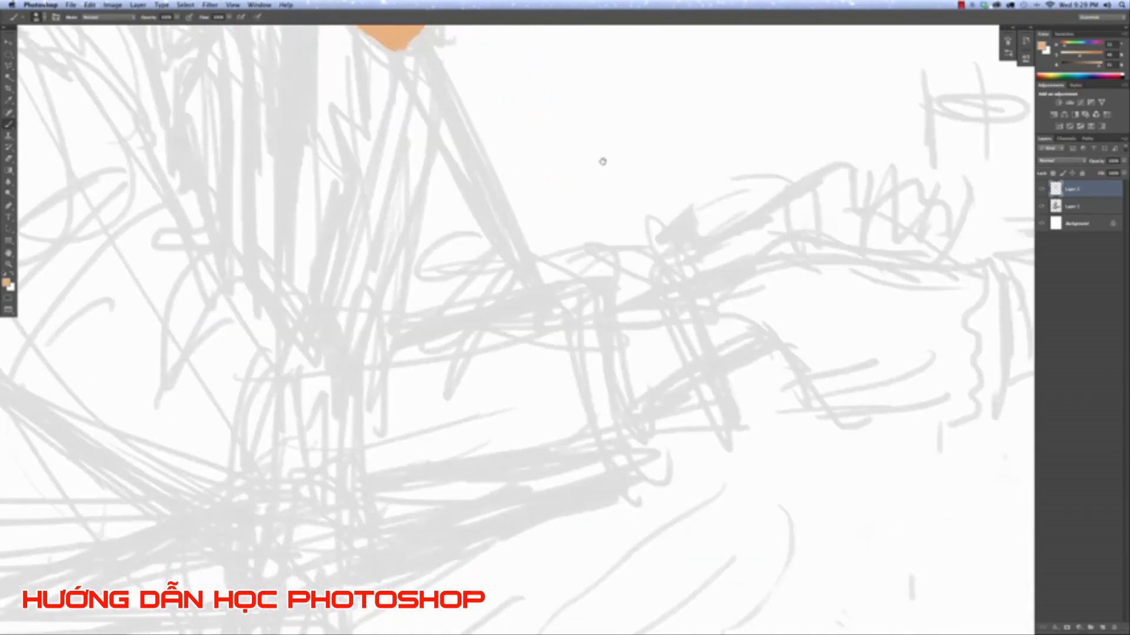
mouse_move(838, 237)
left_mouse_down()
mouse_move(676, 252)
mouse_move(613, 305)
left_mouse_up()
key("super+minus")
key("super+minus")
key("super+minus")
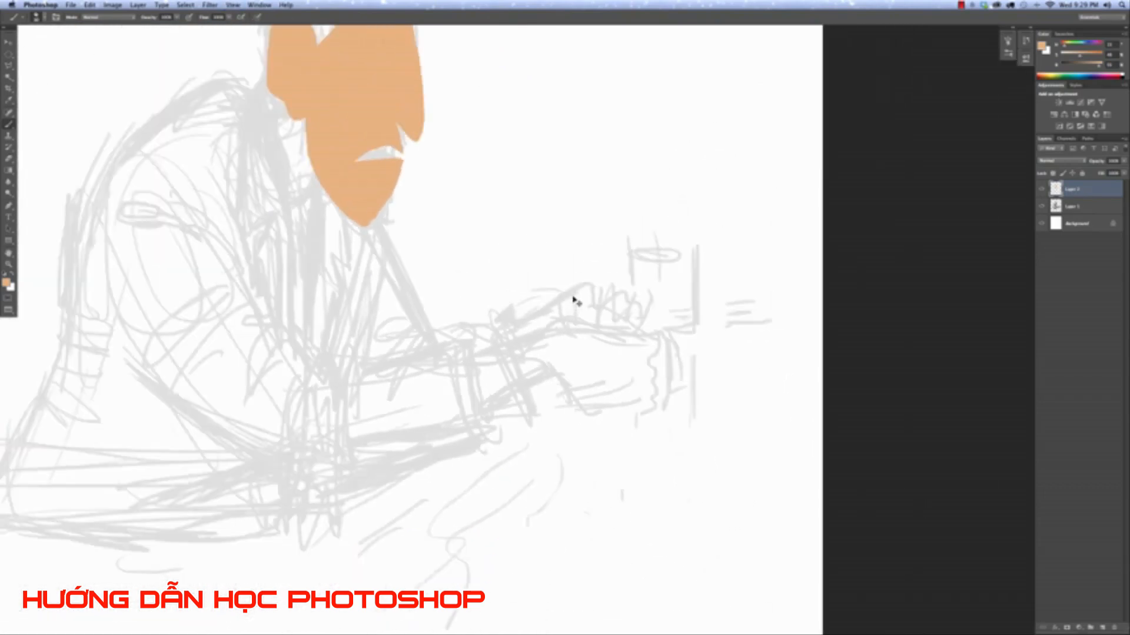
key("super+plus")
key("super+plus")
key("super+plus")
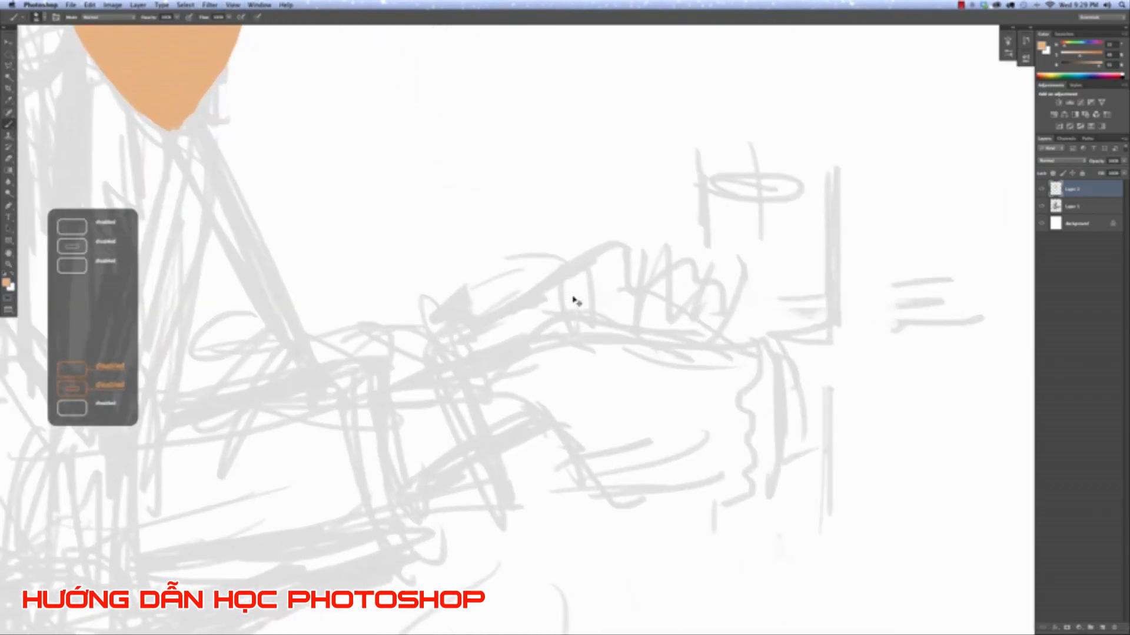
left_click_drag(525, 330, 555, 216)
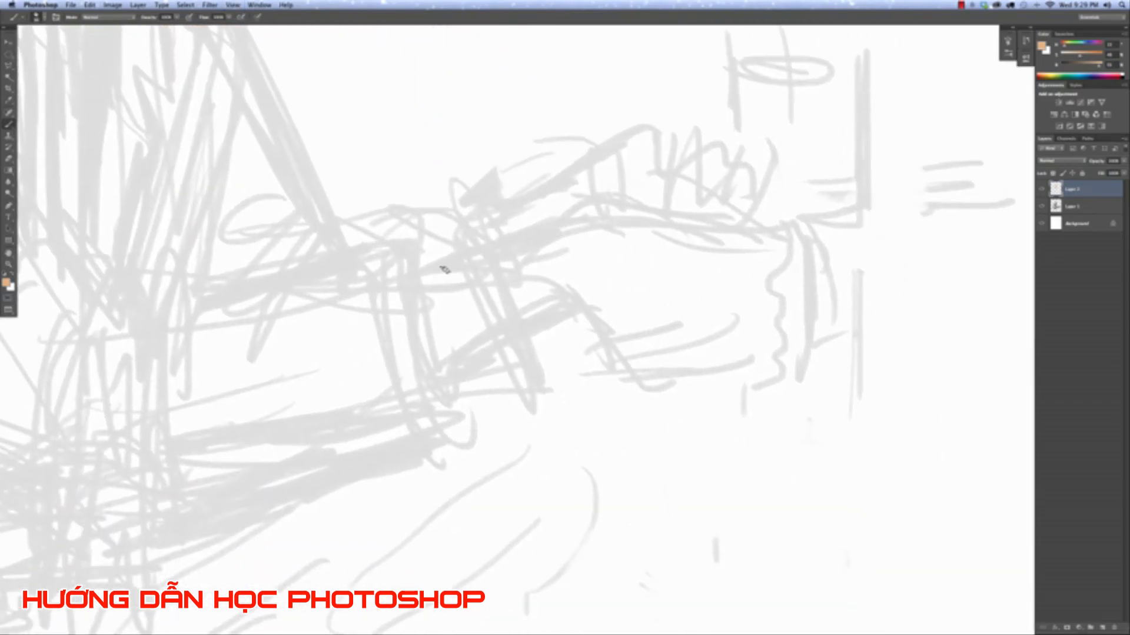
left_click_drag(420, 283, 585, 208)
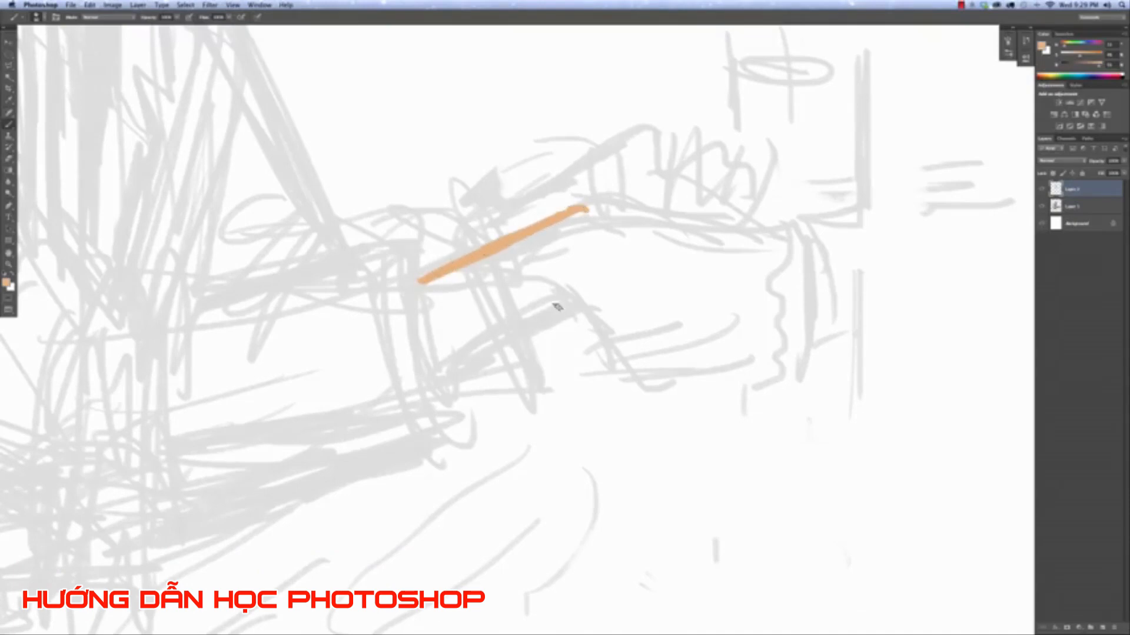
left_click_drag(559, 300, 442, 378)
mouse_move(421, 281)
left_mouse_down()
mouse_move(410, 311)
mouse_move(432, 385)
mouse_move(507, 315)
mouse_move(548, 296)
mouse_move(585, 327)
mouse_move(573, 306)
mouse_move(621, 367)
left_mouse_up()
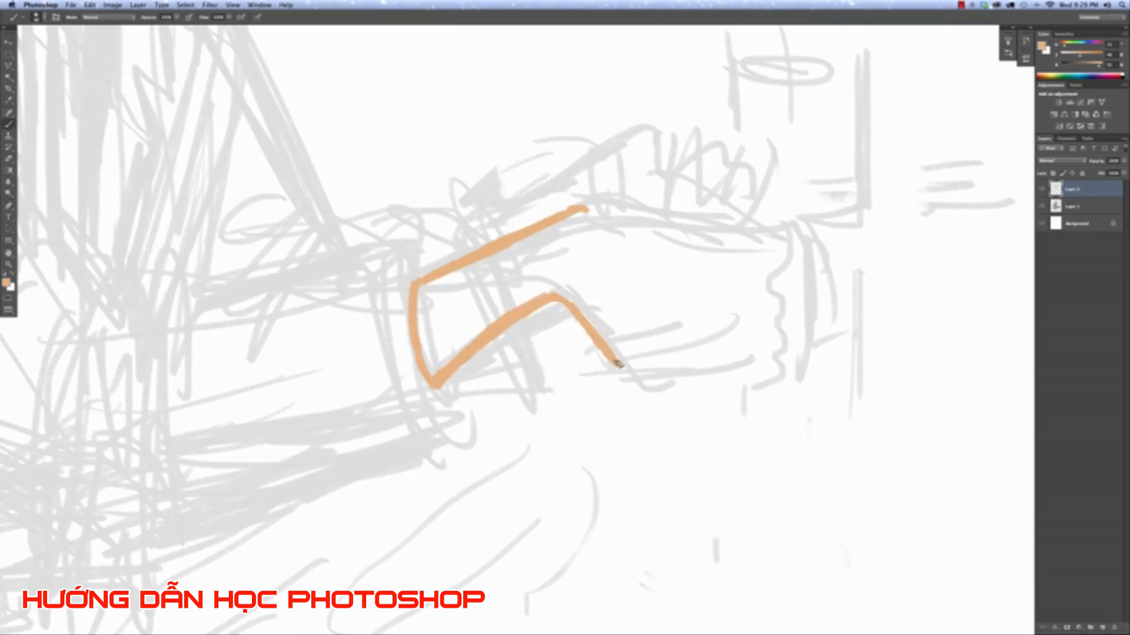
Outline the back of the front hand and its bumpy knuckles, and close the contour along the lower edge with a small finger step.
mouse_move(576, 210)
left_mouse_down()
mouse_move(612, 205)
mouse_move(709, 242)
mouse_move(772, 243)
mouse_move(790, 277)
mouse_move(772, 300)
mouse_move(778, 373)
mouse_move(754, 388)
left_mouse_up()
left_click_drag(627, 374, 768, 378)
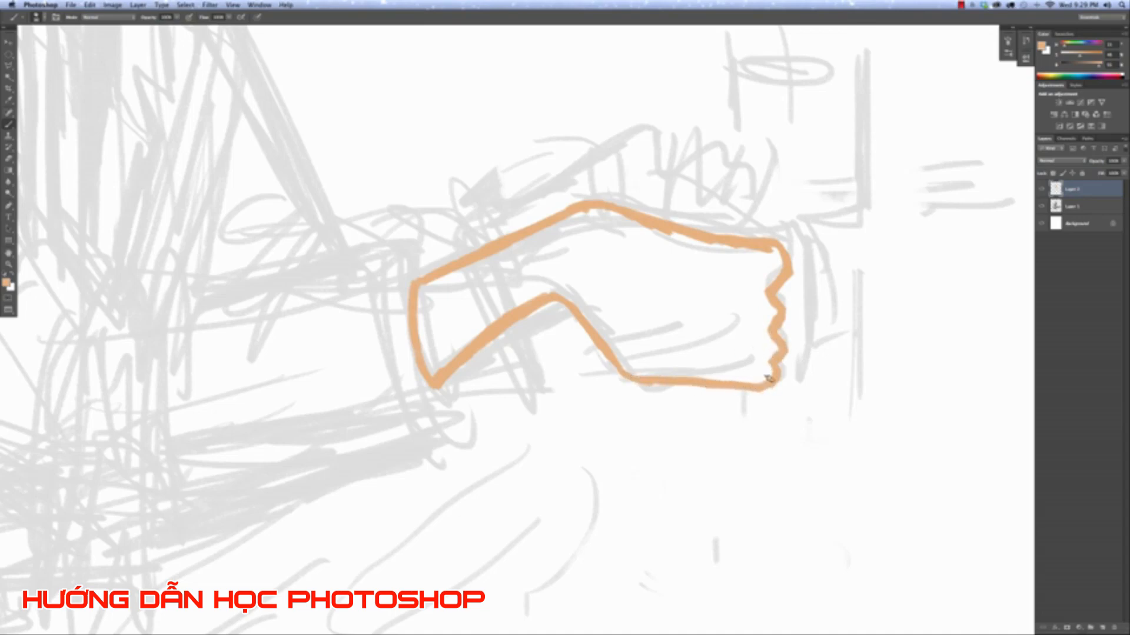
key("super+z")
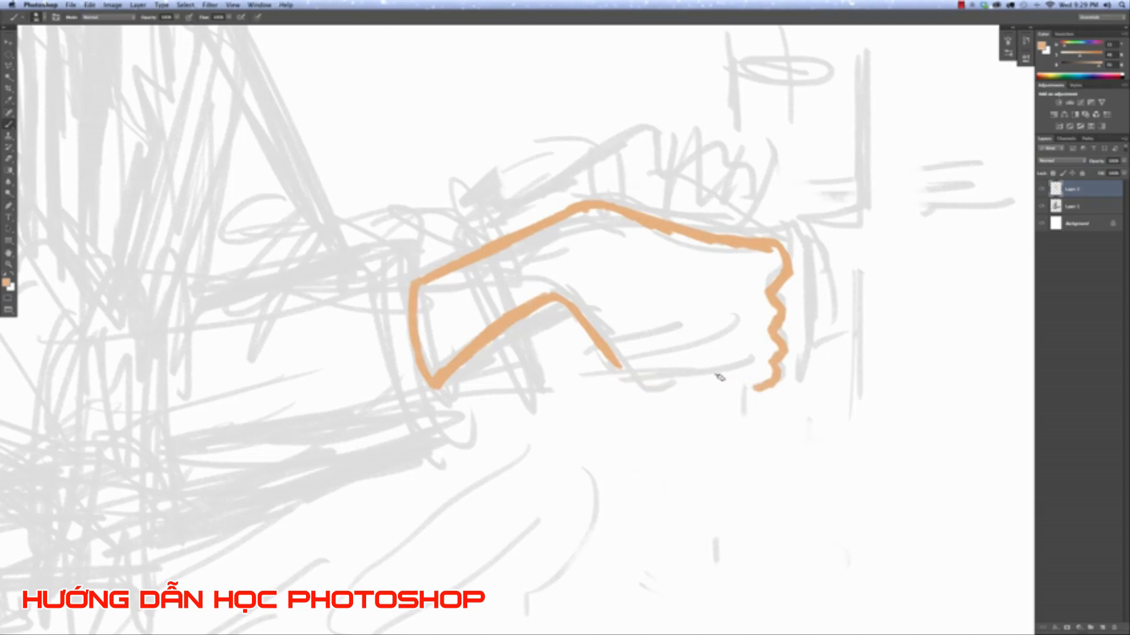
mouse_move(619, 364)
left_mouse_down()
mouse_move(632, 374)
mouse_move(706, 369)
mouse_move(666, 382)
mouse_move(700, 388)
mouse_move(767, 386)
left_mouse_up()
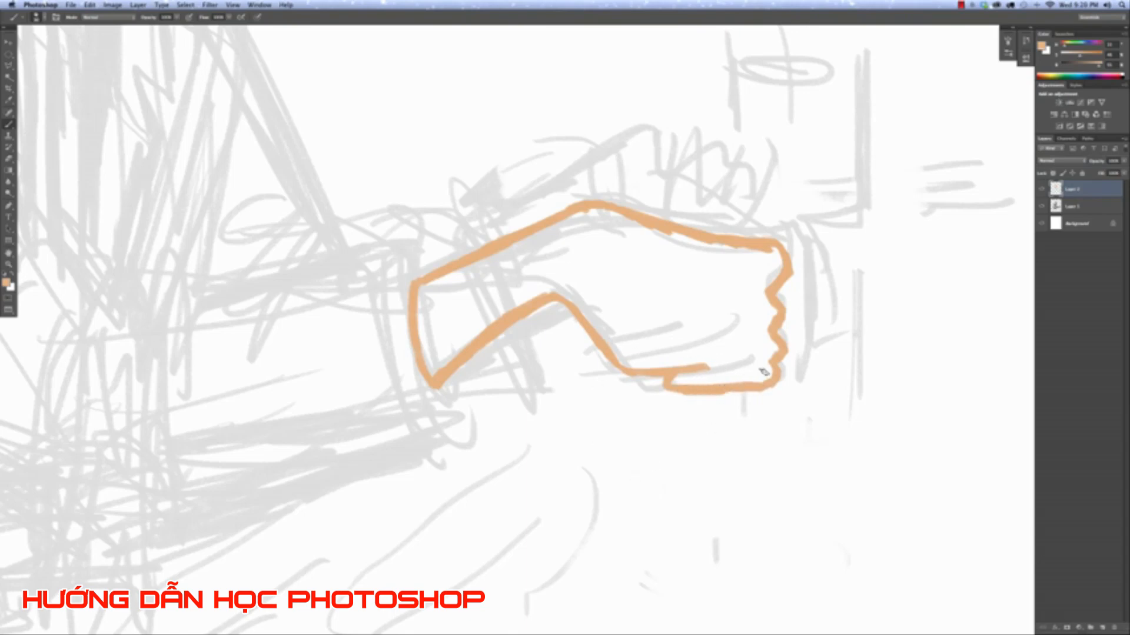
Fill the front hand outline with light orange using an expanded selection, and smooth the hand's upper edge with the brush.
left_click(7, 77)
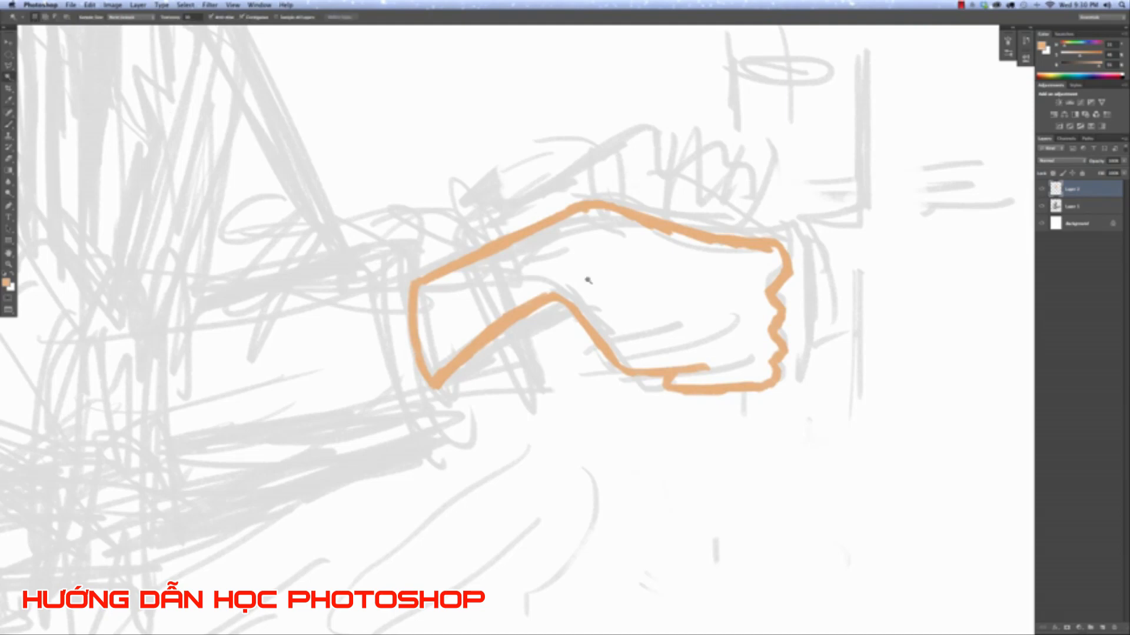
left_click(679, 299)
left_click(210, 5)
mouse_move(185, 5)
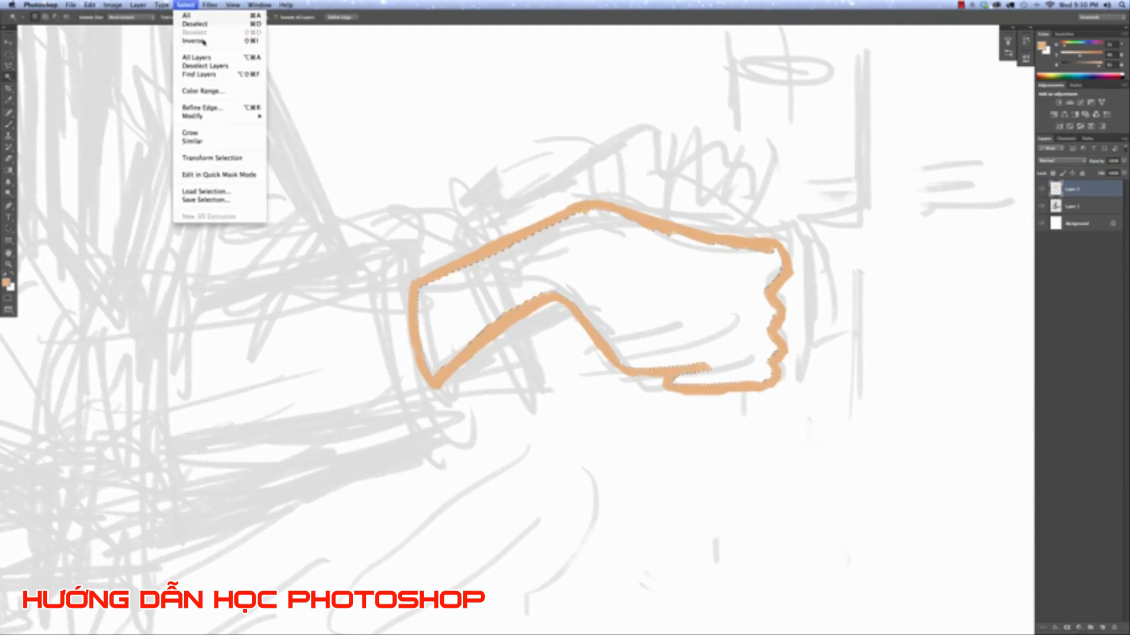
mouse_move(200, 116)
left_click(314, 134)
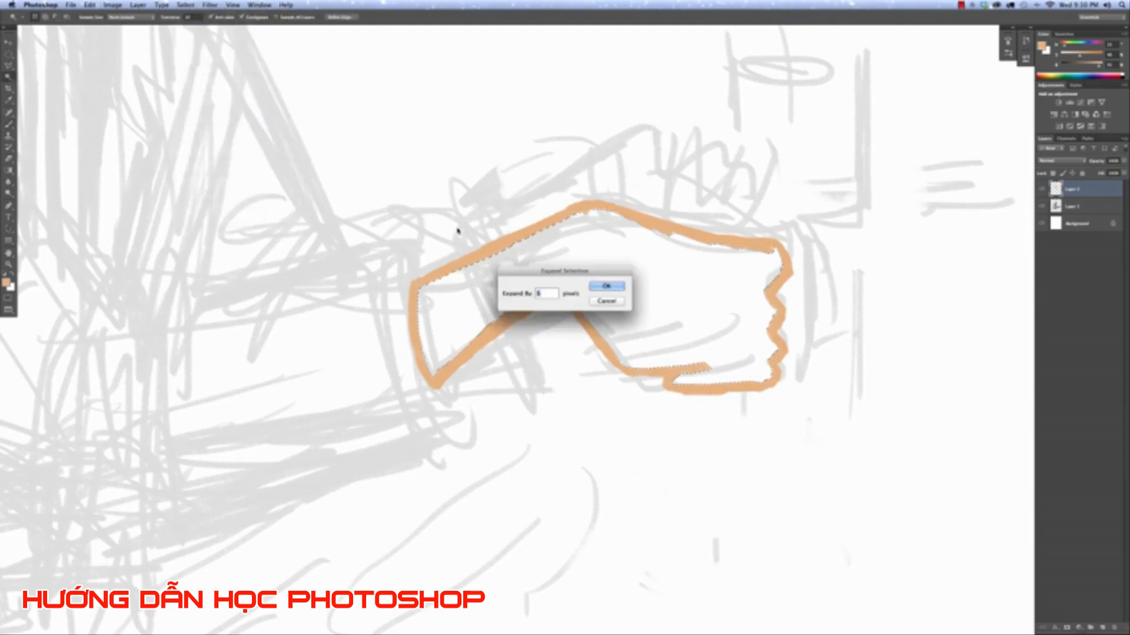
left_click(606, 285)
key("alt+BackSpace")
key("ctrl+d")
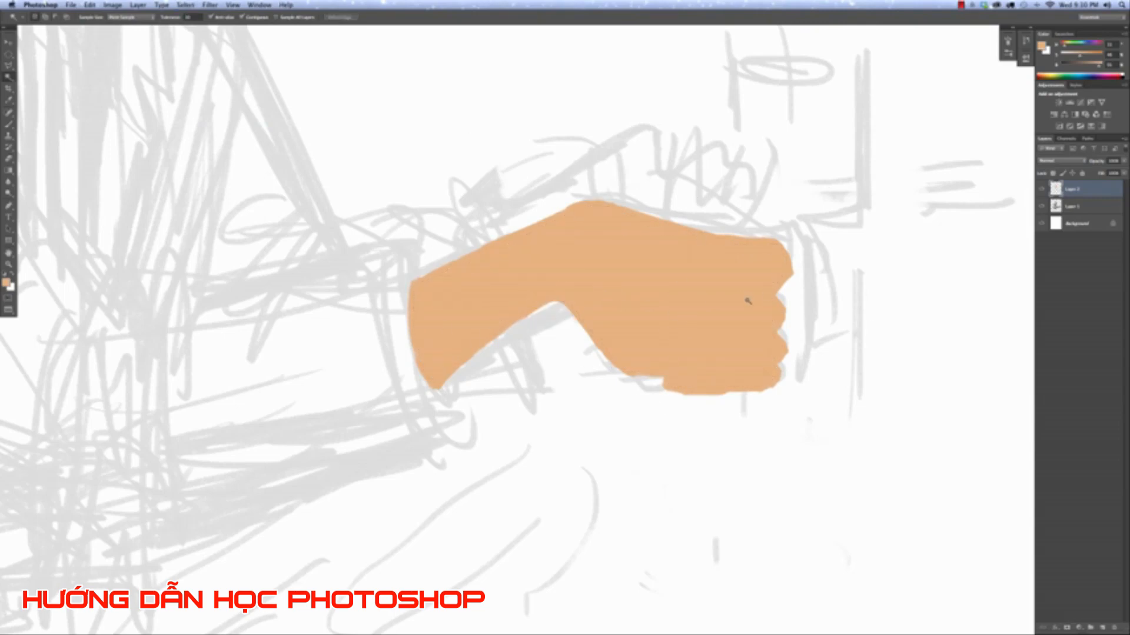
key("b")
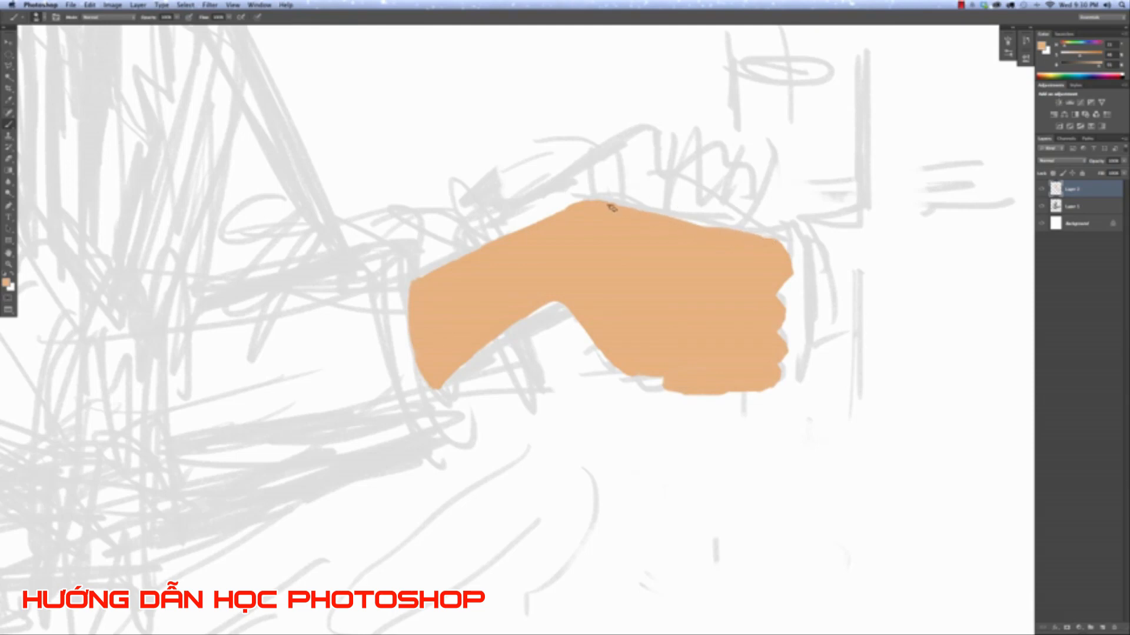
left_click_drag(661, 221, 717, 231)
left_click(1080, 213)
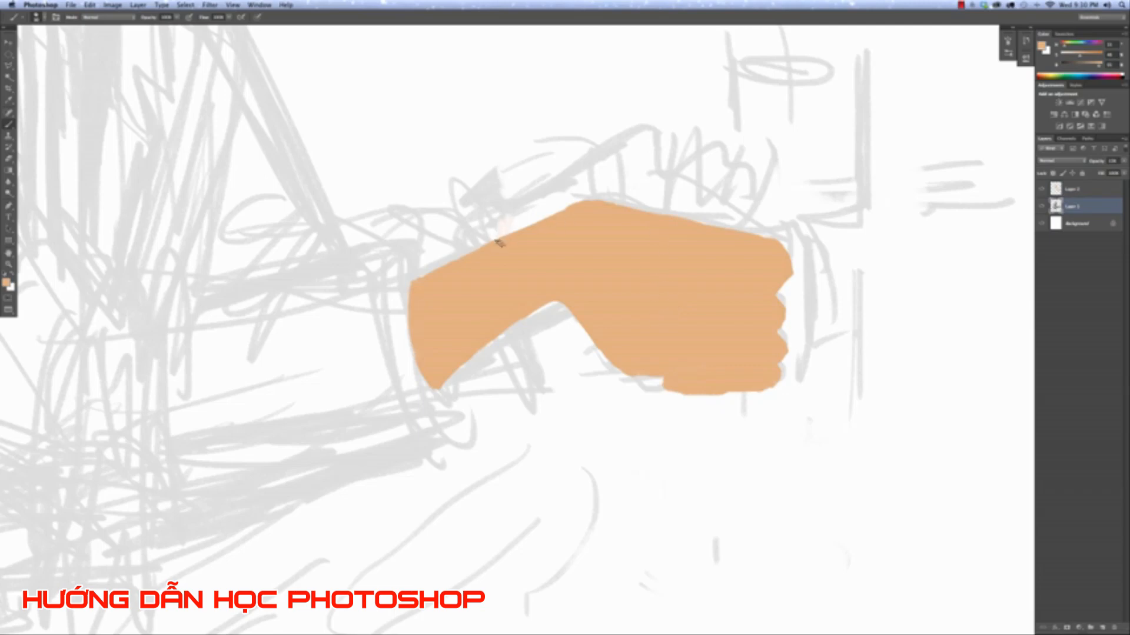
key("alt+bracketright")
left_click_drag(507, 232, 547, 213)
key("super+z")
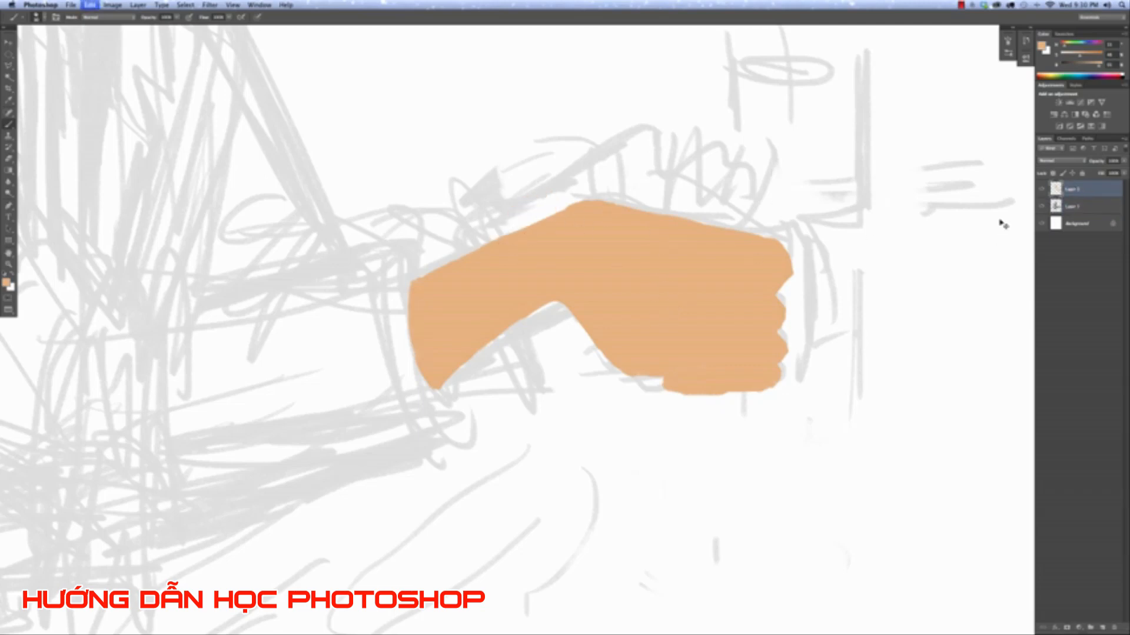
Add a layer directly above the sketch layer and paint the far hand with its knuckles in a darker brown behind the front hand.
left_click(1086, 206)
left_click(1101, 627)
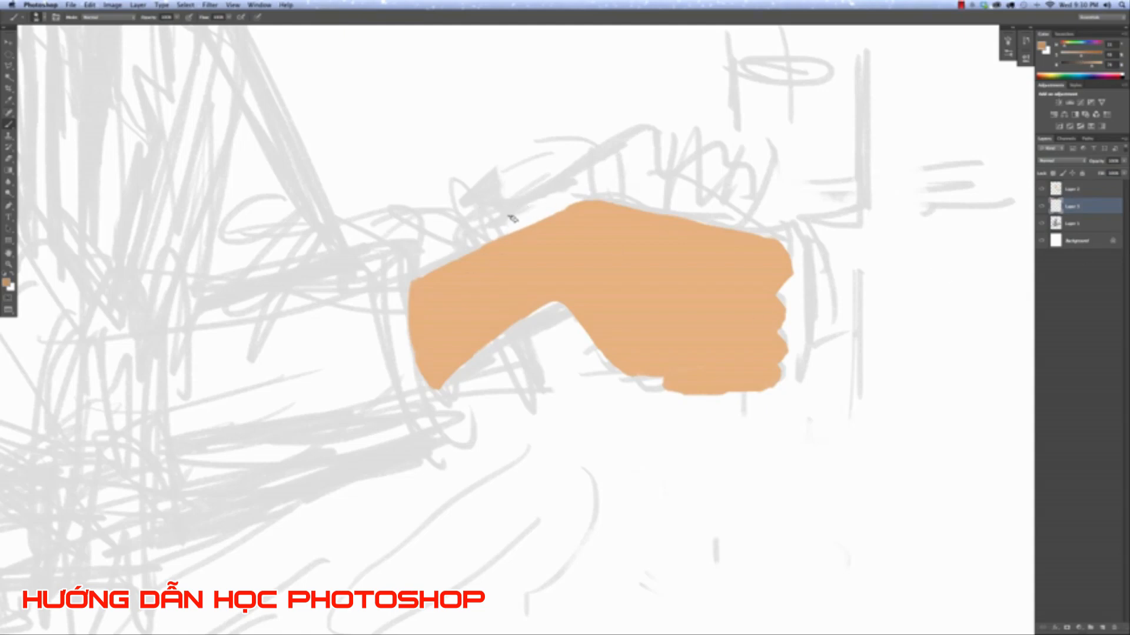
mouse_move(493, 231)
left_mouse_down()
mouse_move(631, 138)
mouse_move(677, 165)
mouse_move(706, 157)
mouse_move(707, 181)
mouse_move(735, 191)
mouse_move(750, 233)
left_mouse_up()
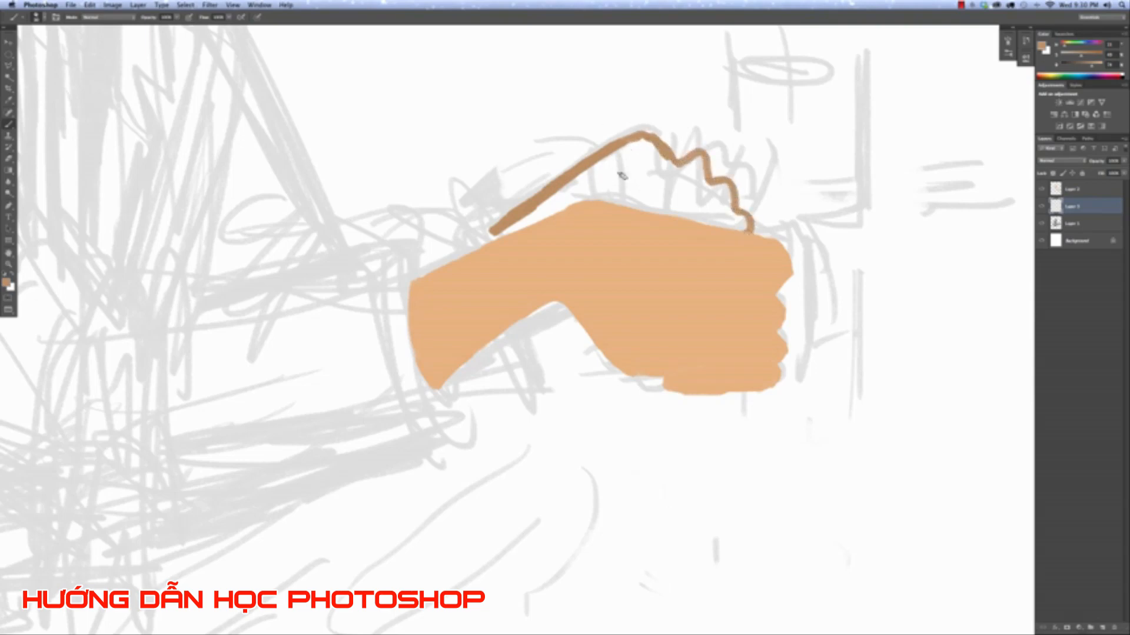
mouse_move(641, 146)
left_mouse_down()
mouse_move(615, 158)
mouse_move(647, 135)
mouse_move(499, 238)
mouse_move(629, 171)
mouse_move(621, 191)
mouse_move(663, 217)
mouse_move(694, 160)
mouse_move(686, 202)
mouse_move(717, 220)
mouse_move(729, 209)
mouse_move(745, 230)
left_mouse_up()
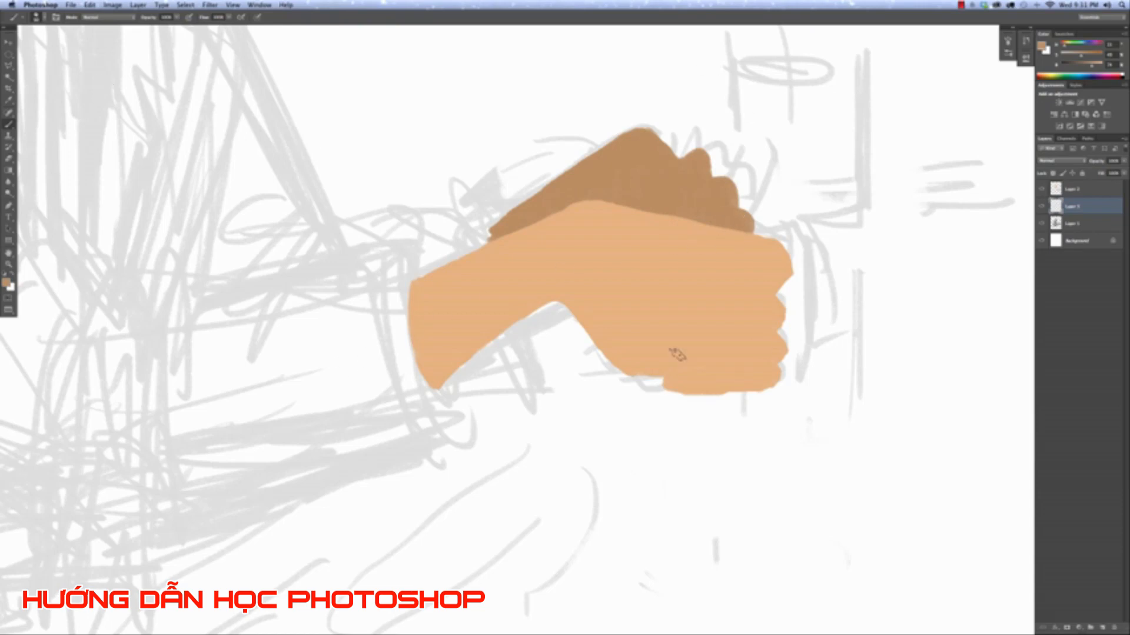
Paint the neck below the ear and behind the jaw as a solid darker brown shape on the same layer.
key("super+minus")
key("super+minus")
key("super+minus")
key("super+minus")
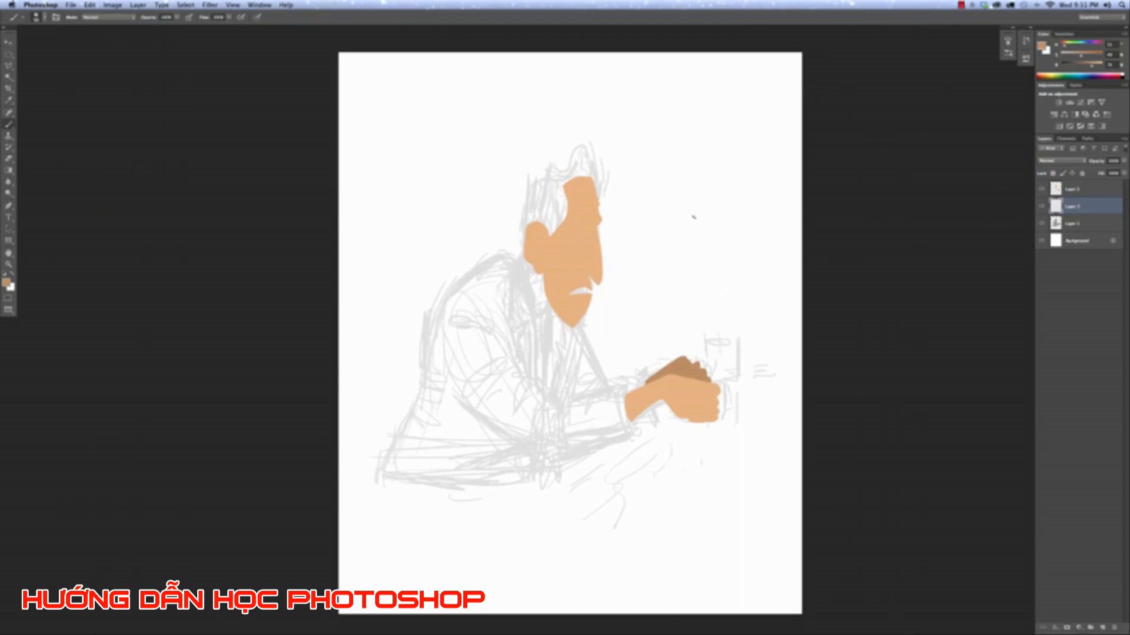
key("super+plus")
key("super+plus")
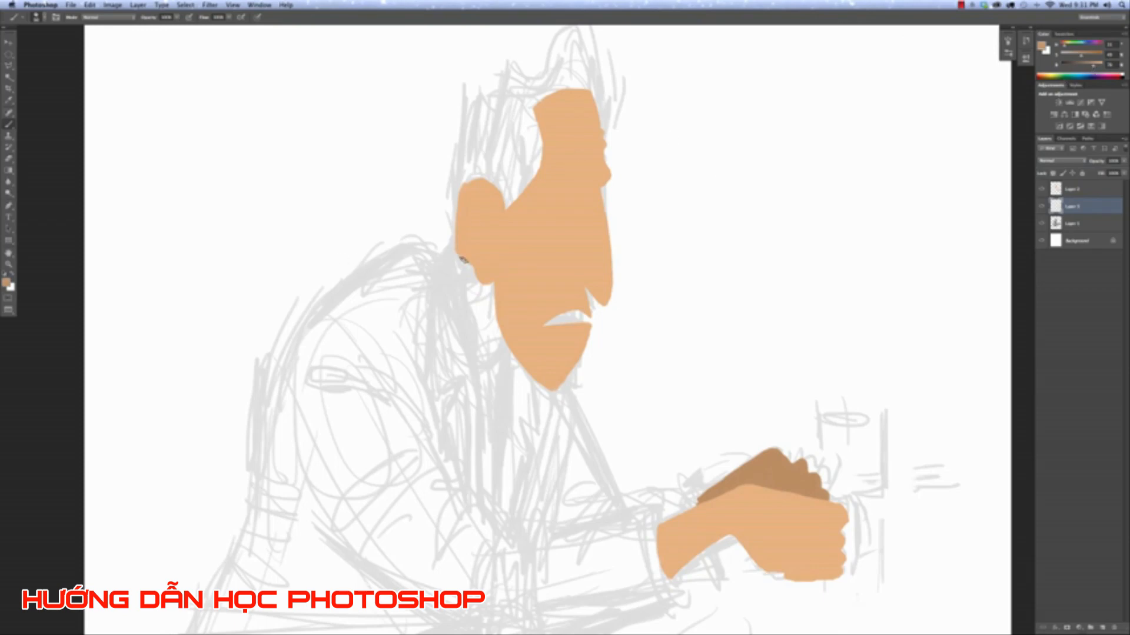
left_click_drag(474, 263, 451, 272)
left_click_drag(502, 347, 492, 354)
mouse_move(467, 268)
left_mouse_down()
mouse_move(453, 285)
mouse_move(474, 352)
mouse_move(465, 288)
mouse_move(480, 353)
mouse_move(479, 300)
mouse_move(492, 330)
mouse_move(496, 292)
left_mouse_up()
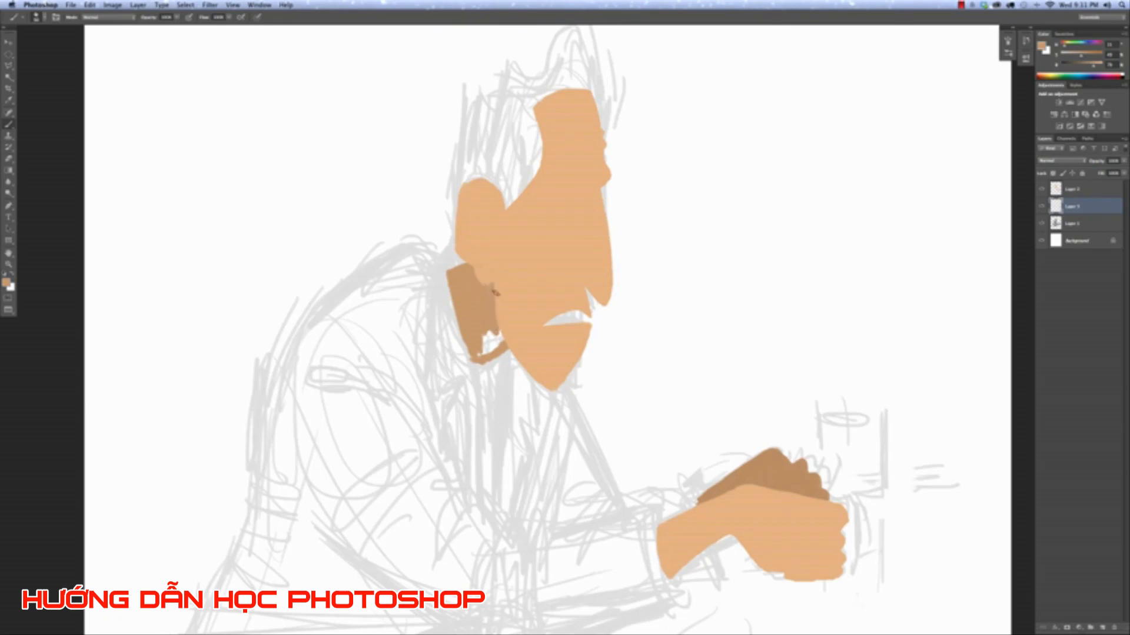
mouse_move(478, 337)
left_mouse_down()
mouse_move(503, 340)
mouse_move(454, 317)
mouse_move(453, 277)
mouse_move(463, 344)
mouse_move(449, 271)
mouse_move(465, 356)
left_mouse_up()
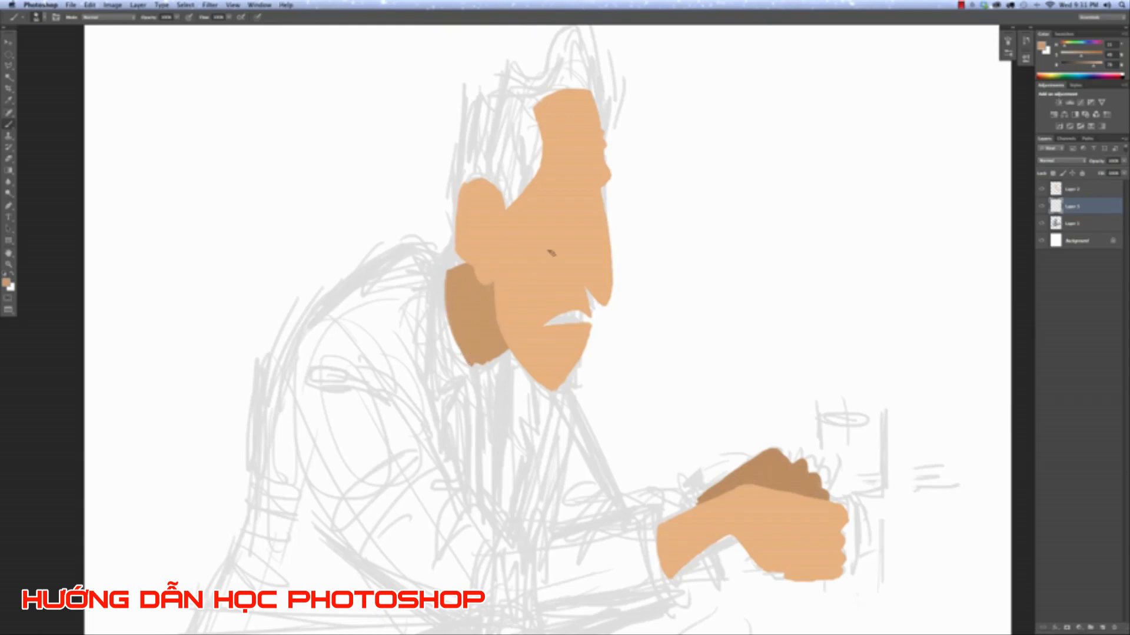
Check the face and front hand layer by toggling its visibility, and add a new layer above it.
left_click(1070, 189)
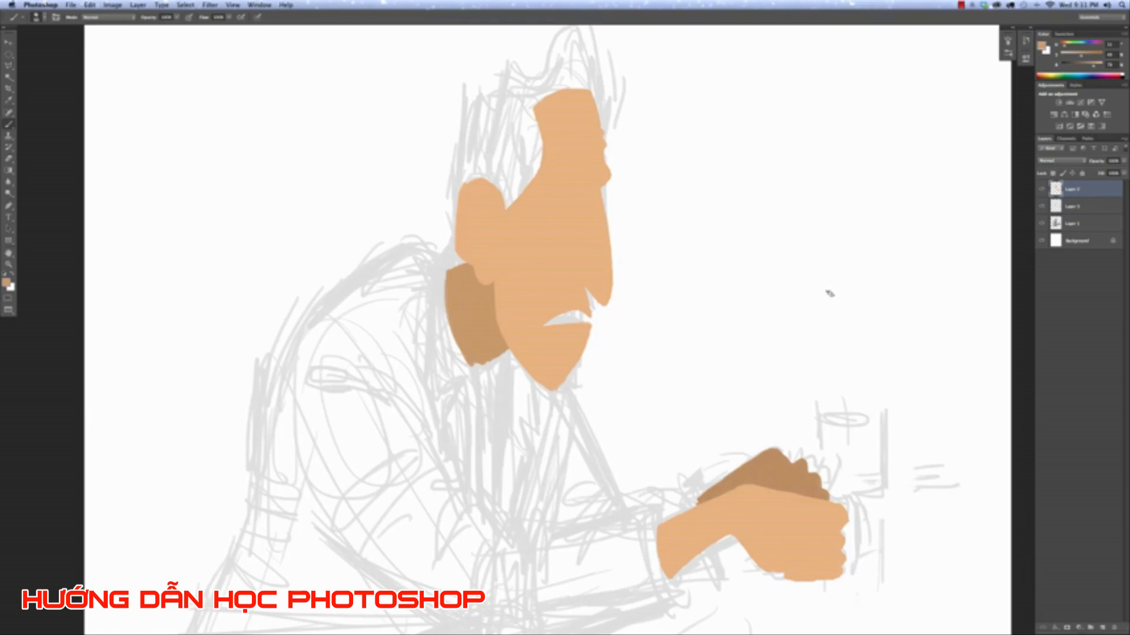
left_click(1042, 189)
left_click(1042, 189)
key("super+0")
key("super+equal")
key("super+equal")
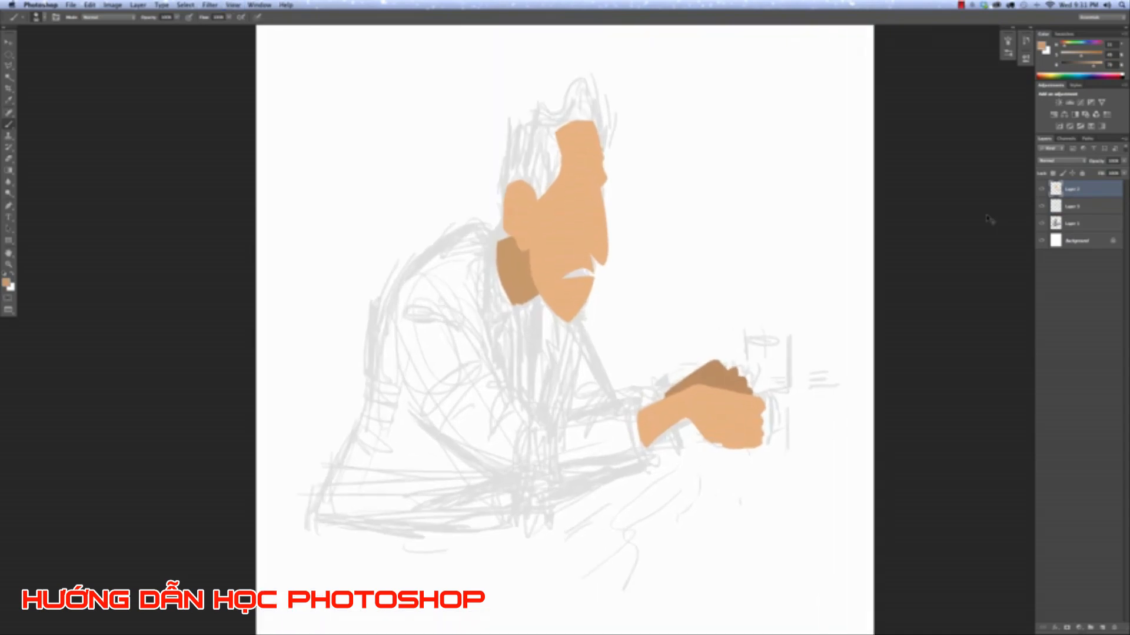
left_click_drag(729, 223, 703, 300)
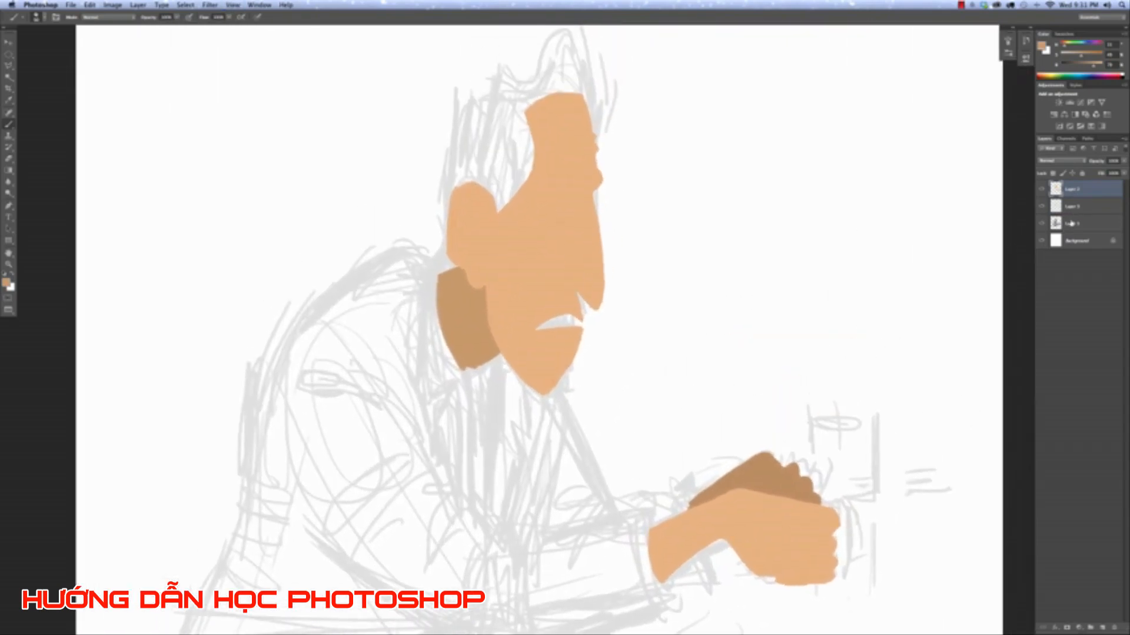
left_click(1101, 628)
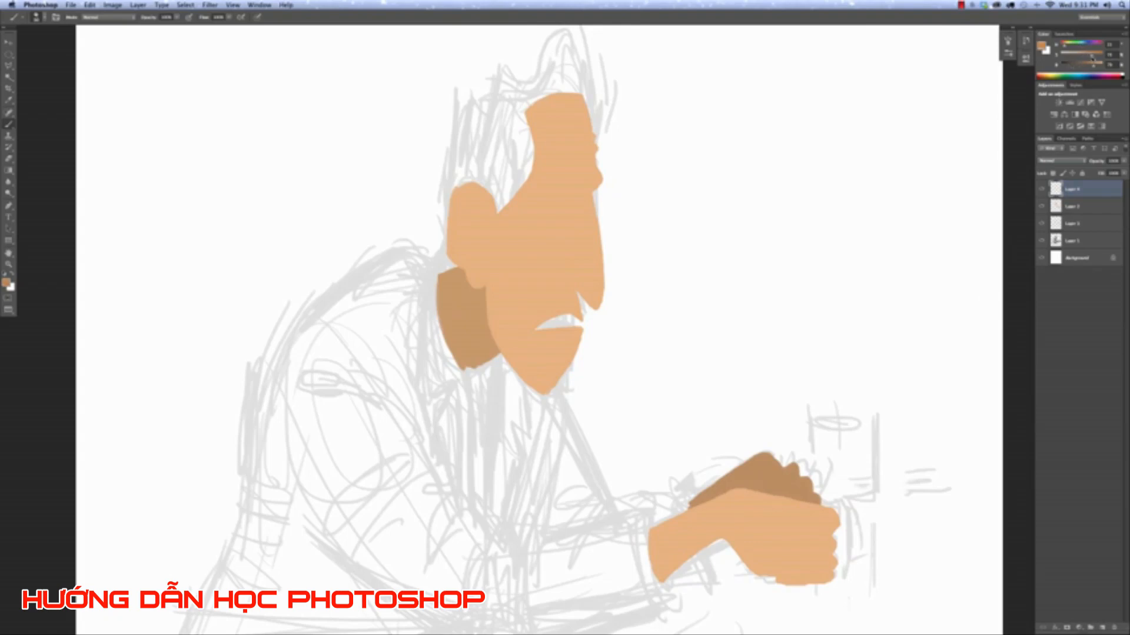
Choose a very dark brown and outline the back of the hair from the crown down to the ear on the new layer.
left_click_drag(1091, 59, 1079, 67)
left_click_drag(493, 174, 499, 210)
key("super+z")
key("super+plus")
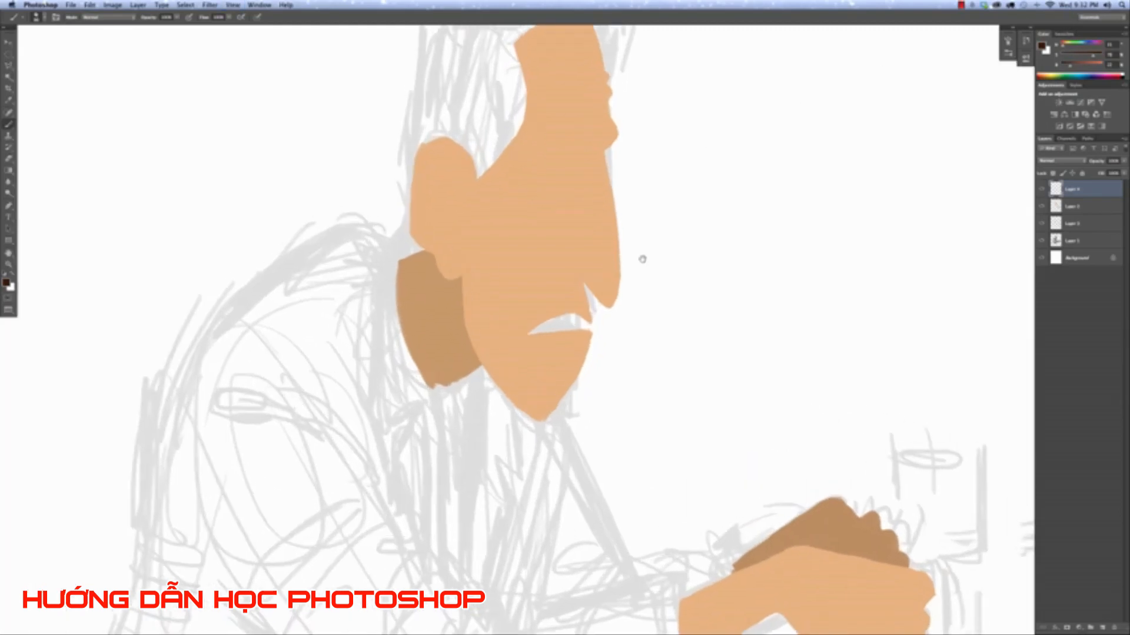
left_click_drag(641, 259, 637, 377)
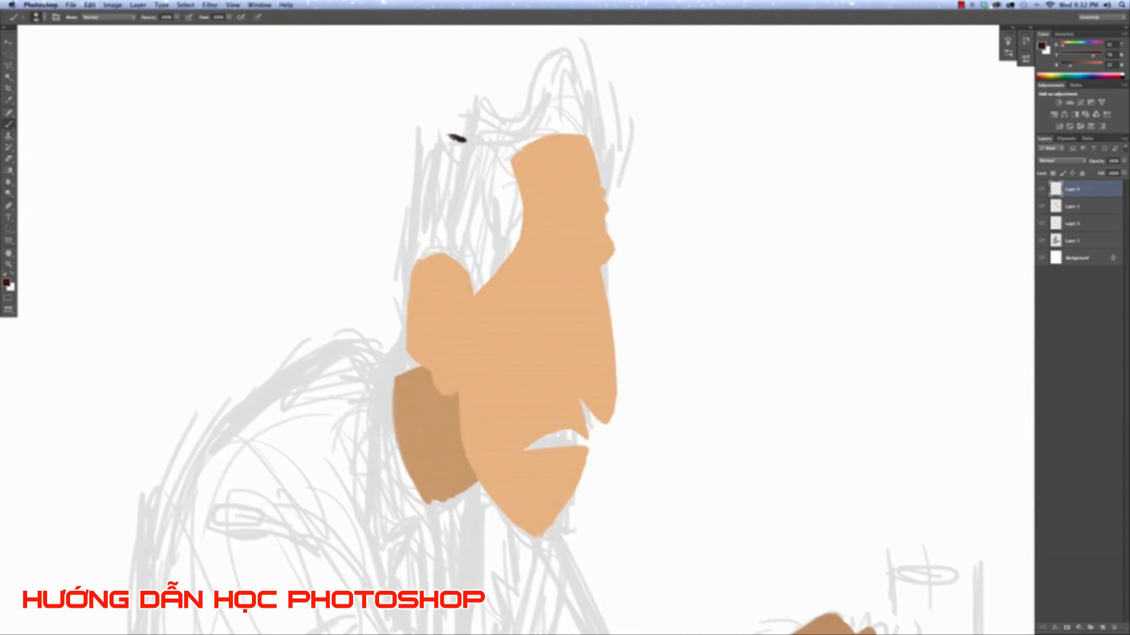
mouse_move(430, 132)
left_mouse_down()
mouse_move(393, 245)
mouse_move(401, 297)
left_mouse_up()
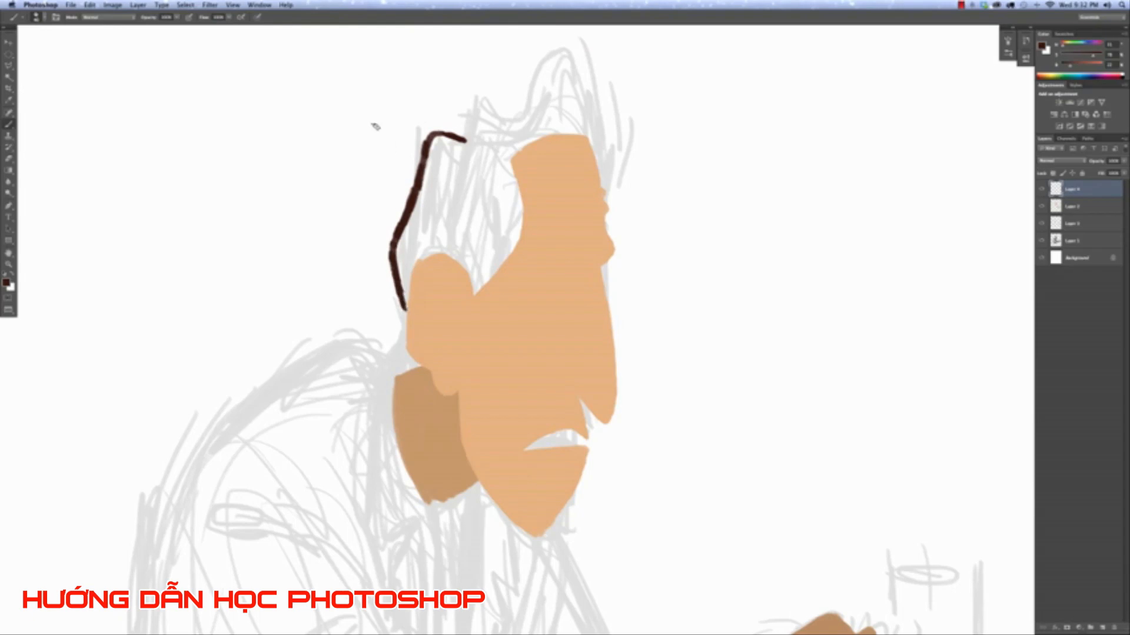
Outline the hair's lower edge around the top of the ear and up along the sideburn toward the temple.
key("super+plus")
key("super+plus")
key("super+plus")
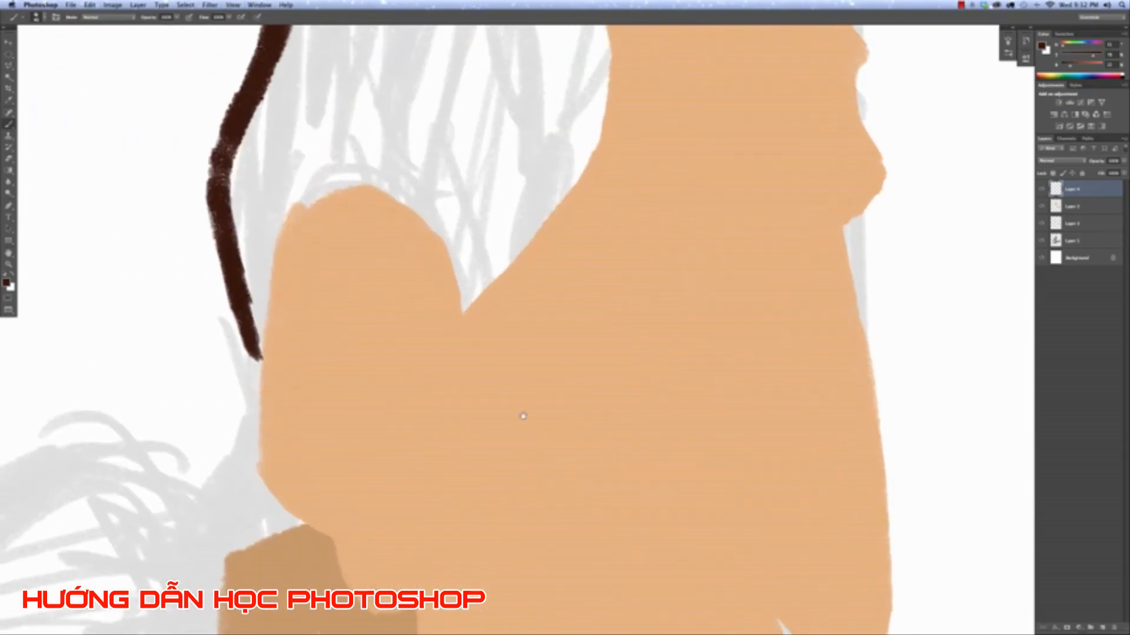
mouse_move(327, 186)
left_mouse_down()
mouse_move(286, 220)
mouse_move(272, 251)
mouse_move(260, 371)
mouse_move(259, 351)
left_mouse_up()
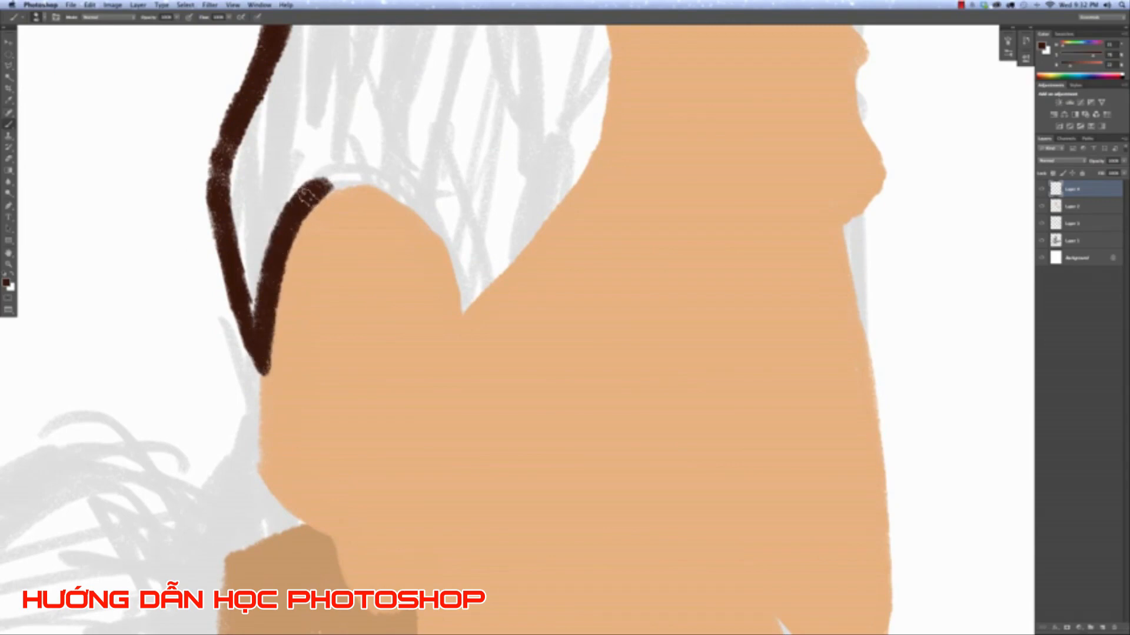
mouse_move(303, 194)
left_mouse_down()
mouse_move(361, 180)
mouse_move(388, 196)
mouse_move(387, 174)
mouse_move(388, 196)
mouse_move(447, 245)
mouse_move(452, 303)
left_mouse_up()
mouse_move(448, 265)
left_mouse_down()
mouse_move(456, 339)
mouse_move(450, 279)
mouse_move(470, 308)
mouse_move(459, 342)
mouse_move(556, 227)
left_mouse_up()
mouse_move(494, 297)
left_mouse_down()
mouse_move(574, 201)
mouse_move(588, 166)
left_mouse_up()
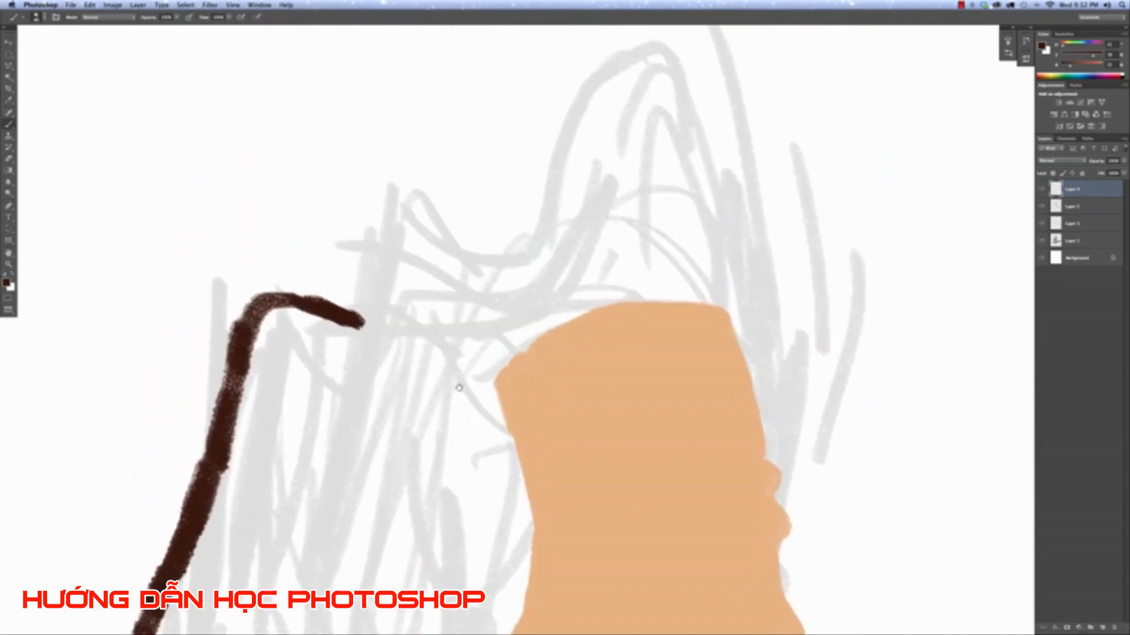
Outline the hairline across the top of the forehead and down the temple to the sideburn in dark brown.
mouse_move(480, 391)
left_mouse_down()
mouse_move(596, 315)
mouse_move(641, 301)
mouse_move(723, 304)
mouse_move(733, 321)
left_mouse_up()
left_click_drag(635, 311, 728, 329)
mouse_move(494, 383)
left_mouse_down()
mouse_move(475, 276)
mouse_move(474, 309)
mouse_move(528, 434)
mouse_move(522, 506)
mouse_move(474, 564)
left_mouse_up()
left_click_drag(316, 353, 344, 376)
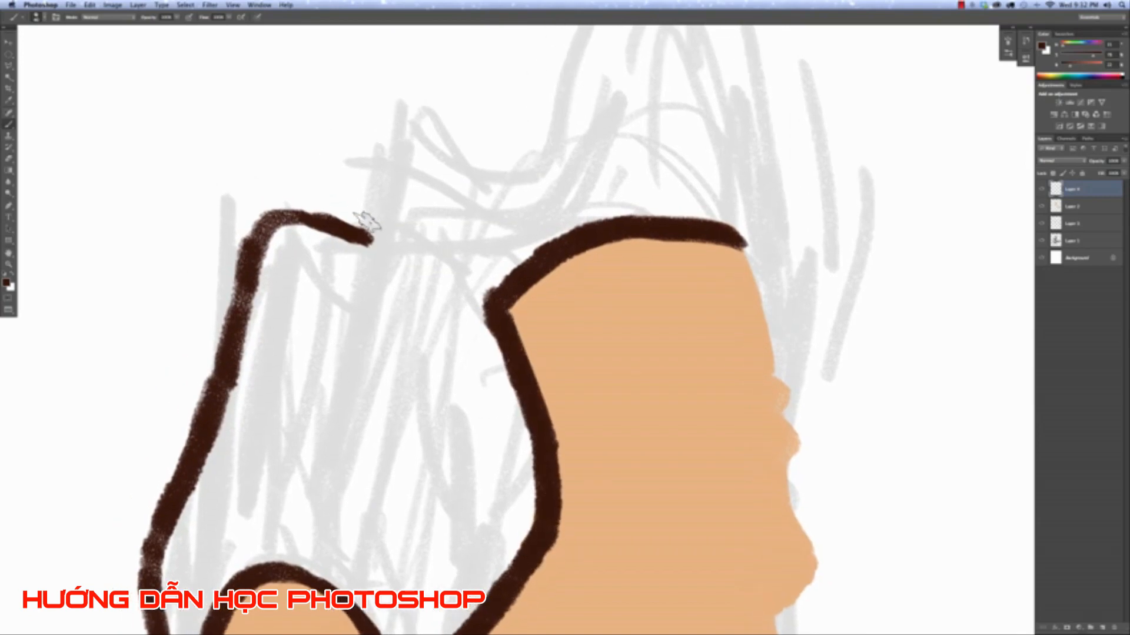
Outline the wavy top of the hair with its tall front quiff and the small lock hanging beside the forehead.
mouse_move(332, 213)
left_mouse_down()
mouse_move(388, 150)
mouse_move(496, 184)
mouse_move(530, 179)
mouse_move(584, 76)
left_mouse_up()
scroll(585, 74, "up", 3)
mouse_move(568, 241)
left_mouse_down()
mouse_move(614, 165)
mouse_move(676, 141)
left_mouse_up()
left_click_drag(585, 219, 681, 150)
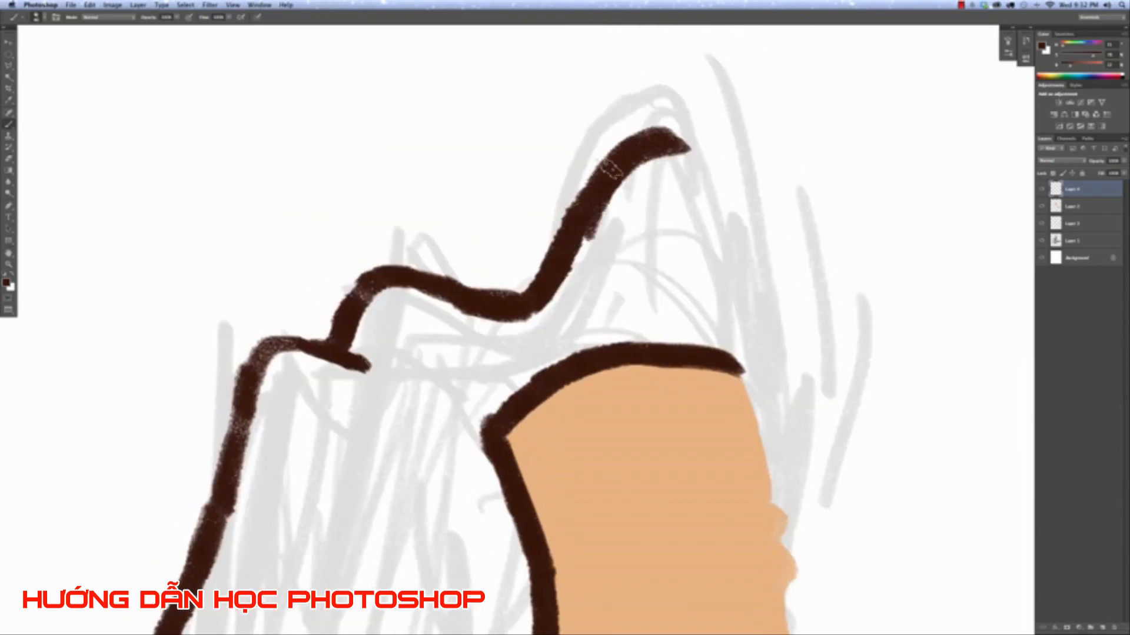
mouse_move(611, 169)
left_mouse_down()
mouse_move(703, 181)
mouse_move(731, 203)
mouse_move(745, 369)
mouse_move(775, 377)
mouse_move(785, 412)
mouse_move(777, 453)
left_mouse_up()
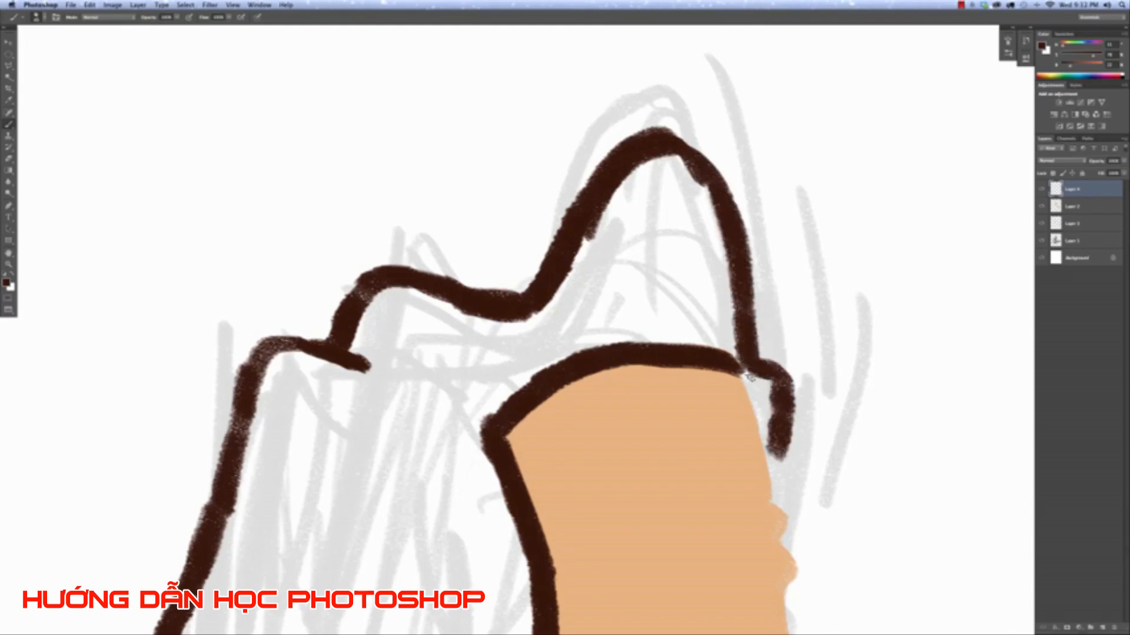
left_click_drag(737, 361, 775, 486)
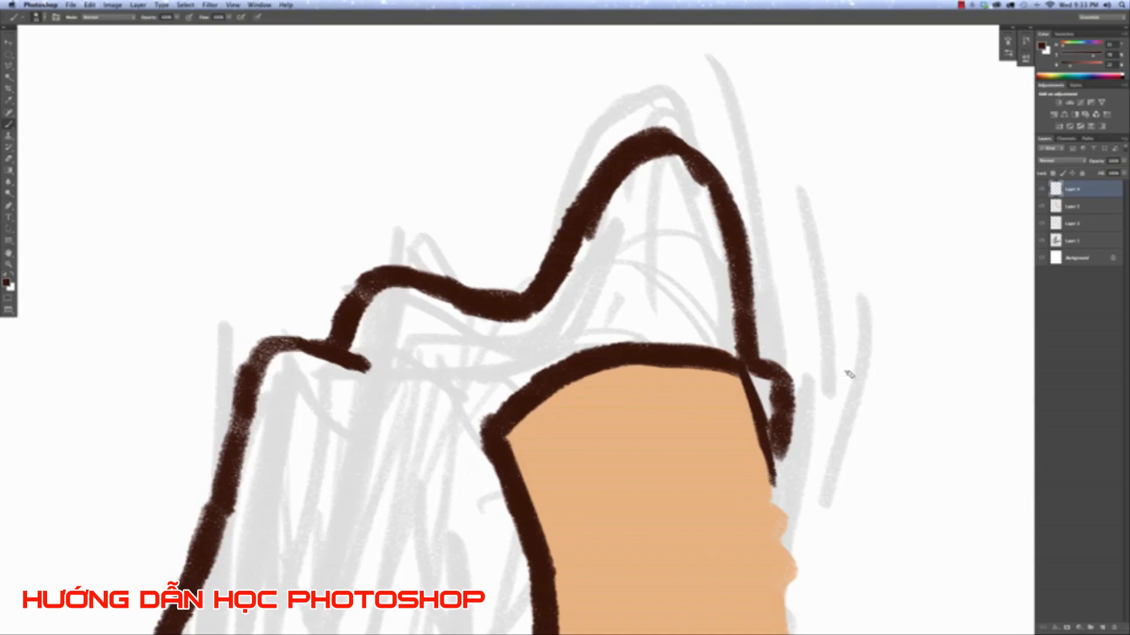
mouse_move(909, 365)
left_mouse_down()
mouse_move(877, 363)
mouse_move(907, 450)
left_mouse_up()
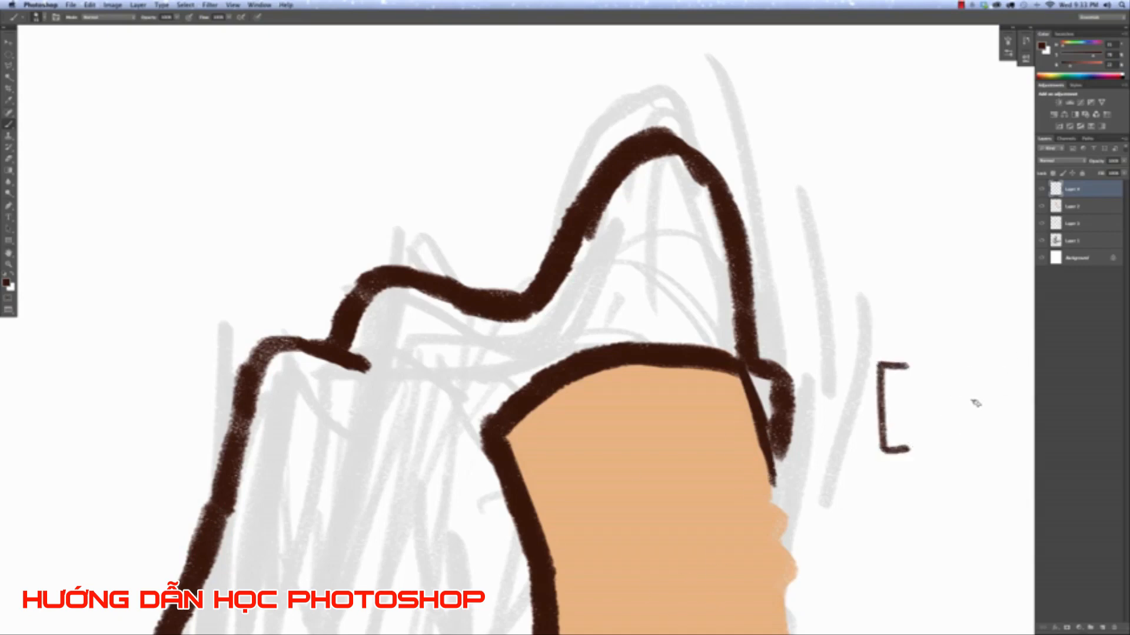
mouse_move(943, 390)
left_mouse_down()
mouse_move(943, 432)
mouse_move(960, 411)
mouse_move(1003, 413)
left_mouse_up()
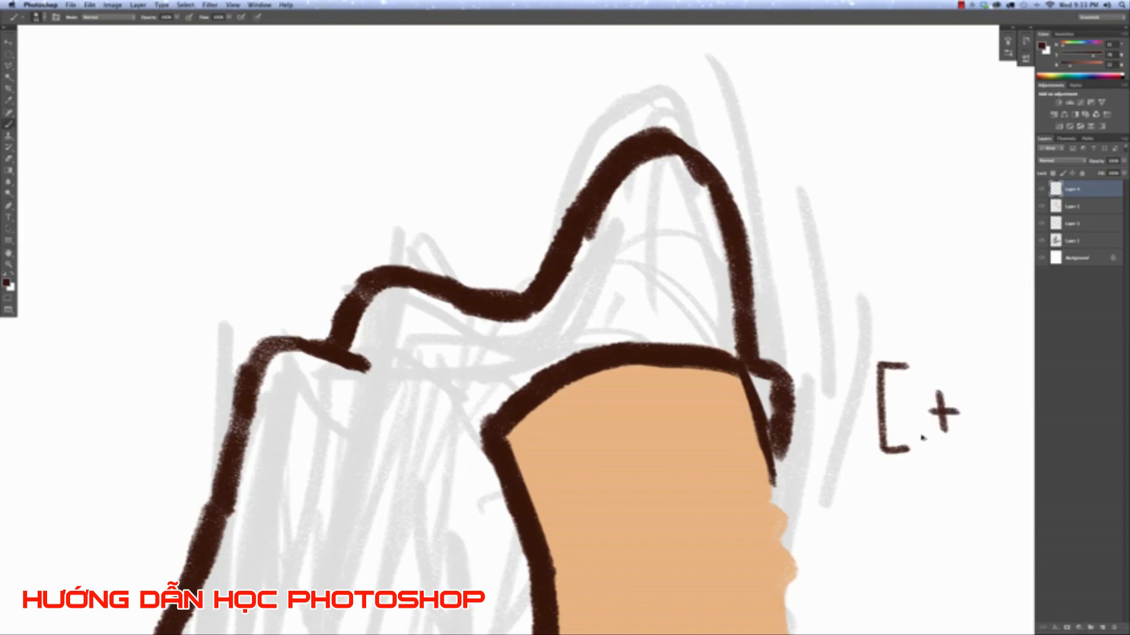
key("super+alt+z")
key("super+alt+z")
key("super+alt+z")
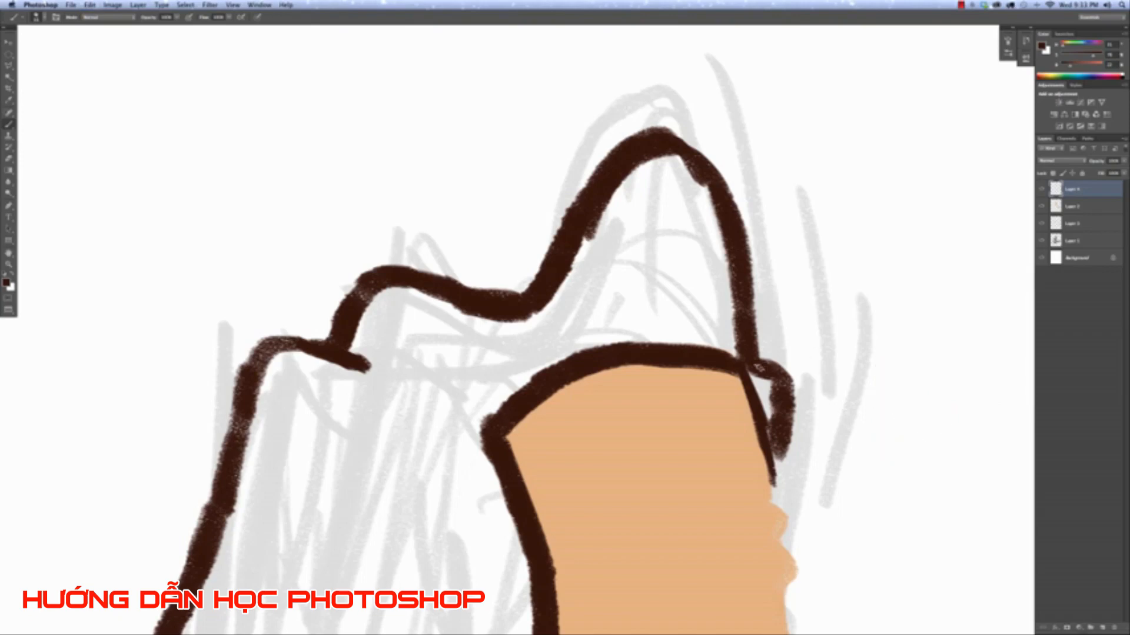
Paint the forehead lock, the quiff and the upper part of the hair solid dark brown within the outline.
mouse_move(758, 368)
left_mouse_down()
mouse_move(759, 406)
mouse_move(777, 377)
left_mouse_up()
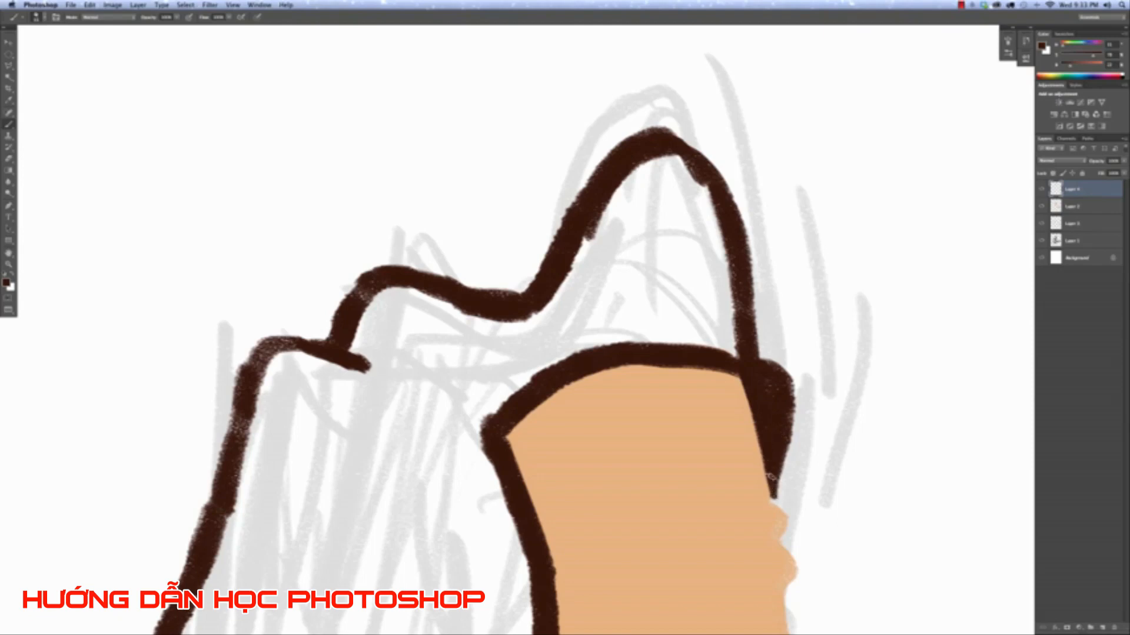
left_click_drag(779, 451, 774, 501)
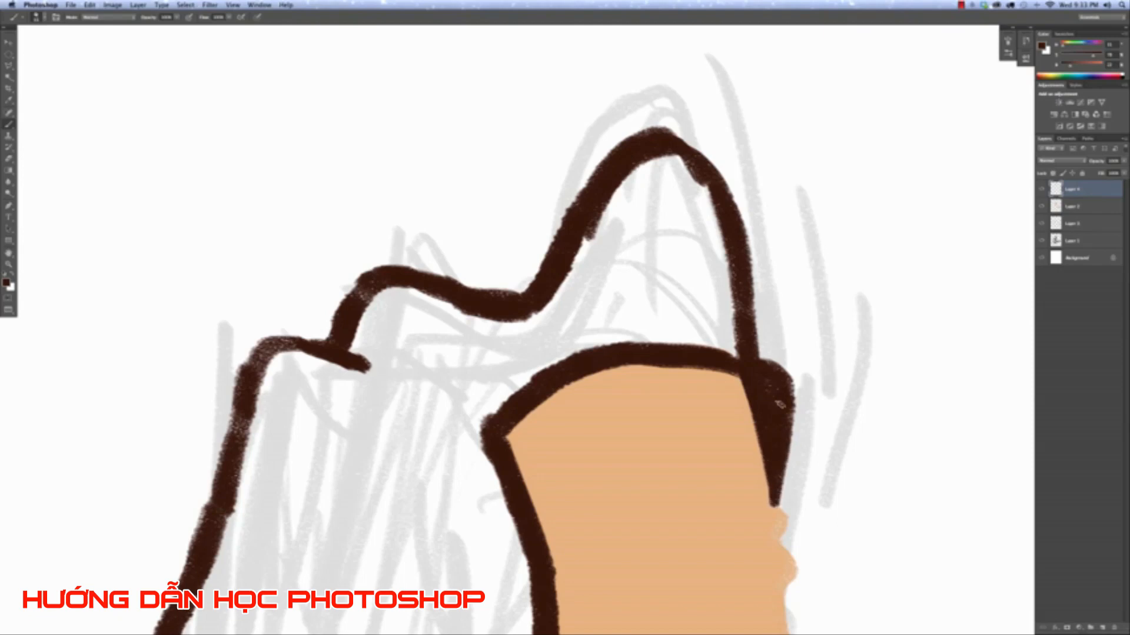
mouse_move(715, 348)
left_mouse_down()
mouse_move(729, 324)
mouse_move(721, 253)
mouse_move(709, 194)
mouse_move(685, 167)
mouse_move(662, 176)
mouse_move(670, 218)
left_mouse_up()
mouse_move(659, 170)
left_mouse_down()
mouse_move(567, 300)
mouse_move(562, 335)
mouse_move(594, 330)
mouse_move(630, 241)
mouse_move(653, 341)
mouse_move(670, 230)
mouse_move(641, 344)
mouse_move(688, 224)
mouse_move(709, 353)
mouse_move(713, 307)
left_mouse_up()
mouse_move(613, 272)
left_mouse_down()
mouse_move(560, 289)
mouse_move(530, 370)
mouse_move(571, 364)
mouse_move(397, 287)
mouse_move(365, 332)
mouse_move(406, 314)
mouse_move(394, 288)
mouse_move(353, 331)
mouse_move(370, 285)
mouse_move(344, 358)
mouse_move(412, 299)
mouse_move(497, 320)
mouse_move(453, 331)
mouse_move(417, 329)
mouse_move(454, 323)
mouse_move(433, 291)
mouse_move(504, 312)
mouse_move(433, 293)
mouse_move(473, 304)
mouse_move(503, 301)
mouse_move(443, 293)
mouse_move(545, 298)
mouse_move(512, 305)
mouse_move(566, 263)
mouse_move(534, 261)
mouse_move(529, 296)
mouse_move(549, 258)
mouse_move(550, 191)
mouse_move(423, 223)
mouse_move(478, 211)
mouse_move(542, 219)
mouse_move(575, 238)
mouse_move(595, 197)
mouse_move(609, 193)
mouse_move(725, 208)
mouse_move(435, 233)
mouse_move(525, 237)
mouse_move(494, 261)
mouse_move(542, 265)
left_mouse_up()
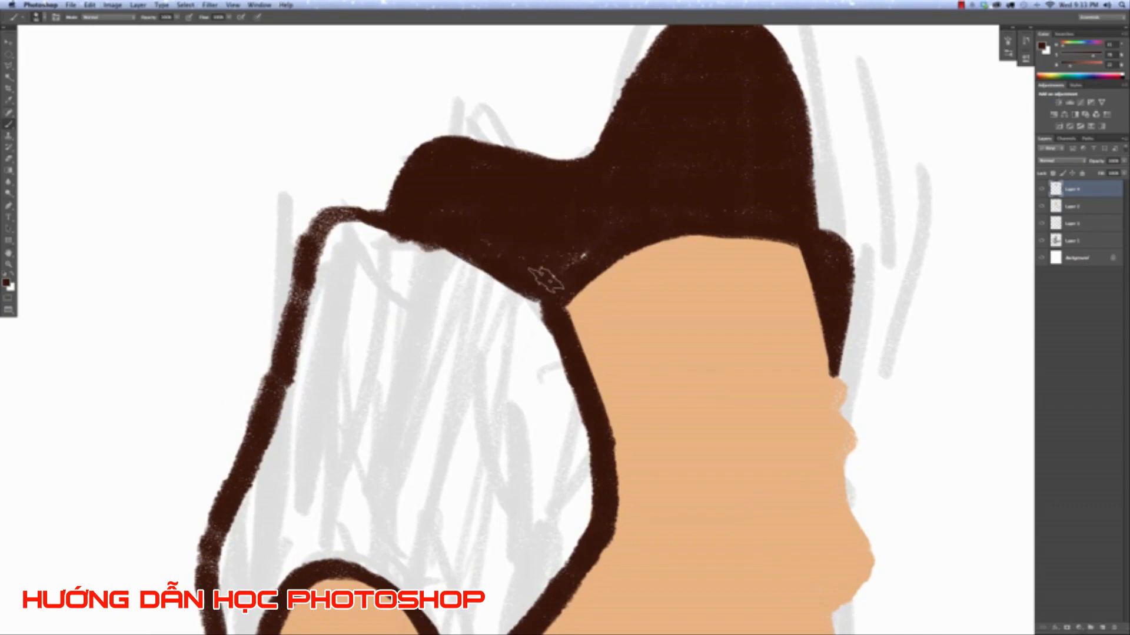
Fill the remaining side area of the hair using an expanded selection, and brush the rough back edge solid.
left_click(8, 77)
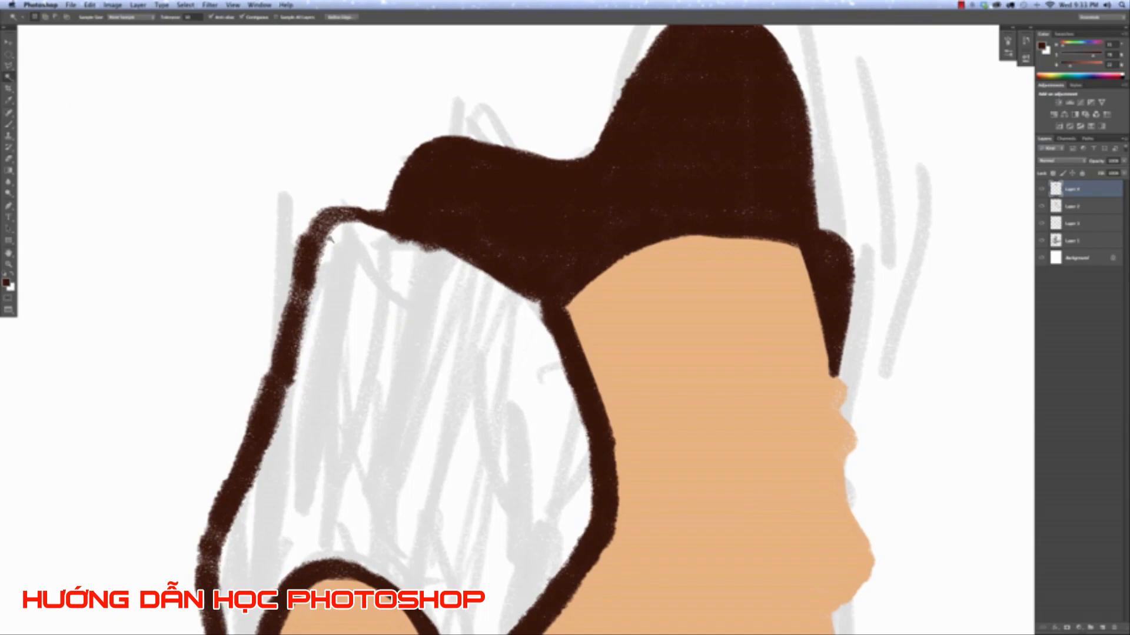
left_click(186, 5)
mouse_move(235, 116)
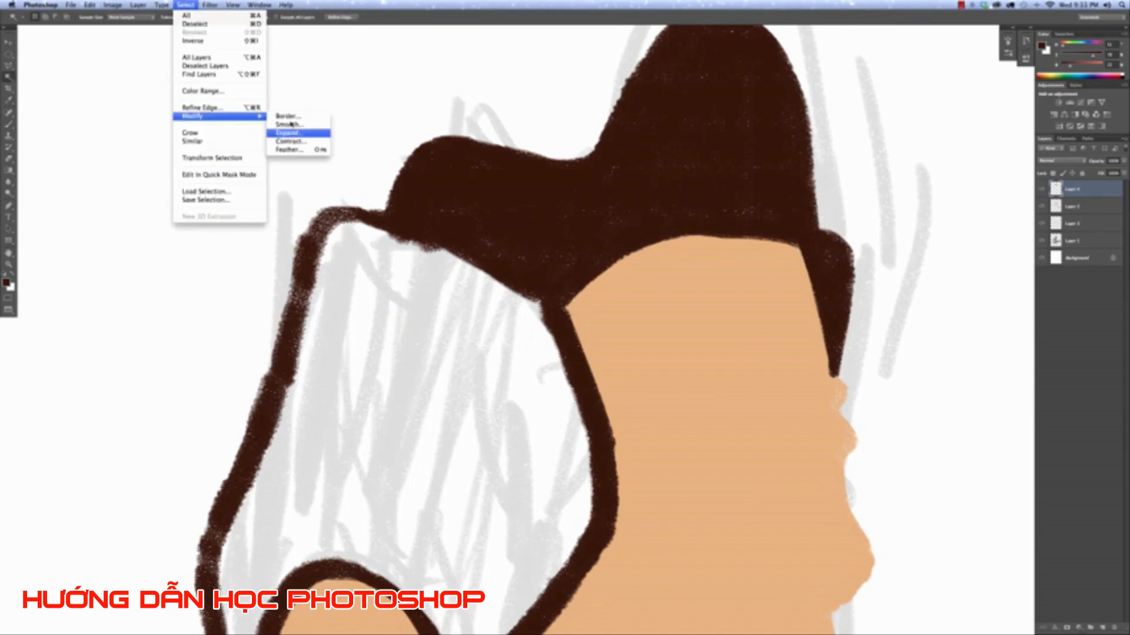
left_click(289, 133)
left_click(606, 286)
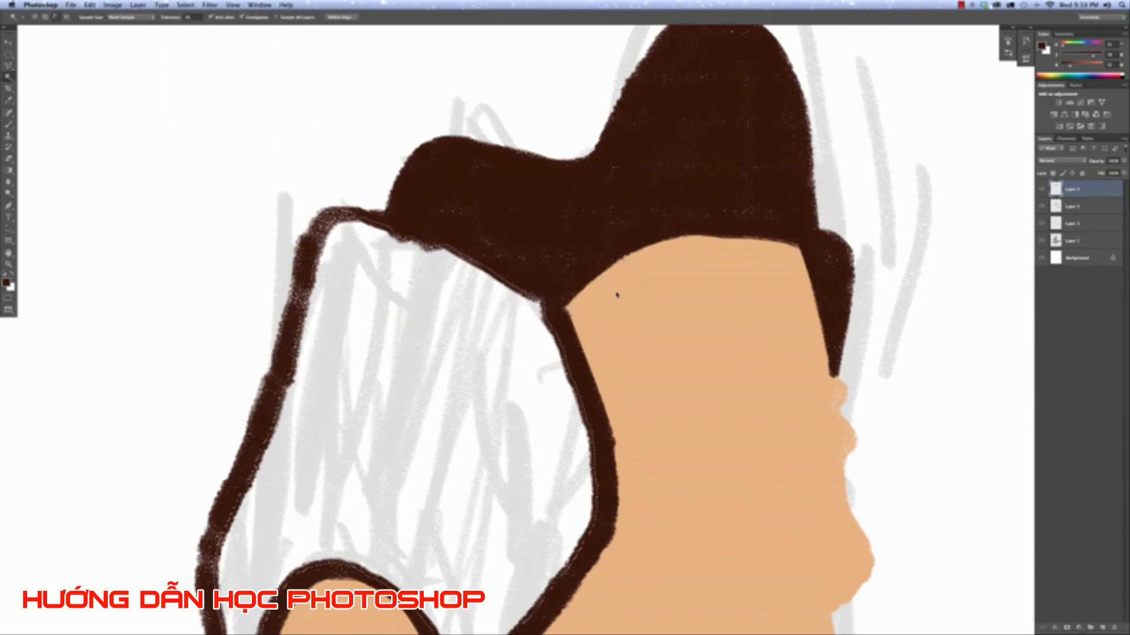
key("alt+BackSpace")
key("super+d")
left_click_drag(331, 309, 387, 238)
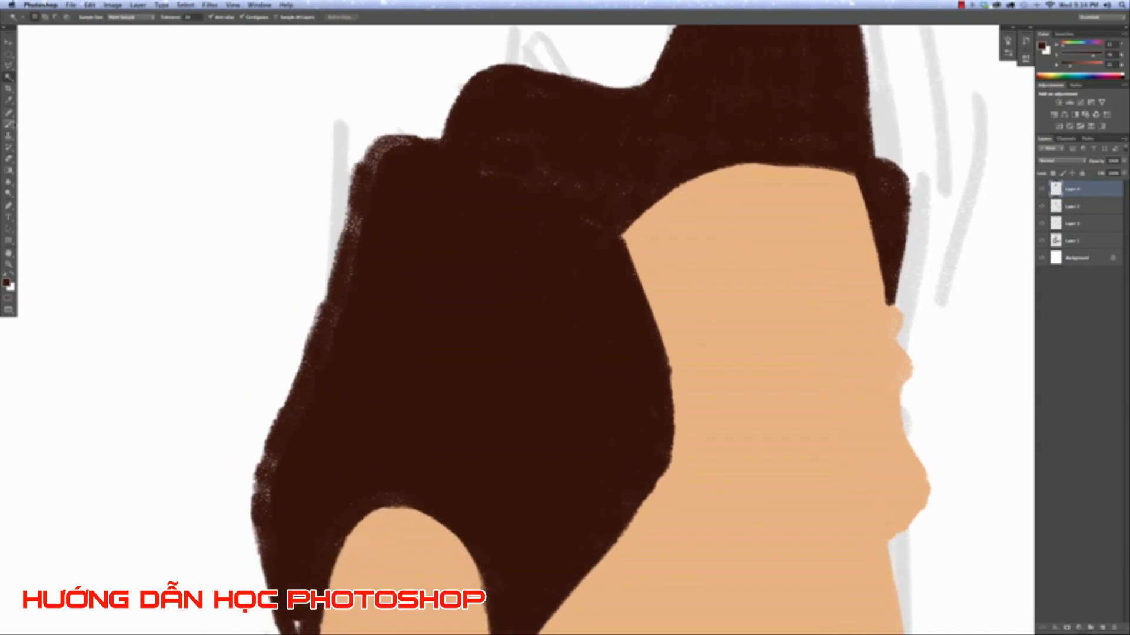
key("b")
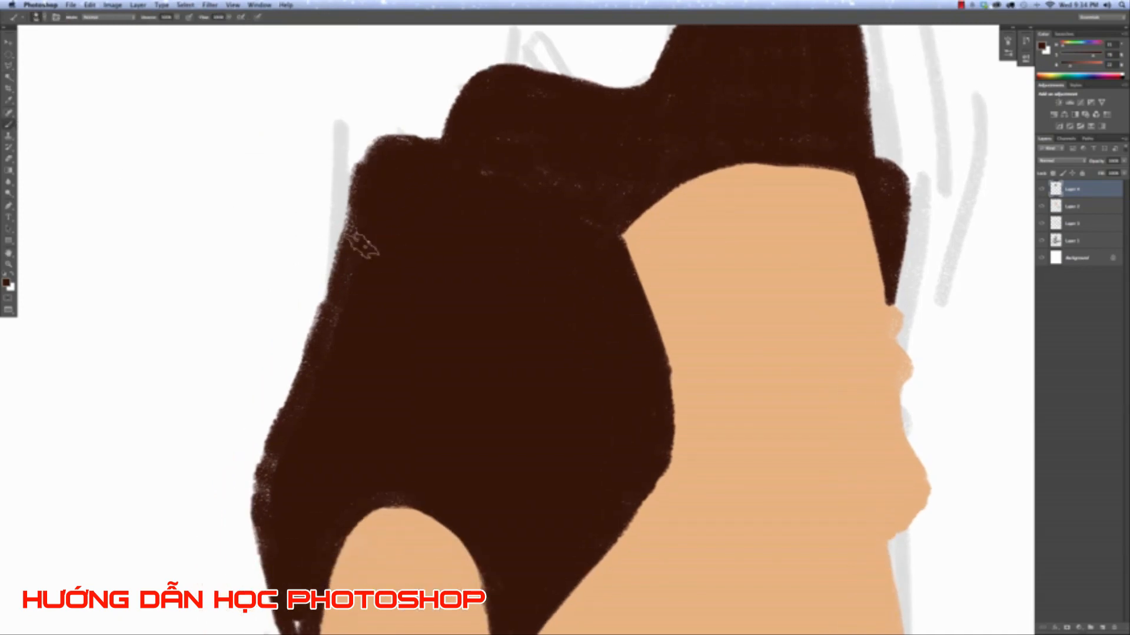
mouse_move(369, 210)
left_mouse_down()
mouse_move(276, 474)
mouse_move(289, 514)
mouse_move(343, 510)
mouse_move(370, 434)
mouse_move(369, 396)
left_mouse_up()
left_click_drag(333, 500, 340, 475)
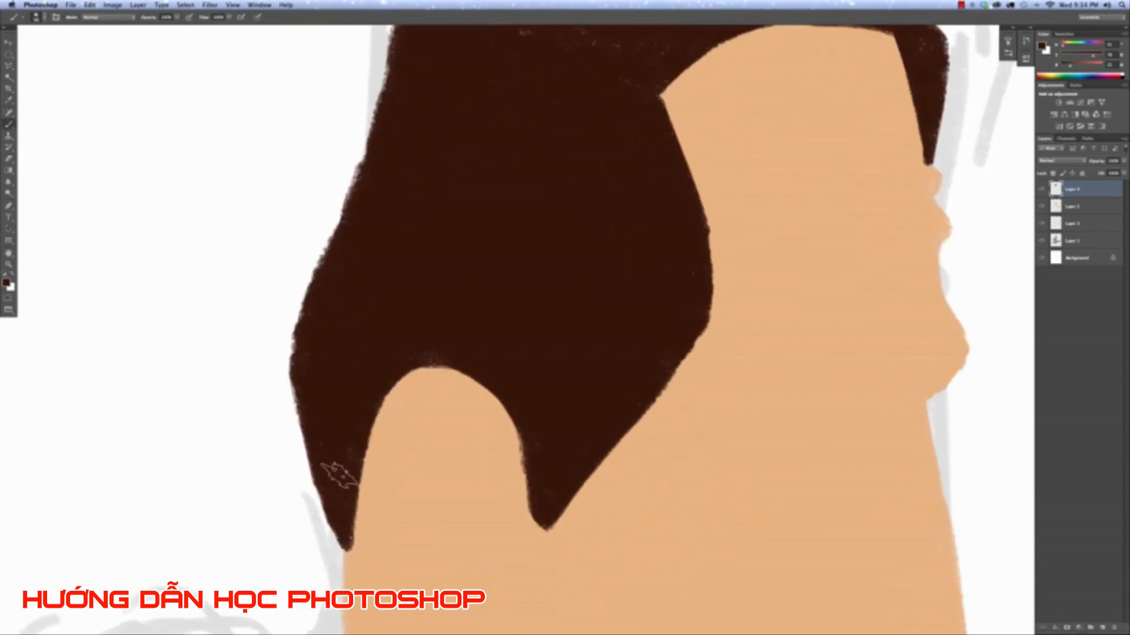
Trim the hair's edges around the ear, sideburn and temple with the Eraser for a cleaner hairline.
left_click(10, 160)
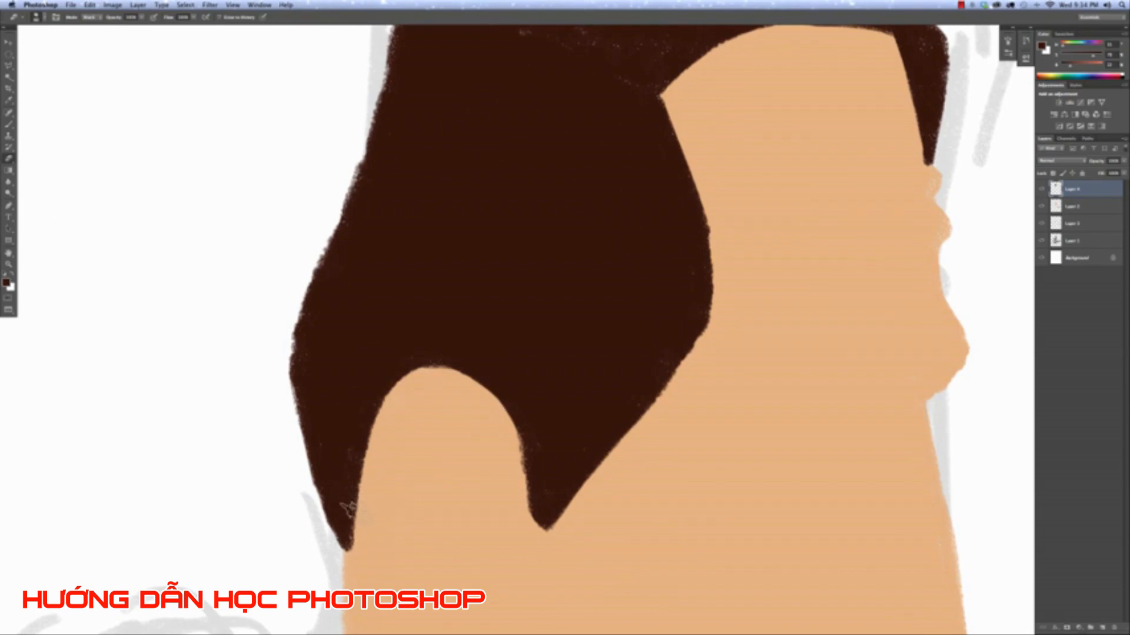
left_click_drag(361, 492, 350, 562)
left_click_drag(355, 520, 349, 562)
left_click_drag(355, 519, 347, 548)
left_click_drag(364, 480, 347, 547)
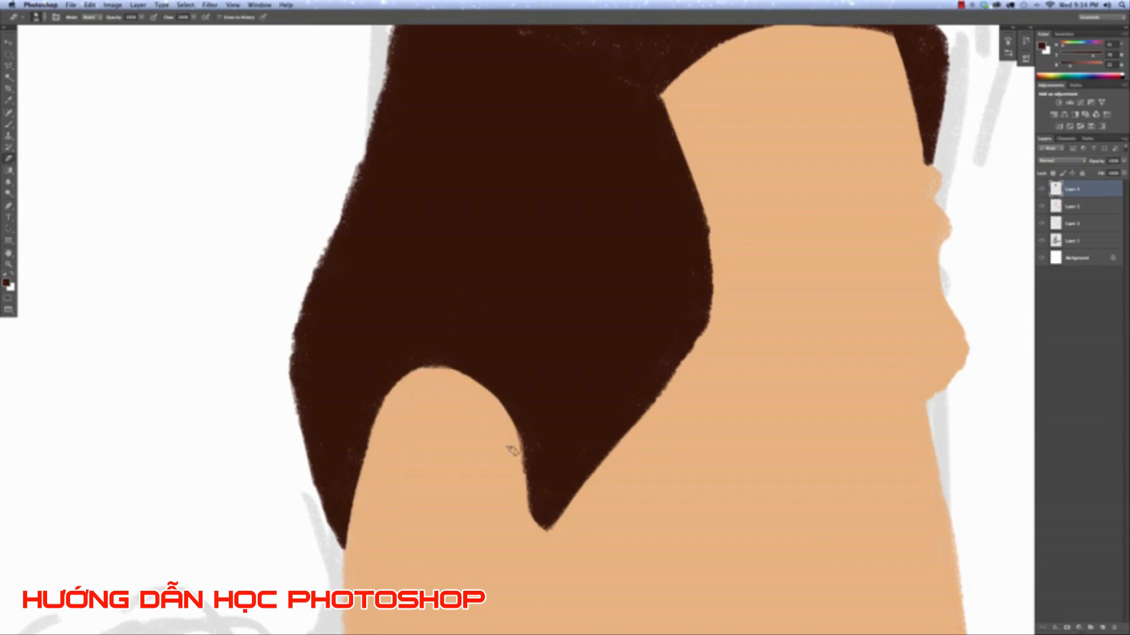
left_click_drag(512, 450, 533, 540)
scroll(553, 537, "up", 5)
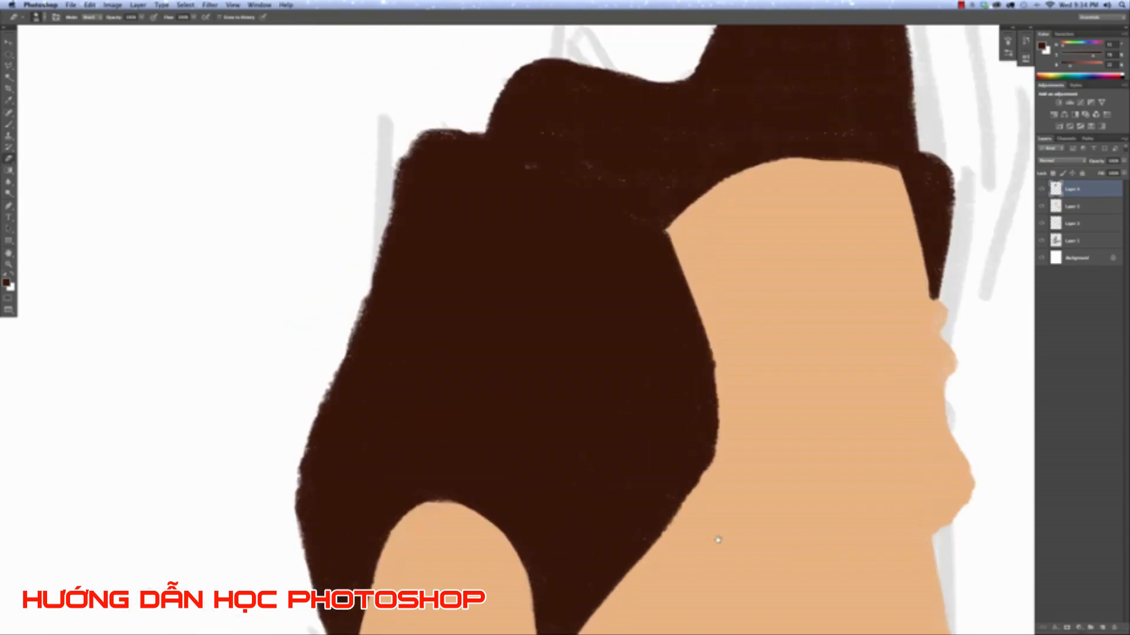
left_click_drag(718, 351, 730, 396)
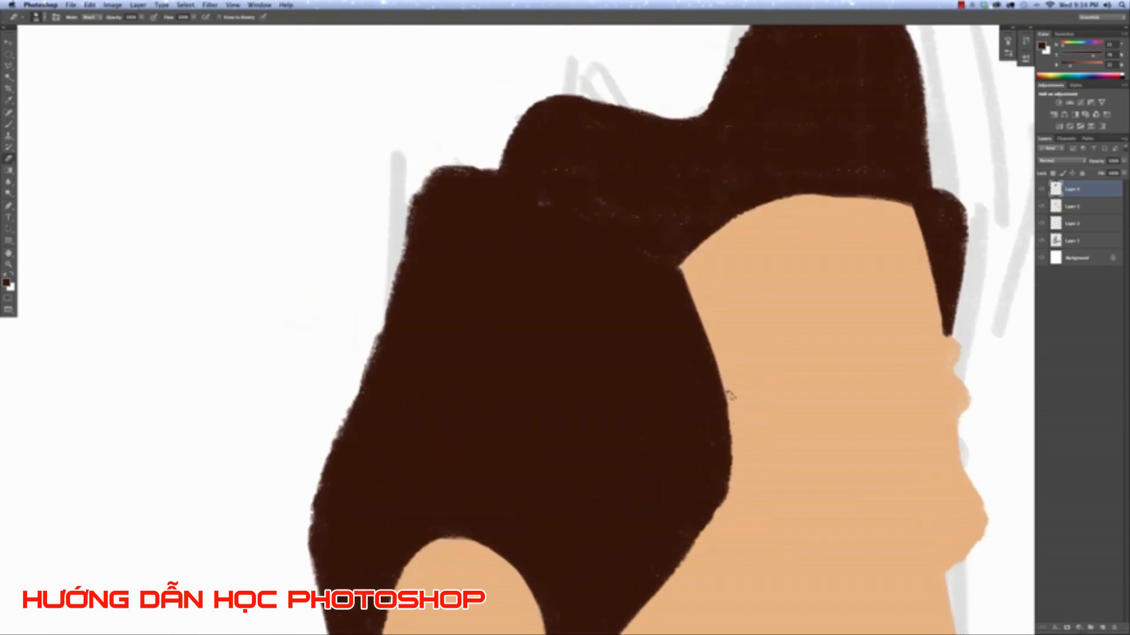
scroll(800, 454, "up", 3)
left_click_drag(790, 292, 856, 293)
Check the hair shape against the whole figure and then the head up close.
key("super+minus")
key("super+minus")
key("super+minus")
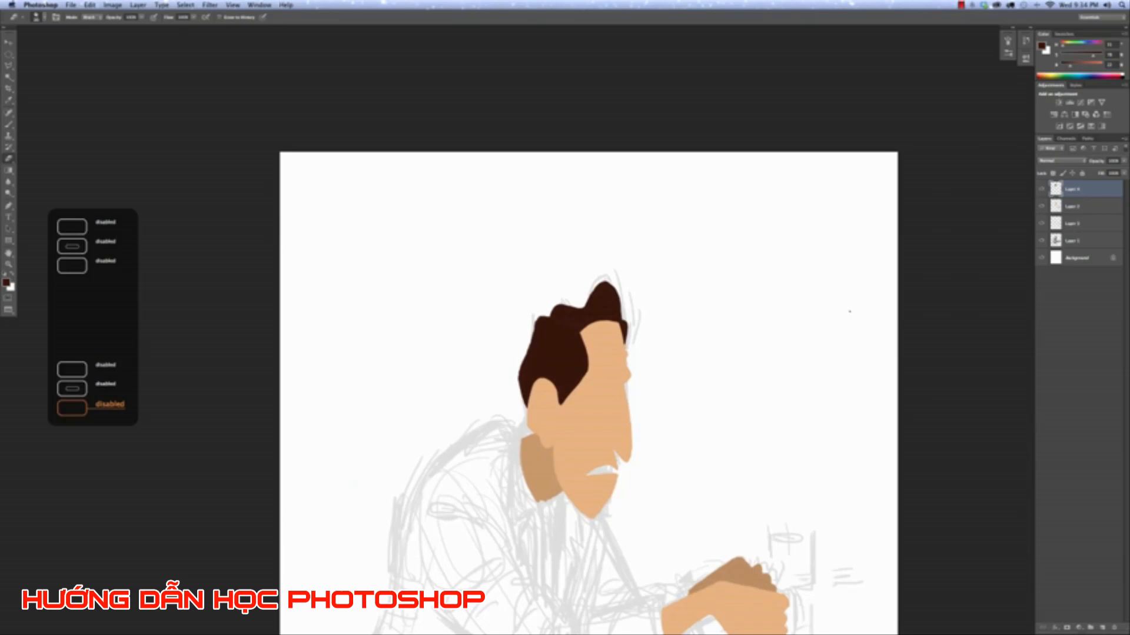
left_click_drag(554, 185, 616, 36)
left_click_drag(784, 247, 721, 245)
key("super+plus")
key("super+plus")
key("super+plus")
left_click_drag(698, 73, 567, 290)
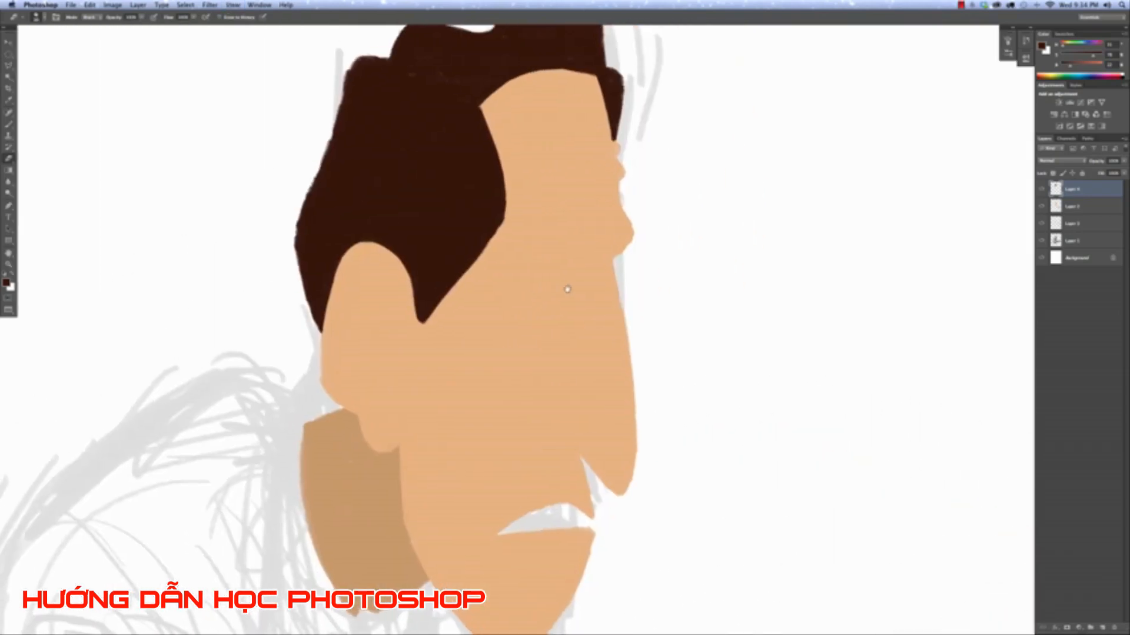
left_click(1042, 207)
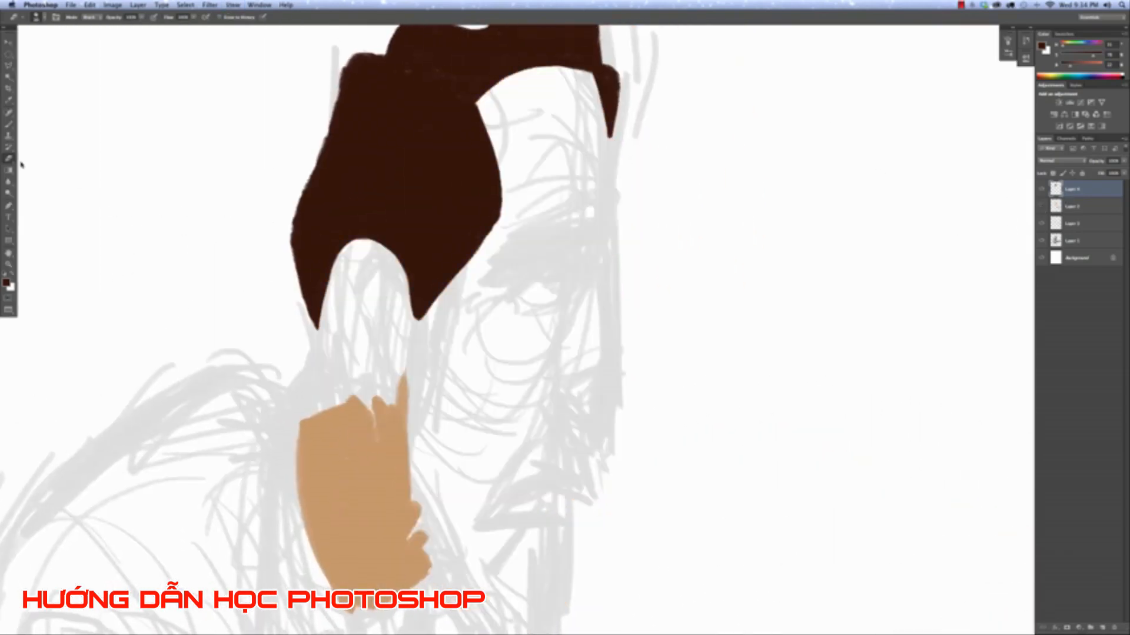
key("b")
key("super+plus")
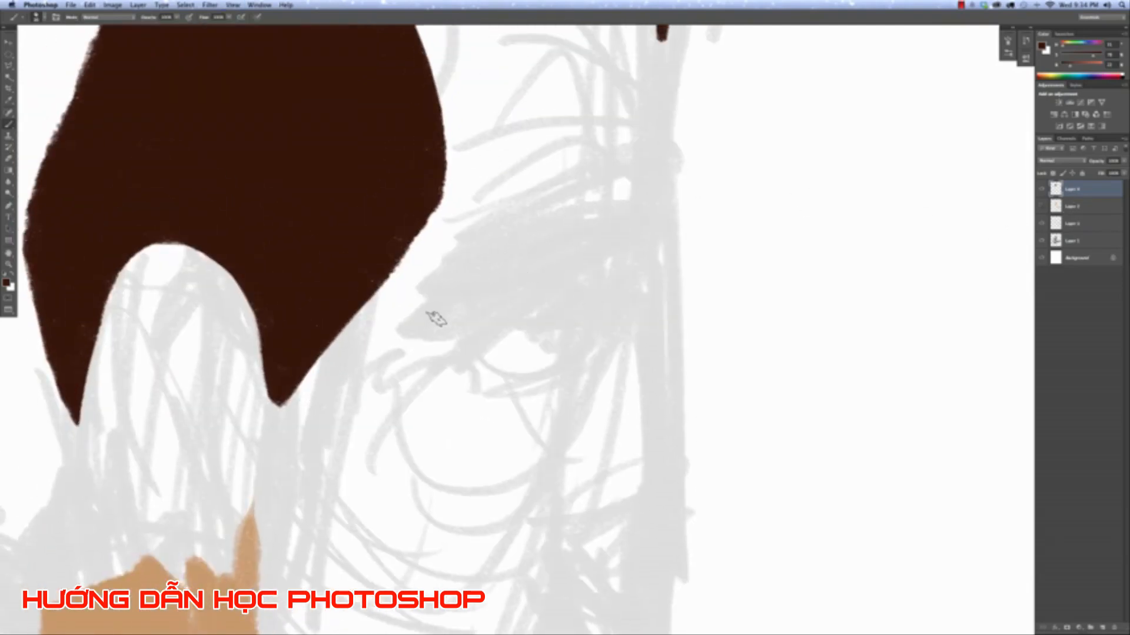
left_click_drag(449, 318, 486, 253)
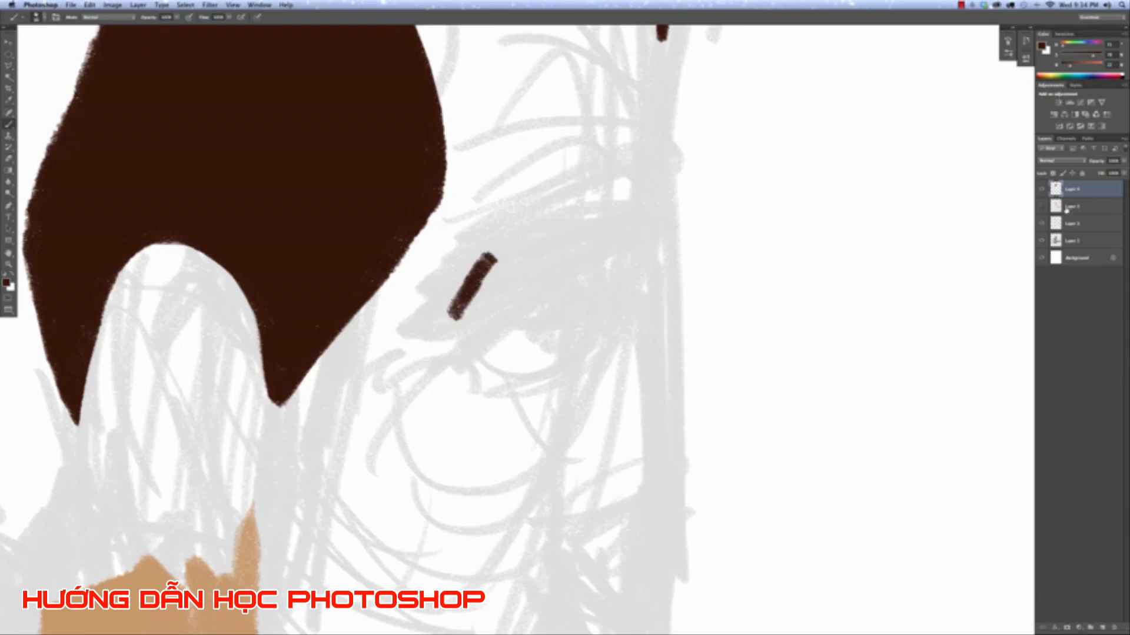
key("super+z")
left_click(1042, 207)
key("super+z")
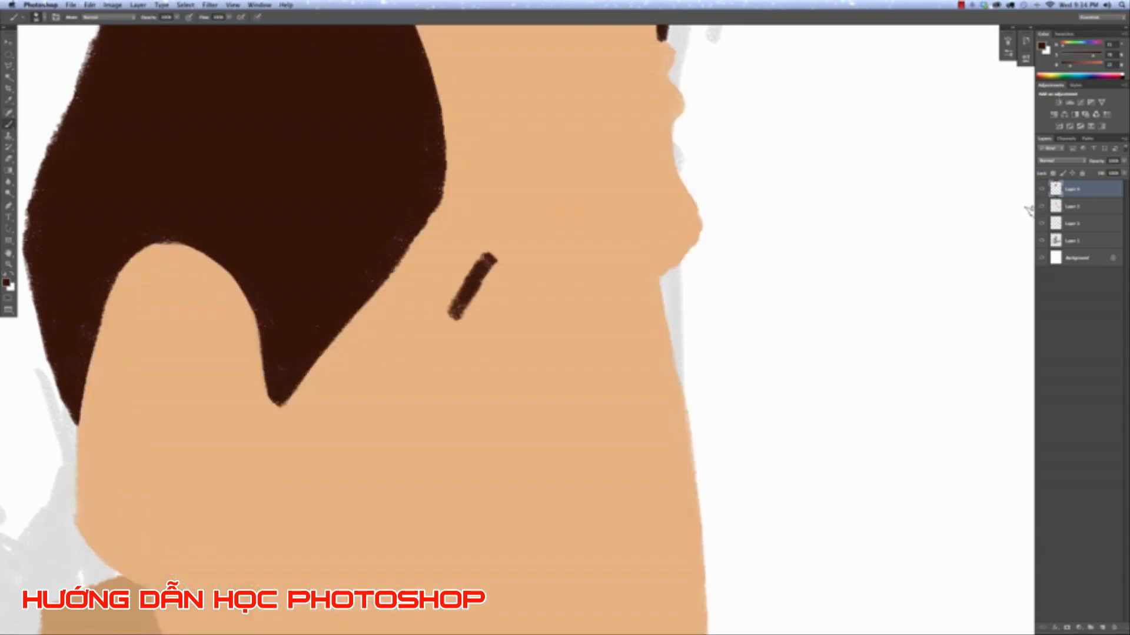
key("super+z")
Paint the near eyebrow as a solid dark brown shape and add the far eyebrow as a thin curve beyond the brow ridge.
mouse_move(504, 307)
left_mouse_down()
mouse_move(562, 234)
mouse_move(686, 205)
mouse_move(688, 229)
mouse_move(643, 264)
mouse_move(495, 320)
mouse_move(518, 303)
left_mouse_up()
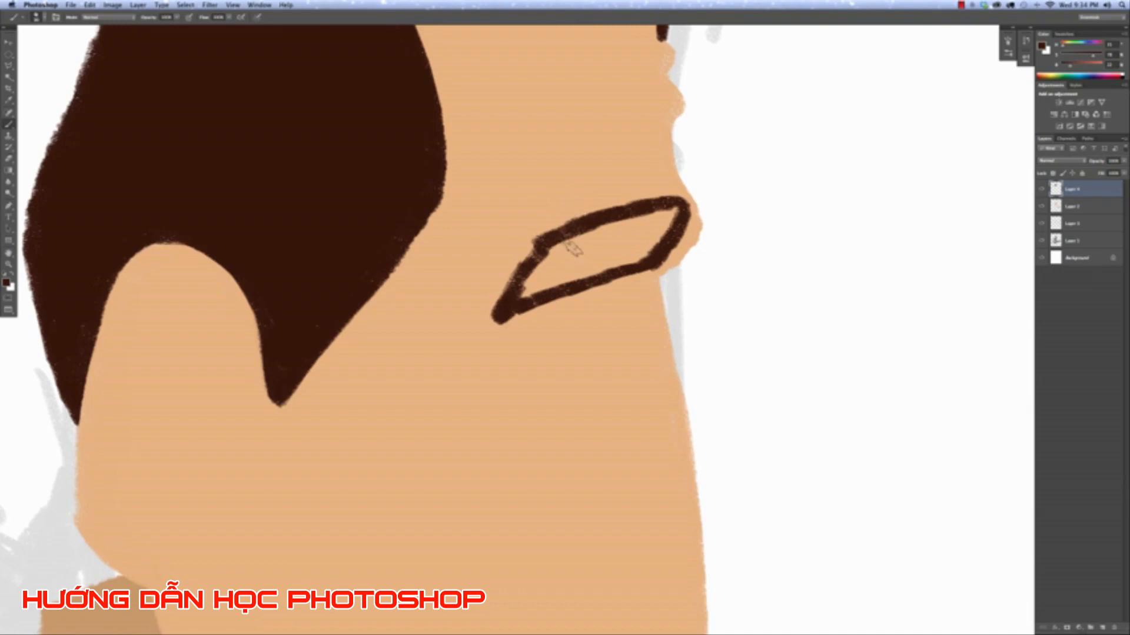
mouse_move(570, 236)
left_mouse_down()
mouse_move(524, 288)
mouse_move(535, 256)
mouse_move(553, 248)
mouse_move(533, 292)
mouse_move(588, 236)
mouse_move(679, 206)
mouse_move(556, 281)
left_mouse_up()
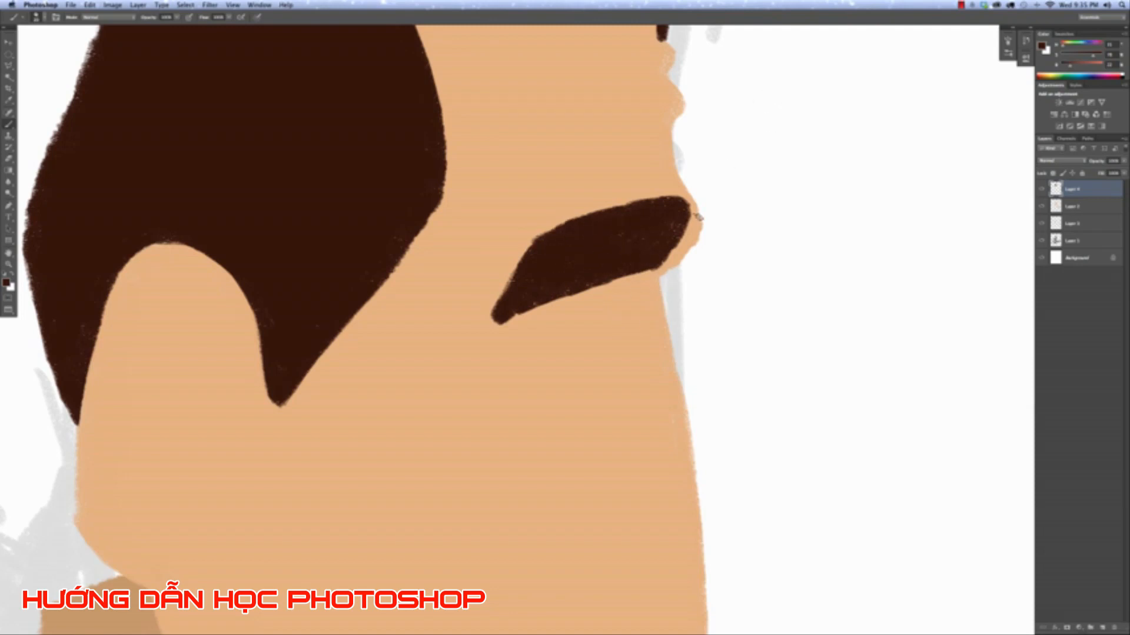
mouse_move(707, 220)
left_mouse_down()
mouse_move(705, 254)
mouse_move(665, 280)
left_mouse_up()
mouse_move(703, 215)
left_mouse_down()
mouse_move(695, 262)
mouse_move(664, 277)
left_mouse_up()
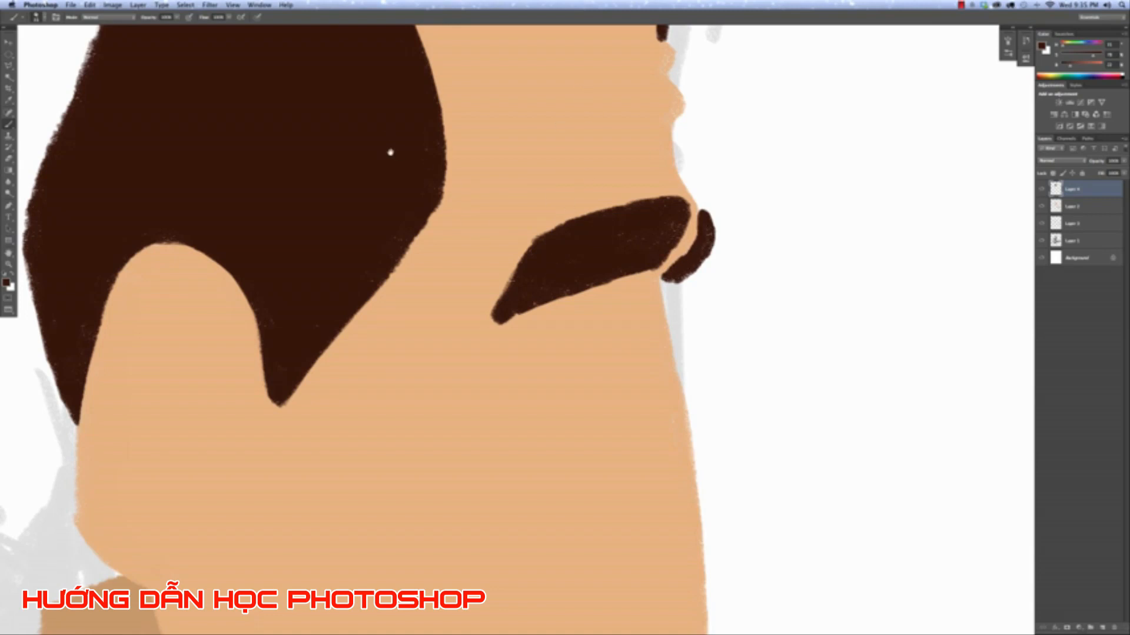
Smooth the rough outer edge of the hair from the crown down the back of the head.
left_click_drag(390, 153, 465, 294)
left_click_drag(406, 176, 448, 371)
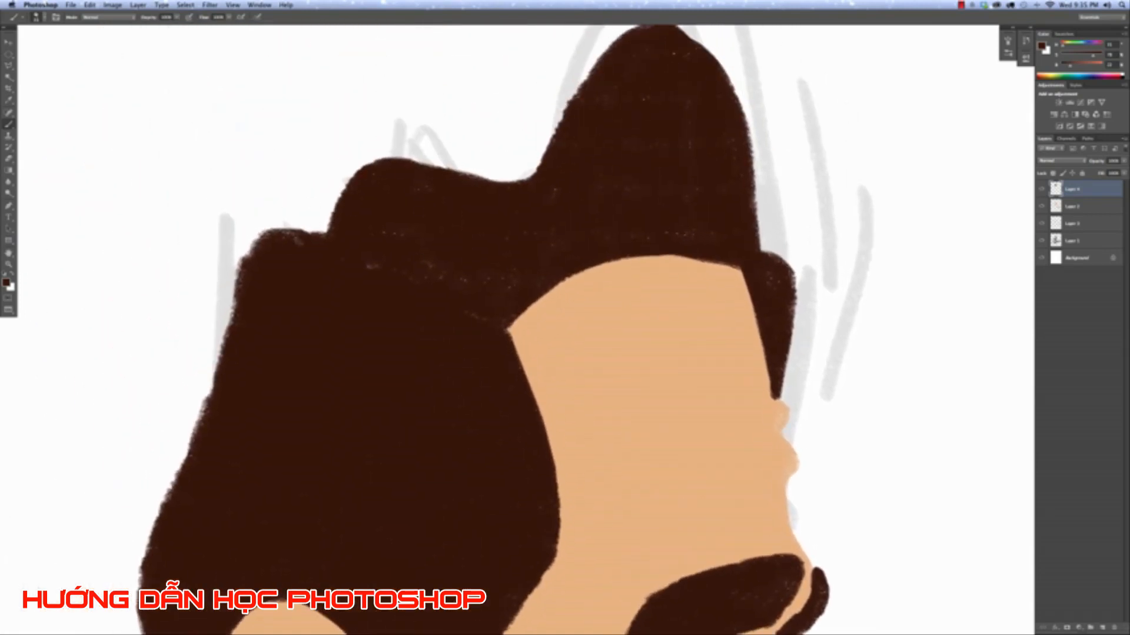
mouse_move(242, 250)
left_mouse_down()
mouse_move(241, 324)
mouse_move(241, 275)
mouse_move(199, 443)
mouse_move(168, 451)
mouse_move(218, 412)
mouse_move(208, 413)
mouse_move(211, 403)
mouse_move(172, 499)
mouse_move(189, 457)
left_mouse_up()
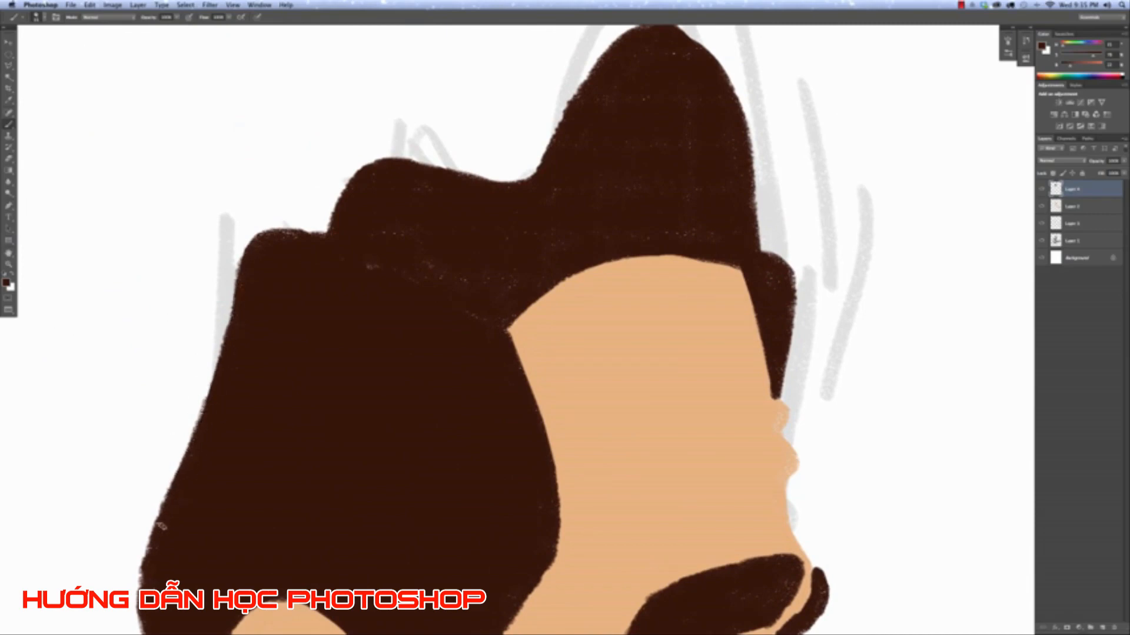
mouse_move(160, 525)
left_mouse_down()
mouse_move(141, 588)
mouse_move(155, 576)
left_mouse_up()
key("super+minus")
key("super+minus")
key("super+minus")
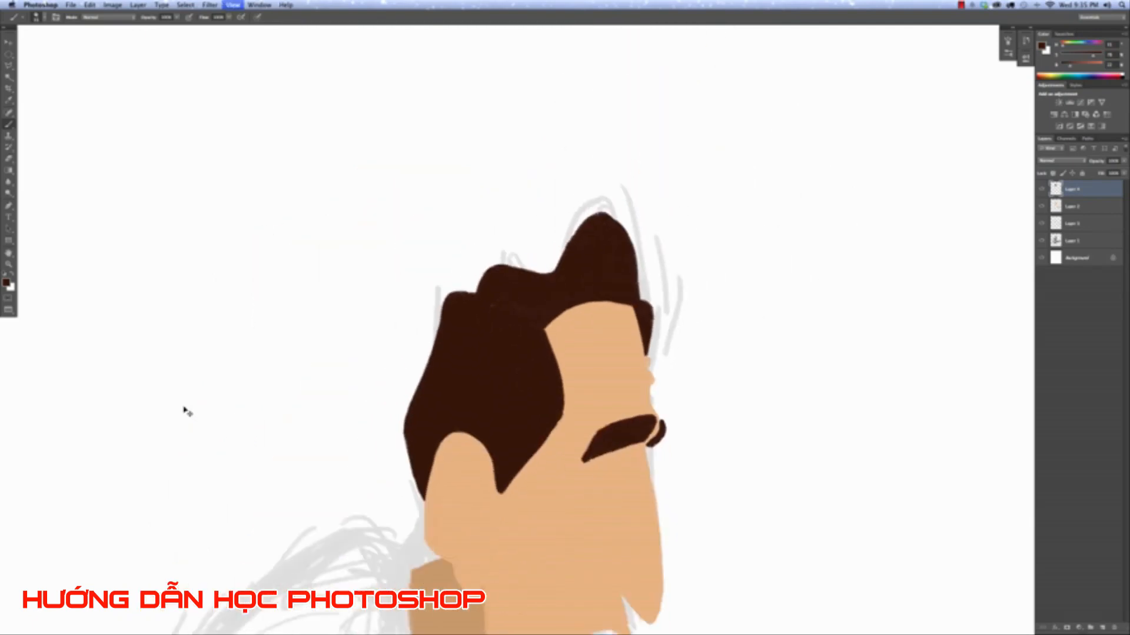
Draw fine stray hair strands curving down the front of the quiff, redoing strokes that miss the curve.
key("super+plus")
key("super+plus")
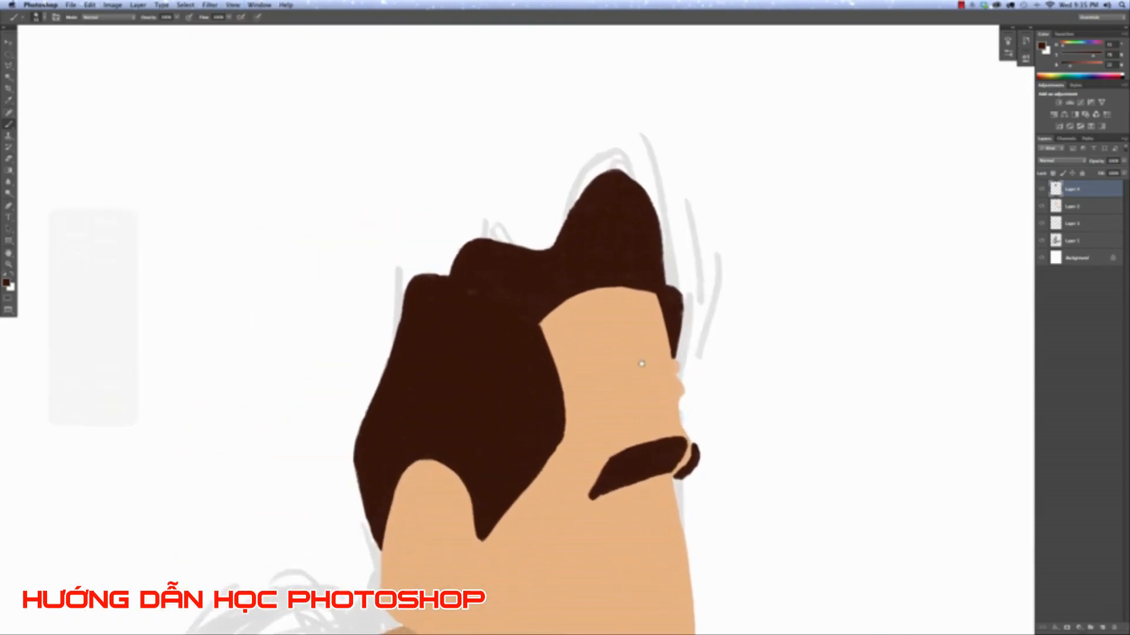
left_click_drag(641, 363, 648, 322)
left_click_drag(648, 150, 664, 276)
key("super+z")
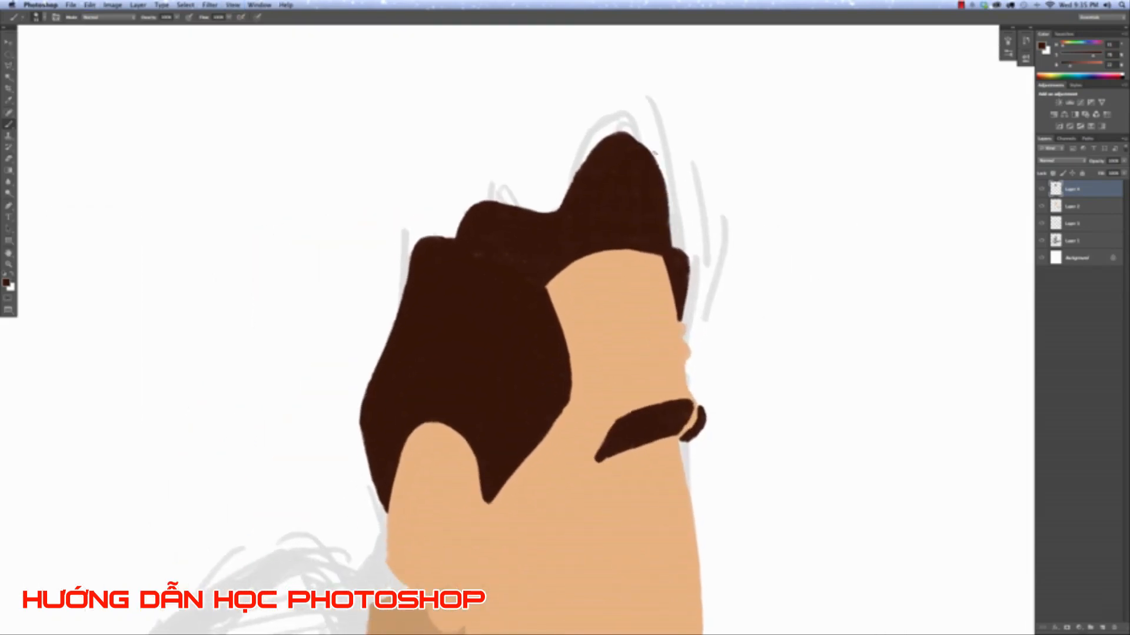
mouse_move(651, 151)
left_mouse_down()
mouse_move(674, 179)
mouse_move(674, 248)
left_mouse_up()
left_click_drag(650, 155, 676, 248)
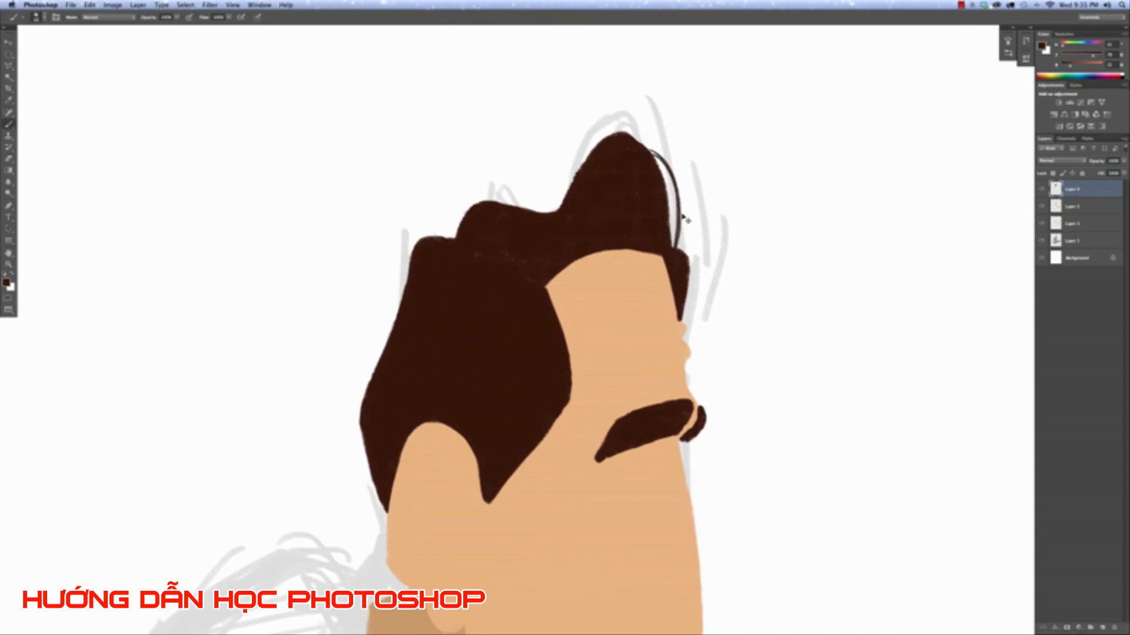
key("super+z")
left_click_drag(662, 173, 676, 248)
key("super+z")
mouse_move(659, 169)
left_mouse_down()
mouse_move(677, 247)
mouse_move(684, 215)
left_mouse_up()
key("super+z")
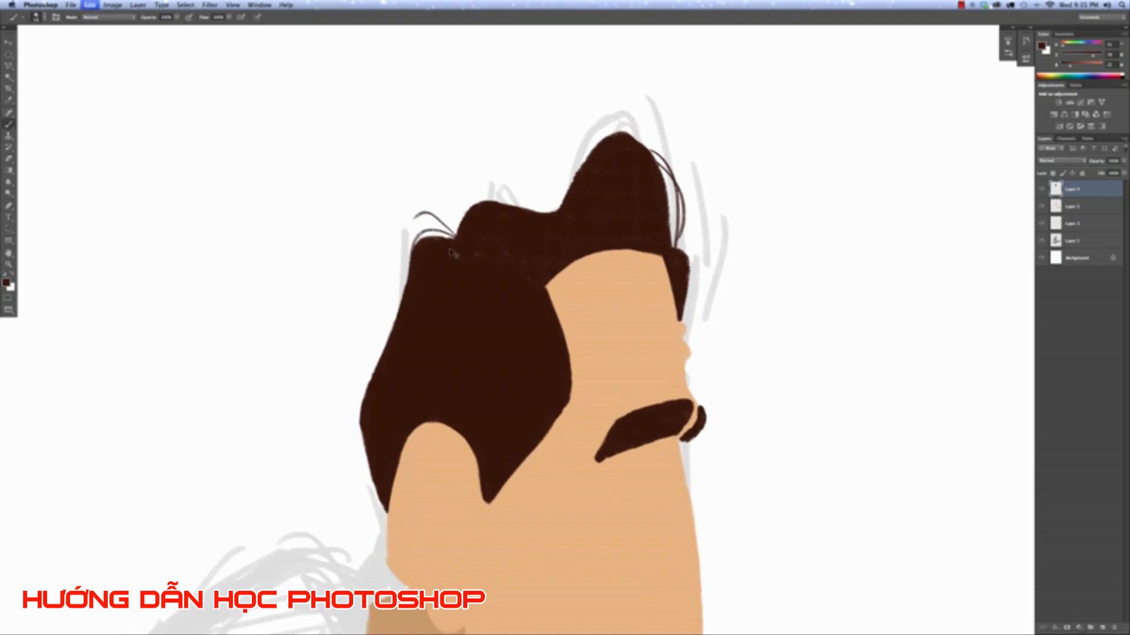
Add thin looping strands over the back of the crown, redrawing them until they sit close to the hair.
mouse_move(456, 235)
left_mouse_down()
mouse_move(394, 245)
mouse_move(395, 273)
left_mouse_up()
key("super+z")
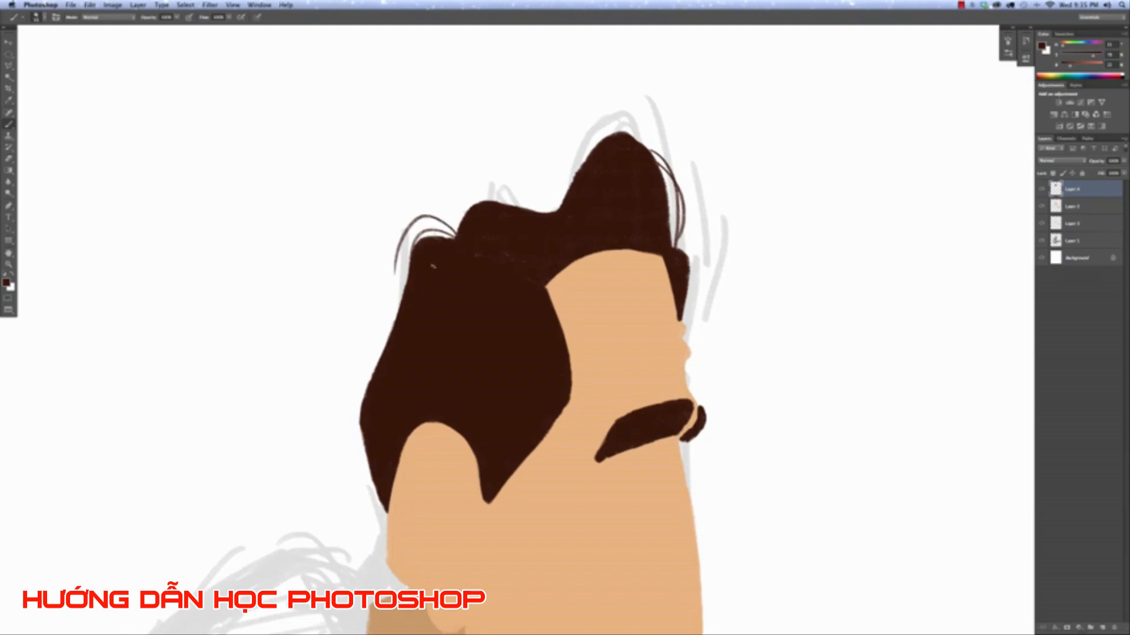
key("super+z")
left_click_drag(456, 235, 415, 221)
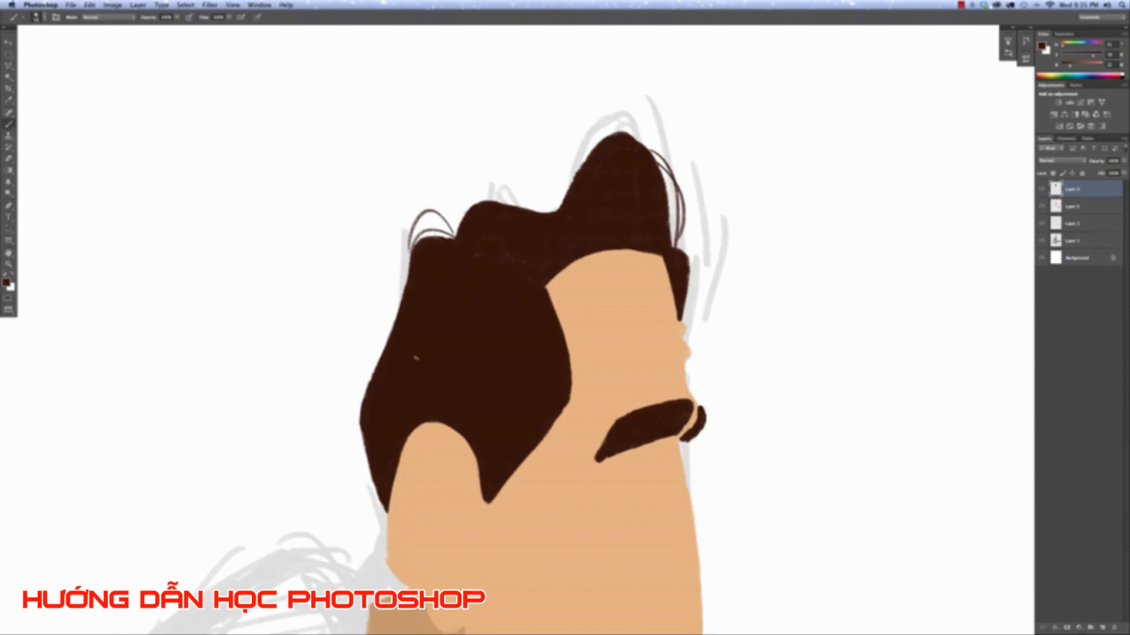
key("super+z")
left_click_drag(459, 238, 416, 222)
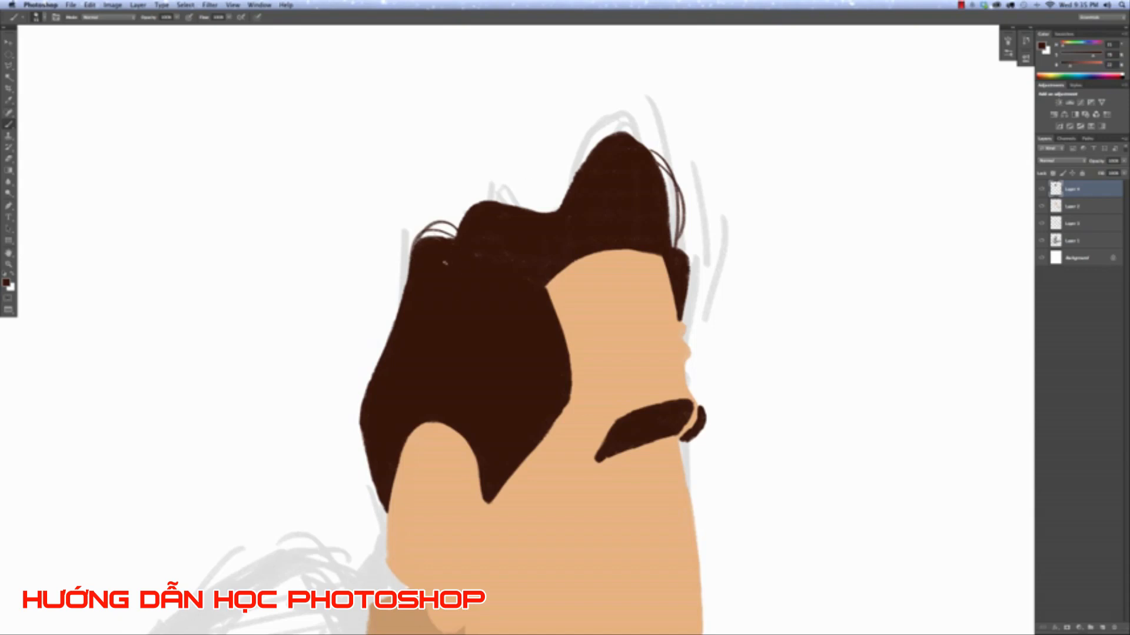
Draw a thin curved strand along the back of the head behind the ear.
left_click_drag(366, 388, 364, 482)
key("super+z")
left_click_drag(369, 400, 386, 510)
key("super+z")
left_click_drag(362, 421, 374, 487)
Draw loose curved strands beside the small lock of hair at the far temple.
left_click_drag(667, 238, 687, 303)
key("super+z")
left_click_drag(671, 243, 683, 316)
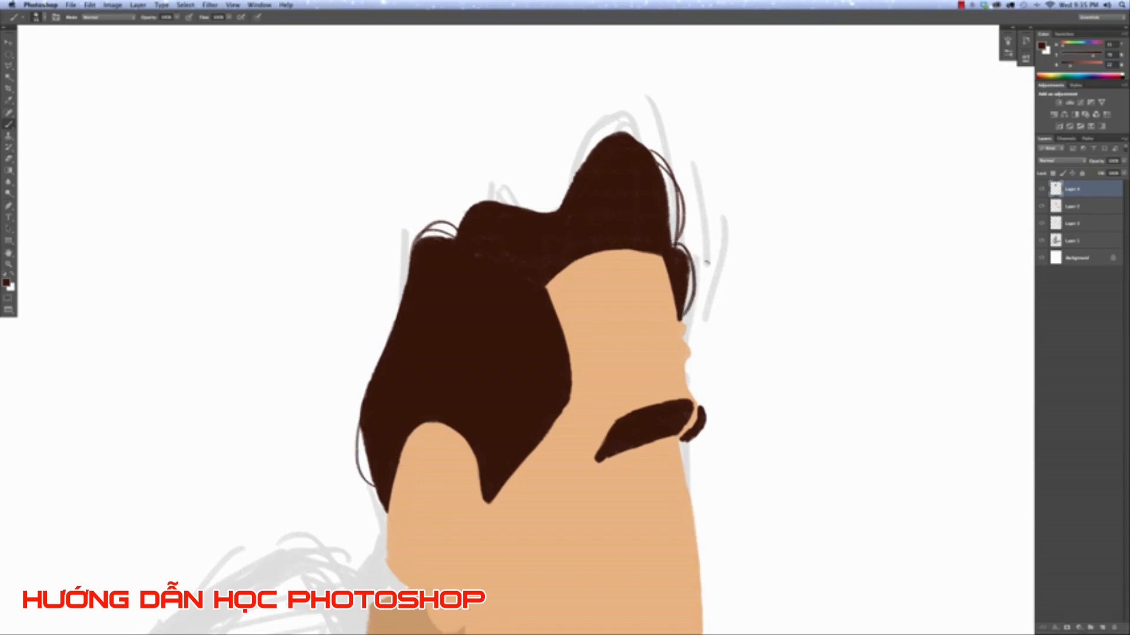
key("super+z")
left_click_drag(676, 242, 703, 339)
key("super+z")
left_click_drag(673, 241, 704, 307)
Check the head against the whole figure, hiding and showing the top two layers to compare painting and sketch.
key("super+minus")
key("super+minus")
key("super+minus")
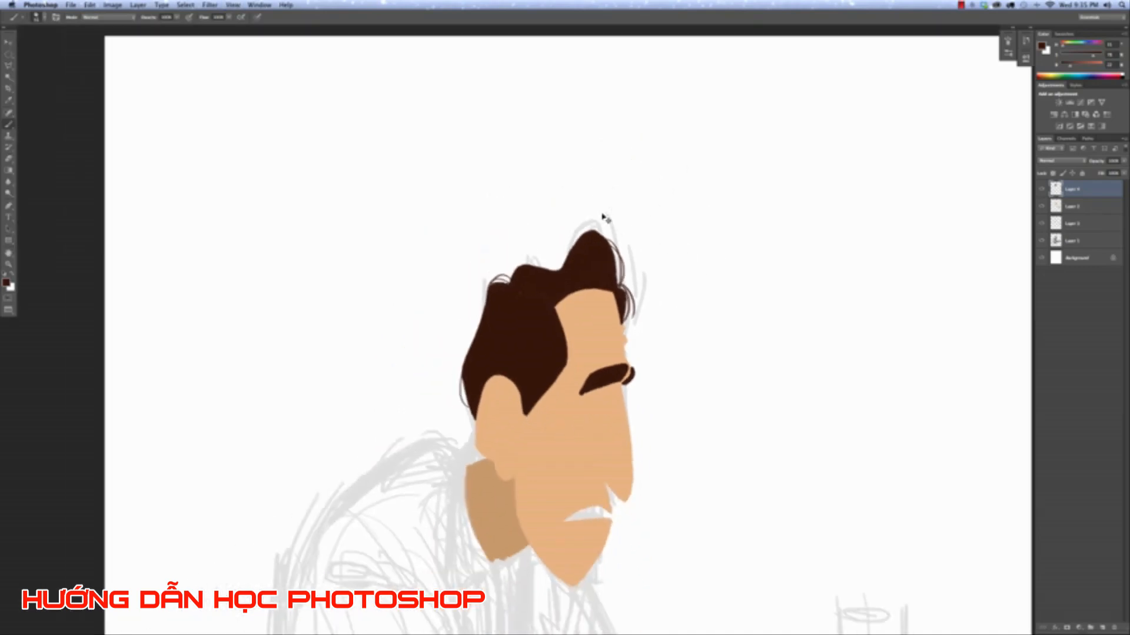
key("super+plus")
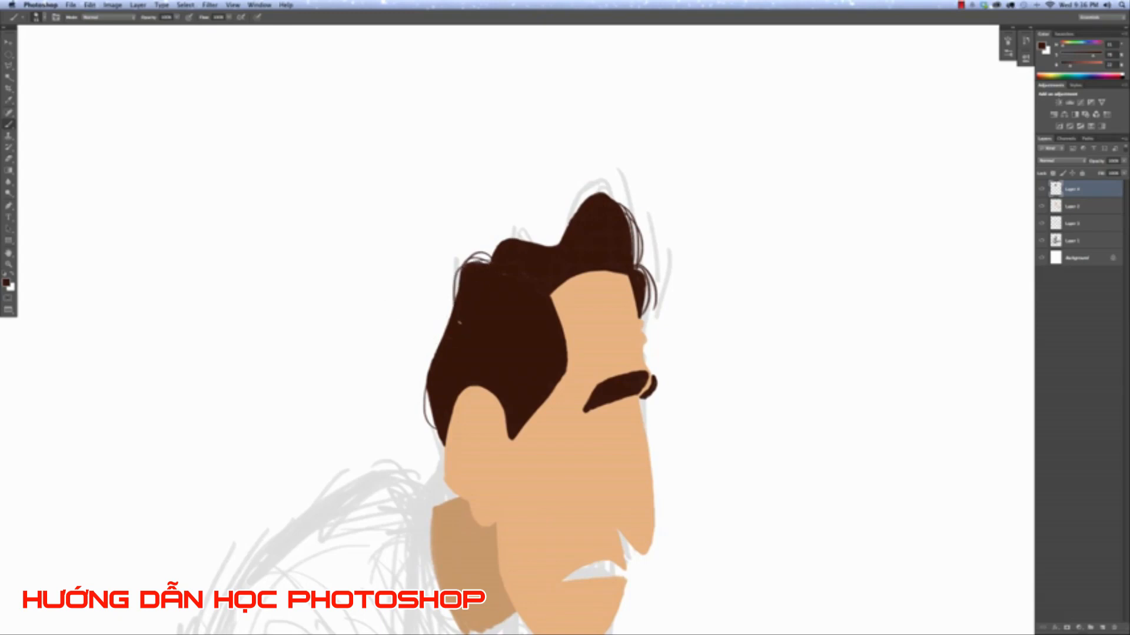
mouse_move(587, 484)
left_mouse_down()
mouse_move(594, 361)
mouse_move(561, 380)
left_mouse_up()
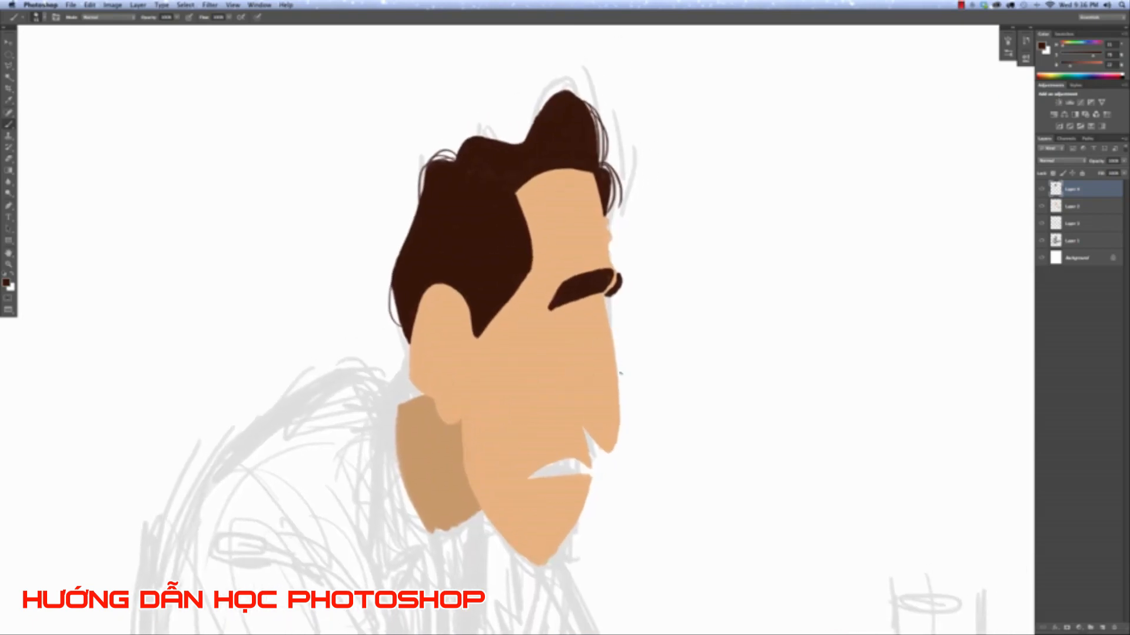
left_click(1041, 189)
left_click(1041, 188)
left_click(1041, 206)
left_click(1041, 206)
left_click_drag(716, 326, 679, 219)
key("super+minus")
key("super+minus")
key("super+minus")
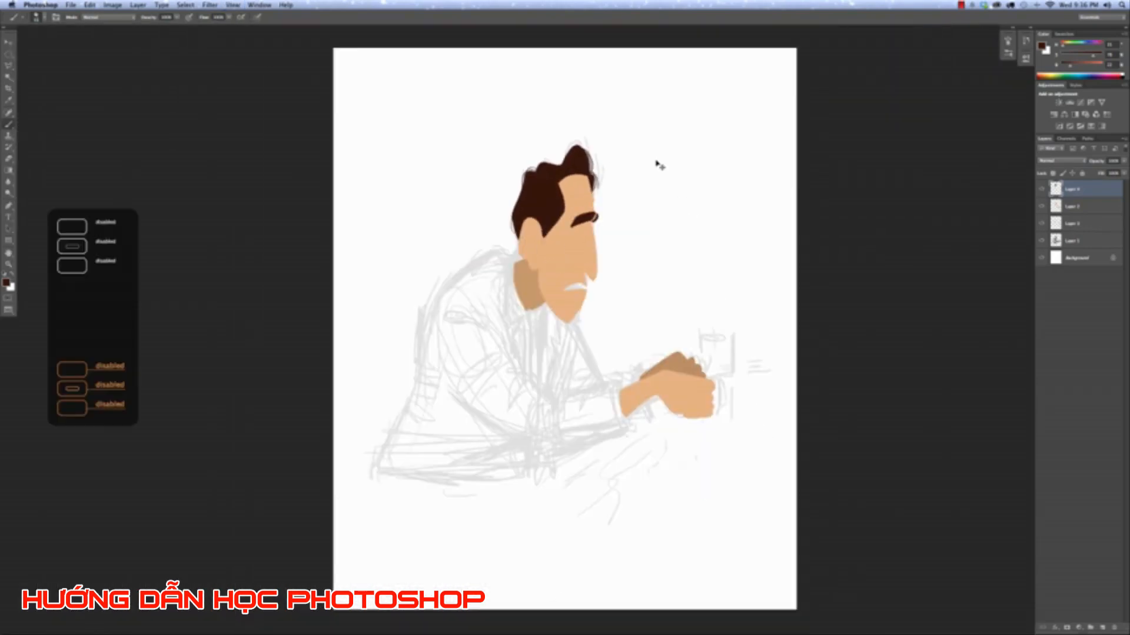
key("super+plus")
key("super+plus")
key("super+minus")
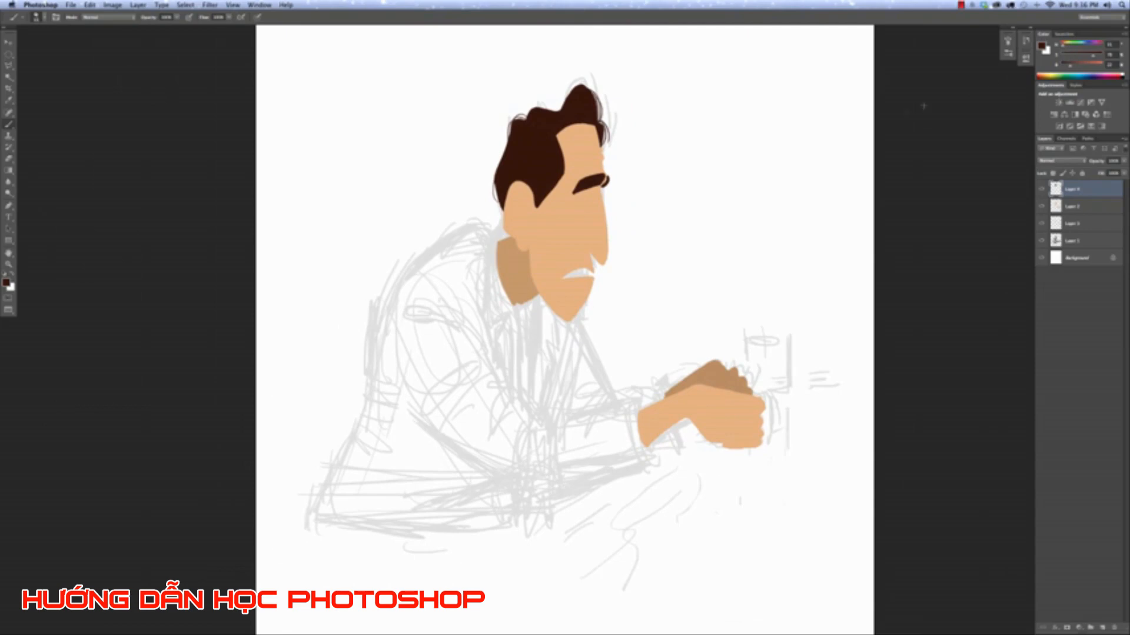
Show the floating reference windows and examine the Mad Men party scene photo enlarged for clothing and colours.
key("f")
key("f")
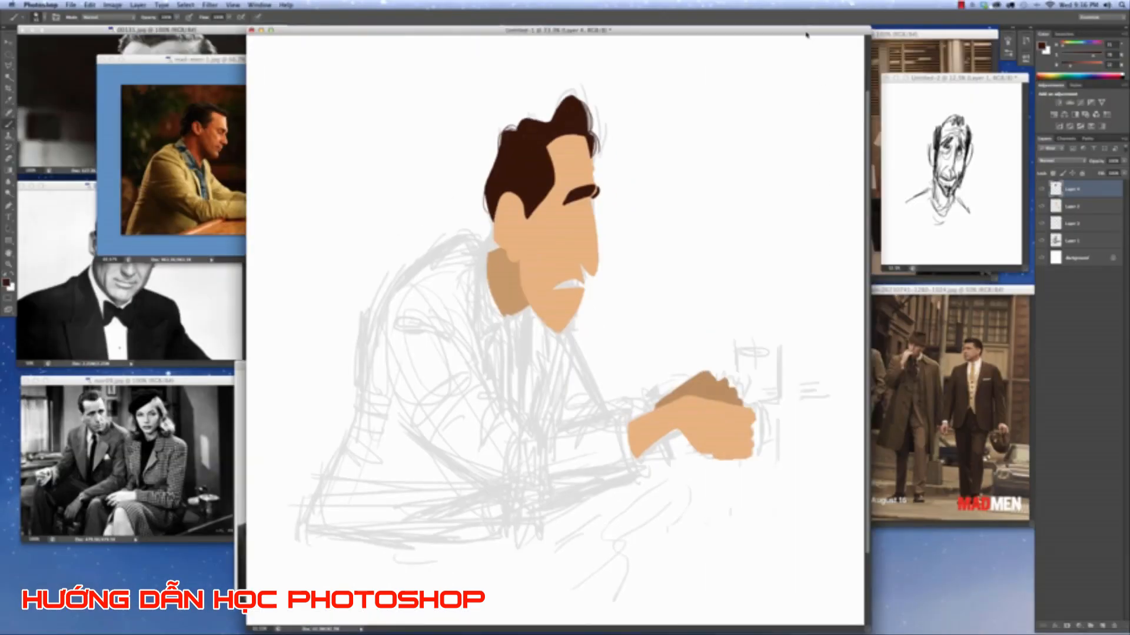
left_click_drag(806, 32, 534, 59)
left_click_drag(676, 310, 694, 215)
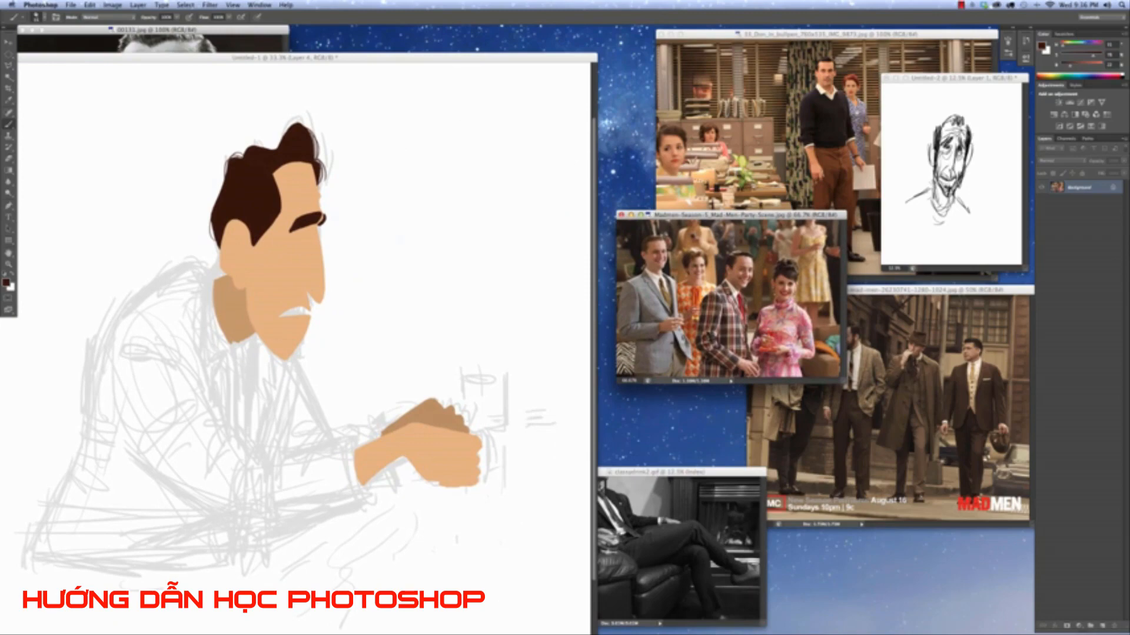
key("super+plus")
key("super+plus")
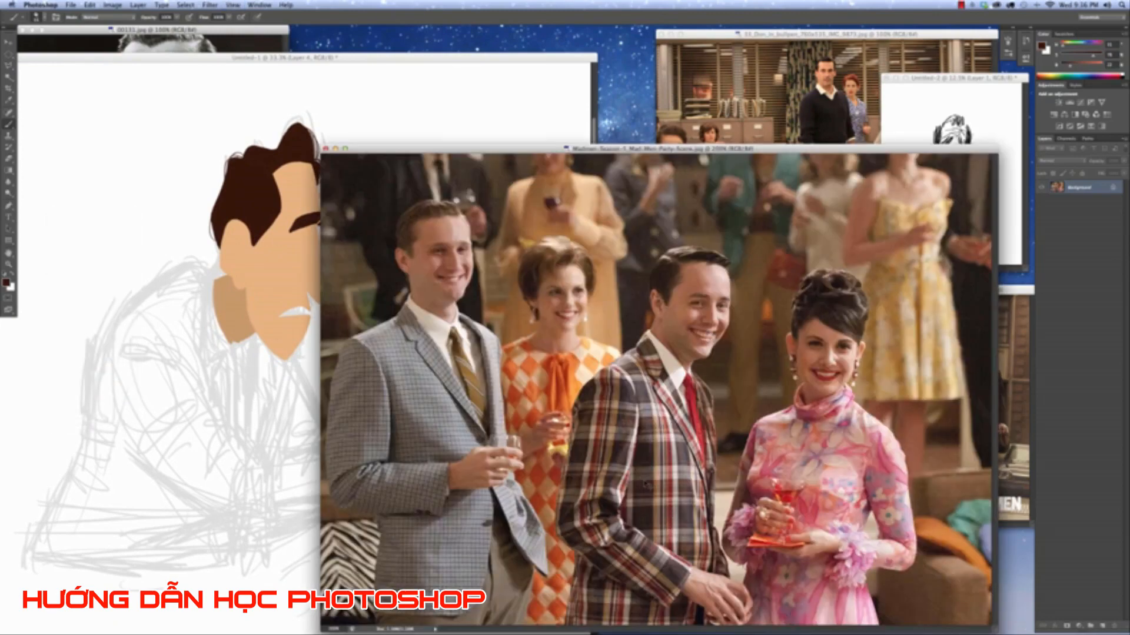
key("super+minus")
key("super+minus")
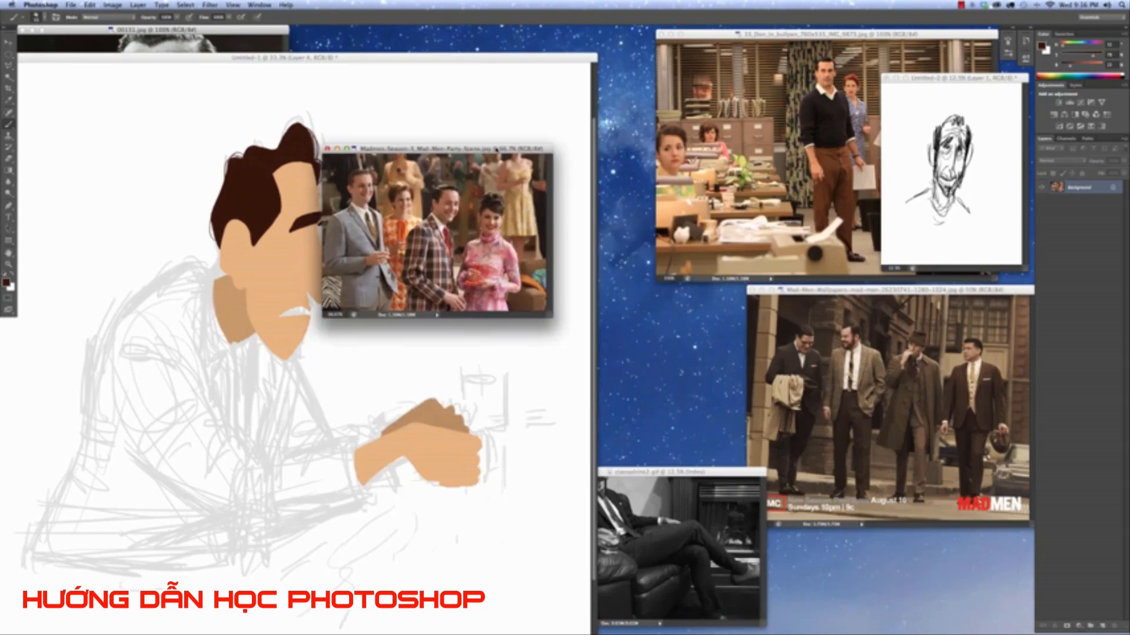
left_click_drag(435, 148, 725, 344)
Bring the seated man's drawing back to the front, with Layer 4 active, in the full-screen view.
left_click(455, 59)
left_click_drag(455, 60, 677, 32)
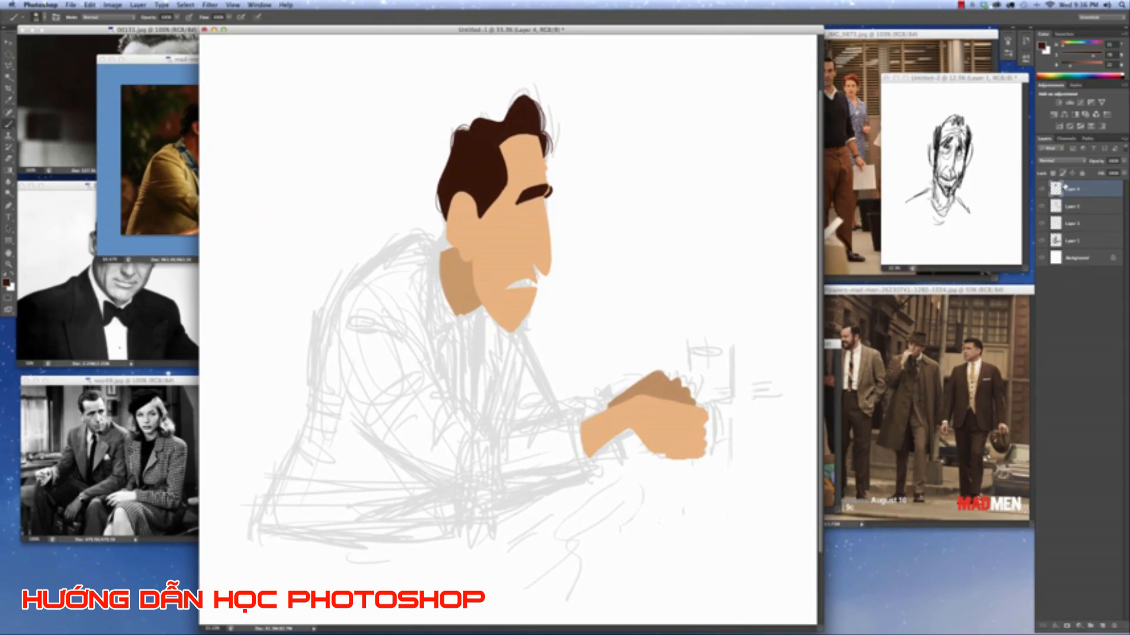
left_click(1078, 214)
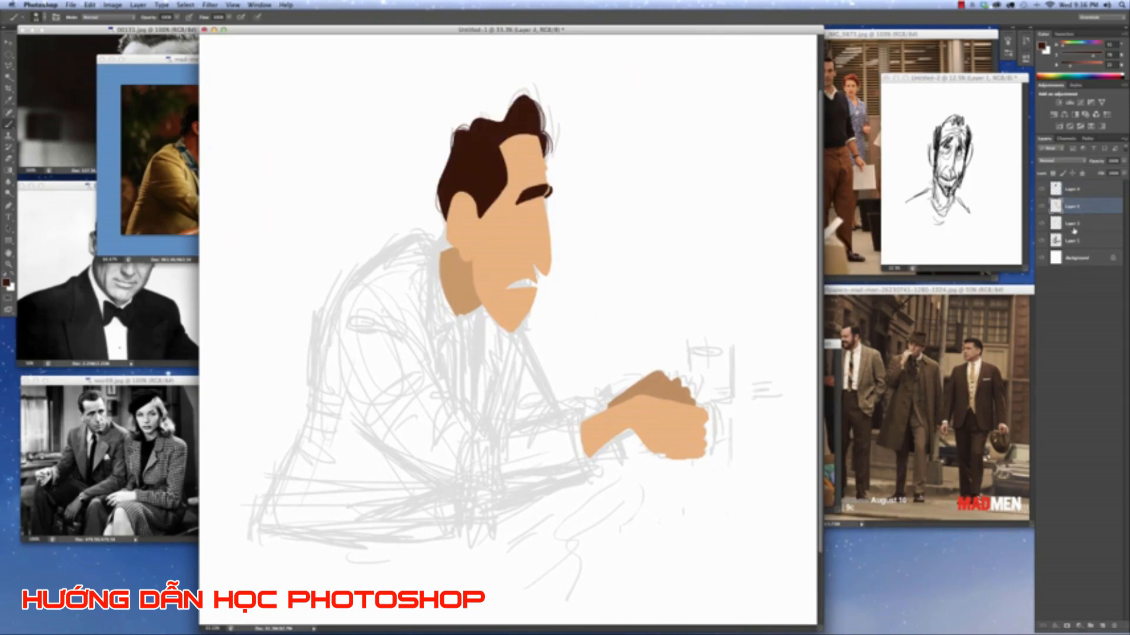
left_click(1072, 190)
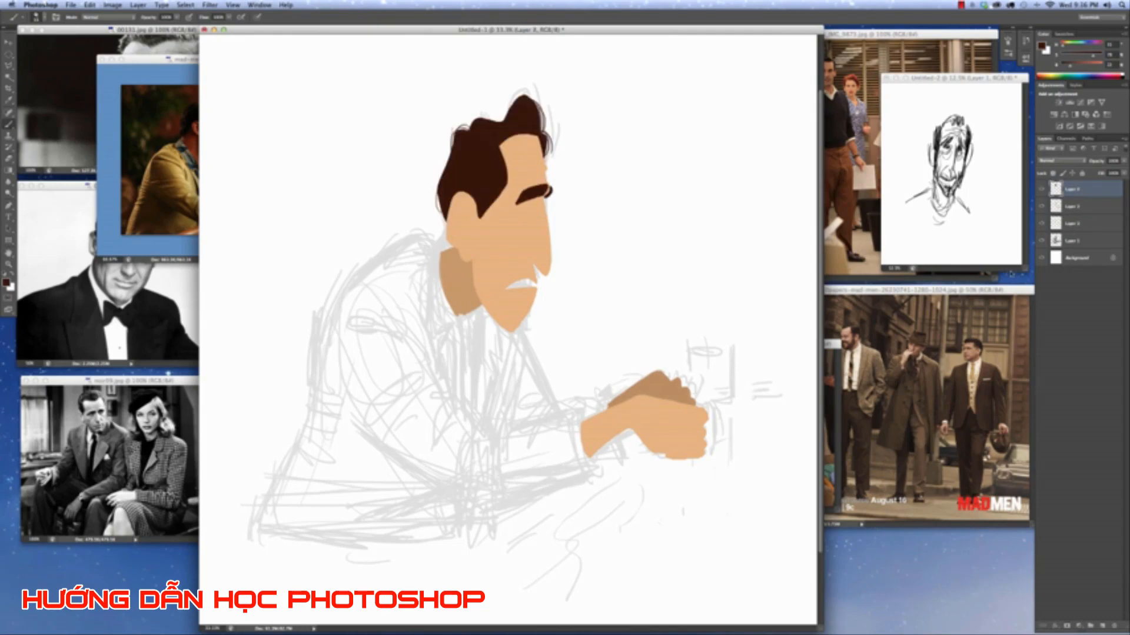
key("f")
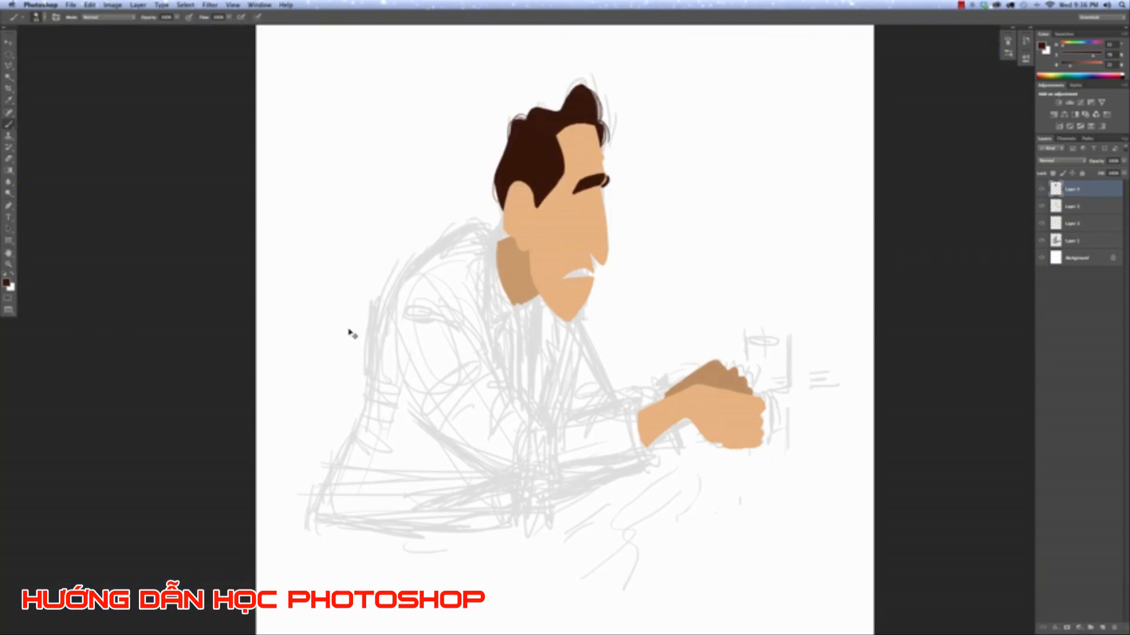
Mix a light beige for the jacket, trying it with strokes along the back of the neck and undoing each one.
key("super+minus")
key("super+plus")
key("super+plus")
key("super+plus")
left_click_drag(702, 176, 706, 313)
left_click_drag(1059, 47, 1090, 69)
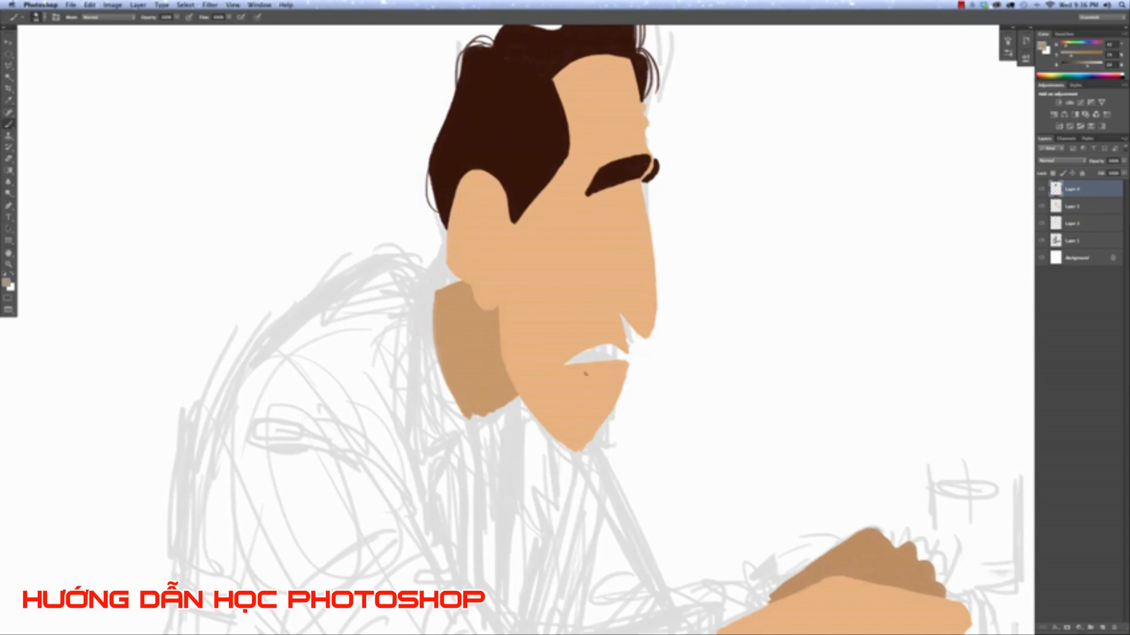
left_click_drag(429, 296, 449, 401)
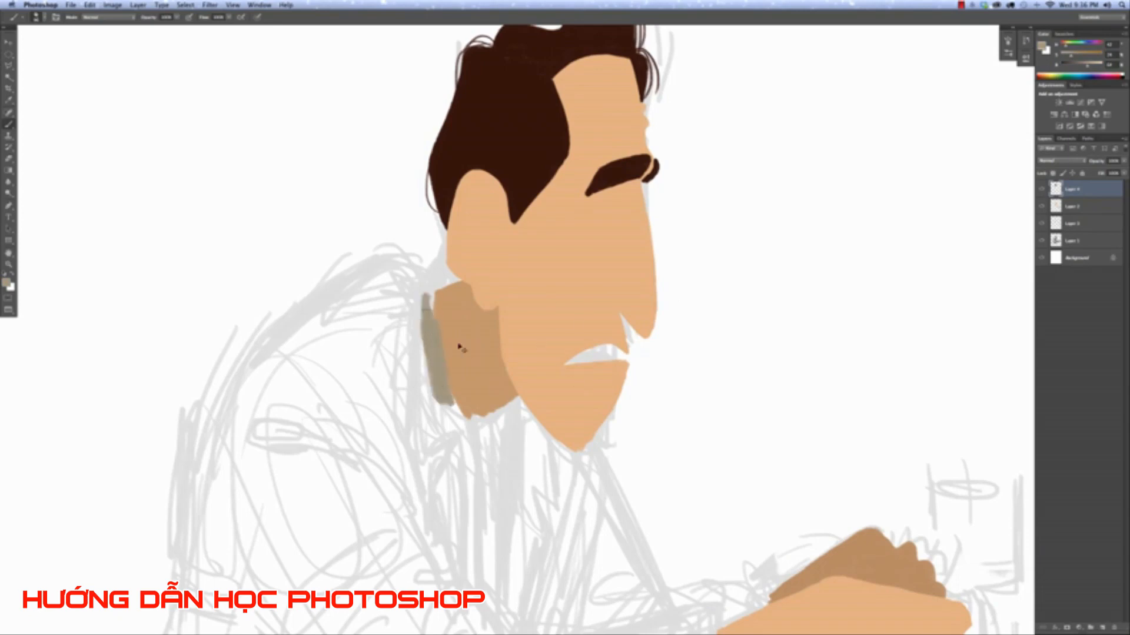
key("super+z")
left_click_drag(1088, 66, 1095, 66)
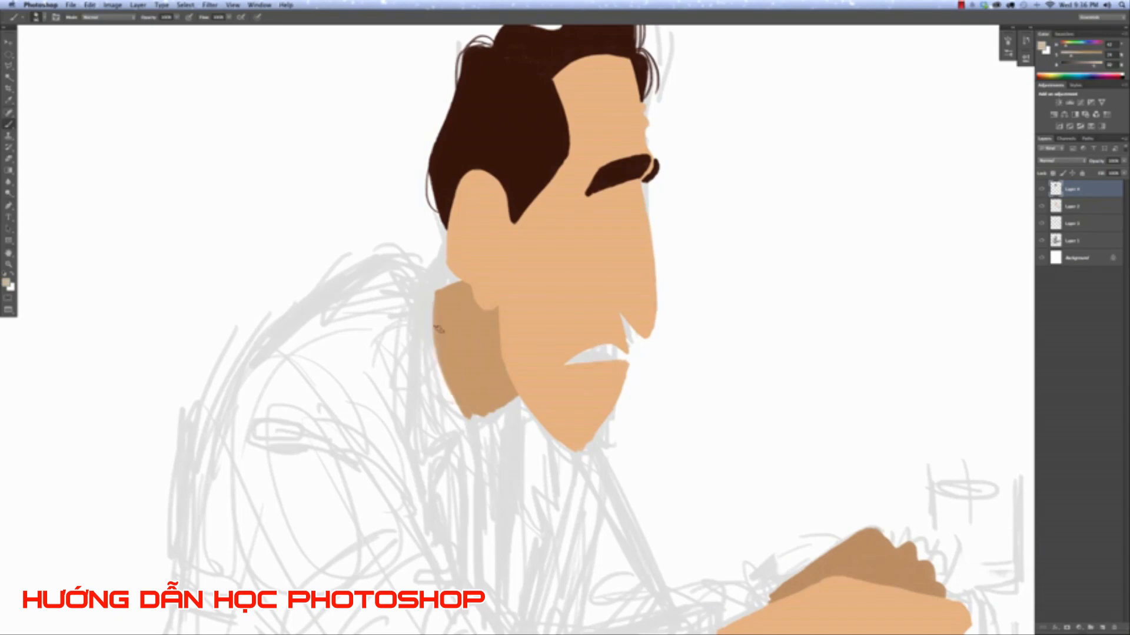
left_click_drag(429, 297, 459, 411)
key("super+z")
left_click_drag(428, 307, 454, 415)
key("super+z")
left_click(1043, 190)
left_click(1042, 189)
Outline the jacket in beige from the collar behind the neck over the curve of the shoulder.
left_click_drag(436, 329, 528, 198)
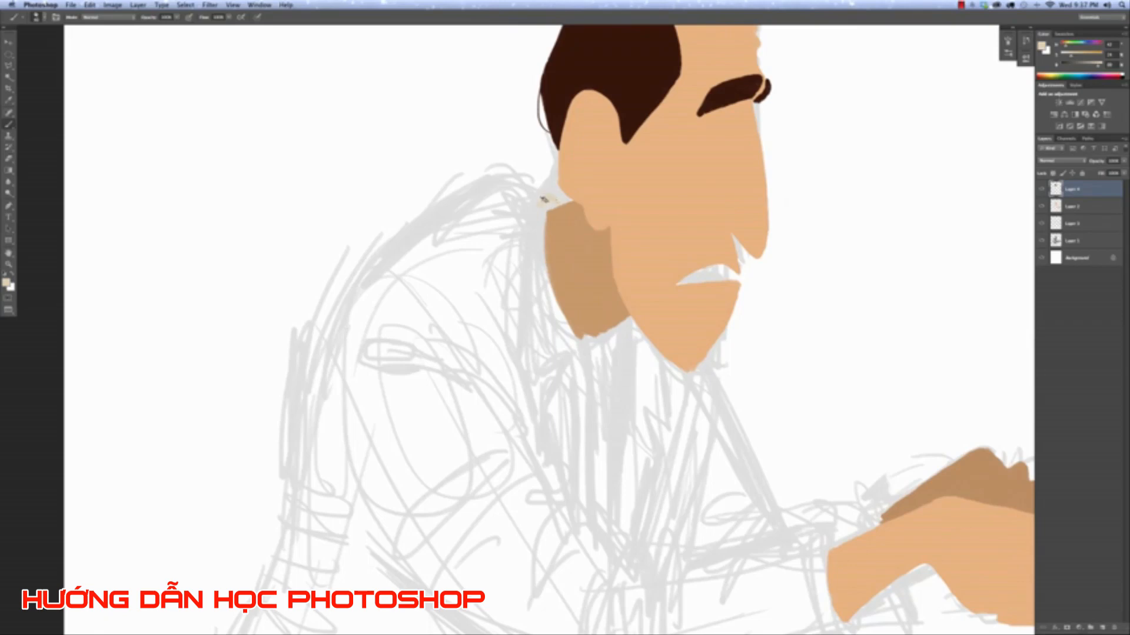
left_click_drag(533, 222, 530, 229)
key("ctrl+z")
mouse_move(547, 192)
left_mouse_down()
mouse_move(518, 253)
mouse_move(517, 287)
left_mouse_up()
key("ctrl+z")
left_click_drag(540, 189, 527, 193)
mouse_move(489, 177)
left_mouse_down()
mouse_move(387, 248)
mouse_move(460, 196)
mouse_move(376, 262)
mouse_move(393, 245)
mouse_move(331, 335)
left_mouse_up()
Continue the beige outline down the jacket's back to the hem, with small bumps for the fabric folds.
left_click_drag(335, 414, 362, 346)
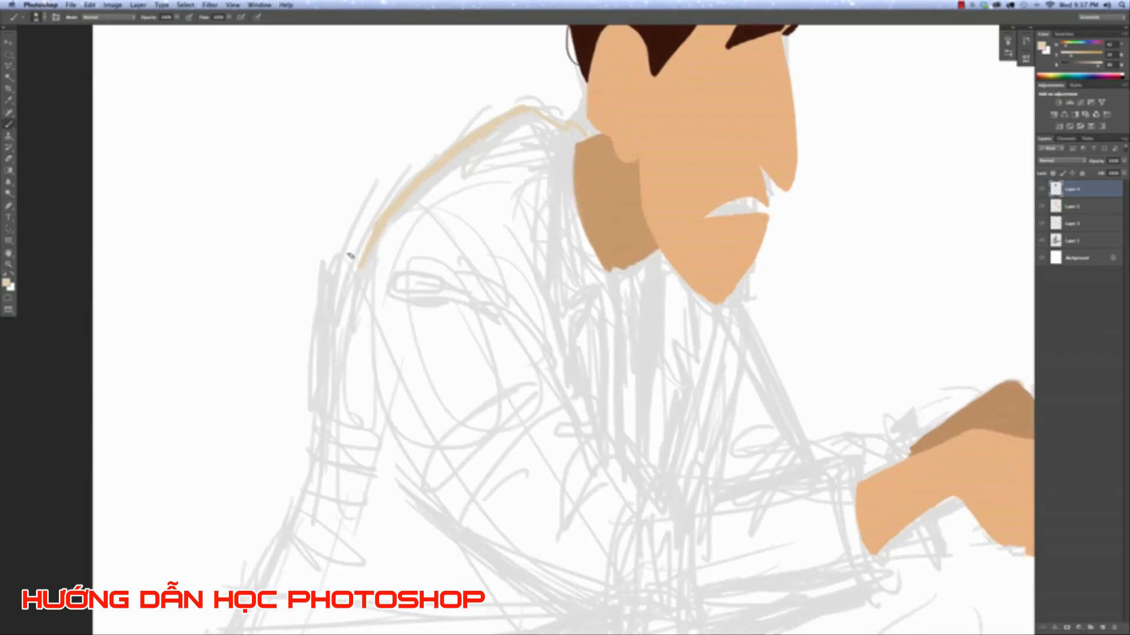
mouse_move(396, 213)
left_mouse_down()
mouse_move(345, 293)
mouse_move(364, 247)
mouse_move(329, 345)
mouse_move(345, 290)
mouse_move(321, 390)
mouse_move(341, 275)
left_mouse_up()
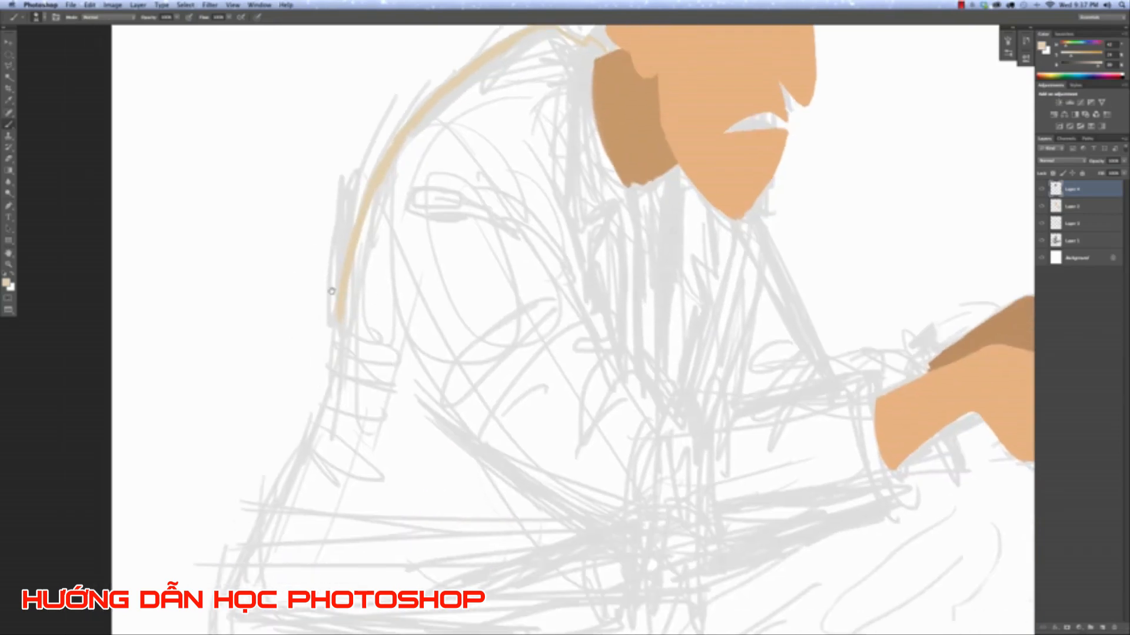
left_click_drag(334, 337, 317, 417)
scroll(353, 457, "down", 1)
scroll(353, 457, "down", 3)
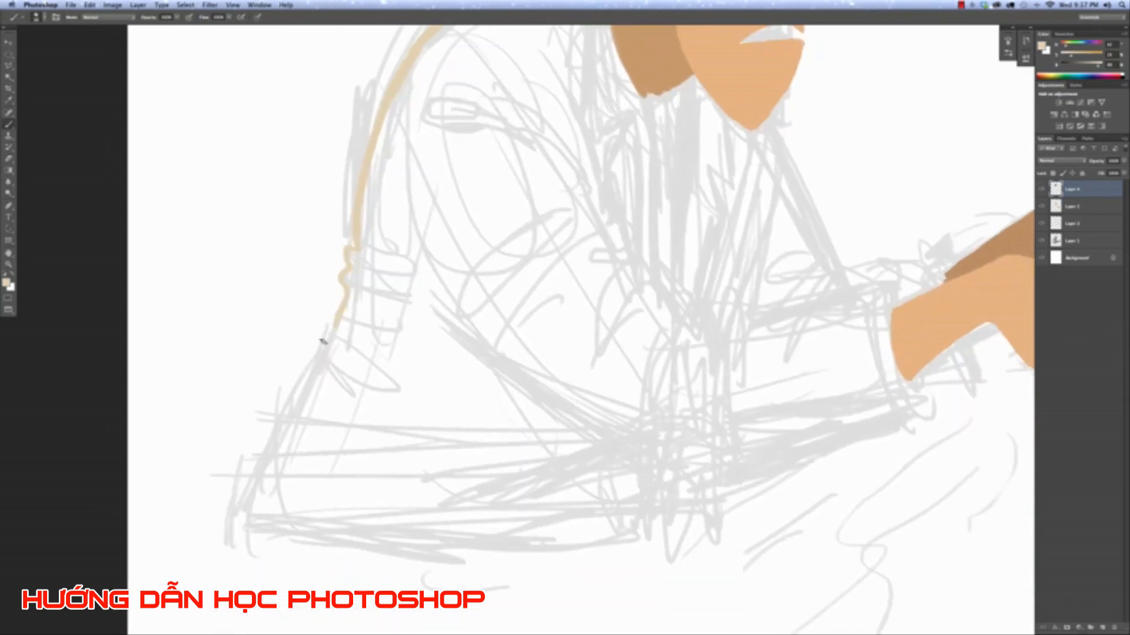
left_click_drag(339, 315, 243, 488)
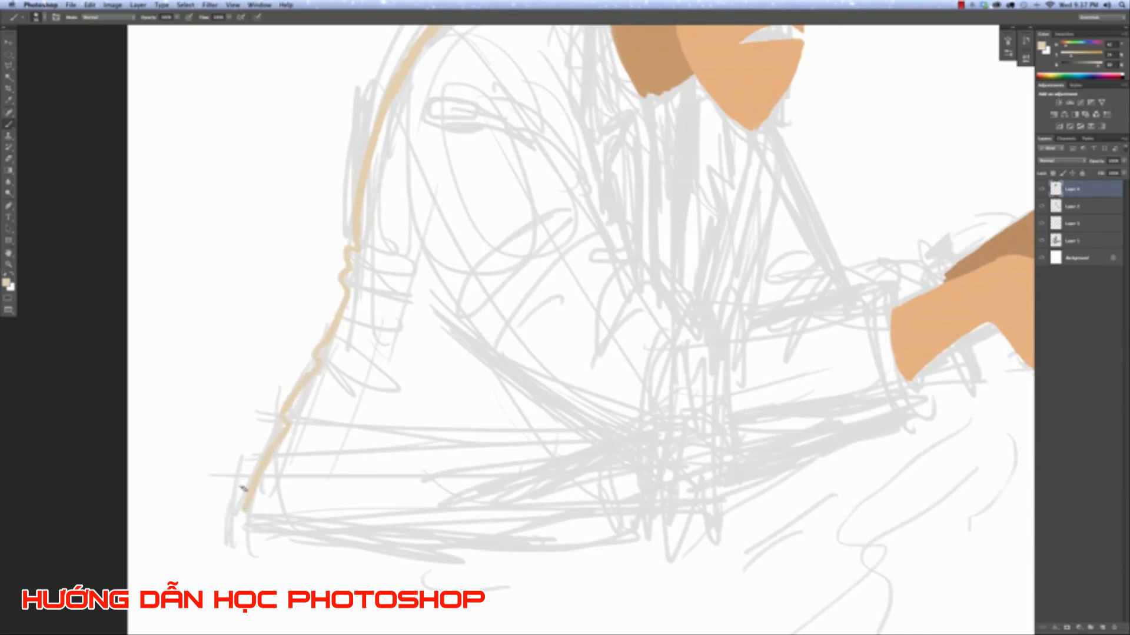
Outline the jacket's bottom hem in beige from the back corner toward the front, thickening the line where it is uneven.
left_click_drag(457, 433, 452, 560)
left_click_drag(477, 450, 432, 392)
left_click_drag(445, 482, 451, 390)
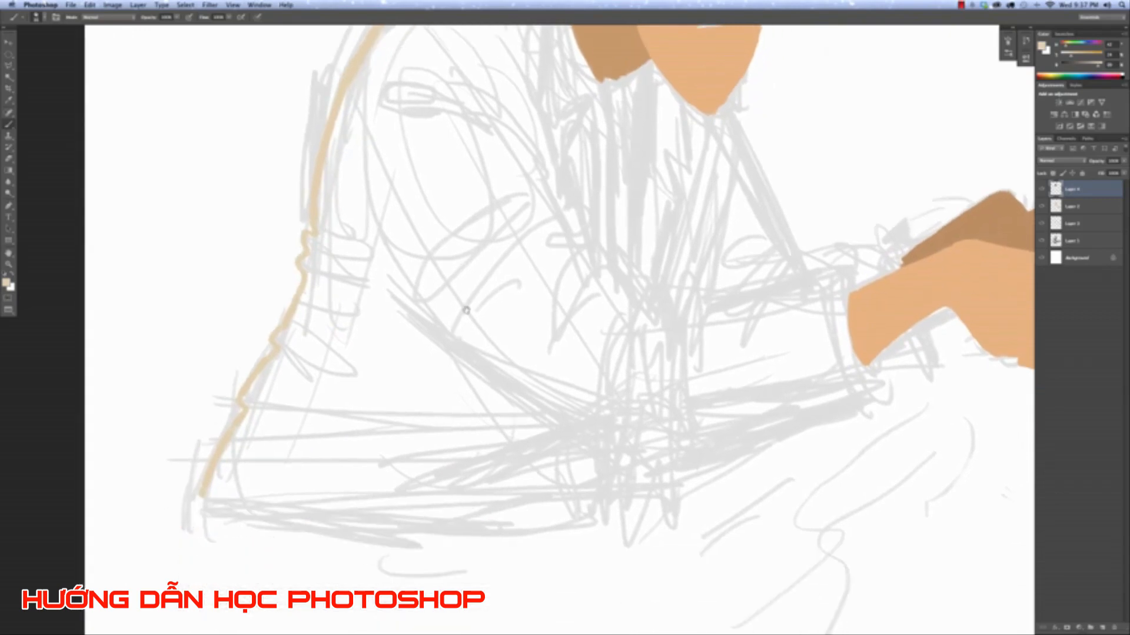
mouse_move(209, 486)
left_mouse_down()
mouse_move(184, 547)
mouse_move(427, 529)
mouse_move(513, 546)
mouse_move(565, 538)
mouse_move(516, 540)
left_mouse_up()
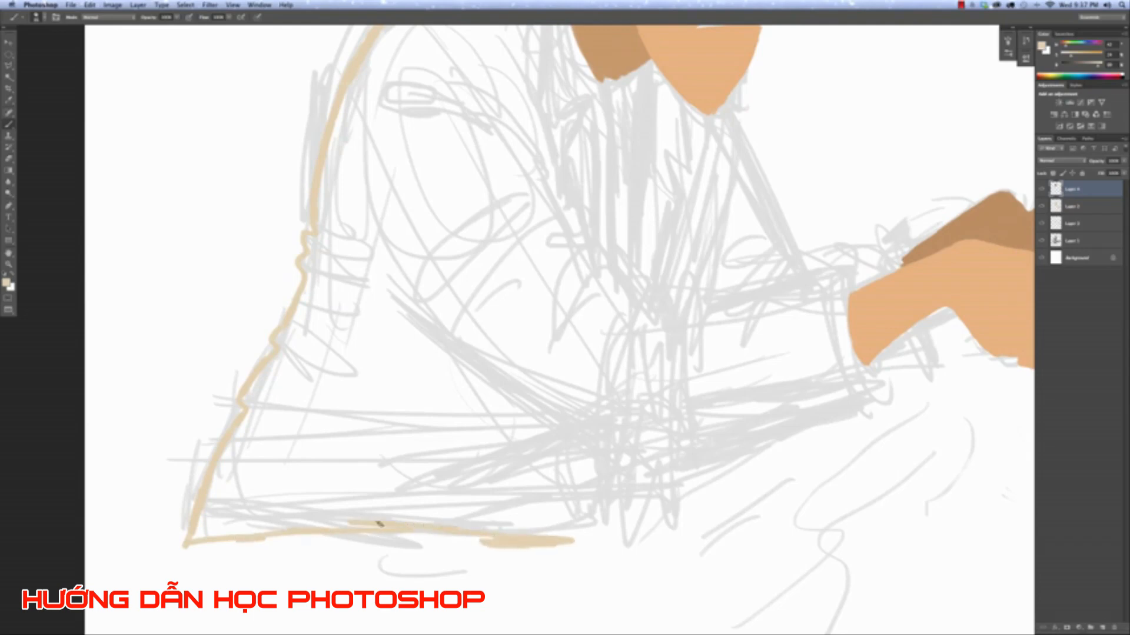
left_click_drag(380, 523, 353, 534)
left_click_drag(424, 529, 580, 539)
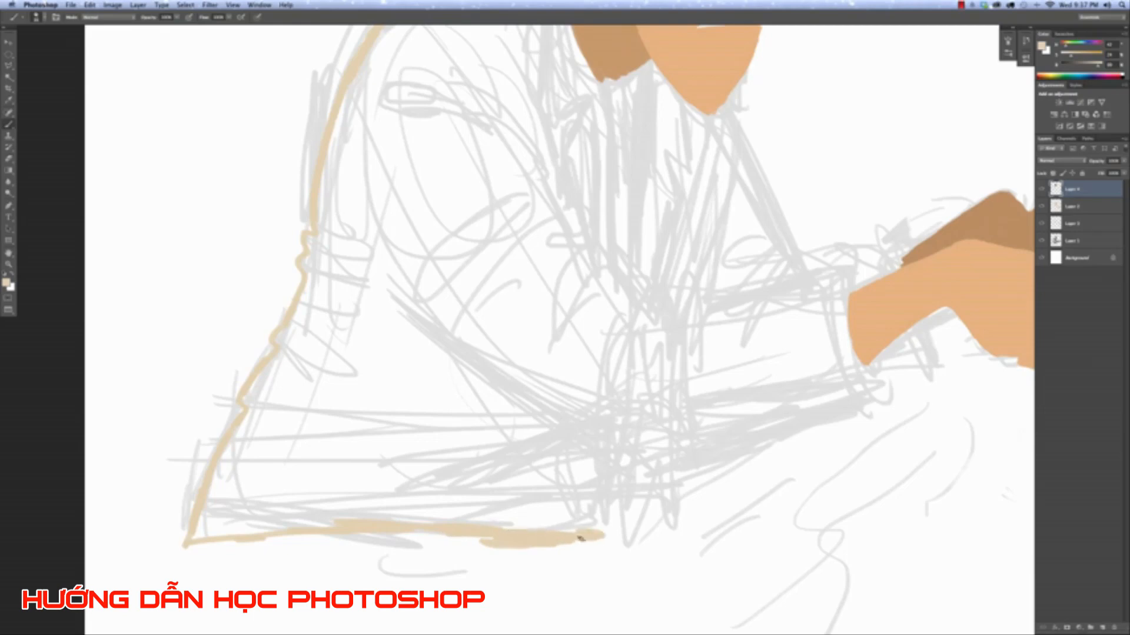
Continue the beige outline up the jacket's short front edge and along the underside of the forearm to the cuff.
scroll(603, 483, "down", 5)
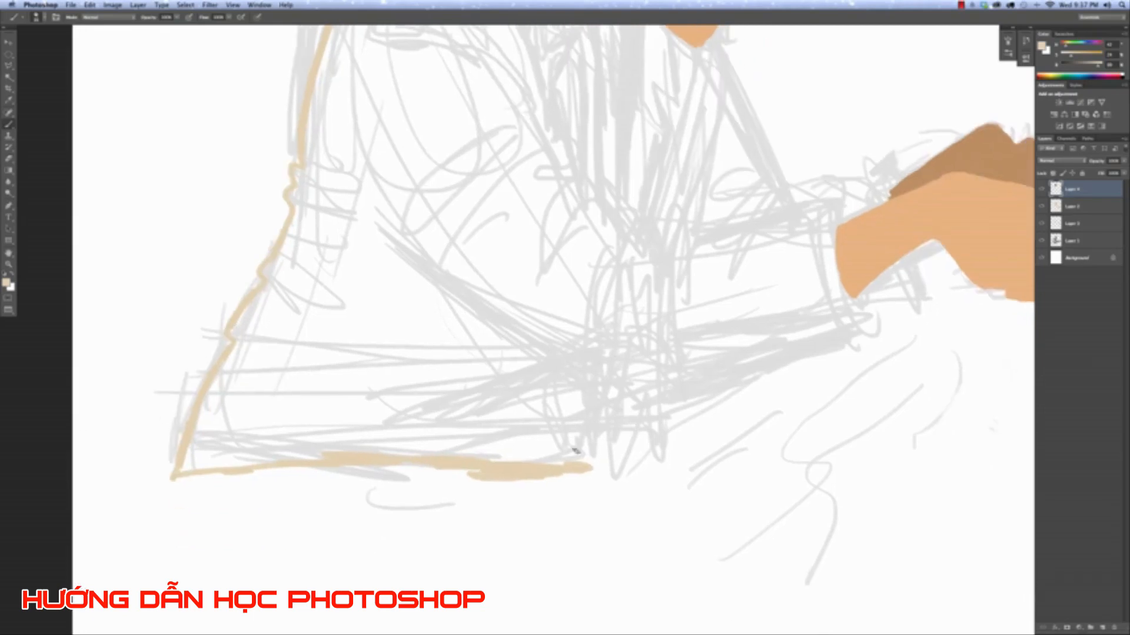
mouse_move(579, 456)
left_mouse_down()
mouse_move(580, 443)
mouse_move(586, 465)
mouse_move(588, 417)
mouse_move(612, 397)
mouse_move(635, 405)
left_mouse_up()
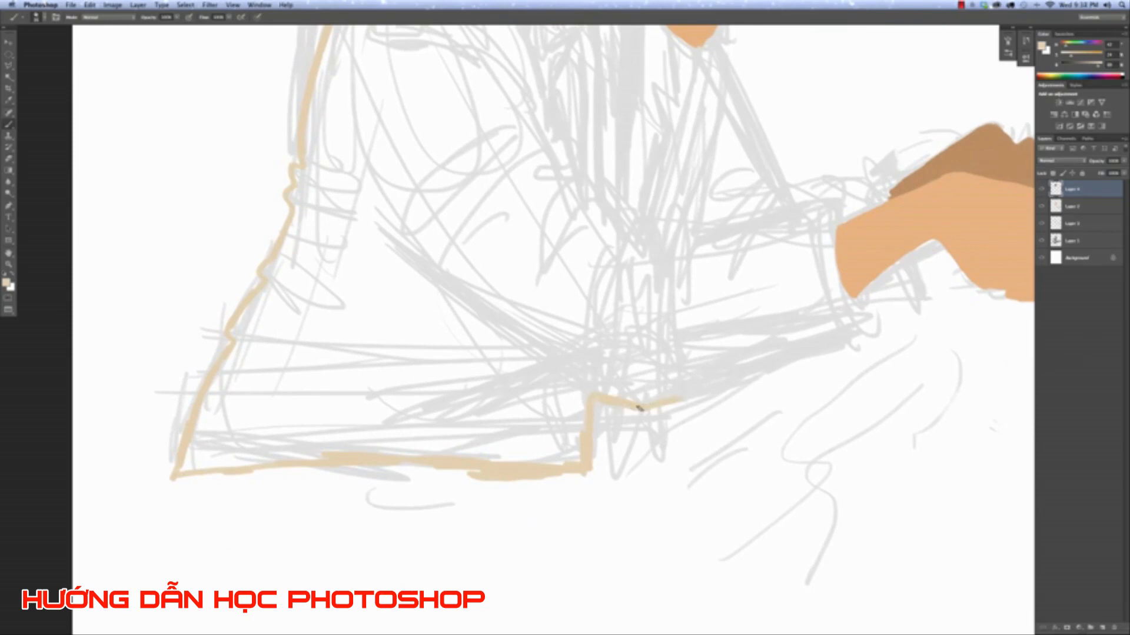
mouse_move(640, 405)
left_mouse_down()
mouse_move(789, 360)
mouse_move(834, 331)
left_mouse_up()
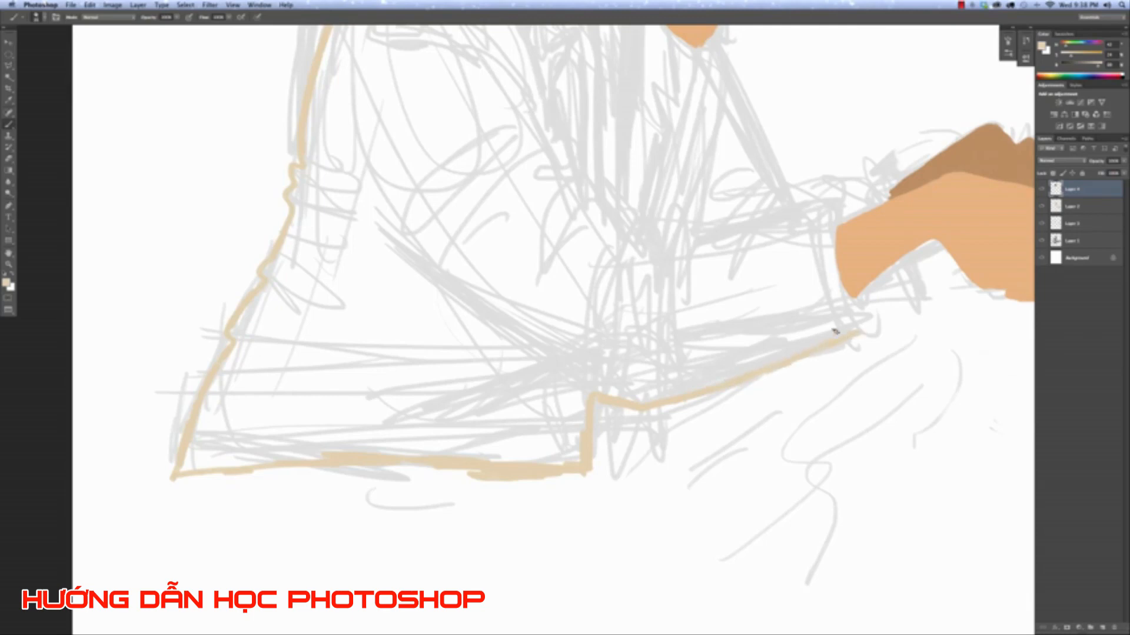
Select the beige jacket outline on Layer 4 with the Polygonal Lasso and cut it out onto a new layer of its own.
scroll(638, 293, "up", 3)
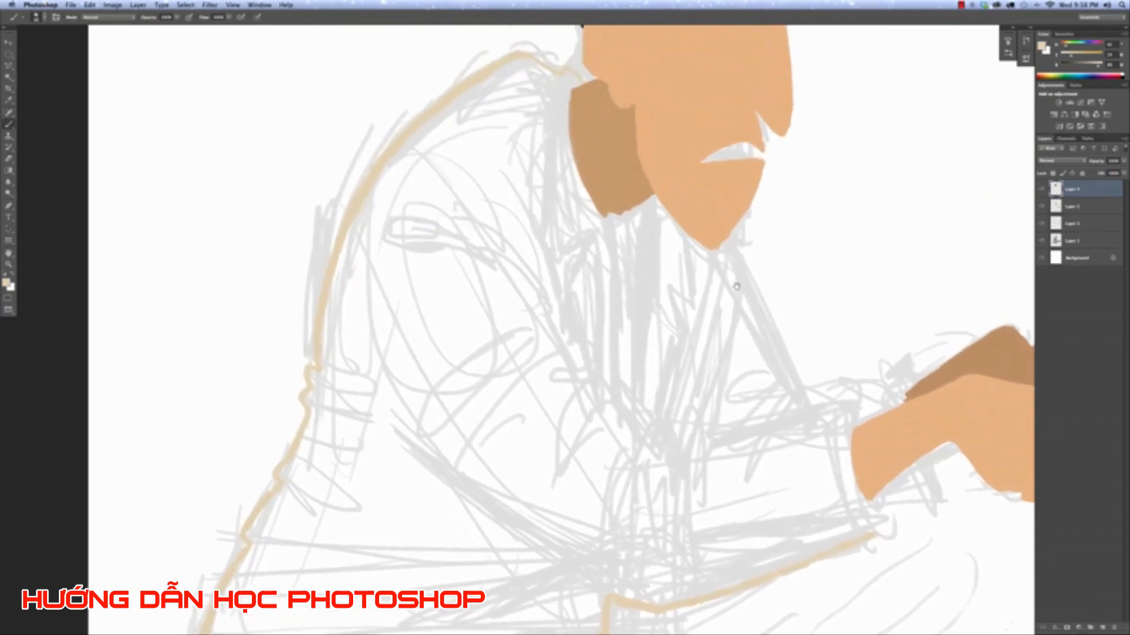
scroll(724, 167, "up", 3)
mouse_move(758, 355)
left_mouse_down()
mouse_move(731, 310)
mouse_move(739, 365)
left_mouse_up()
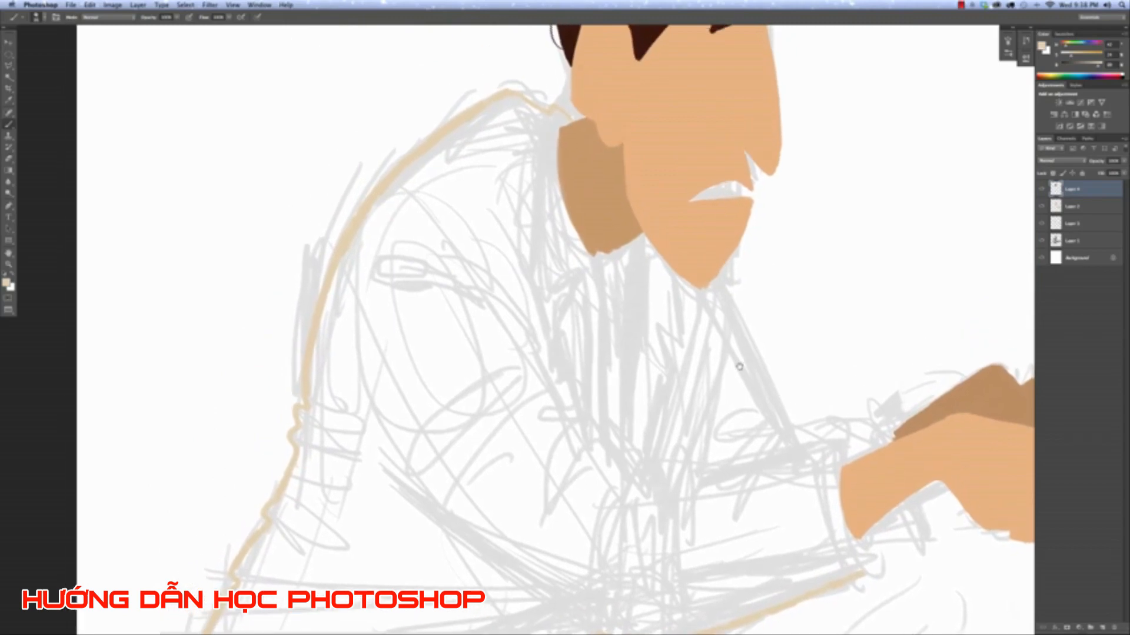
left_click(1042, 189)
left_click(1042, 189)
key("l")
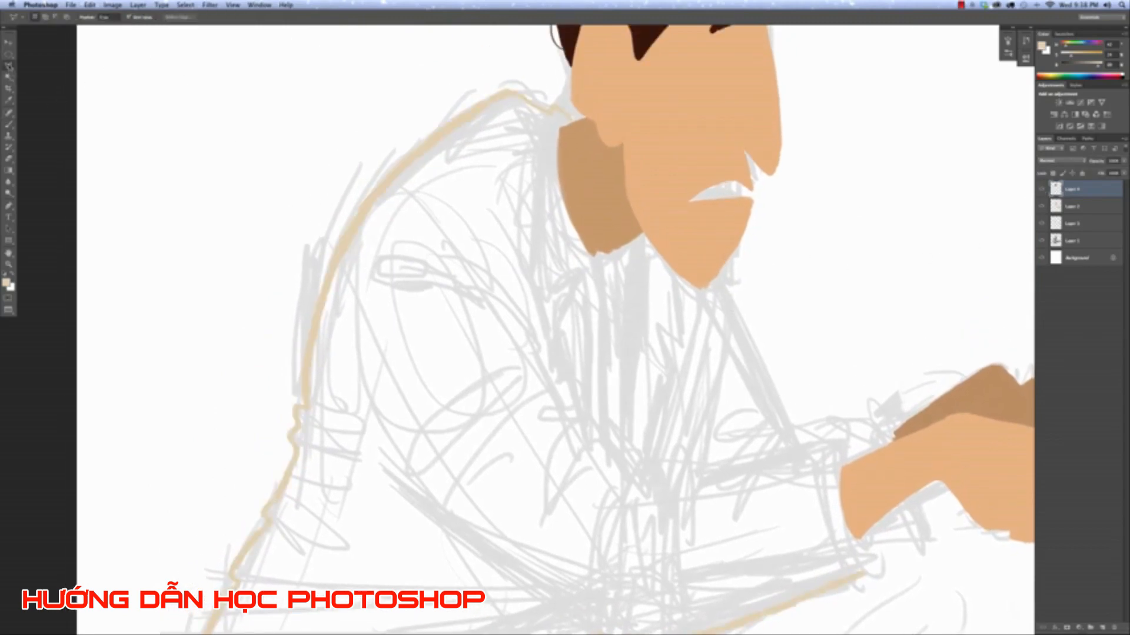
left_click(511, 66)
left_click(586, 109)
left_click(623, 152)
left_click(685, 344)
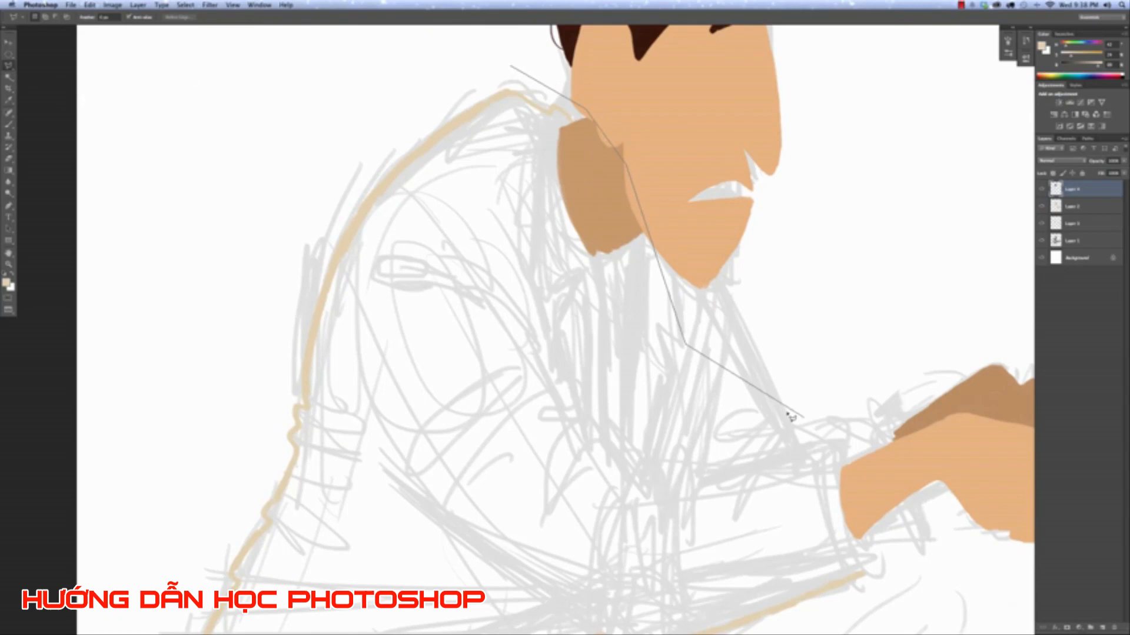
left_click(925, 572)
left_click(897, 624)
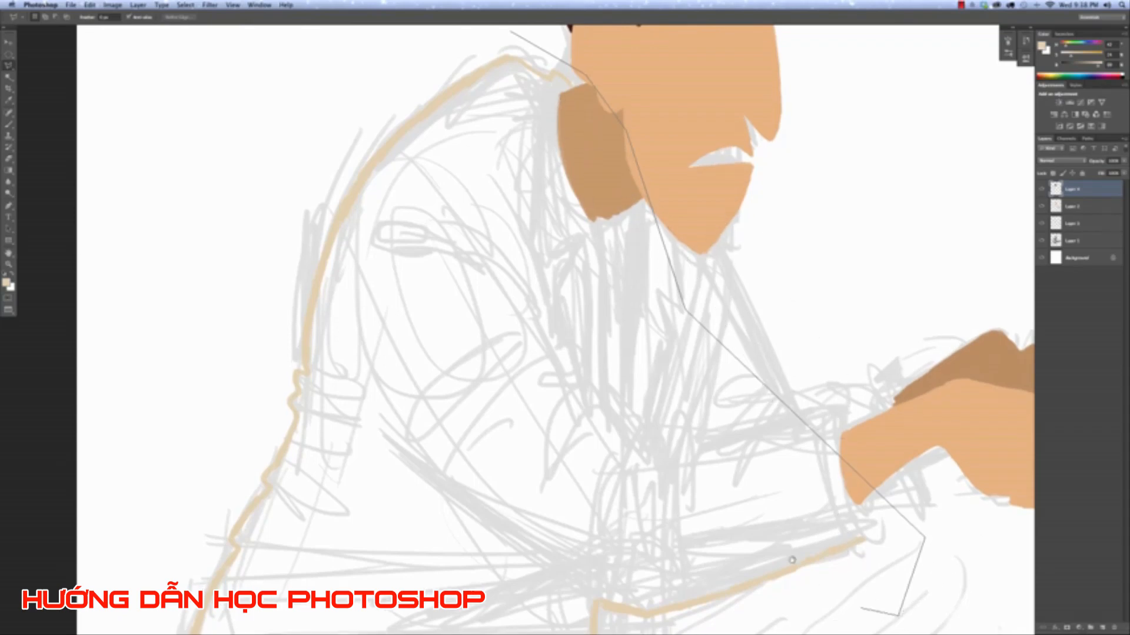
scroll(824, 432, "down", 10)
scroll(824, 432, "left", 3)
left_click(732, 512)
left_click(541, 544)
left_click(294, 526)
left_click(234, 488)
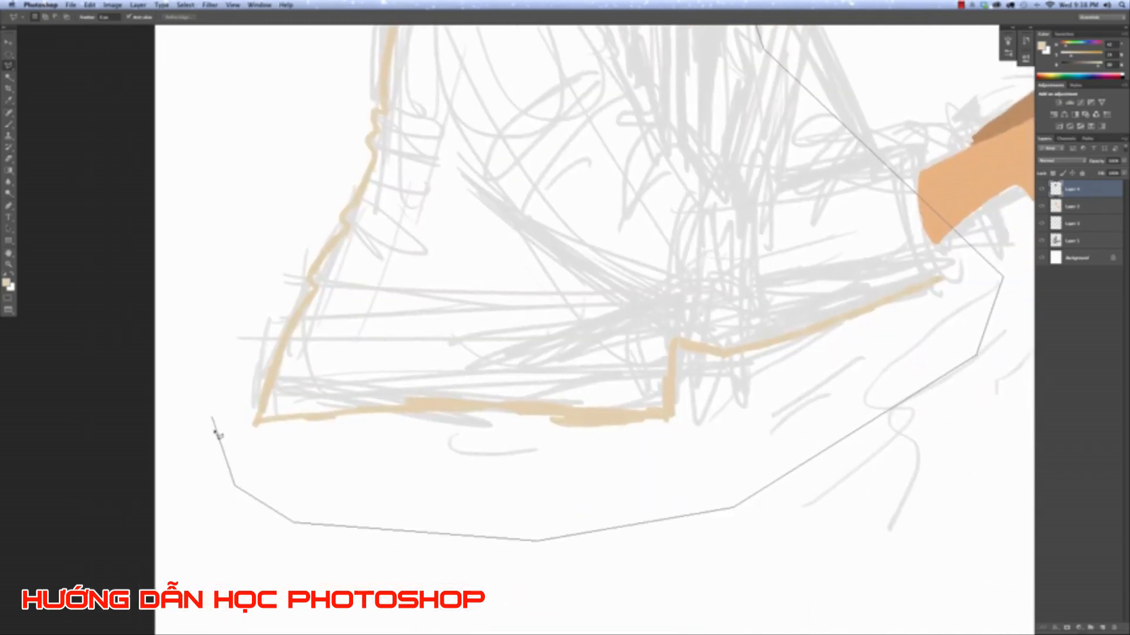
left_click(212, 400)
left_click(234, 300)
double_click(303, 119)
scroll(375, 80, "up", 10)
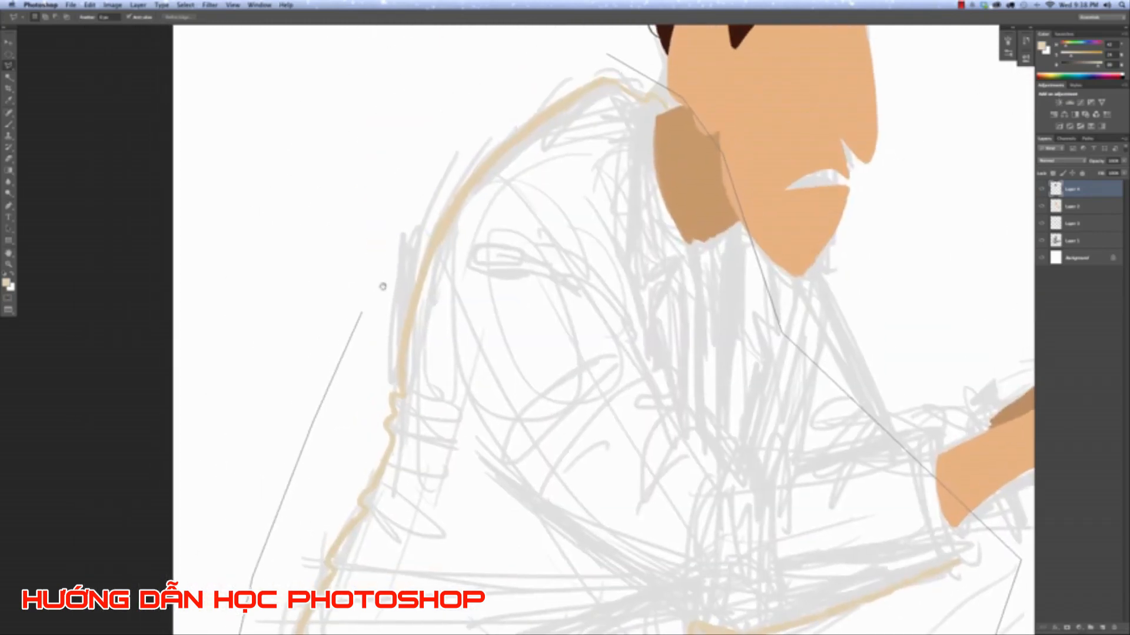
left_click(454, 125)
left_click(547, 53)
left_click(605, 57)
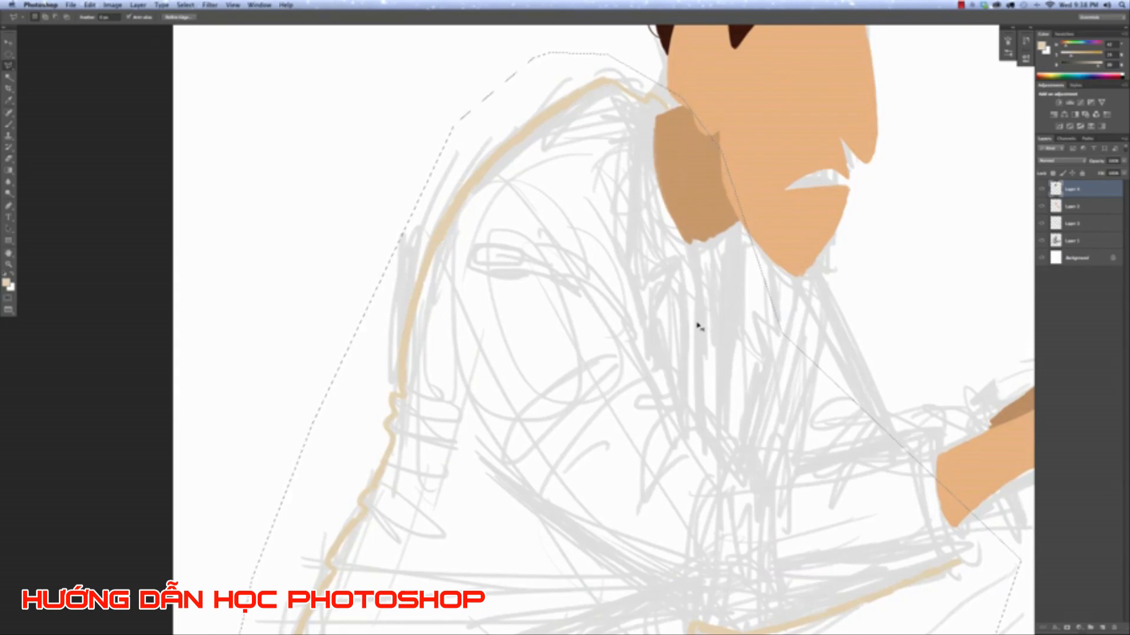
key("Delete")
key("ctrl+d")
key("ctrl+z")
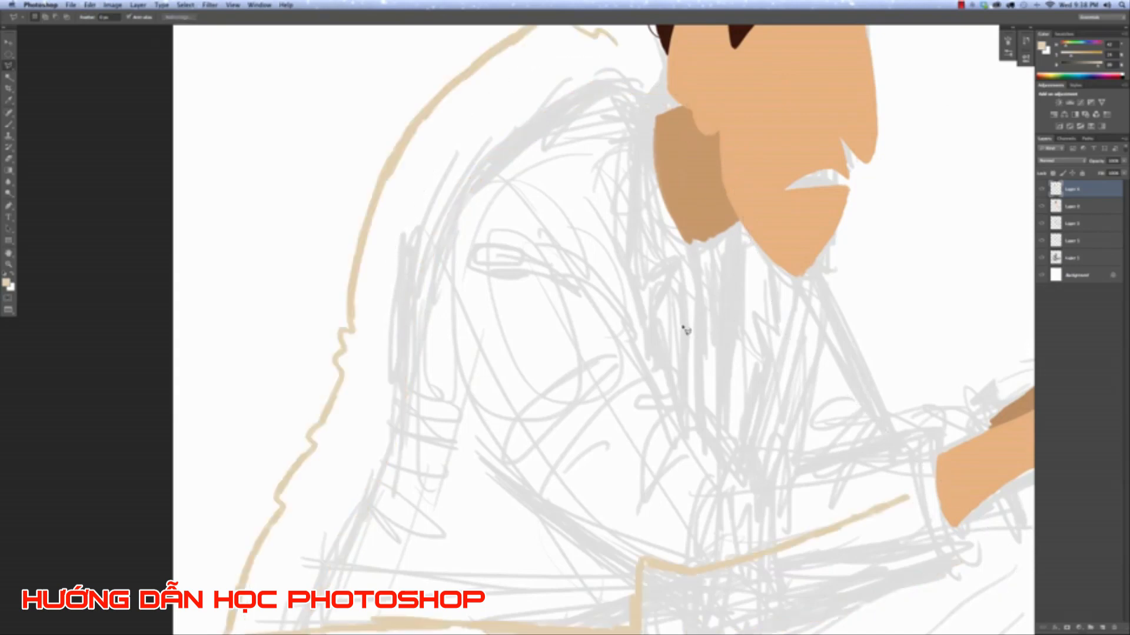
Place the outline layer beneath the skin layers, directly above Layer 1, and move the outline back into line with the sketched jacket.
left_click_drag(1097, 187, 1084, 248)
left_click(8, 43)
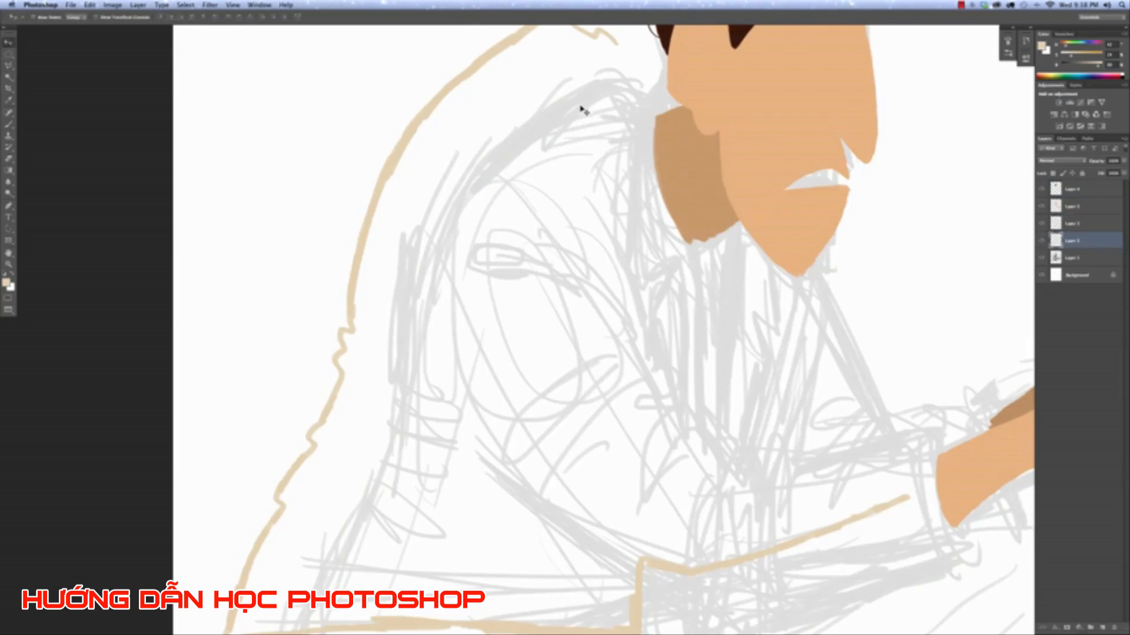
left_click_drag(580, 109, 626, 177)
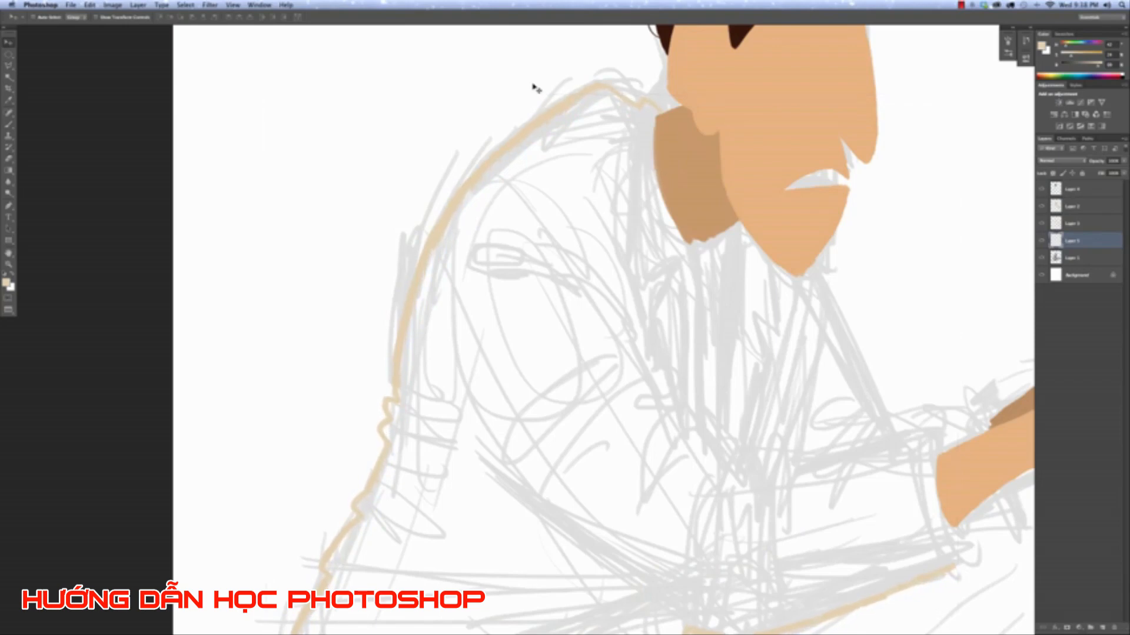
Hide the two skin layers to reveal the sketch, keeping the jacket outline layer active for the Brush.
left_click(1043, 240)
left_click(1043, 241)
key("b")
left_click(1042, 223)
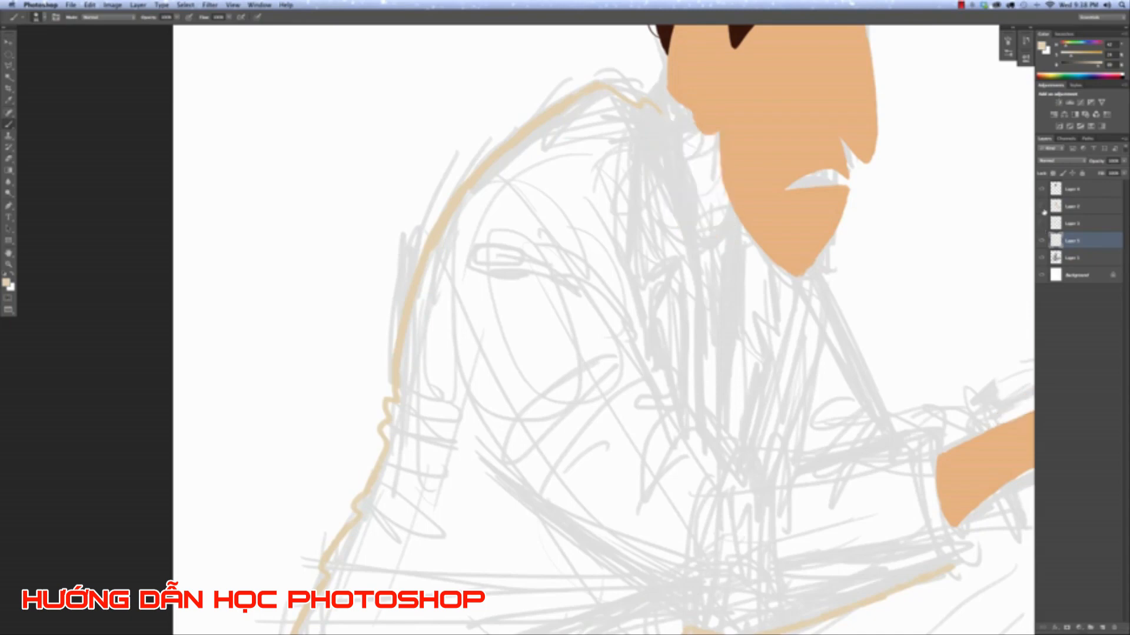
left_click(1042, 206)
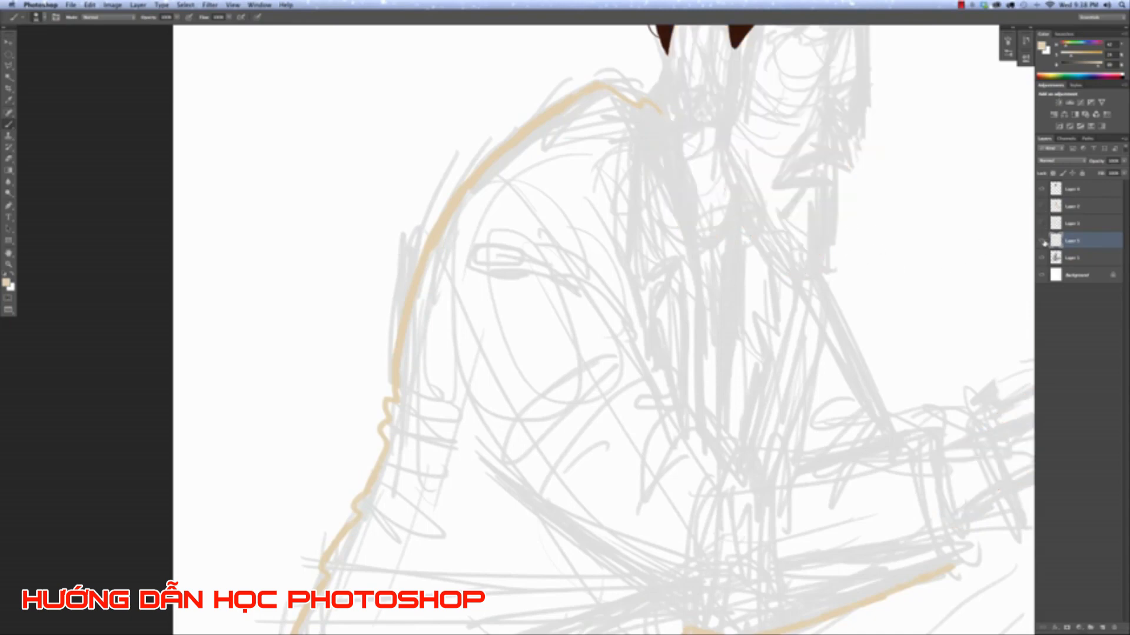
Close the beige outline by painting along the collar, down the chest and around the sleeve cuff.
mouse_move(659, 109)
left_mouse_down()
mouse_move(733, 158)
mouse_move(790, 235)
mouse_move(867, 406)
mouse_move(664, 221)
left_mouse_up()
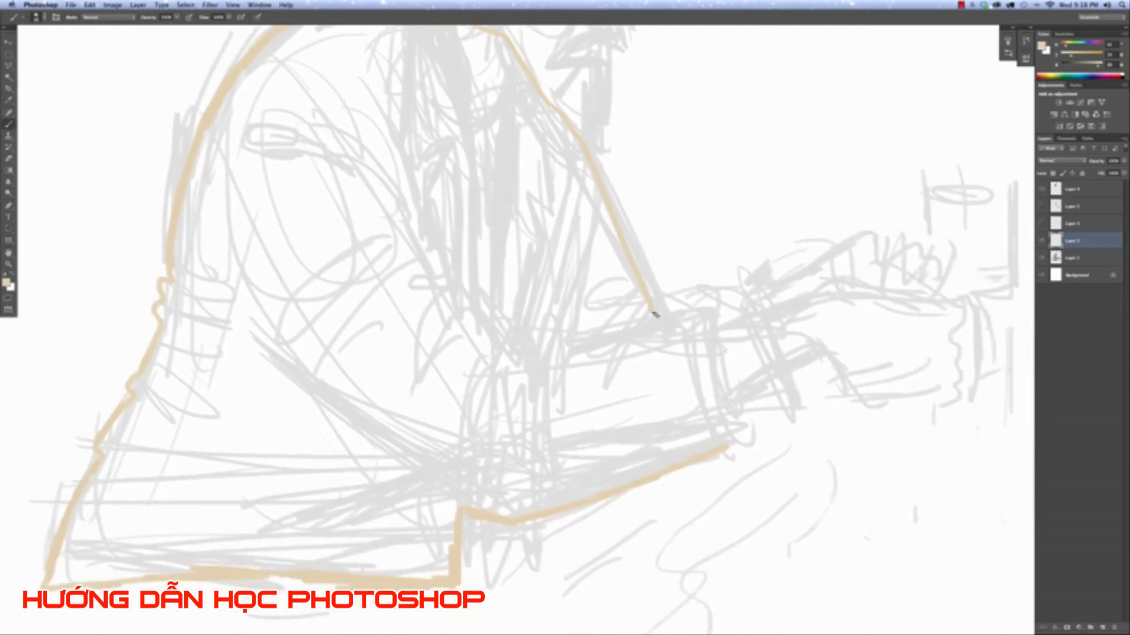
mouse_move(653, 313)
left_mouse_down()
mouse_move(699, 299)
mouse_move(648, 300)
mouse_move(660, 319)
mouse_move(678, 314)
mouse_move(662, 322)
mouse_move(711, 306)
mouse_move(713, 394)
mouse_move(735, 439)
left_mouse_up()
key("super+z")
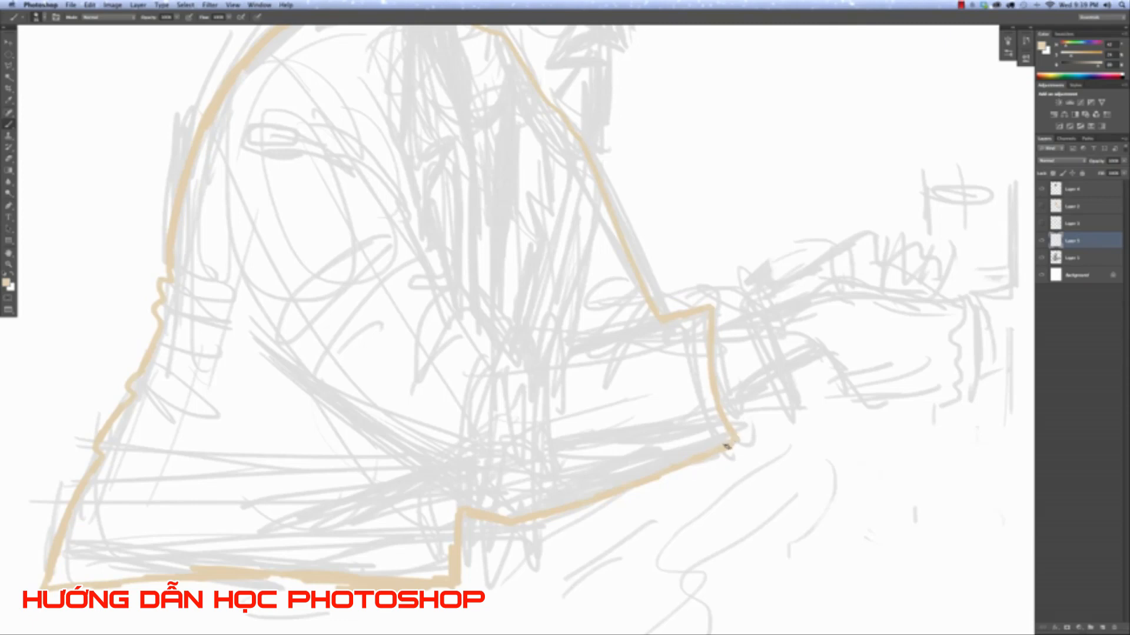
Select the inside of the jacket outline with the Magic Wand, expand the selection, fill it with beige and deselect.
left_click_drag(280, 209, 341, 314)
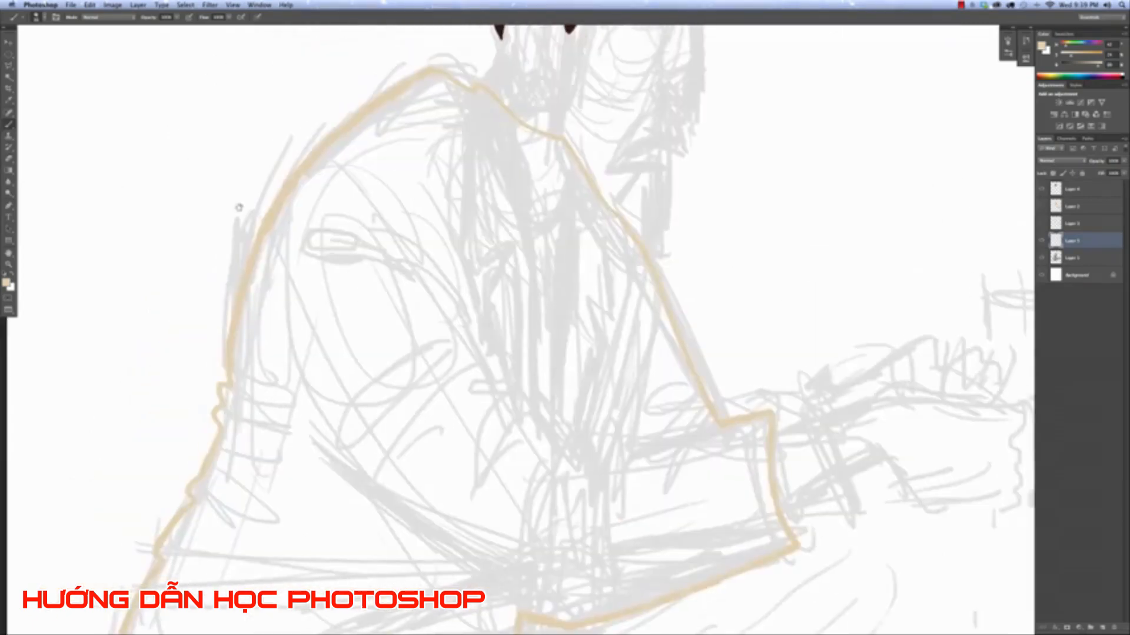
left_click(9, 77)
left_click(538, 286)
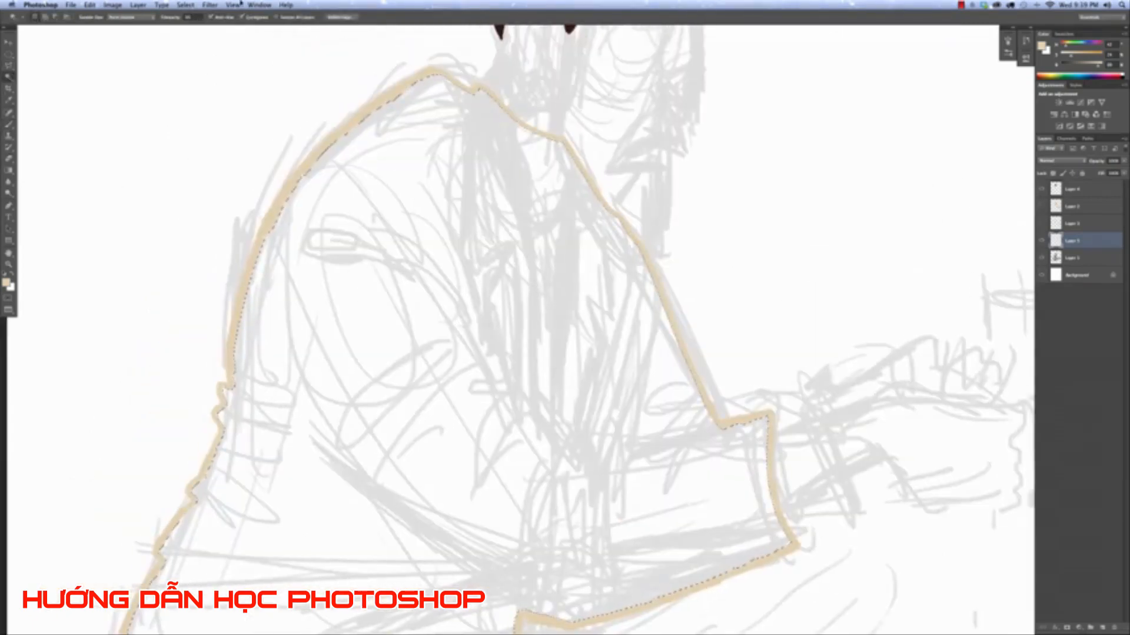
left_click(185, 5)
mouse_move(212, 116)
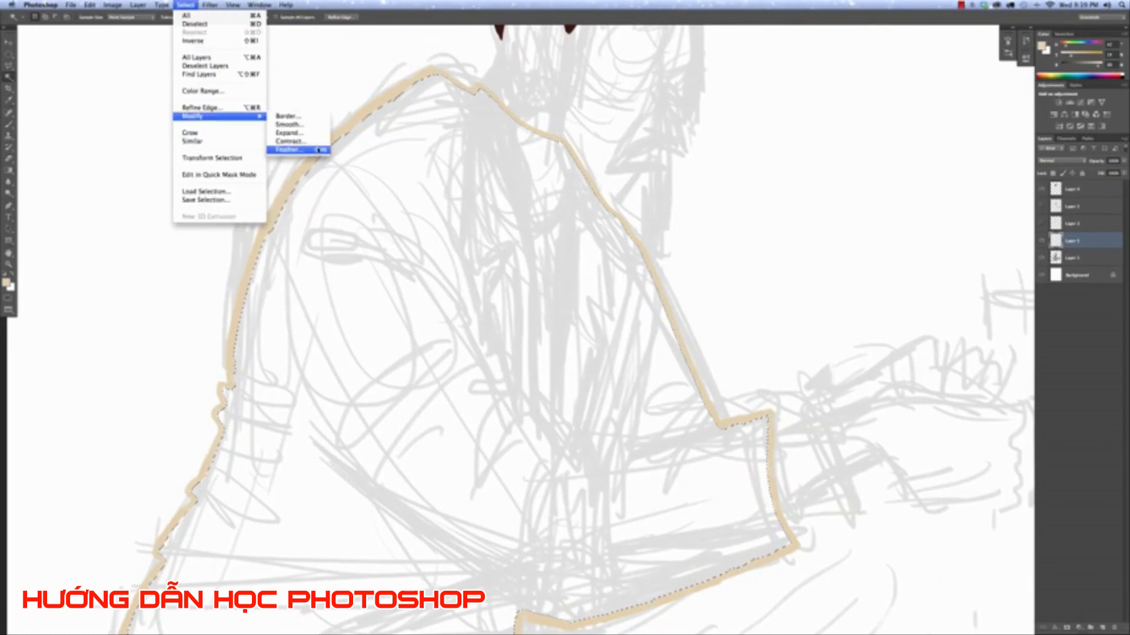
left_click(300, 135)
left_click(605, 286)
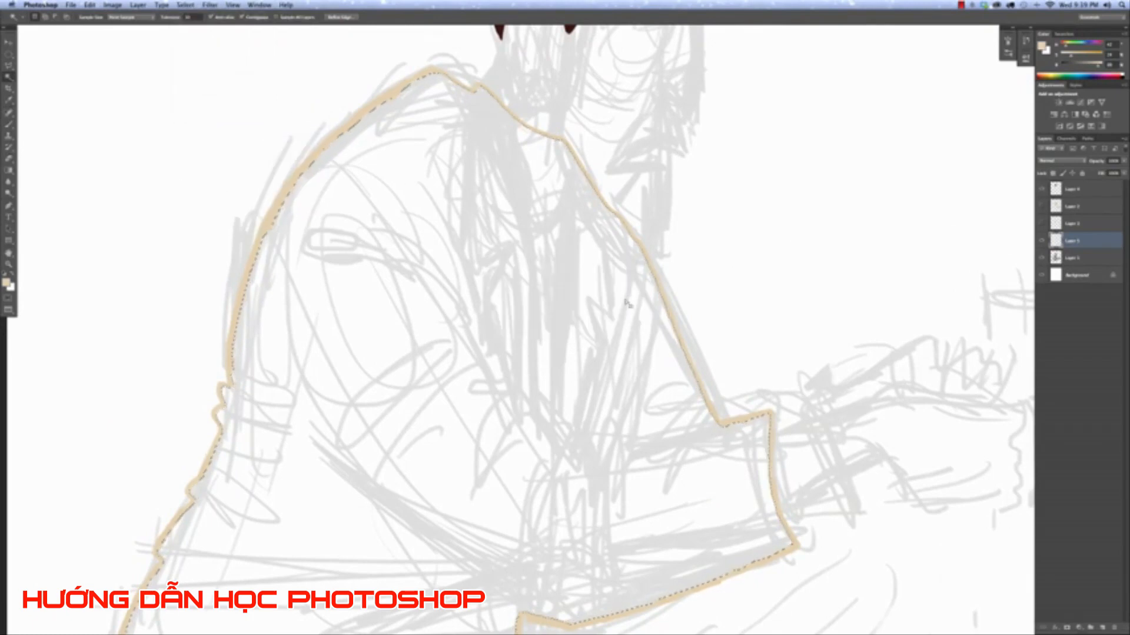
key("alt+BackSpace")
key("super+d")
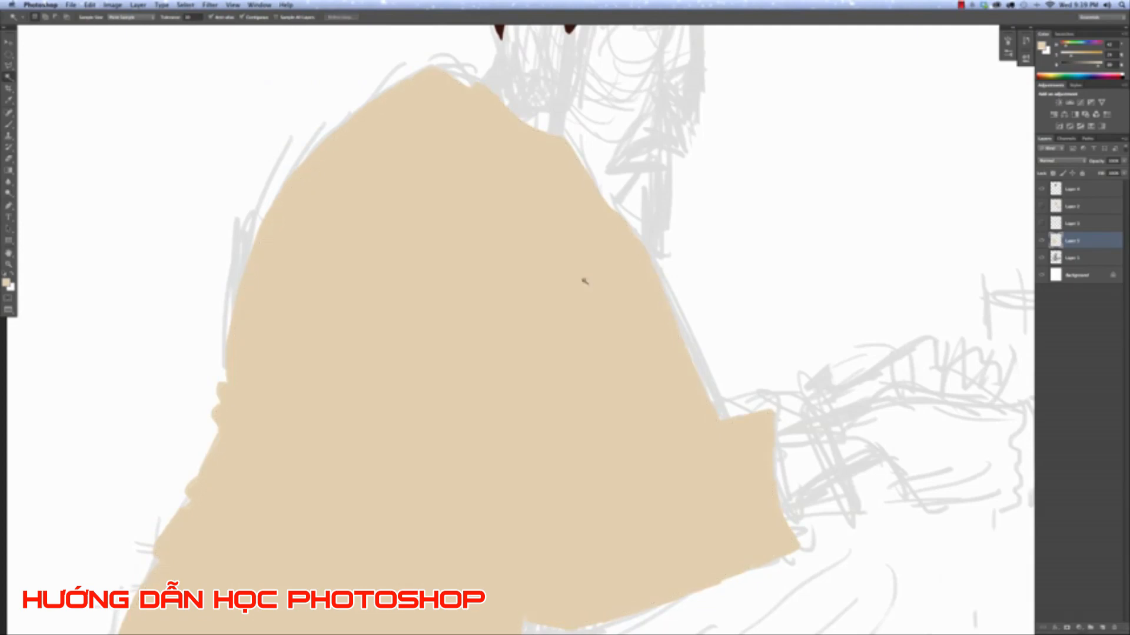
Show both skin layers again and check the whole figure with the hair and sketch layers switched off and on.
left_click_drag(781, 321, 736, 313)
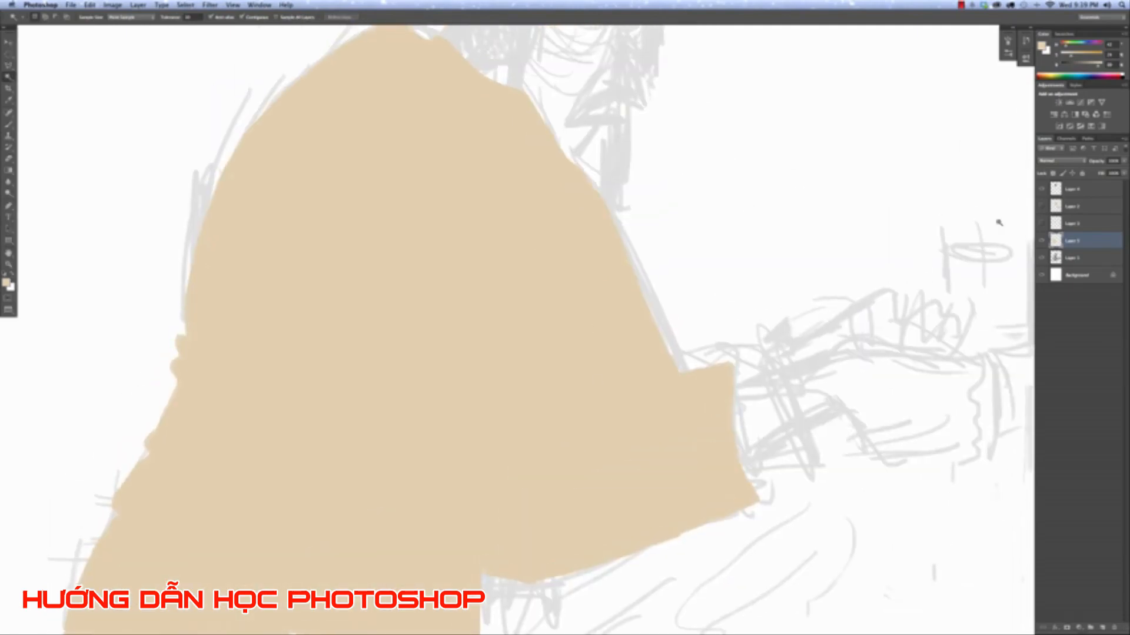
left_click(1041, 223)
left_click(1041, 206)
left_click(1042, 189)
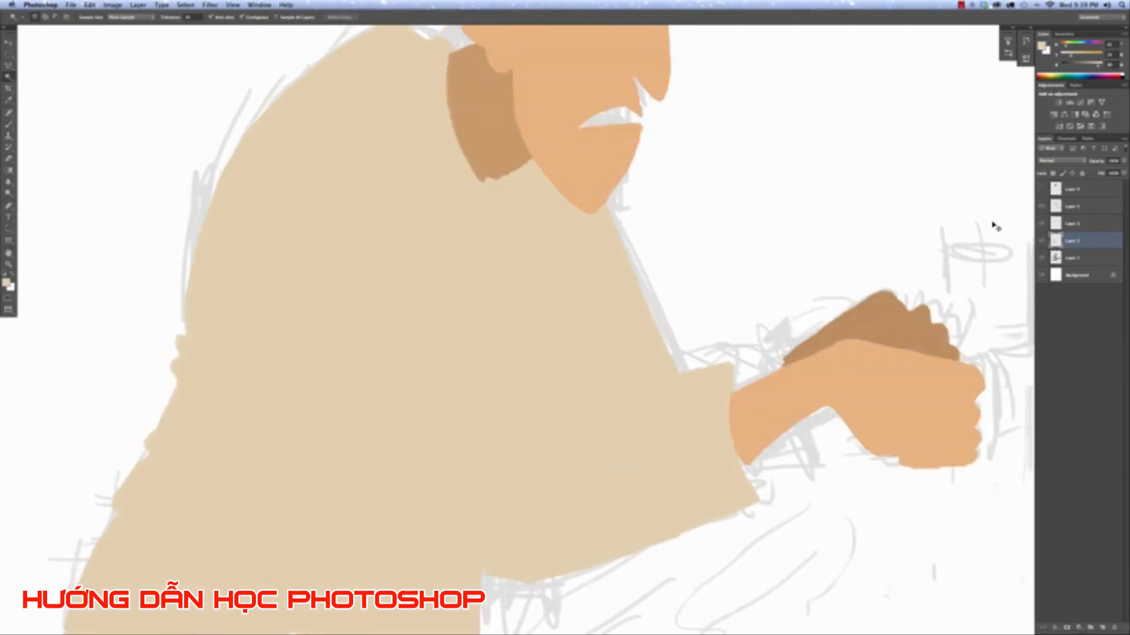
key("super+0")
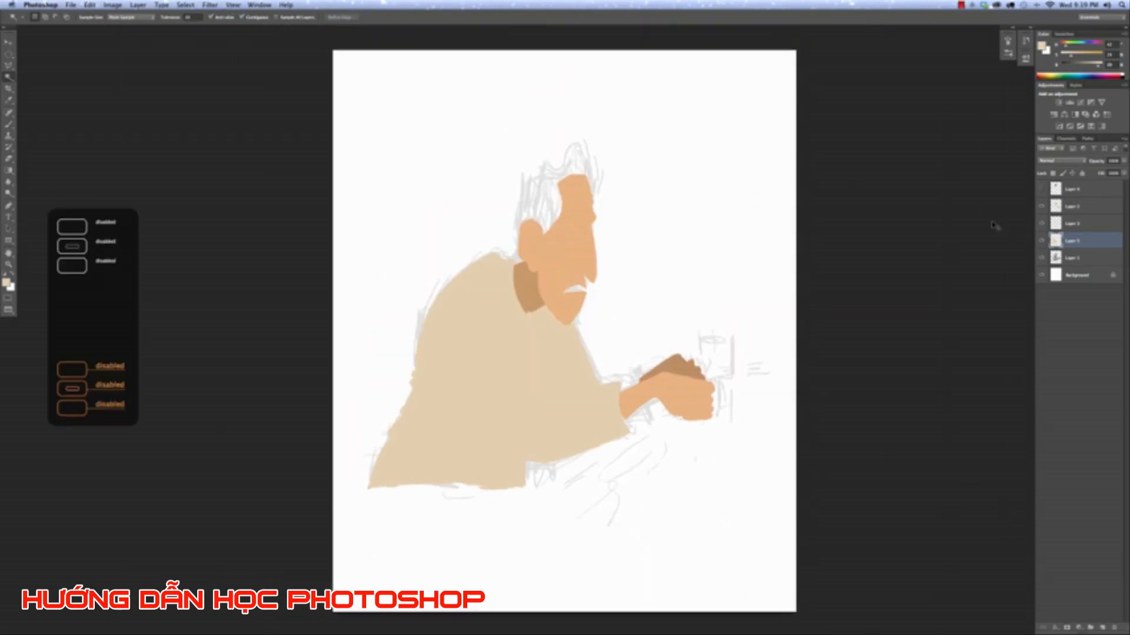
left_click(1041, 189)
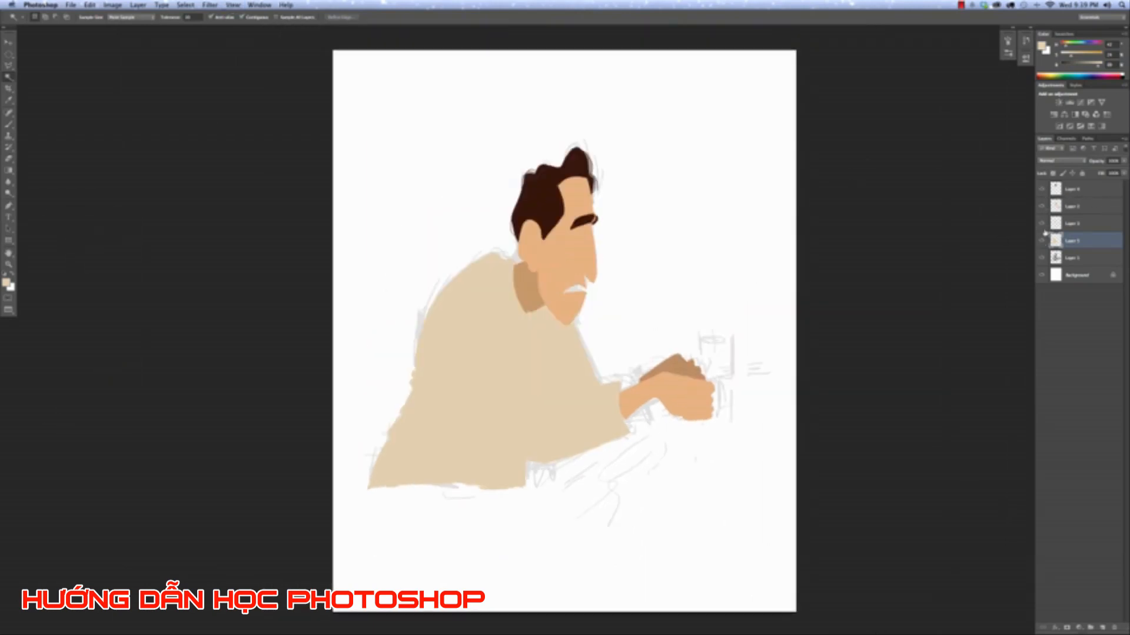
left_click(1041, 258)
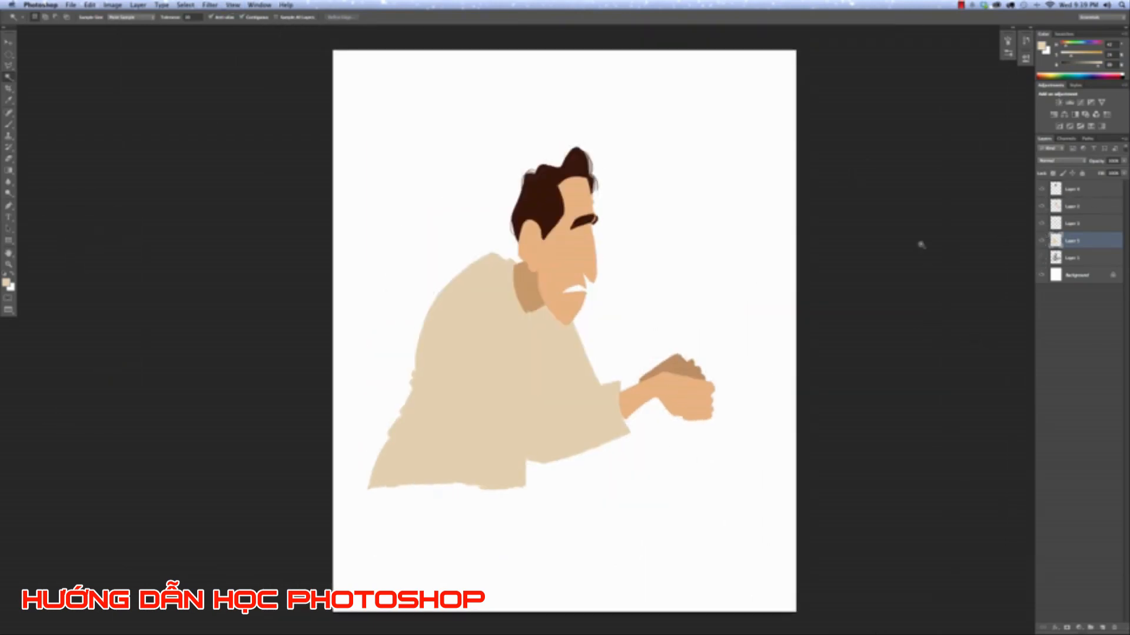
left_click(1042, 258)
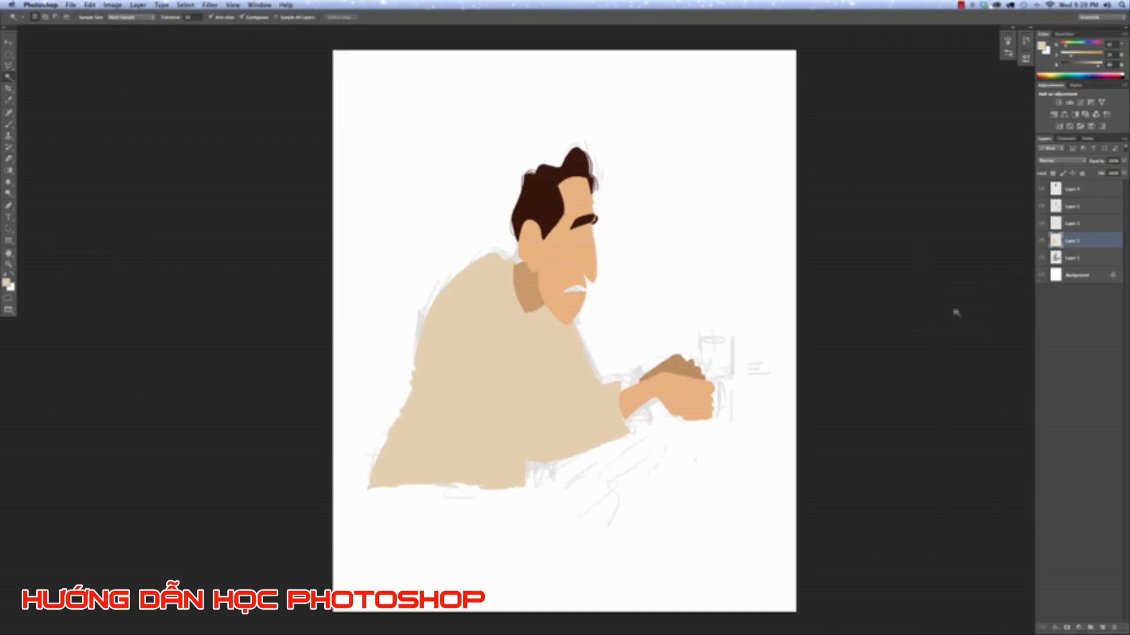
Erase the rough lower and back edges of the darker neck shape on its own layer for a cleaner outline.
key("super+plus")
key("super+plus")
key("super+plus")
key("super+plus")
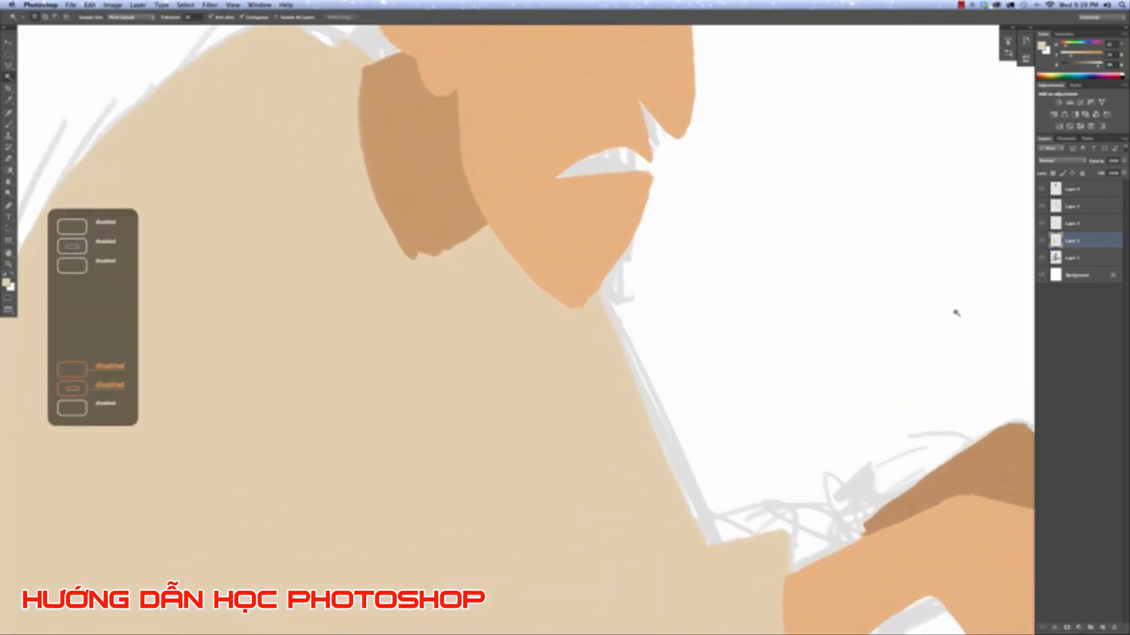
left_click_drag(591, 228, 654, 250)
left_click(9, 159)
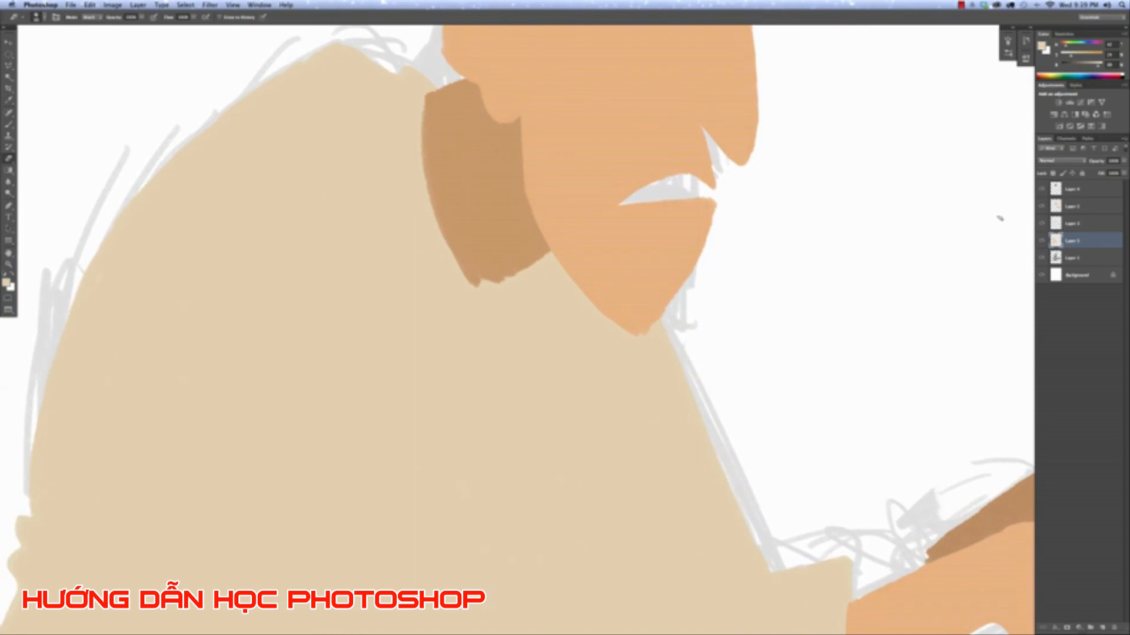
left_click(1089, 226)
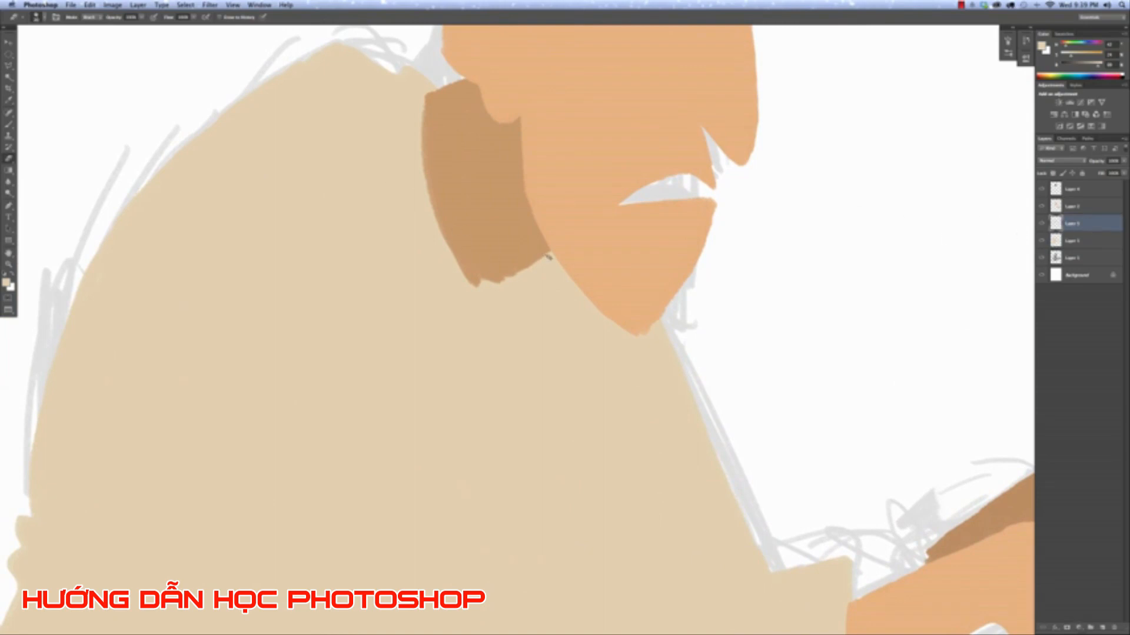
mouse_move(552, 253)
left_mouse_down()
mouse_move(546, 249)
mouse_move(495, 285)
mouse_move(469, 279)
mouse_move(512, 269)
mouse_move(478, 273)
left_mouse_up()
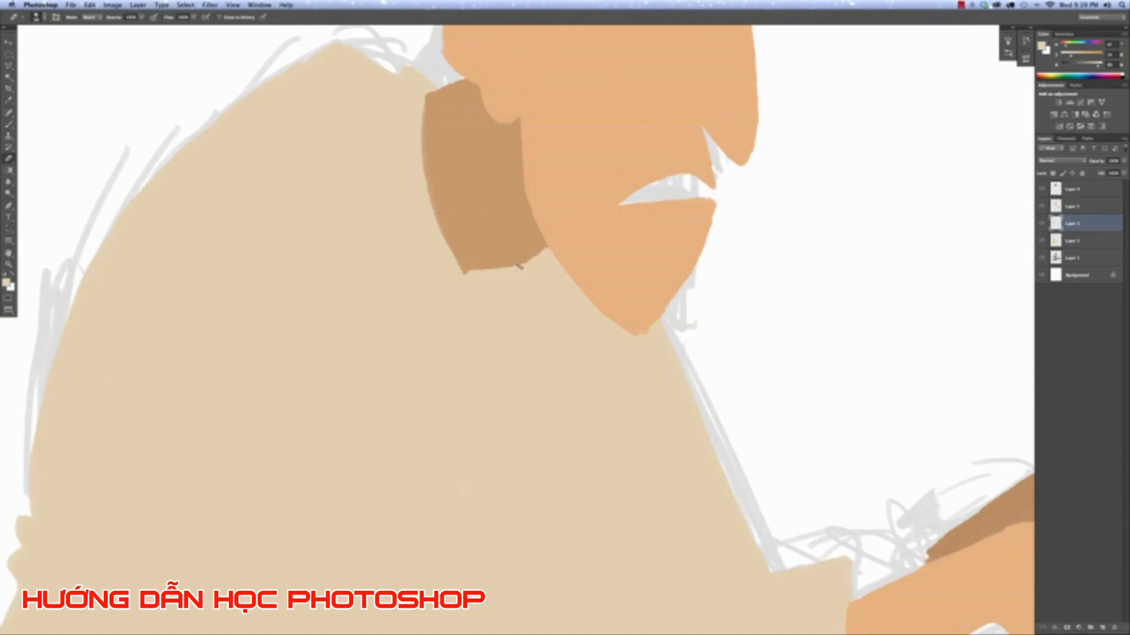
left_click_drag(538, 251, 515, 275)
mouse_move(440, 75)
left_mouse_down()
mouse_move(420, 117)
mouse_move(422, 168)
mouse_move(420, 110)
left_mouse_up()
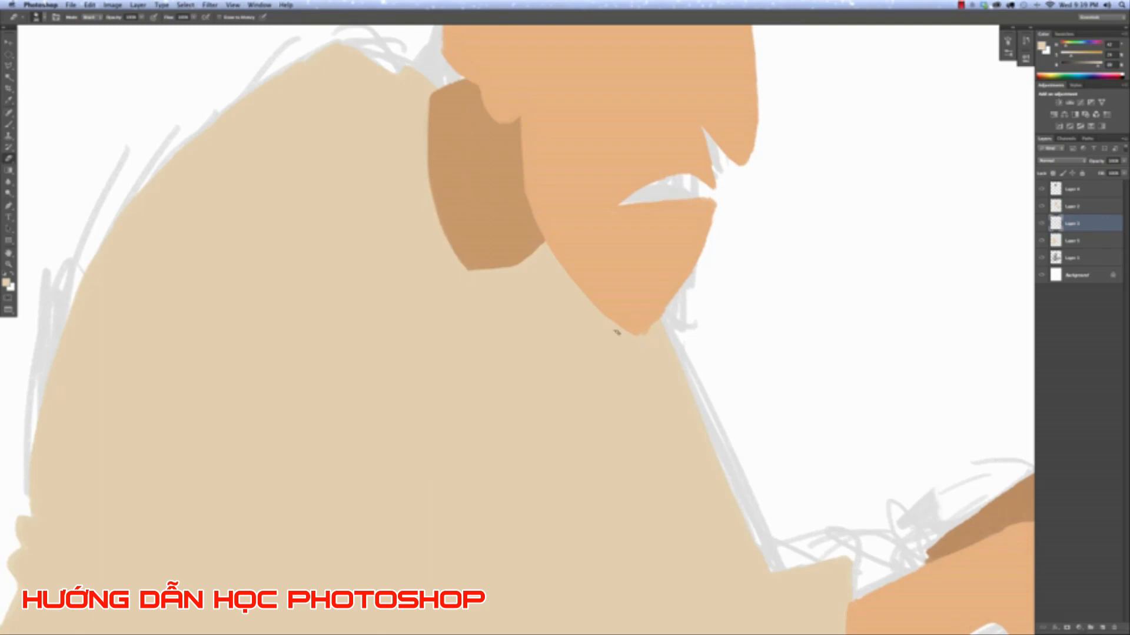
Switch to the face skin layer and erase along the underside of the chin to reshape its tip.
left_click(1085, 204)
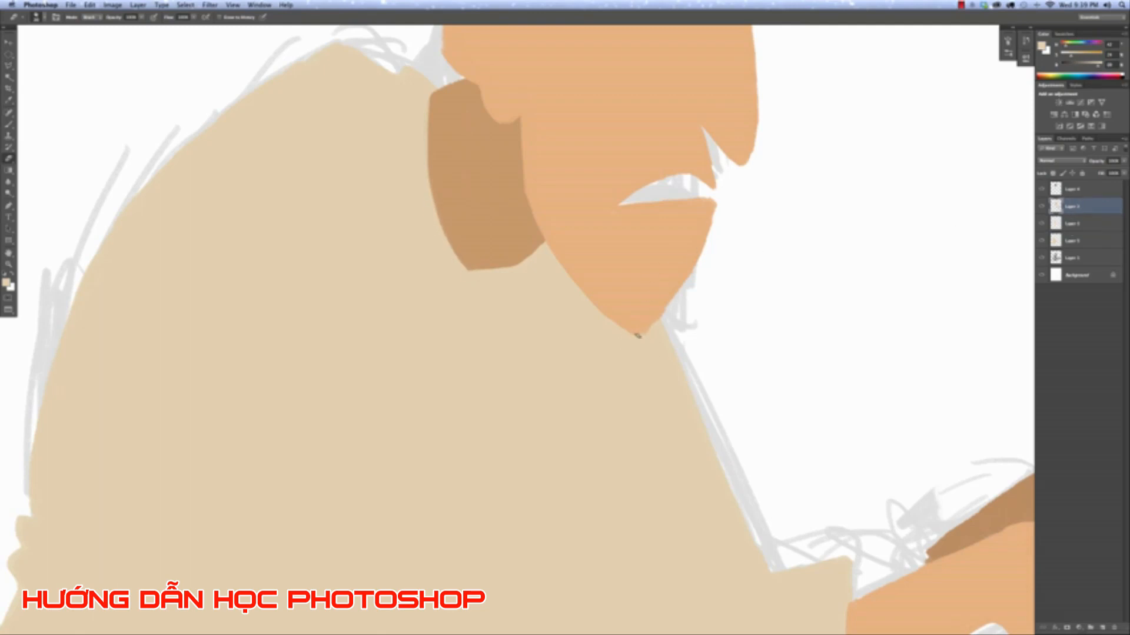
mouse_move(623, 336)
left_mouse_down()
mouse_move(615, 330)
mouse_move(657, 313)
left_mouse_up()
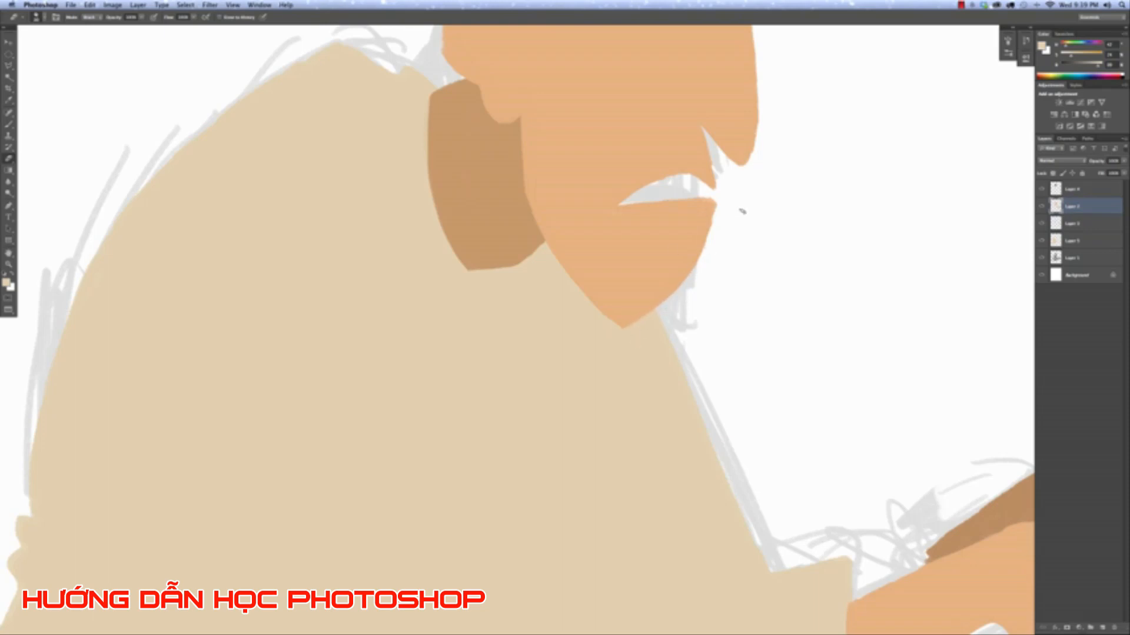
left_click_drag(691, 198, 695, 199)
scroll(599, 412, "up", 5)
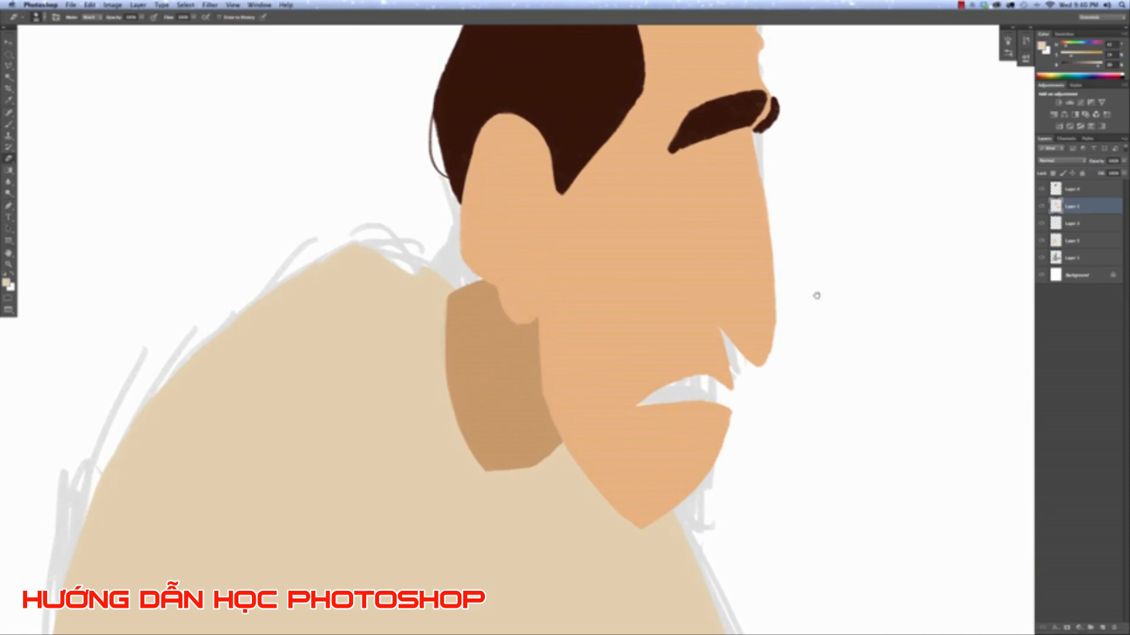
scroll(816, 296, "up", 2)
scroll(769, 290, "down", 7)
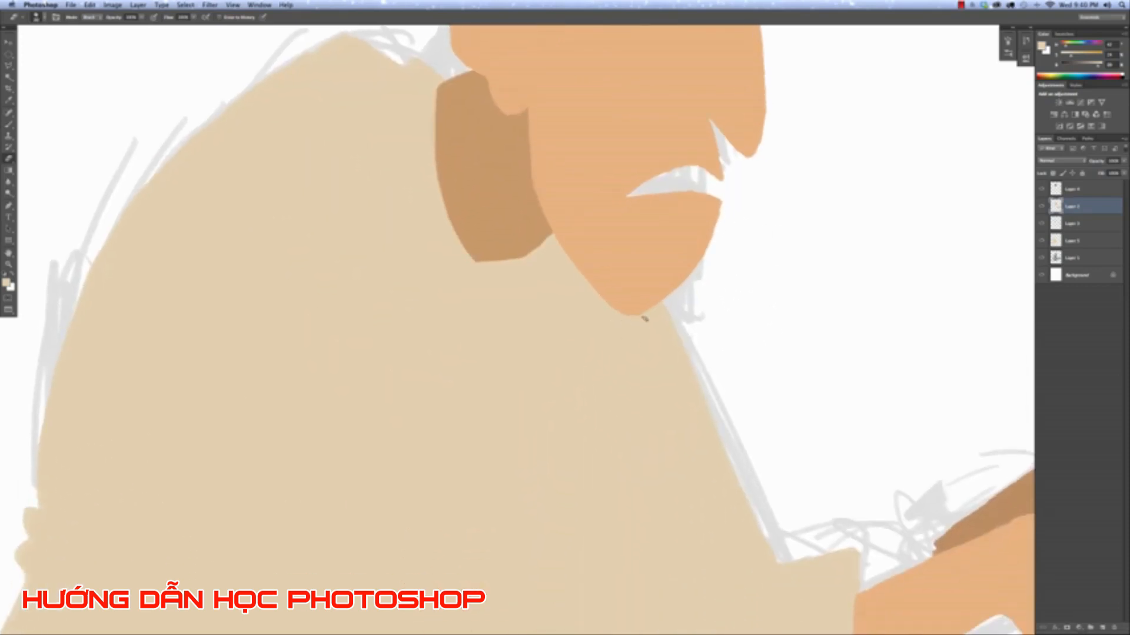
Trim the skin edge with the Eraser where the wrist meets the jacket cuff, checking it with the layer hidden and shown.
scroll(837, 432, "down", 10)
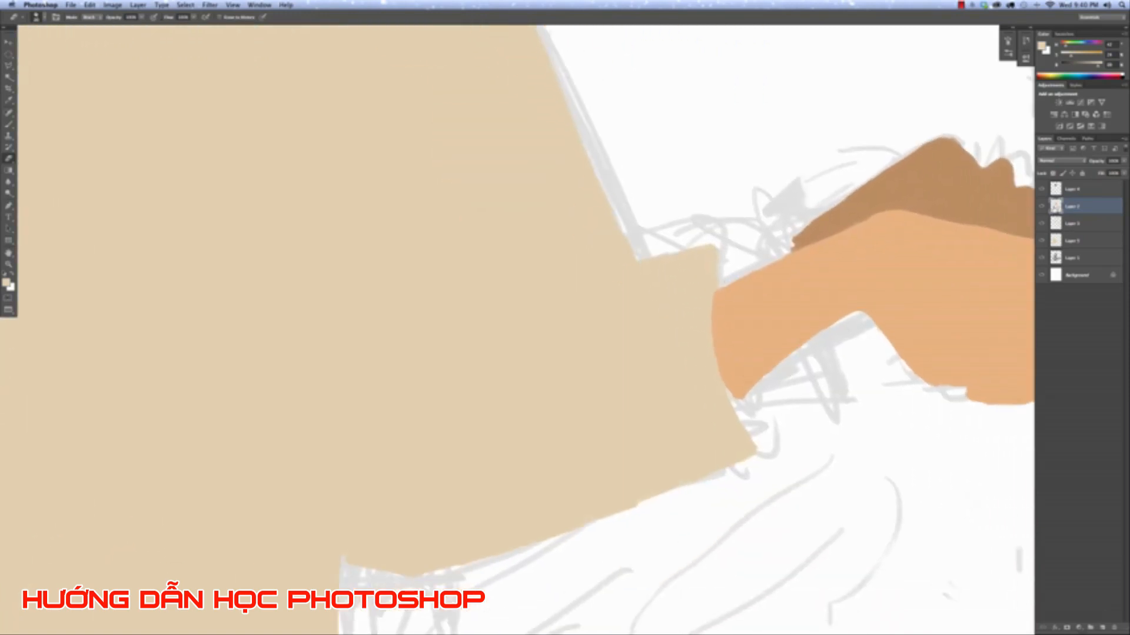
left_click(1041, 206)
left_click(1041, 206)
left_click_drag(711, 292, 712, 336)
left_click_drag(712, 291, 726, 394)
Sample the light skin colour and paint the wrist's lower corner with the Brush to close the gap at the cuff.
left_click(1042, 207)
left_click(1042, 207)
left_click(9, 124)
left_click(771, 305, "alt")
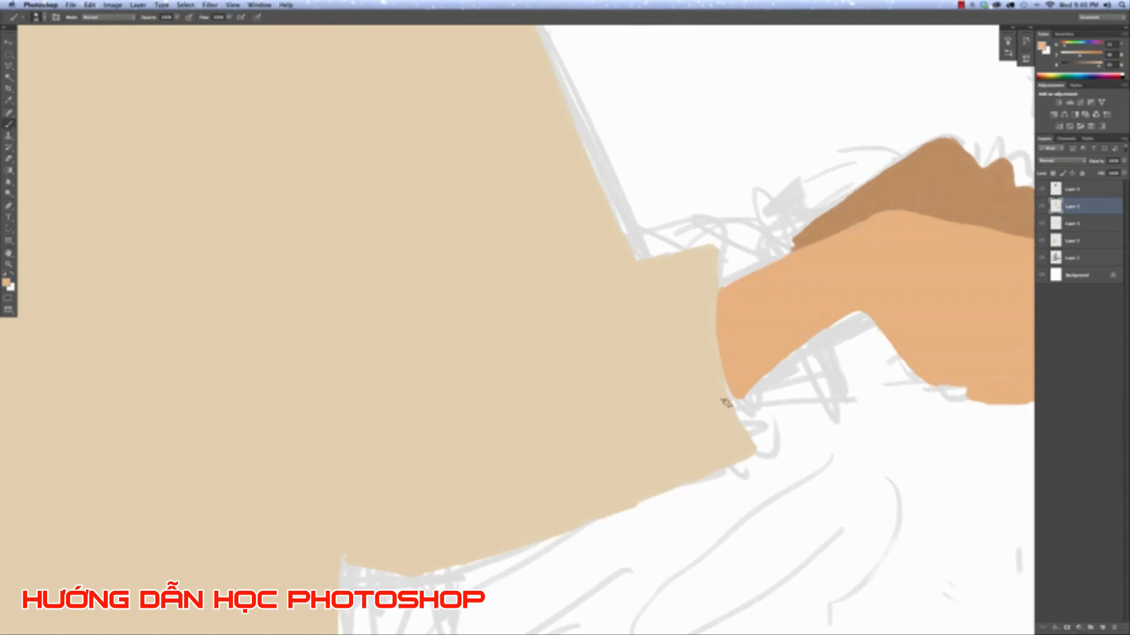
key("super+plus")
key("super+plus")
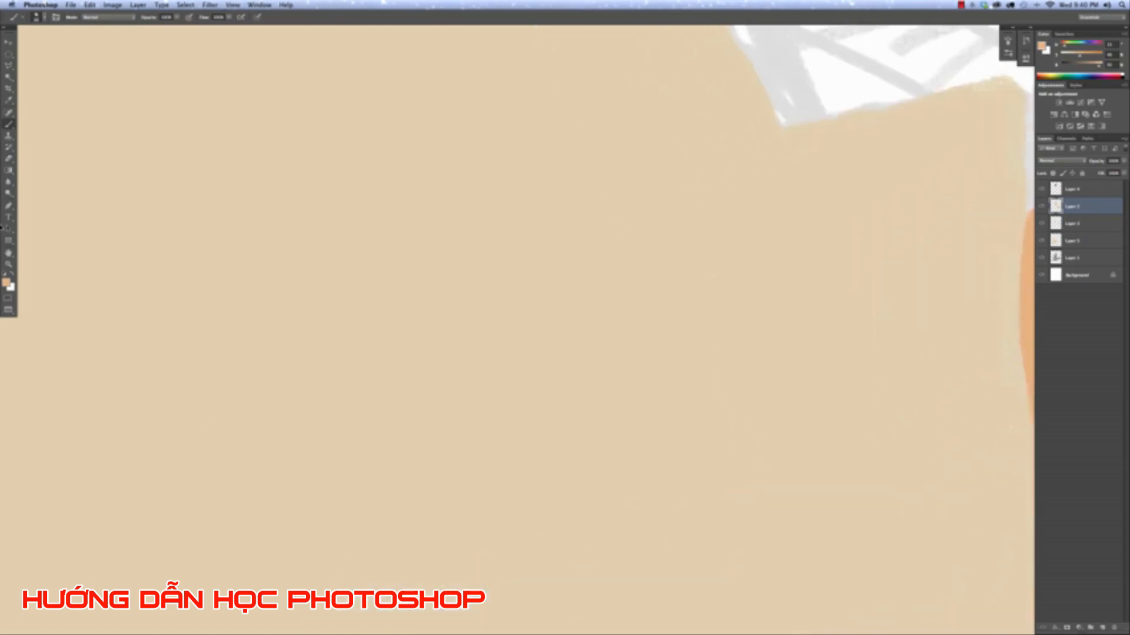
left_click_drag(721, 390, 178, 250)
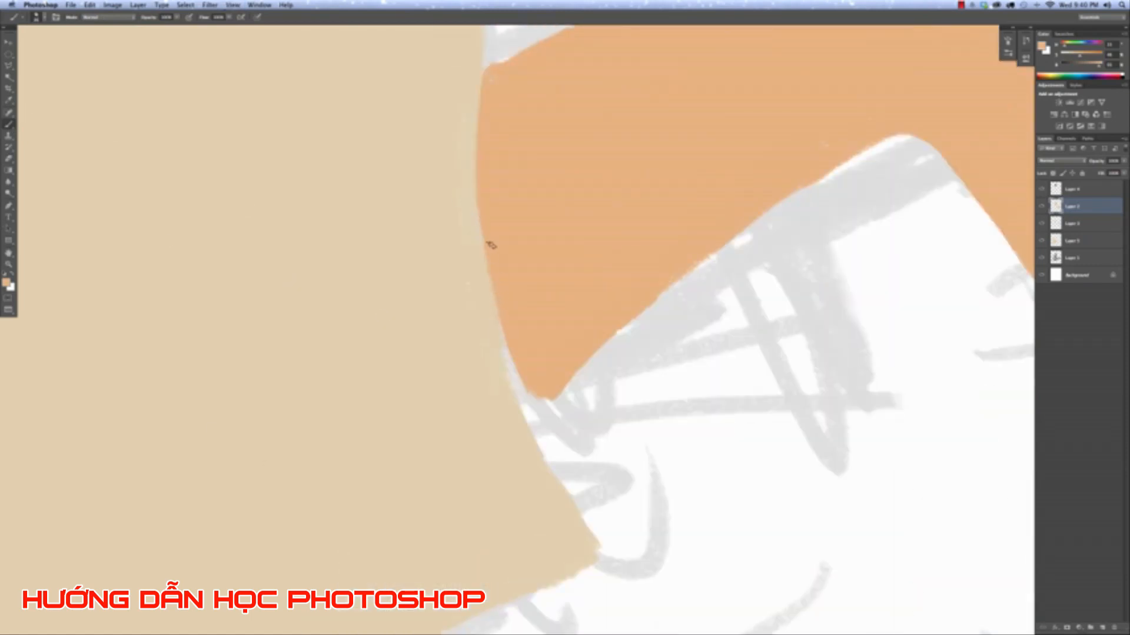
mouse_move(501, 311)
left_mouse_down()
mouse_move(504, 351)
mouse_move(494, 289)
mouse_move(512, 387)
mouse_move(541, 411)
mouse_move(525, 413)
mouse_move(556, 388)
mouse_move(519, 374)
mouse_move(526, 409)
mouse_move(531, 387)
left_mouse_up()
key("super+minus")
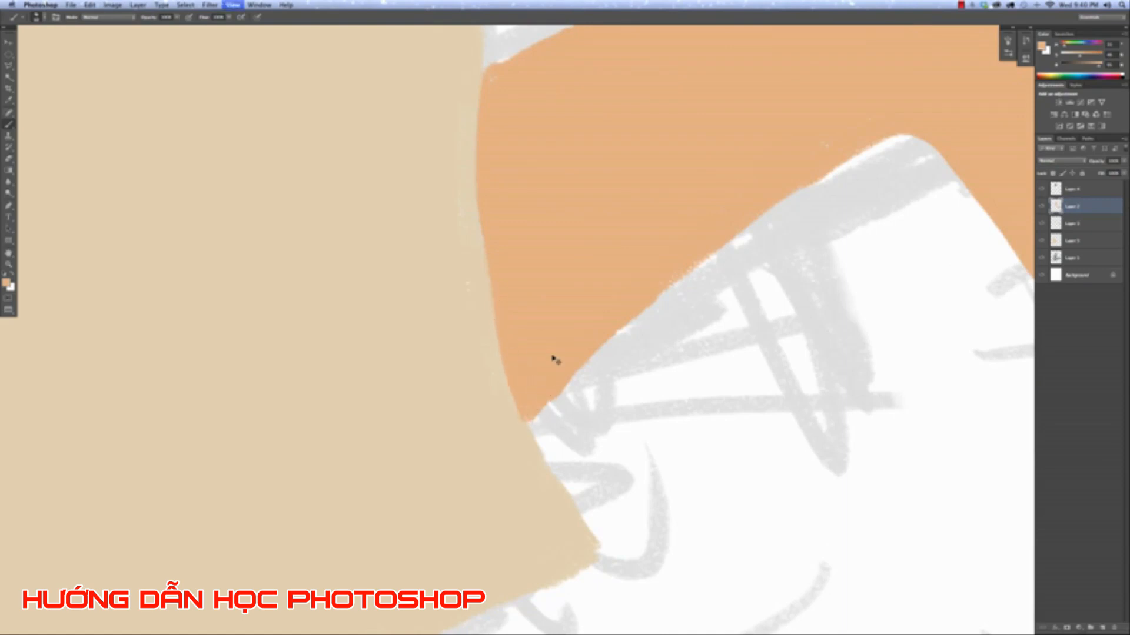
key("super+minus")
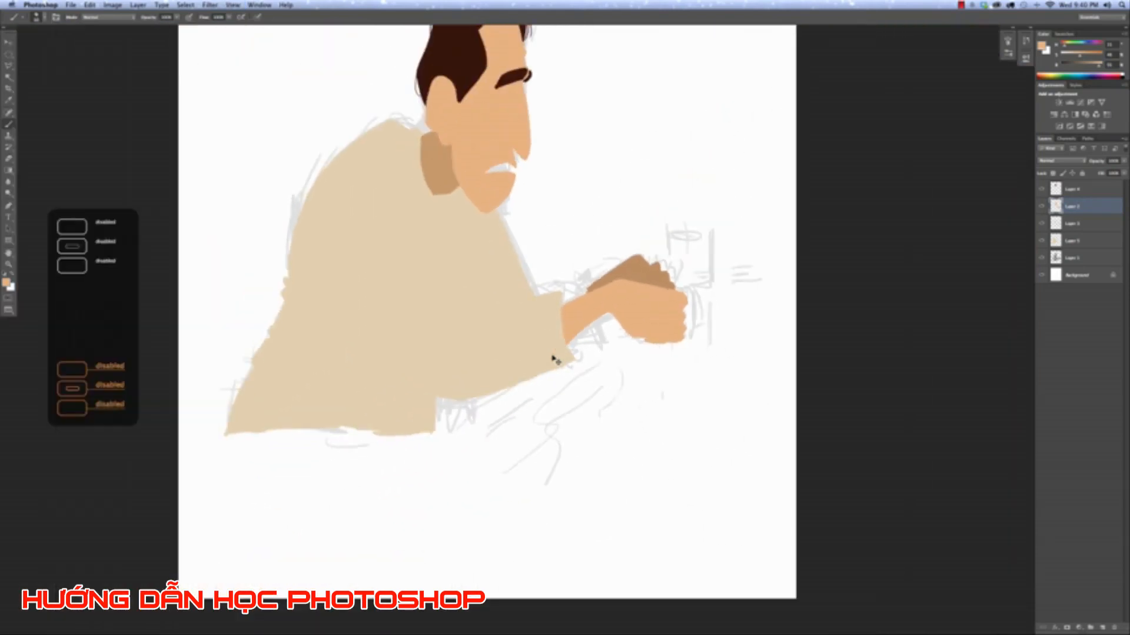
Check the whole figure by switching the dark skin, jacket and light skin layers off and on in turn.
left_click_drag(512, 121, 548, 227)
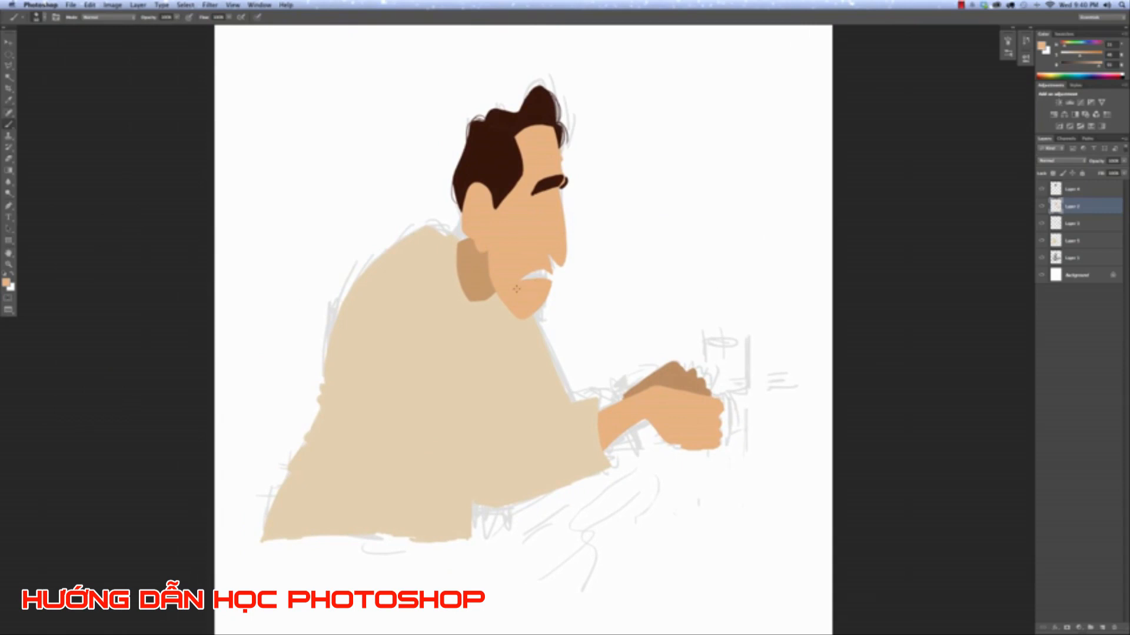
key("super+plus")
key("super+plus")
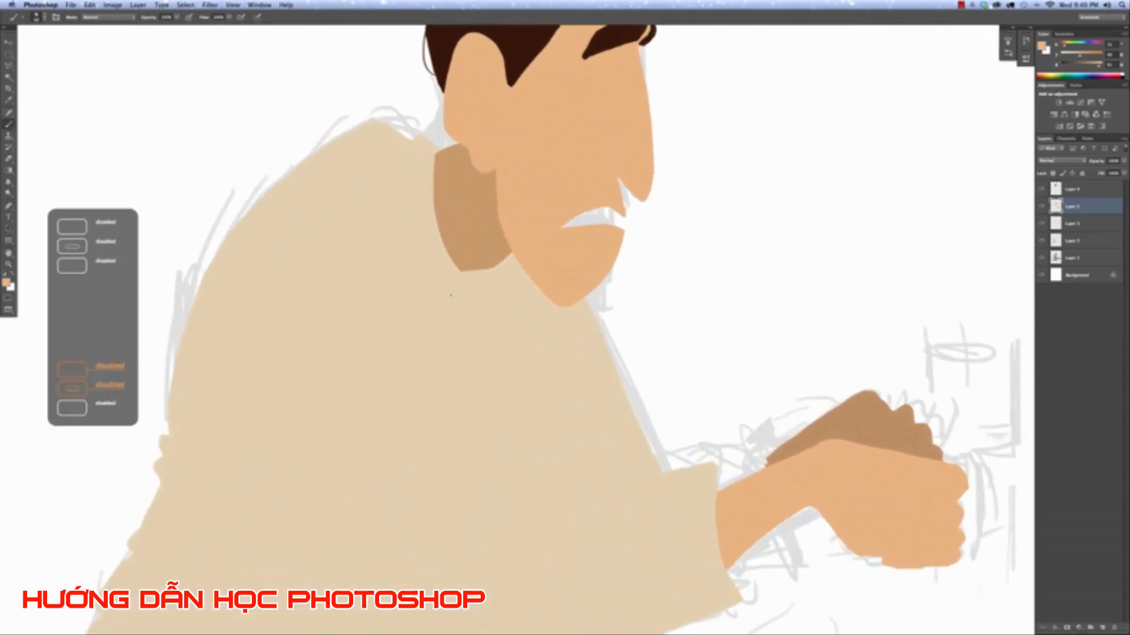
left_click_drag(747, 99, 733, 201)
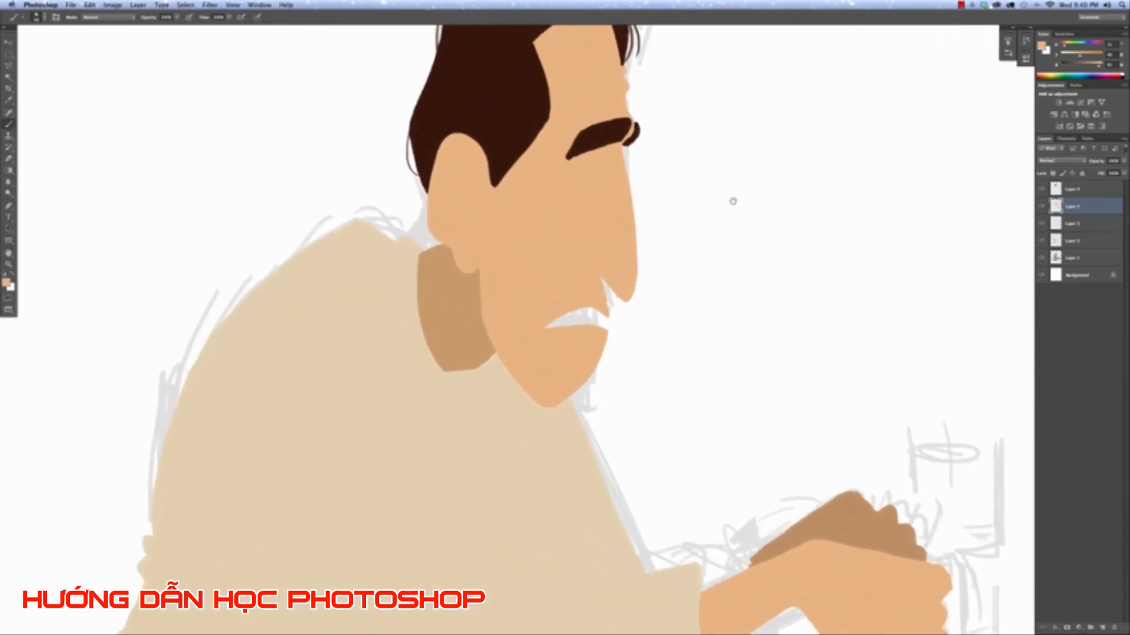
left_click(1043, 223)
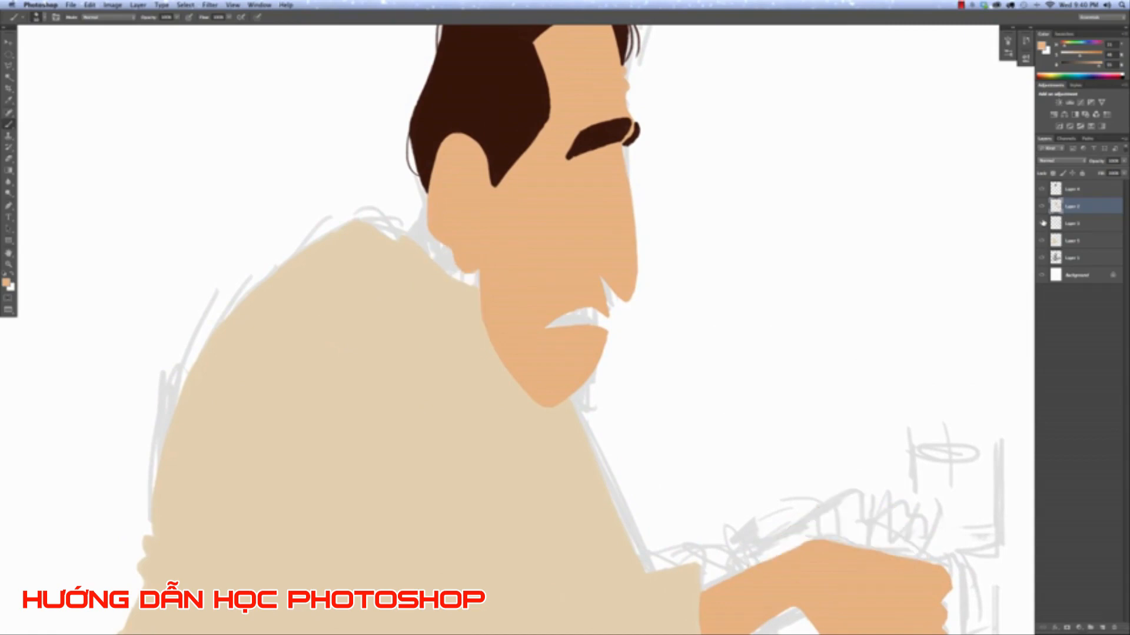
left_click(1043, 223)
left_click(1043, 241)
left_click(1042, 240)
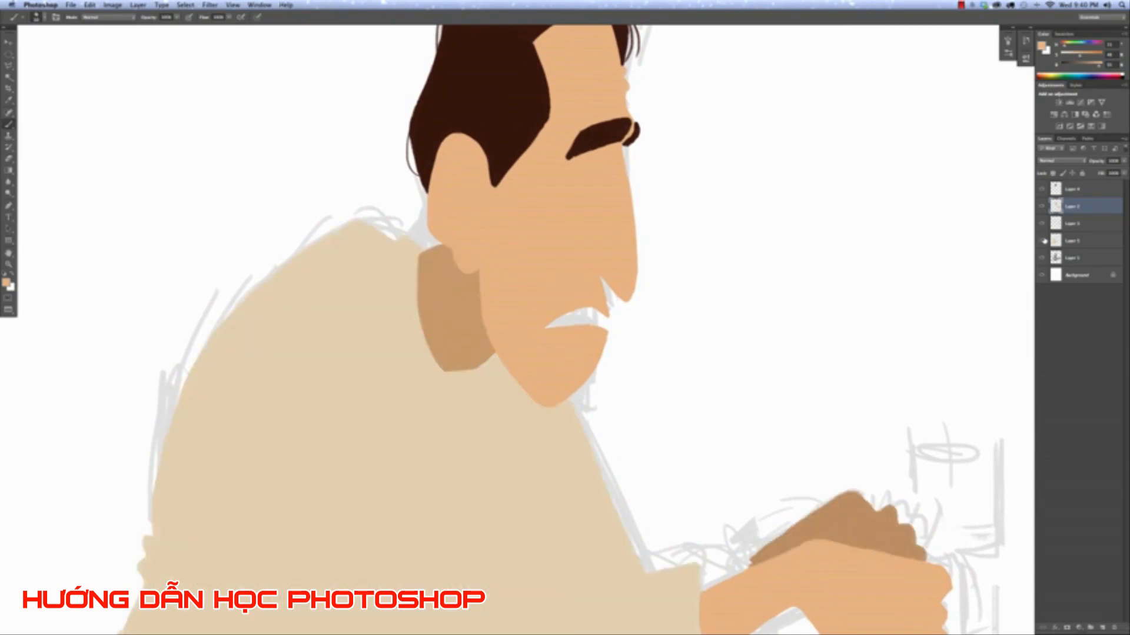
left_click(1043, 242)
left_click(1042, 241)
left_click(1043, 206)
left_click(1042, 207)
key("super+minus")
key("super+minus")
key("super+minus")
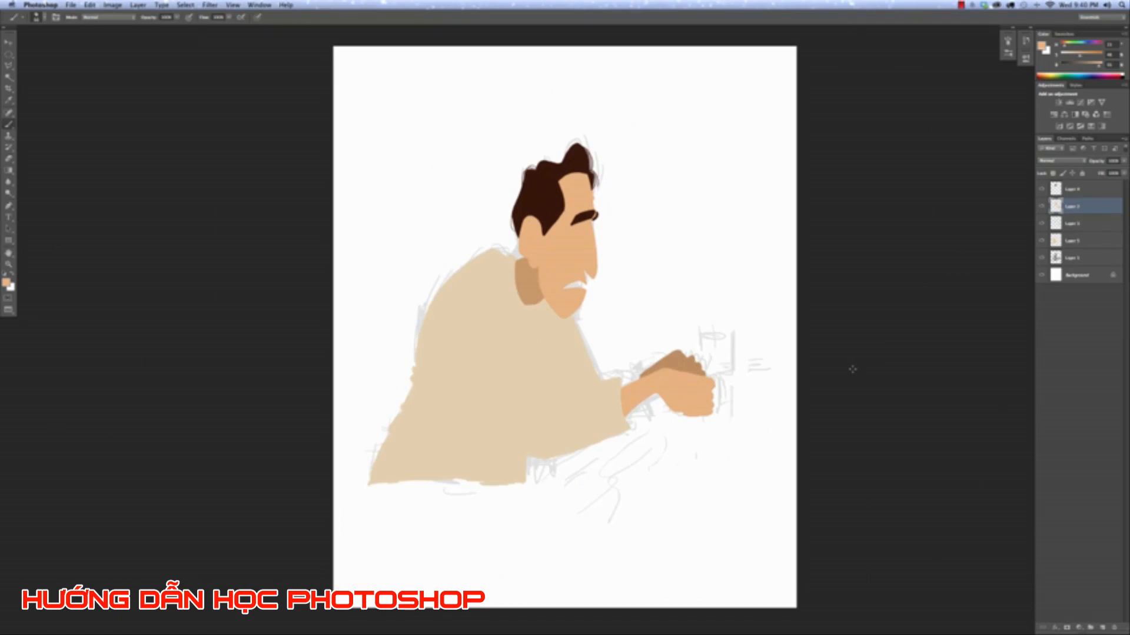
Hide the light skin, dark skin and jacket layers to reveal the sketch around the eye.
key("super+plus")
key("super+plus")
key("super+plus")
key("super+plus")
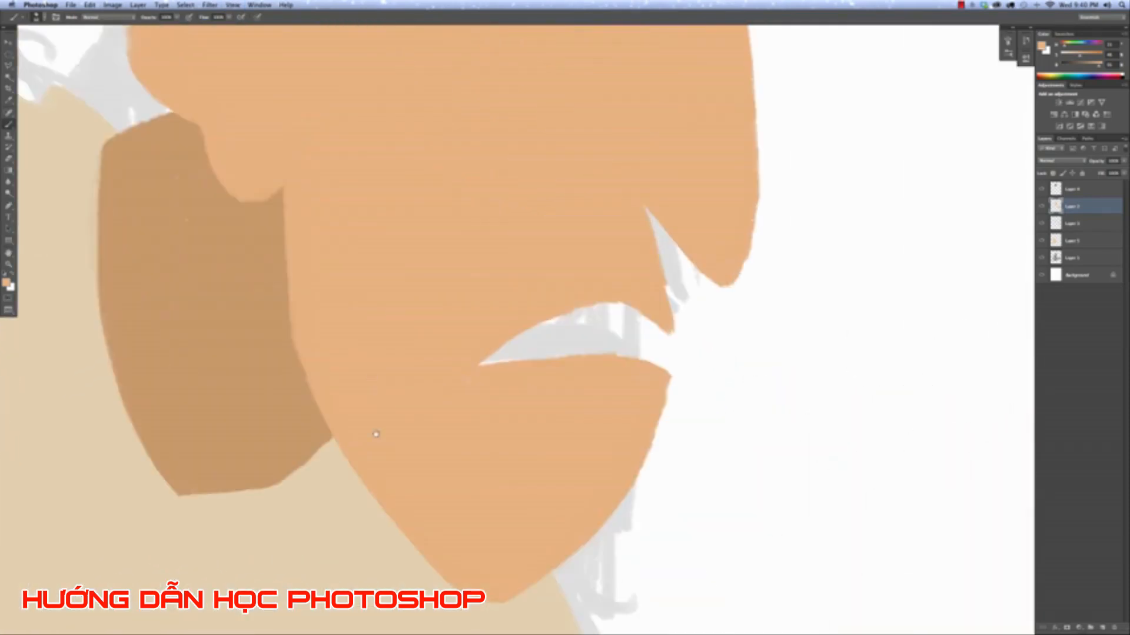
left_click_drag(376, 435, 339, 579)
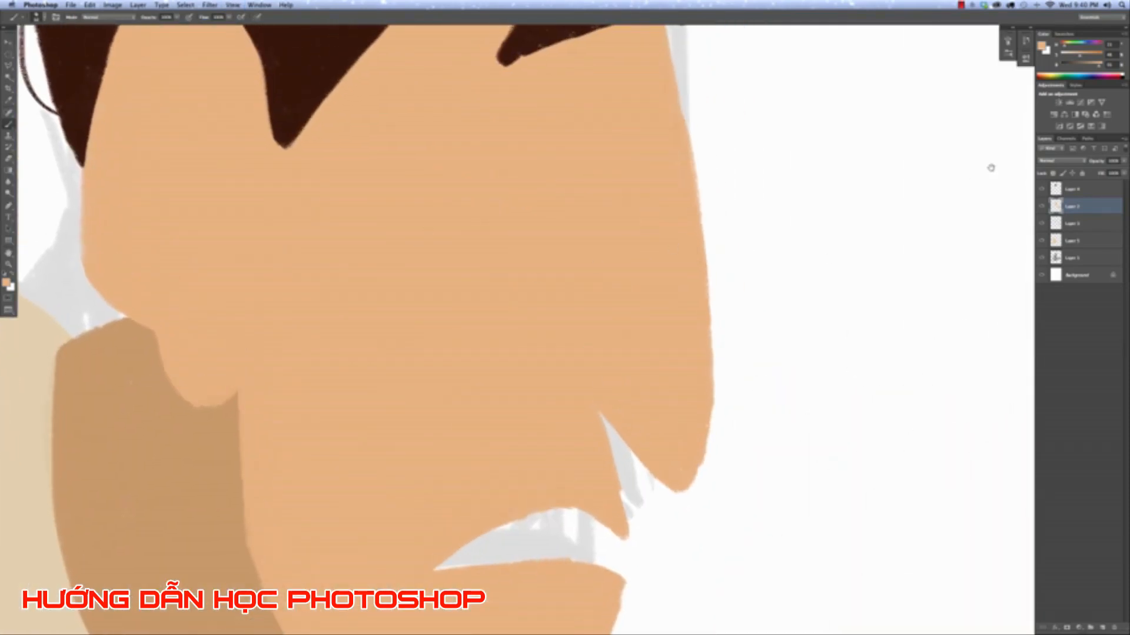
left_click(1041, 205)
left_click(1041, 206)
left_click(1041, 224)
left_click(1041, 240)
left_click(1040, 206)
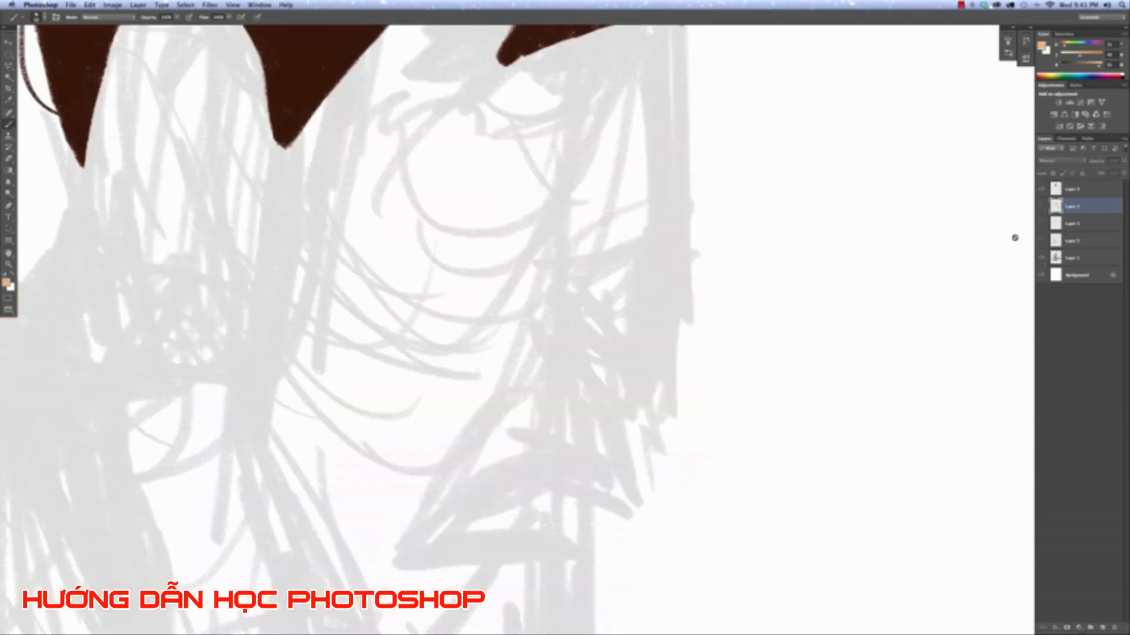
left_click_drag(776, 193, 751, 388)
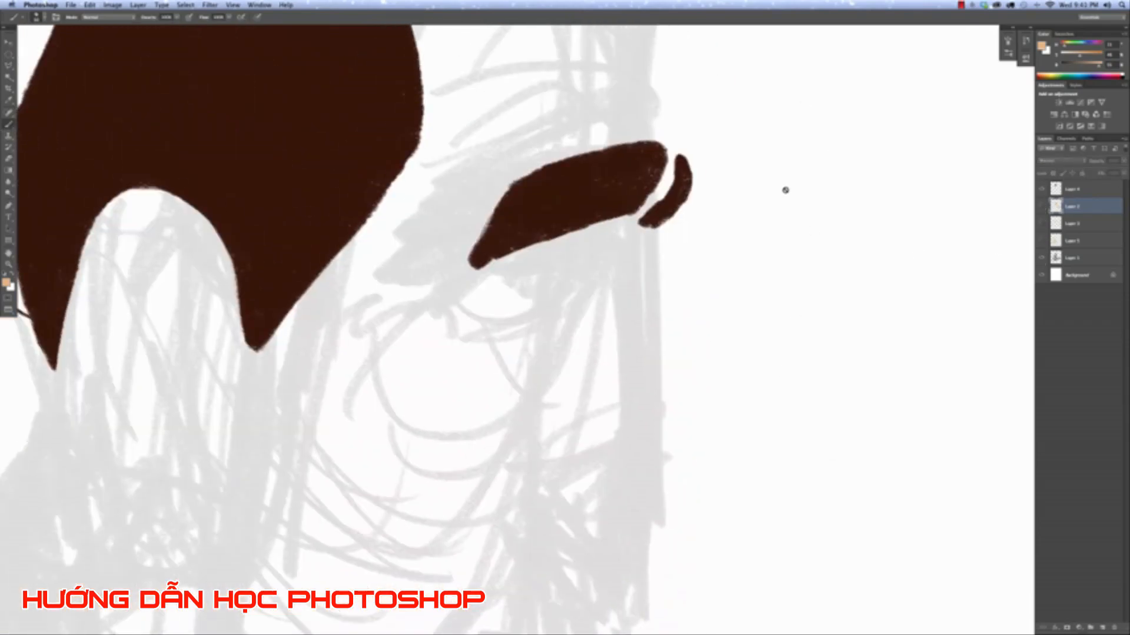
Add a new layer above the skin and paint the eye white beneath the eyebrow in a very pale off-white.
key("x")
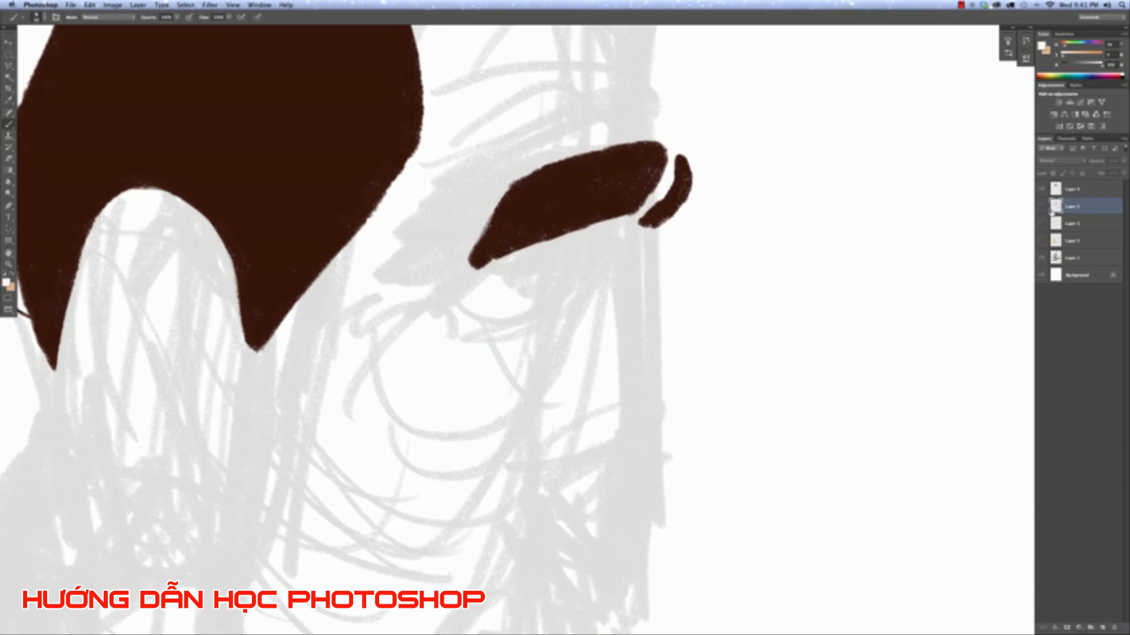
left_click(1096, 627)
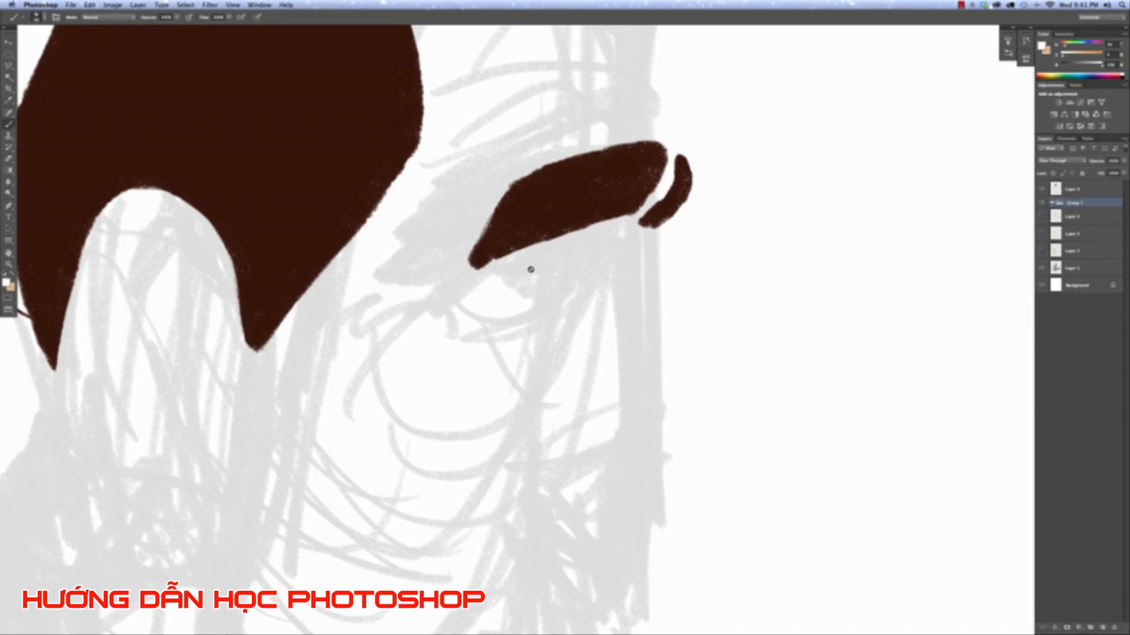
key("super+z")
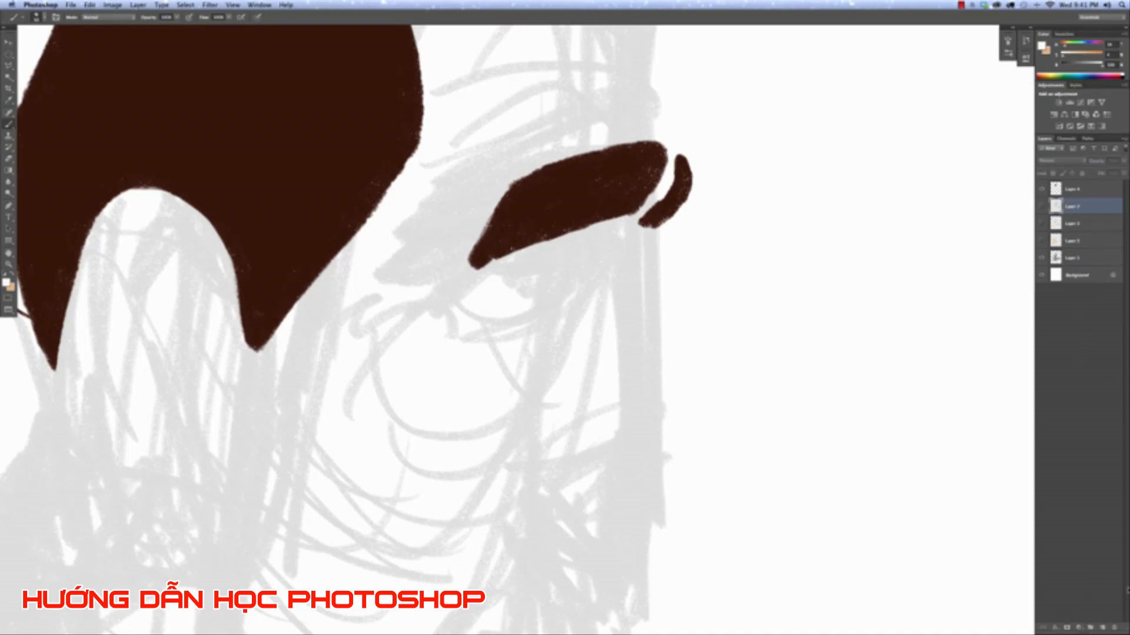
left_click(1102, 628)
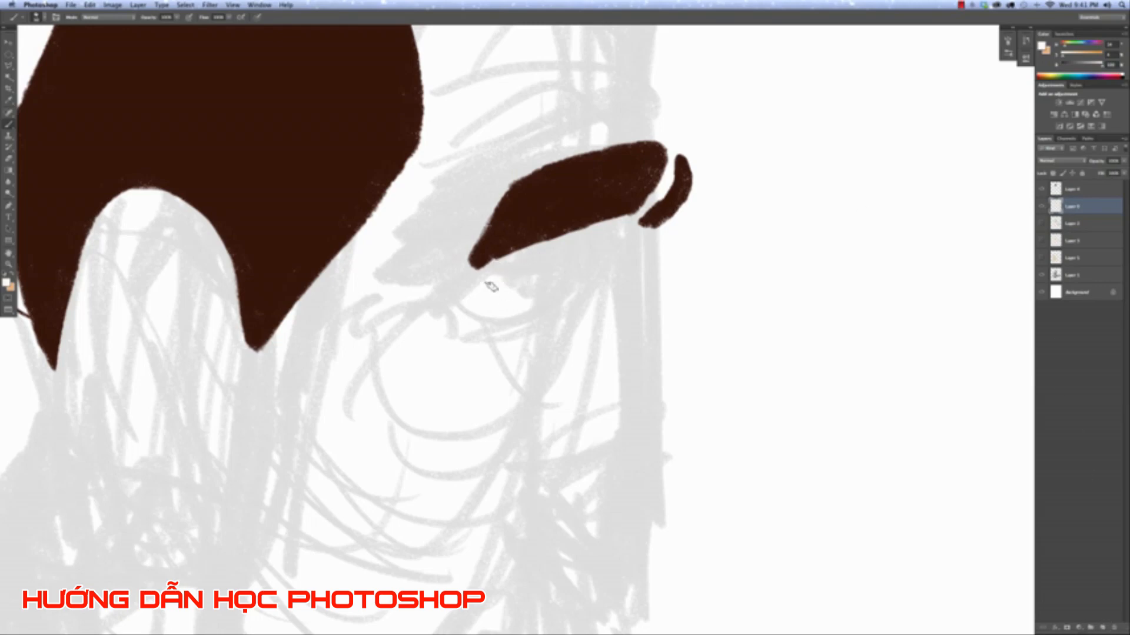
left_click_drag(471, 293, 582, 243)
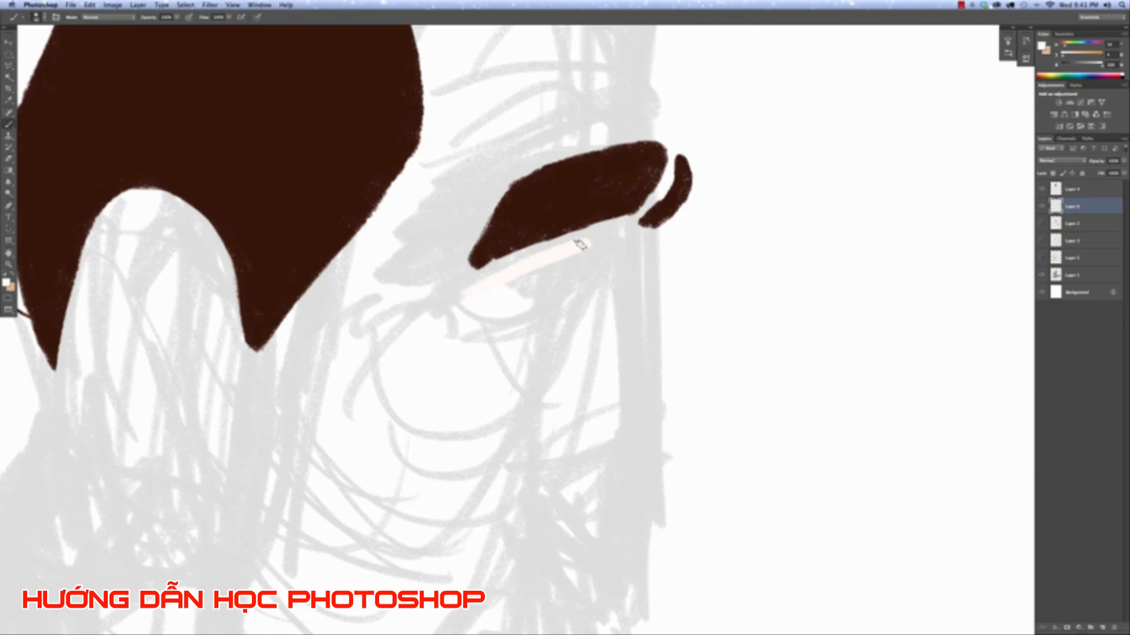
mouse_move(469, 298)
left_mouse_down()
mouse_move(516, 318)
mouse_move(565, 299)
mouse_move(587, 241)
mouse_move(584, 264)
mouse_move(590, 256)
mouse_move(497, 304)
mouse_move(475, 295)
mouse_move(531, 280)
mouse_move(513, 289)
mouse_move(548, 285)
left_mouse_up()
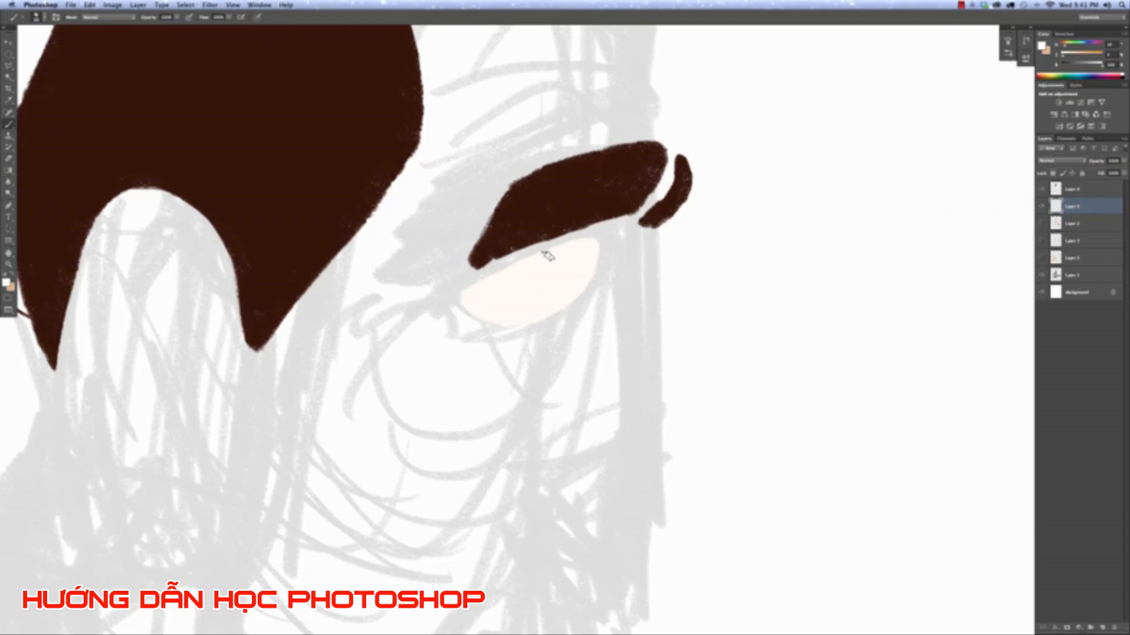
Erase along the upper edge of the eye white to give it a straight, slanted lid line.
left_click(8, 160)
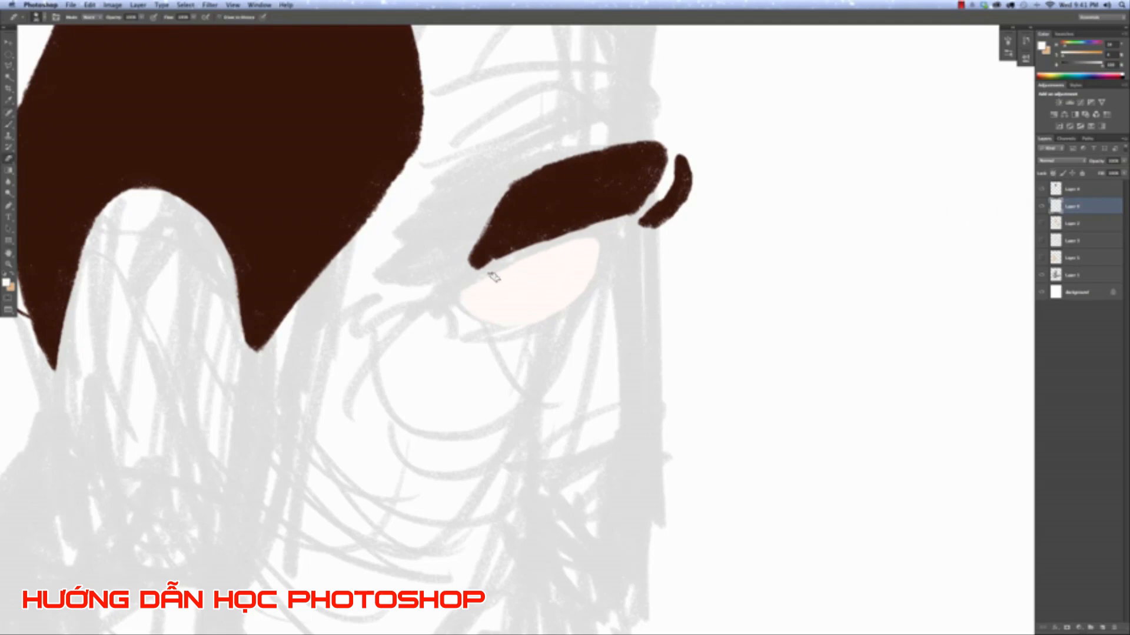
left_click_drag(493, 271, 582, 237)
left_click_drag(426, 306, 604, 237)
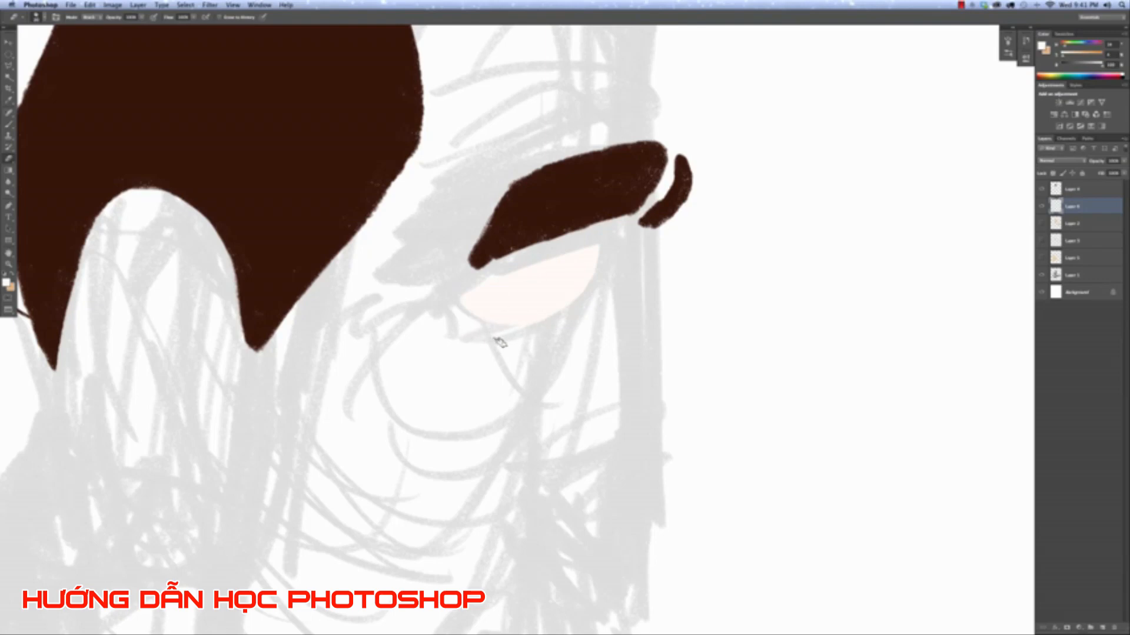
Lock the eye layer's transparency and paint a muted grey-green iris against the upper lid line, with a near-black green pupil inside it.
left_click(9, 124)
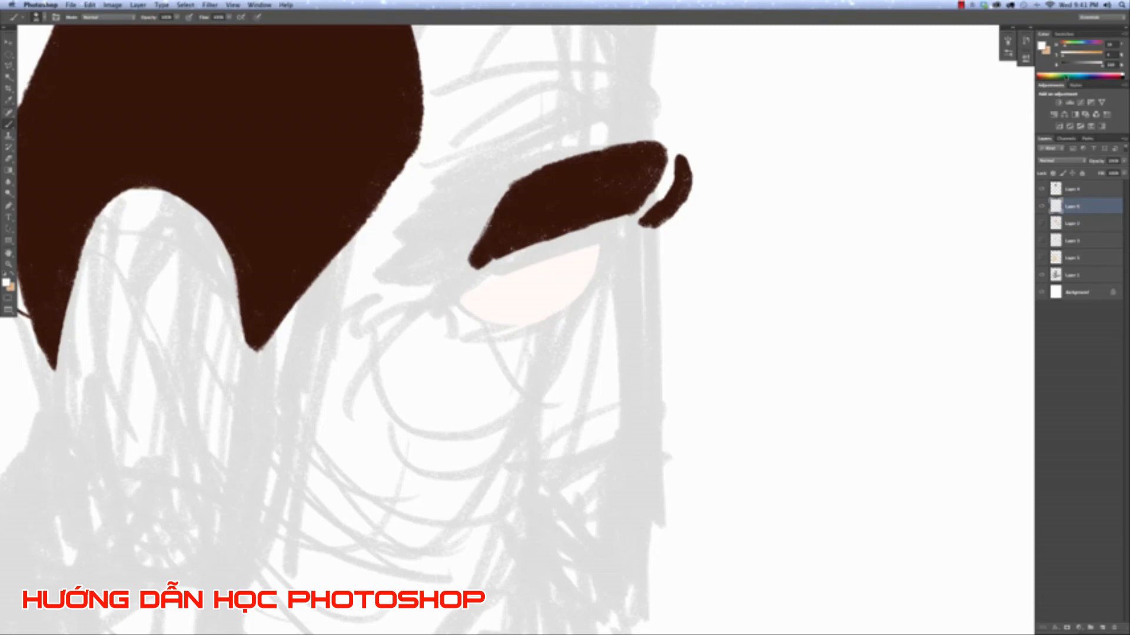
mouse_move(1062, 57)
left_mouse_down()
mouse_move(1078, 51)
mouse_move(1084, 65)
left_mouse_up()
key("super+equal")
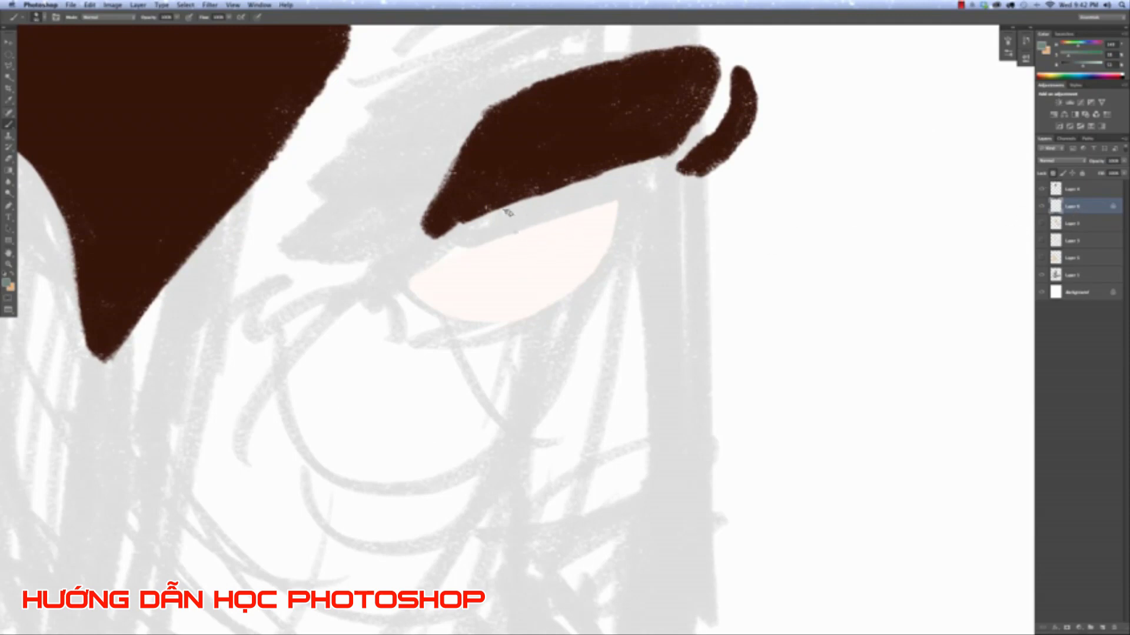
mouse_move(513, 232)
left_mouse_down()
mouse_move(528, 269)
mouse_move(545, 208)
mouse_move(539, 223)
mouse_move(588, 209)
left_mouse_up()
key("super+alt+z")
key("super+alt+z")
mouse_move(521, 229)
left_mouse_down()
mouse_move(569, 260)
mouse_move(593, 240)
mouse_move(603, 199)
mouse_move(587, 249)
mouse_move(548, 262)
mouse_move(517, 217)
mouse_move(580, 258)
mouse_move(603, 195)
mouse_move(542, 263)
mouse_move(521, 232)
mouse_move(600, 206)
mouse_move(562, 264)
mouse_move(521, 234)
mouse_move(558, 271)
mouse_move(591, 239)
mouse_move(600, 200)
mouse_move(591, 241)
mouse_move(545, 262)
left_mouse_up()
key("ctrl+z")
mouse_move(526, 220)
left_mouse_down()
mouse_move(532, 259)
mouse_move(597, 202)
mouse_move(535, 244)
mouse_move(585, 203)
mouse_move(603, 214)
mouse_move(577, 204)
mouse_move(573, 259)
mouse_move(579, 210)
mouse_move(596, 202)
left_mouse_up()
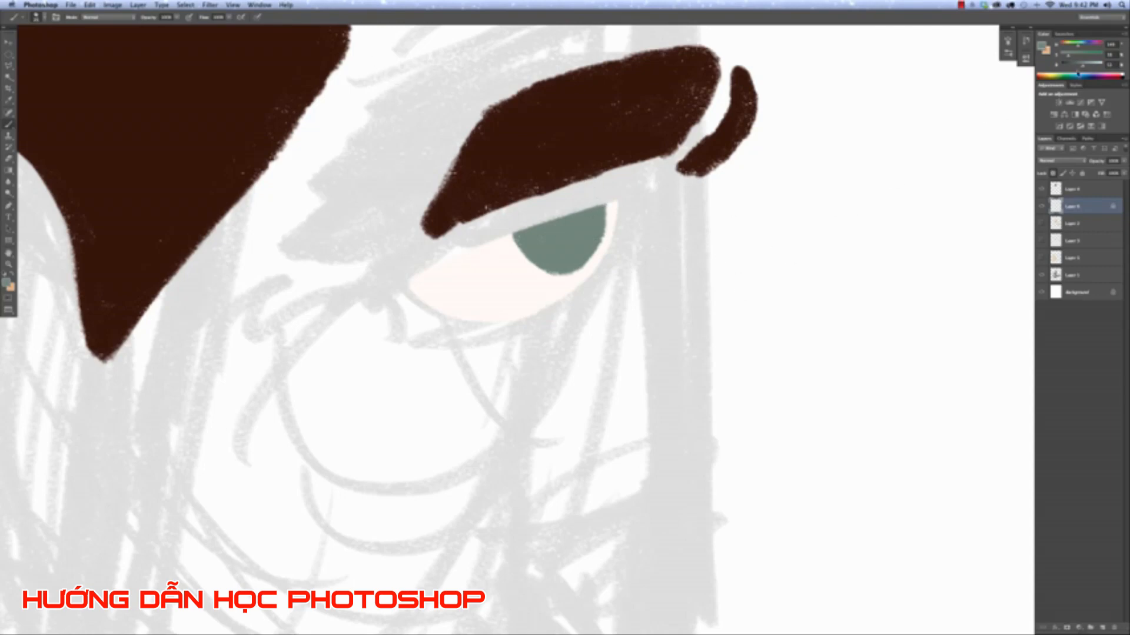
left_click(1074, 73)
mouse_move(539, 222)
left_mouse_down()
mouse_move(557, 247)
mouse_move(588, 221)
mouse_move(587, 203)
mouse_move(553, 238)
mouse_move(564, 250)
mouse_move(558, 239)
mouse_move(565, 227)
mouse_move(576, 247)
mouse_move(583, 212)
left_mouse_up()
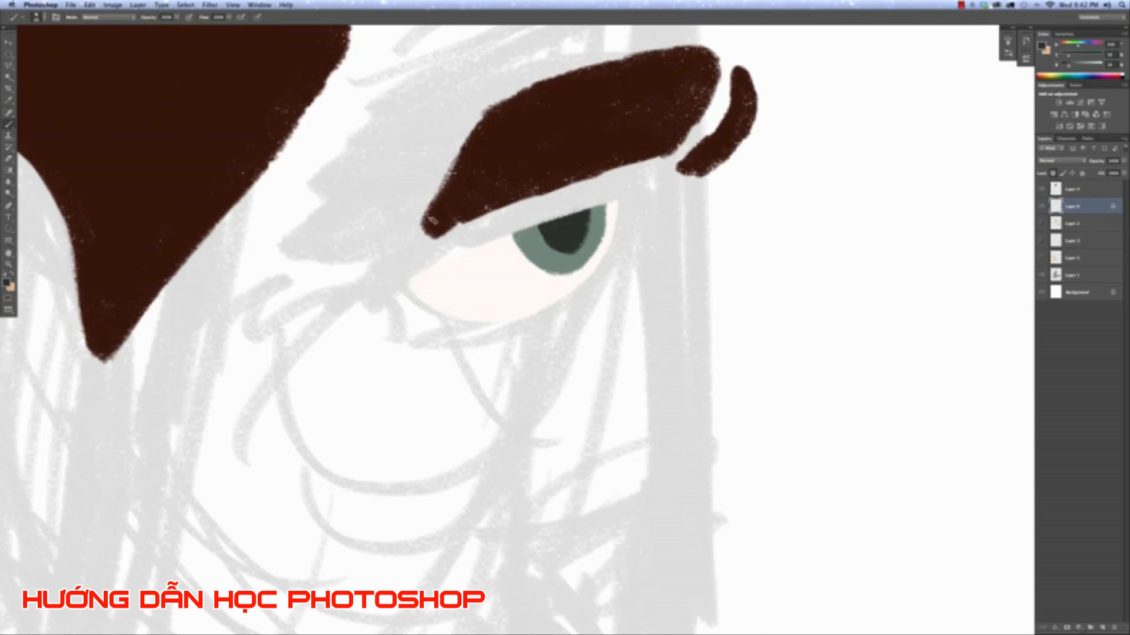
Shade the top of the iris along the lid in dark green with an enlarged Soft Round Pressure Opacity brush at reduced opacity.
left_click(40, 16)
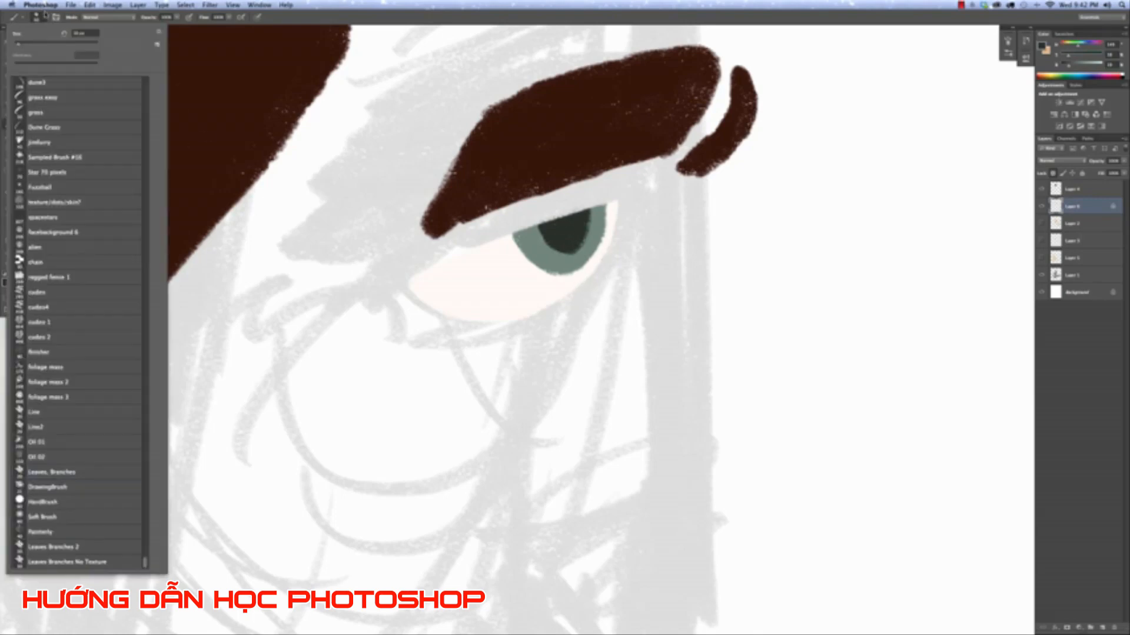
left_click_drag(144, 562, 167, 3)
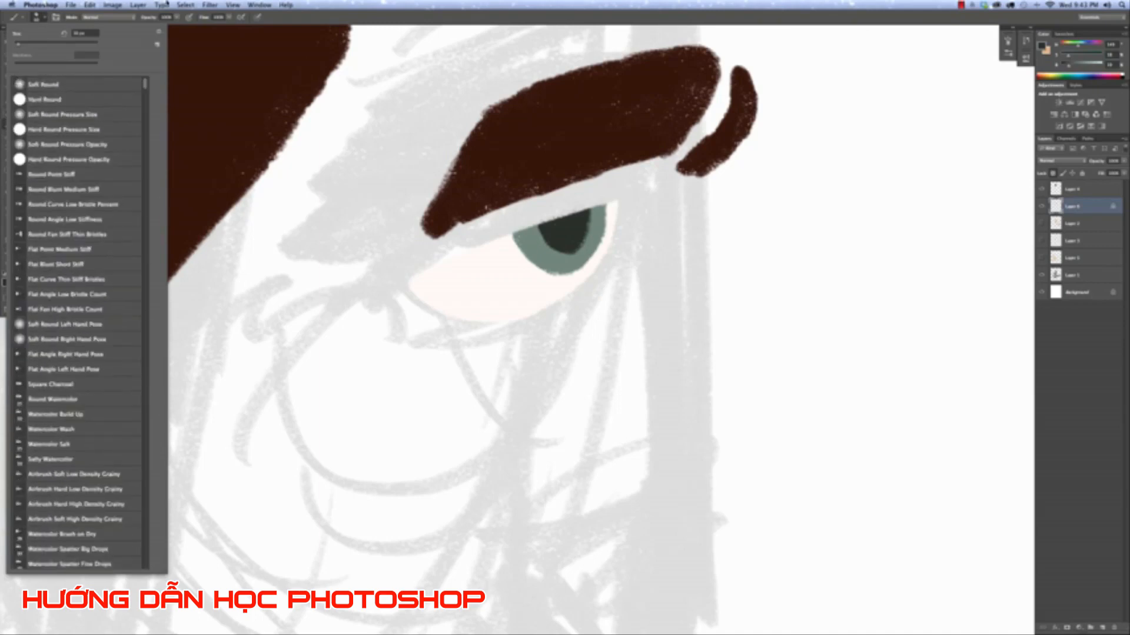
left_click(83, 144)
left_click(49, 19)
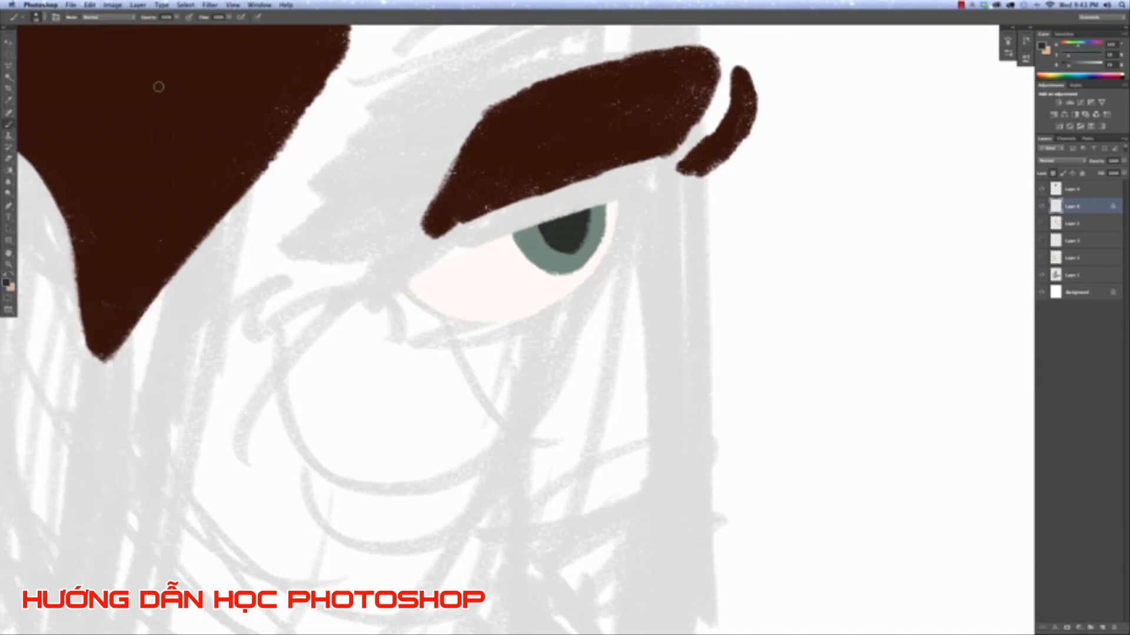
left_click(177, 18)
left_click(172, 18)
key("bracketright")
key("bracketright")
left_click(550, 229, "alt")
mouse_move(530, 230)
left_mouse_down()
mouse_move(536, 219)
mouse_move(521, 229)
mouse_move(543, 216)
mouse_move(532, 217)
left_mouse_up()
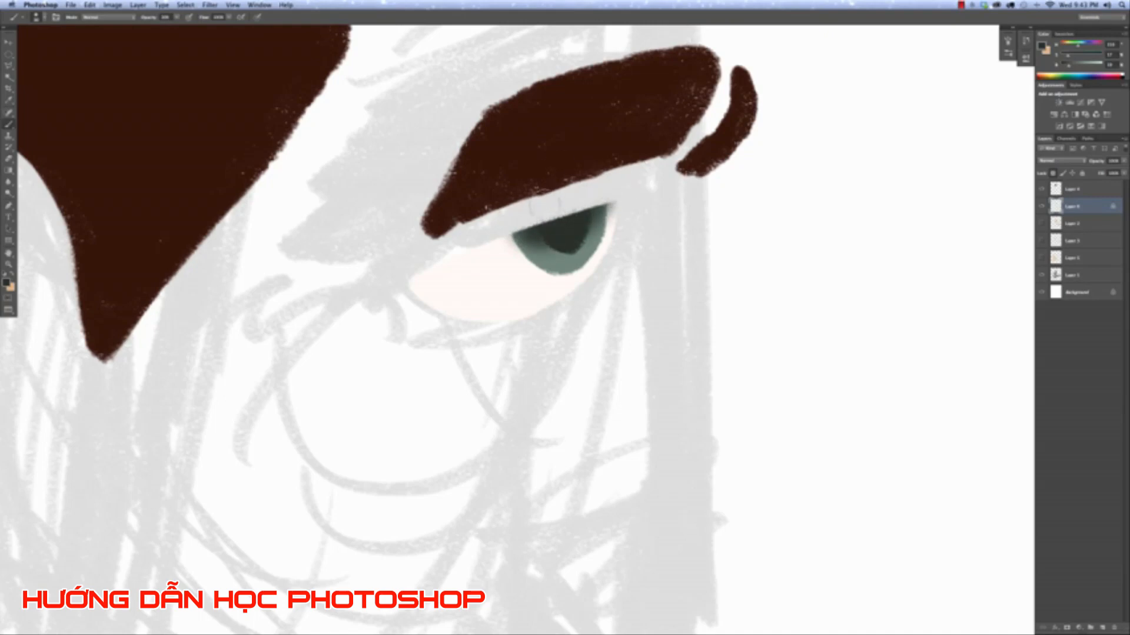
Paint a soft, muted light-blue shadow along the upper lid edge of the eye white.
left_click(485, 261, "alt")
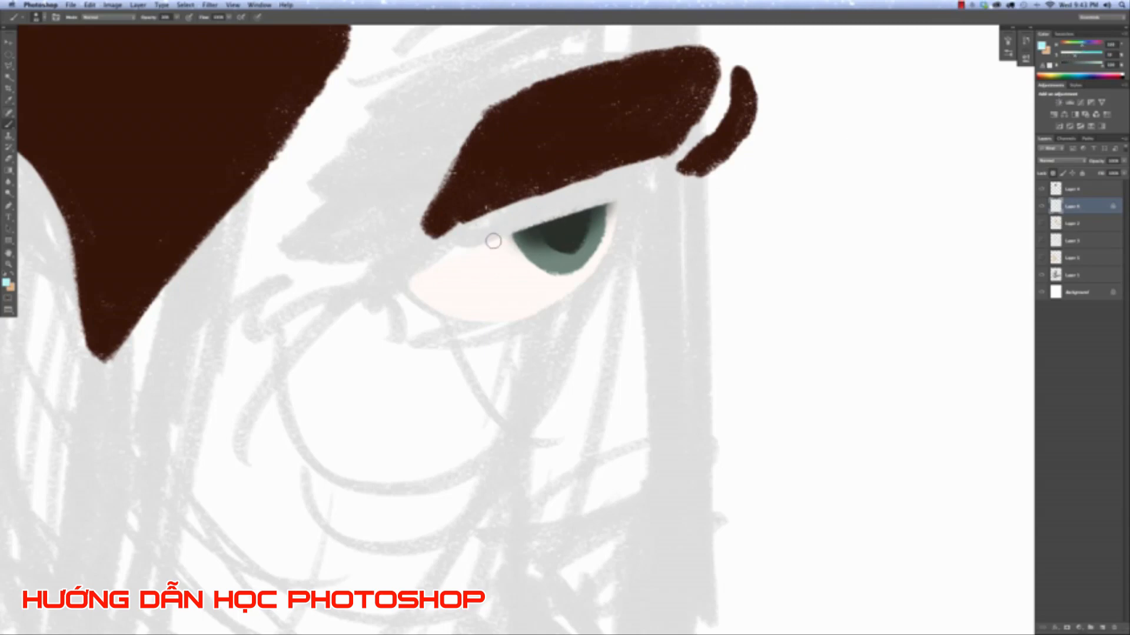
mouse_move(500, 233)
left_mouse_down()
mouse_move(428, 271)
mouse_move(484, 242)
mouse_move(451, 265)
left_mouse_up()
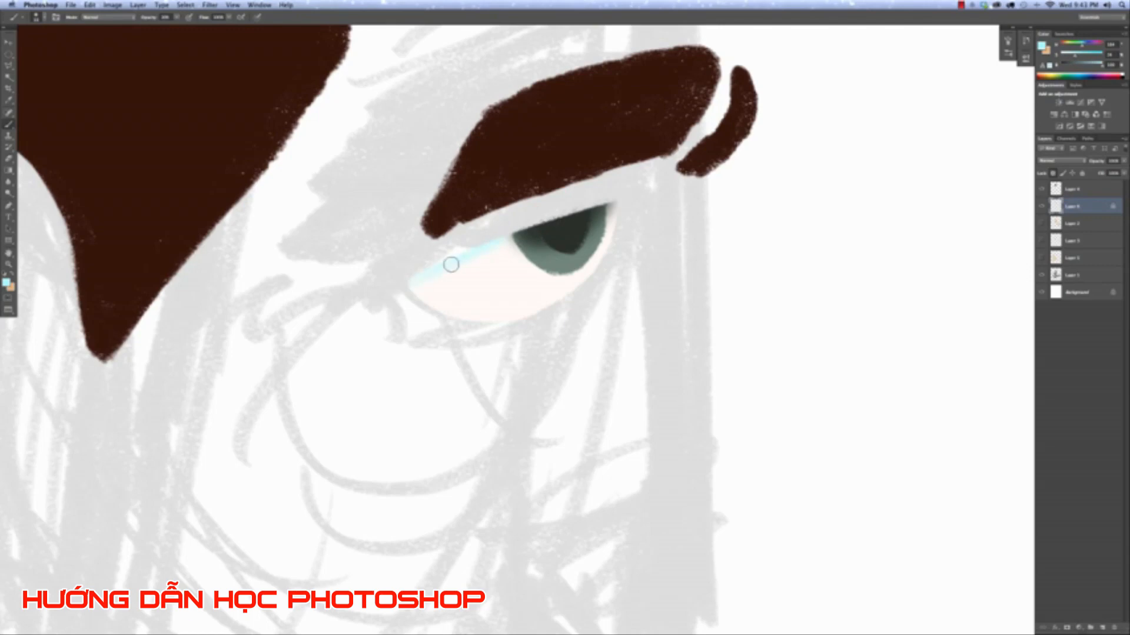
left_click_drag(1092, 65, 1095, 67)
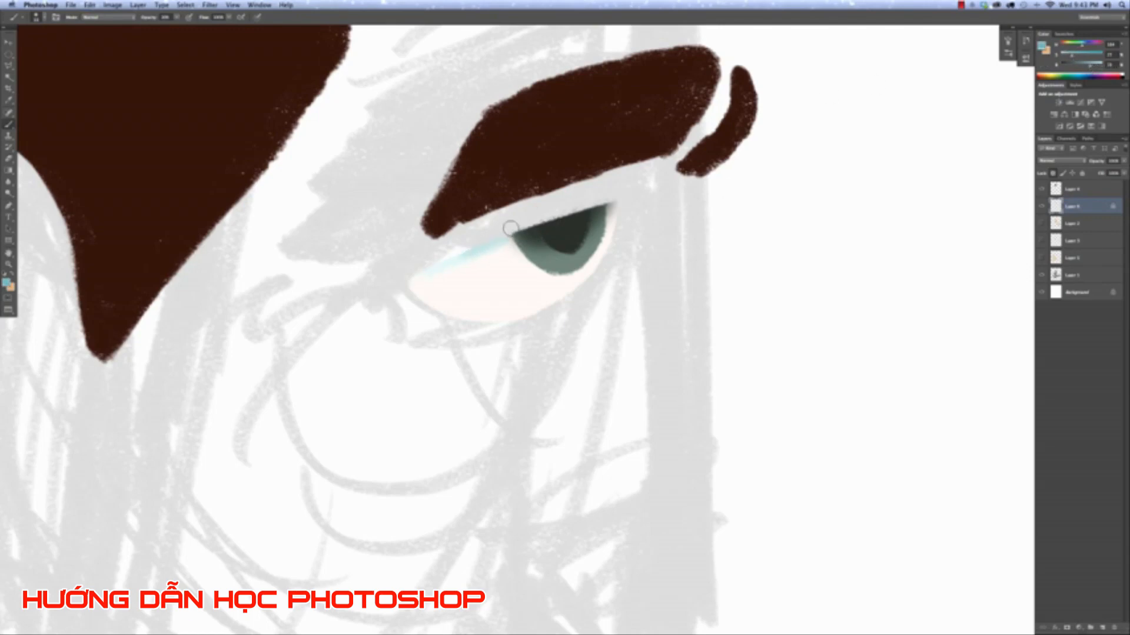
left_click_drag(504, 230, 394, 288)
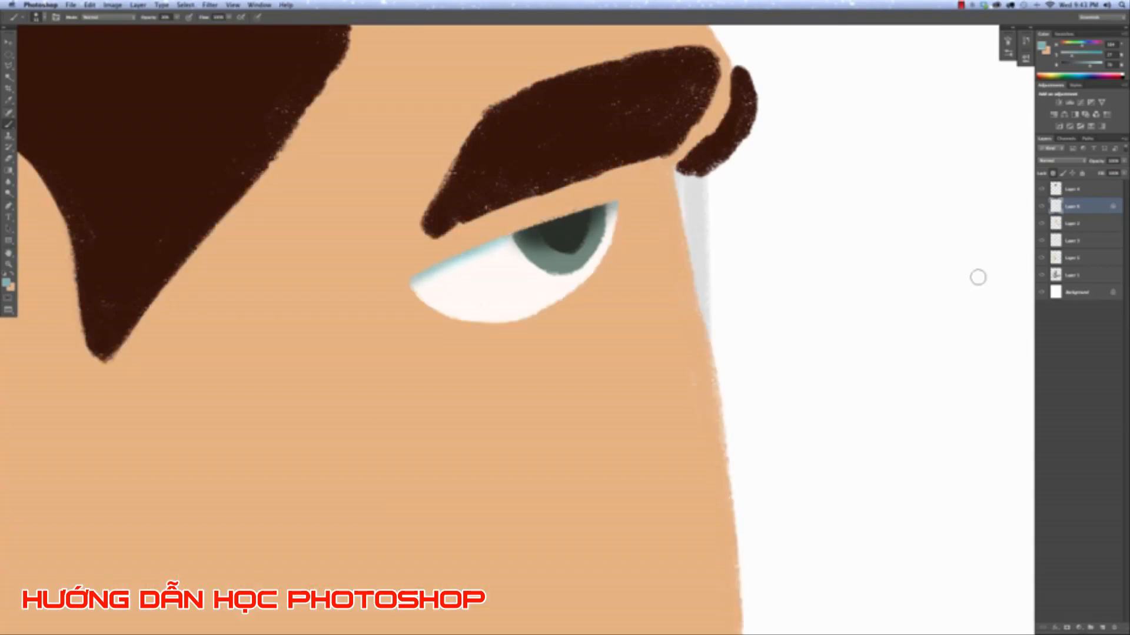
Blend the blue shadow on the eye white into a softer, greyer tone along the lid.
key("super+minus")
key("super+minus")
key("super+minus")
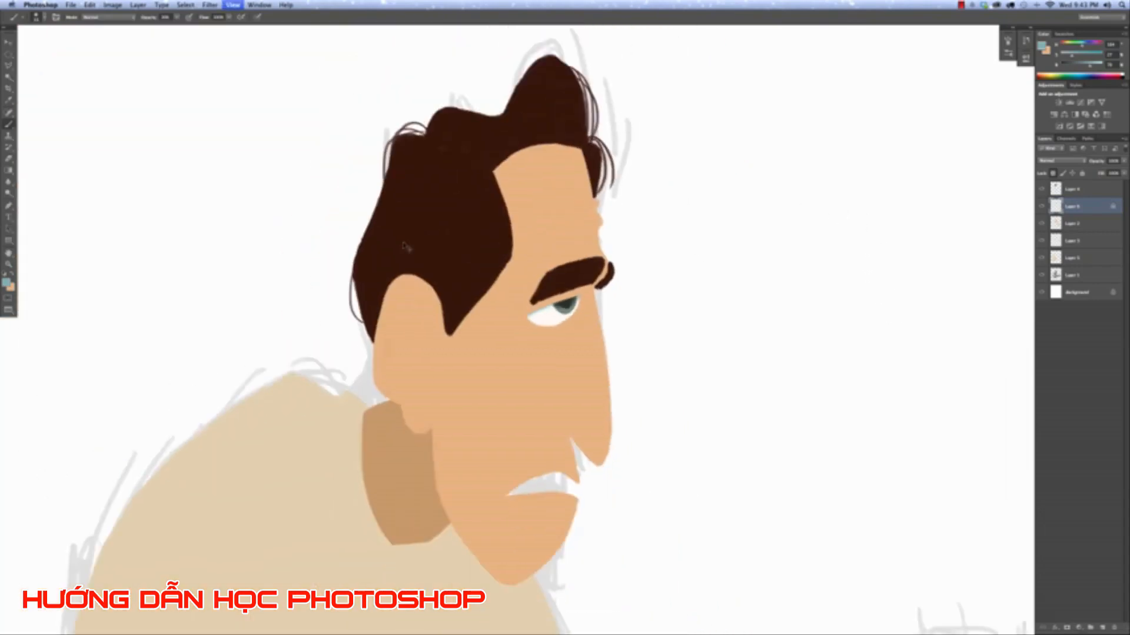
key("super+plus")
key("super+plus")
key("super+plus")
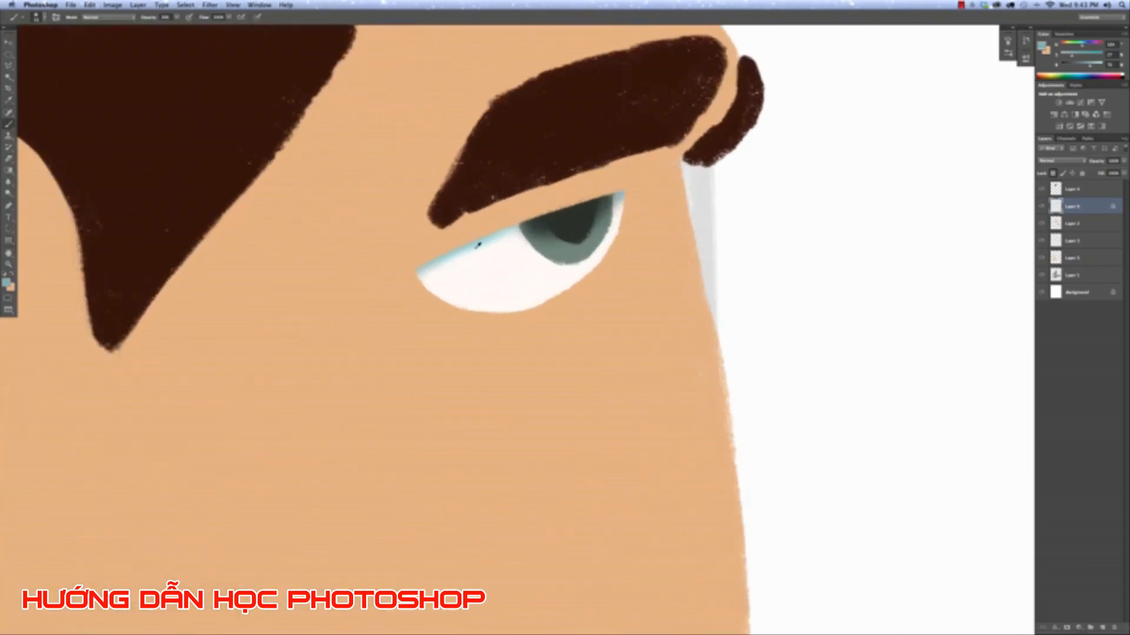
left_click(491, 232, "alt")
mouse_move(475, 239)
left_mouse_down()
mouse_move(404, 280)
mouse_move(506, 233)
left_mouse_up()
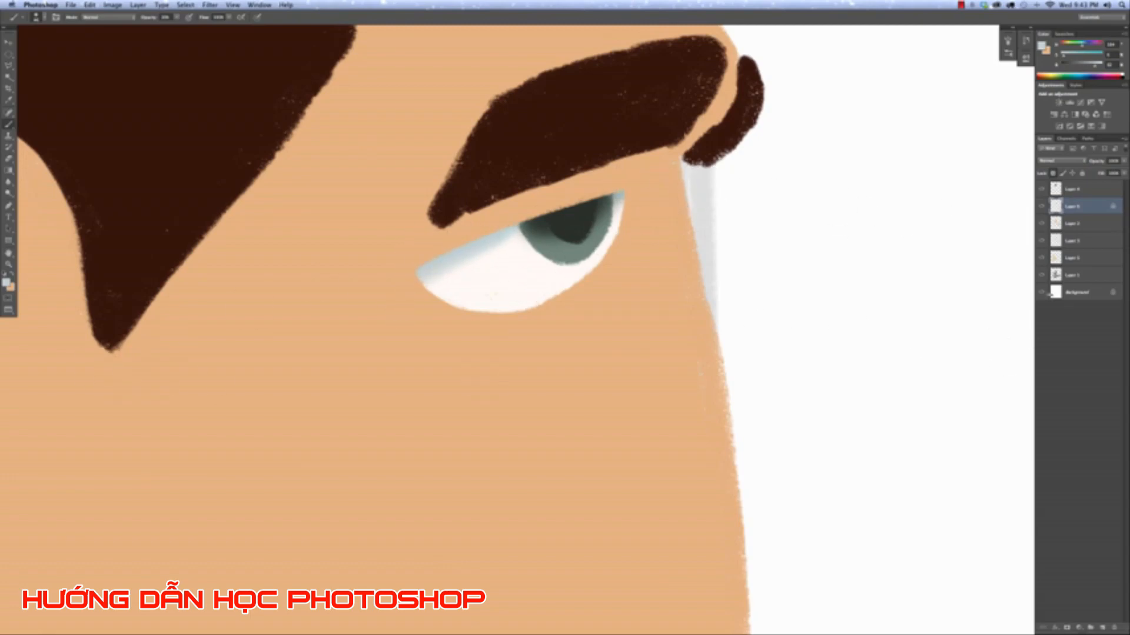
Compare the face with the eye layer switched off and on, both at whole-head size and close up.
left_click(1041, 206)
left_click(1042, 206)
key("super+minus")
key("super+minus")
key("super+minus")
key("super+minus")
key("super+plus")
key("super+plus")
key("super+plus")
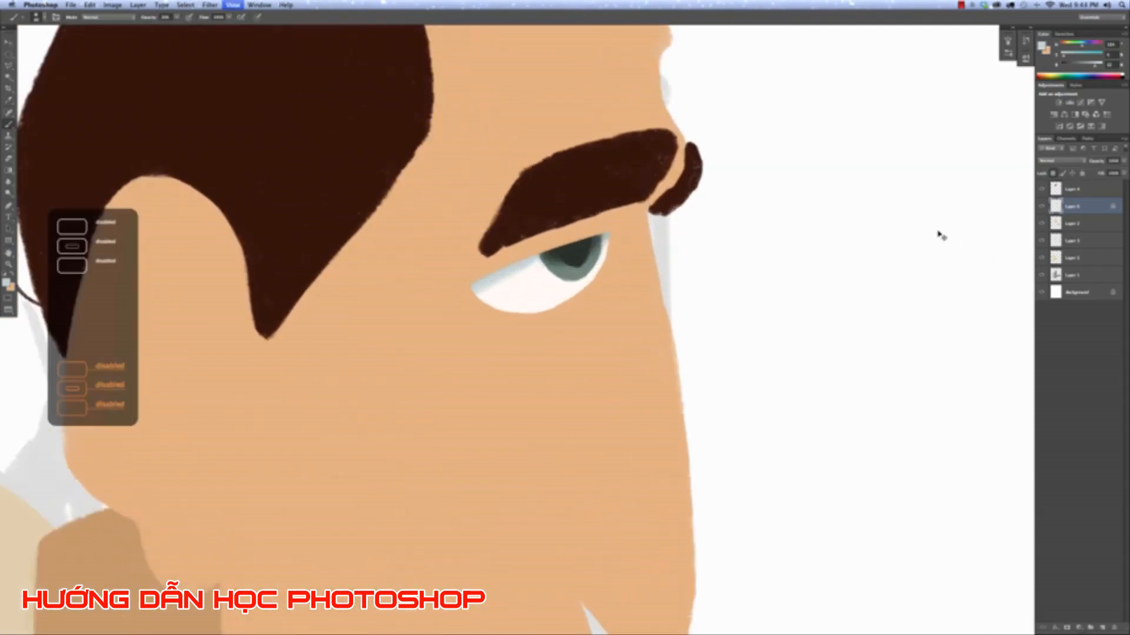
left_click_drag(860, 307, 841, 273)
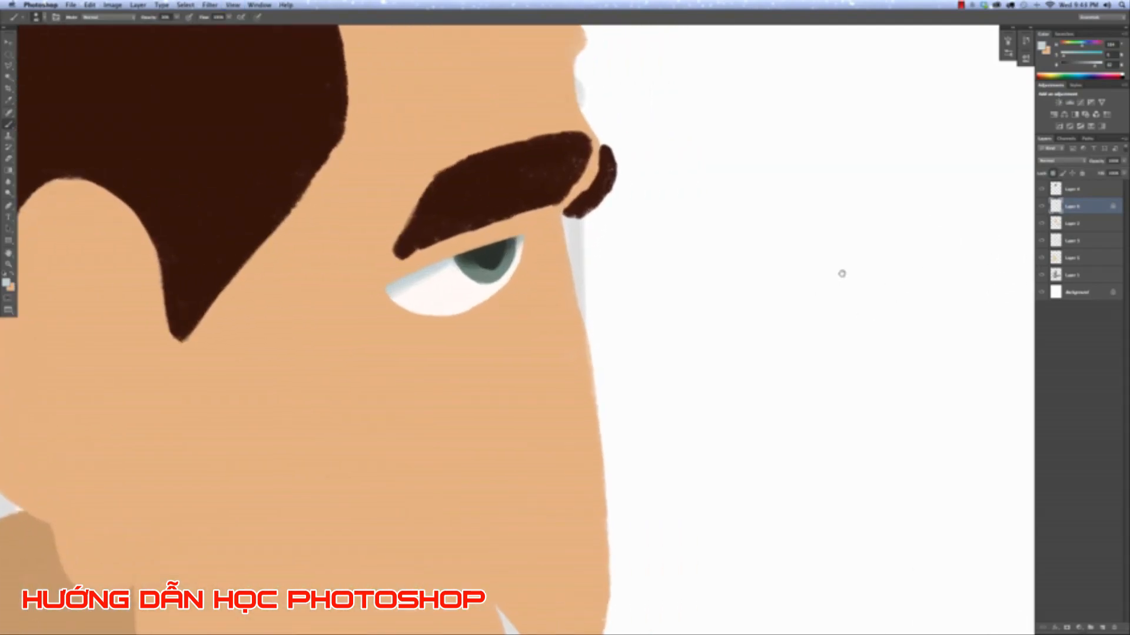
left_click(1042, 206)
left_click(1042, 206)
left_click(1079, 628)
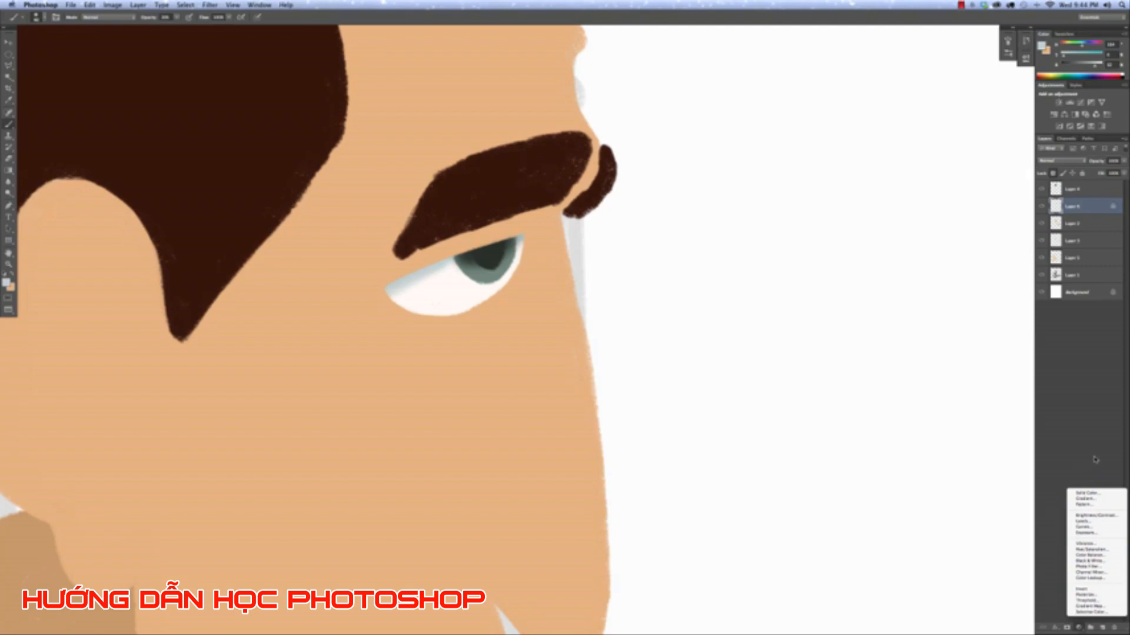
left_click(1101, 549, "alt")
left_click(642, 290)
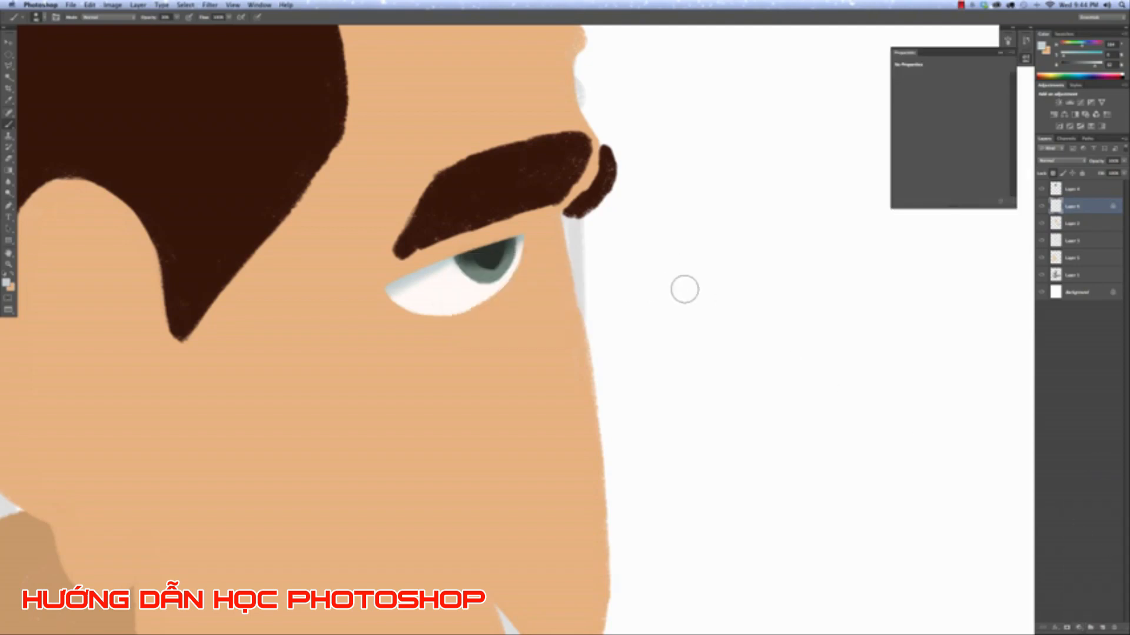
Add a Hue/Saturation adjustment clipped to the eye layer, shifting the hue towards blue and lowering the lightness to darken the eye.
left_click(1078, 628)
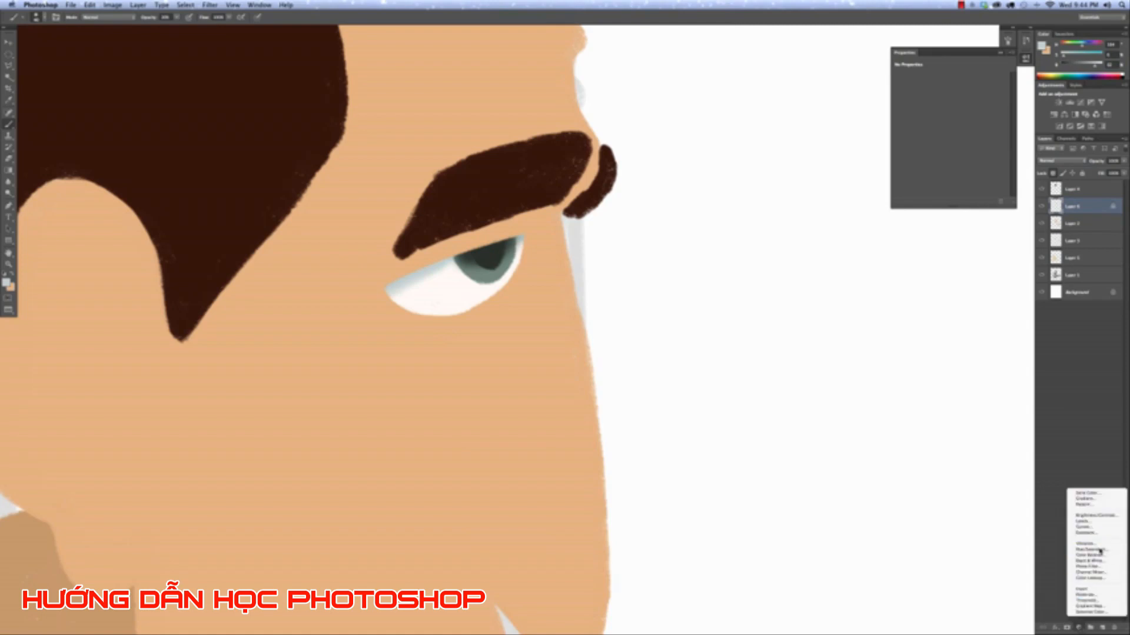
left_click(1098, 549, "alt")
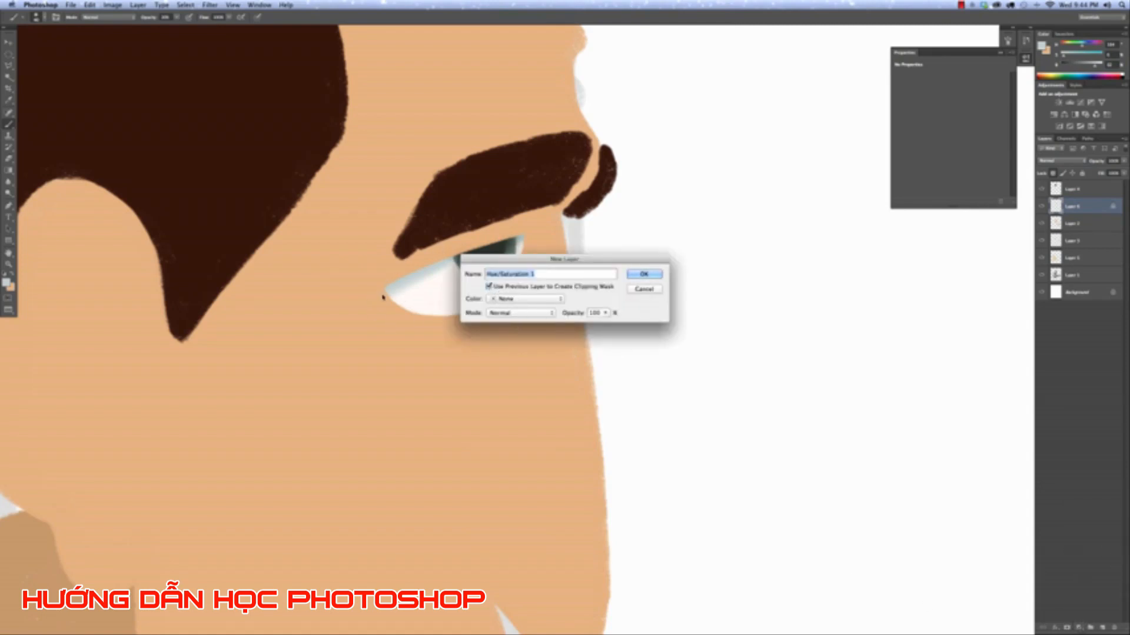
left_click(647, 275)
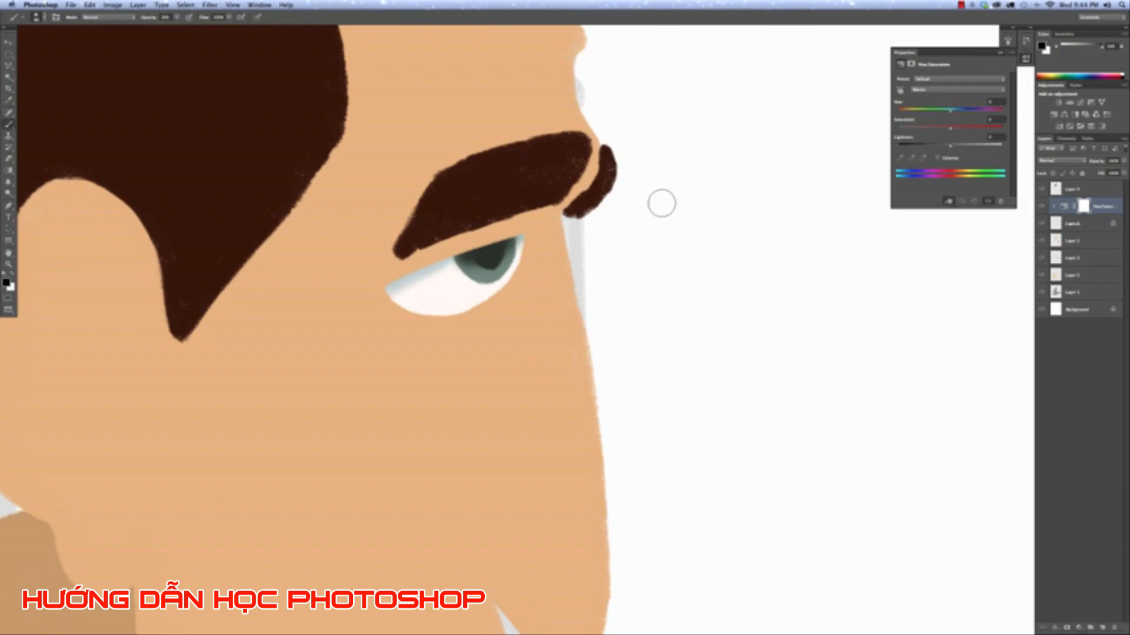
left_click_drag(951, 148, 929, 156)
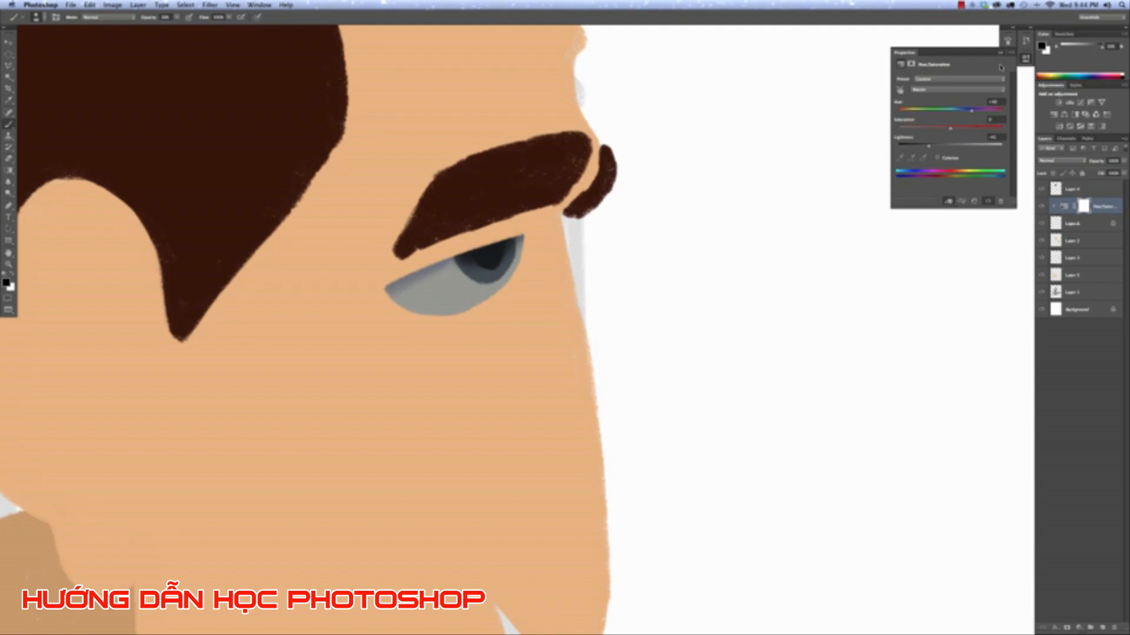
left_click(1002, 55)
Invert the adjustment's mask and paint white with a larger soft brush around the eye's edges to give the eyeball rounded shading.
key("super+i")
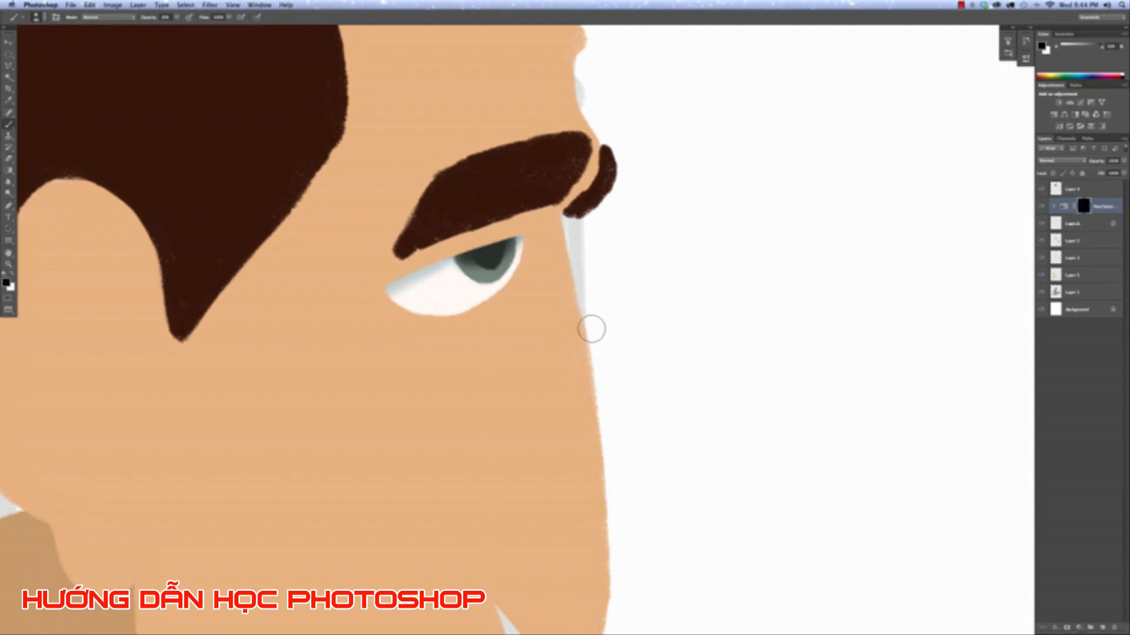
key("x")
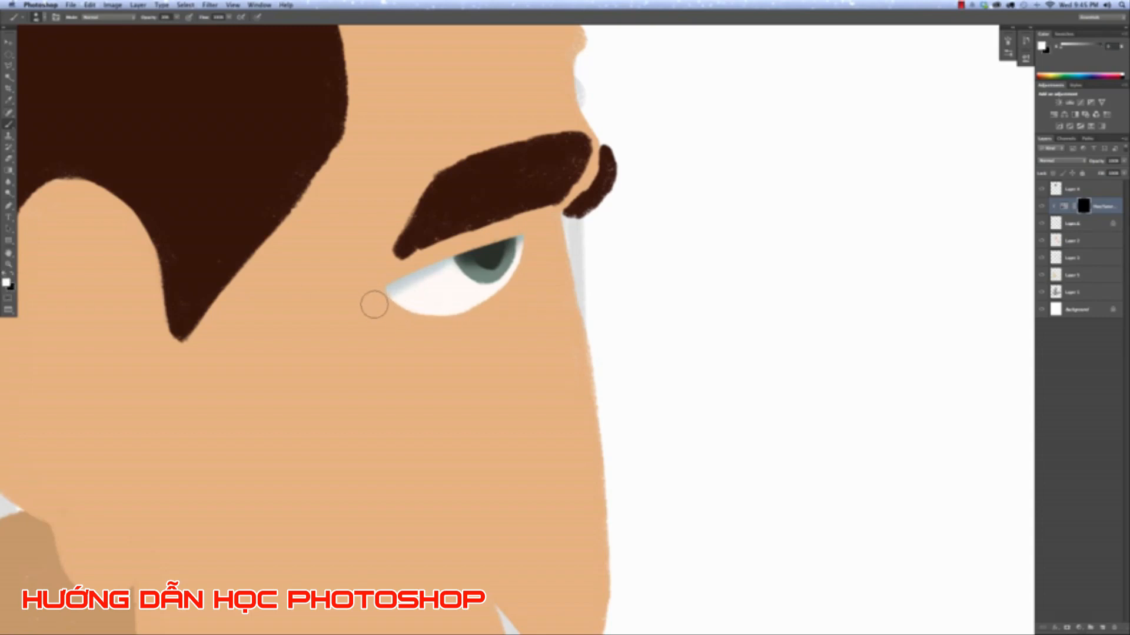
key("bracketright")
key("bracketright")
key("bracketright")
mouse_move(392, 304)
left_mouse_down()
mouse_move(449, 318)
mouse_move(380, 313)
mouse_move(469, 331)
mouse_move(412, 315)
mouse_move(488, 320)
mouse_move(486, 297)
mouse_move(510, 292)
mouse_move(512, 266)
mouse_move(520, 284)
mouse_move(529, 248)
left_mouse_up()
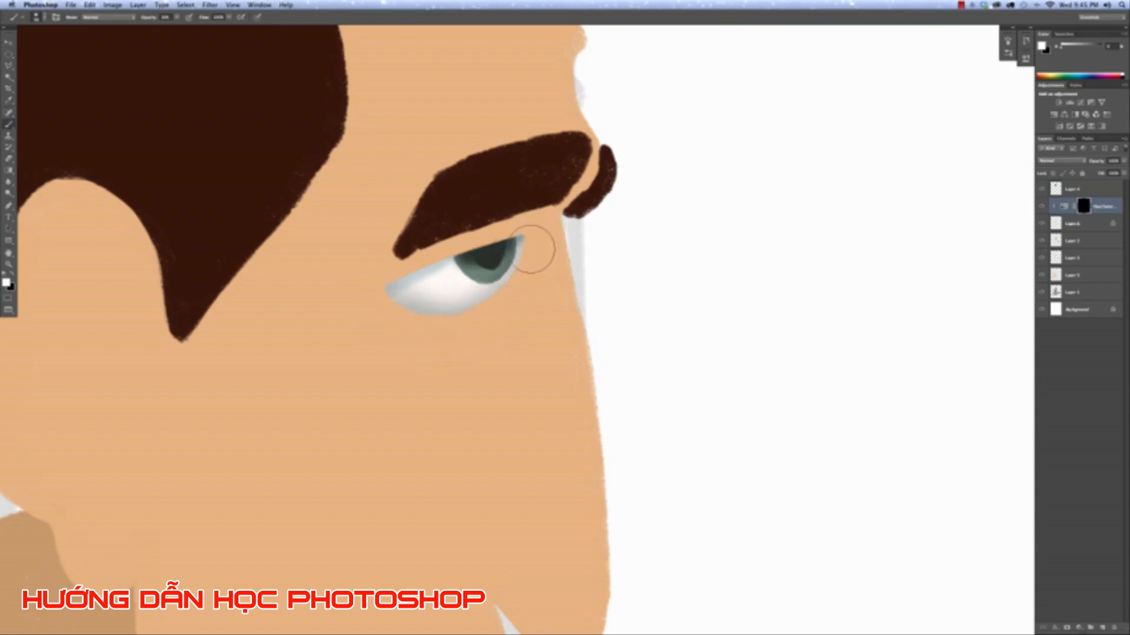
mouse_move(360, 287)
left_mouse_down()
mouse_move(422, 336)
mouse_move(459, 313)
mouse_move(426, 329)
mouse_move(362, 284)
mouse_move(521, 329)
left_mouse_up()
Try to deepen the shading along the upper lid edge on the mask with a smaller soft brush.
key("bracketleft")
key("bracketleft")
key("bracketleft")
key("bracketleft")
key("bracketleft")
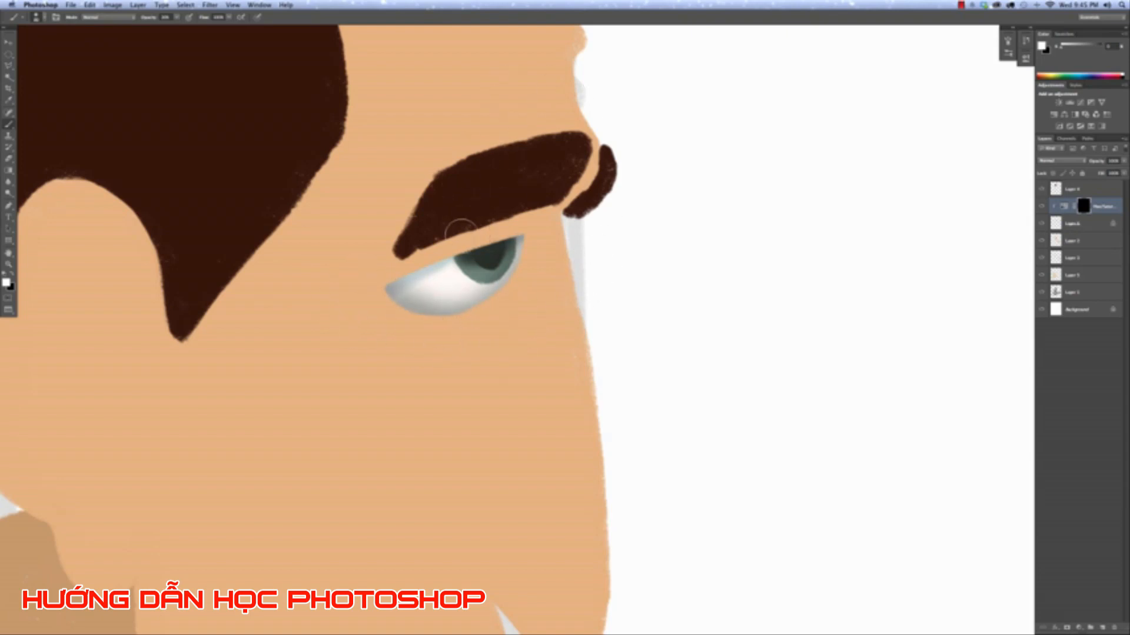
mouse_move(373, 292)
left_mouse_down()
mouse_move(499, 235)
mouse_move(559, 224)
left_mouse_up()
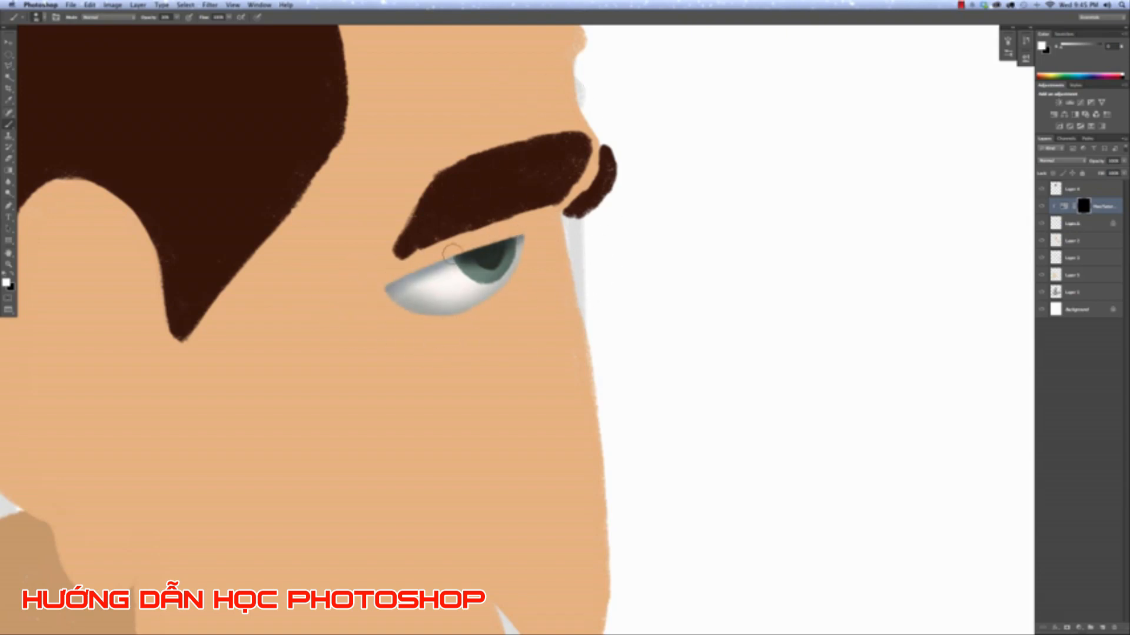
left_click_drag(455, 253, 345, 288)
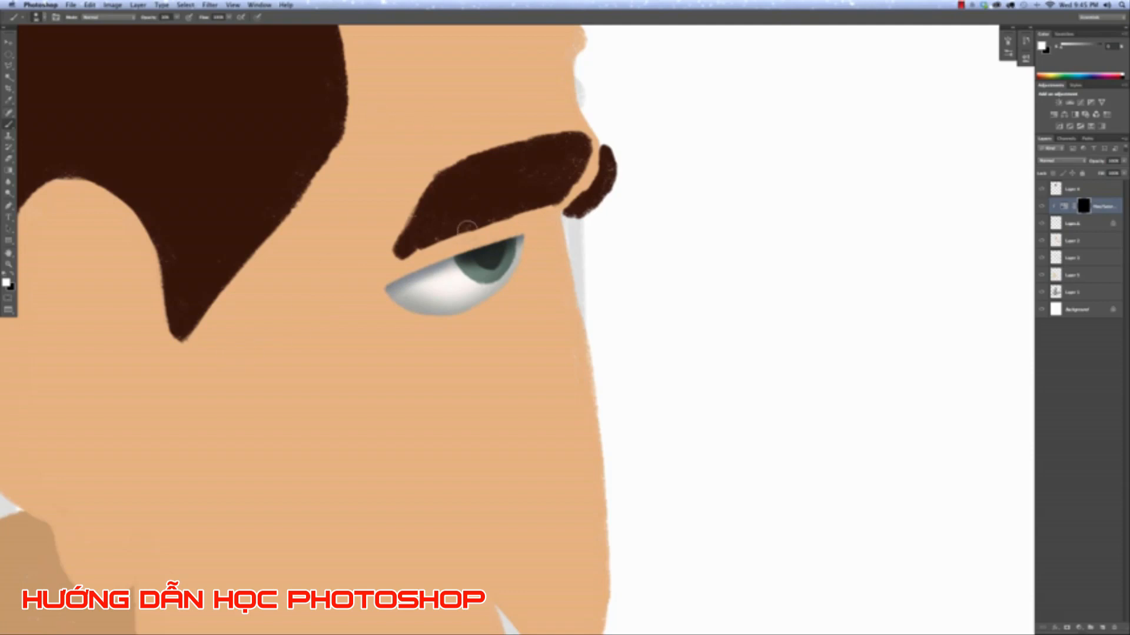
Undo the last lid shading strokes and soften the eye's shading by painting black on the adjustment mask.
key("alt+super+z")
key("alt+super+z")
key("alt+super+z")
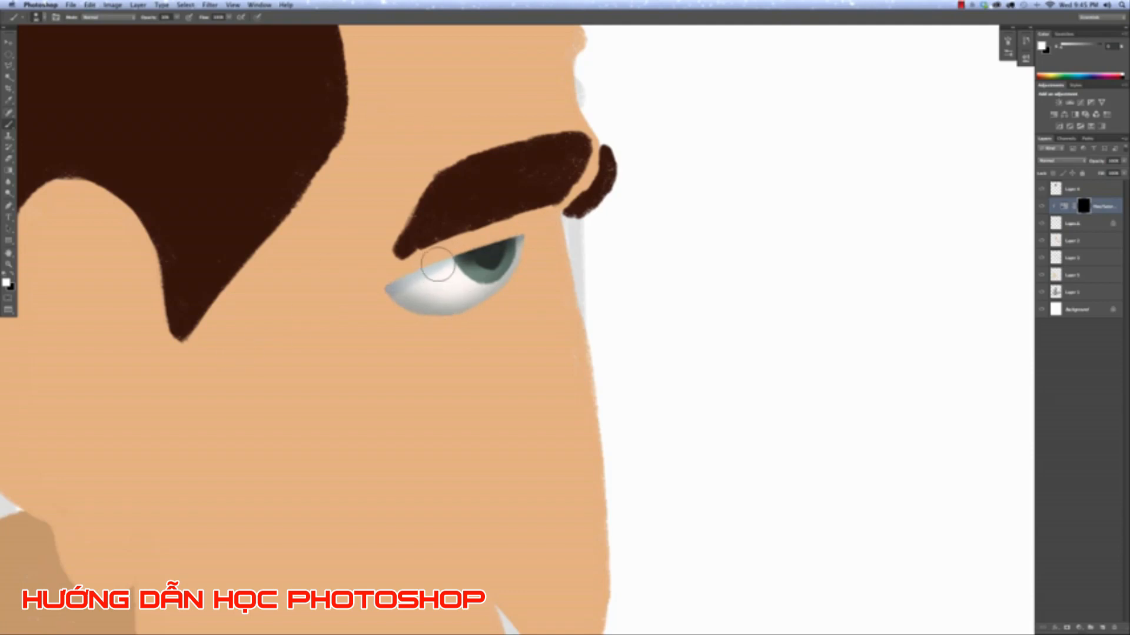
key("x")
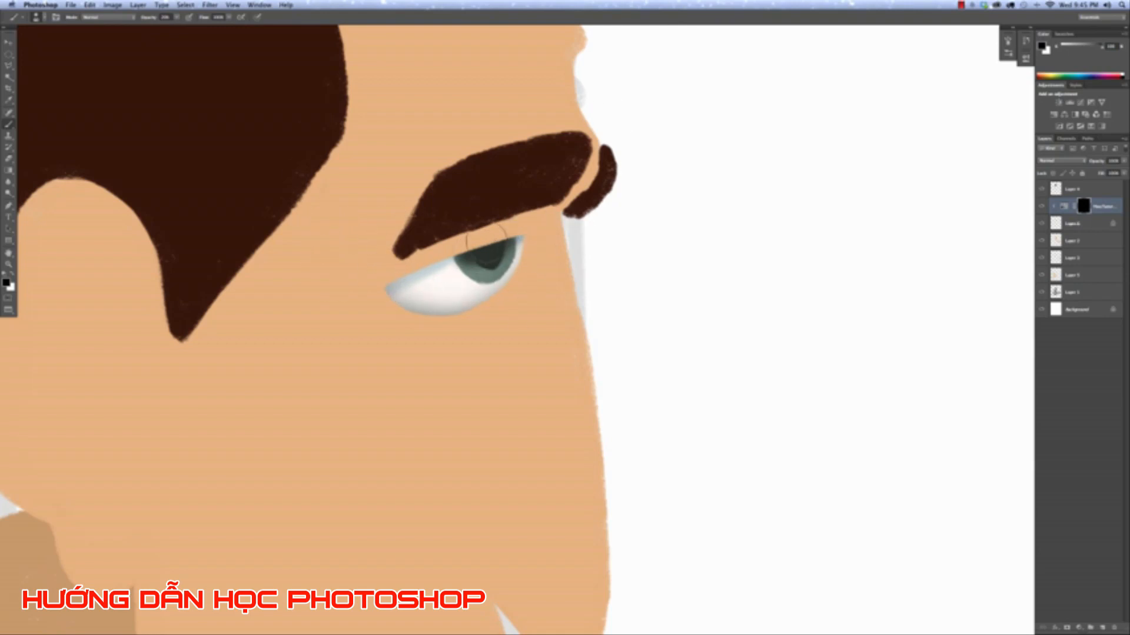
Compare the eye with the Hue/Saturation adjustment switched off and on, both within the whole head and close up.
left_click(1041, 207)
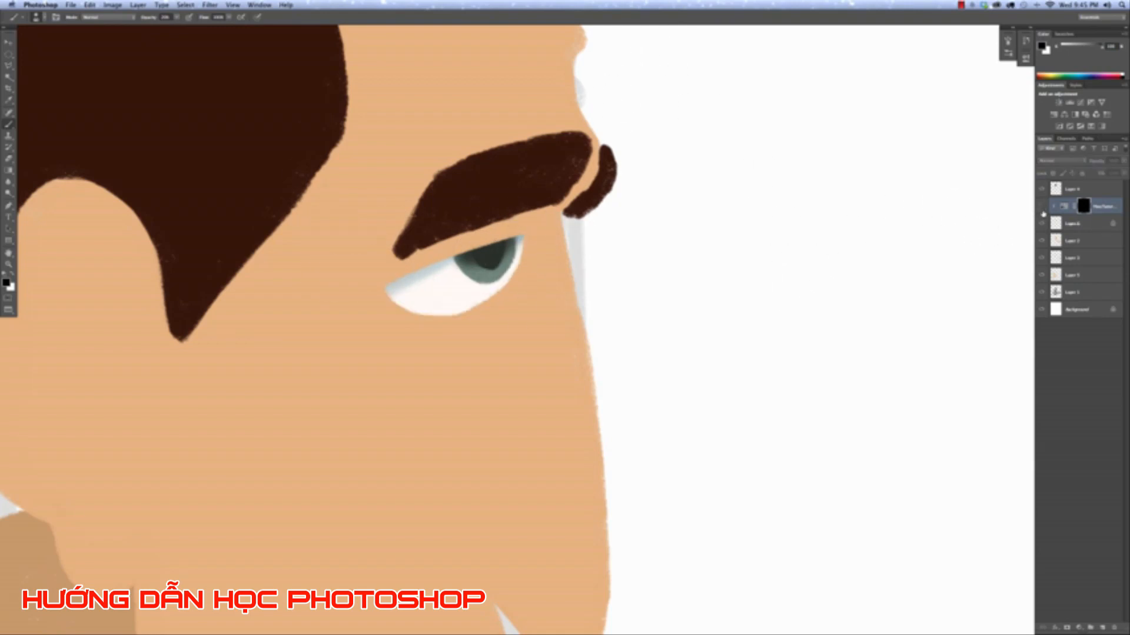
left_click(1041, 207)
key("super+minus")
key("super+minus")
key("super+minus")
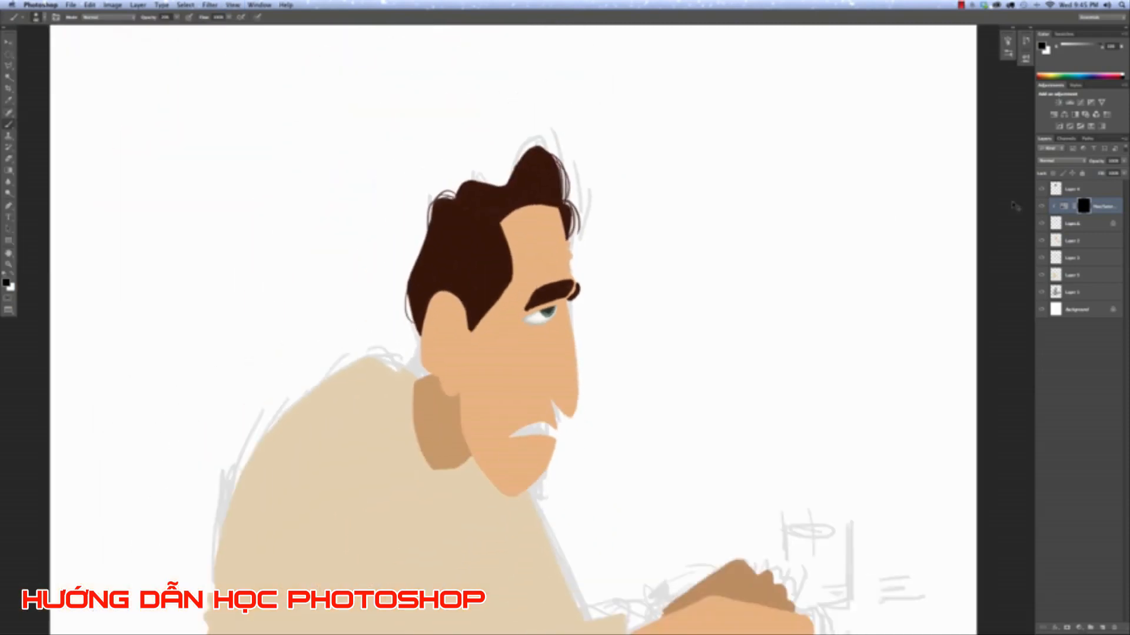
key("super+plus")
key("super+plus")
key("super+plus")
key("super+plus")
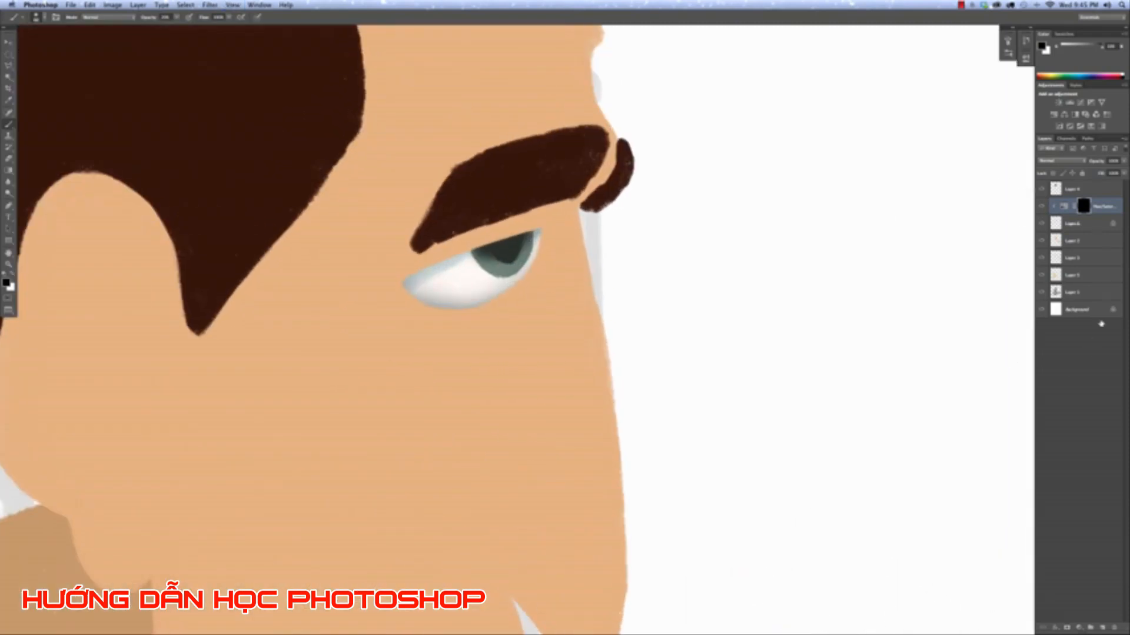
left_click(1041, 206)
left_click(1040, 207)
Try merging the Hue/Saturation adjustment into the eye layer and look through the layer merge commands.
left_click(1093, 226)
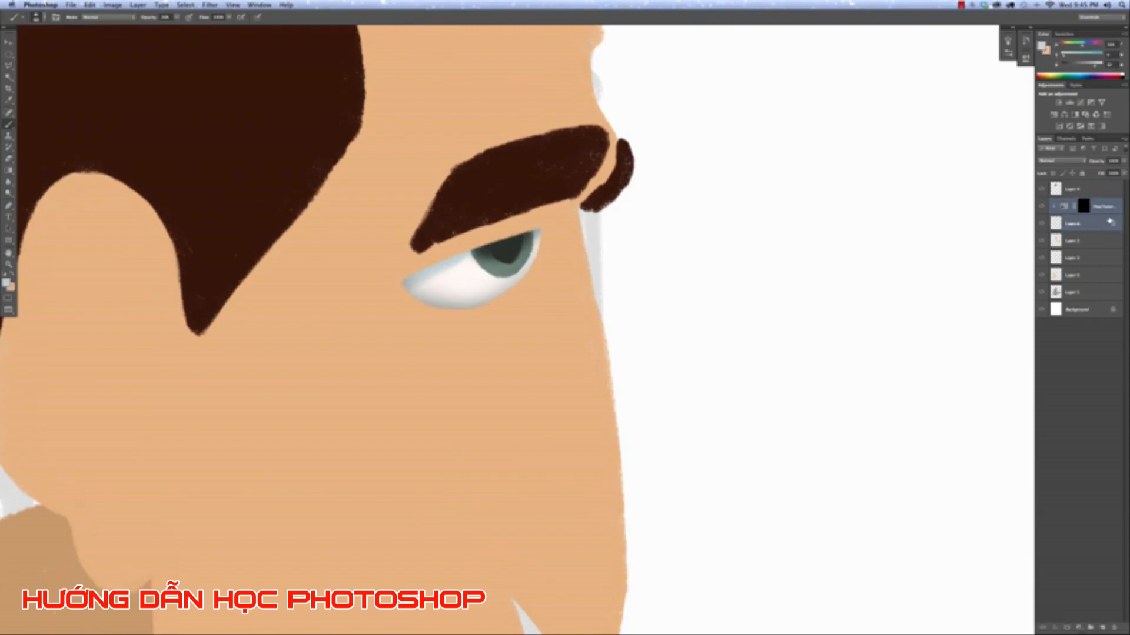
key("super+e")
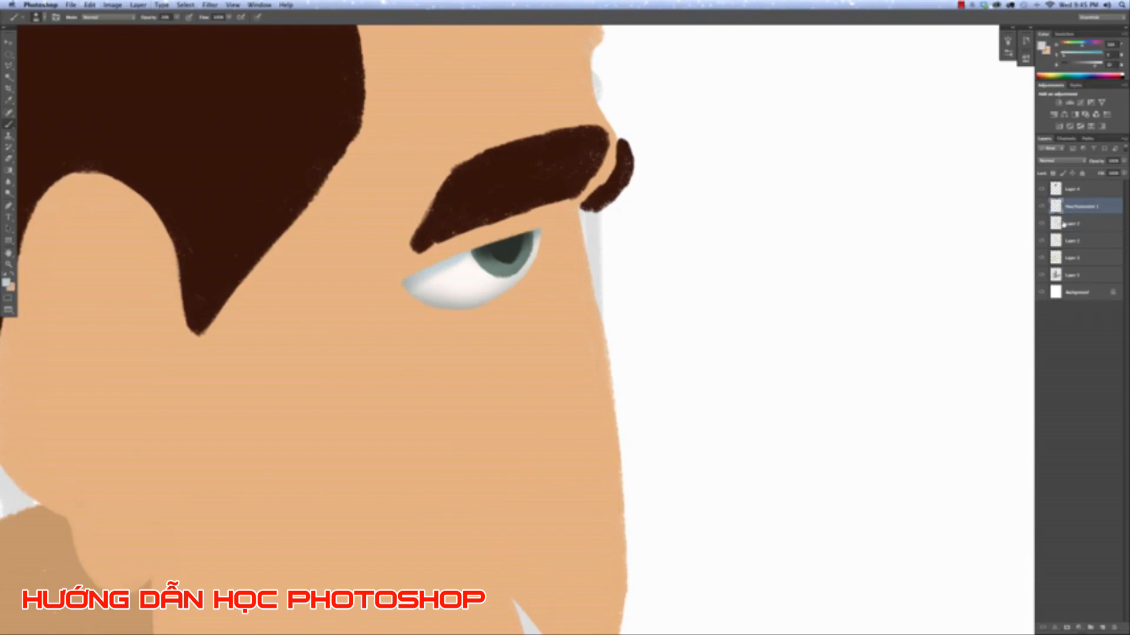
left_click(160, 4)
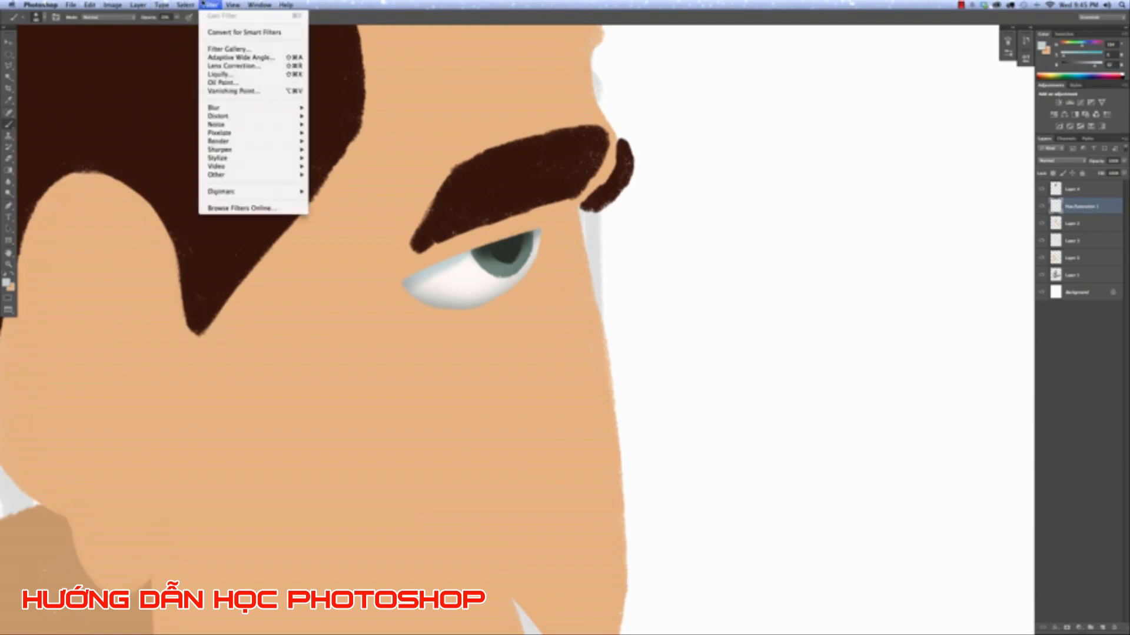
mouse_move(182, 4)
mouse_move(148, 4)
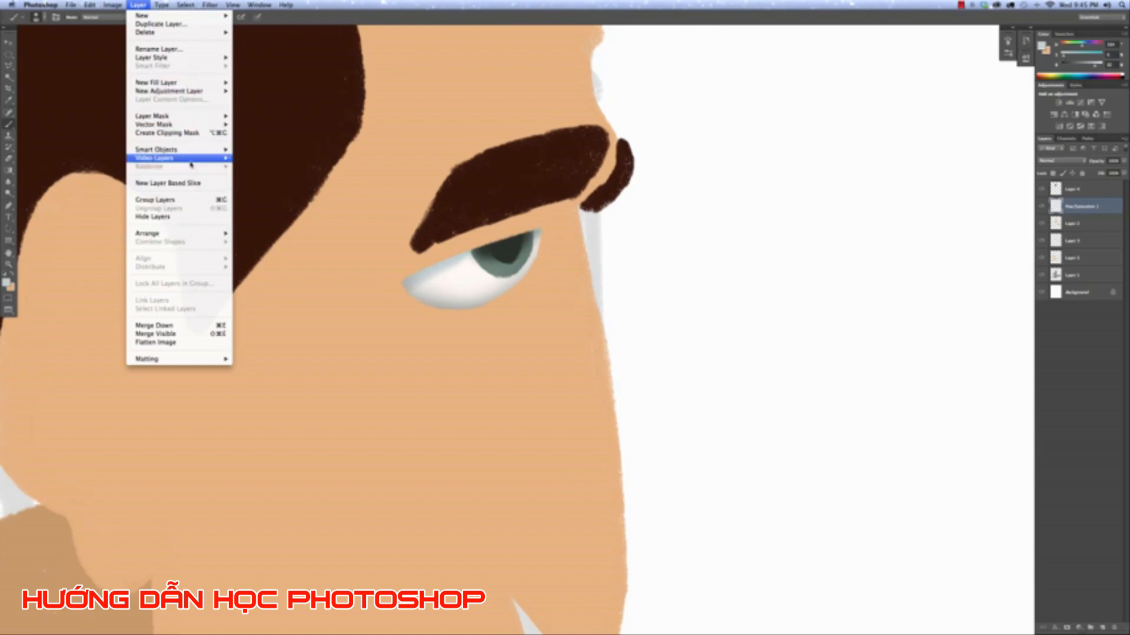
left_click(212, 69)
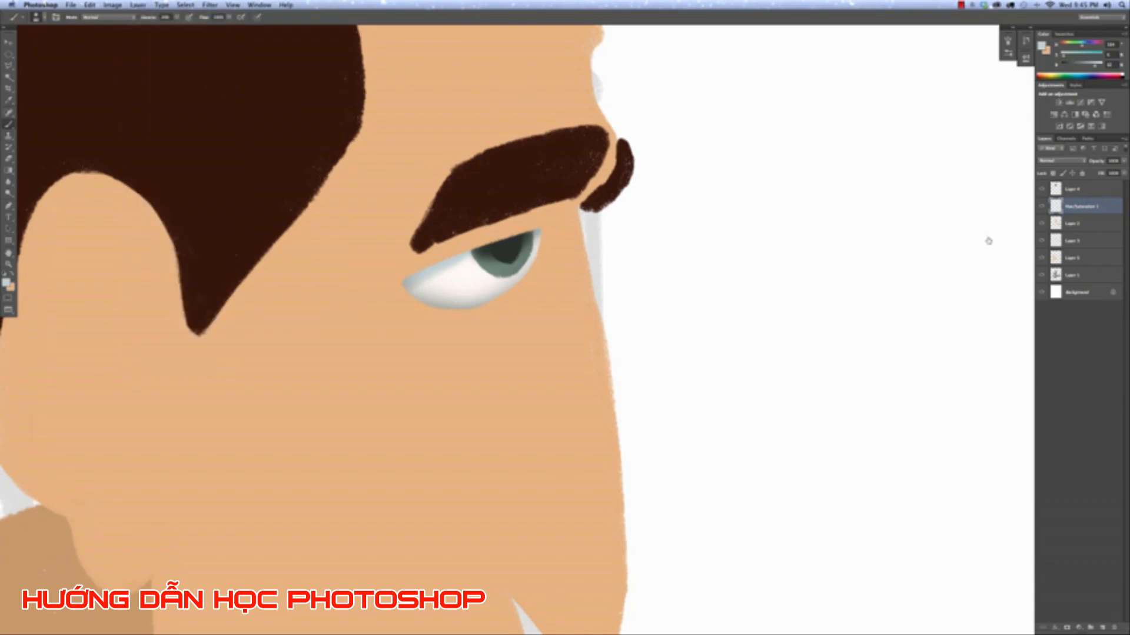
left_click(1078, 224, "shift")
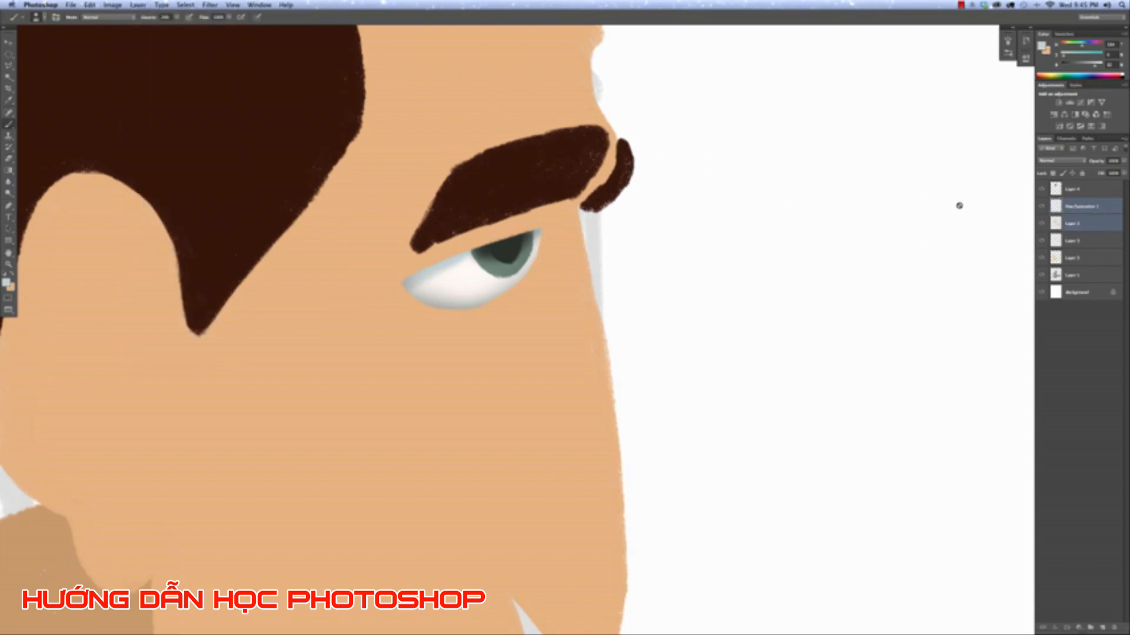
left_click(138, 5)
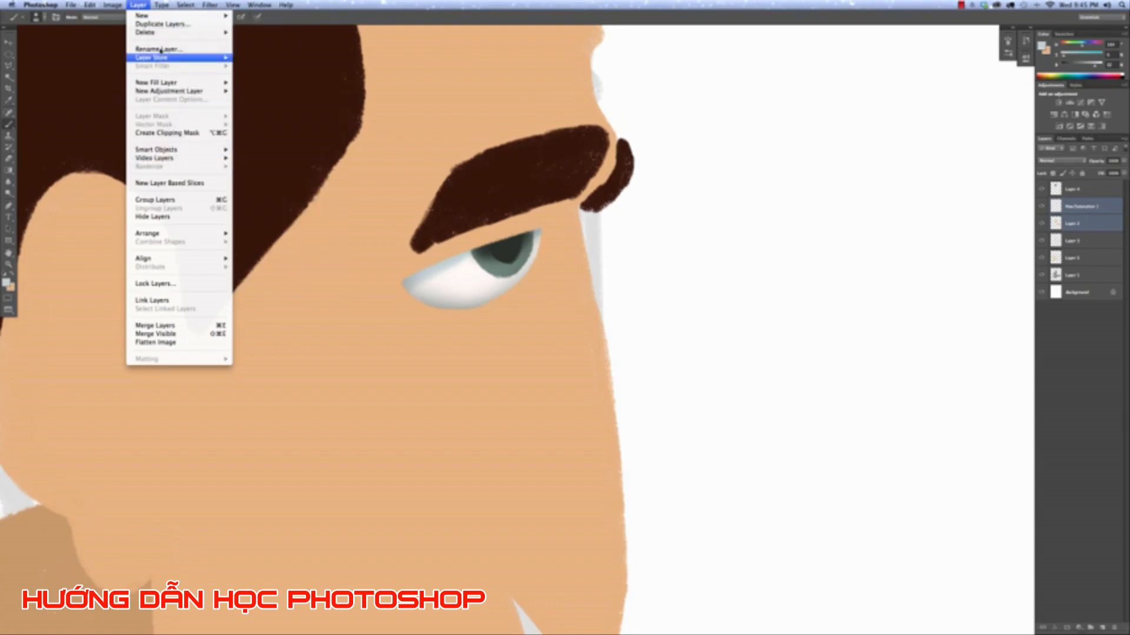
left_click(170, 334)
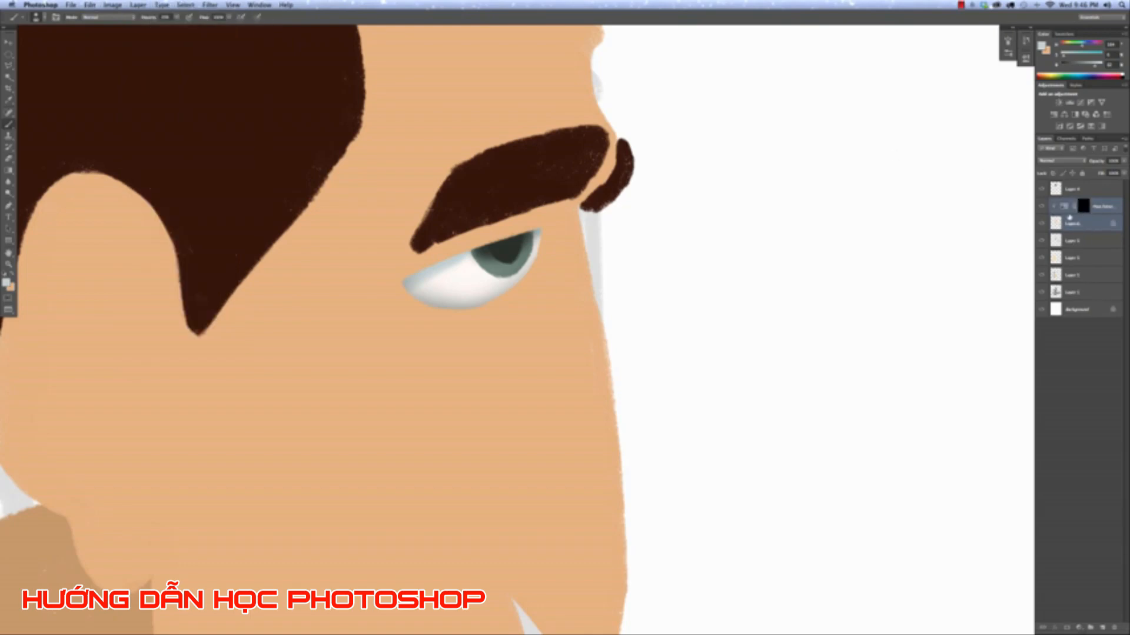
Merge the Hue/Saturation adjustment and the eye layer into one layer, and check its content by hiding and showing it.
key("super+e")
left_click(1041, 207)
left_click(1042, 206)
left_click(1097, 210)
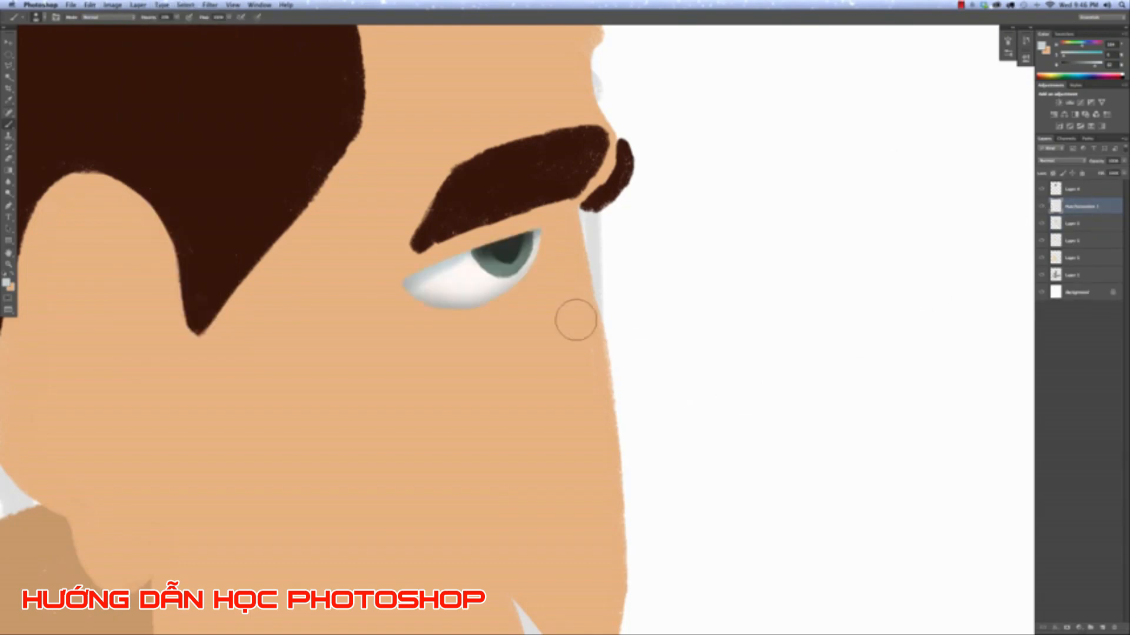
Choose the speckled finisher brush from the brush presets, with the whole seated man in view.
left_click(46, 17)
left_click_drag(145, 86, 161, 582)
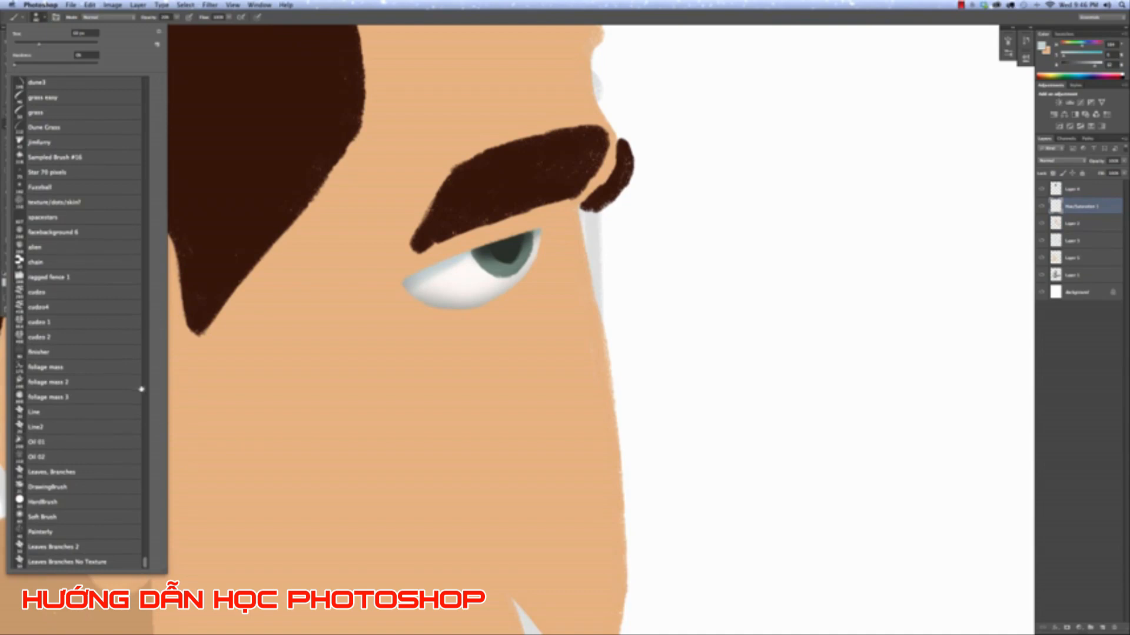
left_click(45, 17)
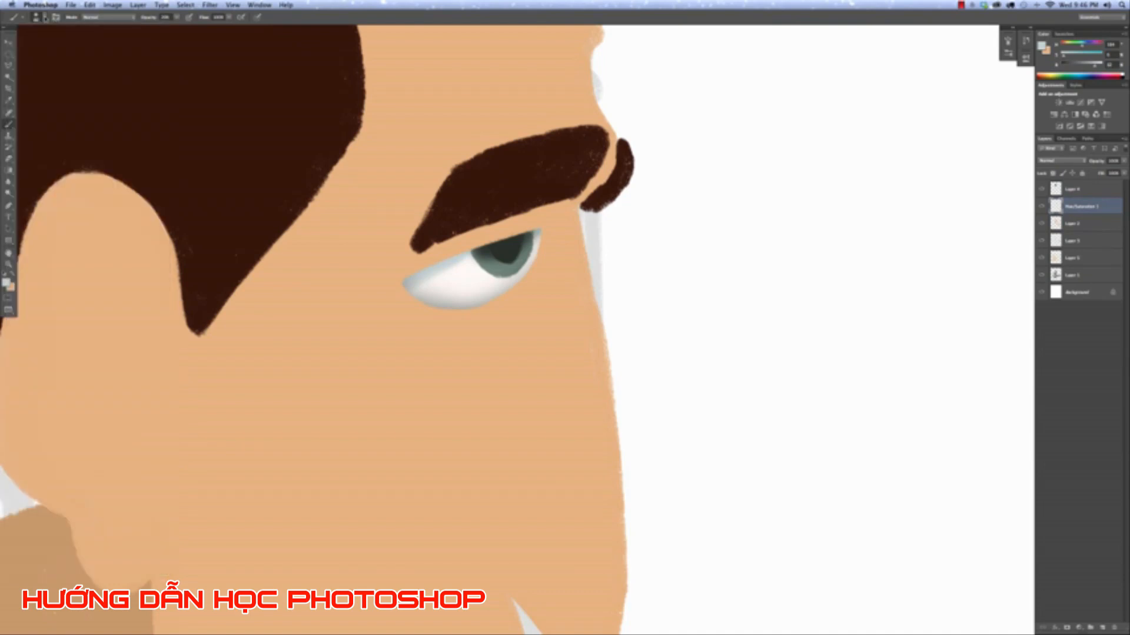
key("super+minus")
key("super+minus")
key("super+minus")
key("super+minus")
key("super+minus")
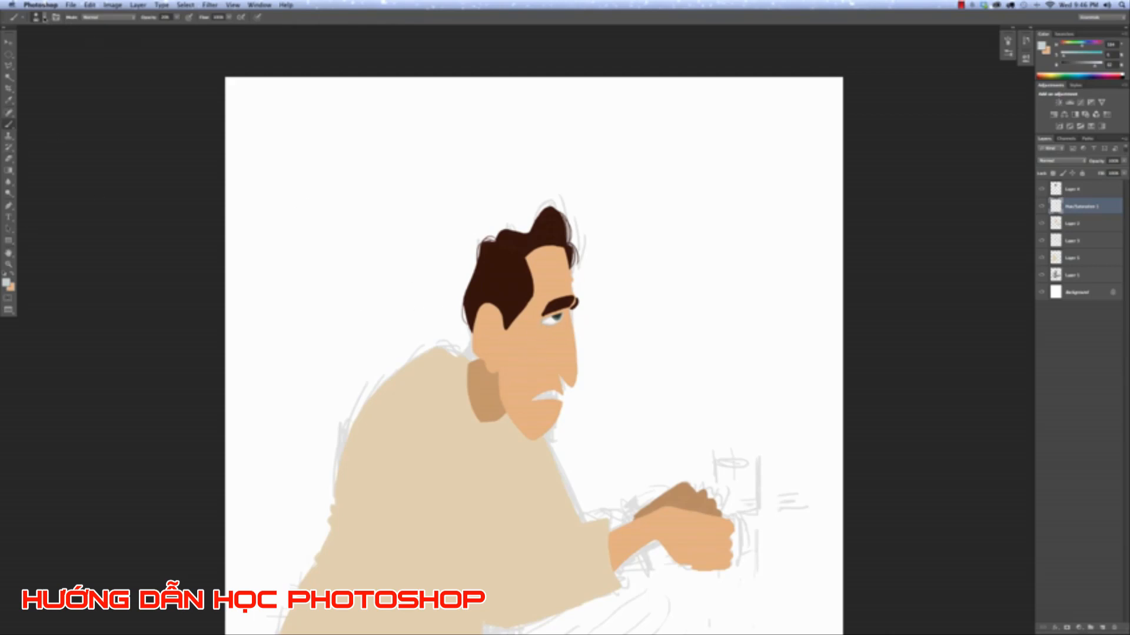
left_click(44, 18)
left_click(87, 352)
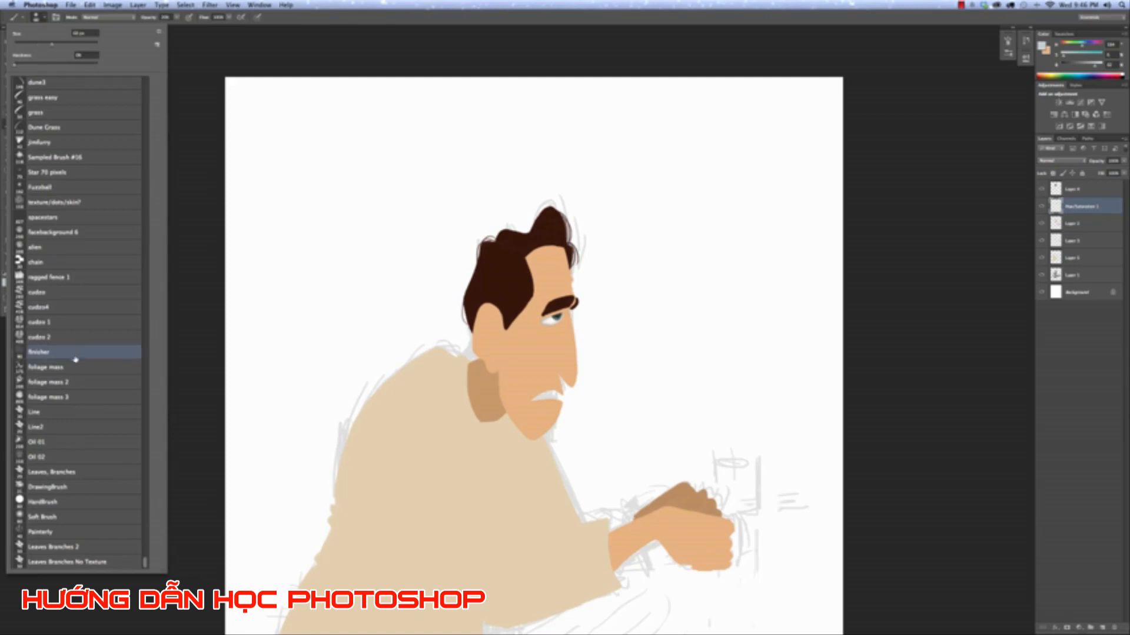
key("Return")
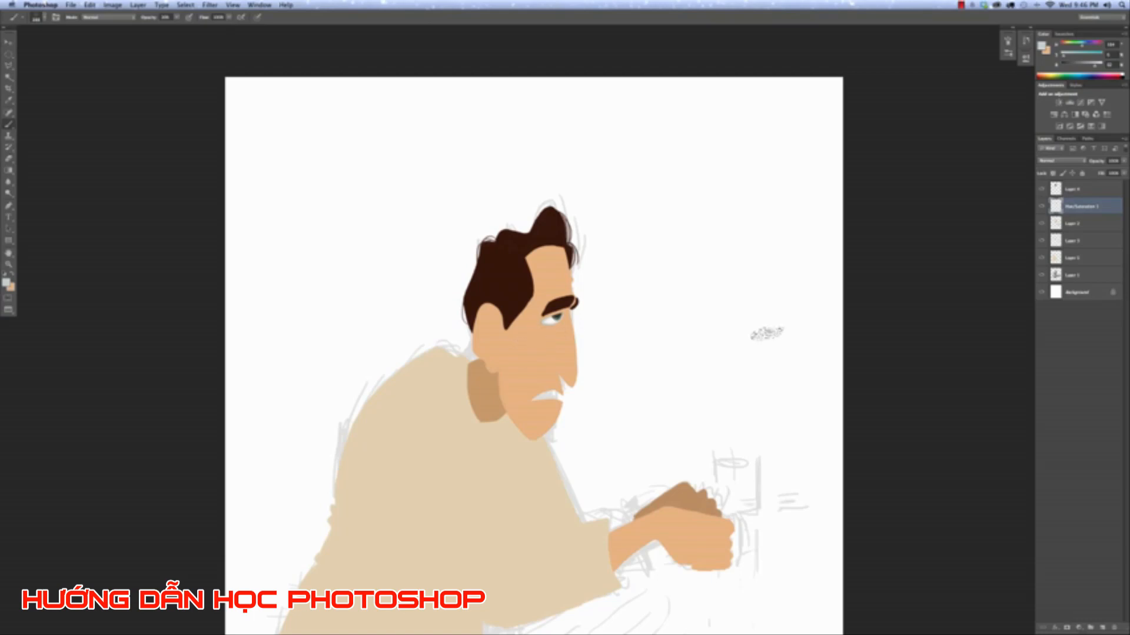
Identify the skin layer by toggling layer visibility, select it, and lock its transparent pixels.
left_click(1042, 207)
left_click(1041, 207)
left_click(1041, 224)
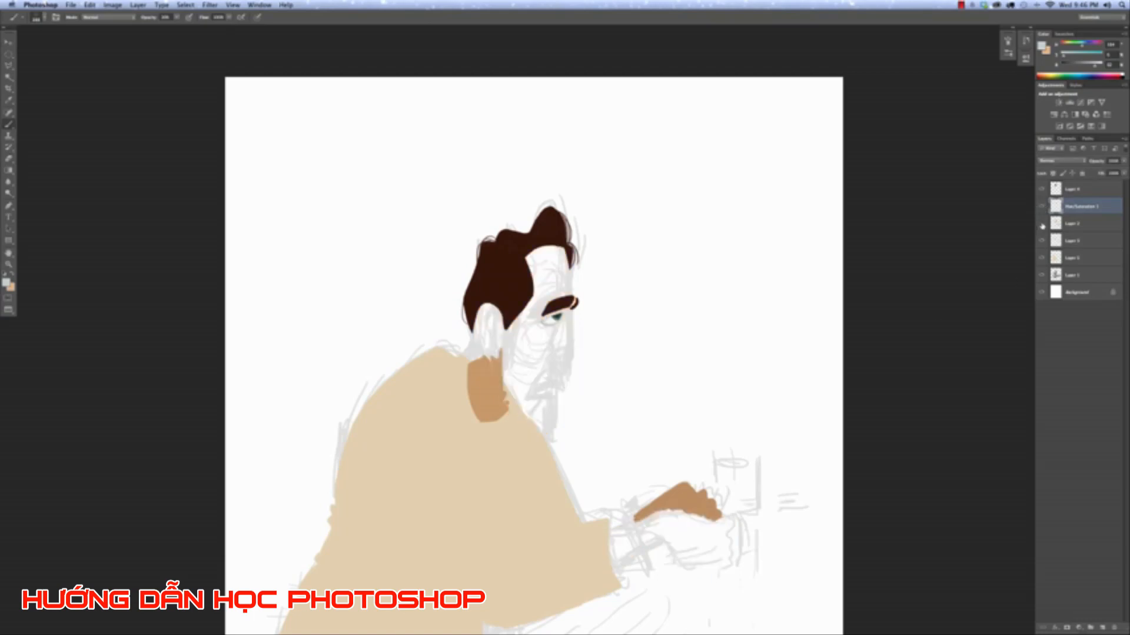
left_click(1042, 224)
left_click(1077, 231)
left_click(1042, 224)
left_click(1041, 224)
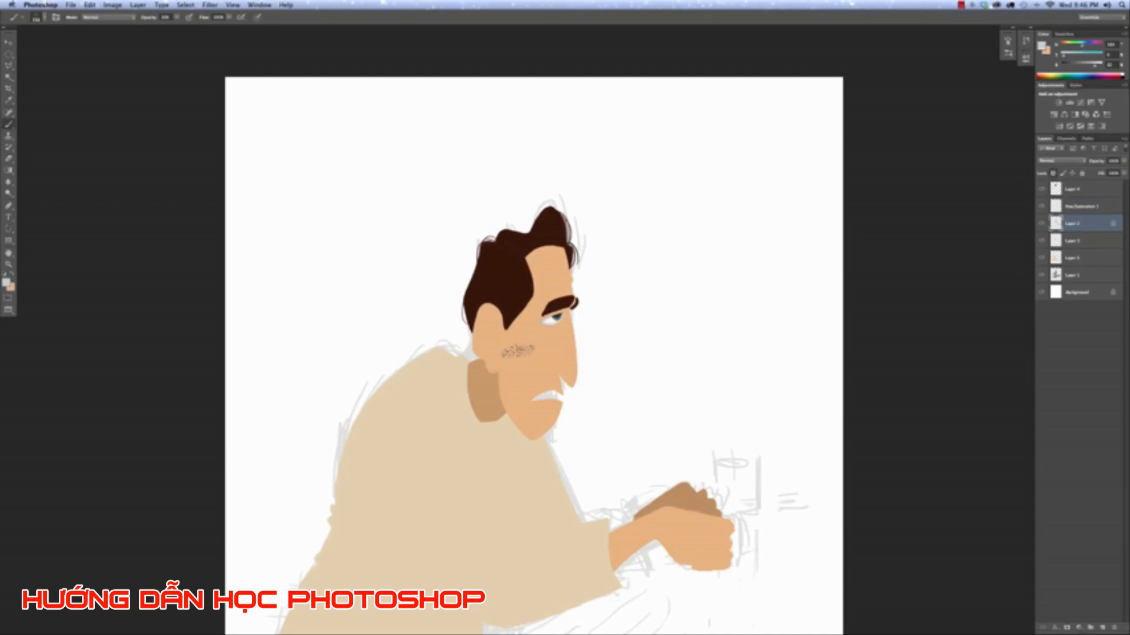
Sample the face's skin tone, shift it redder, and brush a soft blush onto the cheek, nose and ear.
left_click(532, 341, "alt")
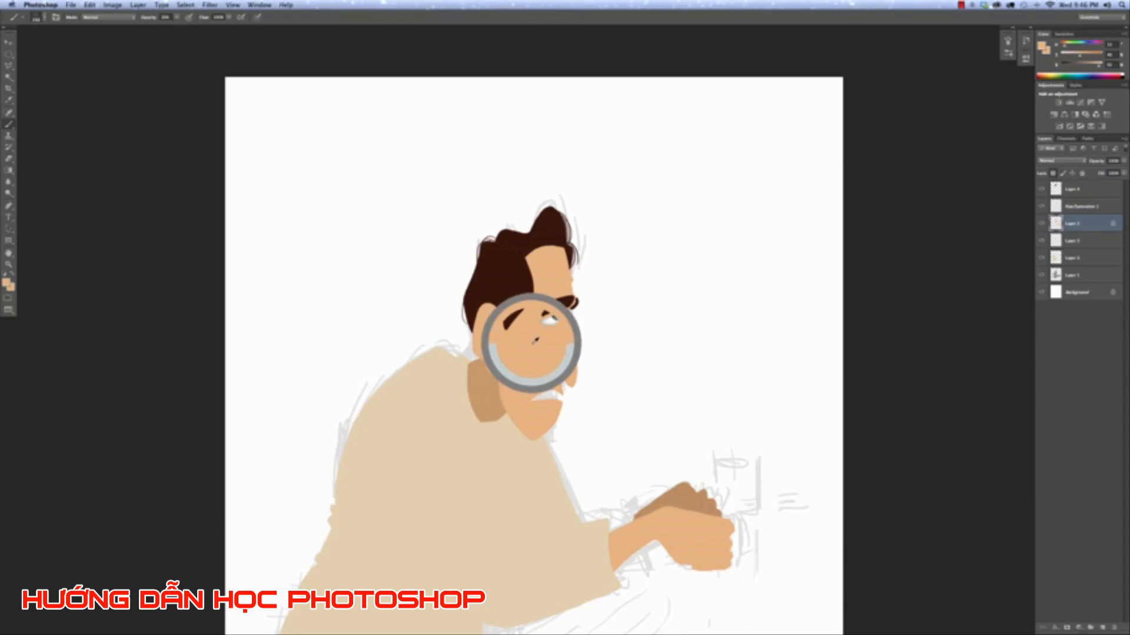
left_click_drag(557, 361, 585, 357)
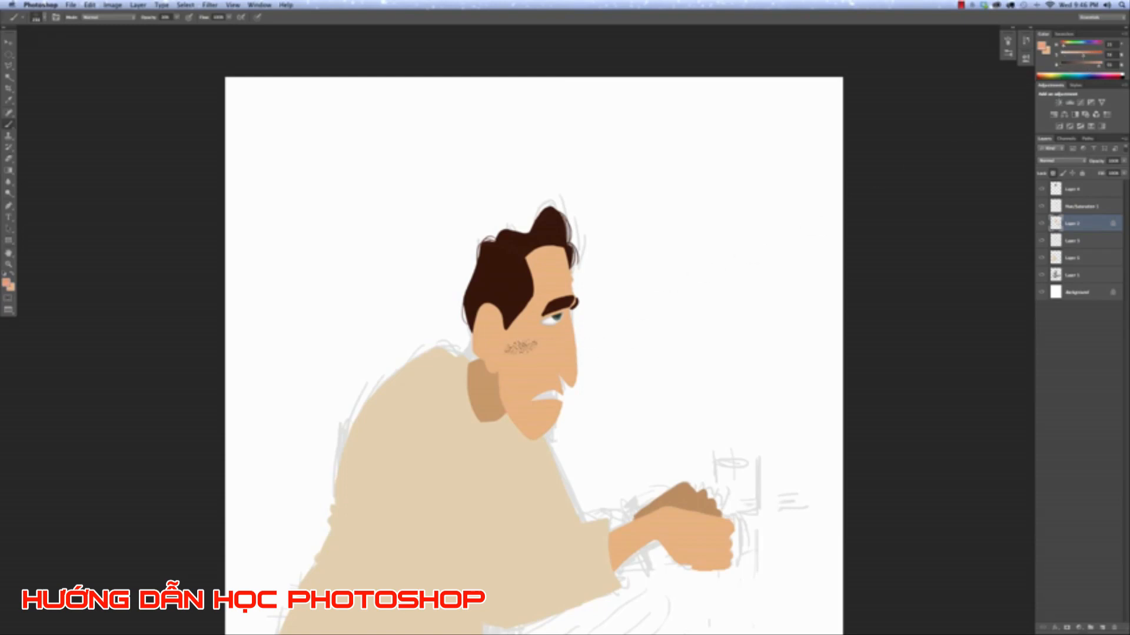
left_click_drag(489, 357, 519, 356)
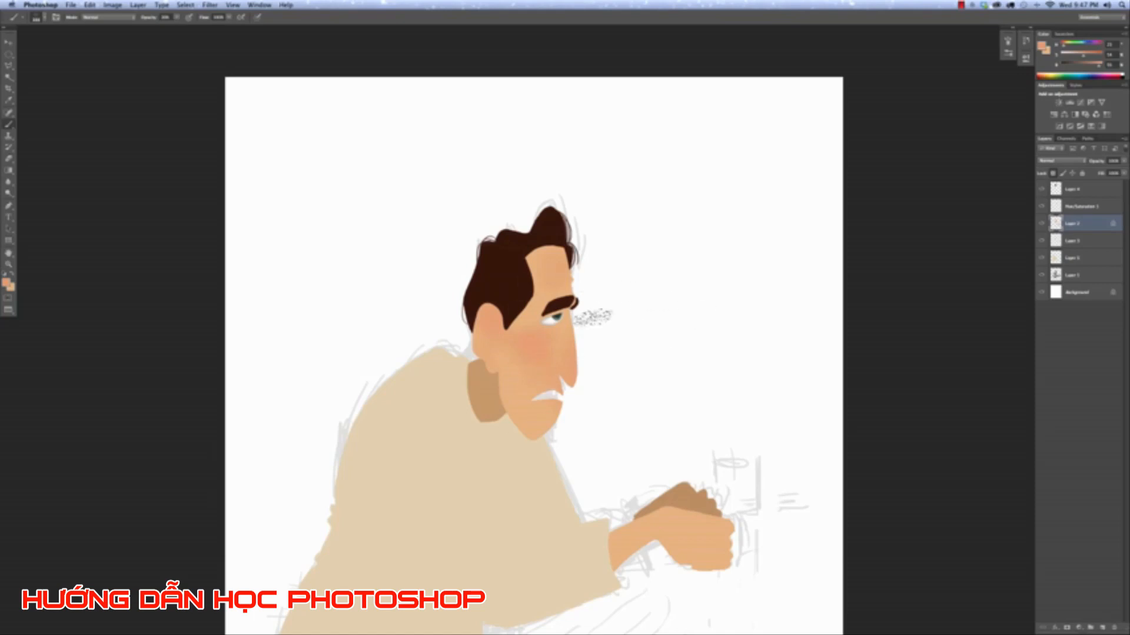
Shade the lid area under the eyebrow with a darker skin tone and brush a blue-grey shadow around the eye.
left_click(543, 306, "alt")
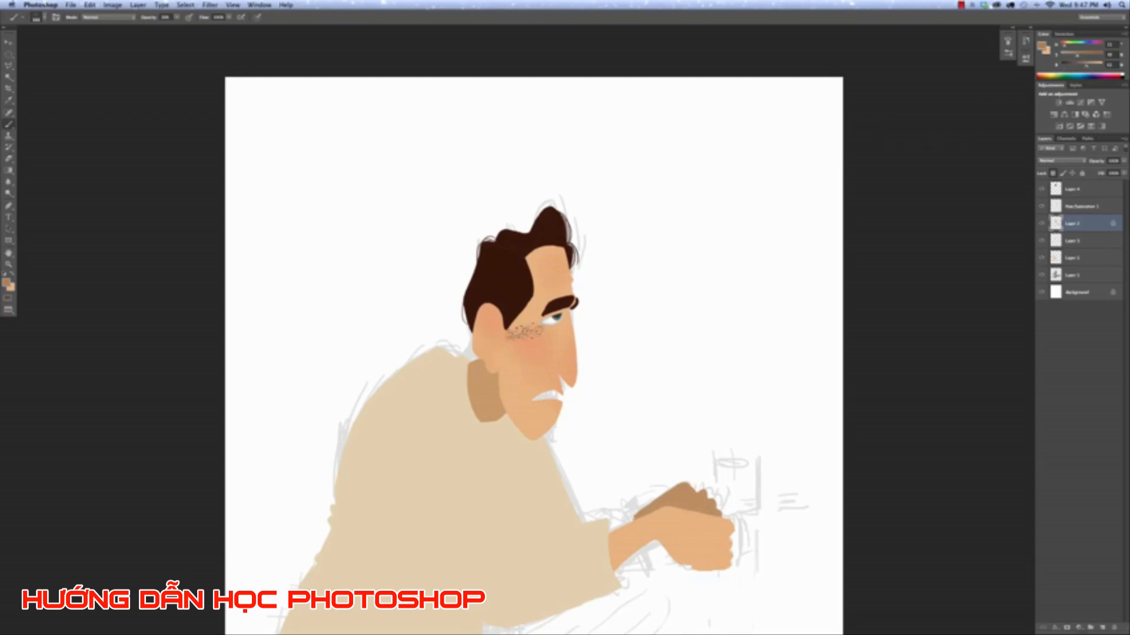
scroll(524, 332, "up", 3)
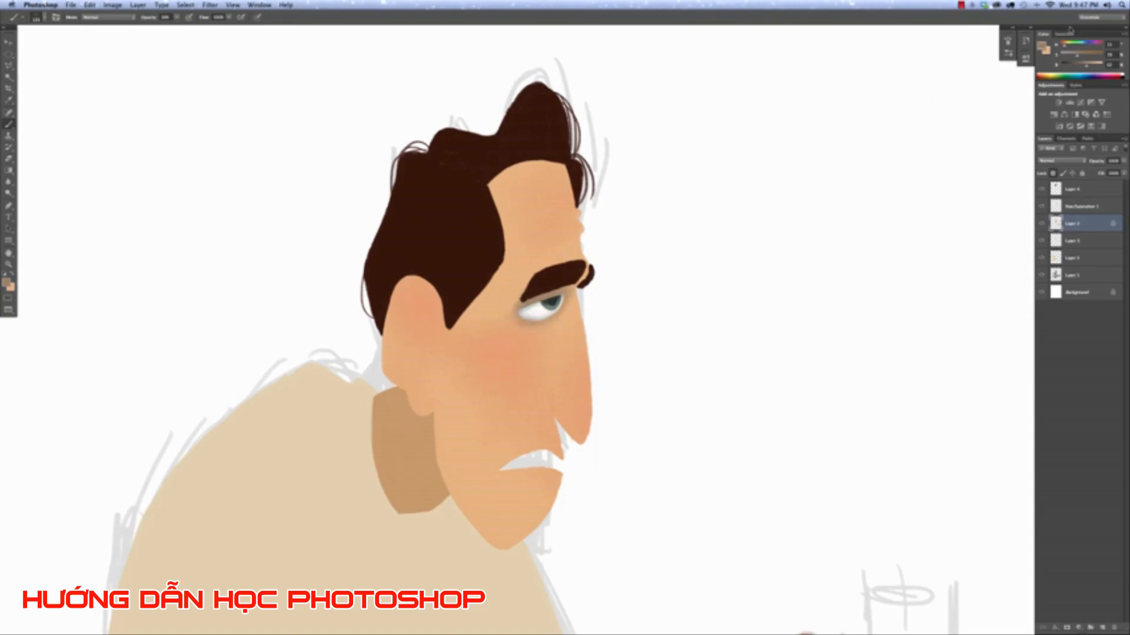
mouse_move(1074, 49)
left_mouse_down()
mouse_move(1085, 49)
mouse_move(1064, 56)
left_mouse_up()
mouse_move(548, 318)
left_mouse_down()
mouse_move(517, 308)
mouse_move(550, 302)
mouse_move(540, 325)
mouse_move(566, 290)
mouse_move(548, 330)
mouse_move(533, 309)
mouse_move(536, 348)
mouse_move(526, 308)
mouse_move(544, 351)
mouse_move(509, 307)
mouse_move(518, 343)
mouse_move(533, 306)
mouse_move(541, 343)
mouse_move(566, 291)
left_mouse_up()
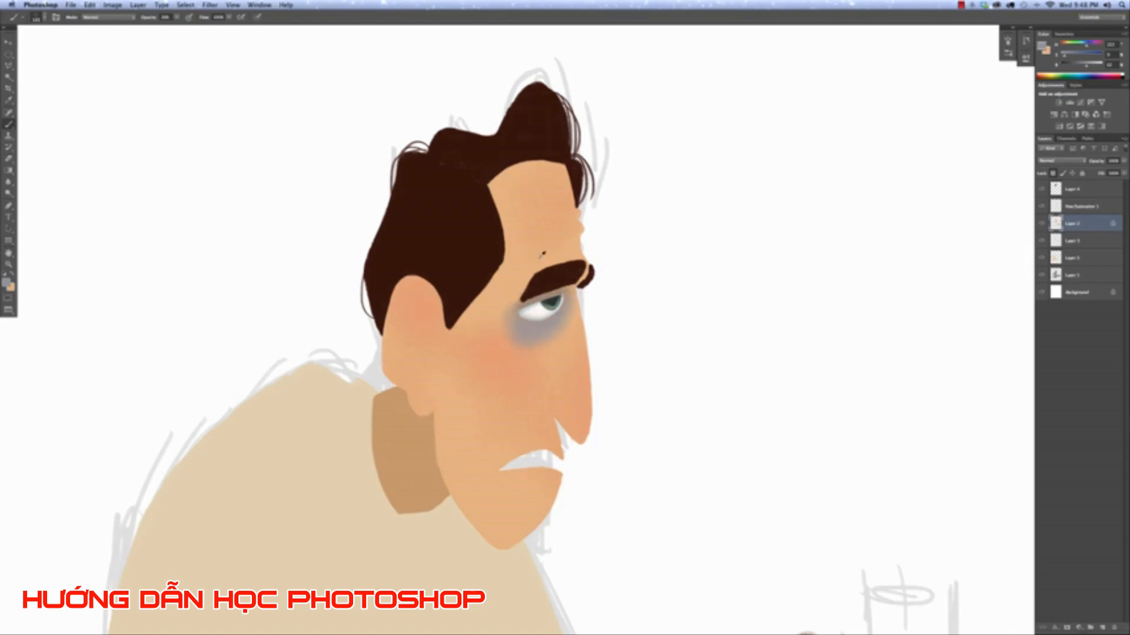
Sample the skin beside the eye and paint over the edges of the blue-grey shadow to reduce it.
left_click(503, 293, "alt")
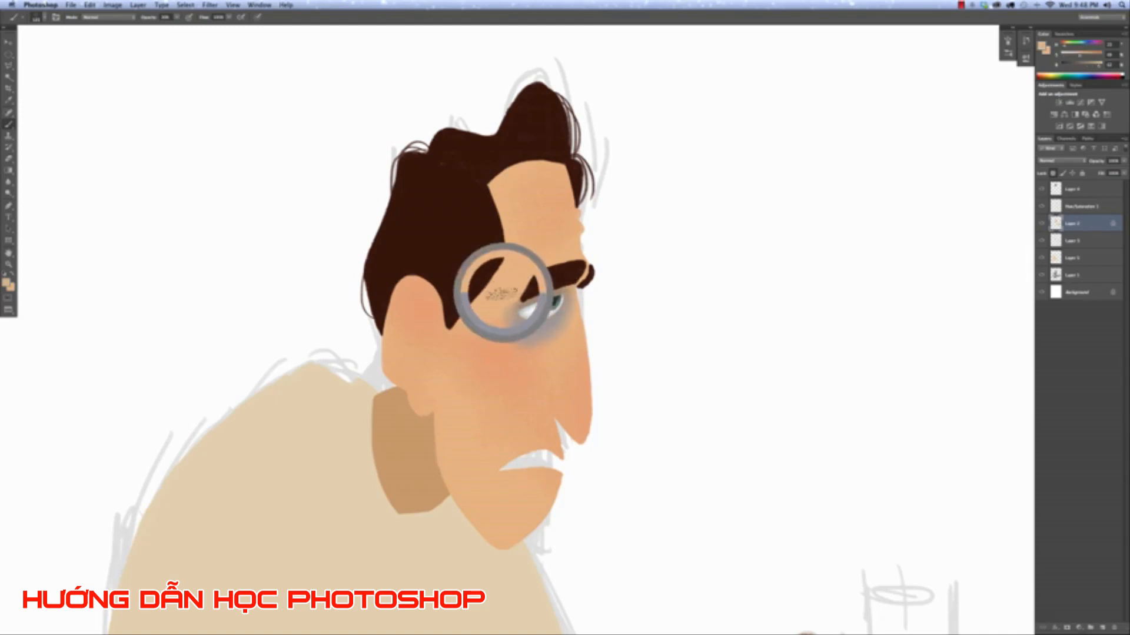
mouse_move(495, 357)
left_mouse_down()
mouse_move(512, 288)
mouse_move(531, 359)
mouse_move(506, 311)
mouse_move(536, 320)
mouse_move(526, 332)
mouse_move(512, 287)
mouse_move(549, 320)
mouse_move(543, 346)
mouse_move(500, 305)
mouse_move(528, 299)
left_mouse_up()
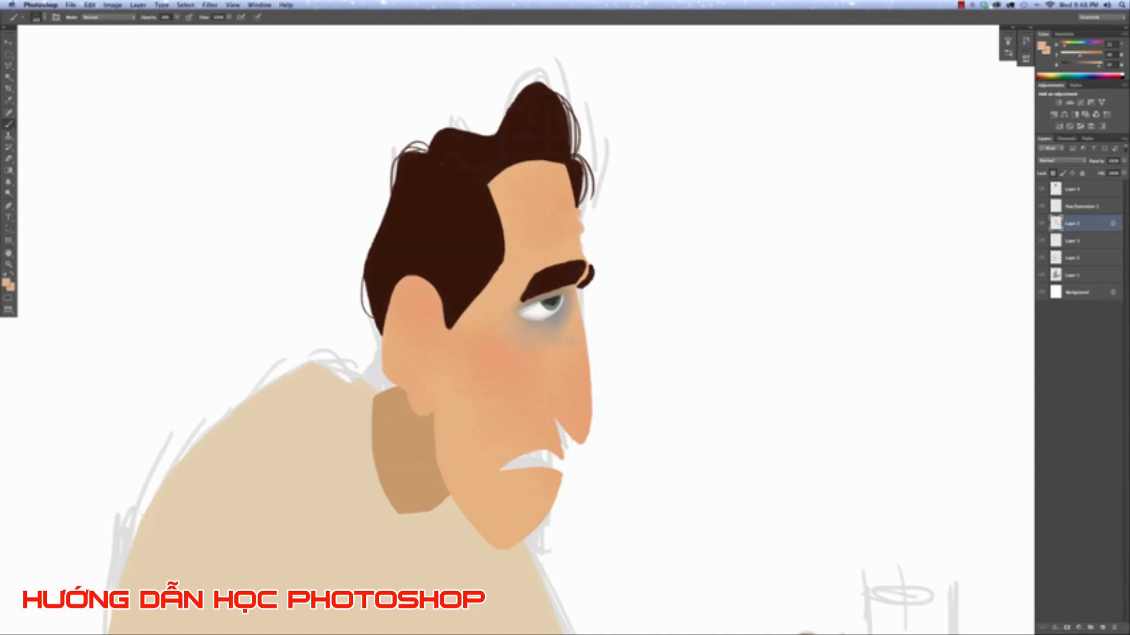
mouse_move(562, 340)
left_mouse_down()
mouse_move(541, 311)
mouse_move(563, 300)
mouse_move(570, 333)
mouse_move(499, 335)
left_mouse_up()
key("super+minus")
key("super+minus")
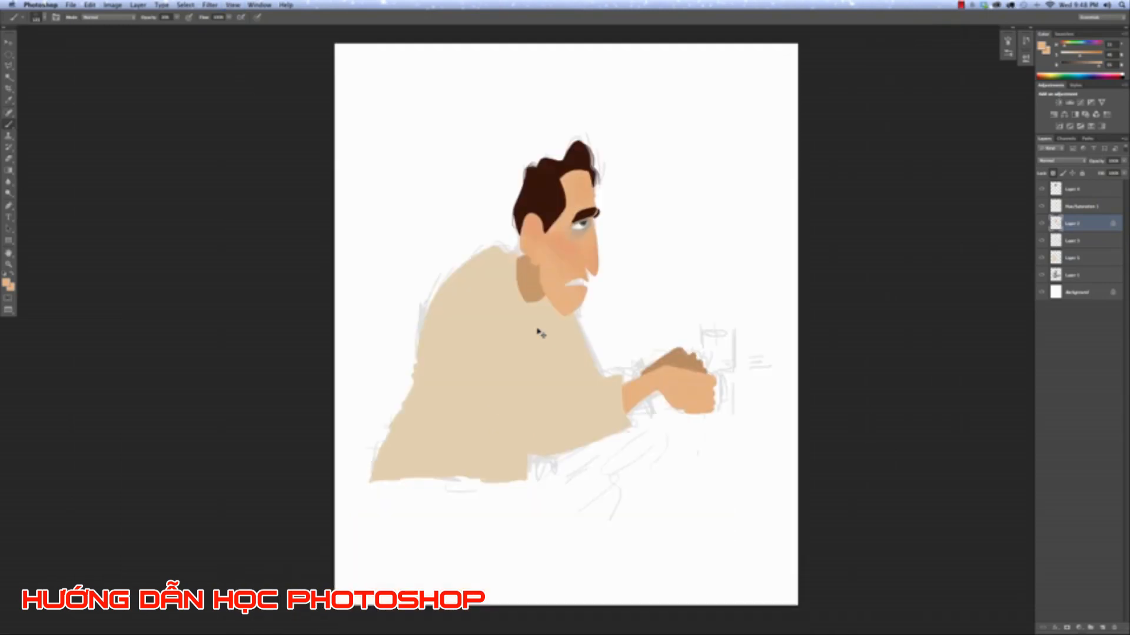
Resample the light skin tone near the temple and blend the under-eye shadow further into the cheek.
key("super+plus")
key("super+plus")
key("super+plus")
key("super+plus")
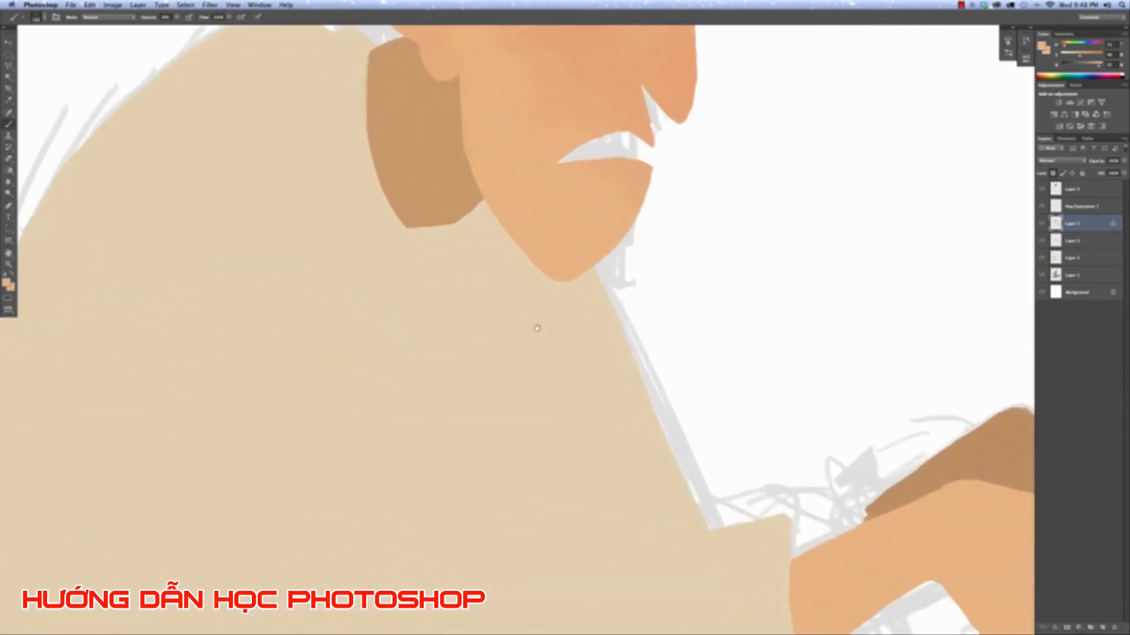
left_click_drag(537, 326, 462, 514)
left_click_drag(545, 258, 533, 330)
scroll(532, 330, "up", 5)
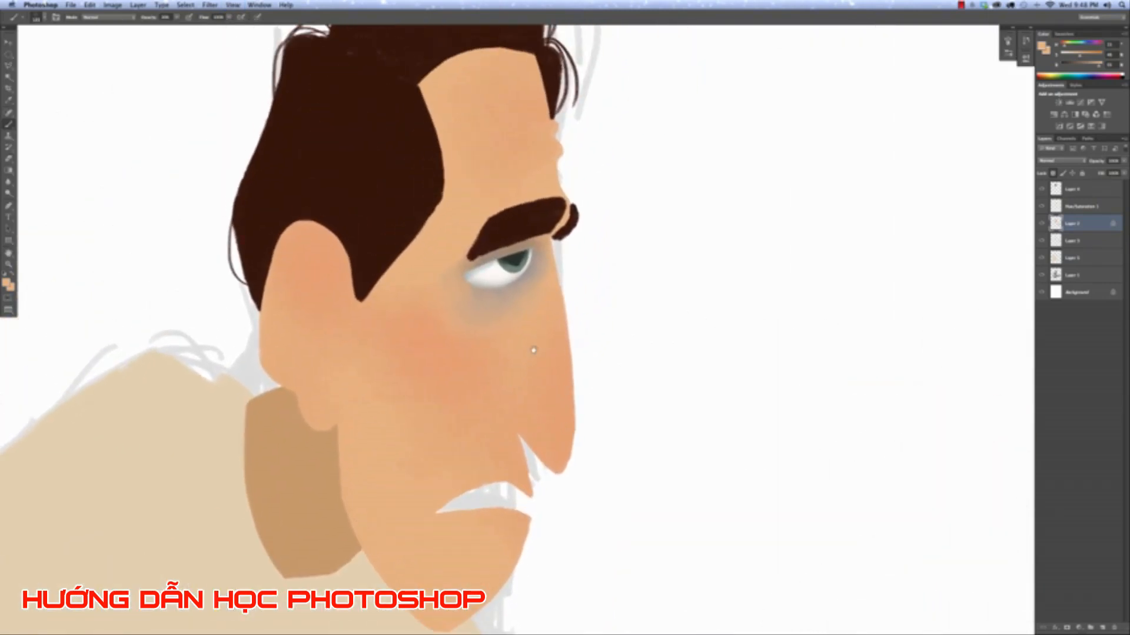
left_click(453, 233, "alt")
mouse_move(449, 315)
left_mouse_down()
mouse_move(456, 351)
mouse_move(512, 304)
mouse_move(515, 278)
mouse_move(416, 284)
mouse_move(521, 334)
mouse_move(542, 290)
mouse_move(354, 336)
left_mouse_up()
key("super+minus")
key("super+minus")
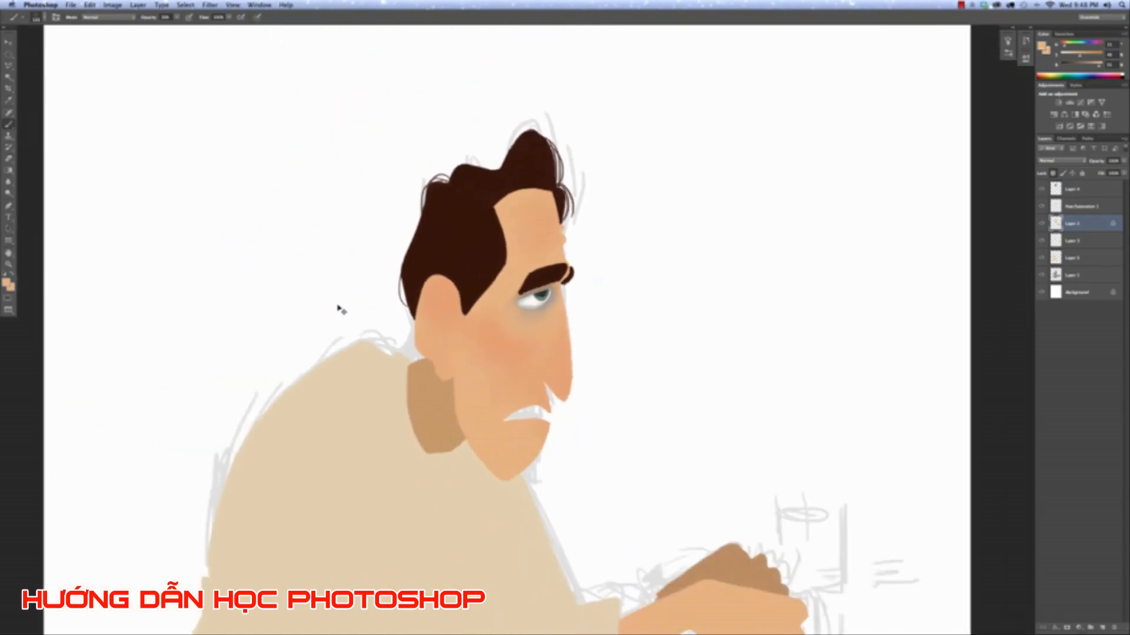
Switch to a small hard-edged drawing brush for fine line work around the eye.
key("super+plus")
key("super+plus")
key("super+plus")
scroll(335, 305, "up", 3)
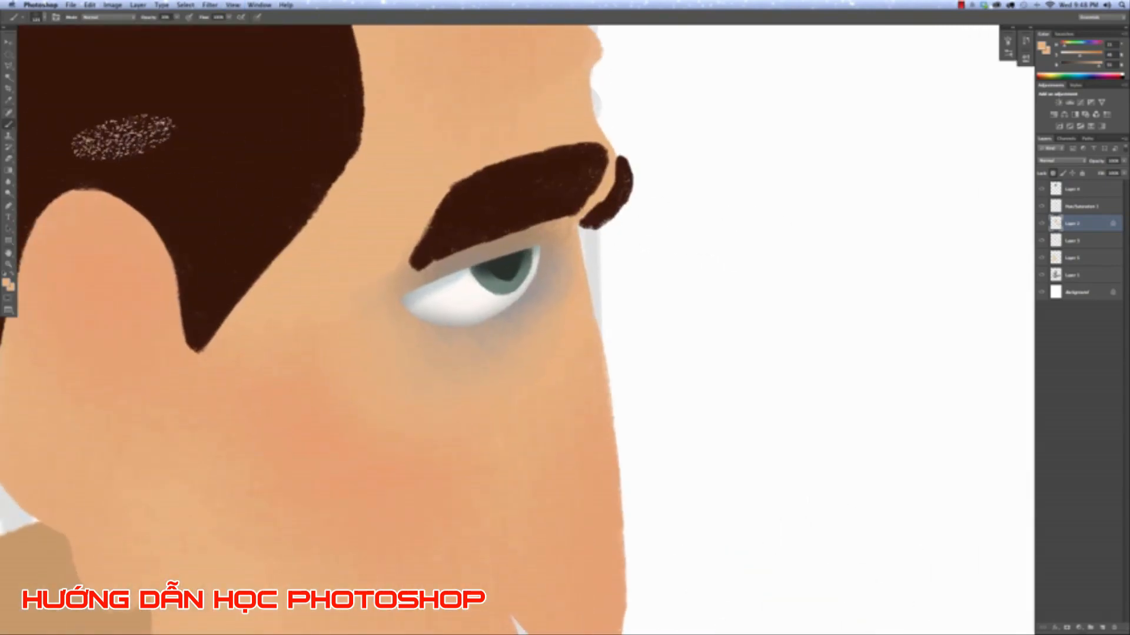
left_click(36, 18)
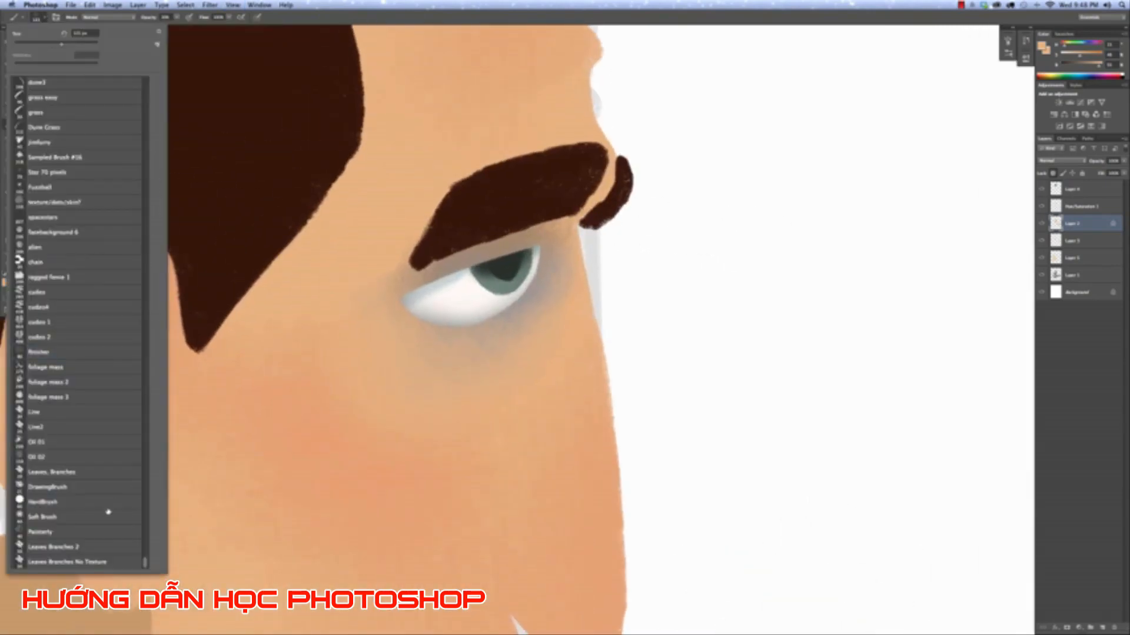
left_click(68, 472)
left_click(47, 16)
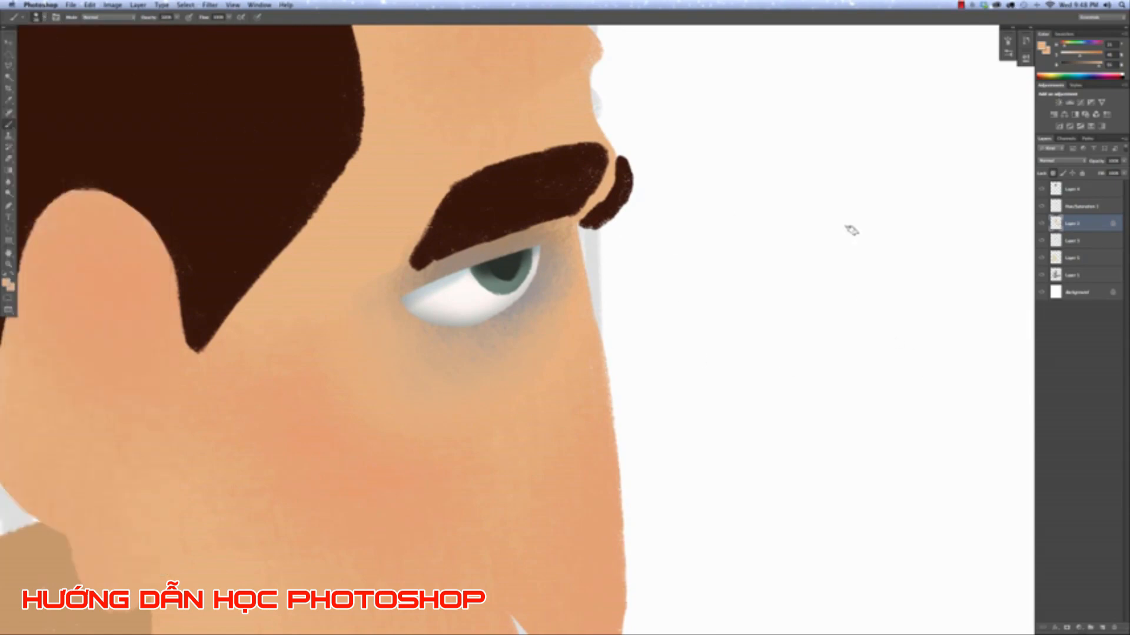
Select the hair and eyebrow layer, sample the eyebrow's dark brown, and draw a tapered upper lash line along the eye.
left_click(1042, 189)
left_click(1079, 193)
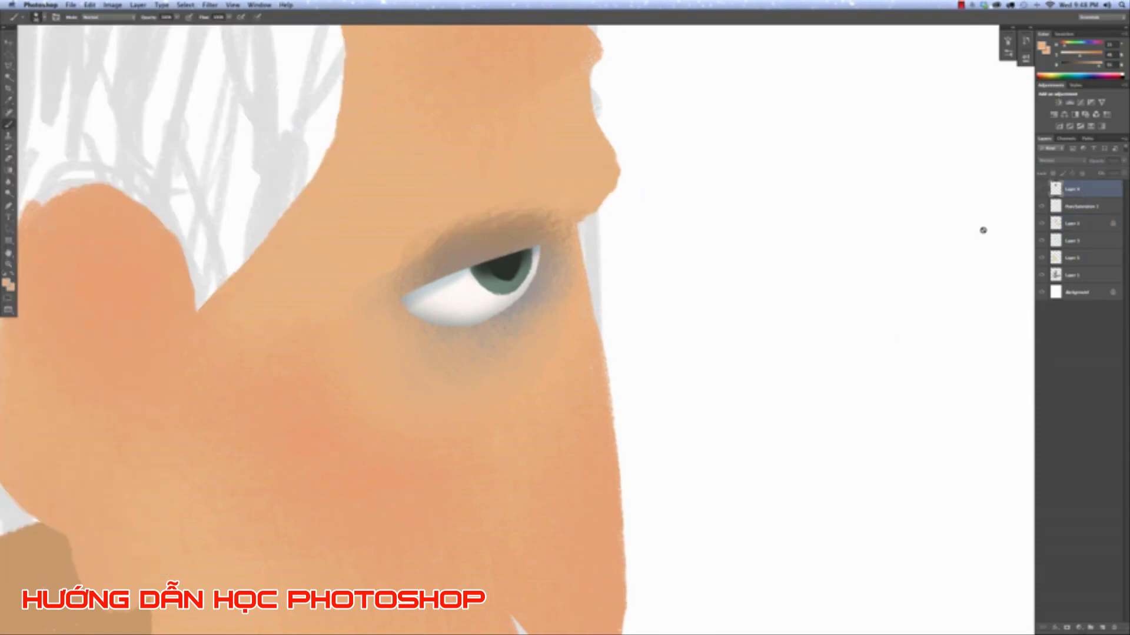
left_click(1042, 190)
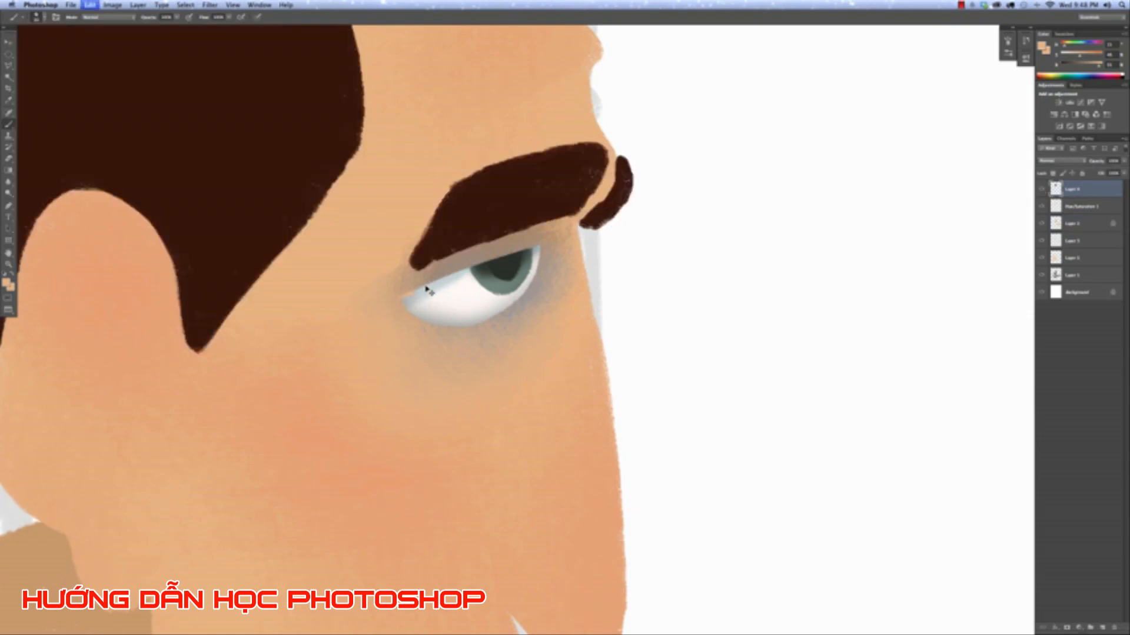
left_click(499, 200, "alt")
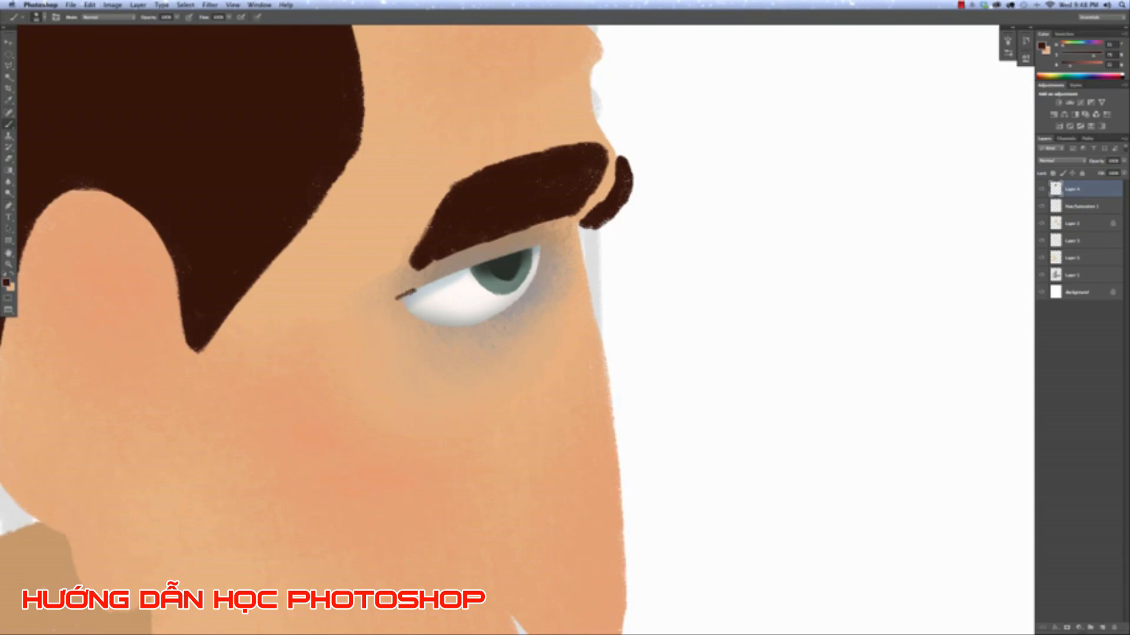
left_click_drag(411, 289, 472, 271)
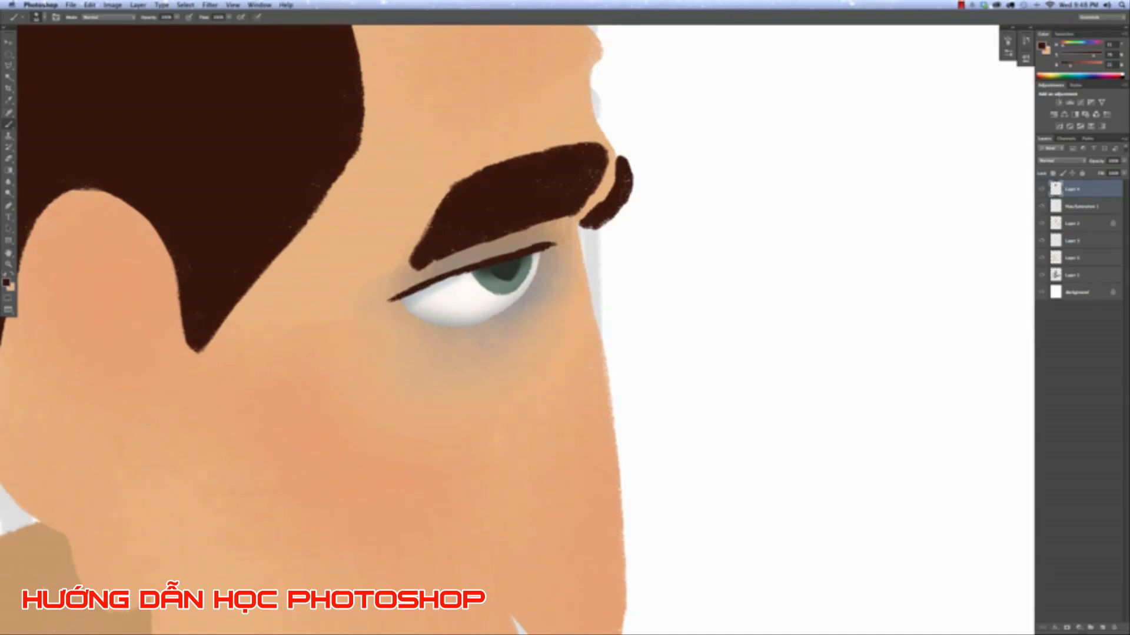
Thicken the dark brown upper lash line from the eye's outer corner and check it against the whole figure.
left_click_drag(397, 299, 494, 266)
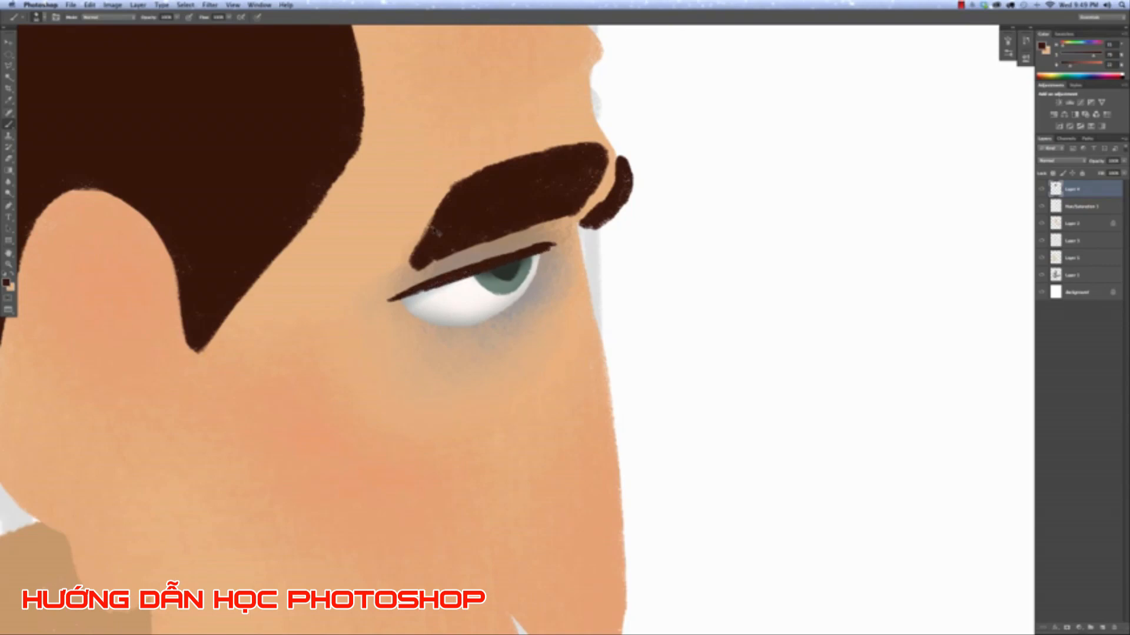
key("super+minus")
key("super+minus")
key("super+minus")
key("super+minus")
key("super+minus")
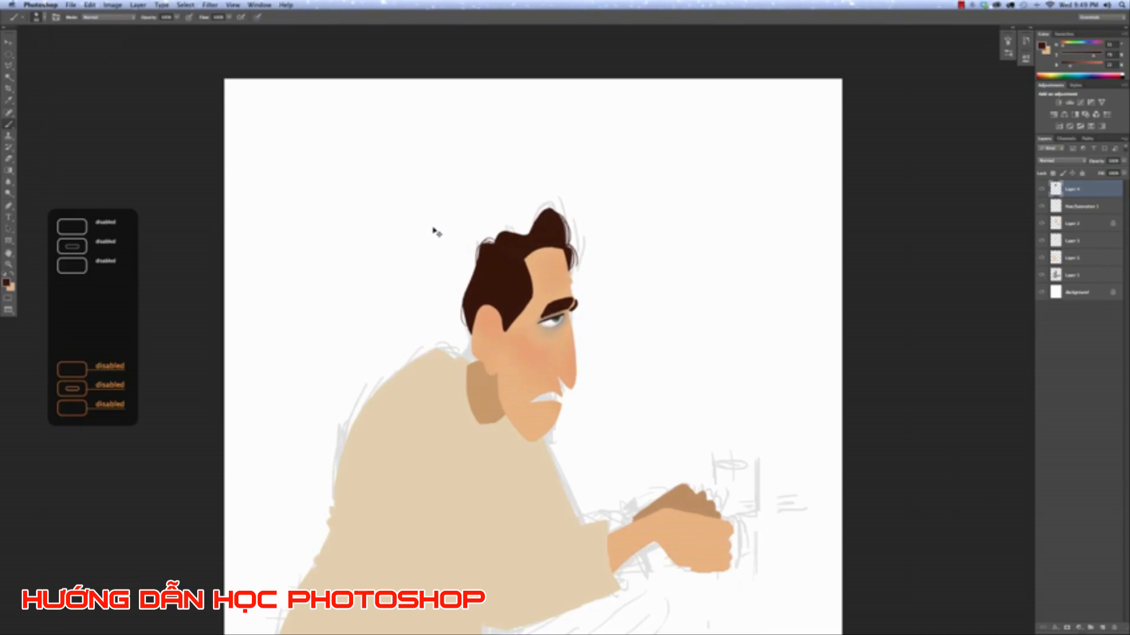
key("super+plus")
key("super+plus")
key("super+plus")
key("super+plus")
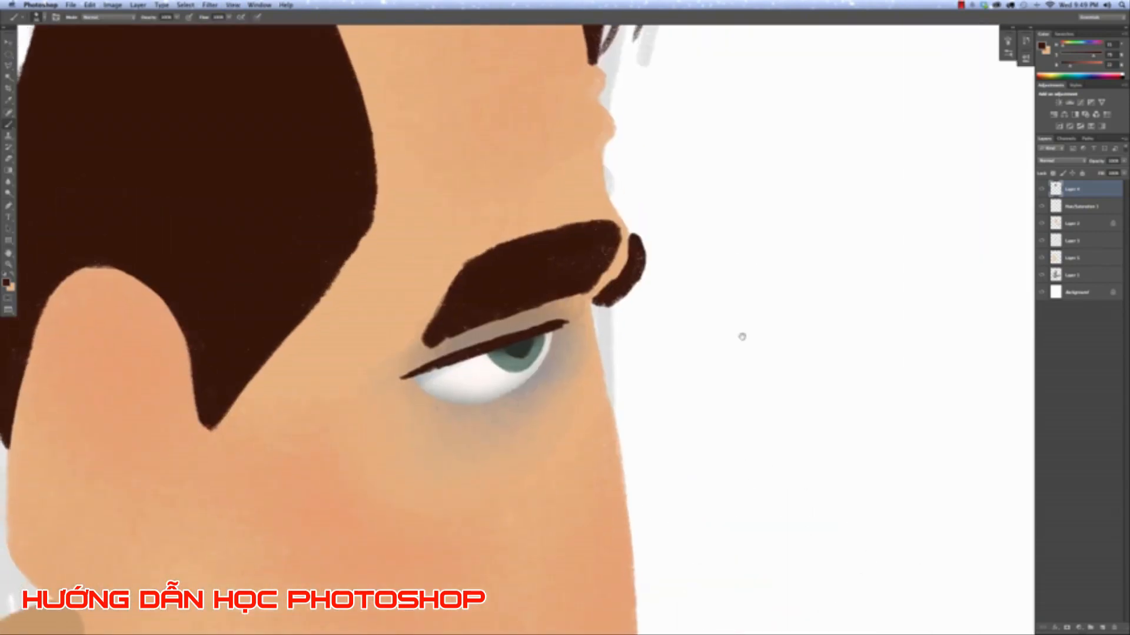
left_click(1042, 189)
left_click(1041, 190)
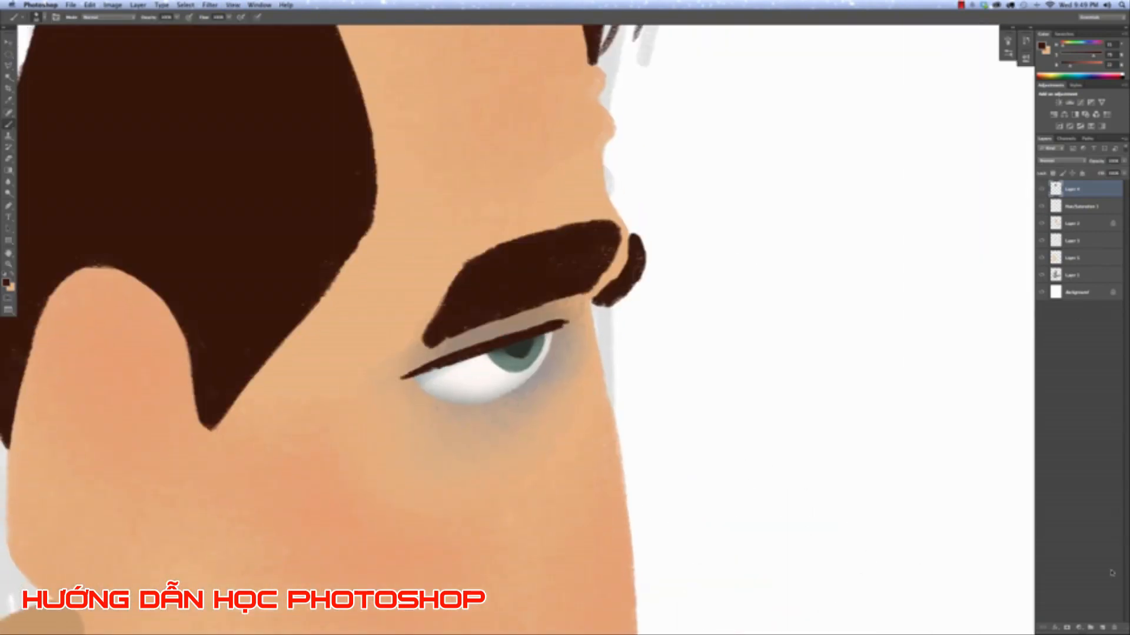
Add a new top layer, sample the forehead skin, darken it to orange-brown, and draw thin wrinkle lines across the forehead.
left_click(1103, 628)
left_click(462, 159, "alt")
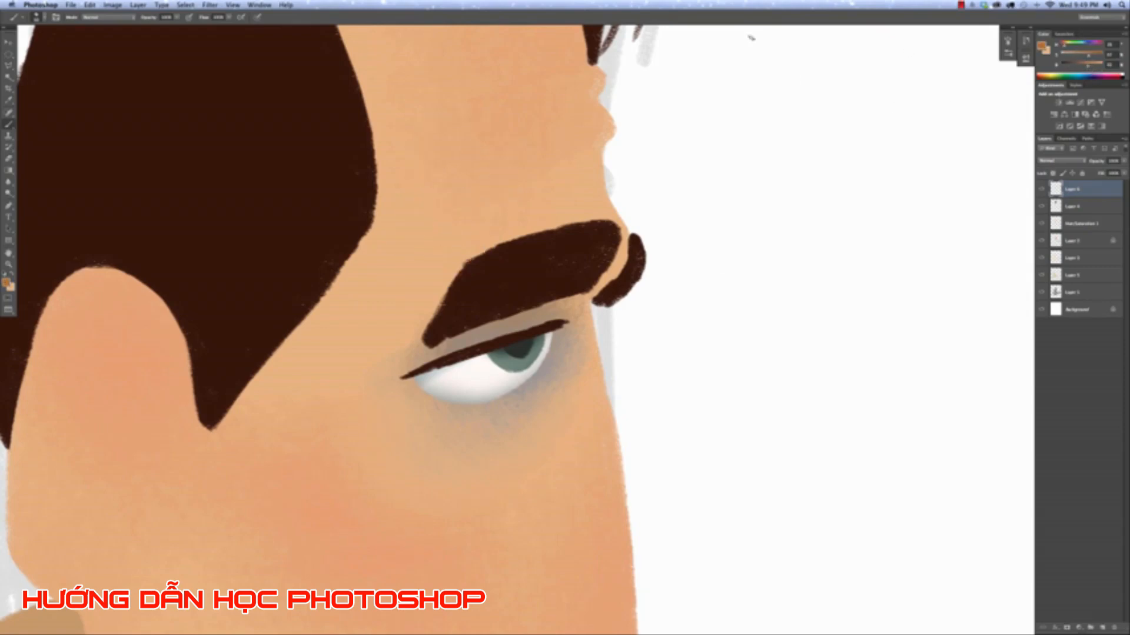
scroll(560, 244, "up", 5)
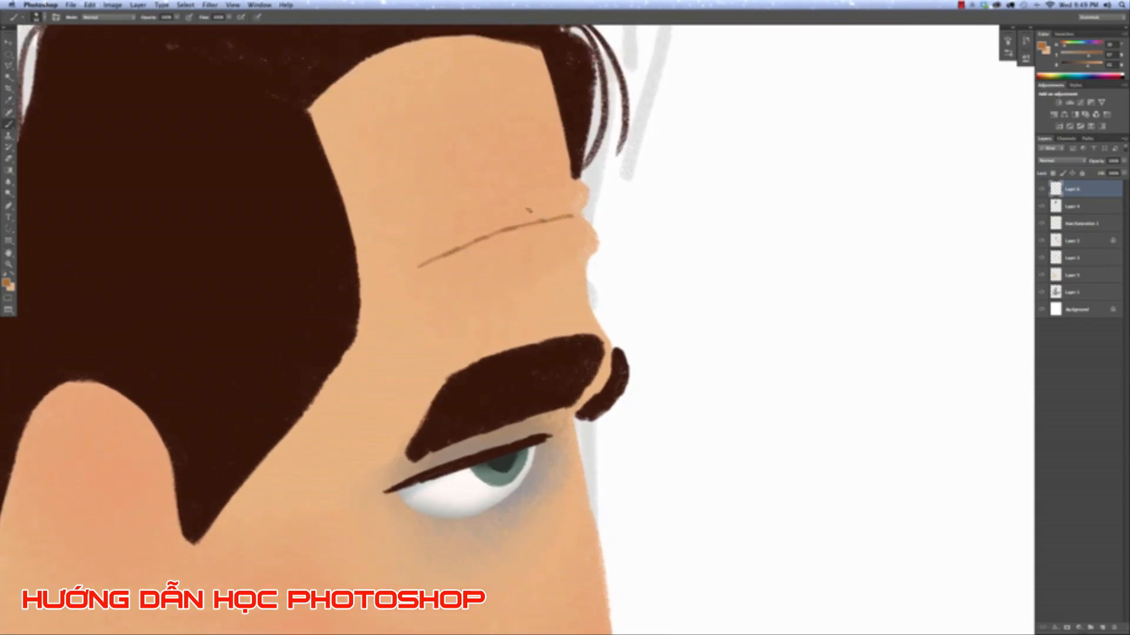
left_click_drag(462, 221, 511, 202)
key("ctrl+z")
Check the underlying sketch, then draw two short crow's-feet lines and a curved bag line beneath the eye.
scroll(475, 277, "down", 10)
scroll(476, 277, "left", 3)
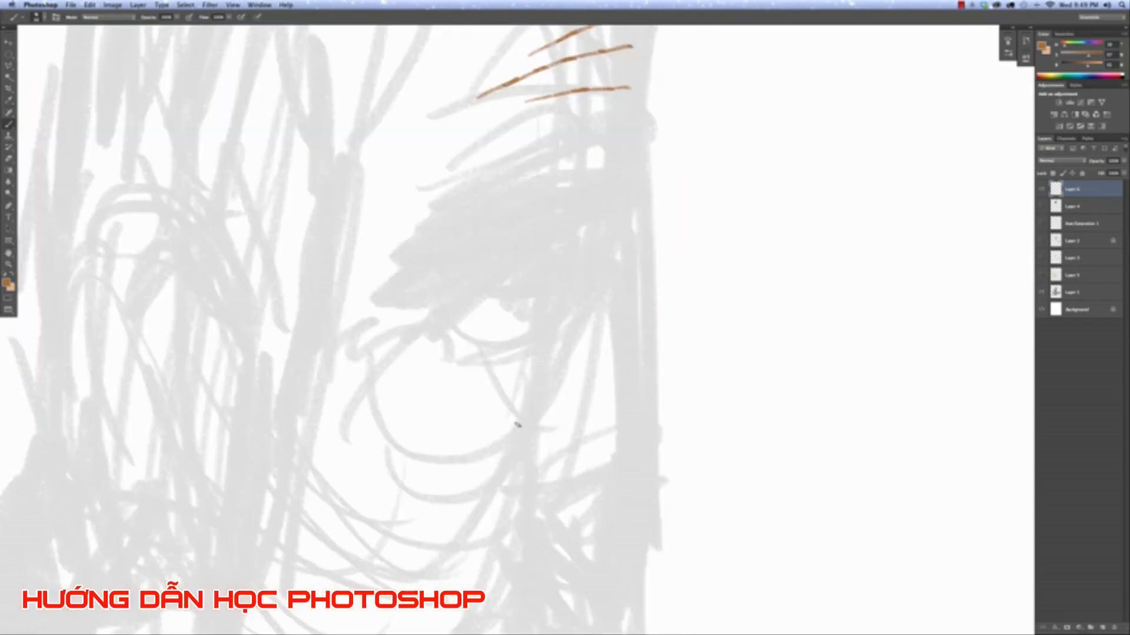
left_click(1042, 206)
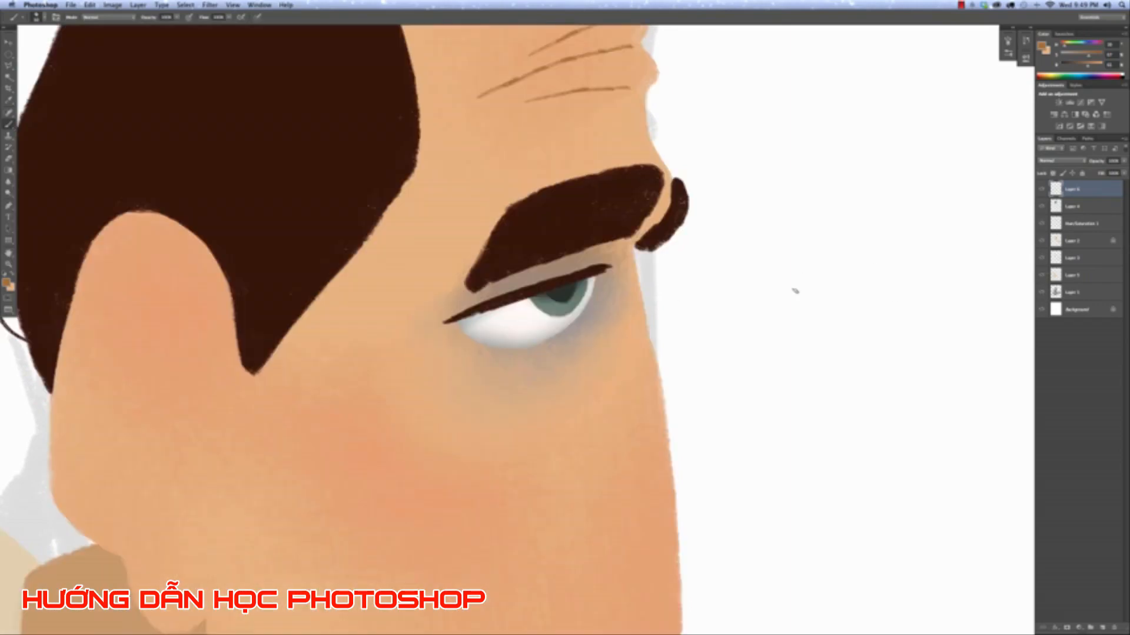
scroll(566, 364, "up", 2)
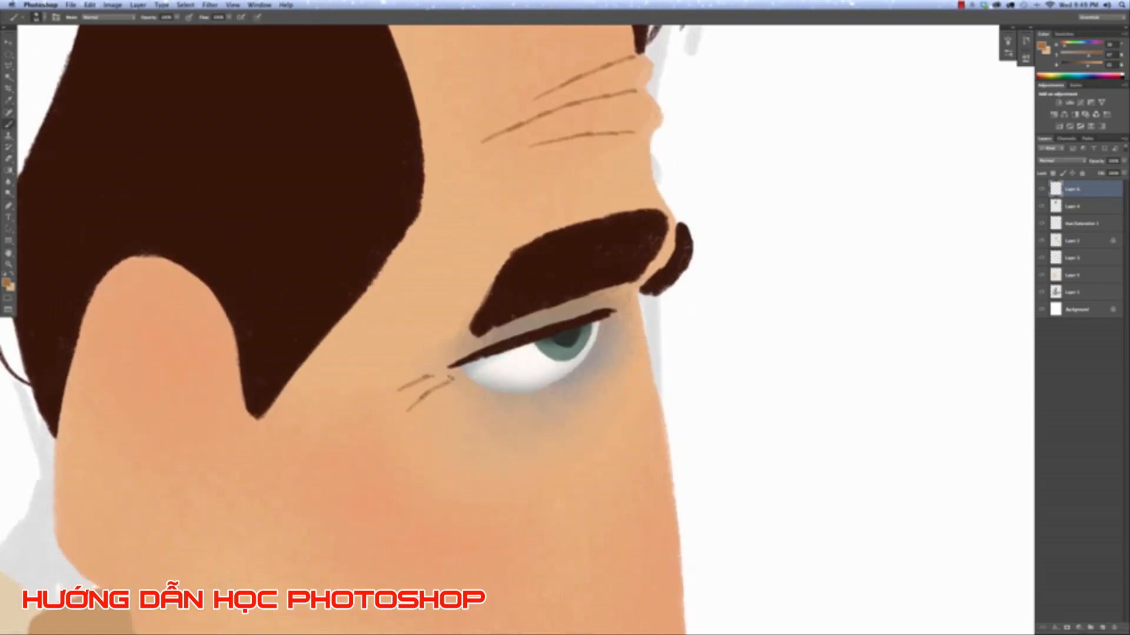
scroll(689, 420, "down", 6)
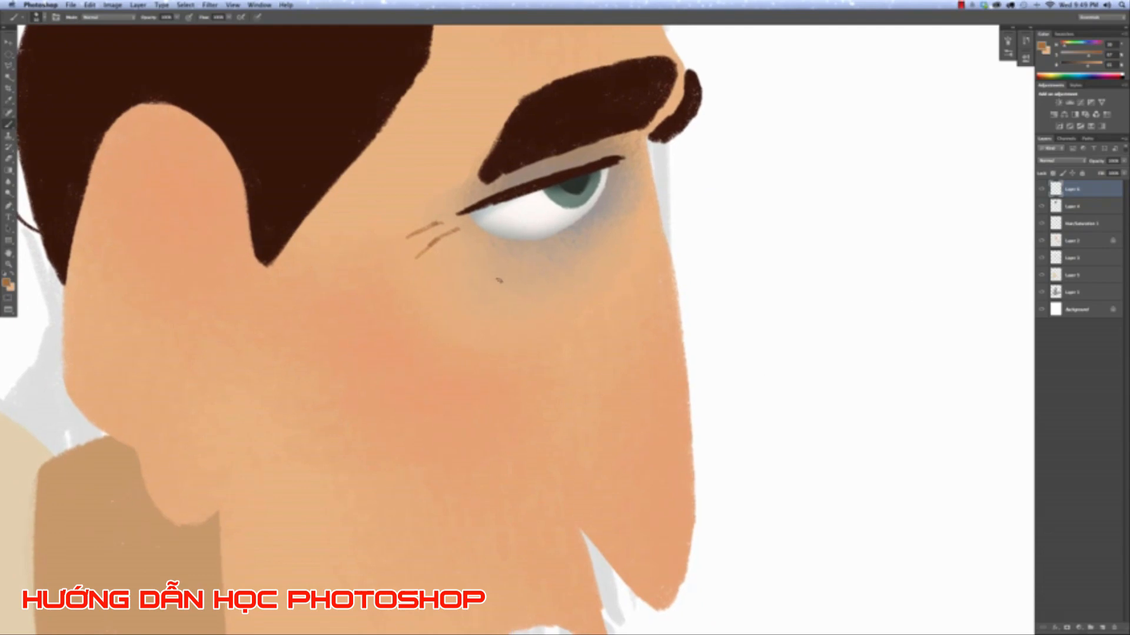
left_click_drag(468, 238, 492, 283)
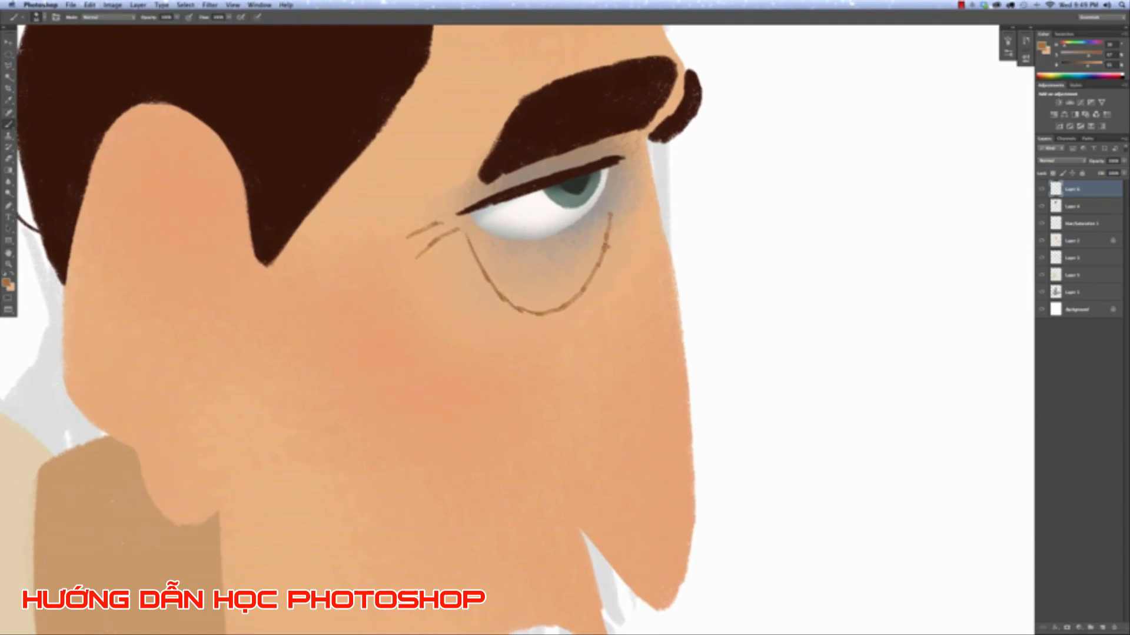
key("super+0")
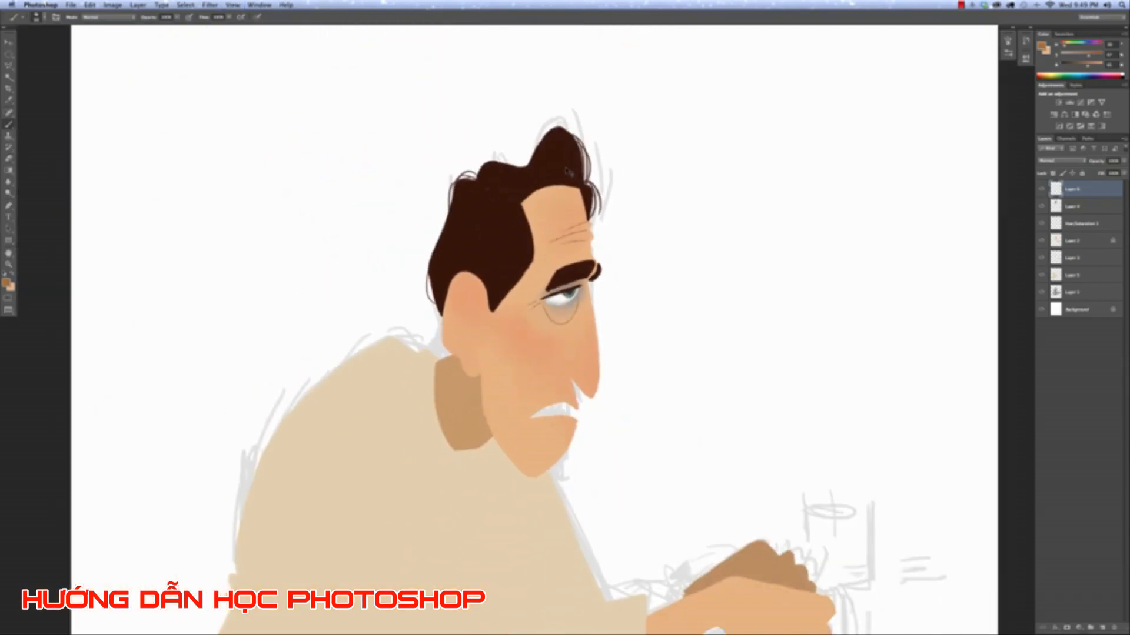
scroll(566, 170, "down", 3)
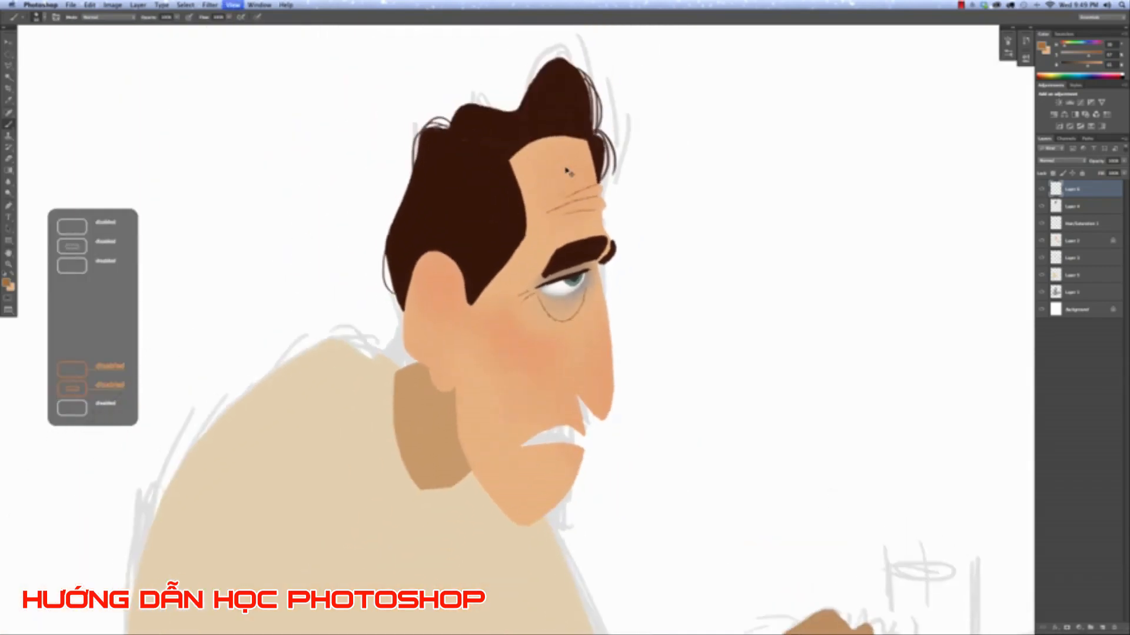
Draw the curved inner contour of the ear, from the upper rim around the ear opening, with a short crease below.
scroll(567, 171, "up", 6)
left_click_drag(637, 274, 912, 372)
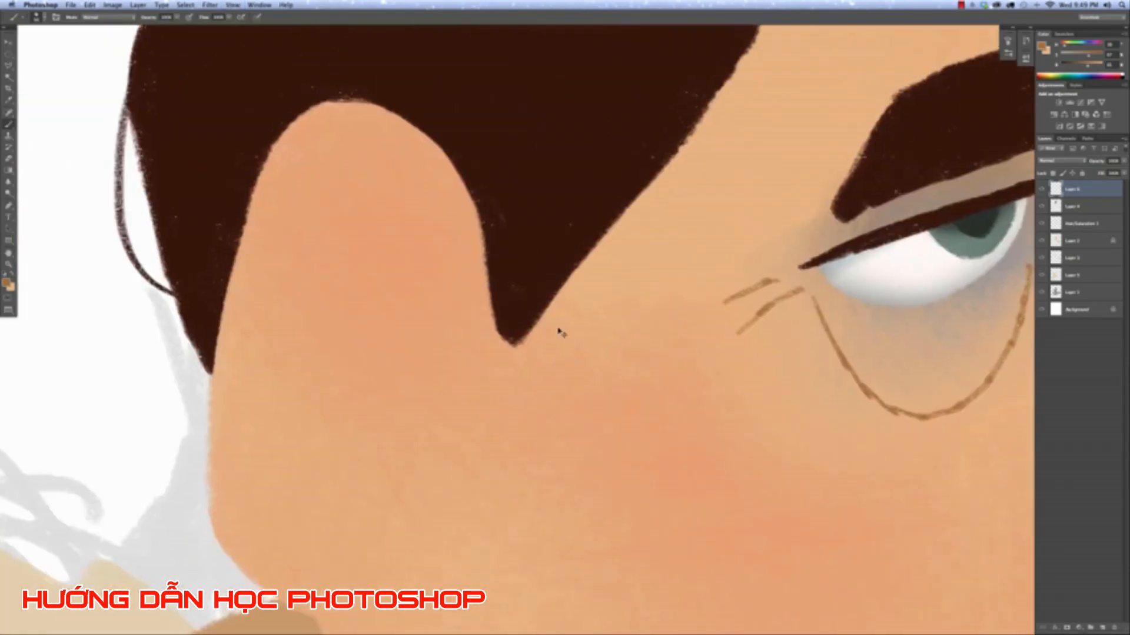
key("super+minus")
key("super+plus")
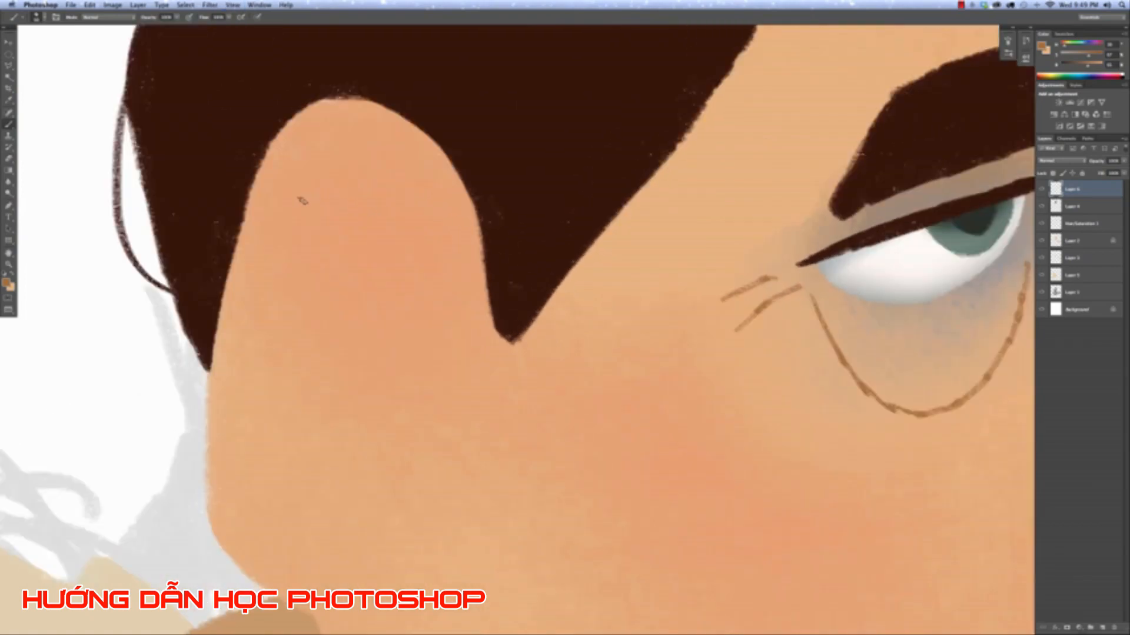
mouse_move(296, 178)
left_mouse_down()
mouse_move(353, 155)
mouse_move(418, 217)
mouse_move(433, 265)
mouse_move(437, 371)
mouse_move(398, 332)
mouse_move(377, 336)
mouse_move(335, 395)
mouse_move(332, 436)
mouse_move(362, 493)
mouse_move(397, 496)
mouse_move(419, 481)
mouse_move(374, 548)
left_mouse_up()
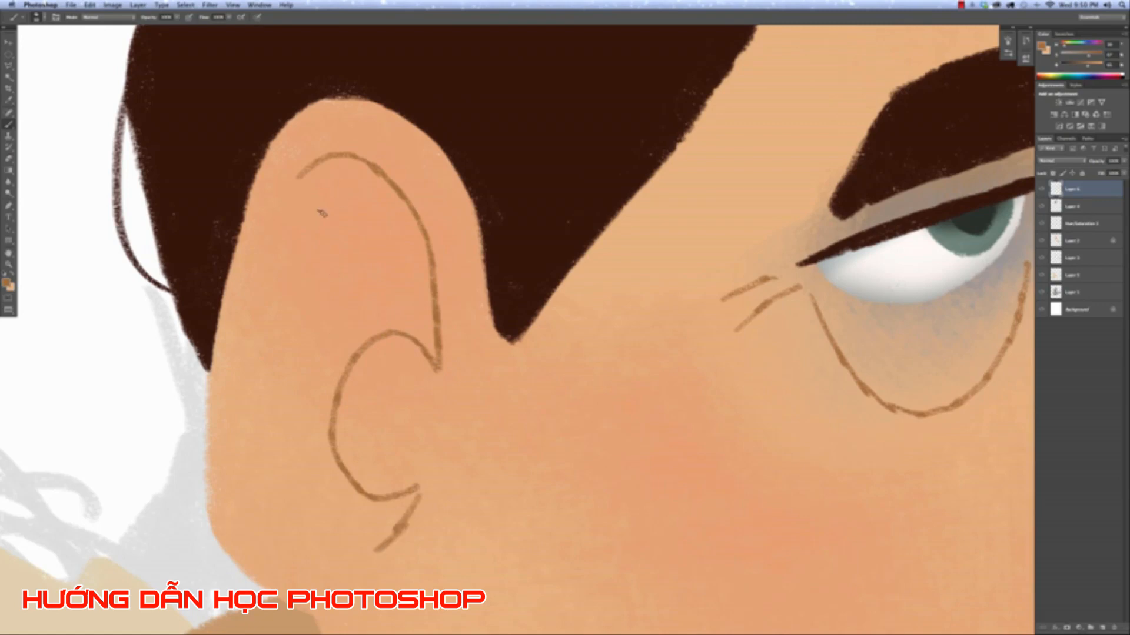
scroll(329, 414, "down", 5)
left_click_drag(489, 433, 464, 368)
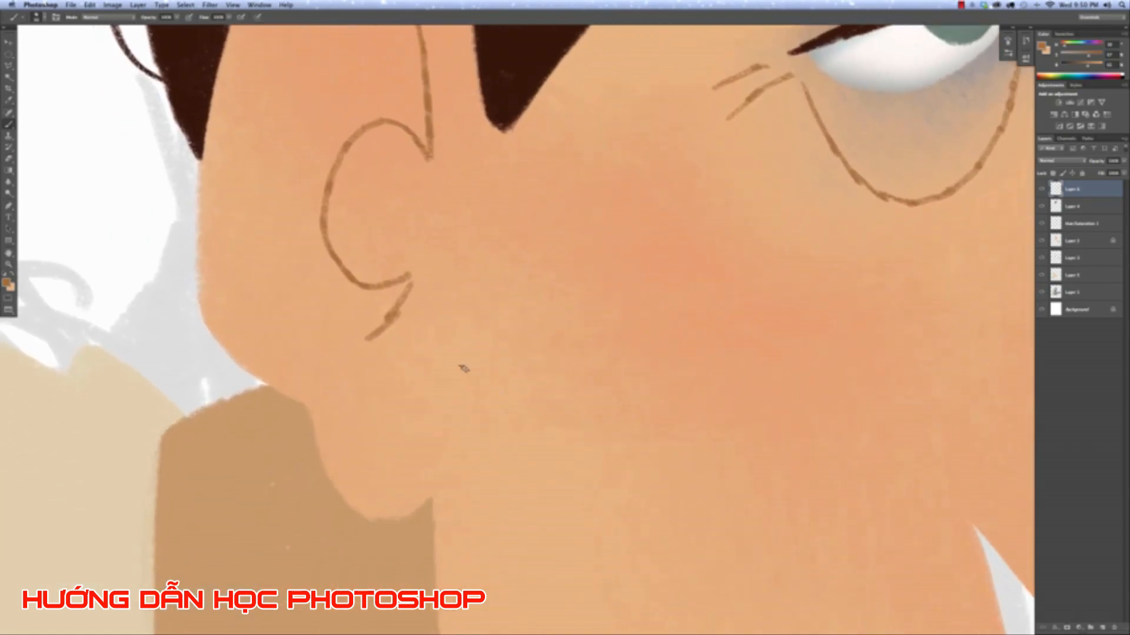
Line the lower edge of the eyeball and draw a curved crease down the side of the nose to the nostril.
key("super+minus")
key("super+minus")
key("super+minus")
key("super+equal")
key("super+equal")
key("super+equal")
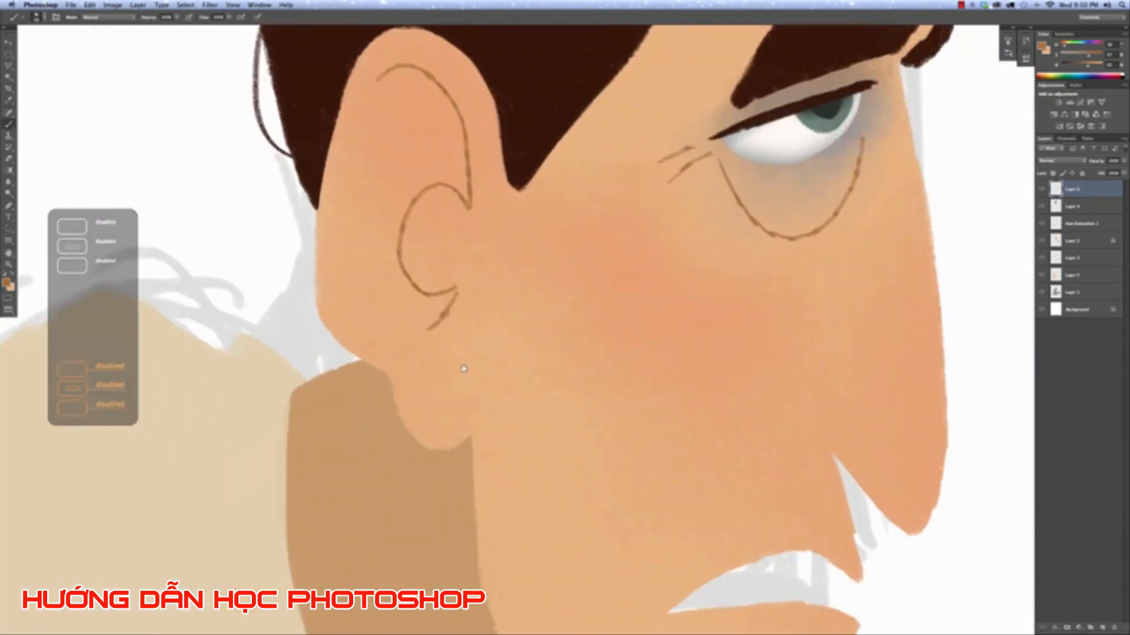
left_click_drag(754, 259, 565, 403)
mouse_move(540, 287)
left_mouse_down()
mouse_move(561, 302)
mouse_move(615, 303)
mouse_move(637, 295)
mouse_move(673, 246)
left_mouse_up()
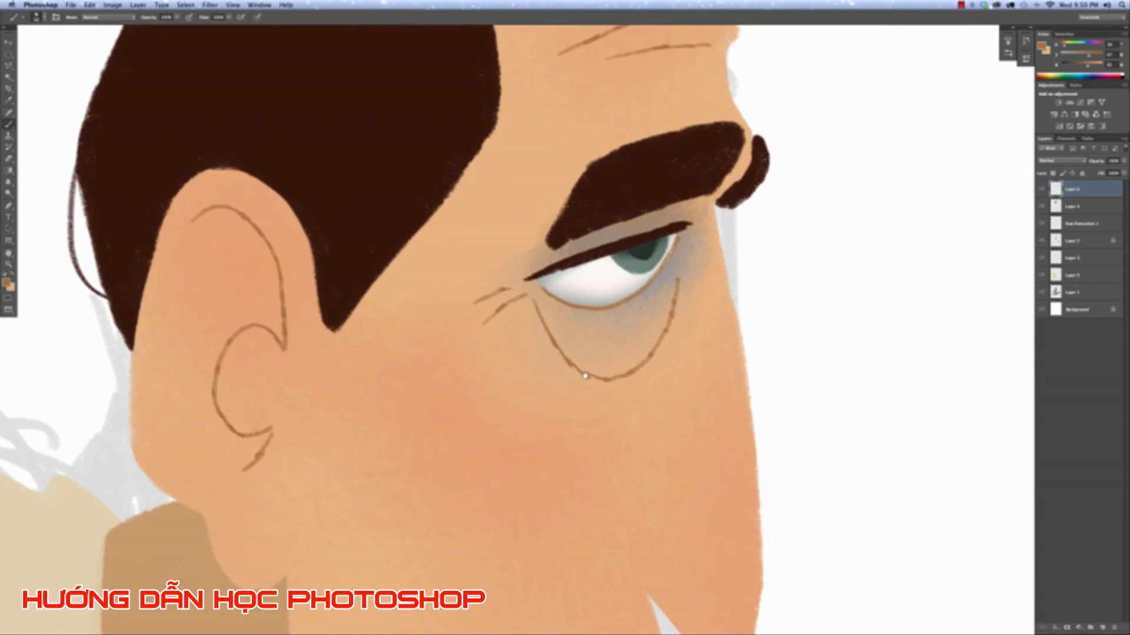
scroll(584, 375, "down", 3)
scroll(585, 375, "right", 1)
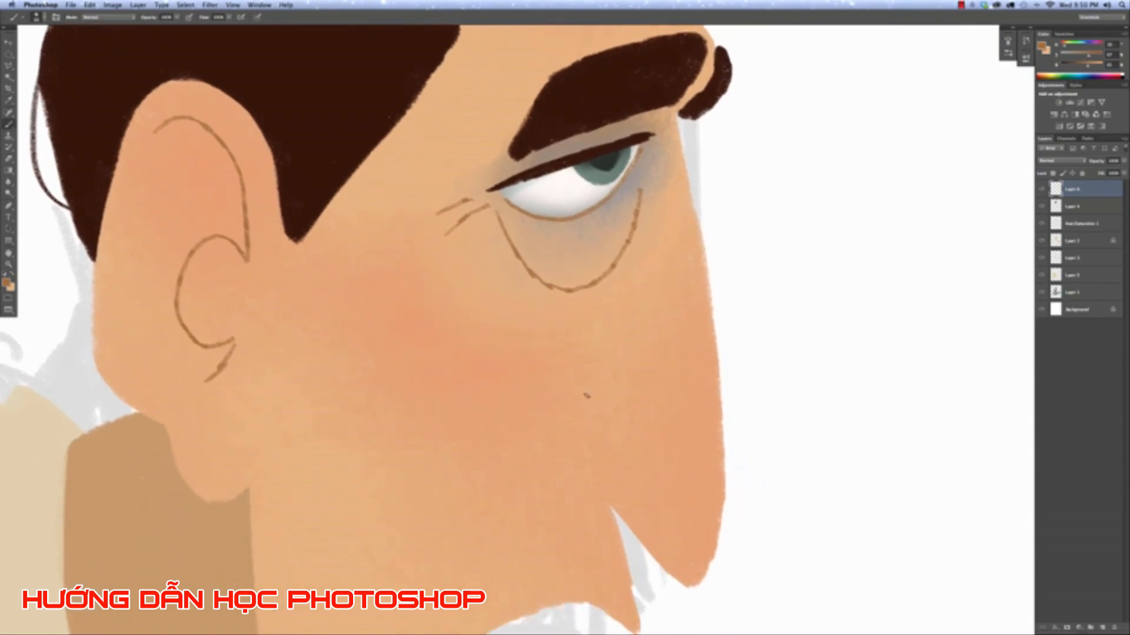
mouse_move(599, 376)
left_mouse_down()
mouse_move(580, 446)
mouse_move(615, 511)
left_mouse_up()
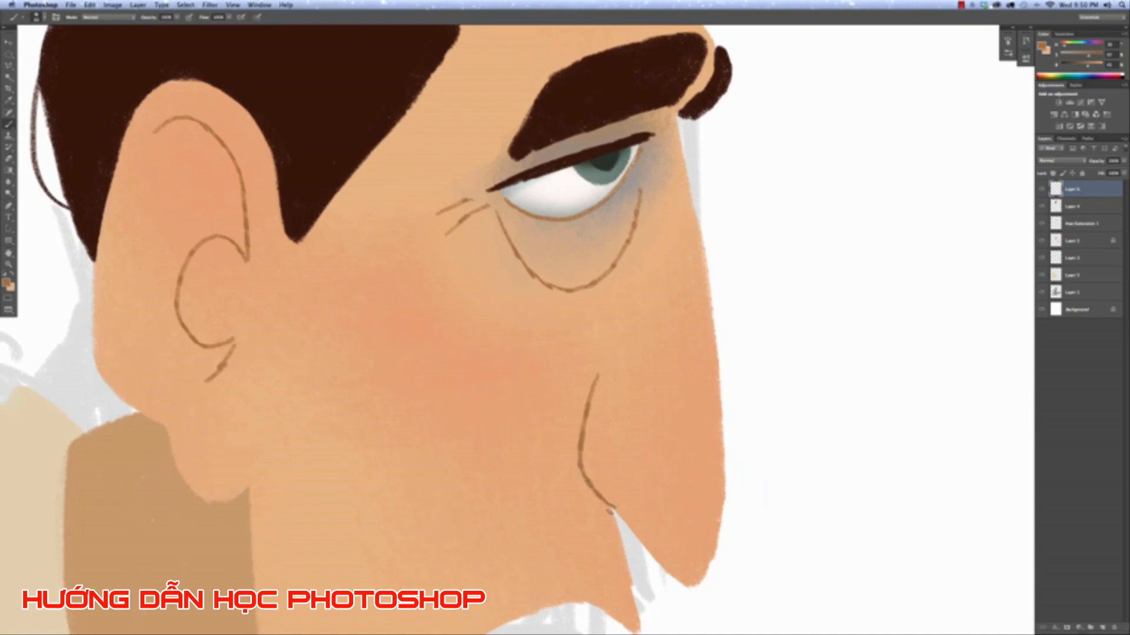
Draw a long smile fold from beside the nose past the mouth corner, and a shorter crease line on the cheek.
scroll(519, 328, "down", 6)
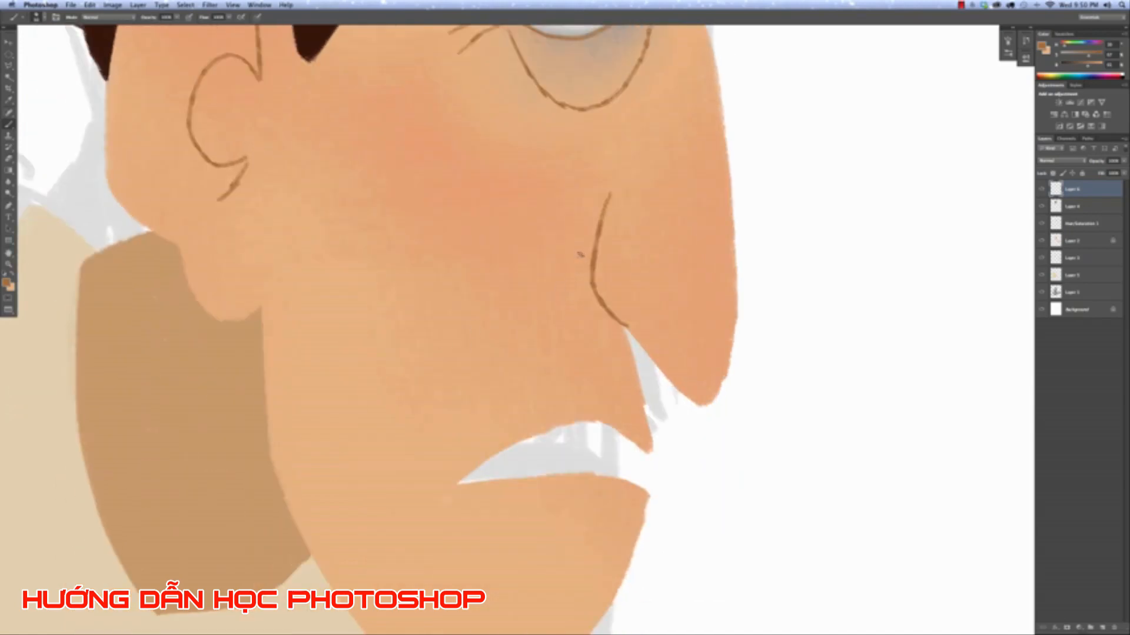
mouse_move(579, 255)
left_mouse_down()
mouse_move(495, 369)
mouse_move(448, 475)
mouse_move(438, 532)
left_mouse_up()
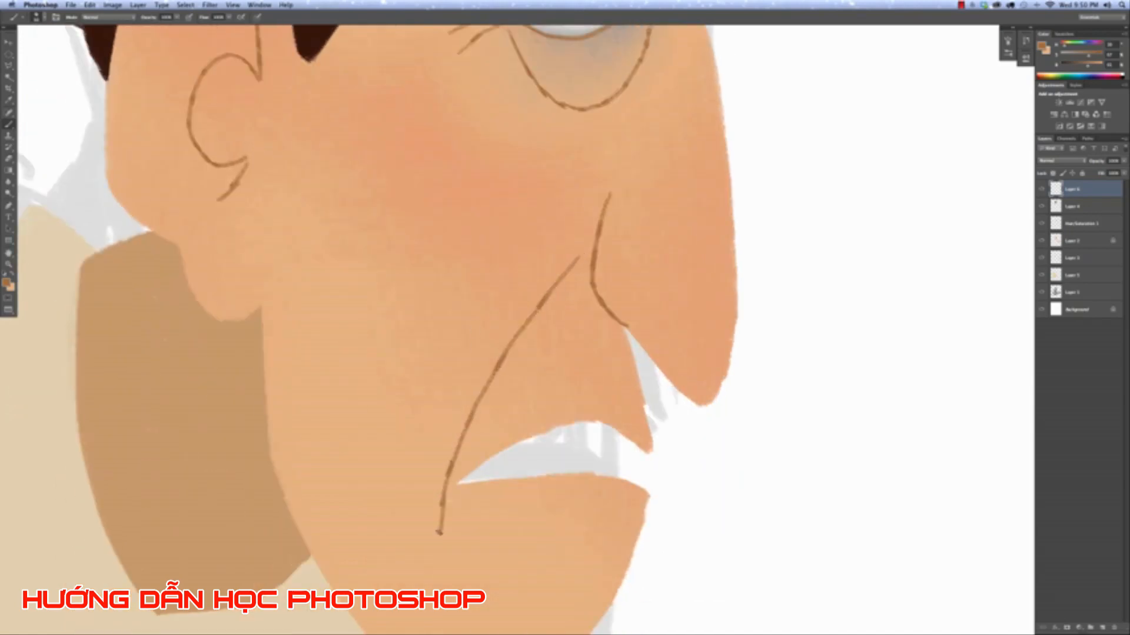
mouse_move(411, 357)
left_mouse_down()
mouse_move(393, 437)
mouse_move(396, 520)
left_mouse_up()
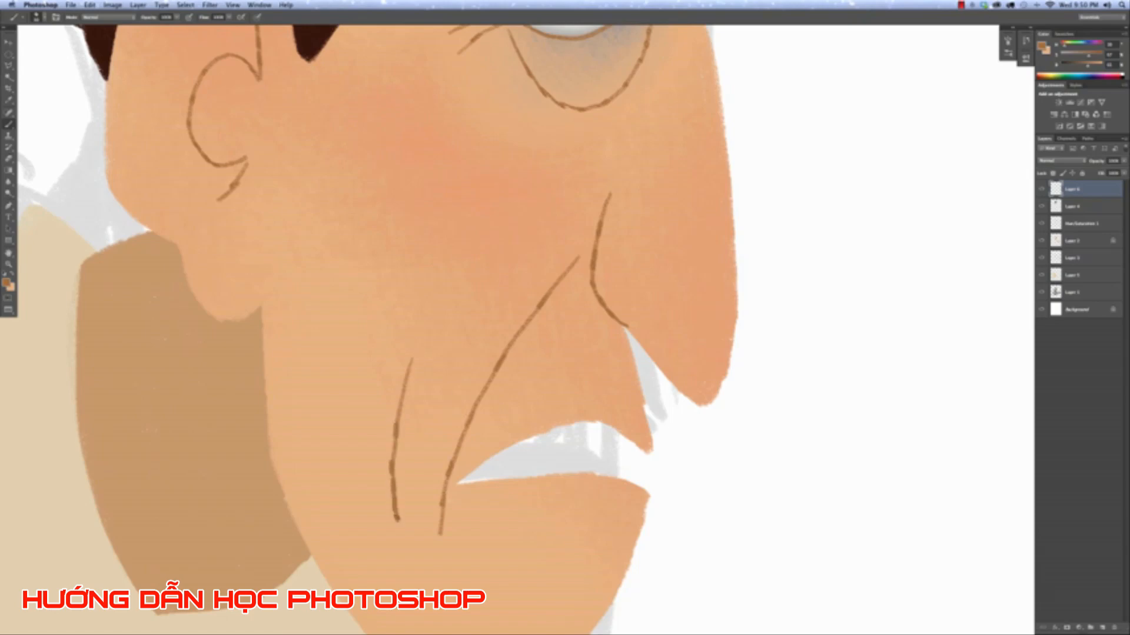
scroll(417, 281, "down", 6)
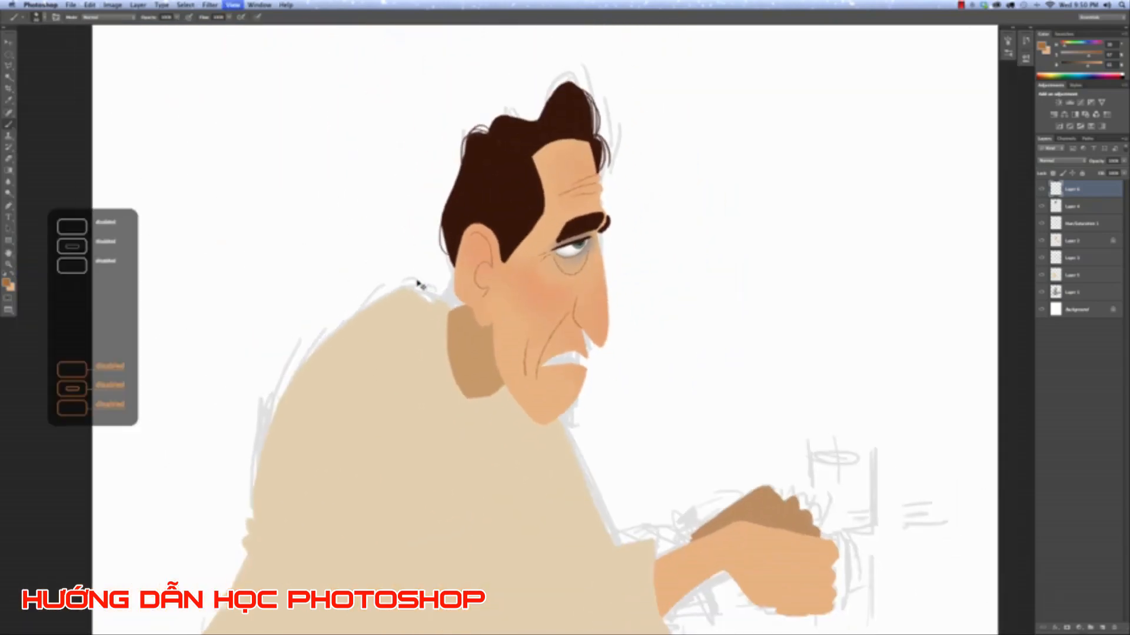
scroll(417, 283, "up", 6)
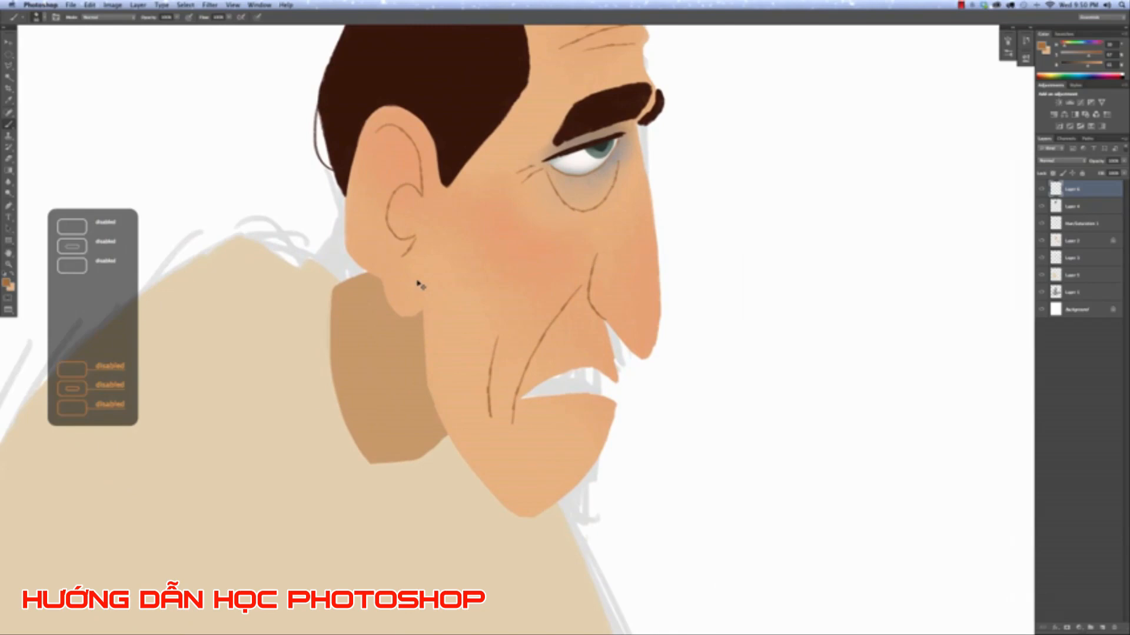
scroll(418, 284, "up", 2)
scroll(417, 283, "down", 2)
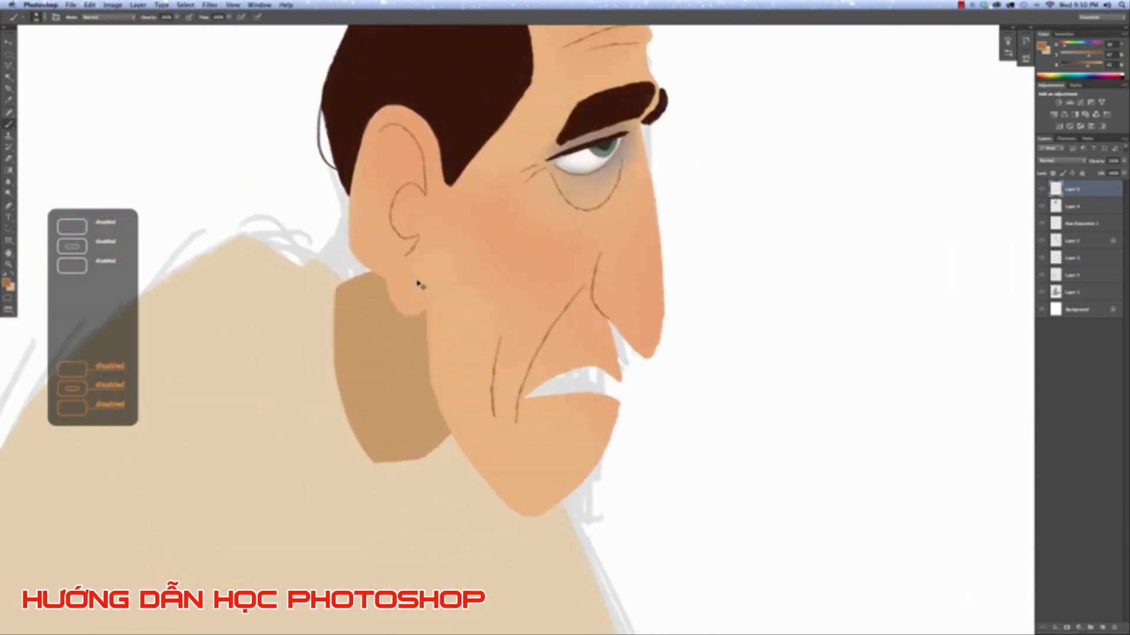
Draw a short crease where the earlobe meets the jaw and compare the face with the line layer hidden and shown.
scroll(417, 284, "up", 4)
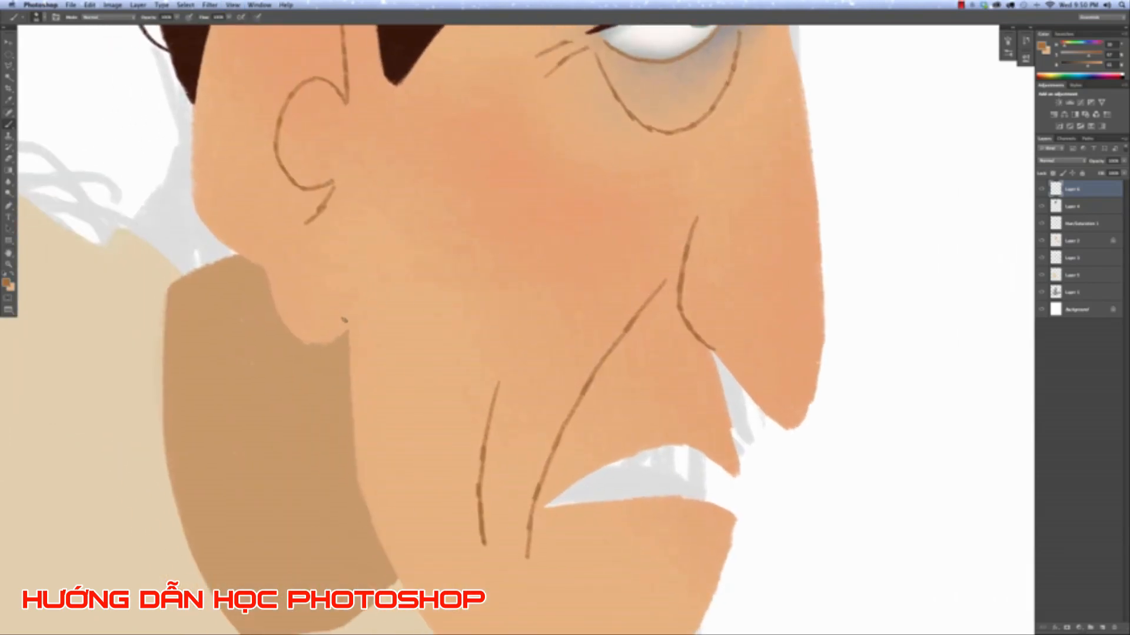
left_click_drag(348, 302, 352, 344)
scroll(300, 553, "down", 5)
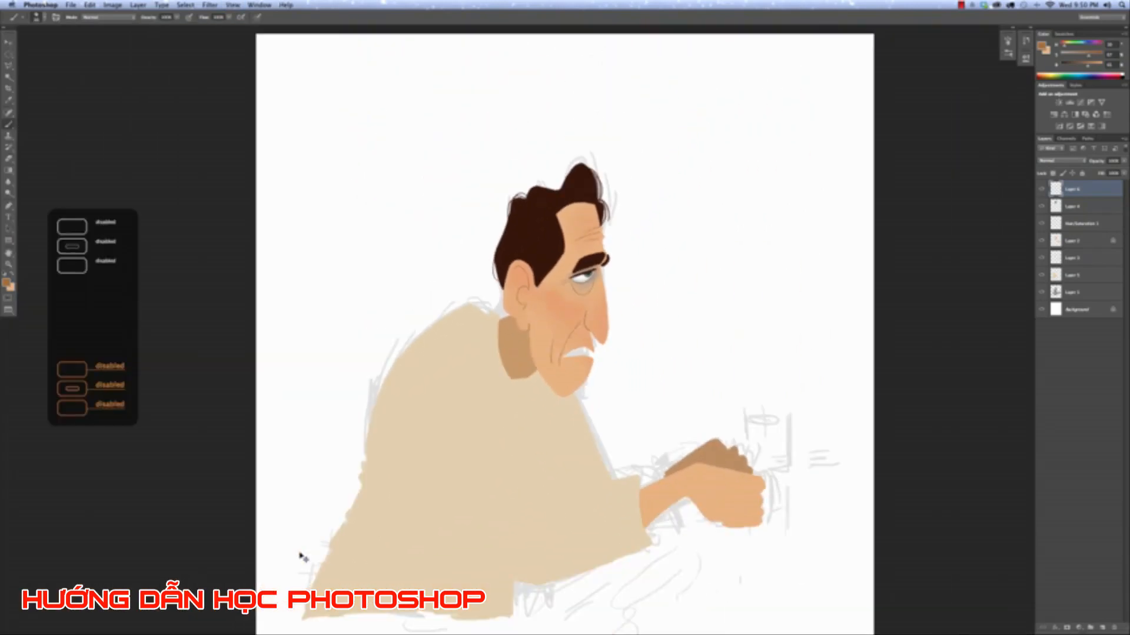
key("super+plus")
key("super+plus")
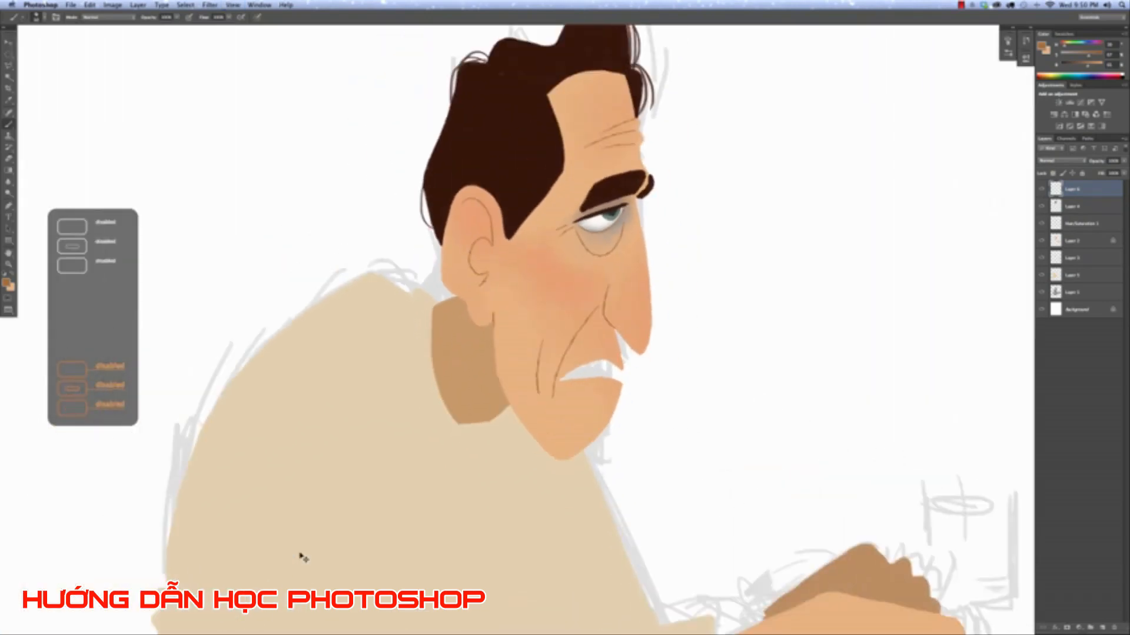
left_click(1042, 190)
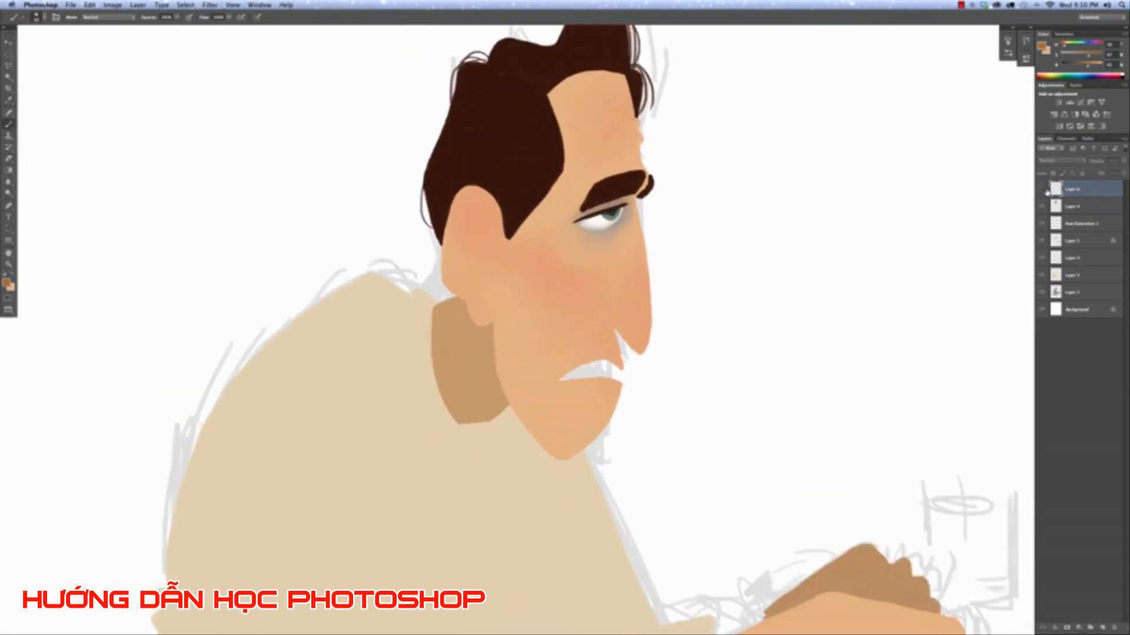
left_click(1042, 189)
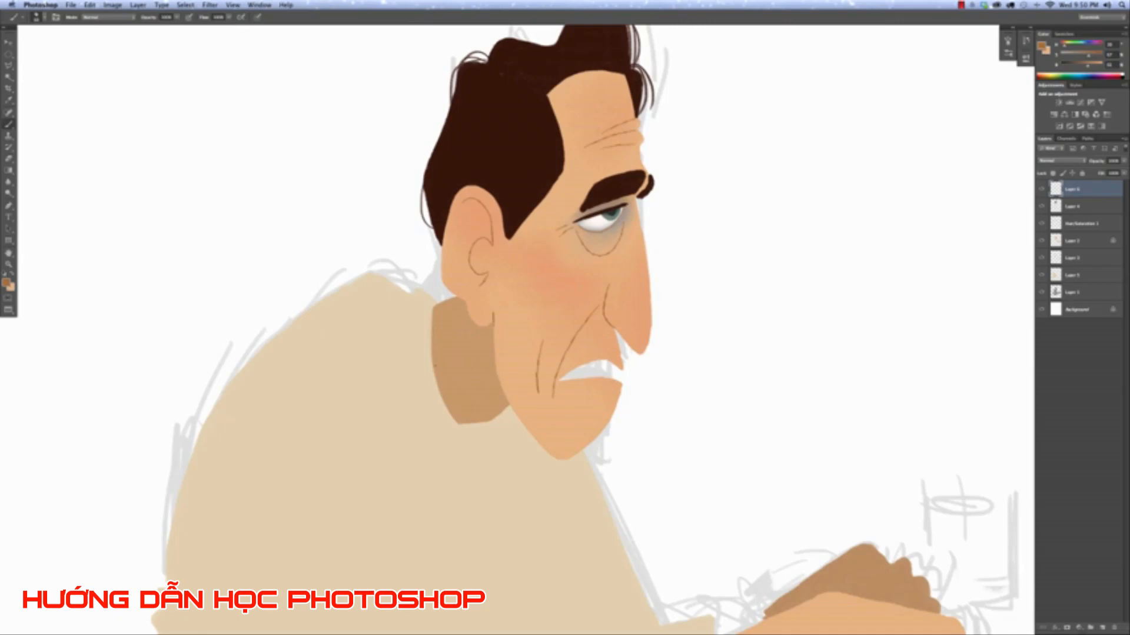
Select the skin layer with locked transparency and choose the Soft Round Pressure Size brush.
left_click(1042, 241)
left_click(1042, 240)
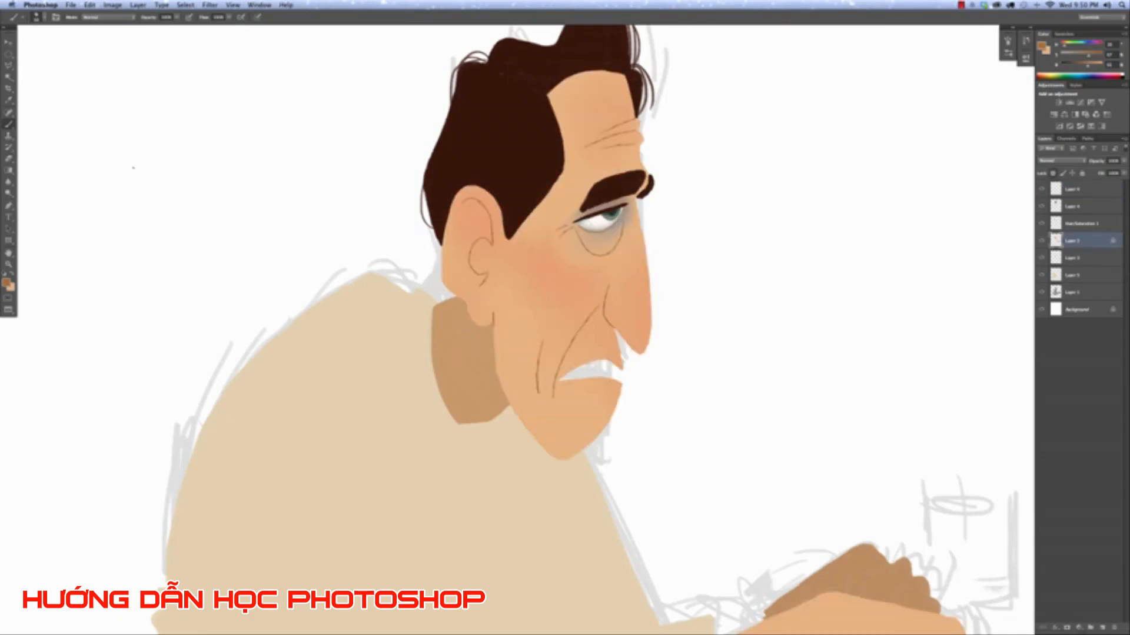
left_click(46, 18)
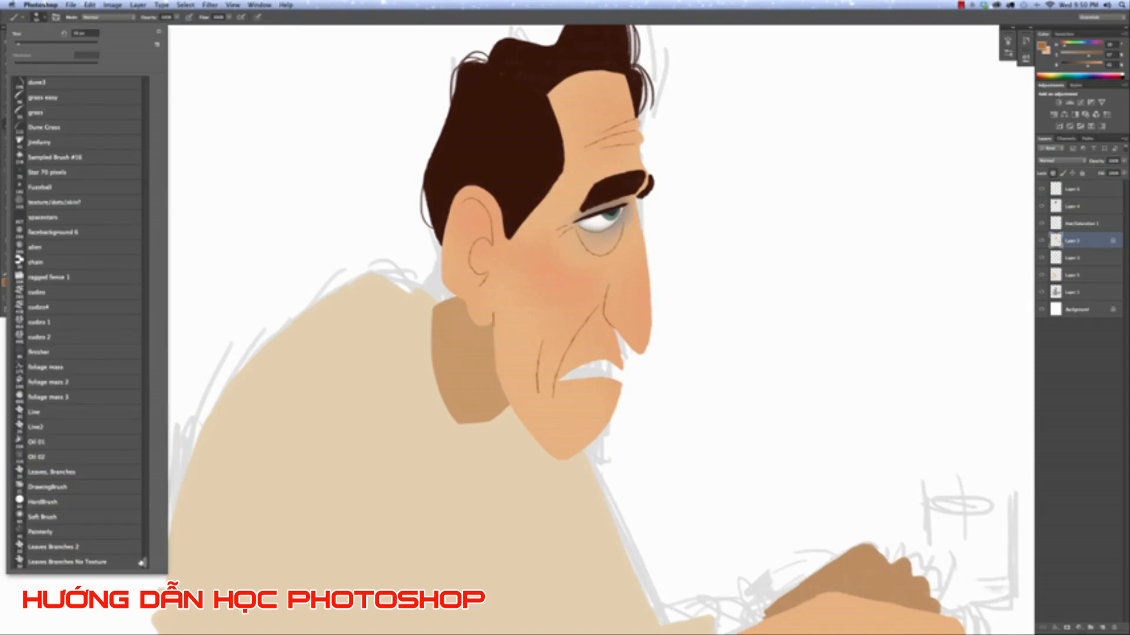
left_click_drag(141, 563, 157, 107)
left_click(67, 114)
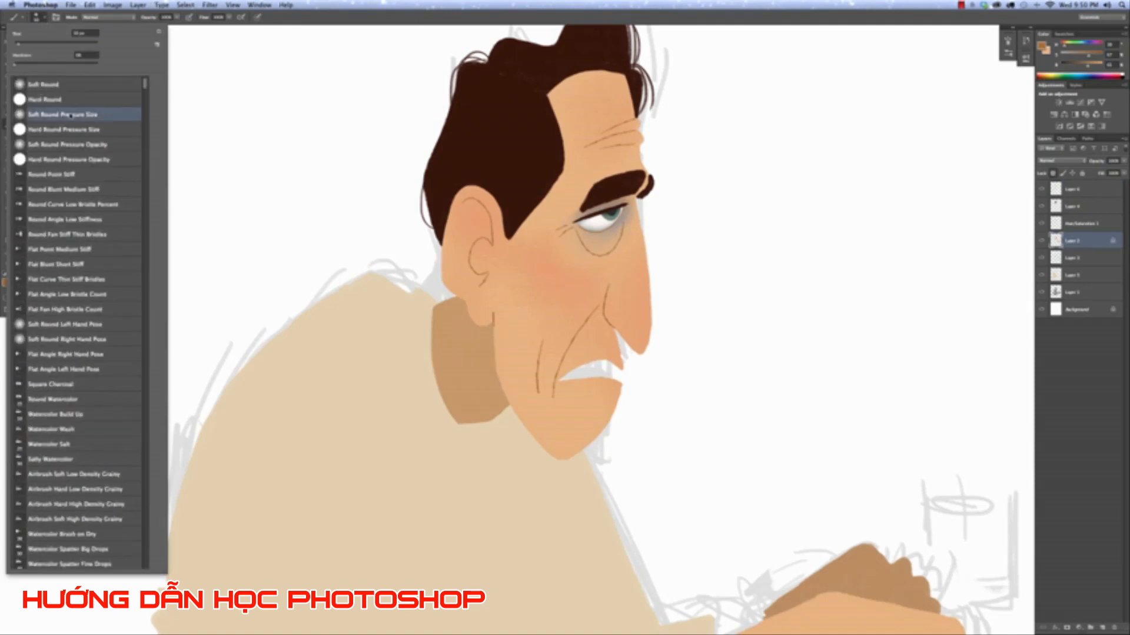
Sample the skin tone at the seated man's chin and set the colour sliders to HSB.
left_click(46, 19)
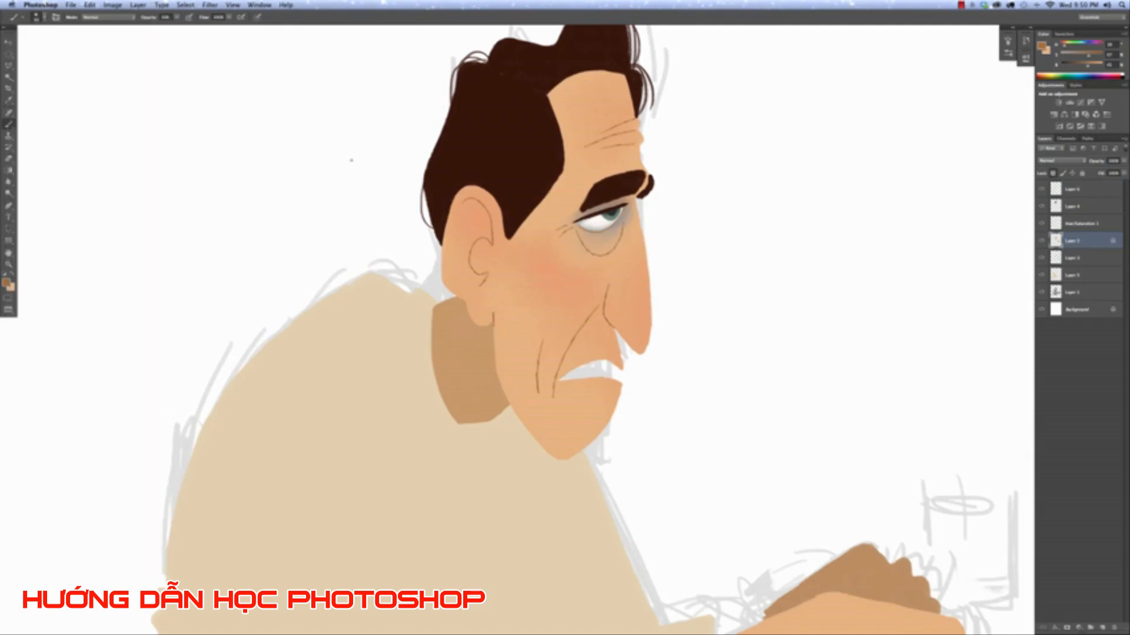
left_click(587, 419, "alt")
left_click(1124, 33)
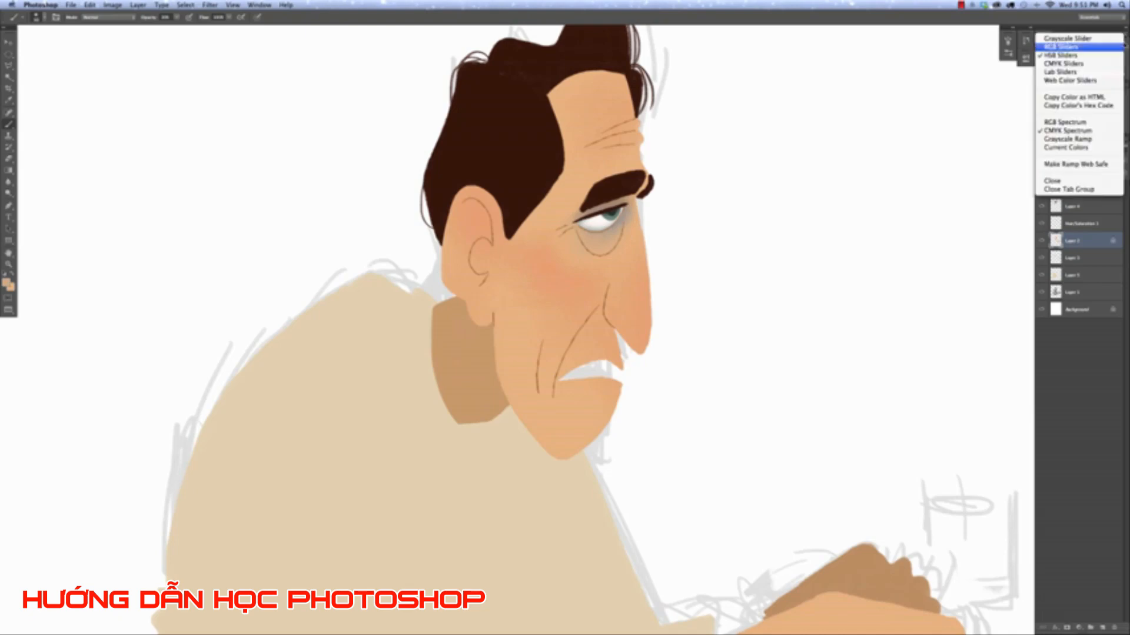
left_click(1081, 56)
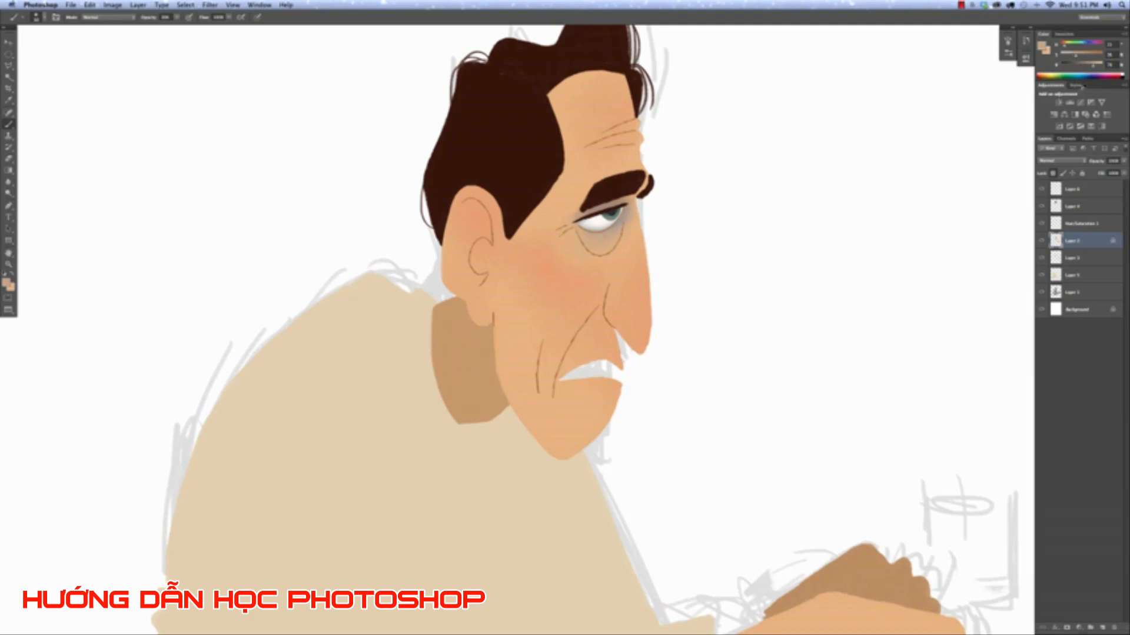
Paint soft greyish beard shading with an enlarged brush from below the ear along the jaw to the chin and above the upper lip.
left_click(527, 354, "alt")
key("bracketright")
key("bracketright")
key("bracketright")
key("bracketright")
key("bracketright")
left_click_drag(508, 284, 519, 305)
key("super+z")
left_click_drag(516, 285, 516, 395)
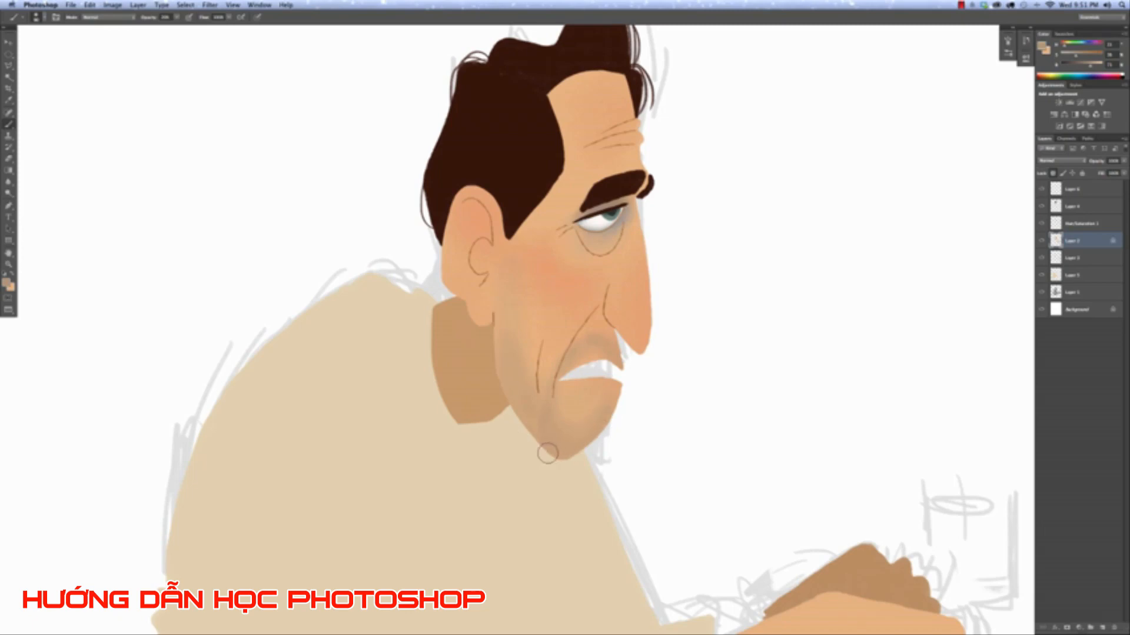
left_click_drag(505, 327, 585, 420)
Blend the beard shading across the lower cheek with a larger soft brush and check it on the whole figure.
key("]")
key("]")
key("]")
key("]")
key("]")
mouse_move(512, 306)
left_mouse_down()
mouse_move(513, 244)
mouse_move(538, 403)
mouse_move(517, 358)
mouse_move(545, 371)
left_mouse_up()
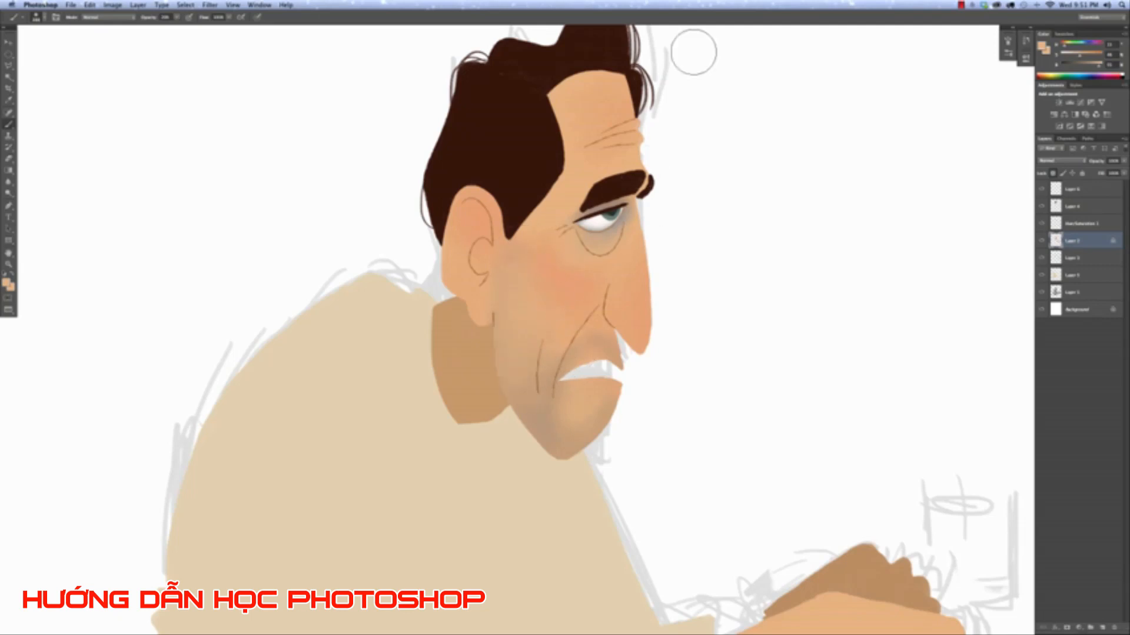
key("super+minus")
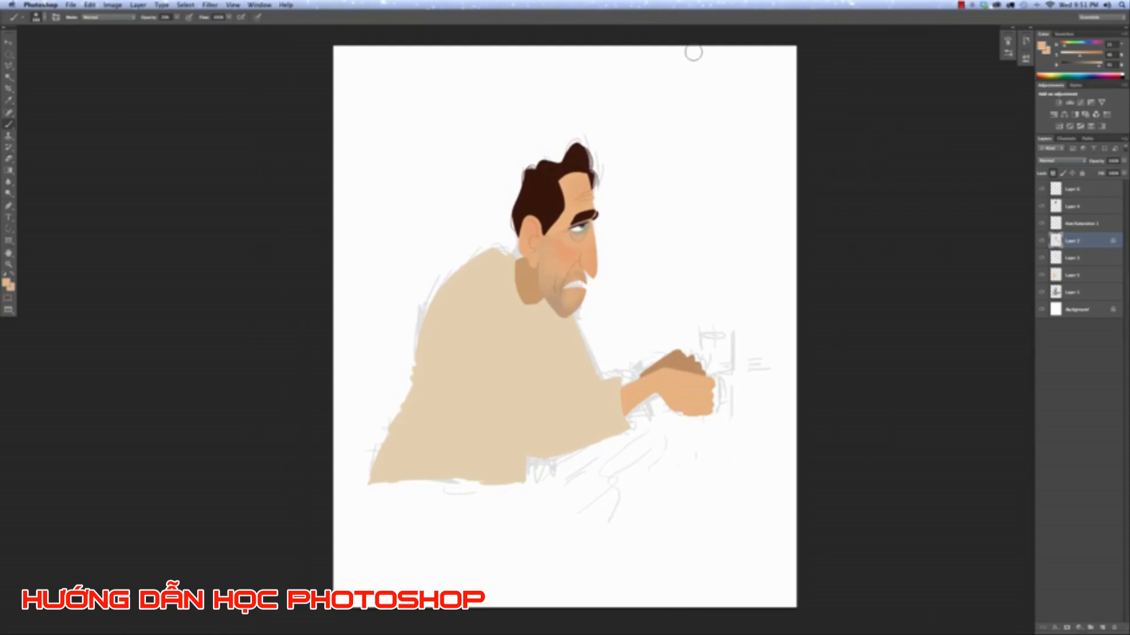
key("super+plus")
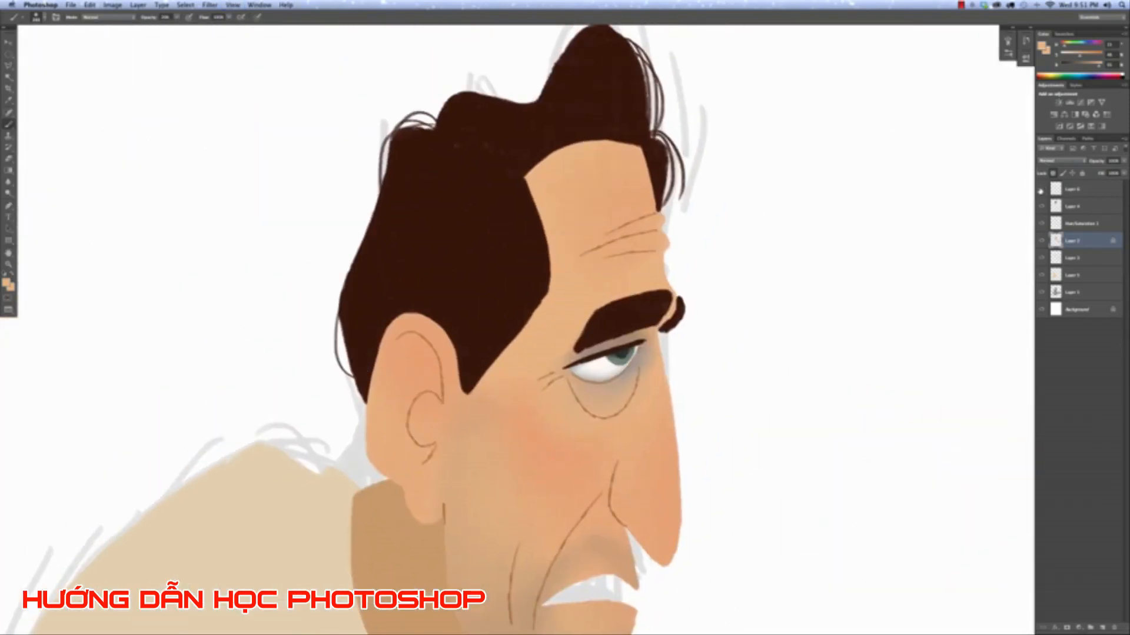
Select the topmost line layer and go to the end of the brush presets for a drawing brush.
left_click(1089, 191)
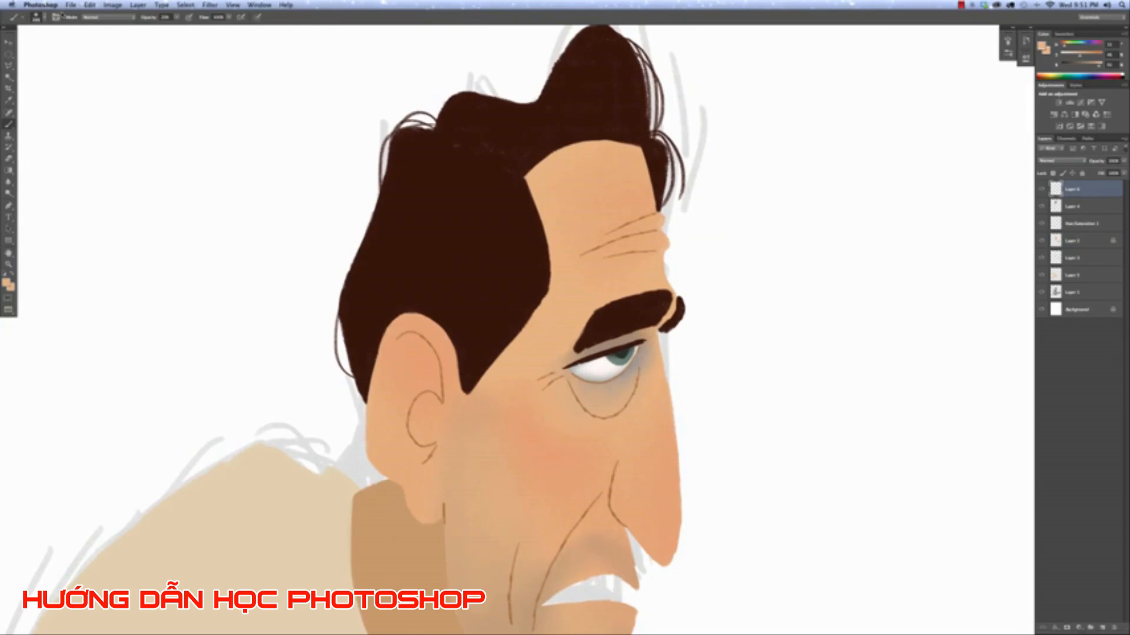
left_click(37, 17)
left_click_drag(145, 84, 145, 572)
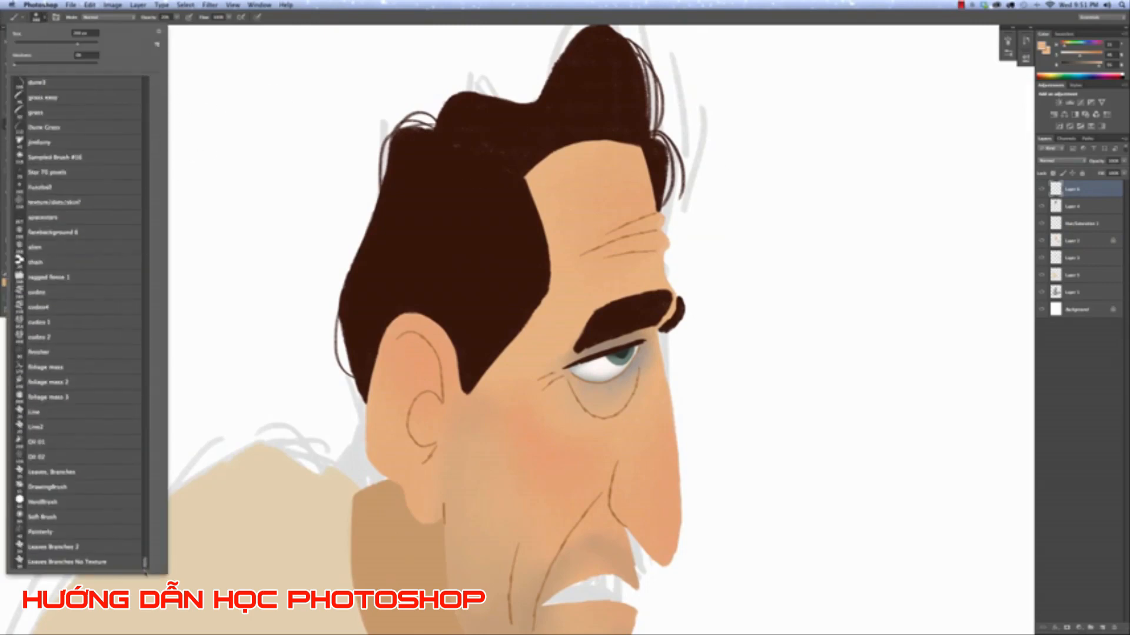
Paint a long reddish-brown strand across the hair above the ear with the Leaves, Branches brush, using a lightened hair colour.
left_click(86, 470)
key("Return")
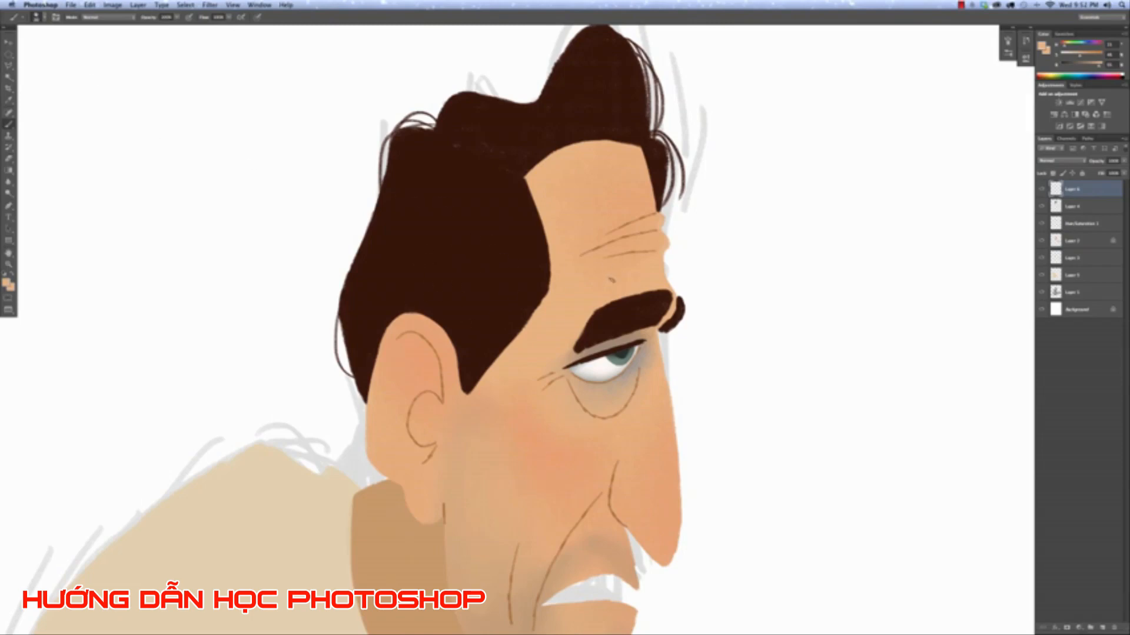
left_click(453, 277, "alt")
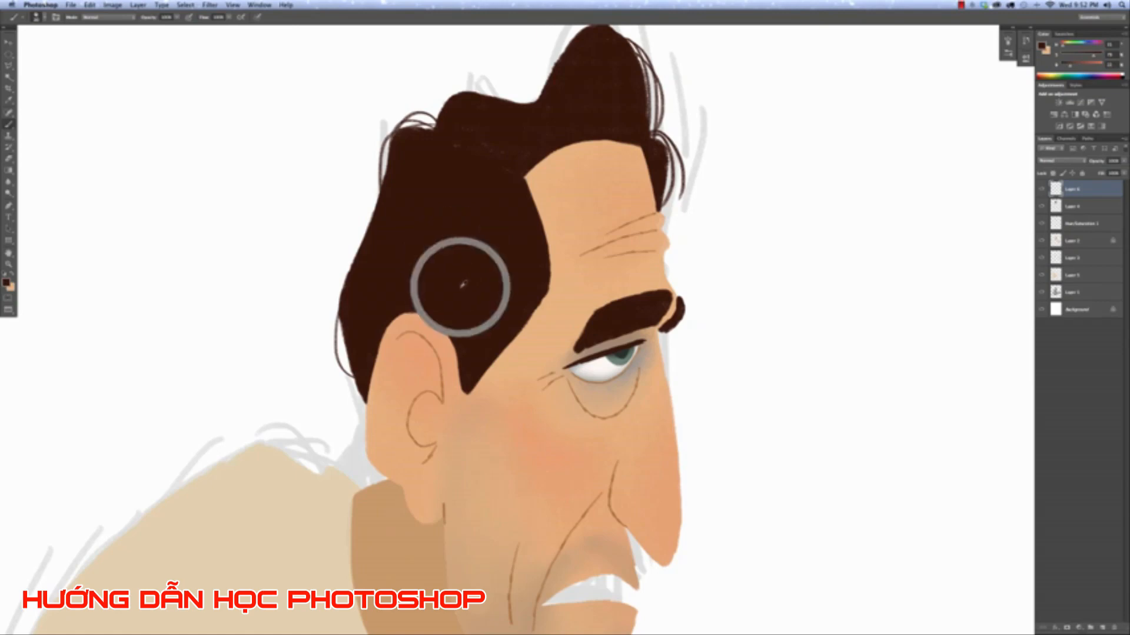
left_click(474, 294, "alt")
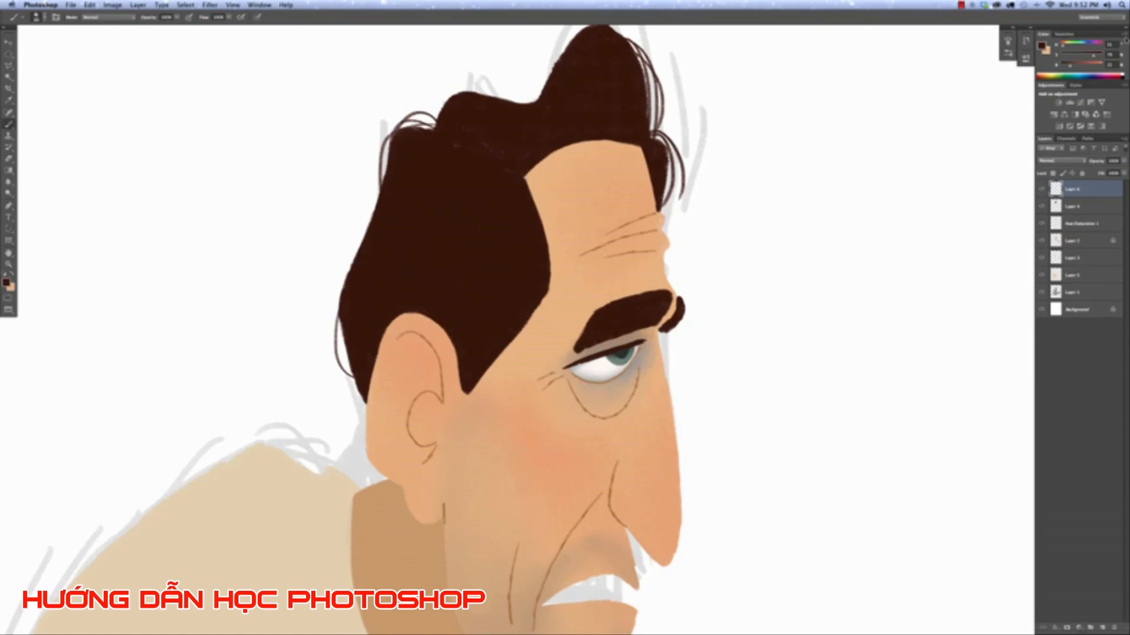
left_click_drag(1073, 69, 1082, 69)
left_click_drag(366, 237, 495, 332)
key("super+z")
left_click_drag(374, 237, 504, 324)
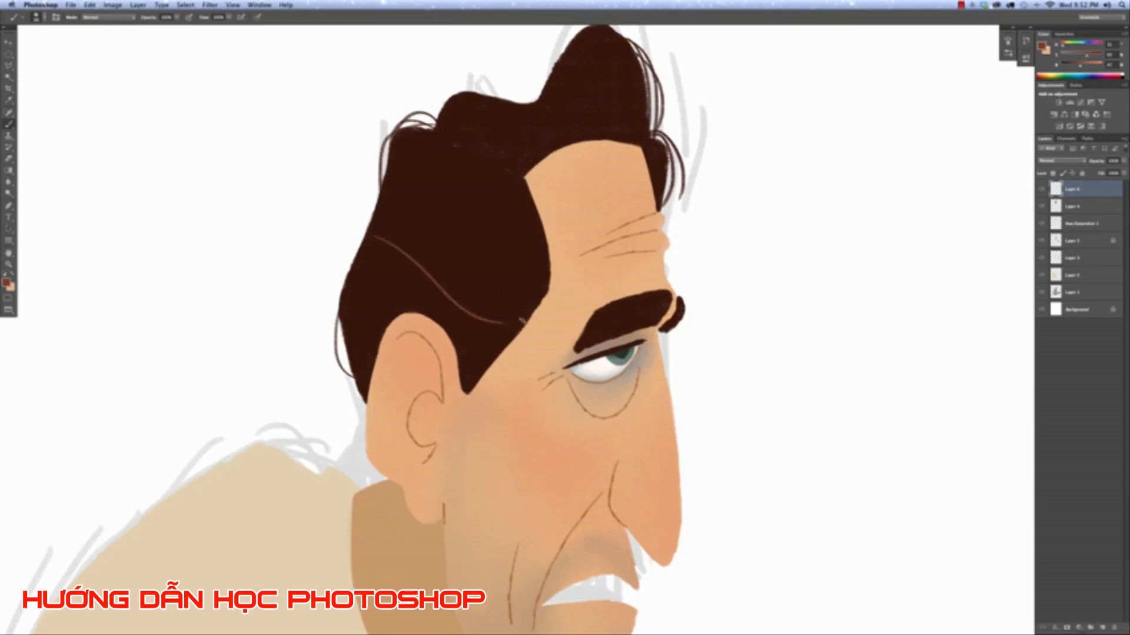
Add a shorter strand just above the end of the first one, curving toward the sideburn.
mouse_move(425, 261)
left_mouse_down()
mouse_move(449, 287)
mouse_move(496, 302)
left_mouse_up()
key("super+z")
left_click_drag(424, 262, 519, 330)
key("super+z")
left_click_drag(445, 269, 520, 313)
key("super+z")
left_click_drag(452, 287, 525, 319)
Paint three curved highlight strands sweeping from the back and crown toward the temple hairline.
left_click_drag(394, 207, 527, 266)
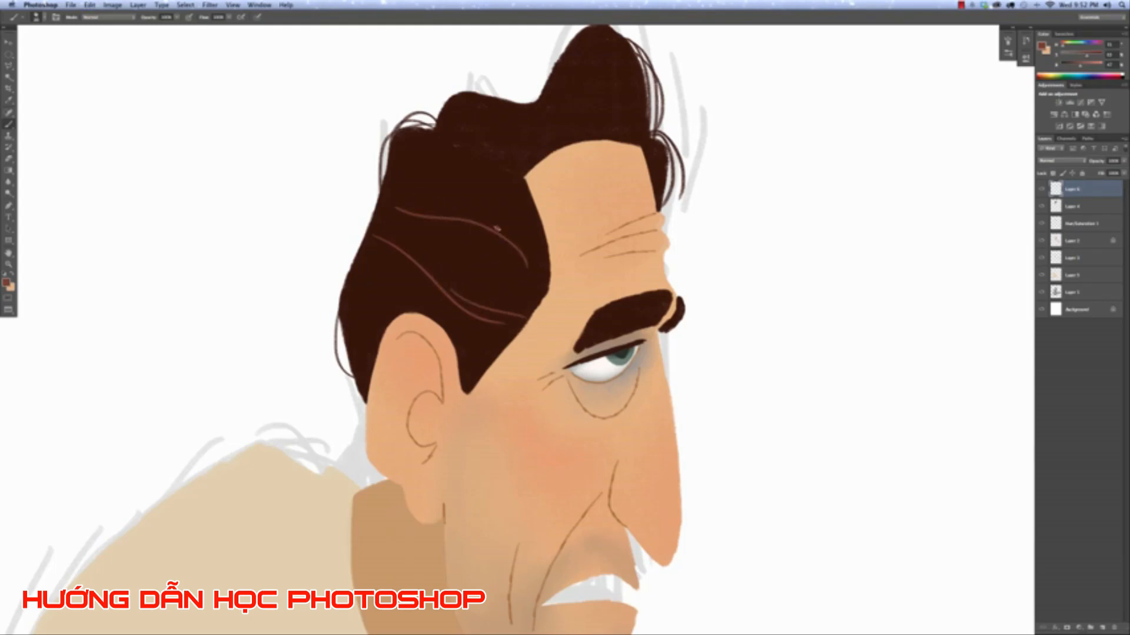
left_click_drag(463, 206, 531, 263)
mouse_move(433, 174)
left_mouse_down()
mouse_move(493, 205)
mouse_move(526, 242)
left_mouse_up()
key("super+z")
left_click_drag(447, 158, 542, 249)
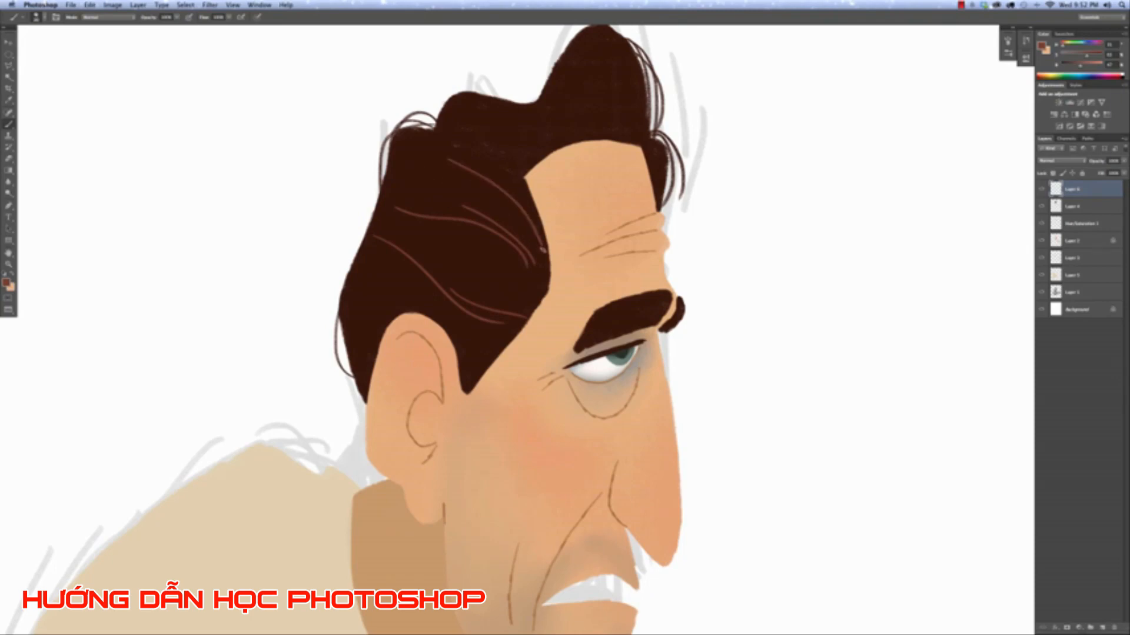
Paint flowing highlight strands through the middle hair wave and down the tall front quiff.
left_click_drag(457, 110, 524, 160)
left_click_drag(503, 105, 548, 152)
left_click_drag(507, 111, 533, 158)
mouse_move(604, 97)
left_mouse_down()
mouse_move(560, 112)
mouse_move(616, 186)
left_mouse_up()
key("super+z")
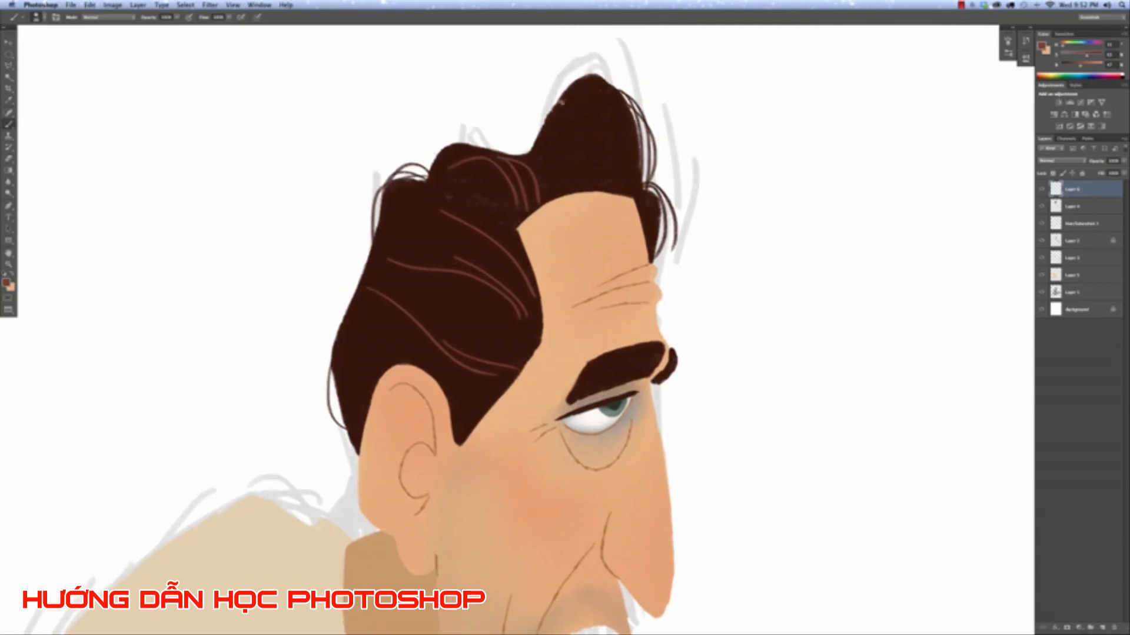
left_click_drag(563, 101, 611, 188)
left_click_drag(599, 89, 621, 187)
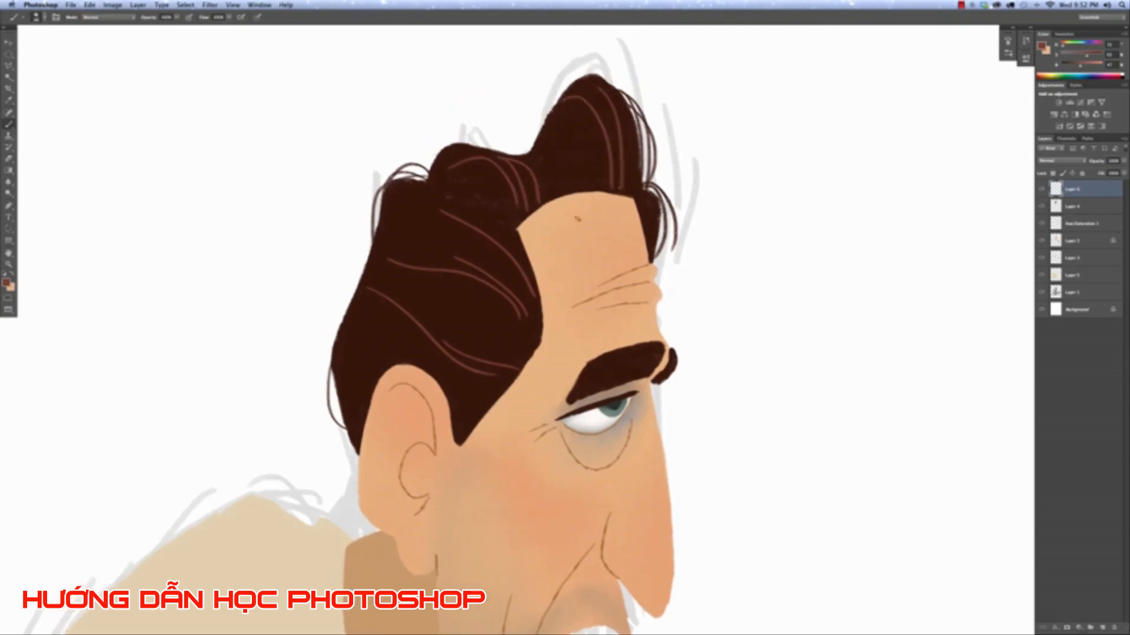
Paint a curved highlight strand through the hair following the top and back of the ear.
mouse_move(461, 327)
left_mouse_down()
mouse_move(489, 295)
mouse_move(408, 304)
mouse_move(366, 365)
left_mouse_up()
key("super+z")
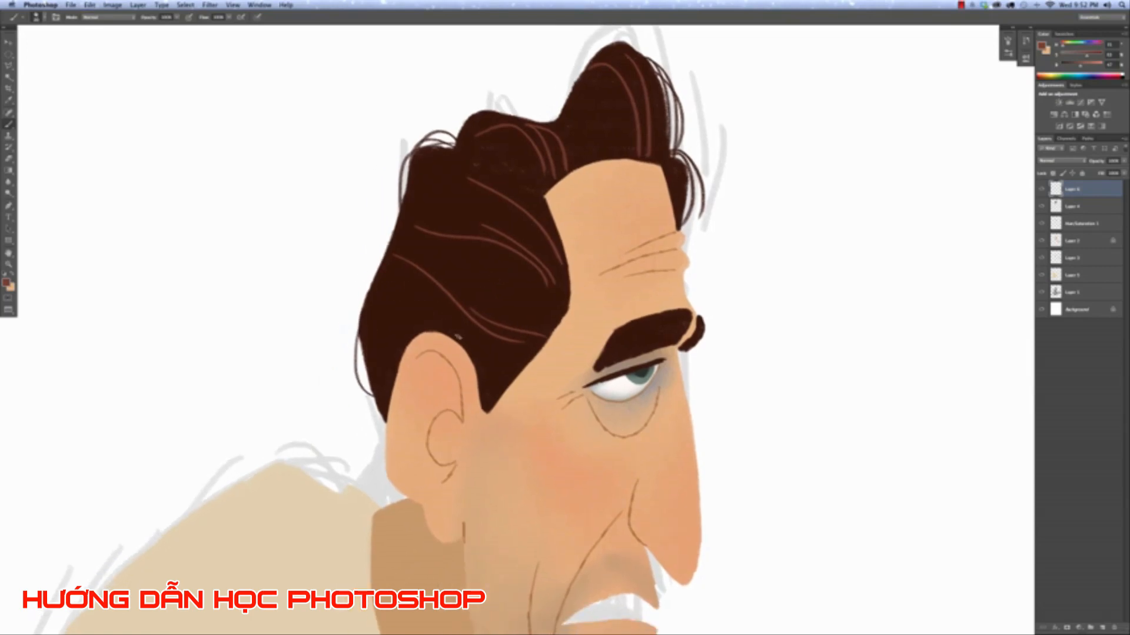
left_click_drag(458, 334, 374, 364)
Add subtler, darker reddish-brown strands between the highlights and a loose curl hanging in front of the forehead.
left_click(497, 256, "alt")
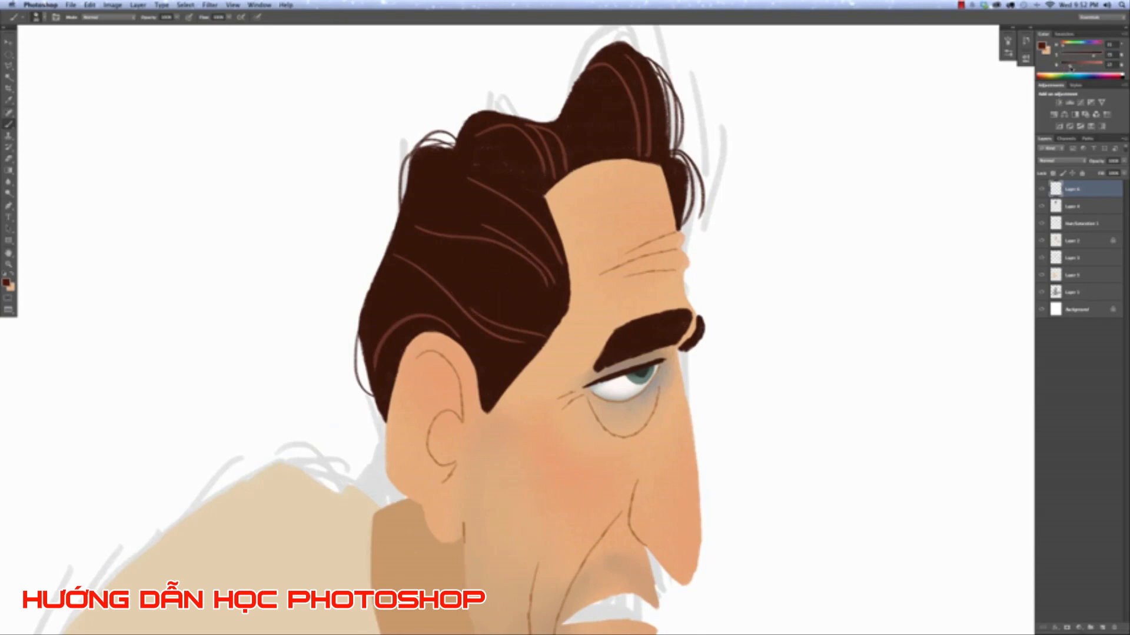
left_click_drag(467, 314, 496, 366)
key("super+z")
left_click(483, 276, "alt")
left_click(499, 284, "alt")
mouse_move(668, 155)
left_mouse_down()
mouse_move(732, 195)
mouse_move(736, 230)
mouse_move(700, 256)
left_mouse_up()
key("super+z")
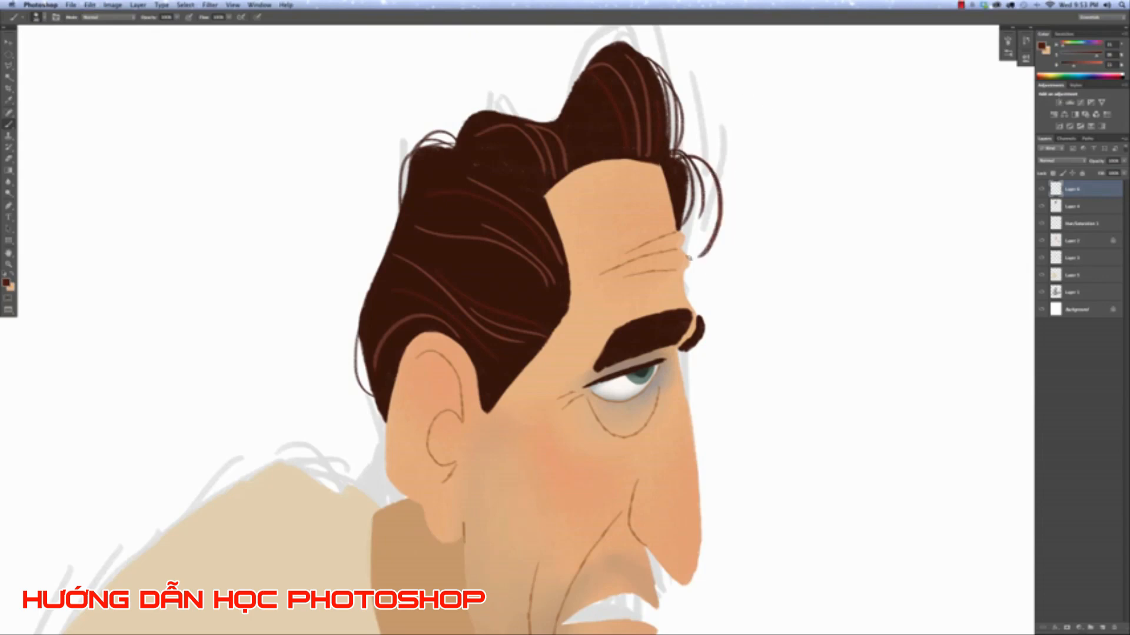
Identify the base hair layer by toggling its visibility, and select Layer 4.
key("super+minus")
key("super+minus")
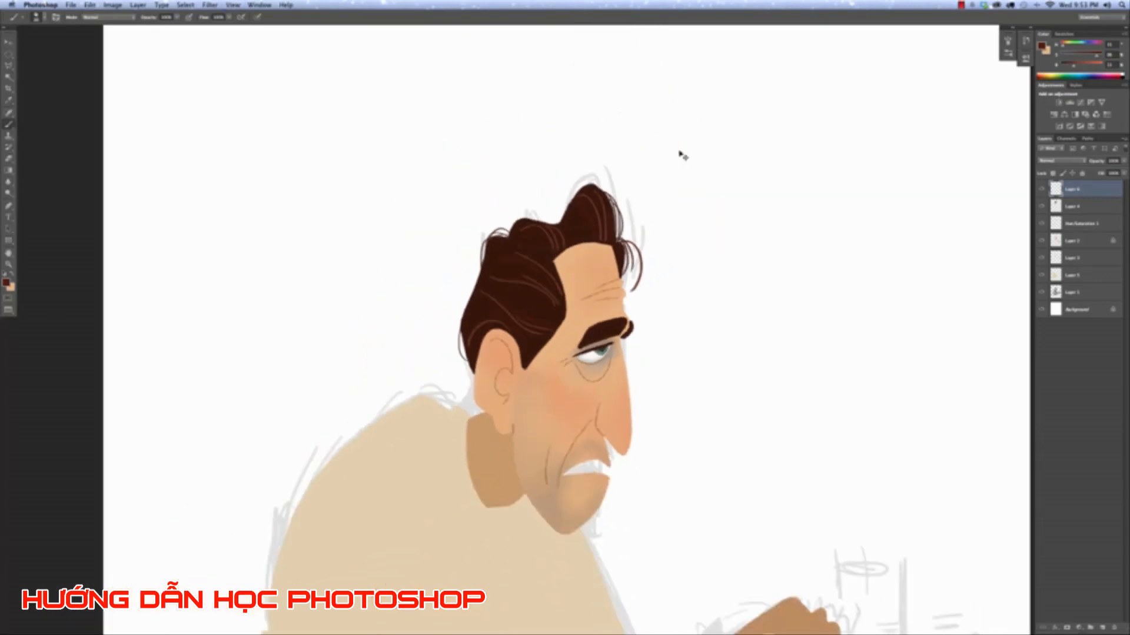
key("super+plus")
key("super+plus")
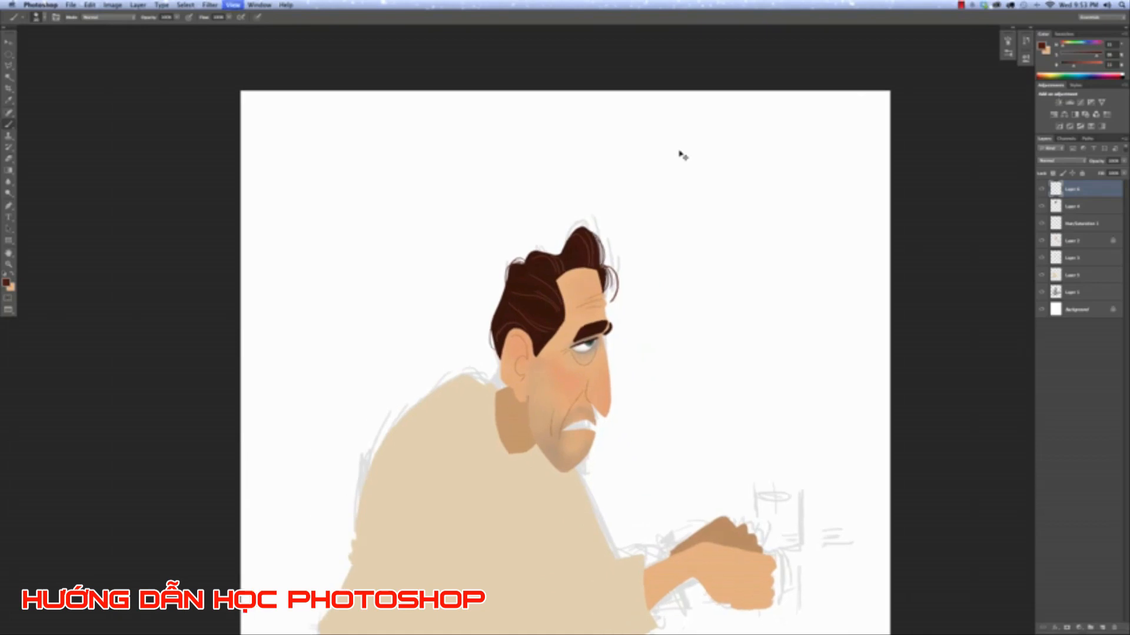
key("super+plus")
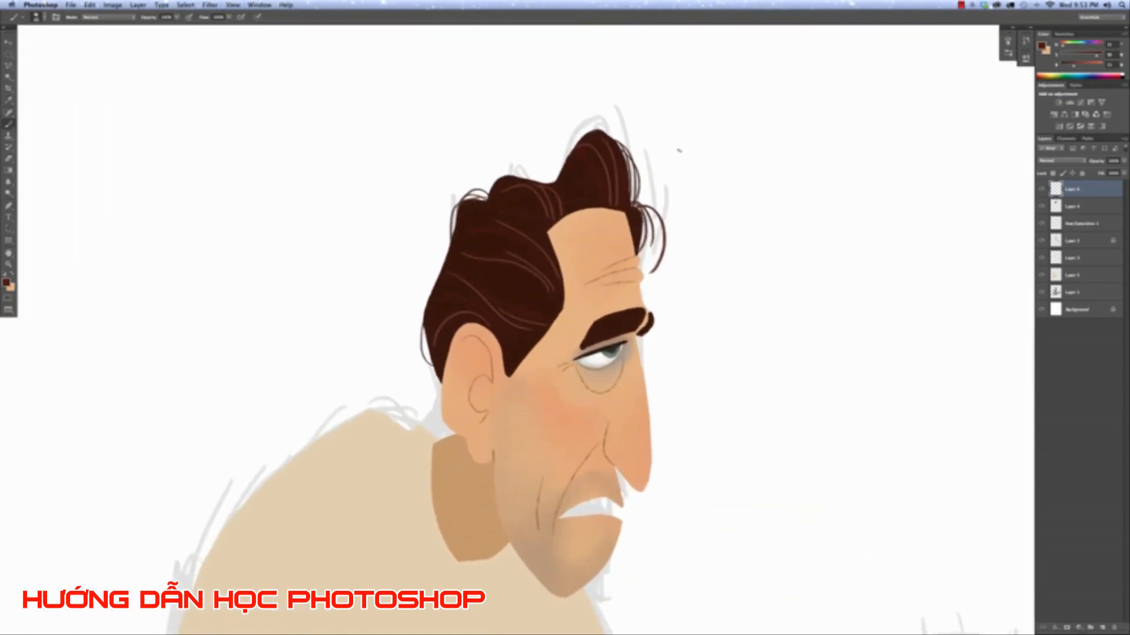
left_click_drag(712, 289, 746, 257)
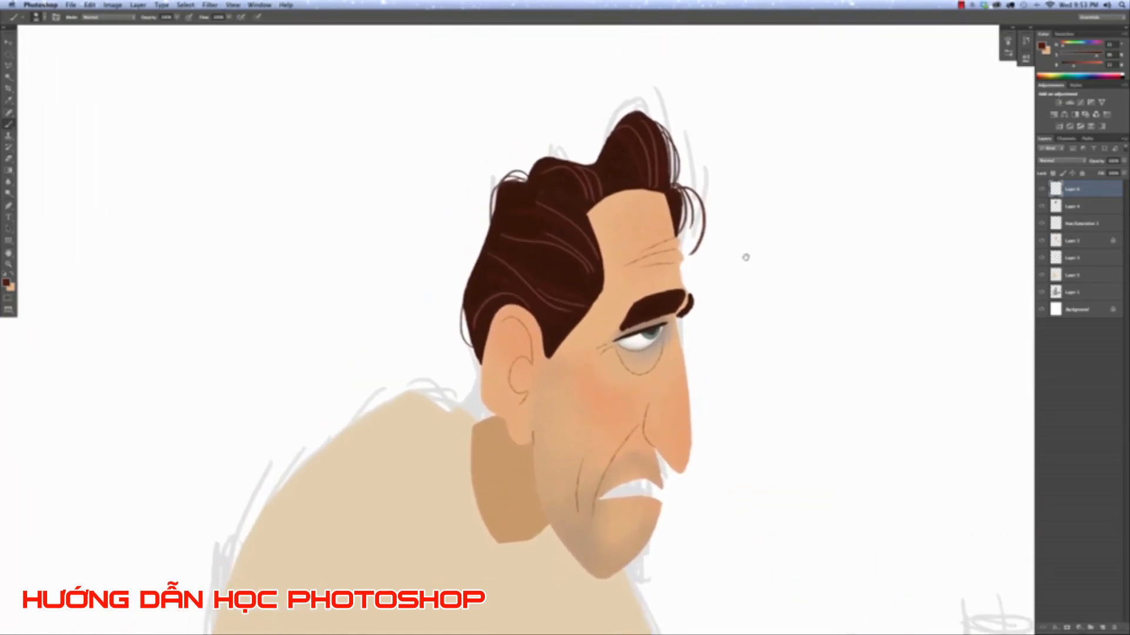
left_click(1041, 207)
left_click(1041, 206)
left_click(1088, 207)
left_click(1041, 206)
left_click(1042, 206)
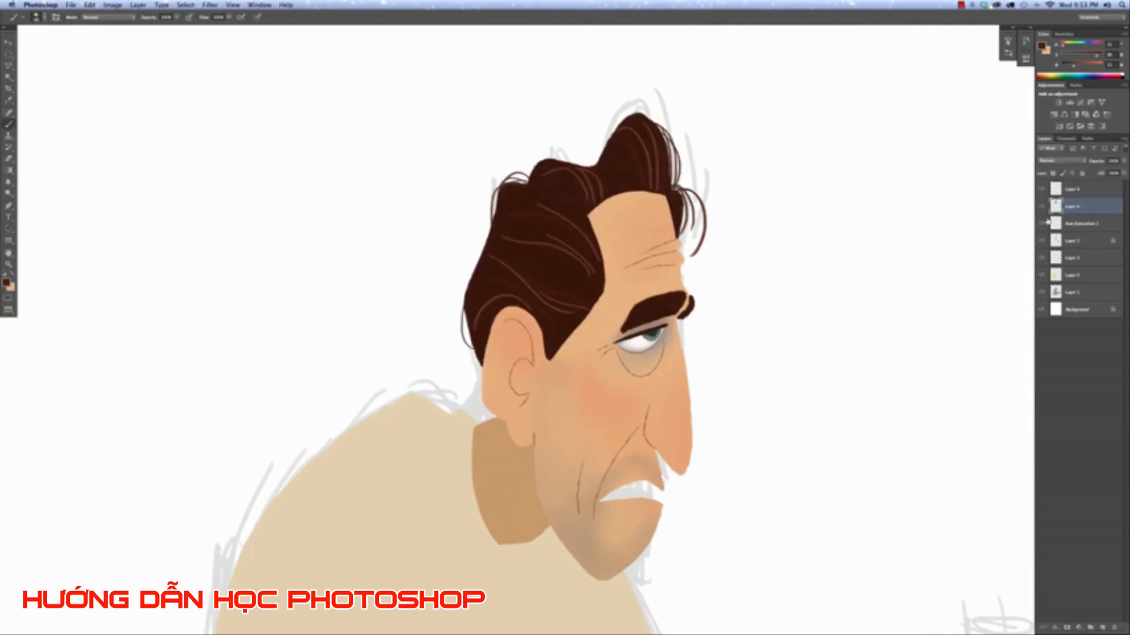
Lock Layer 4's transparent pixels and softly shade the hair around the ear near-black with an enlarged Soft Round Pressure Opacity brush.
left_click(44, 18)
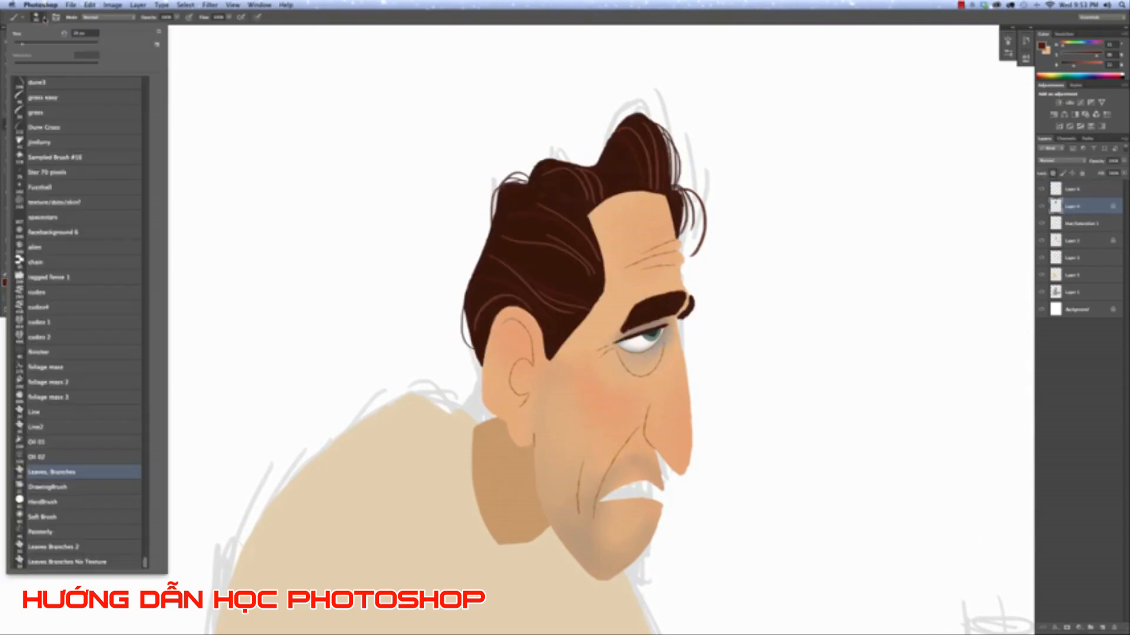
left_click_drag(144, 562, 135, 69)
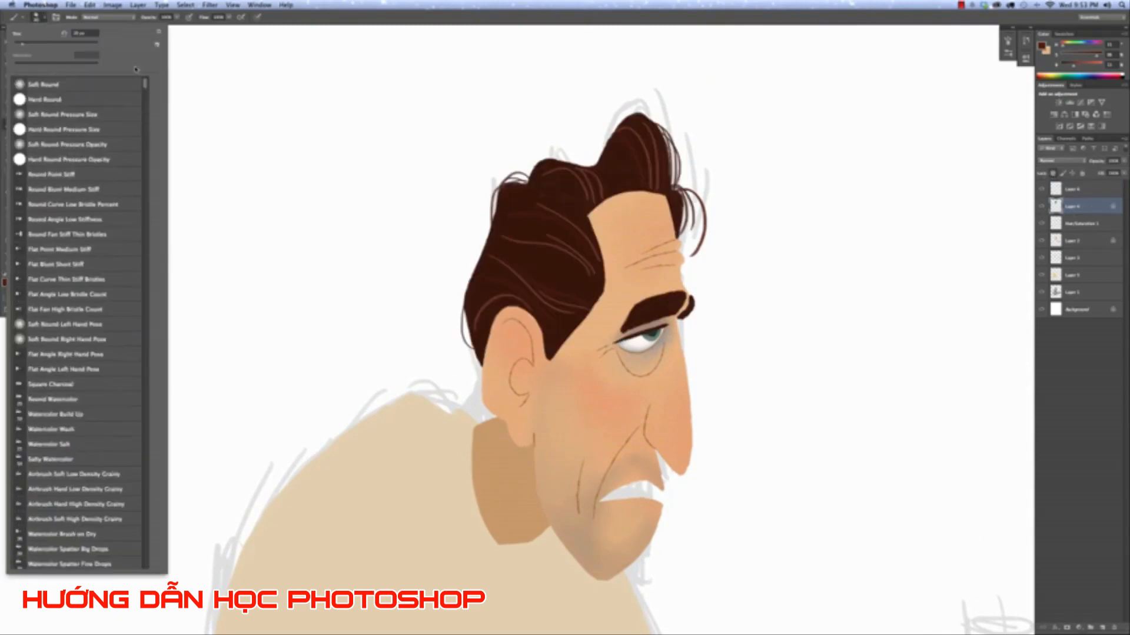
left_click(84, 151)
key("Return")
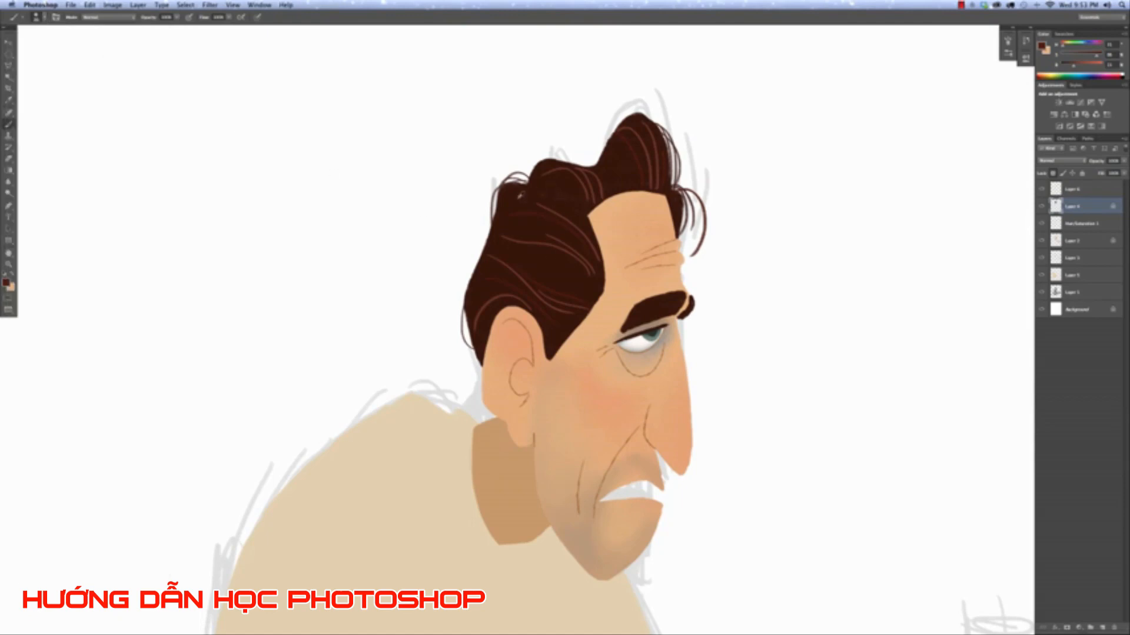
left_click_drag(1069, 70, 1066, 68)
key("]")
key("]")
key("]")
key("]")
key("]")
key("]")
key("]")
key("]")
key("]")
key("]")
key("]")
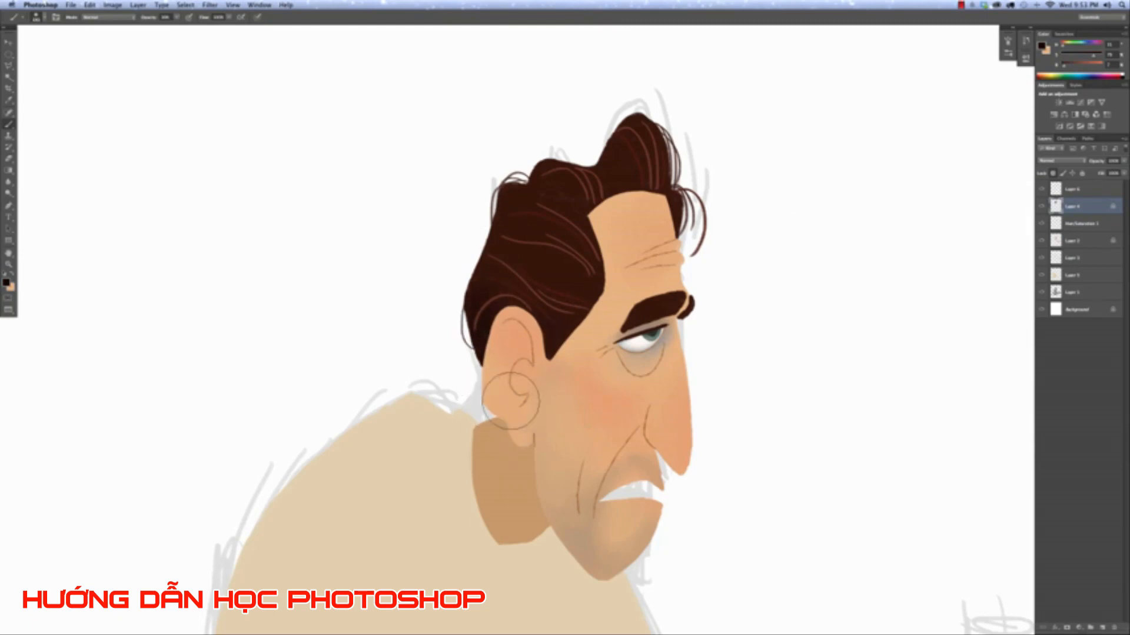
mouse_move(532, 289)
left_mouse_down()
mouse_move(555, 265)
mouse_move(522, 397)
mouse_move(507, 201)
mouse_move(535, 368)
left_mouse_up()
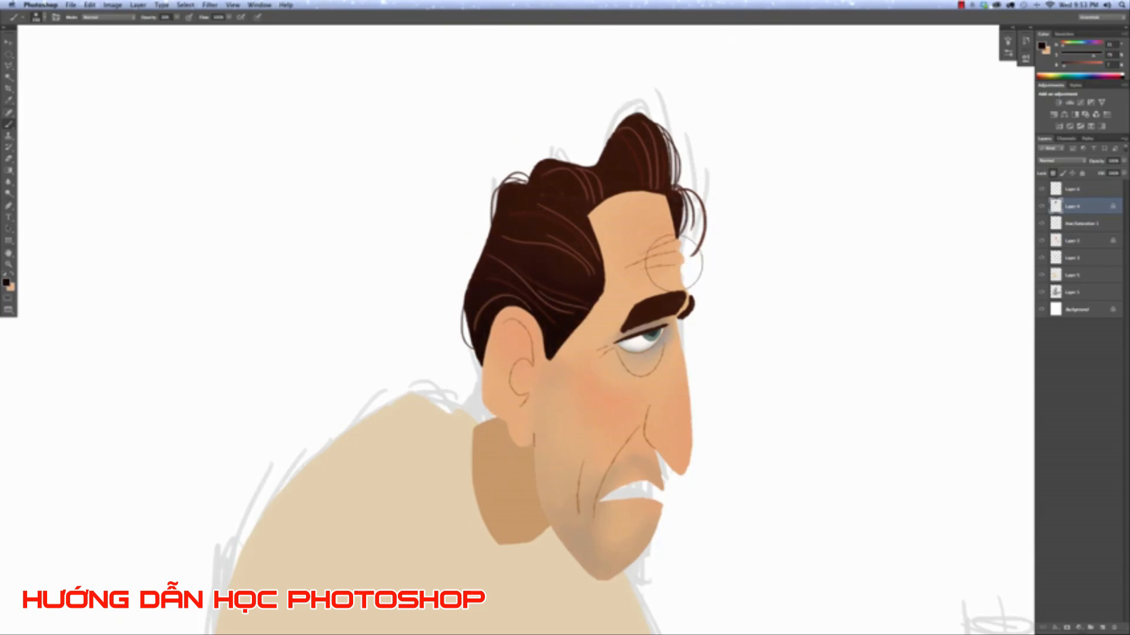
Examine the shaded hair against the whole figure and the page.
key("super+minus")
key("super+minus")
key("super+minus")
key("super+minus")
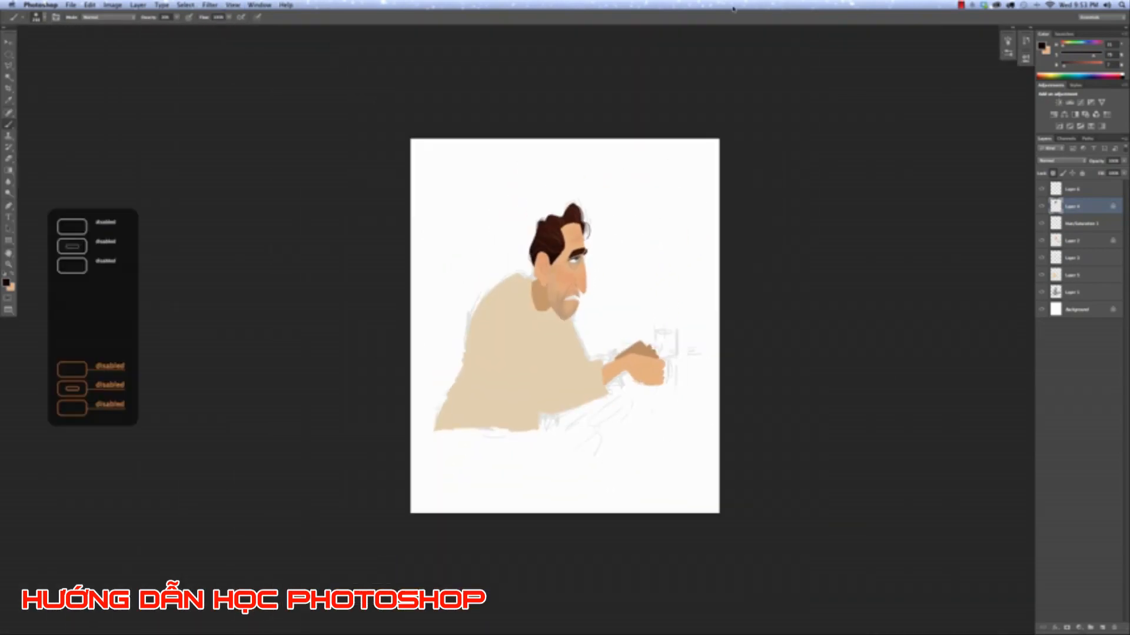
key("super+plus")
key("super+plus")
key("super+plus")
key("super+plus")
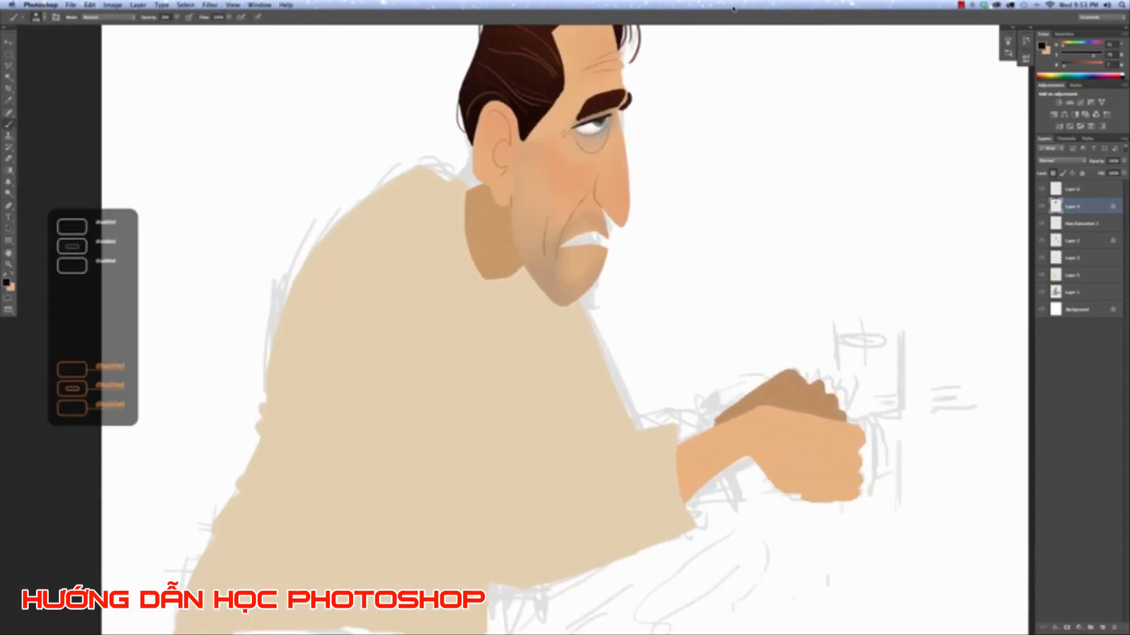
scroll(529, 330, "up", 3)
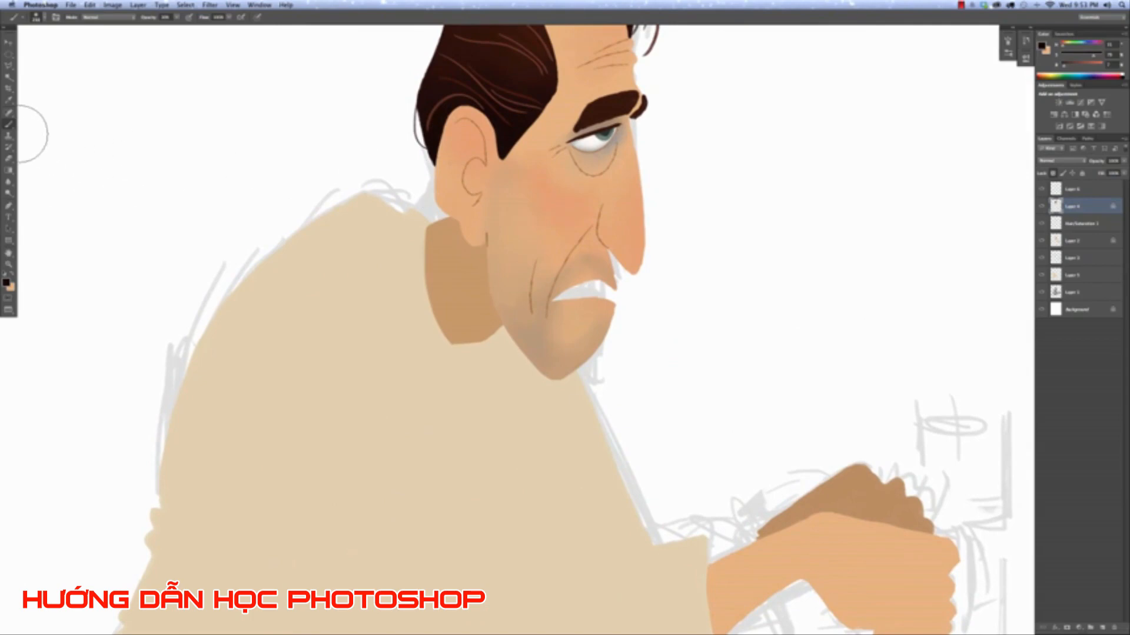
Switch back to the Leaves, Branches brush and select the face's skin layer.
left_click(44, 17)
left_click_drag(145, 84, 193, 565)
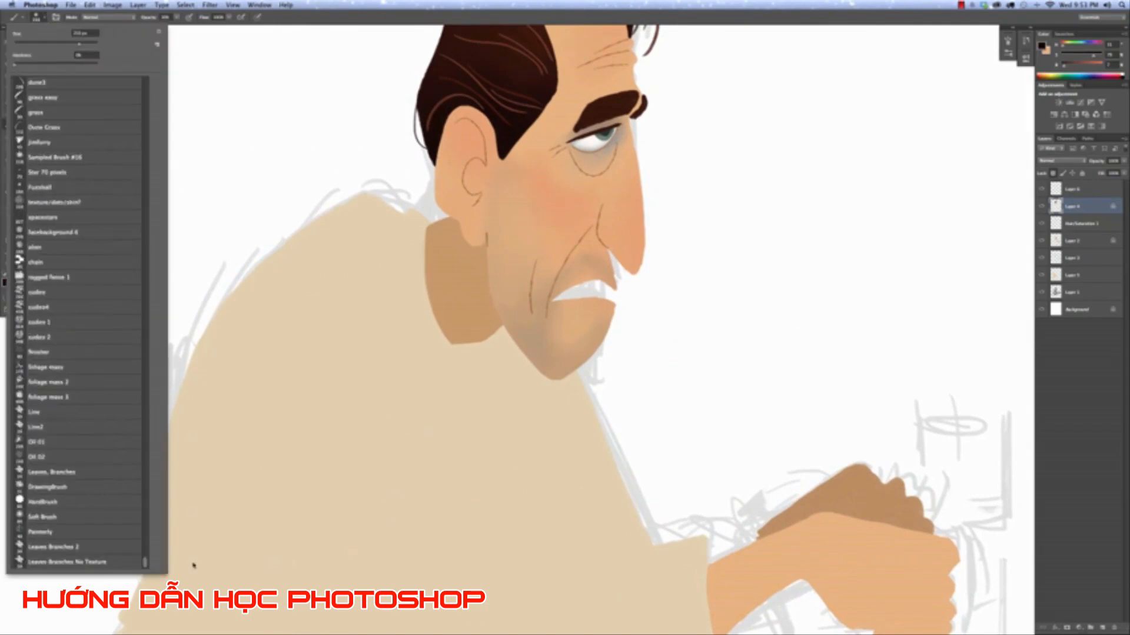
left_click(100, 472)
left_click(44, 17)
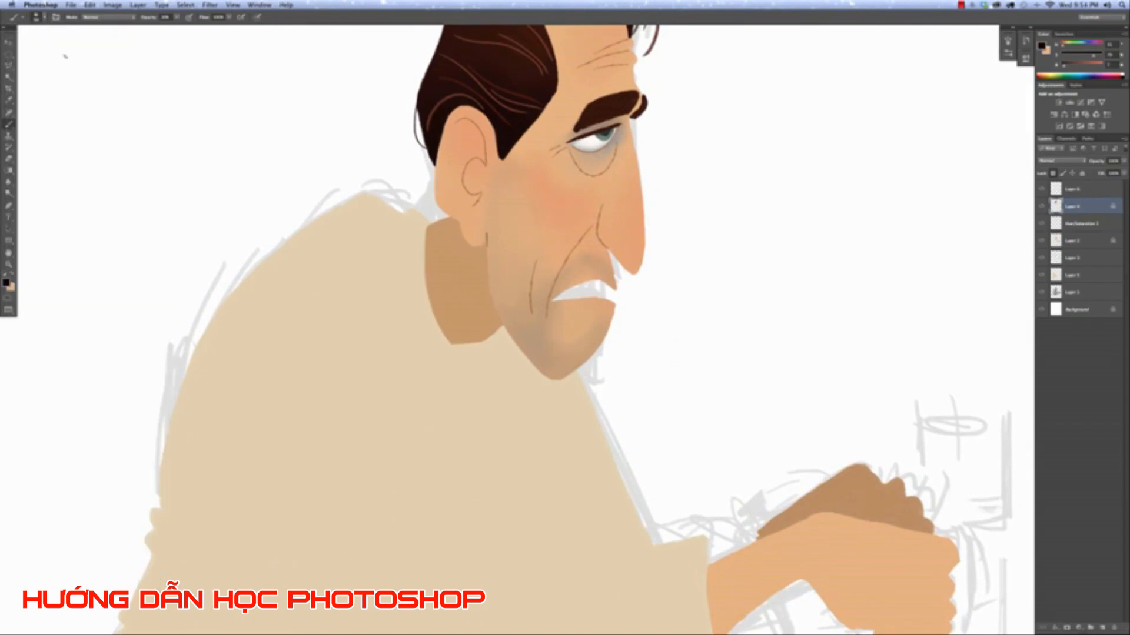
left_click(1041, 239)
left_click(1041, 239)
left_click(1070, 240)
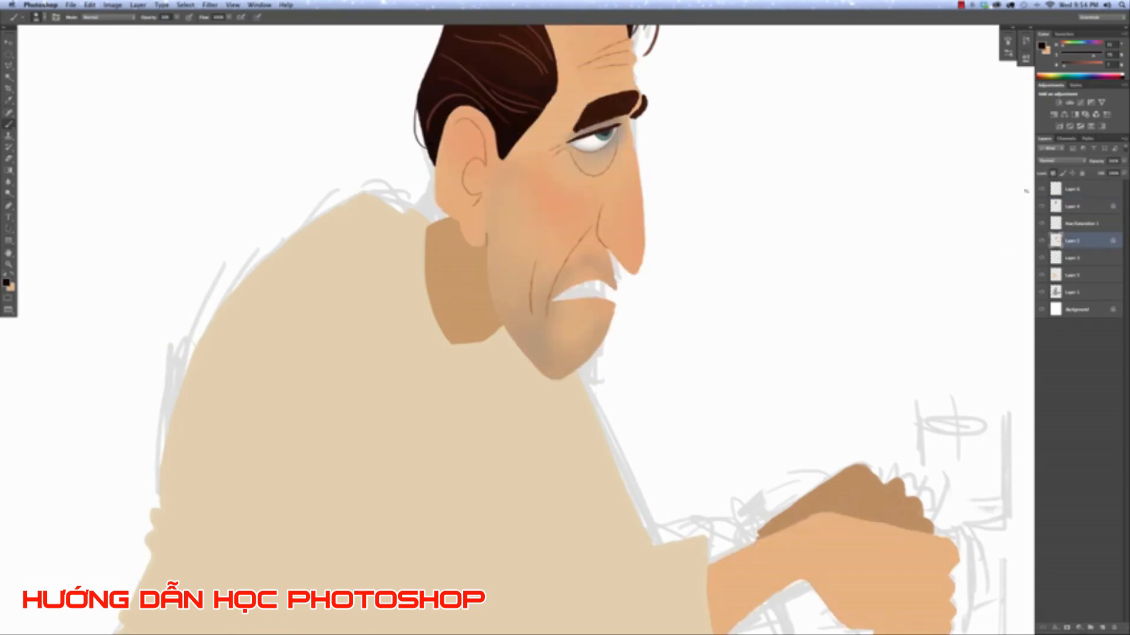
Paint thin upper and lower lips along the mouth opening in a deeper orange-red based on the nearby skin colour.
key("super+plus")
key("super+plus")
left_click_drag(967, 75, 883, 214)
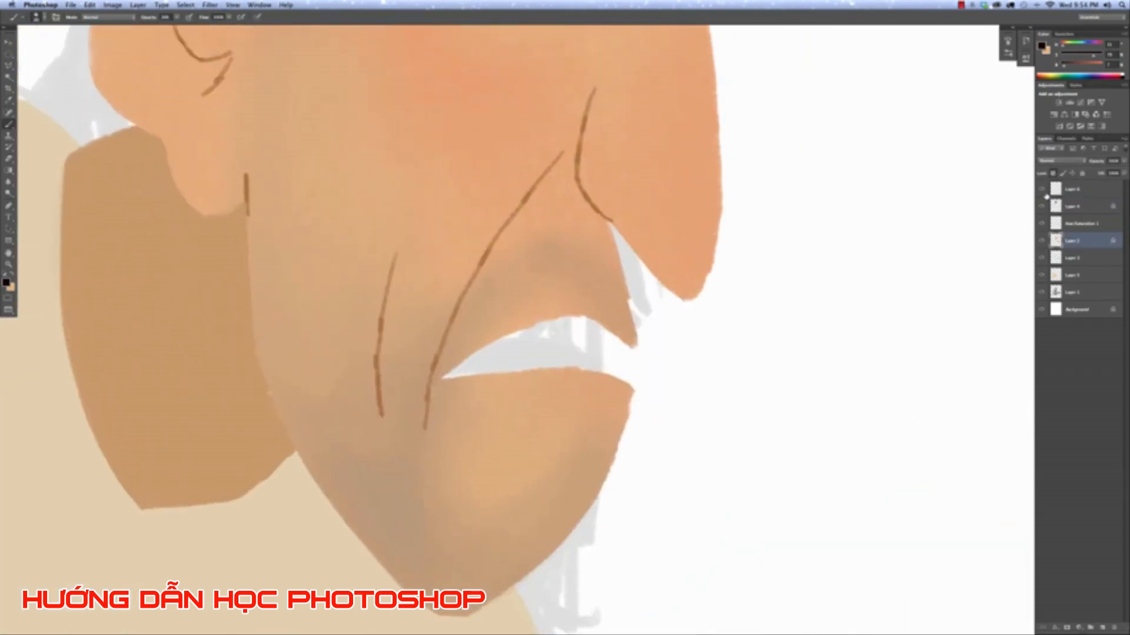
left_click(530, 307, "alt")
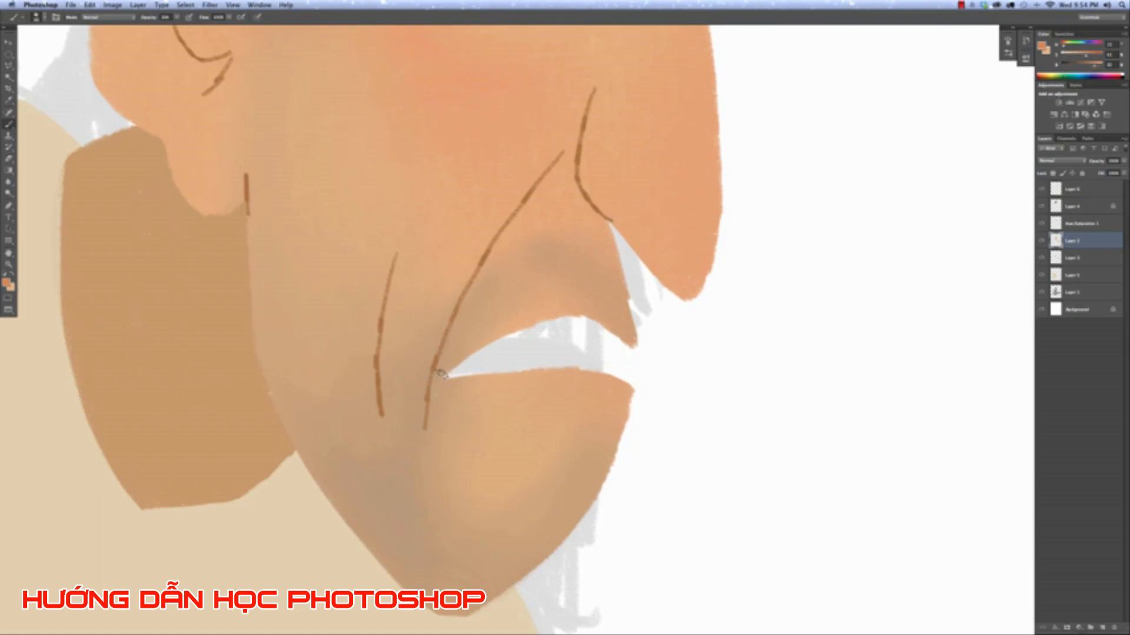
key("super+z")
mouse_move(440, 379)
left_mouse_down()
mouse_move(538, 314)
mouse_move(512, 323)
mouse_move(563, 310)
mouse_move(448, 370)
mouse_move(531, 325)
mouse_move(496, 343)
mouse_move(509, 331)
mouse_move(574, 316)
mouse_move(586, 332)
mouse_move(611, 316)
mouse_move(571, 331)
mouse_move(562, 312)
mouse_move(617, 335)
mouse_move(580, 319)
mouse_move(608, 342)
mouse_move(589, 316)
left_mouse_up()
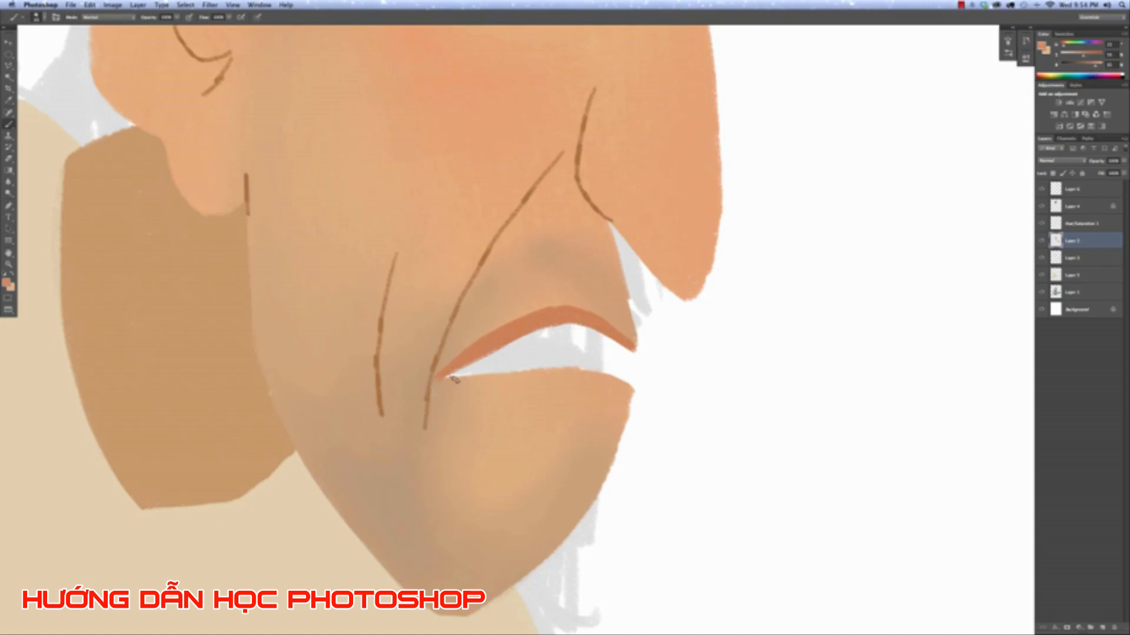
mouse_move(454, 380)
left_mouse_down()
mouse_move(560, 367)
mouse_move(510, 369)
mouse_move(540, 363)
mouse_move(567, 366)
mouse_move(508, 377)
mouse_move(598, 380)
mouse_move(564, 366)
mouse_move(609, 380)
mouse_move(576, 365)
mouse_move(627, 398)
left_mouse_up()
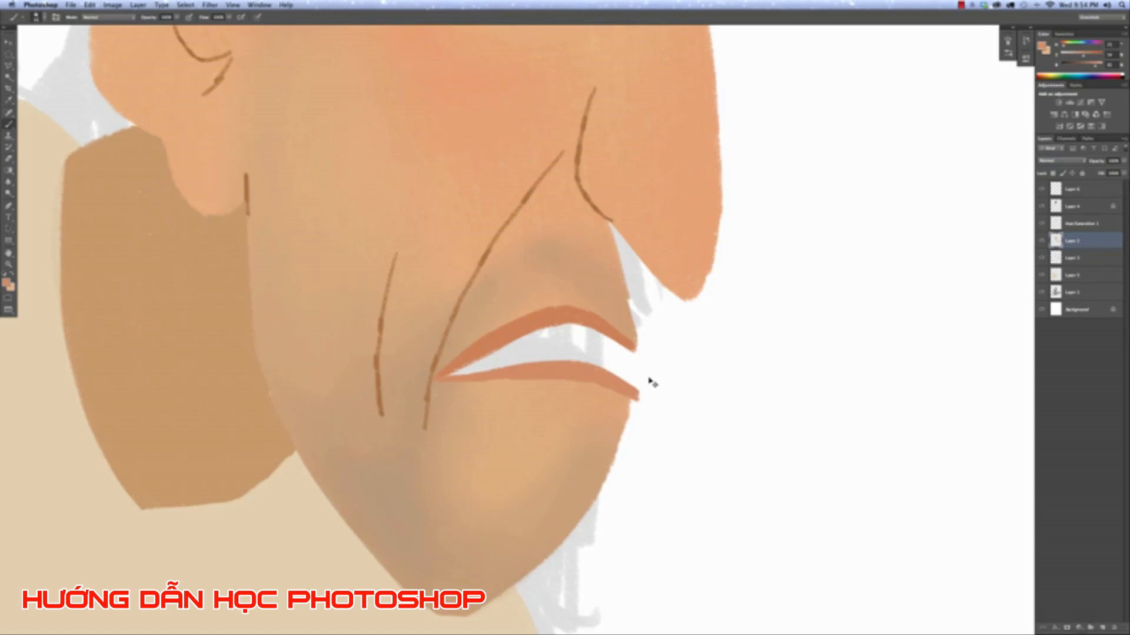
key("super+0")
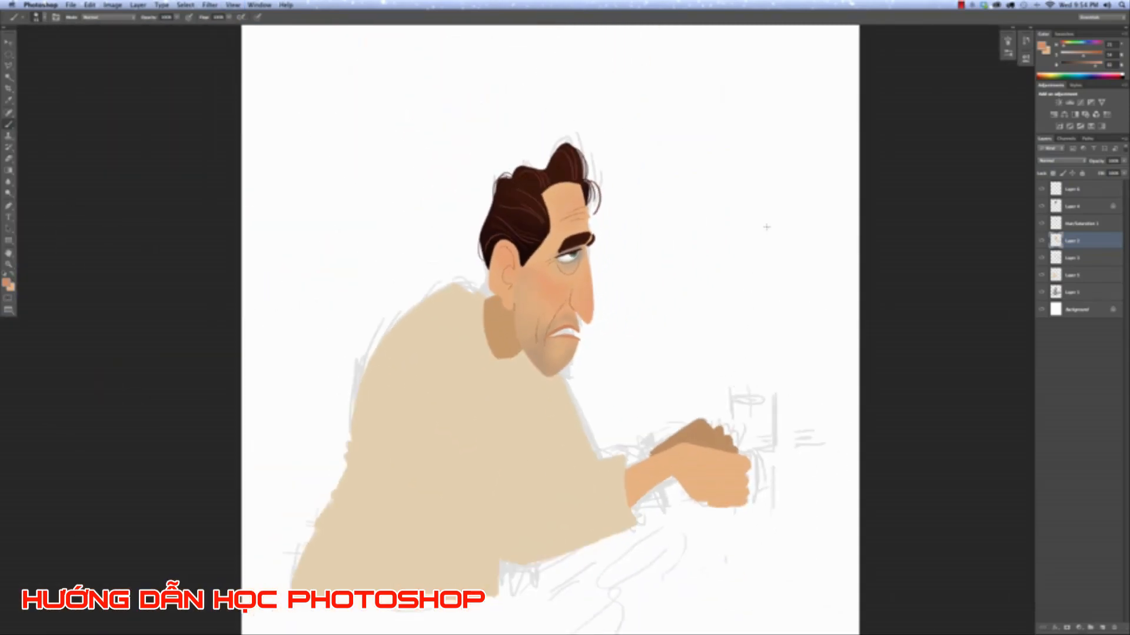
key("super+minus")
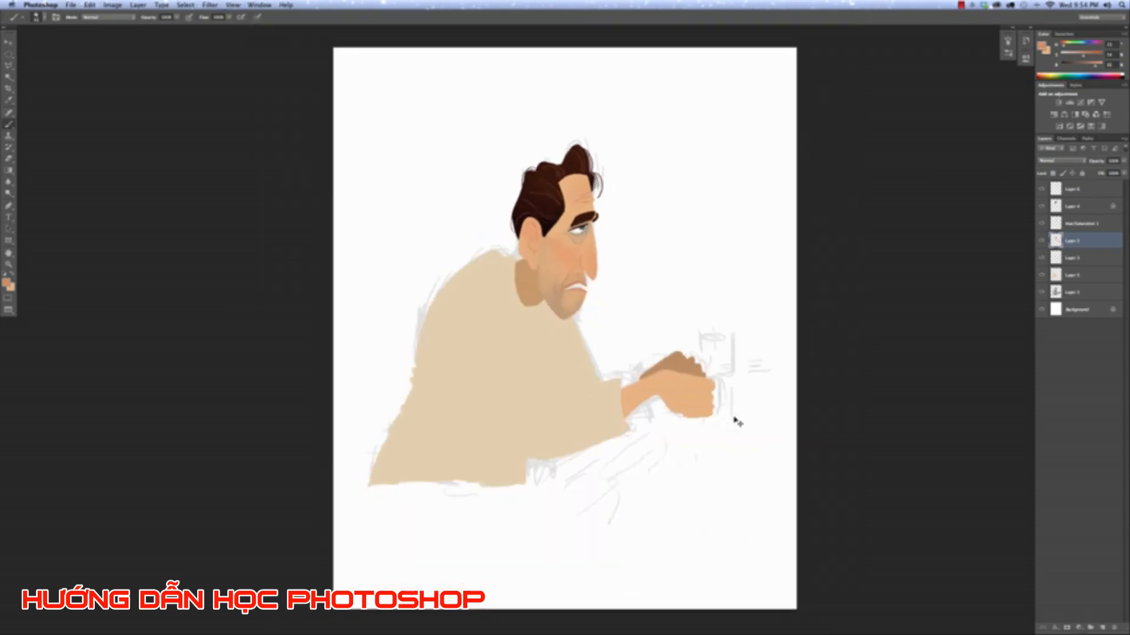
key("super+plus")
key("super+minus")
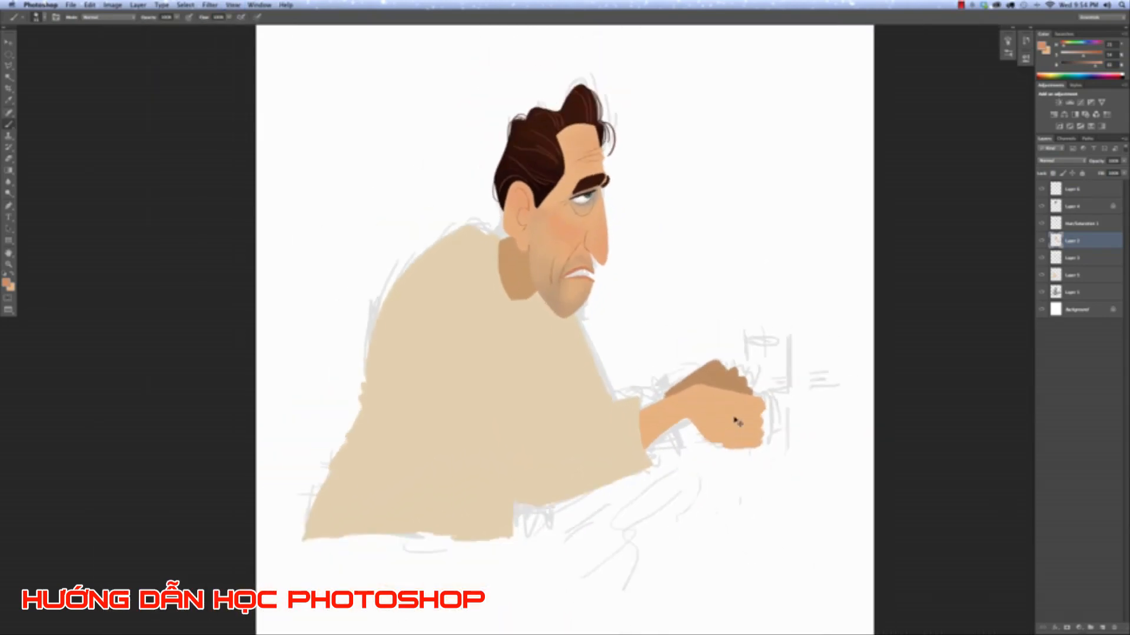
key("super+minus")
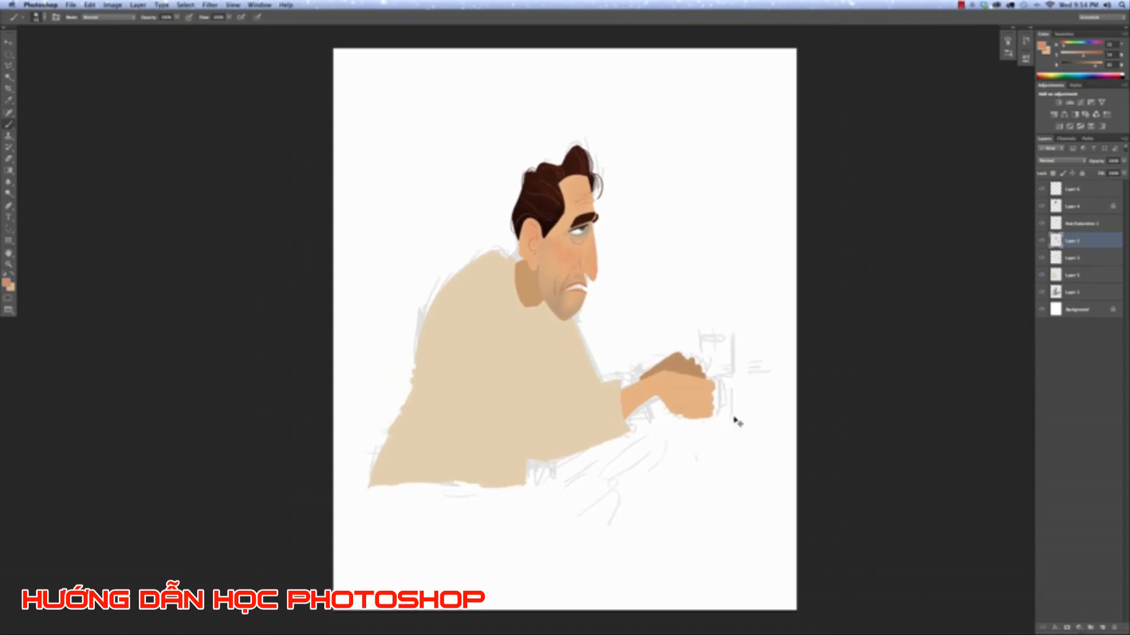
Locate the neck's layer by toggling layer visibility, select it and leave it visible.
key("super+plus")
key("super+plus")
key("super+plus")
key("super+plus")
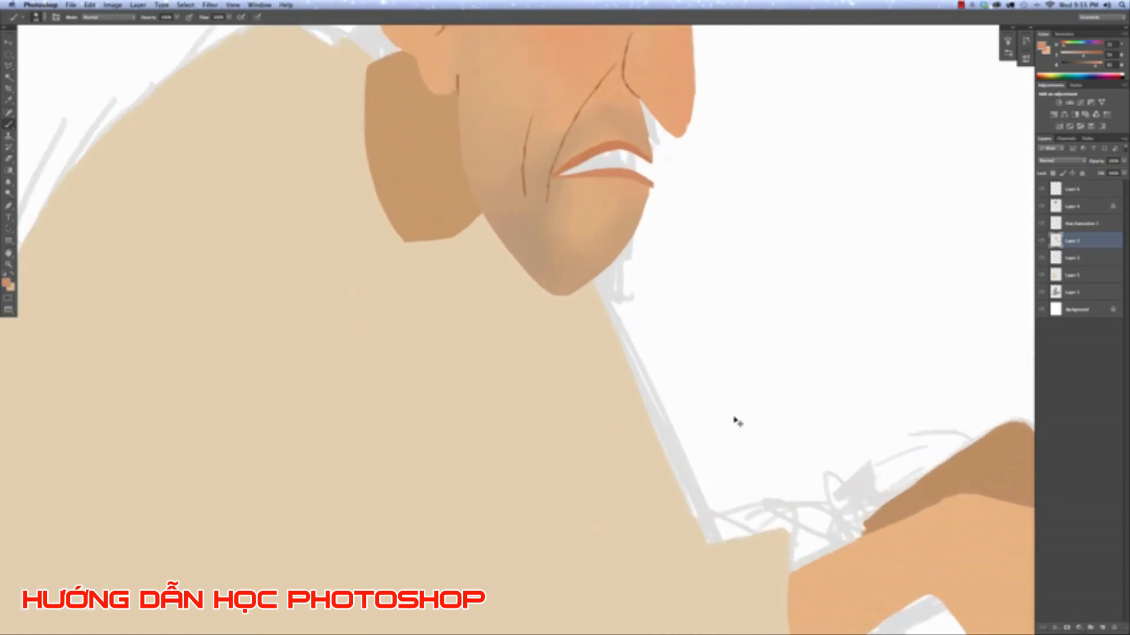
key("super+minus")
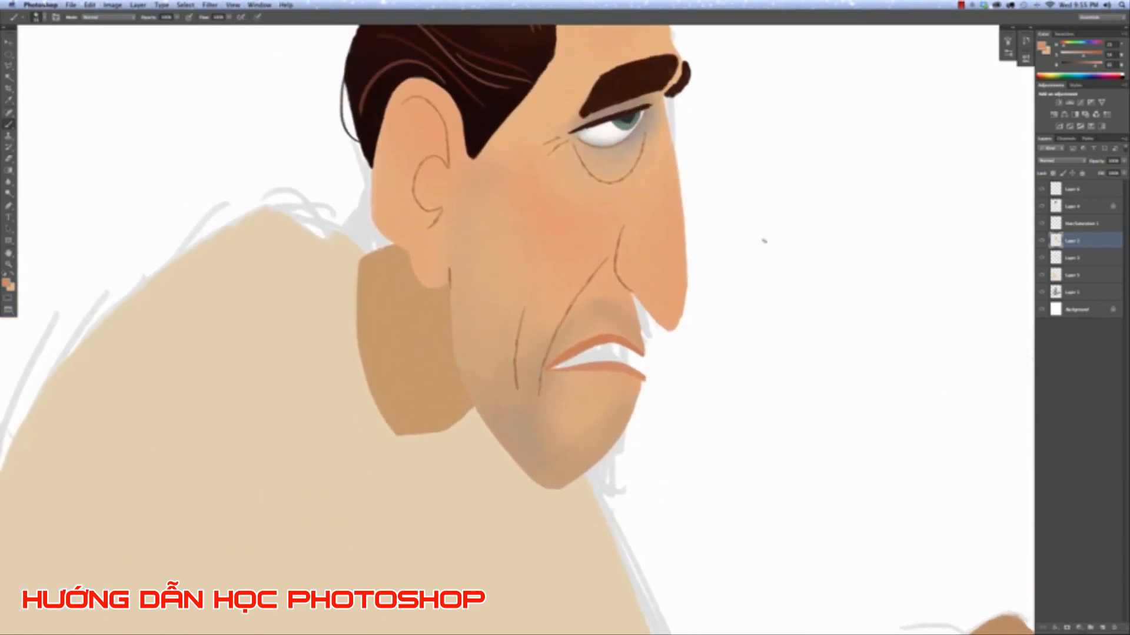
left_click(1044, 259)
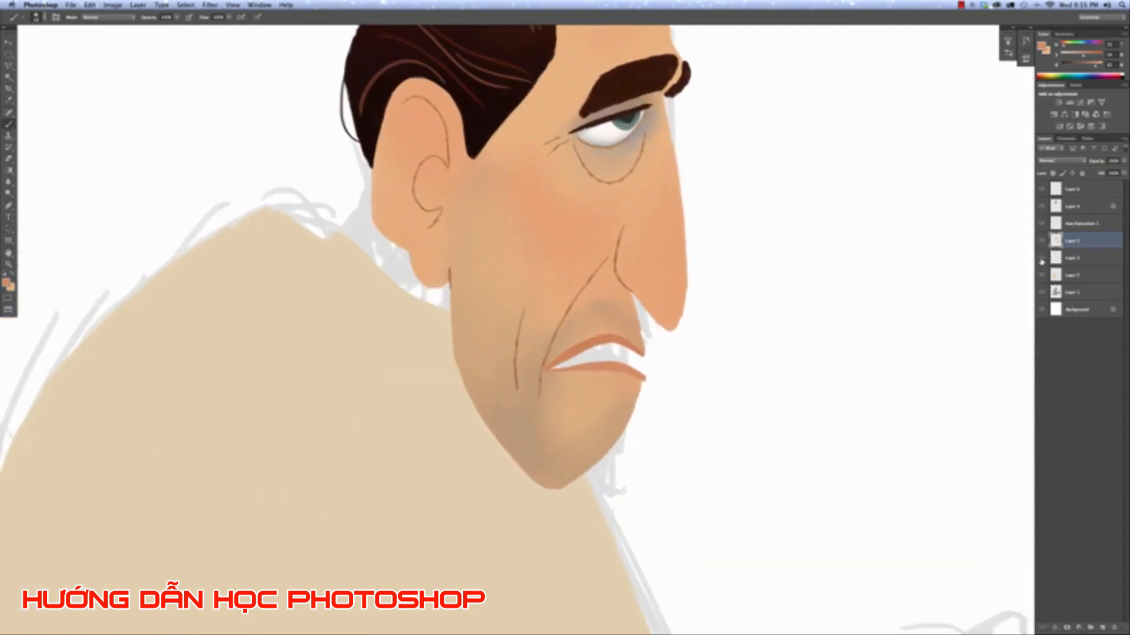
left_click(1044, 259)
left_click(1073, 258)
left_click(1042, 259)
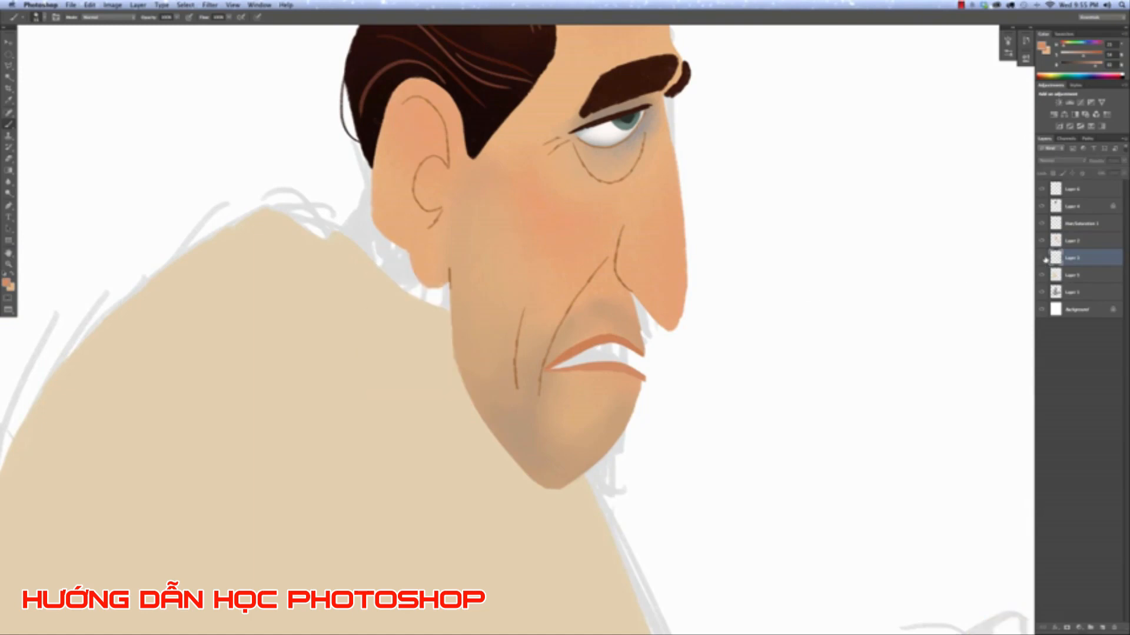
left_click(1042, 259)
Switch to an enlarged Soft Round Pressure Opacity brush and lock the neck layer's transparent pixels.
left_click(44, 18)
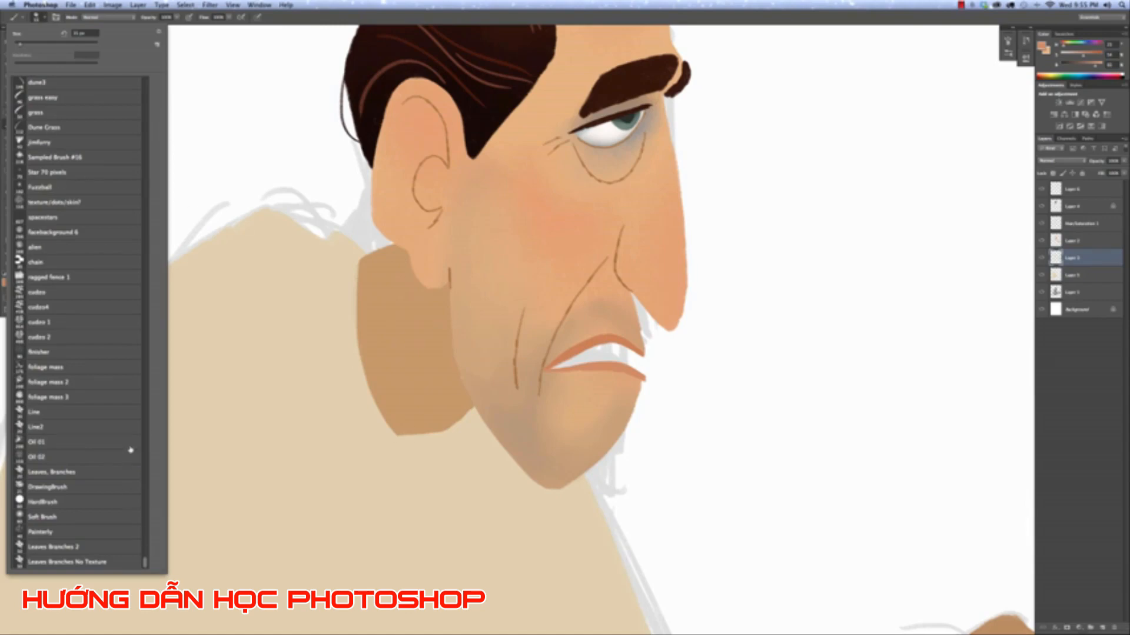
left_click_drag(147, 564, 204, 120)
left_click(120, 149)
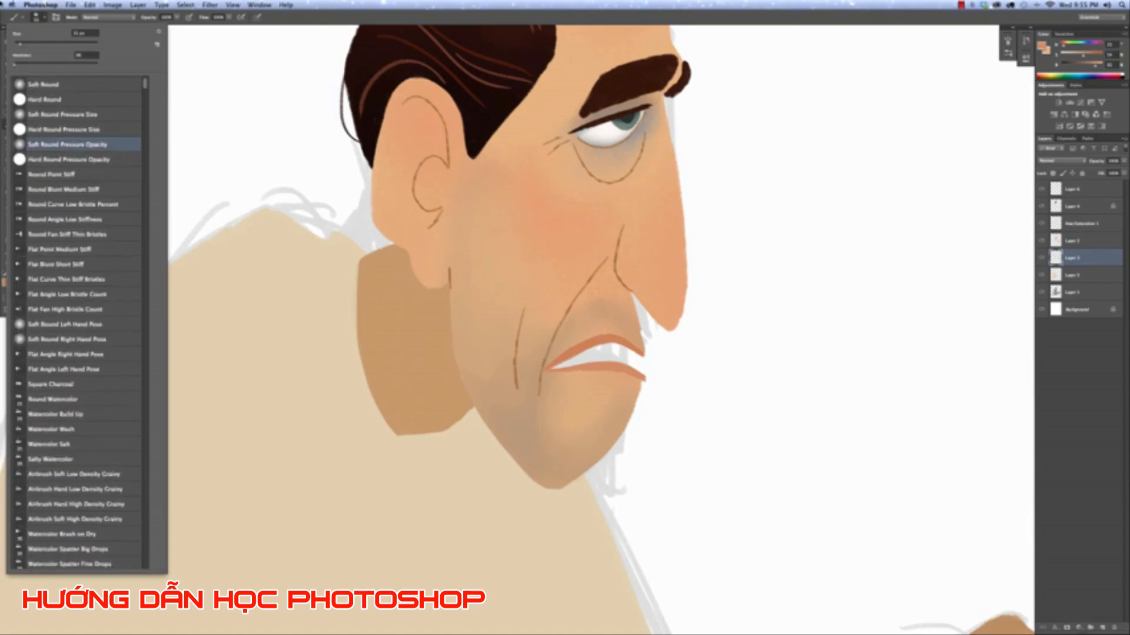
left_click(44, 17)
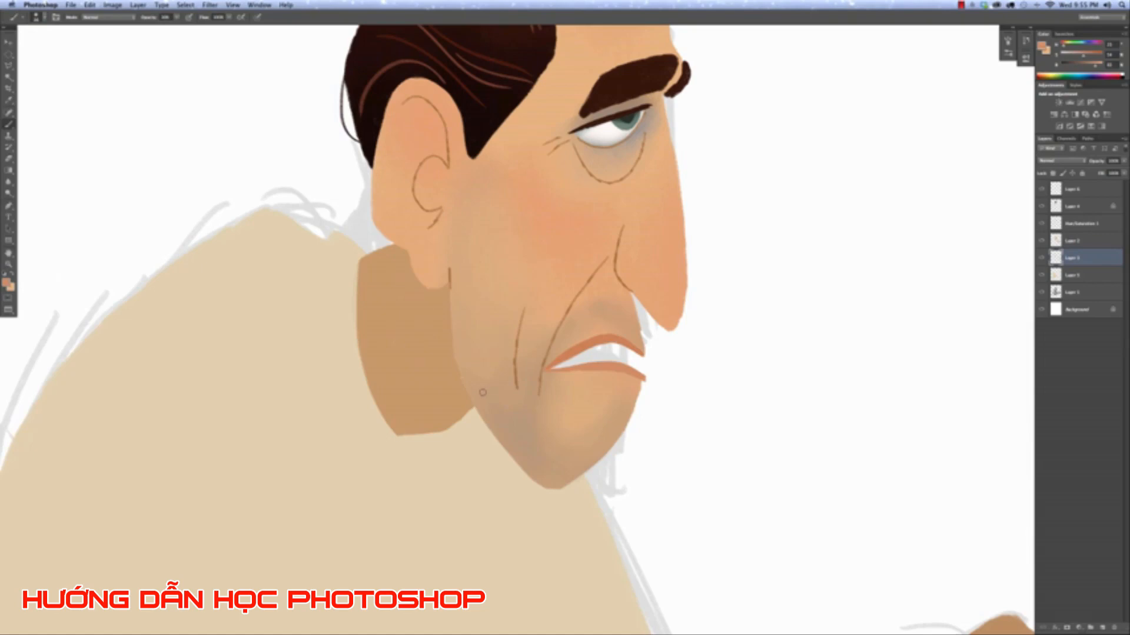
key("bracketright")
key("bracketright")
key("bracketright")
key("bracketright")
key("bracketright")
key("bracketright")
left_click(1052, 174)
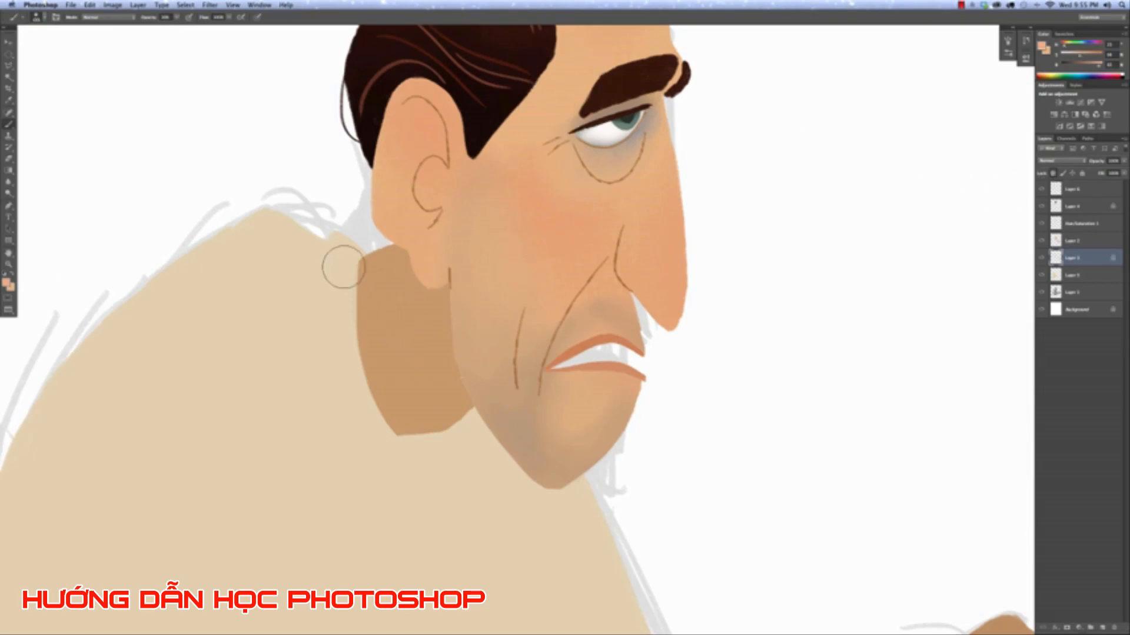
Softly shade the neck, lightening its back edge to skin tone and keeping the area by the jaw darker with brown sampled from the far hand.
mouse_move(343, 268)
left_mouse_down()
mouse_move(353, 334)
mouse_move(412, 480)
mouse_move(353, 279)
mouse_move(427, 446)
mouse_move(362, 291)
mouse_move(399, 363)
mouse_move(405, 459)
mouse_move(370, 313)
mouse_move(411, 373)
mouse_move(445, 462)
mouse_move(388, 287)
mouse_move(407, 306)
mouse_move(440, 457)
mouse_move(396, 272)
mouse_move(465, 477)
mouse_move(356, 280)
mouse_move(370, 253)
mouse_move(449, 510)
mouse_move(377, 428)
mouse_move(353, 238)
mouse_move(425, 407)
mouse_move(407, 426)
mouse_move(391, 383)
mouse_move(428, 407)
mouse_move(406, 388)
left_mouse_up()
key("super+minus")
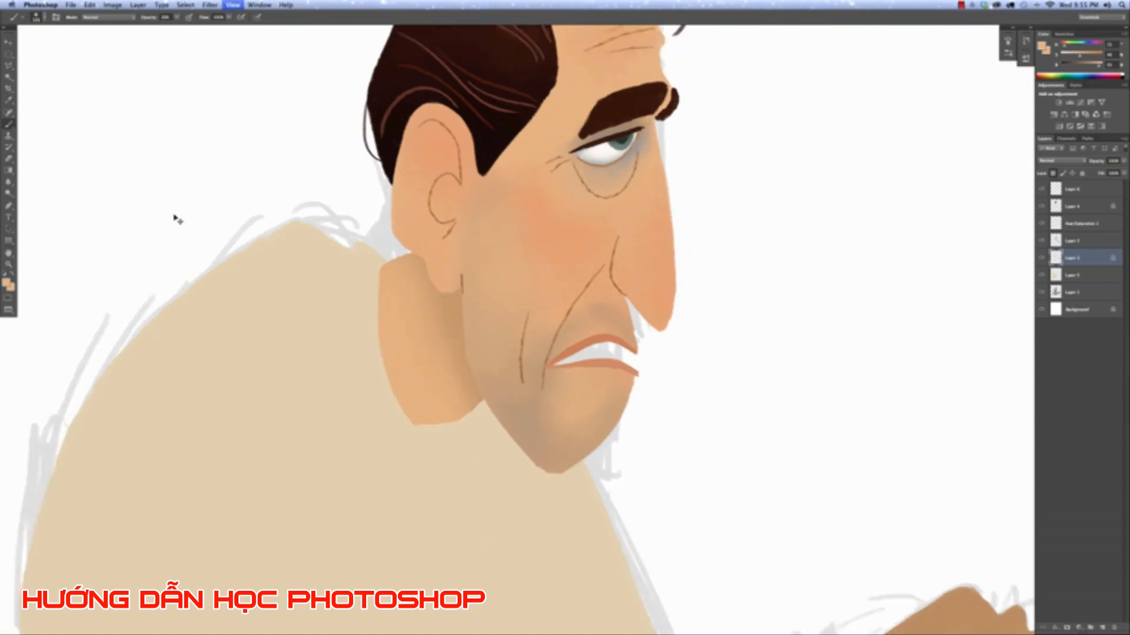
key("super+0")
key("super+plus")
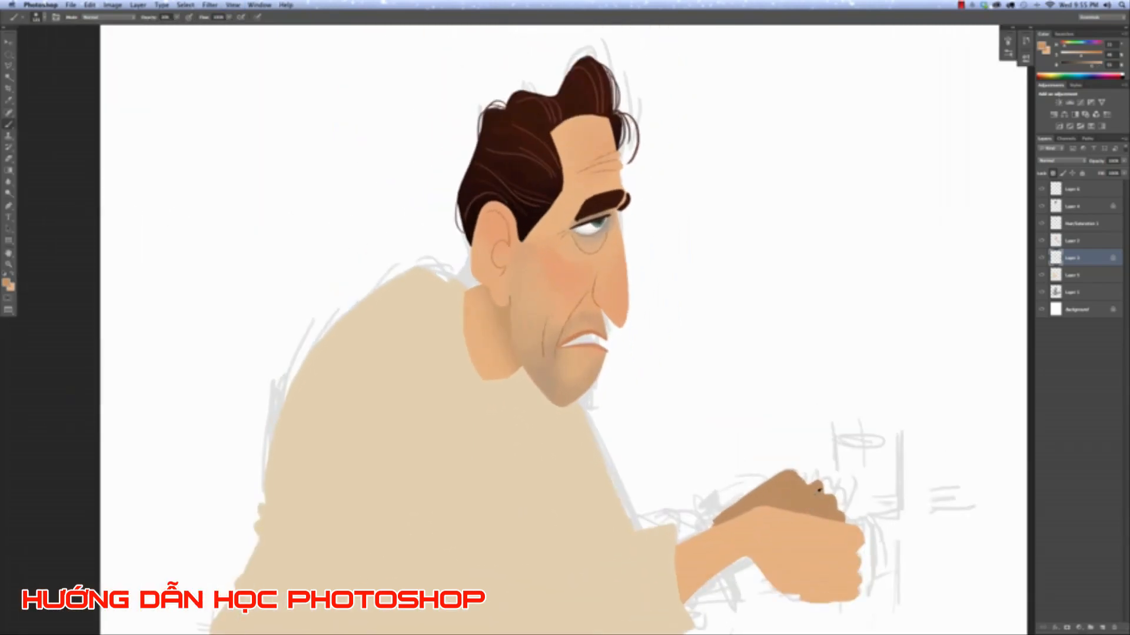
left_click(797, 504, "alt")
mouse_move(535, 381)
left_mouse_down()
mouse_move(518, 294)
mouse_move(523, 384)
mouse_move(513, 309)
mouse_move(553, 385)
mouse_move(511, 321)
mouse_move(498, 254)
left_mouse_up()
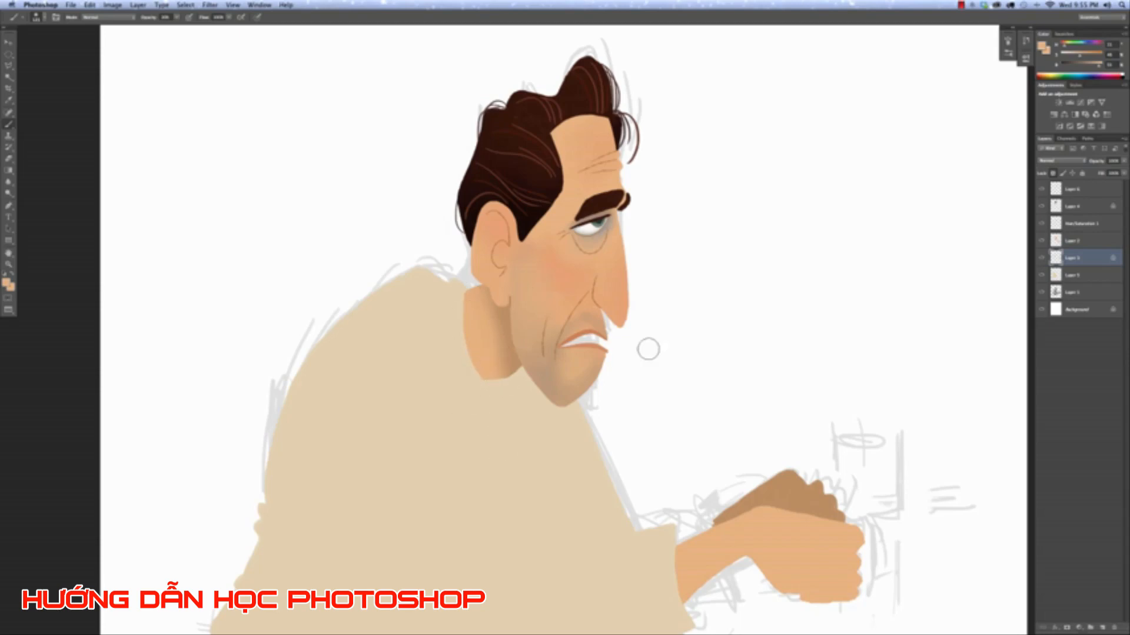
Examine the shaded neck against the whole figure and the page.
key("super+minus")
key("super+minus")
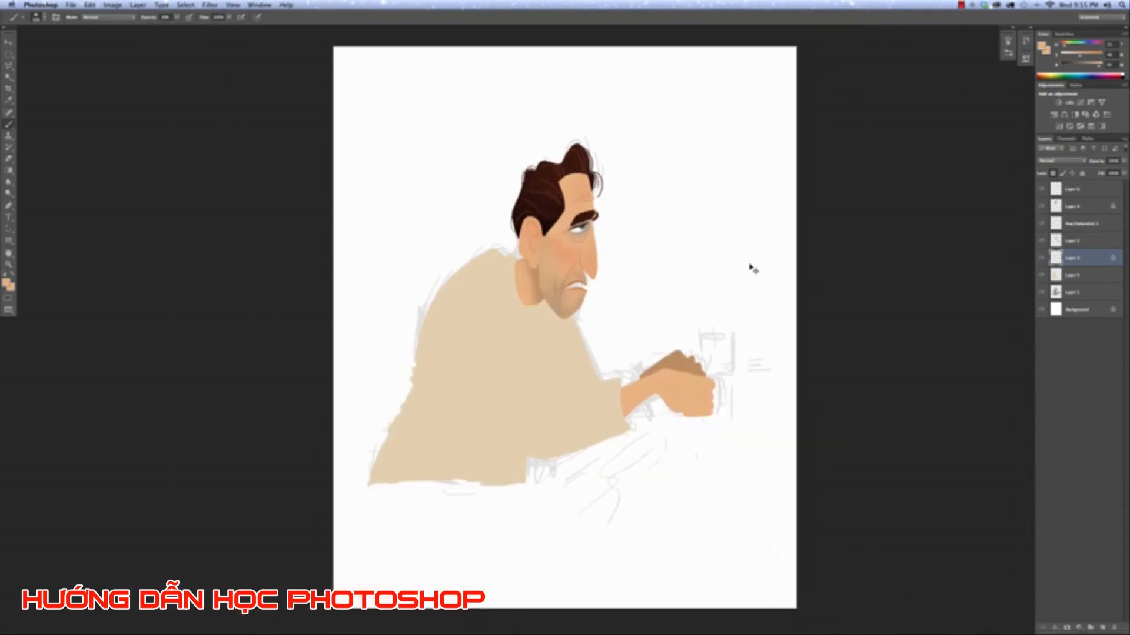
key("super+plus")
key("super+plus")
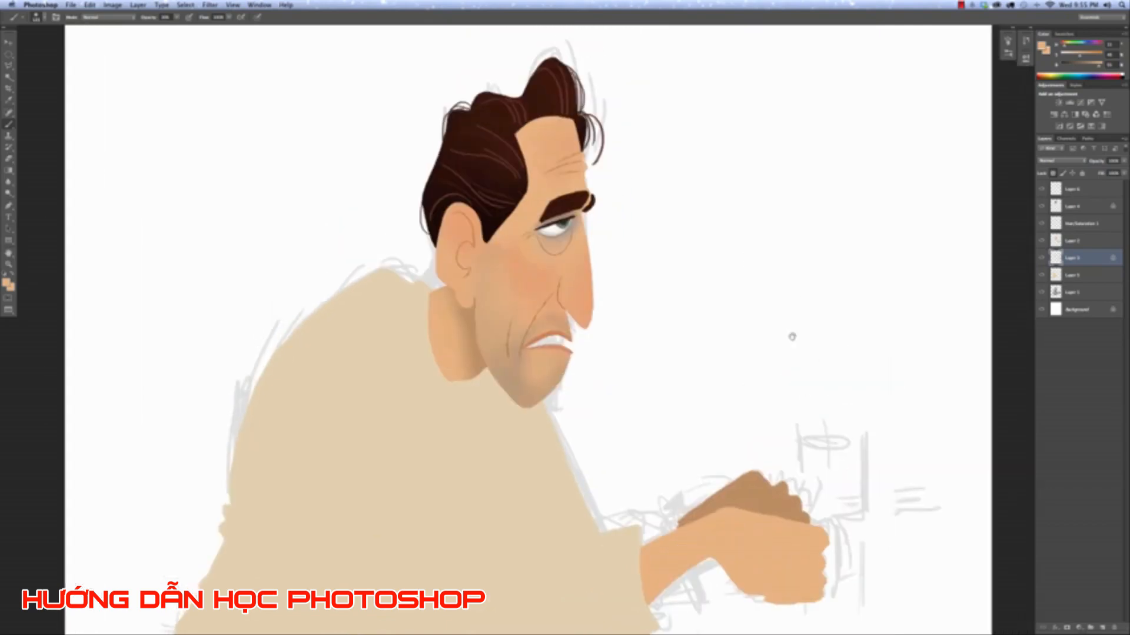
left_click_drag(792, 336, 829, 310)
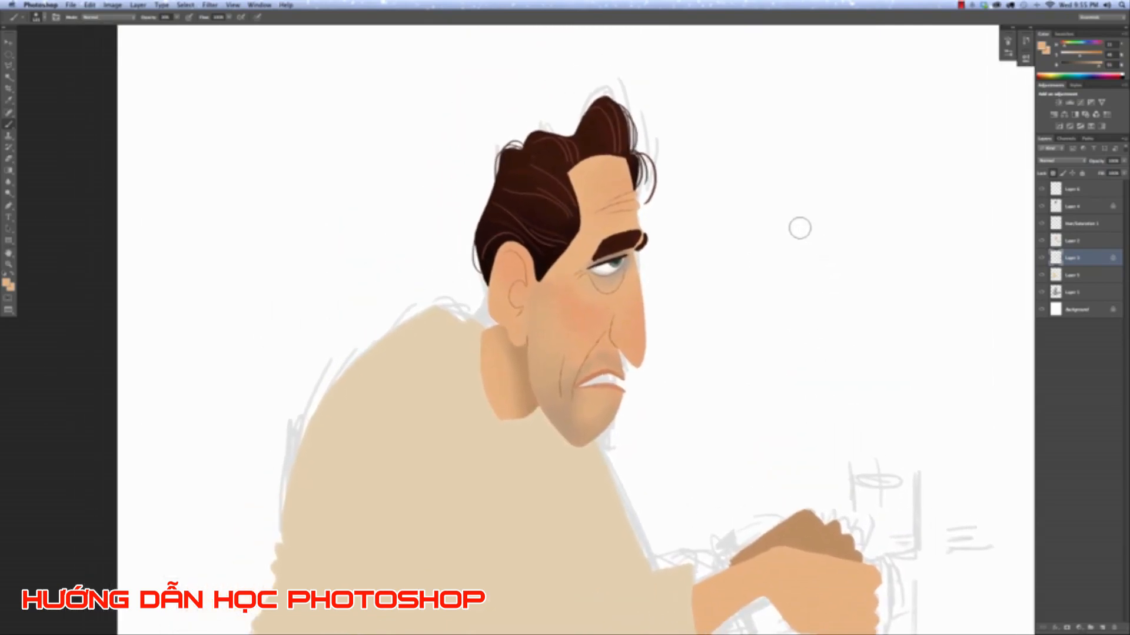
left_click_drag(764, 328, 798, 239)
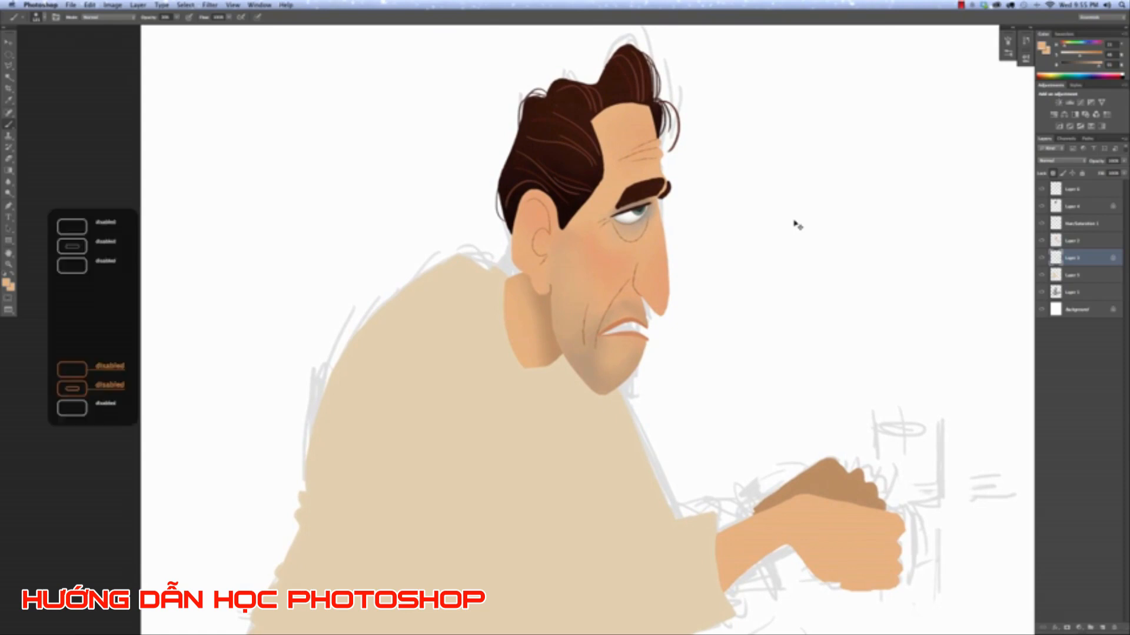
key("super+equal")
left_click_drag(697, 290, 631, 318)
Check what the neck, skin and line layers hold, select the Hue/Saturation 1 layer and switch to the Leaves, Branches brush.
left_click(1042, 259)
left_click(1043, 259)
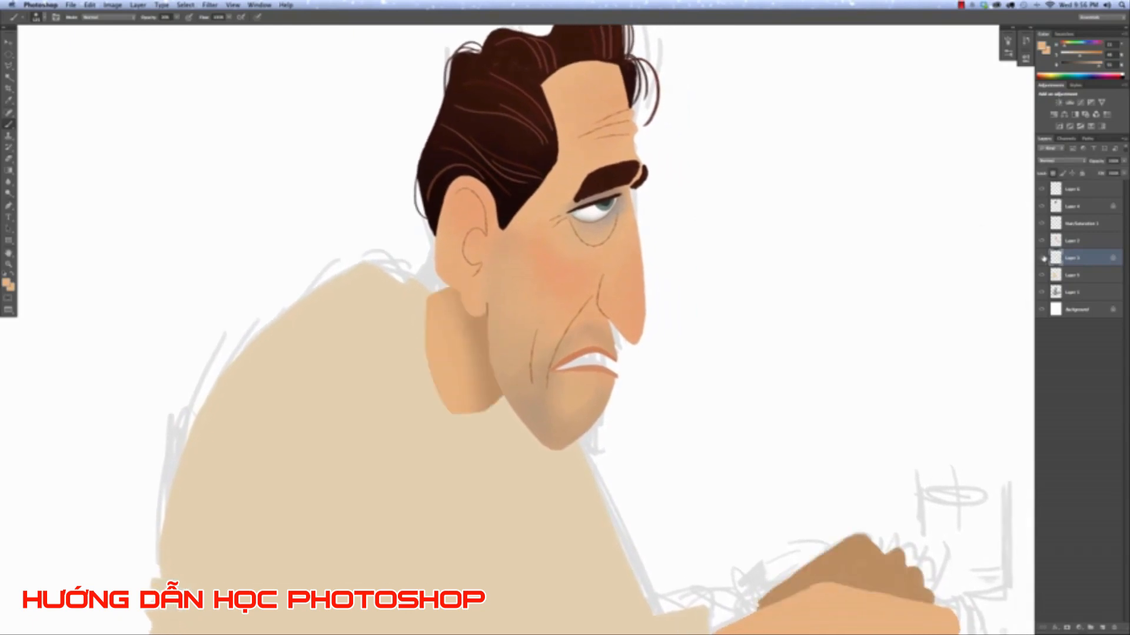
left_click(1043, 241)
left_click(1043, 241)
left_click(1042, 226)
left_click(1043, 226)
left_click(1086, 227)
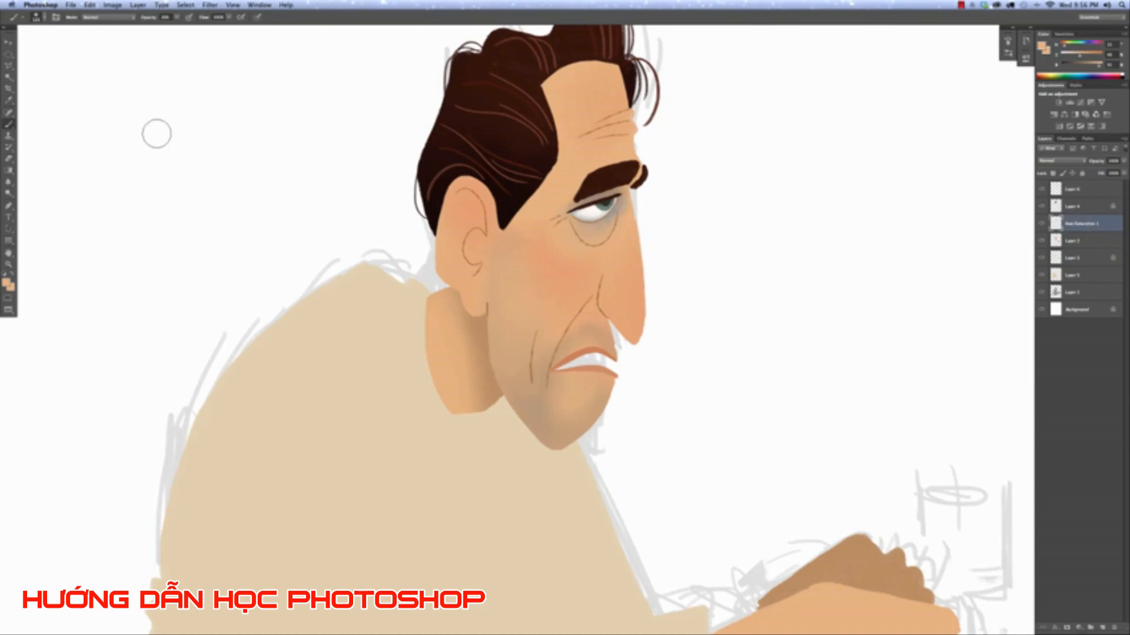
left_click(45, 19)
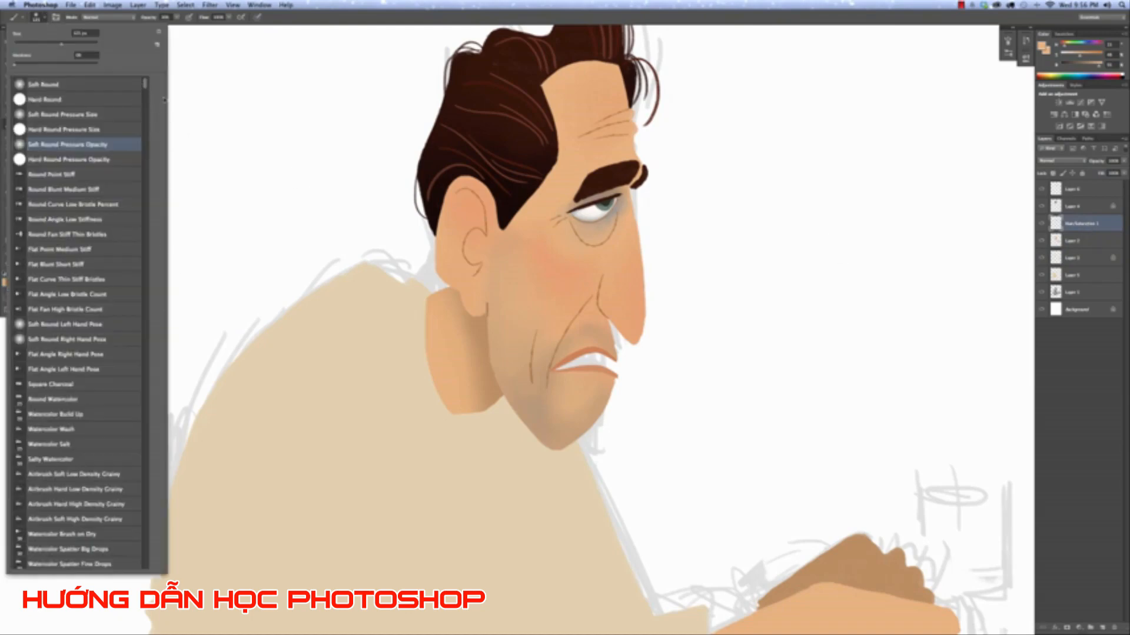
mouse_move(144, 85)
left_mouse_down()
mouse_move(176, 523)
mouse_move(159, 561)
left_mouse_up()
left_click(109, 477)
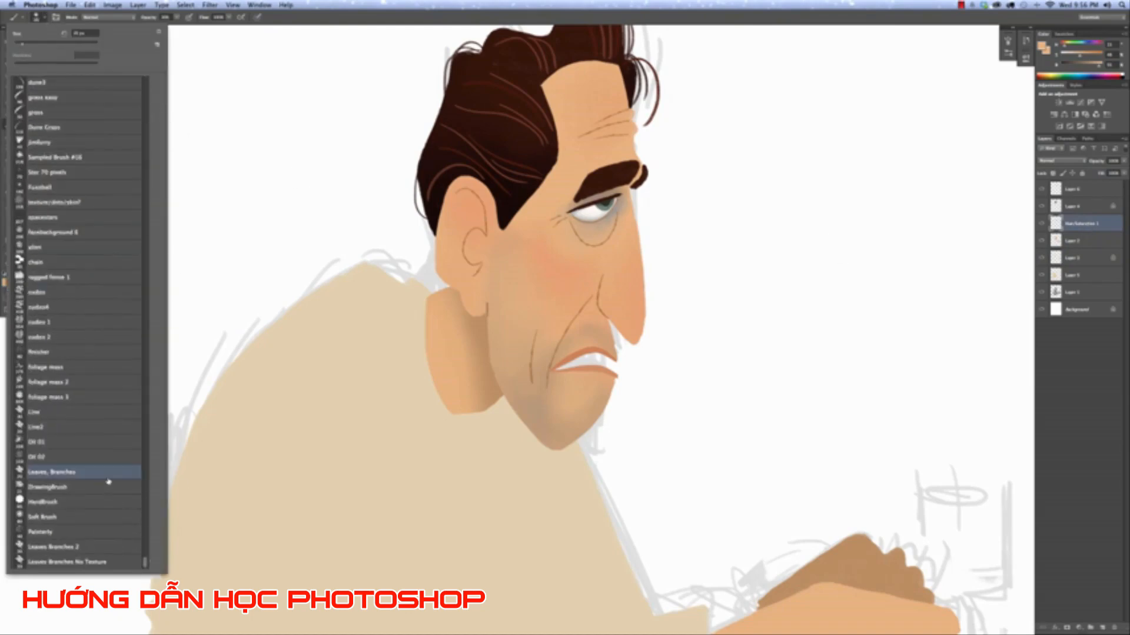
left_click(45, 19)
Paint a small highlight on the edge of the iris in white sampled from the eyeball.
key("super+plus")
key("super+plus")
key("super+plus")
key("super+plus")
key("super+plus")
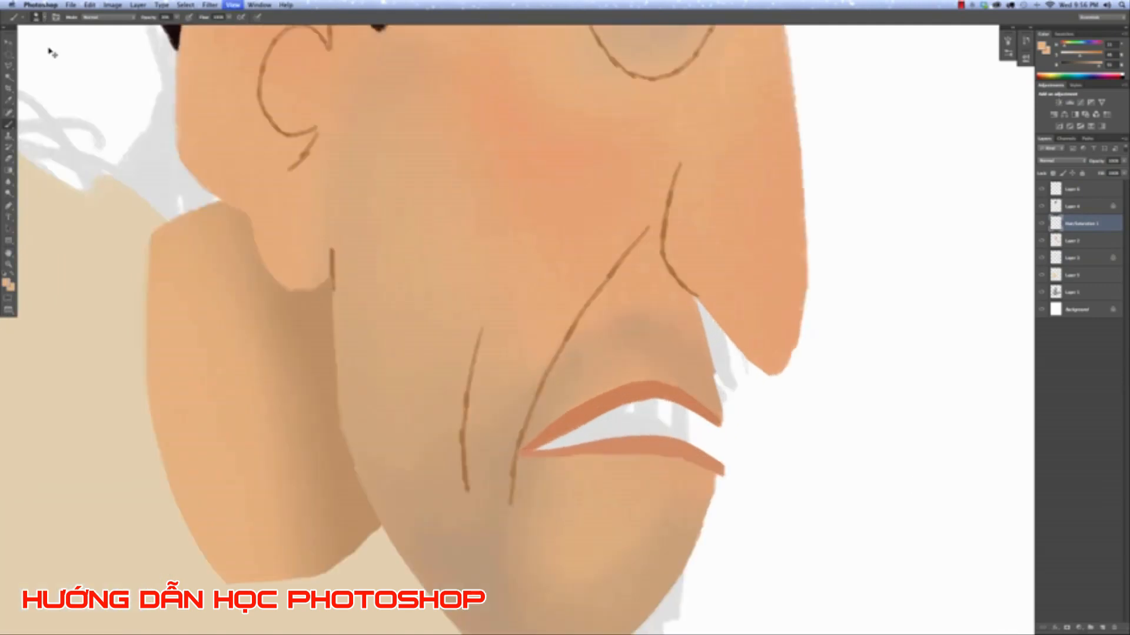
left_click_drag(641, 65, 514, 365)
left_click(524, 259, "alt")
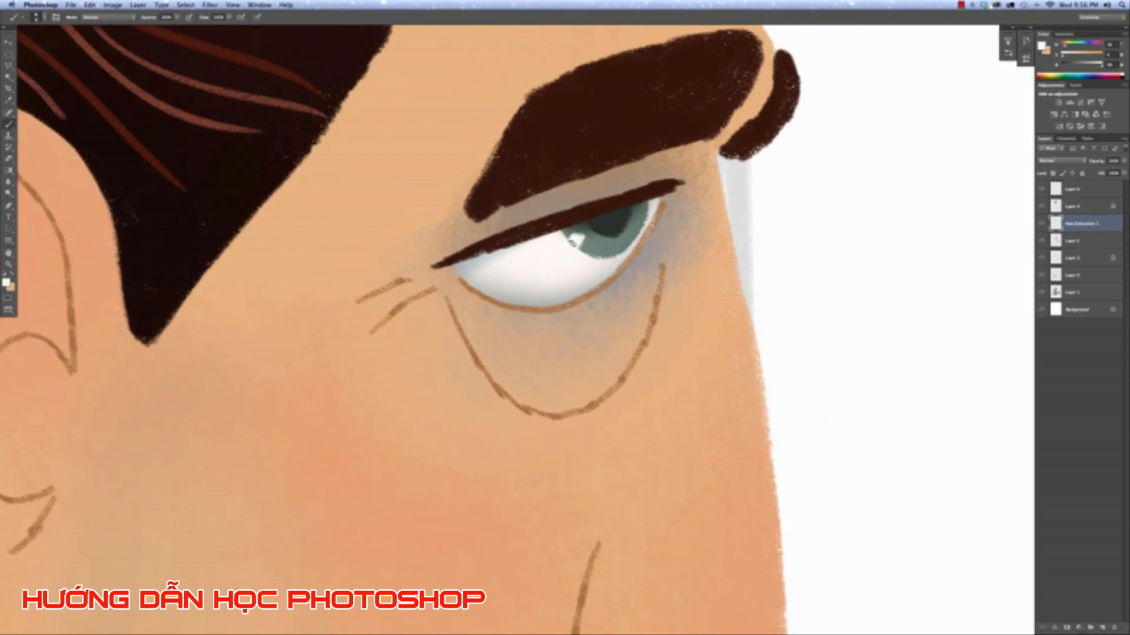
left_click_drag(572, 242, 583, 257)
Examine the eye highlight against the whole head and figure.
key("super+minus")
key("super+minus")
key("super+minus")
key("super+minus")
key("super+minus")
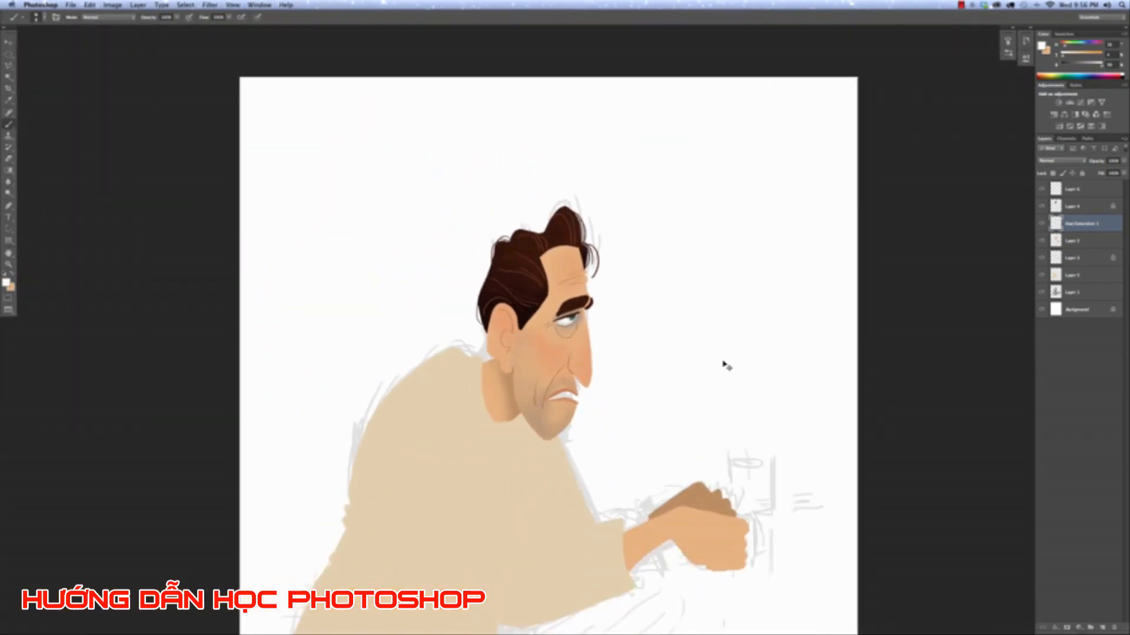
key("super+plus")
key("super+plus")
key("super+plus")
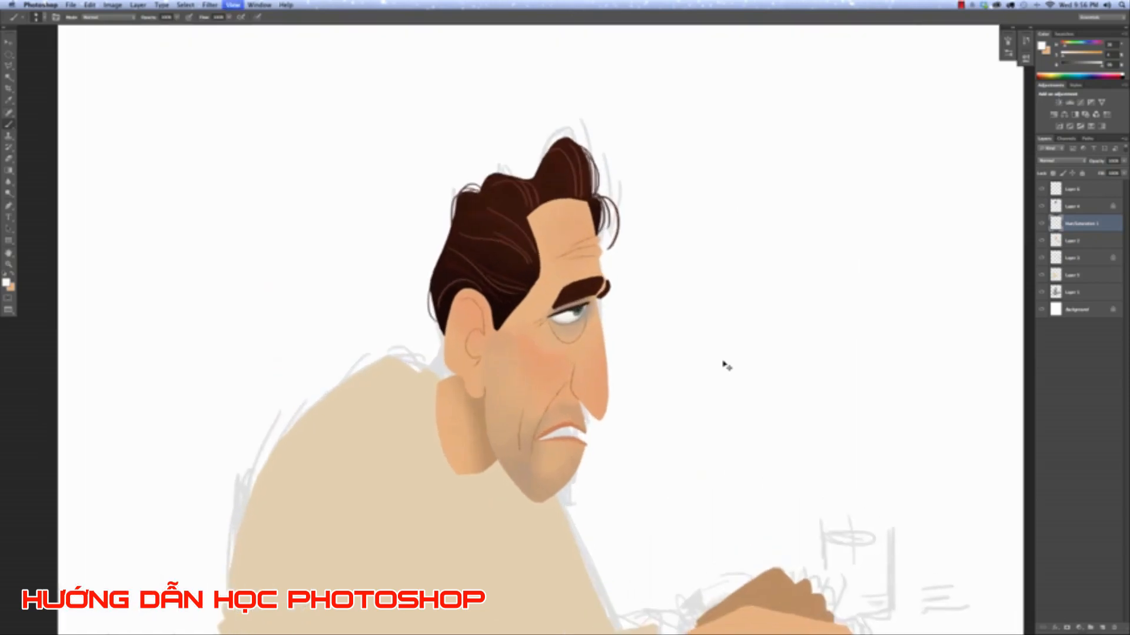
left_click_drag(726, 365, 734, 135)
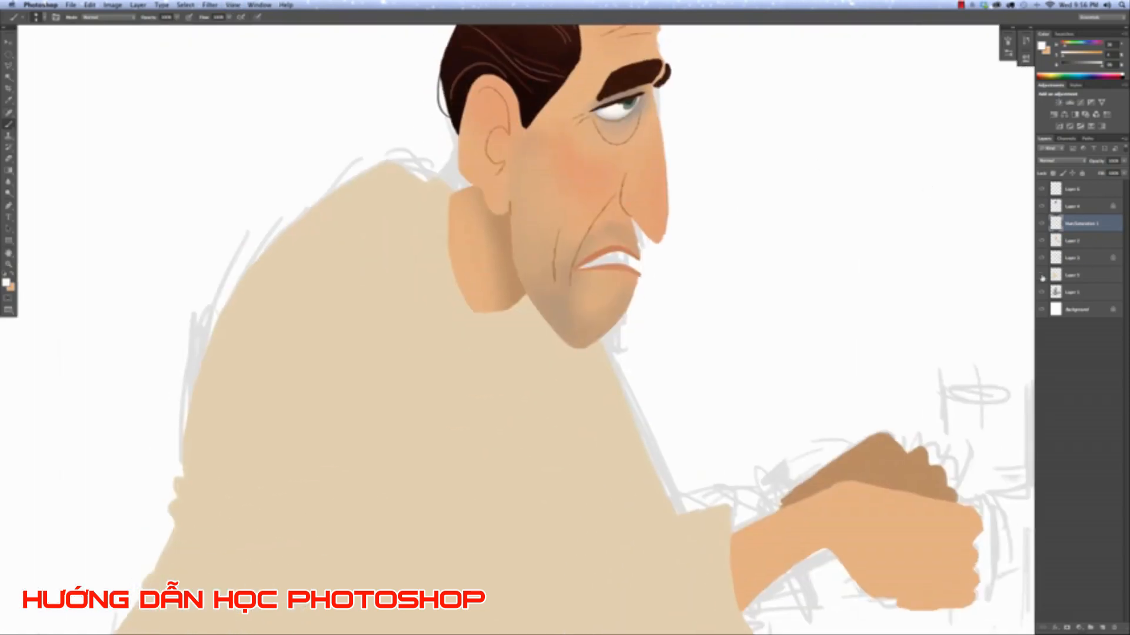
Hide the beige body and neck layers to expose the torso sketch, and set the paint colour to dark navy.
left_click_drag(1042, 277, 1039, 241)
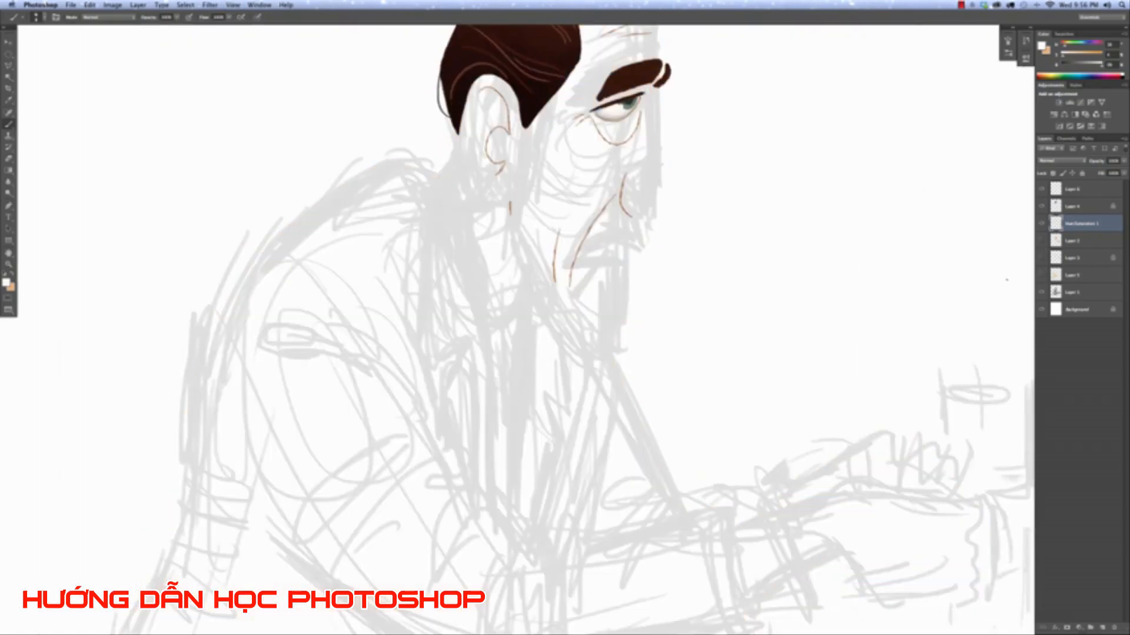
left_click(1043, 258)
left_click_drag(799, 378, 845, 370)
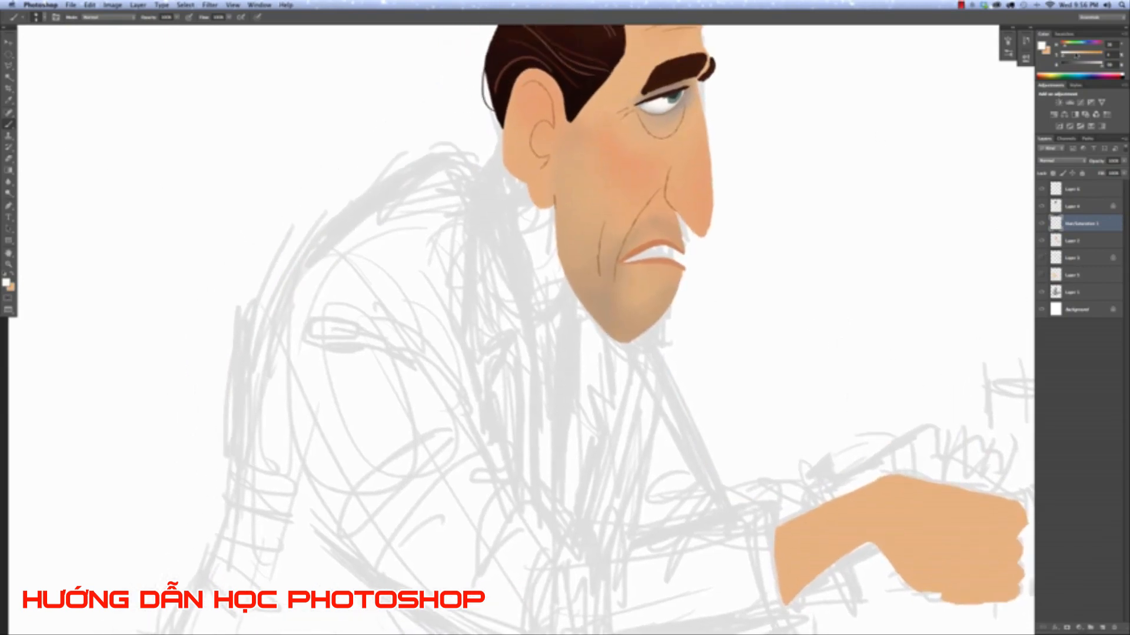
left_click_drag(1065, 46, 1073, 67)
left_click(1042, 223)
left_click(1040, 224)
left_click(1042, 241)
left_click(1041, 241)
Paint and fill a narrow dark navy shirt front with a V-shaped opening below the chin, following the sketch.
left_click_drag(527, 340, 558, 407)
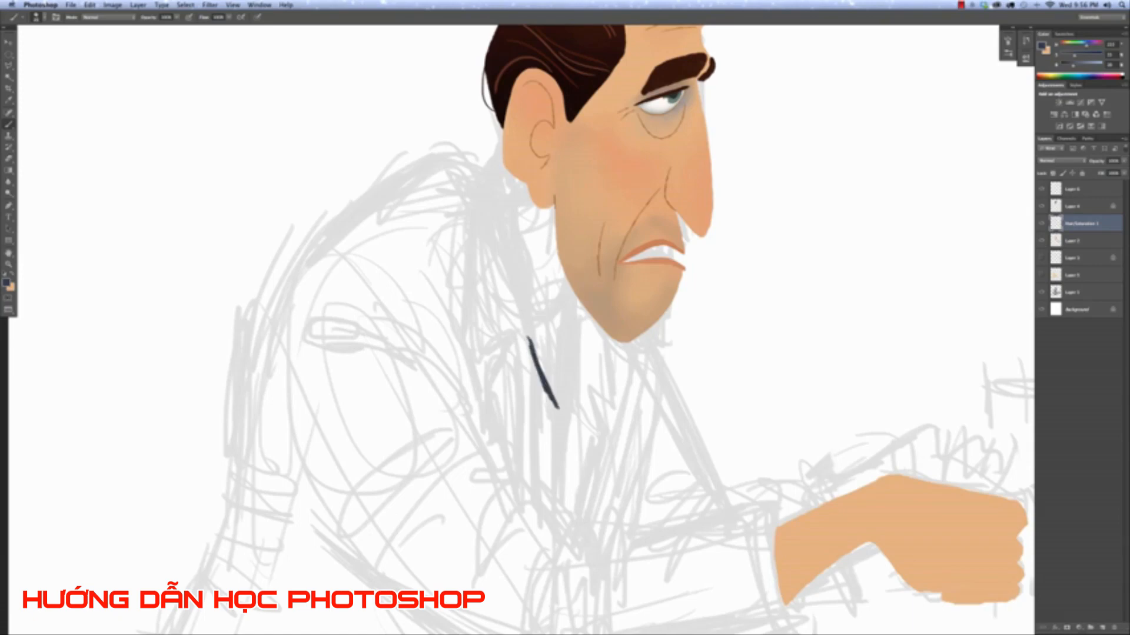
left_click_drag(555, 341, 558, 408)
mouse_move(553, 330)
left_mouse_down()
mouse_move(564, 400)
mouse_move(556, 500)
left_mouse_up()
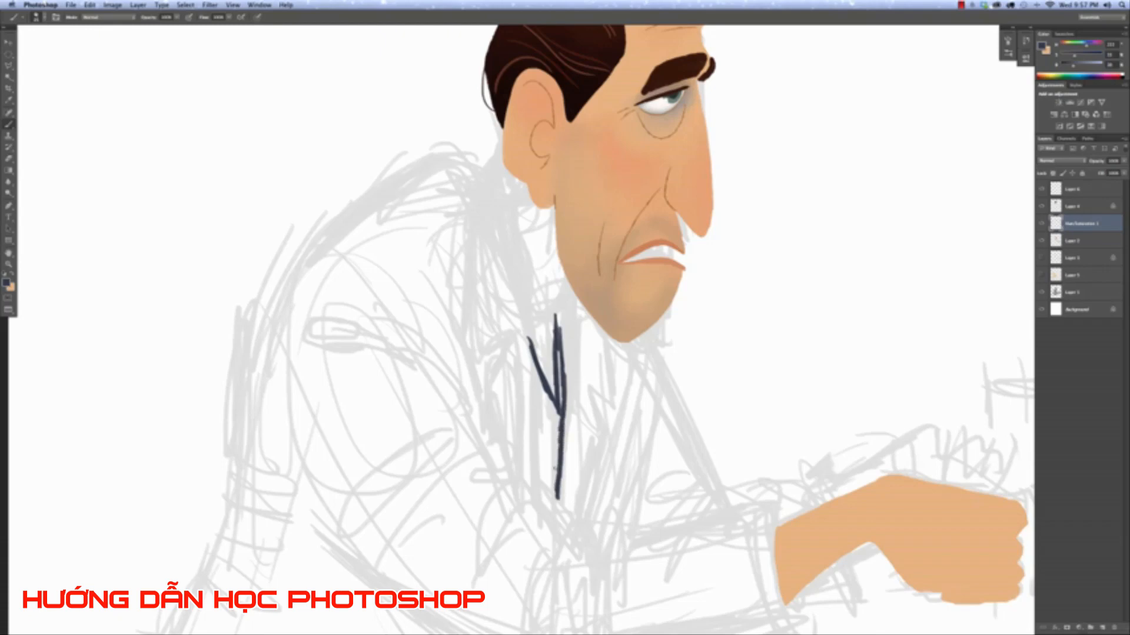
left_click_drag(529, 333, 544, 492)
mouse_move(533, 371)
left_mouse_down()
mouse_move(560, 425)
mouse_move(544, 453)
mouse_move(547, 494)
mouse_move(550, 417)
mouse_move(556, 459)
left_mouse_up()
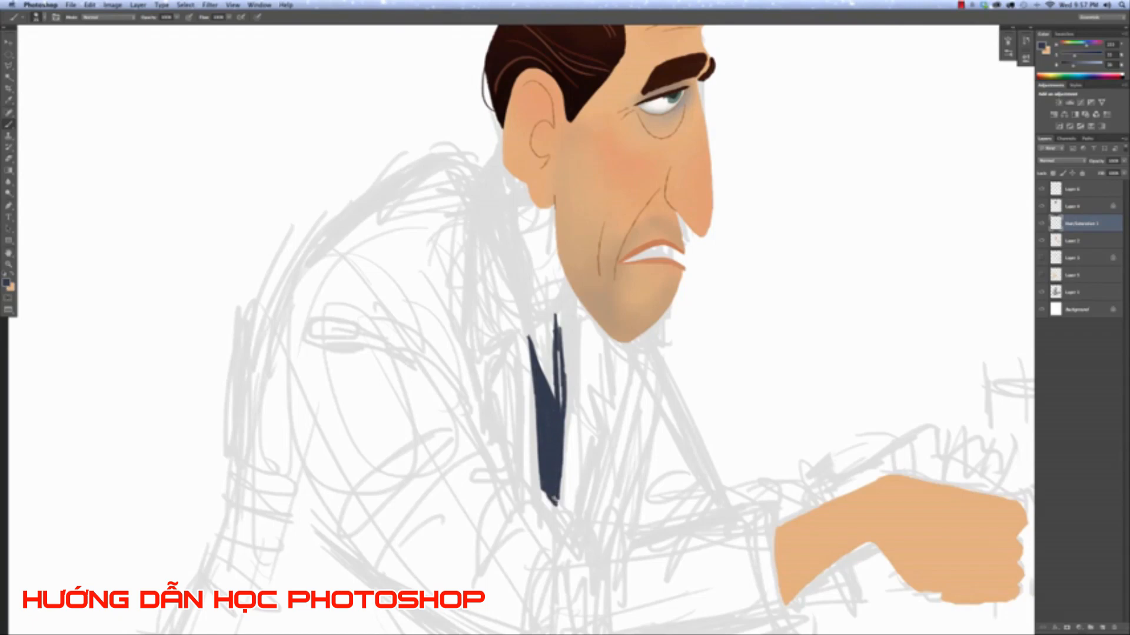
left_click_drag(558, 352, 562, 405)
Select the face's skin layer and fill the V-shaped opening of the navy shirt front with pale grey-green.
left_click(1042, 224)
left_click(1042, 224)
left_click(1077, 241)
left_click(1042, 241)
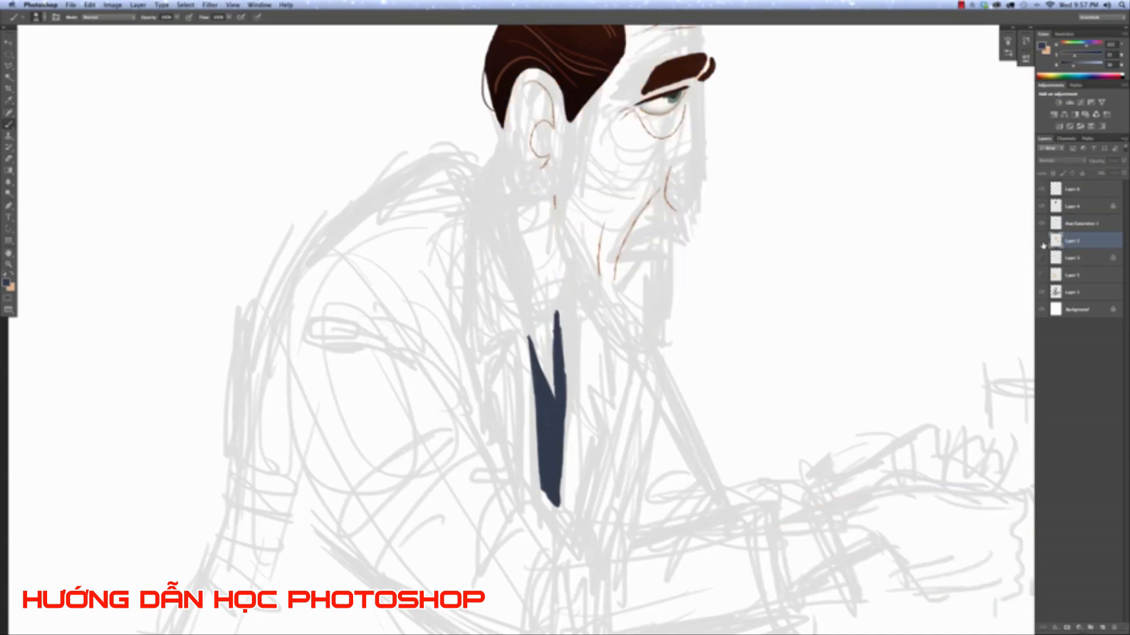
left_click(1042, 242)
left_click_drag(1086, 48, 1094, 68)
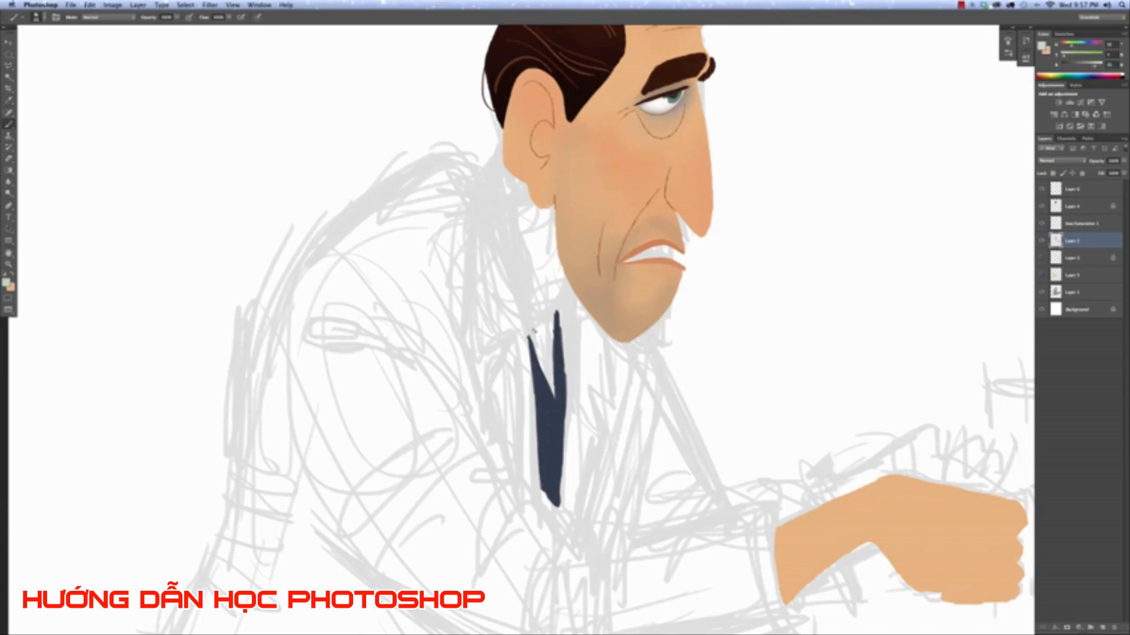
mouse_move(529, 332)
left_mouse_down()
mouse_move(543, 374)
mouse_move(542, 327)
mouse_move(553, 340)
left_mouse_up()
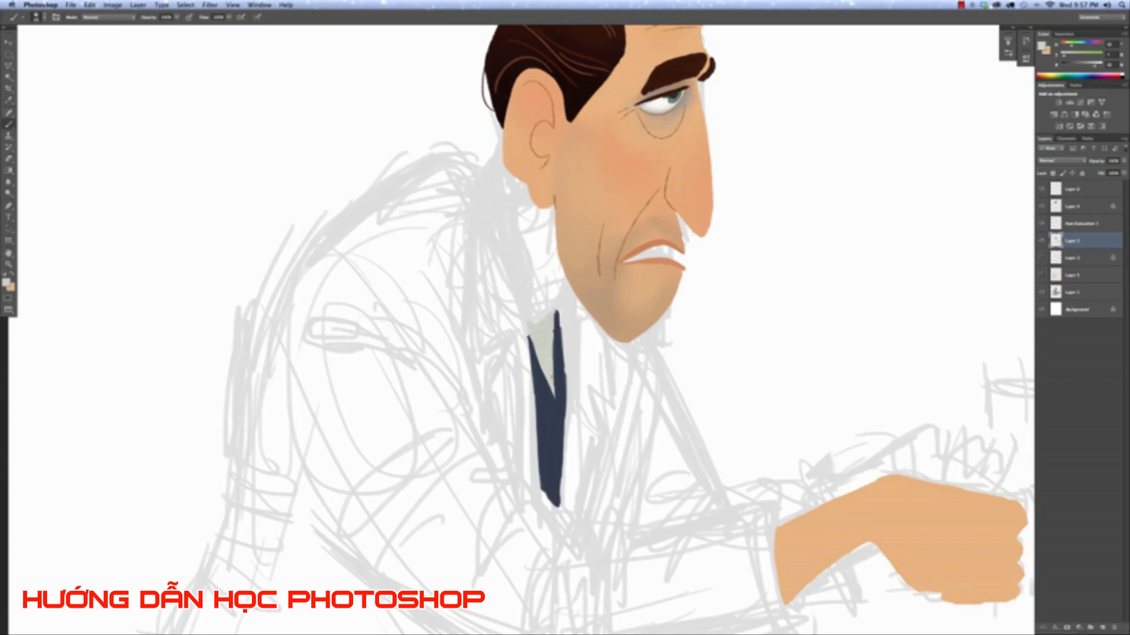
Show the neck and beige body layers again and repaint the V-shaped undershirt in a lighter tint up to the neck.
left_click(1041, 257)
left_click(1041, 275)
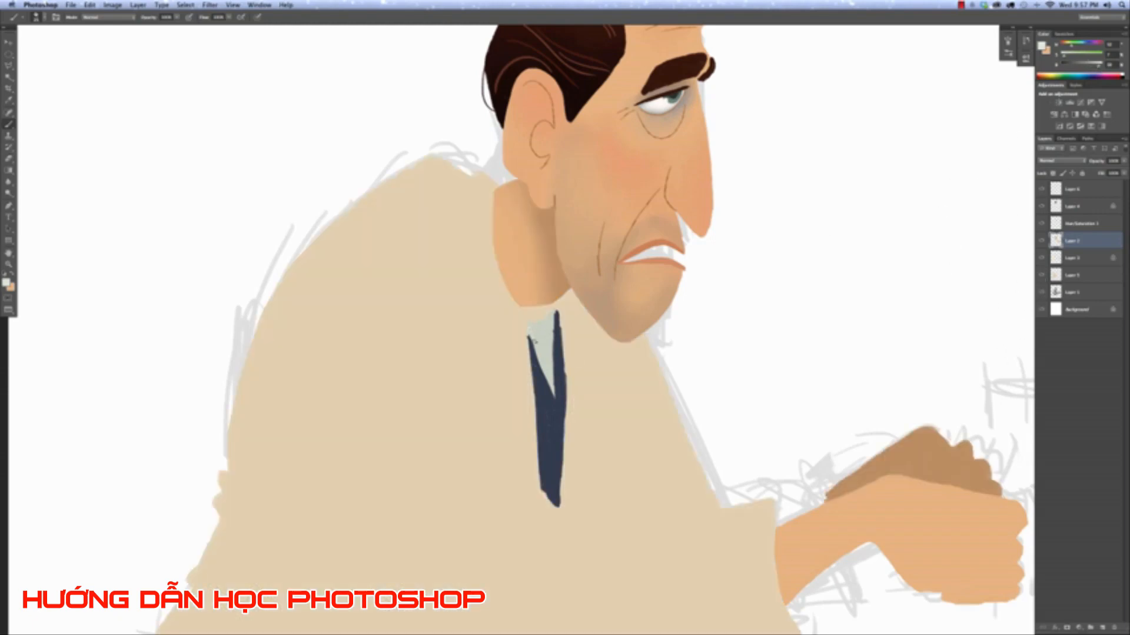
mouse_move(534, 341)
left_mouse_down()
mouse_move(532, 330)
mouse_move(543, 354)
left_mouse_up()
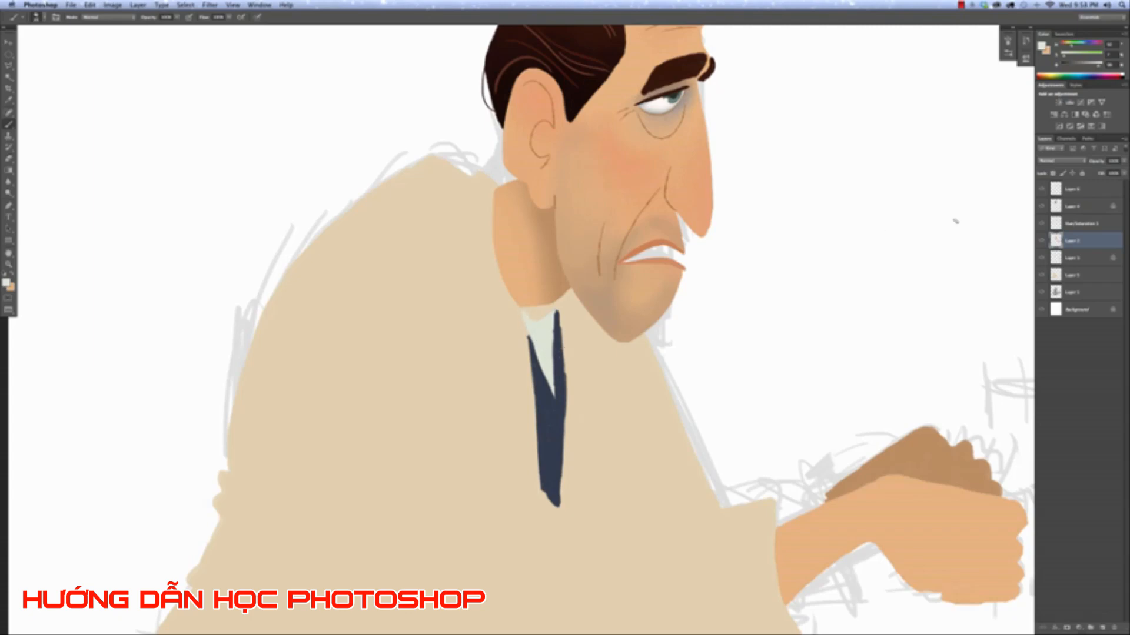
Select the navy shirt front's layer and erase the rough edges along its upper part and beside the V-shaped undershirt.
left_click(1080, 224)
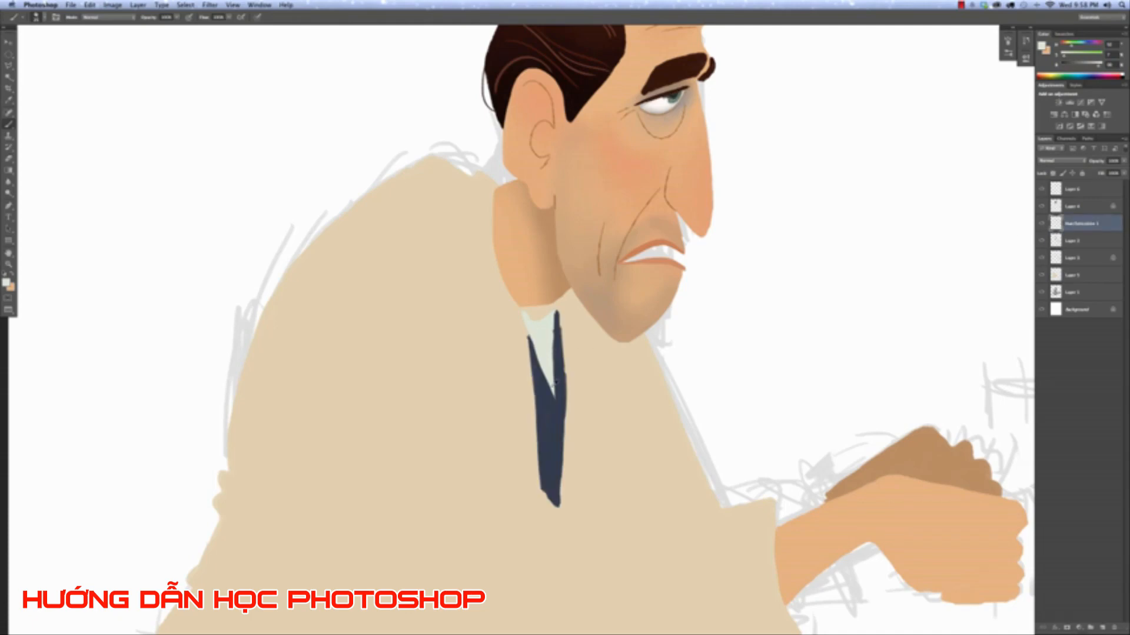
key("super+plus")
key("super+plus")
key("super+plus")
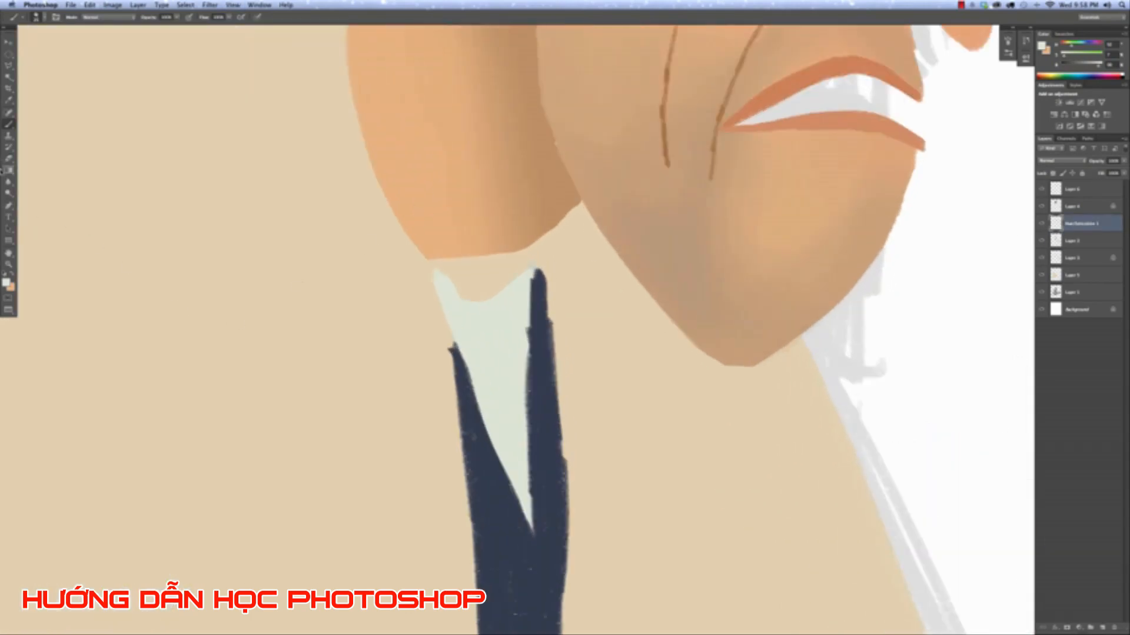
left_click(8, 159)
left_click_drag(447, 347, 456, 478)
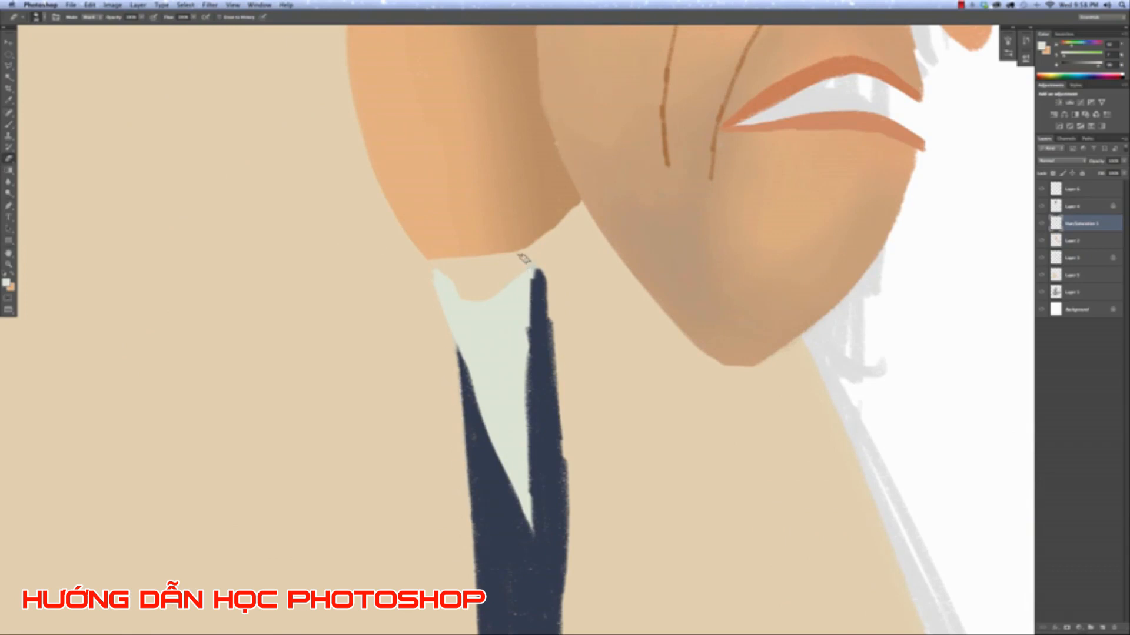
mouse_move(525, 257)
left_mouse_down()
mouse_move(520, 491)
mouse_move(525, 469)
left_mouse_up()
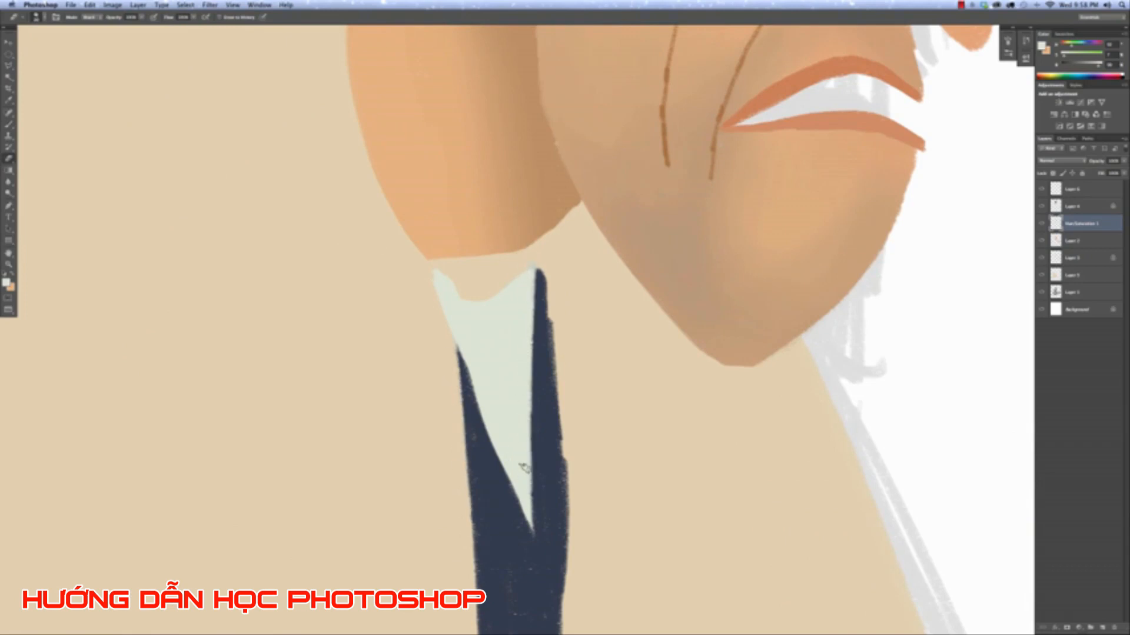
mouse_move(541, 265)
left_mouse_down()
mouse_move(569, 474)
mouse_move(565, 405)
mouse_move(567, 461)
left_mouse_up()
Erase the lower edges of the navy shirt front so it tapers smoothly to a sharp point.
scroll(569, 439, "down", 5)
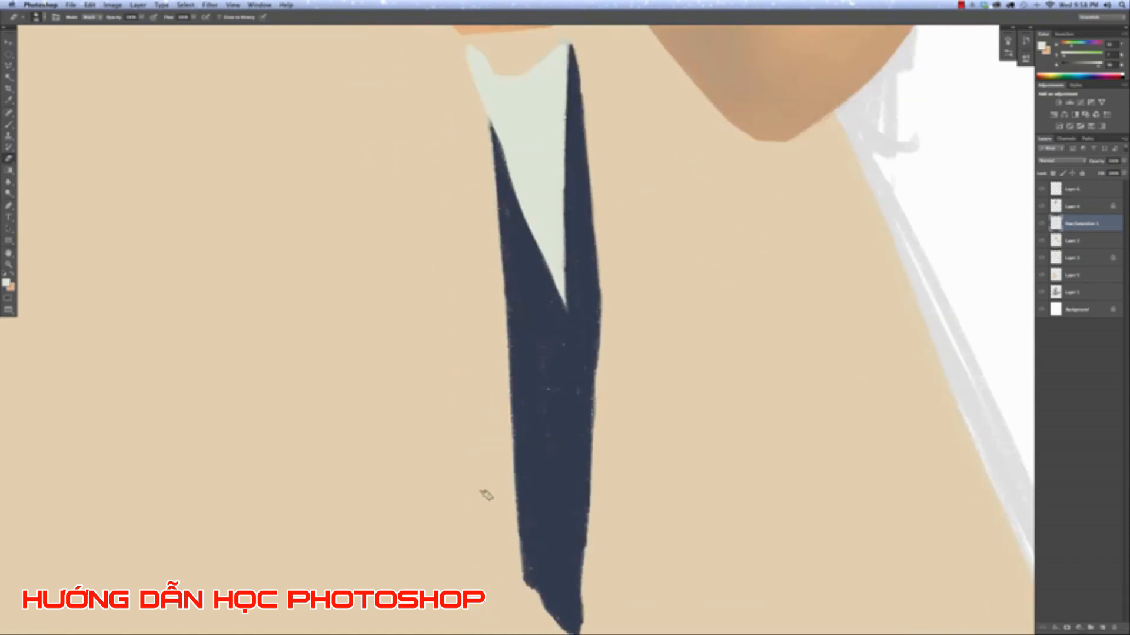
mouse_move(526, 595)
left_mouse_down()
mouse_move(509, 480)
mouse_move(543, 618)
mouse_move(513, 535)
left_mouse_up()
scroll(484, 461, "down", 2)
left_click_drag(505, 492, 556, 587)
mouse_move(576, 510)
left_mouse_down()
mouse_move(573, 587)
mouse_move(578, 468)
mouse_move(570, 594)
mouse_move(580, 449)
left_mouse_up()
mouse_move(600, 212)
left_mouse_down()
mouse_move(592, 206)
mouse_move(588, 332)
left_mouse_up()
key("super+minus")
key("super+minus")
key("super+minus")
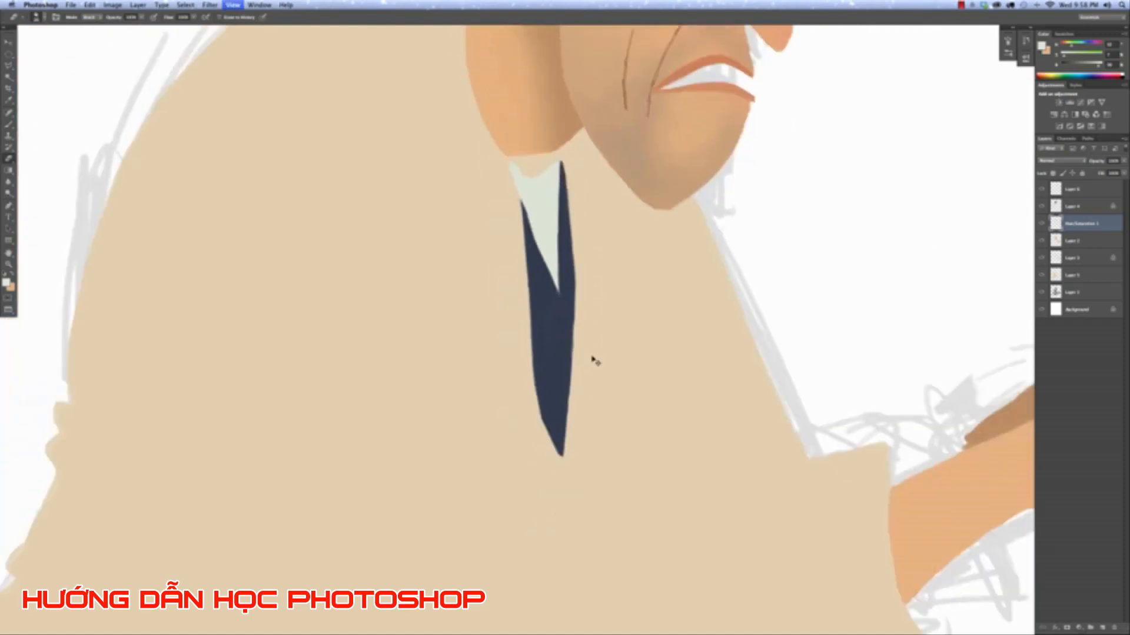
key("super+minus")
key("super+minus")
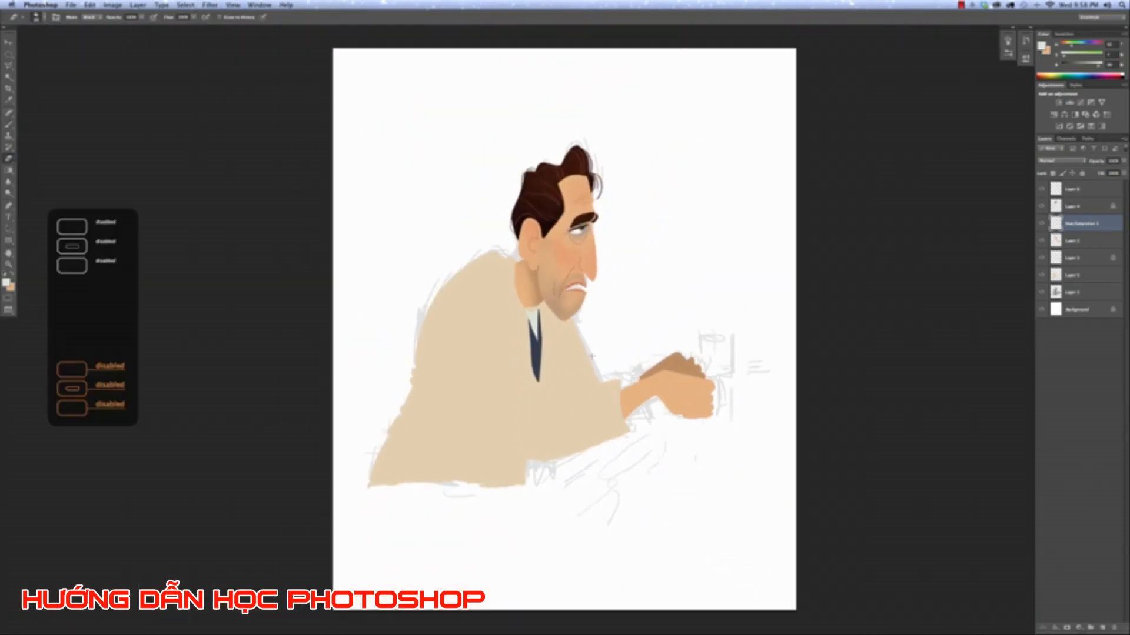
Select the face's skin layer and erase the top of the pale undershirt into a smooth concave curve below the neck.
key("super+equal")
key("super+equal")
key("super+equal")
key("super+equal")
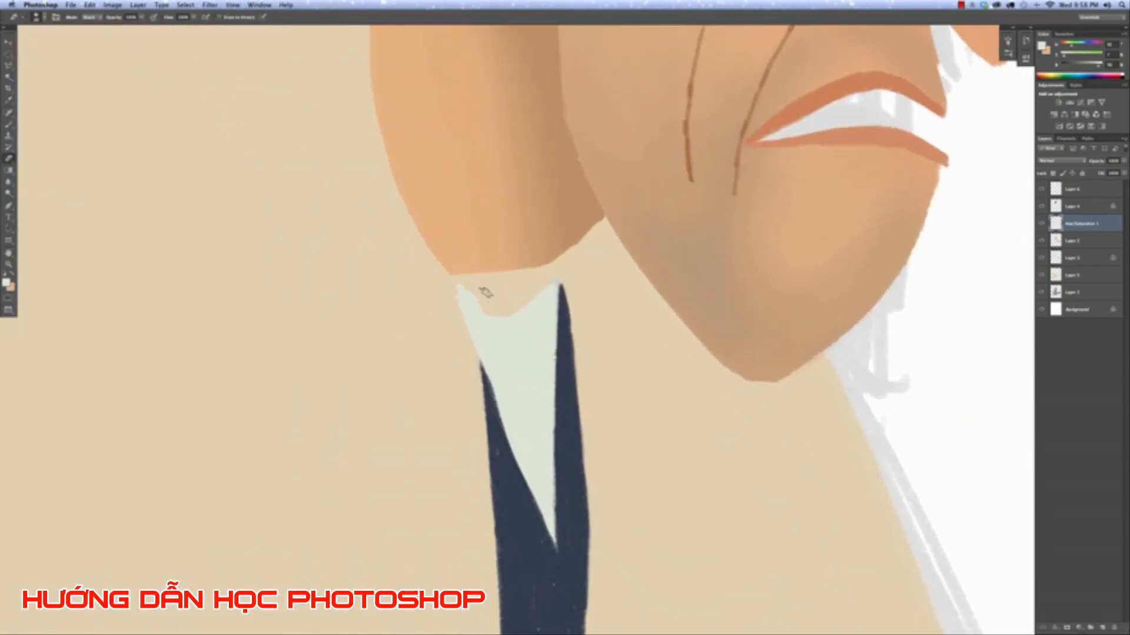
key("alt+bracketleft")
left_click_drag(448, 283, 483, 310)
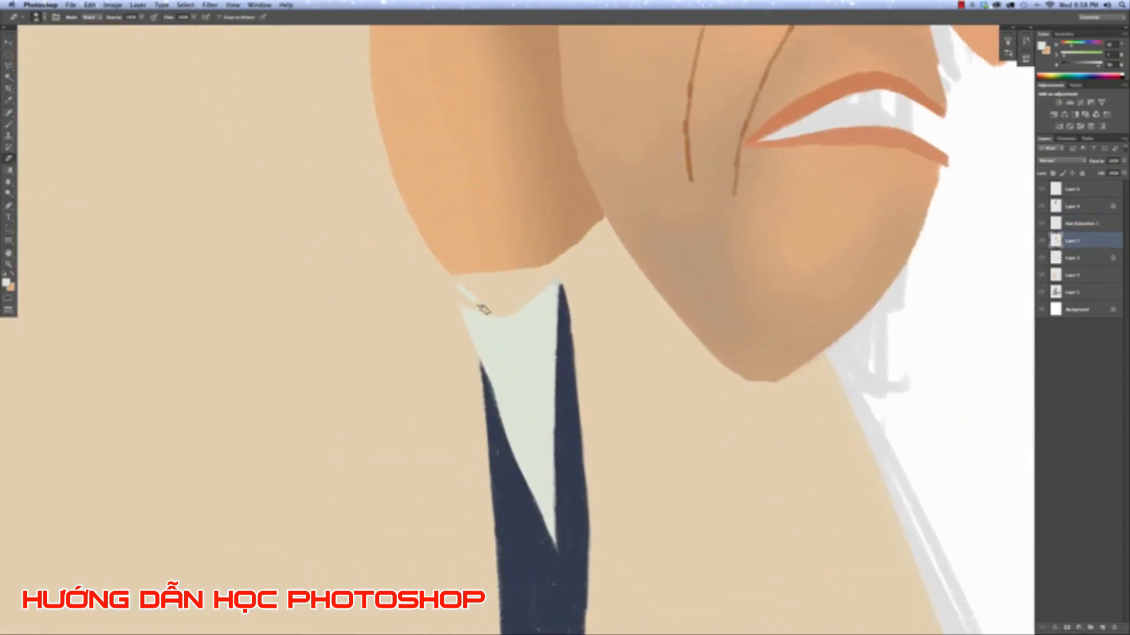
key("super+z")
mouse_move(524, 301)
left_mouse_down()
mouse_move(555, 268)
mouse_move(517, 307)
mouse_move(493, 306)
mouse_move(506, 314)
mouse_move(486, 307)
mouse_move(509, 311)
mouse_move(552, 271)
mouse_move(511, 311)
mouse_move(550, 281)
left_mouse_up()
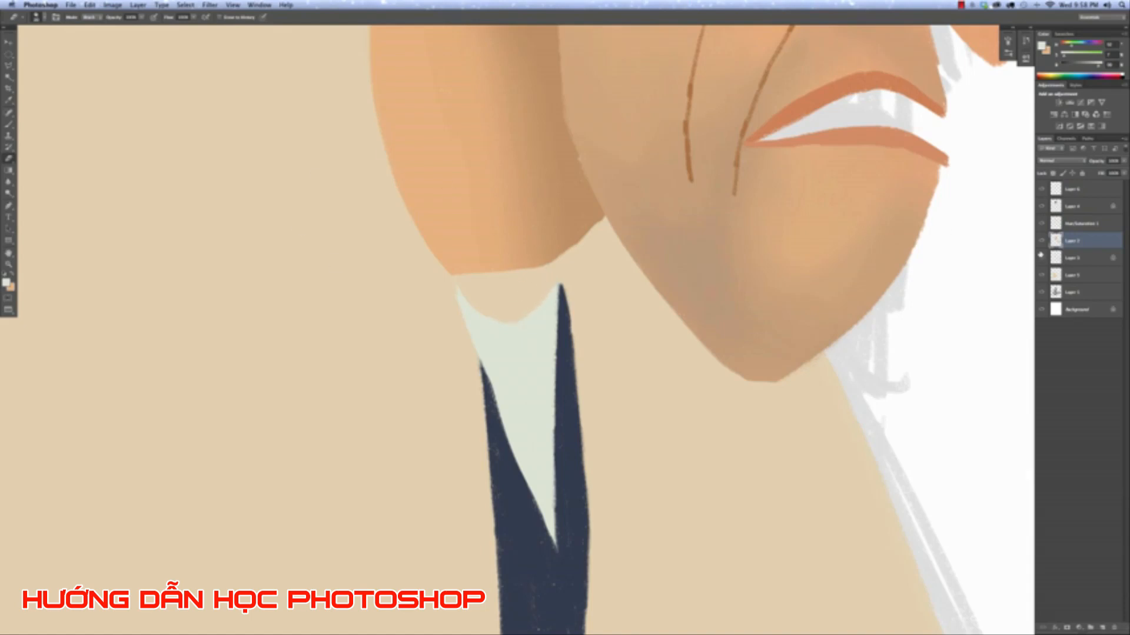
Select the beige body layer and fill the gap between neck and undershirt with brown sampled from the neck's shadow.
left_click(1041, 241)
left_click(1042, 241)
left_click(1050, 258)
left_click(1043, 258)
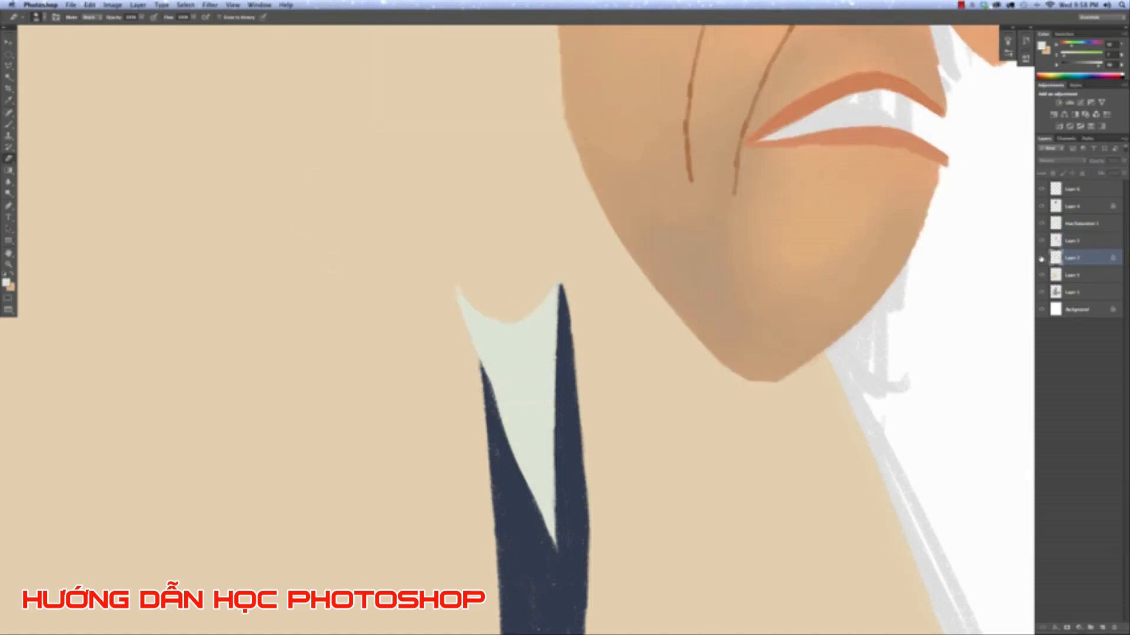
left_click(1042, 257)
left_click(1042, 275)
left_click(1043, 275)
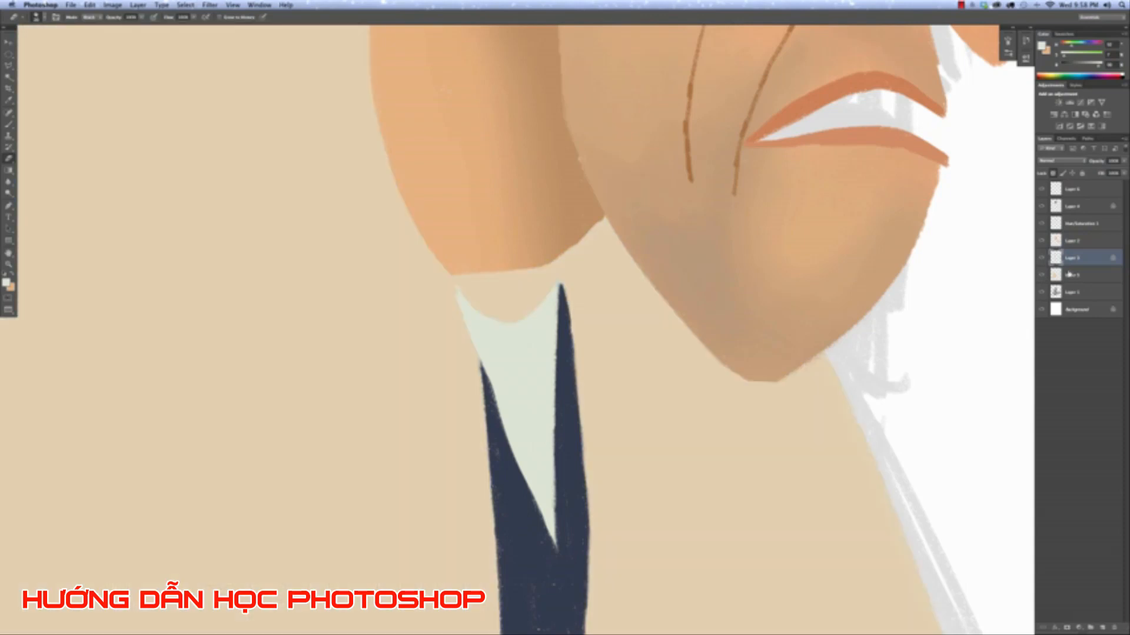
left_click(1076, 276)
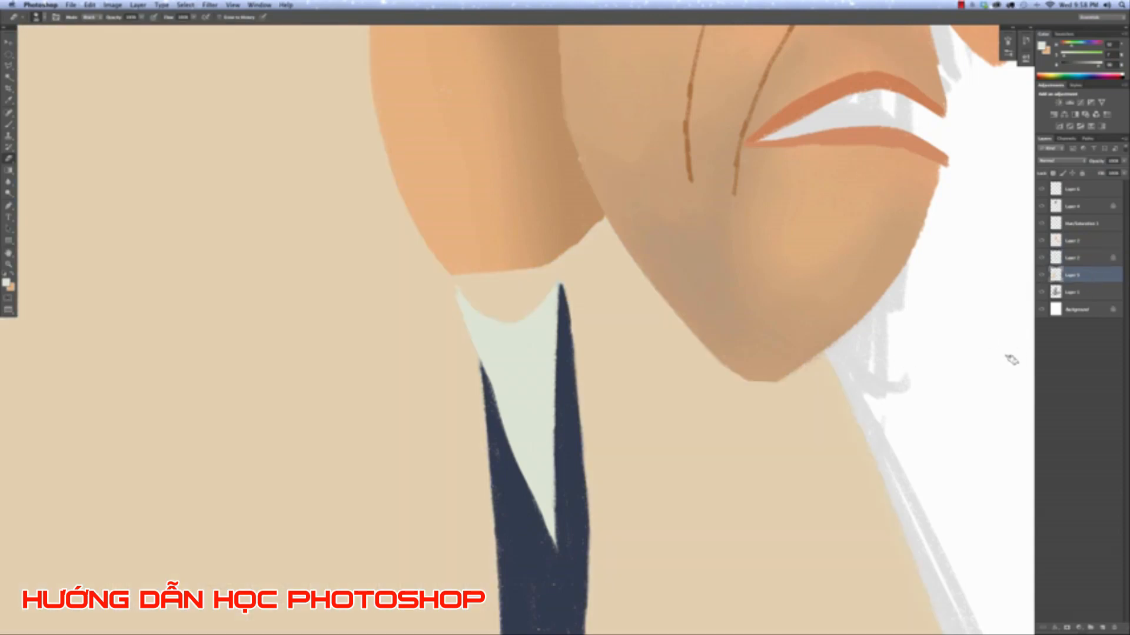
key("b")
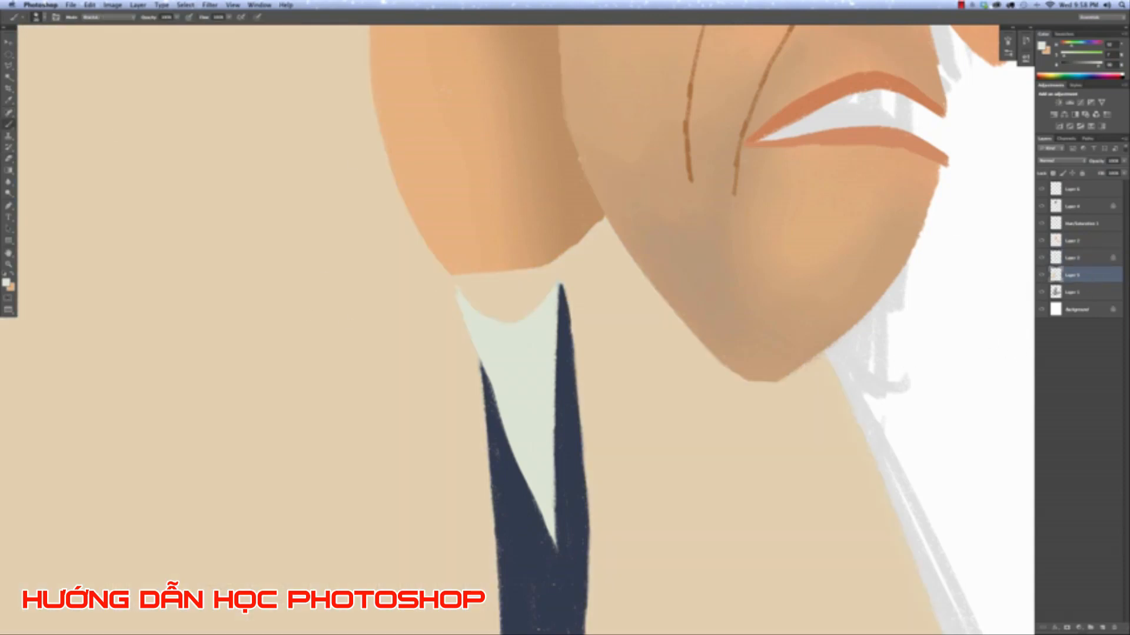
left_click(574, 154, "alt")
mouse_move(453, 275)
left_mouse_down()
mouse_move(497, 318)
mouse_move(475, 260)
mouse_move(466, 269)
mouse_move(489, 322)
mouse_move(503, 313)
mouse_move(524, 248)
mouse_move(520, 295)
mouse_move(538, 298)
mouse_move(549, 243)
left_mouse_up()
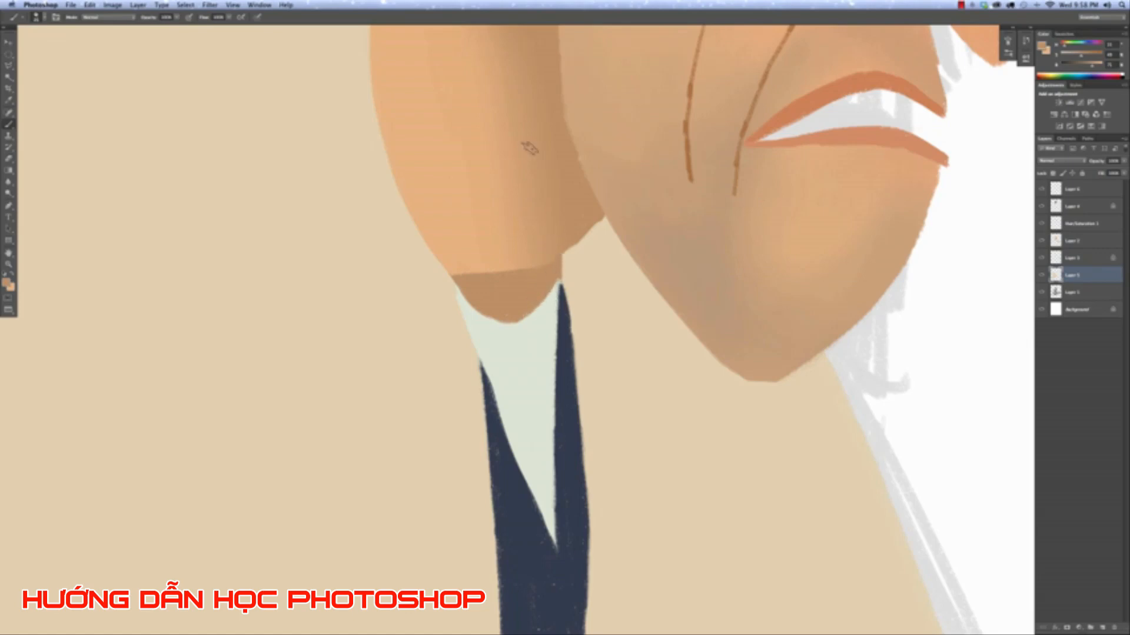
Toggle the visibility of the skin, navy and neck layers to identify the neck's layer, and select it.
key("super+minus")
key("super+0")
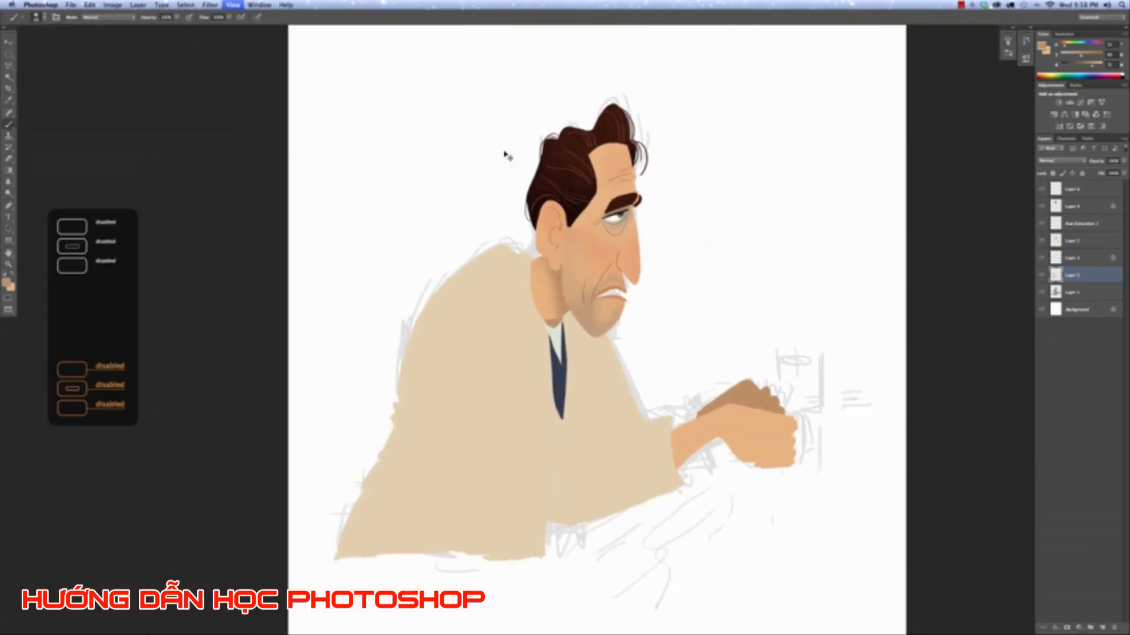
key("super+plus")
key("super+plus")
key("super+plus")
key("super+plus")
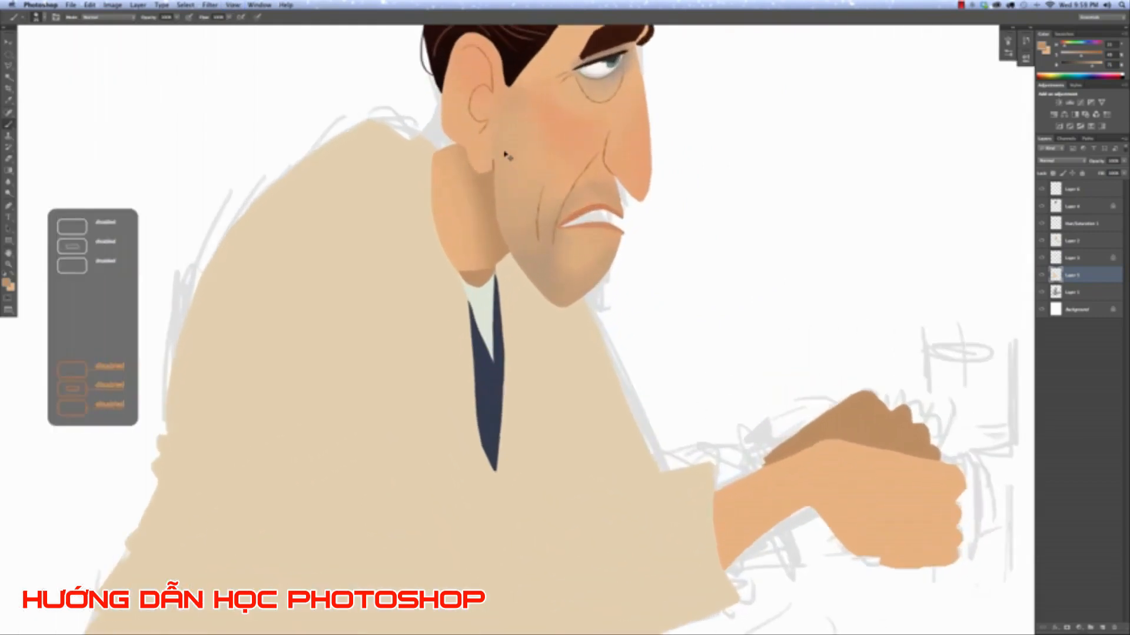
left_click(1041, 241)
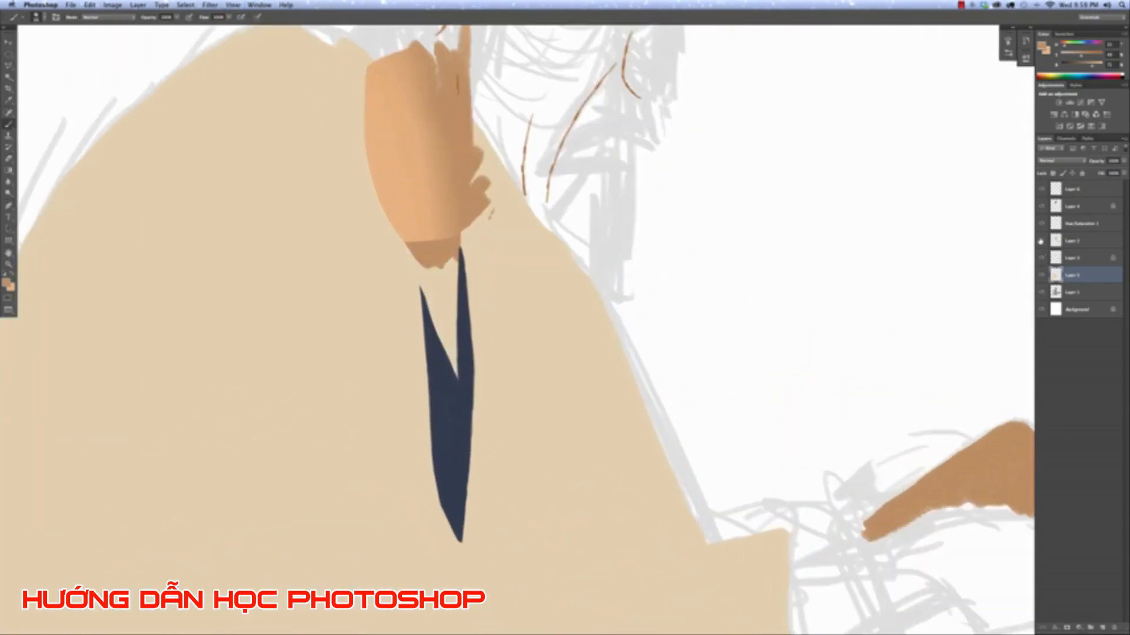
left_click(1041, 241)
left_click(1042, 223)
left_click(1042, 224)
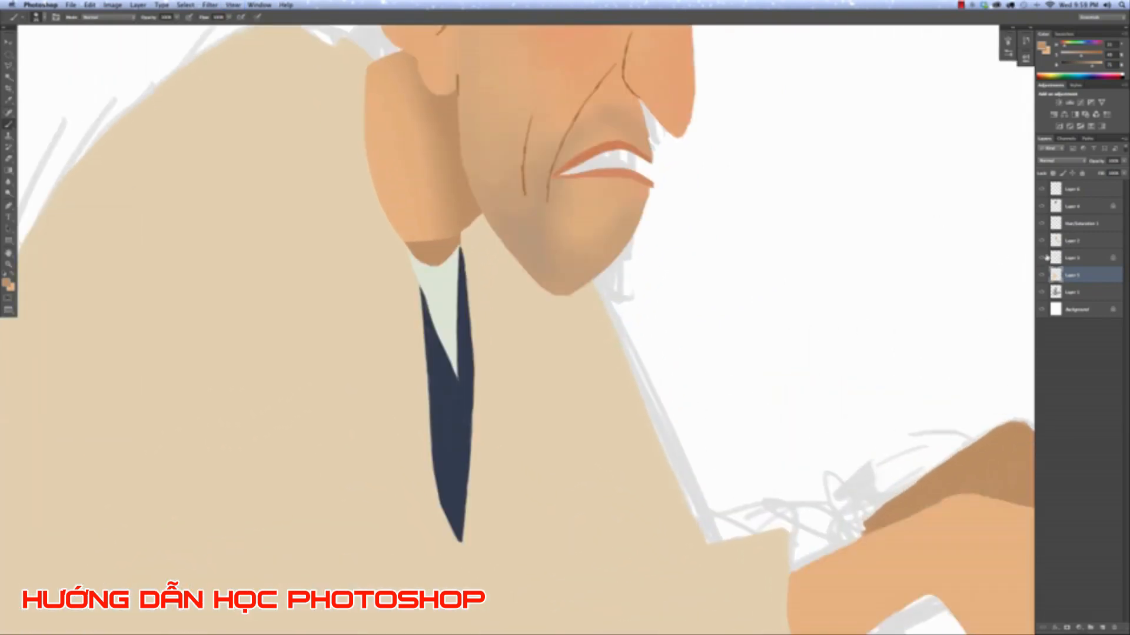
left_click(1041, 257)
left_click(1042, 258)
left_click(1070, 259)
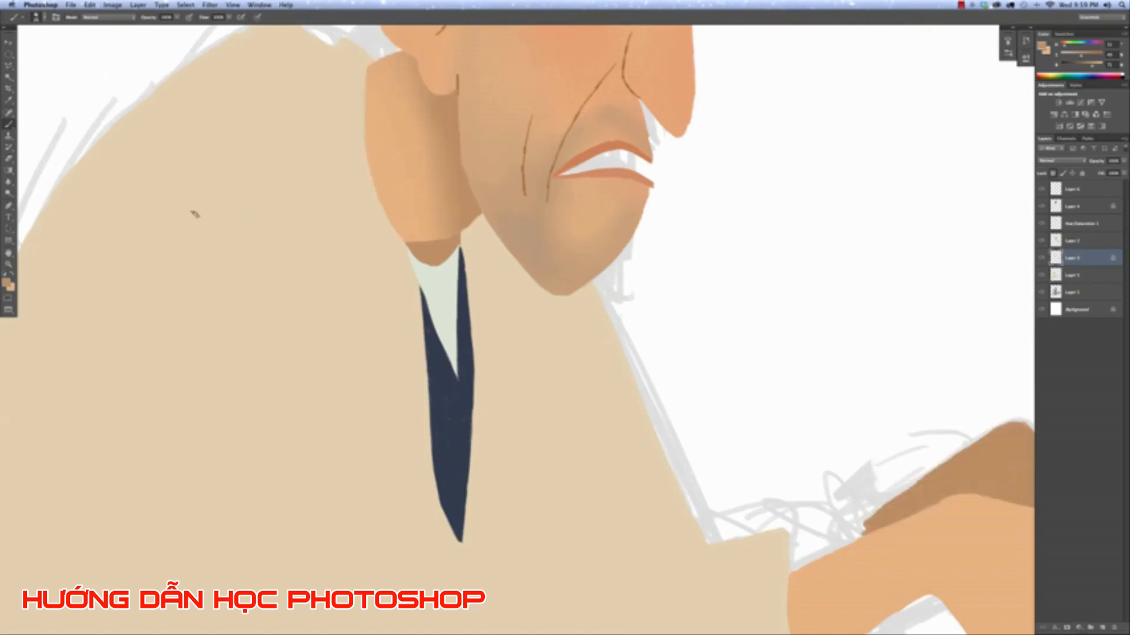
Unlock the neck layer's transparent pixels and erase the neck's hard lower edge and its corner beside the jaw.
left_click(8, 159)
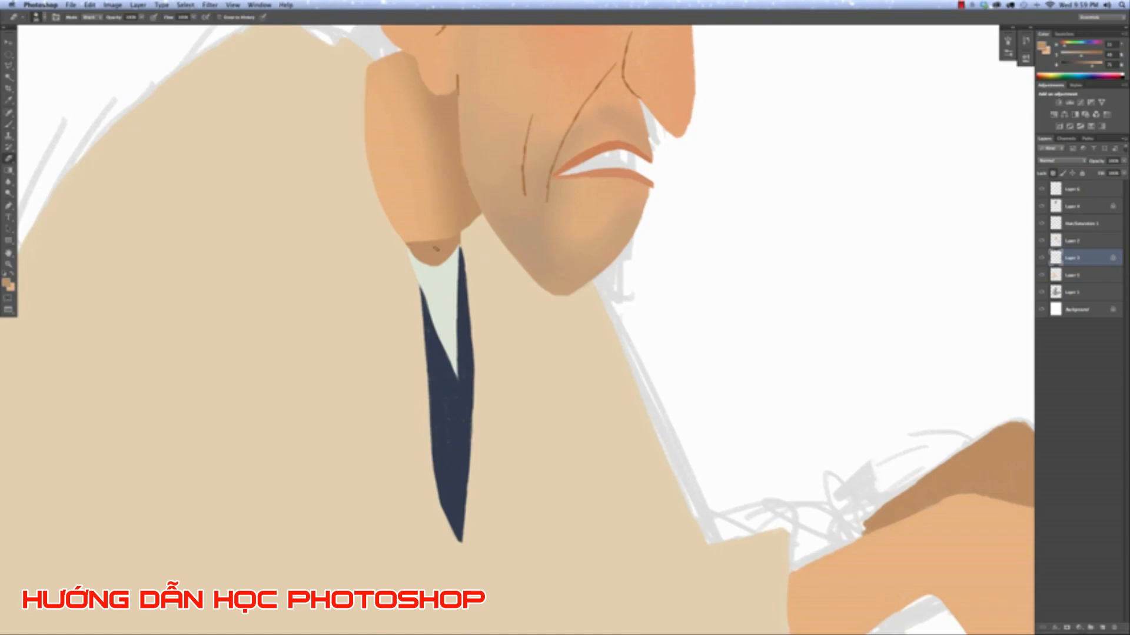
left_click(1042, 257)
left_click(1042, 257)
left_click(1054, 173)
left_click_drag(408, 242, 449, 233)
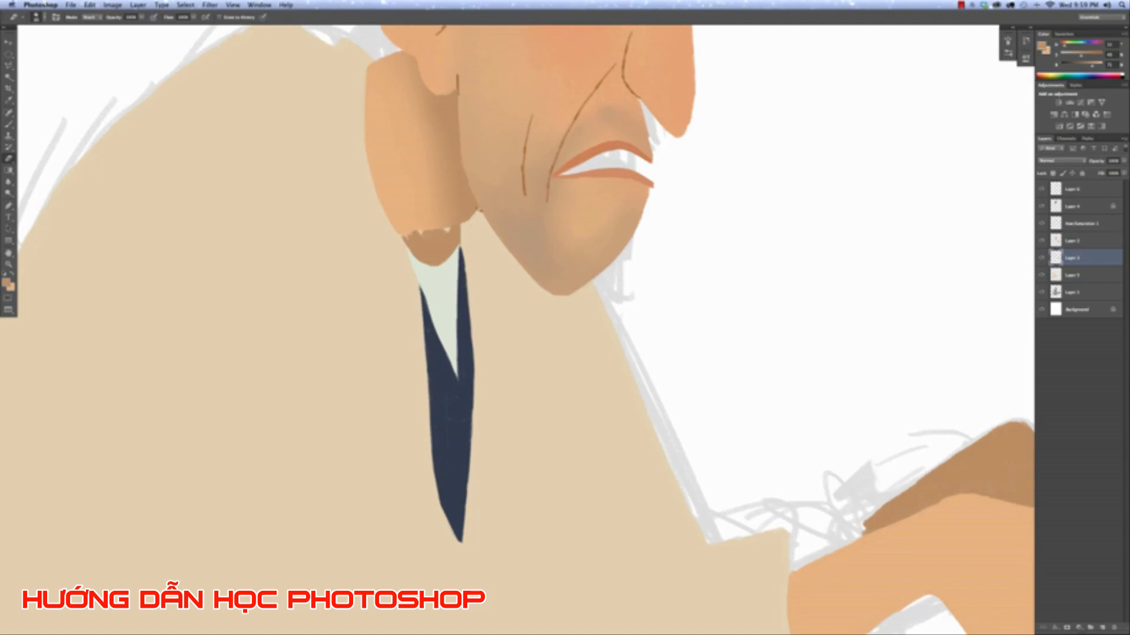
left_click_drag(477, 210, 460, 220)
Extend the neck down to the undershirt by painting over the brown patch with the neck's light skin tone.
left_click(9, 124)
left_click(439, 221, "alt")
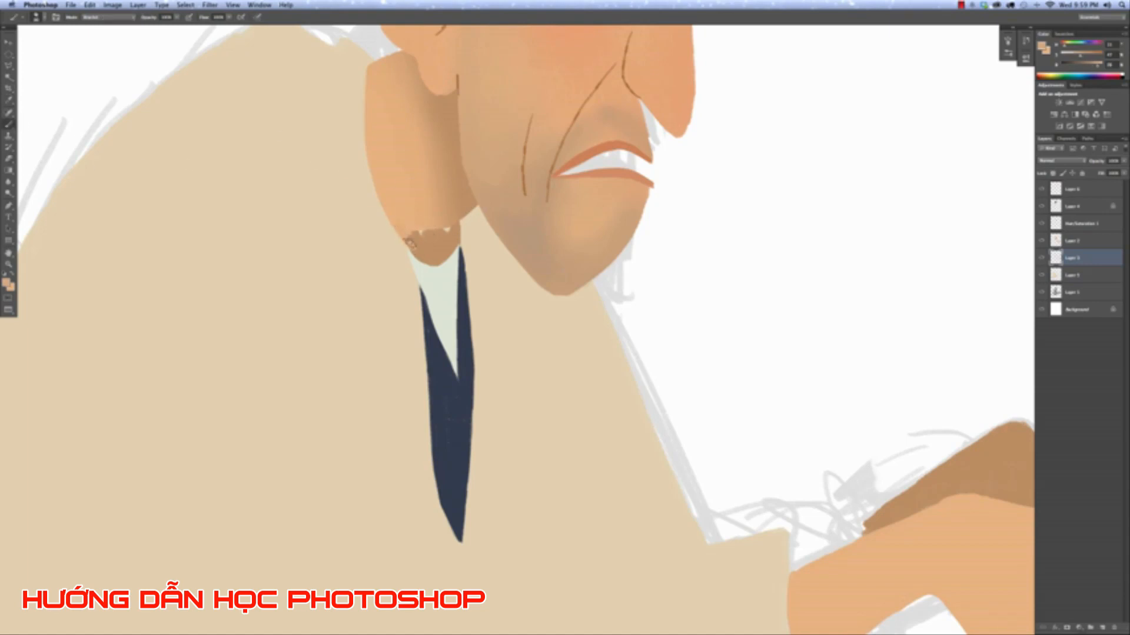
left_click_drag(410, 243, 447, 230)
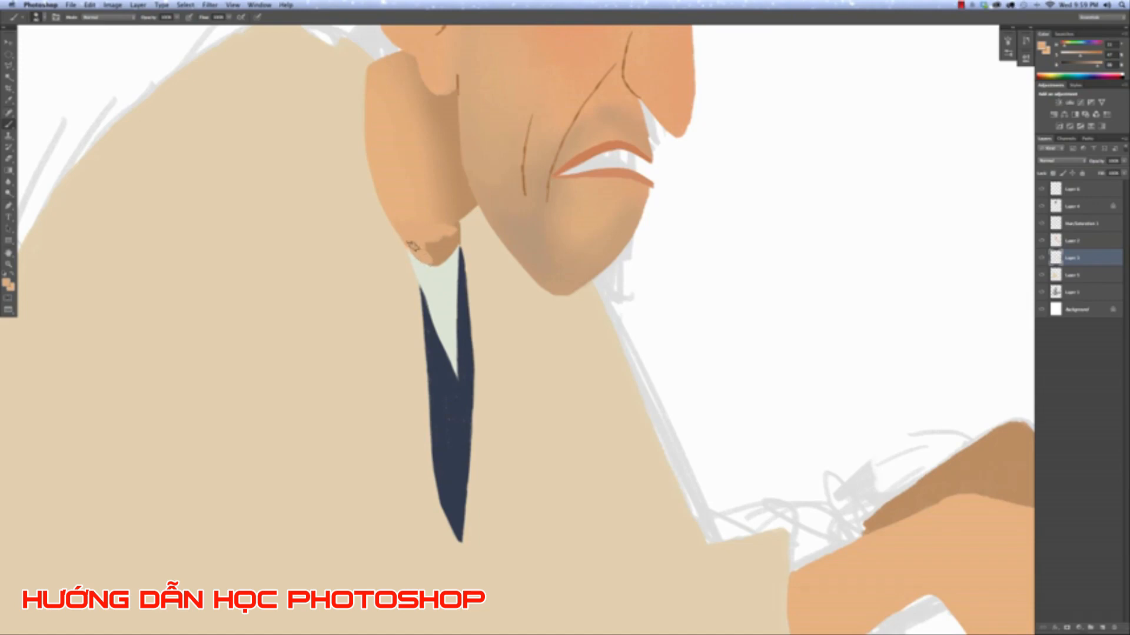
mouse_move(413, 247)
left_mouse_down()
mouse_move(433, 253)
mouse_move(456, 235)
left_mouse_up()
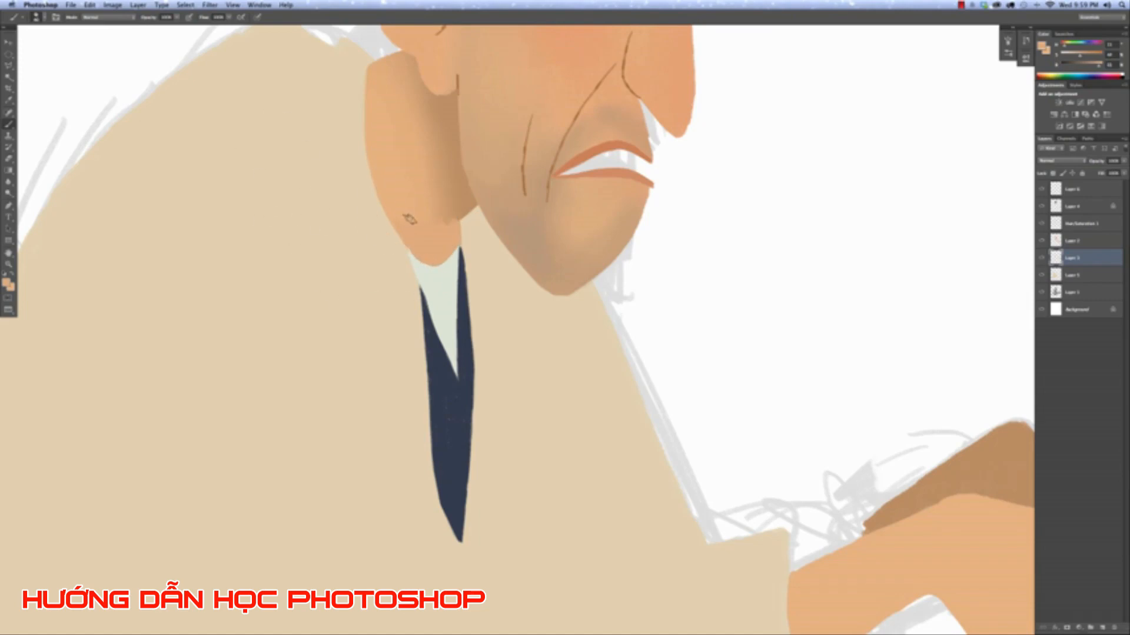
Blend the neck's shadow down into its lower part with a larger brush at 40% opacity, then restore full opacity.
key("bracketright")
key("bracketright")
key("4")
left_click(463, 201, "alt")
mouse_move(464, 204)
left_mouse_down()
mouse_move(437, 228)
mouse_move(455, 187)
mouse_move(436, 232)
mouse_move(444, 235)
mouse_move(442, 191)
mouse_move(452, 242)
left_mouse_up()
left_click(441, 230, "alt")
key("0")
Select the facial line layer and draw a thin brown crease from below the jaw across the lower neck.
left_click(1041, 191)
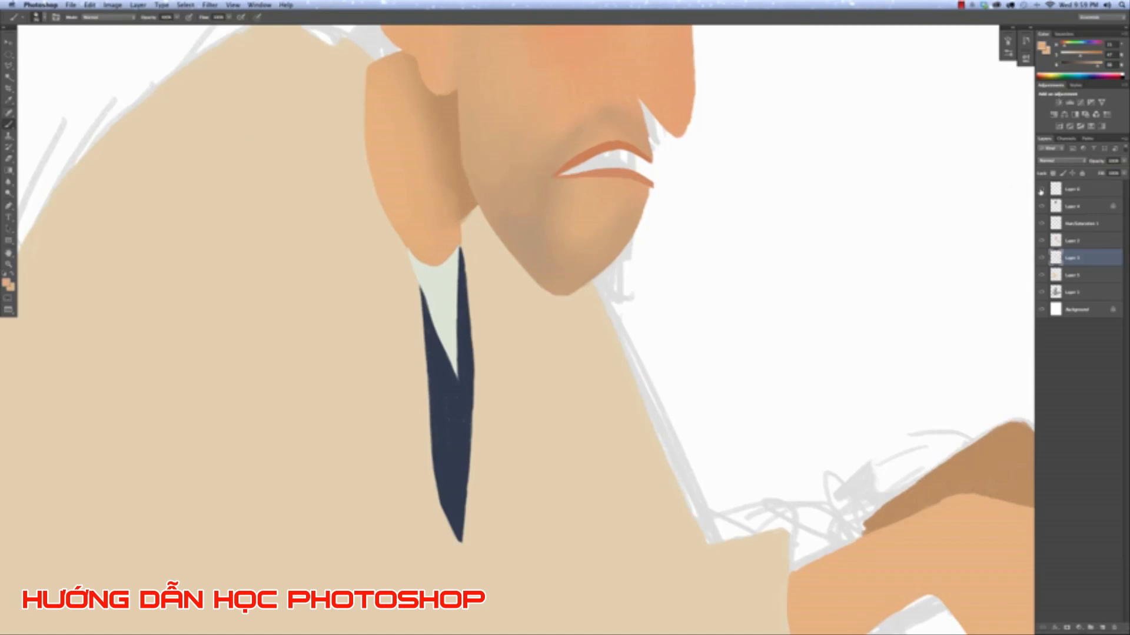
left_click(1042, 191)
left_click(1078, 189)
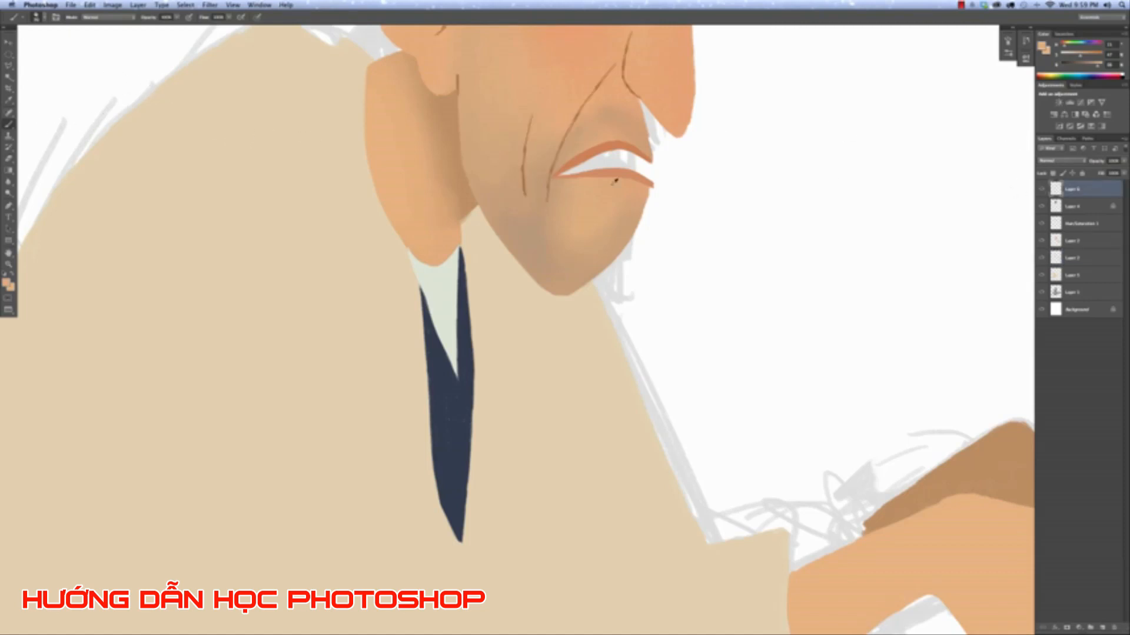
left_click(462, 77, "alt")
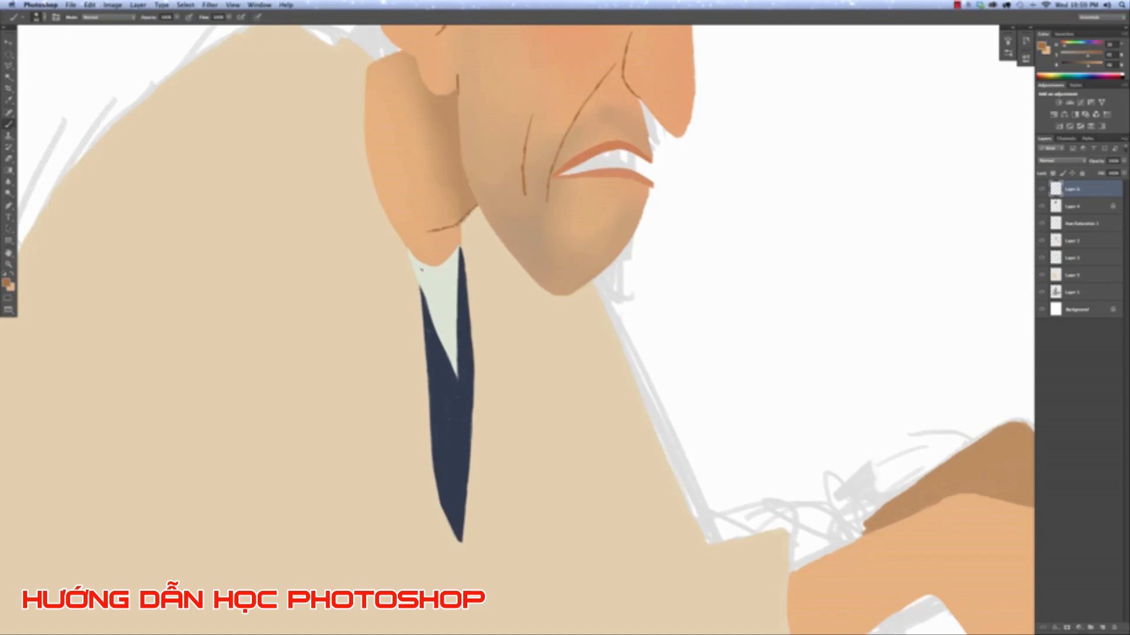
key("super+minus")
key("super+minus")
key("super+minus")
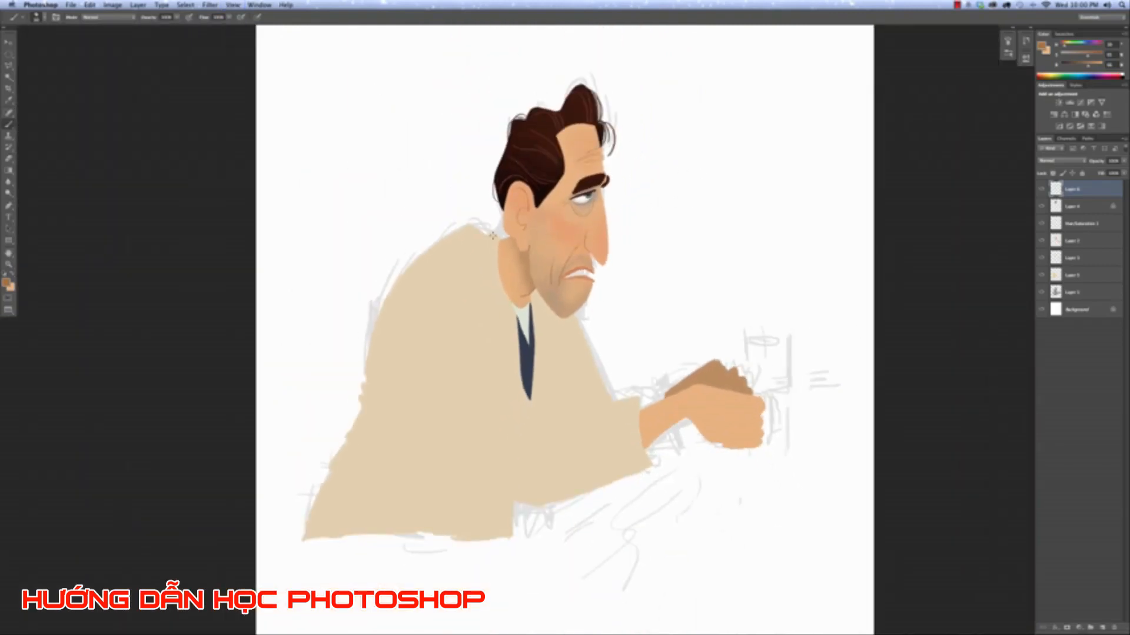
Add a thin slanting brown line up the neck from the collar area, and check the whole figure.
key("super+plus")
key("super+plus")
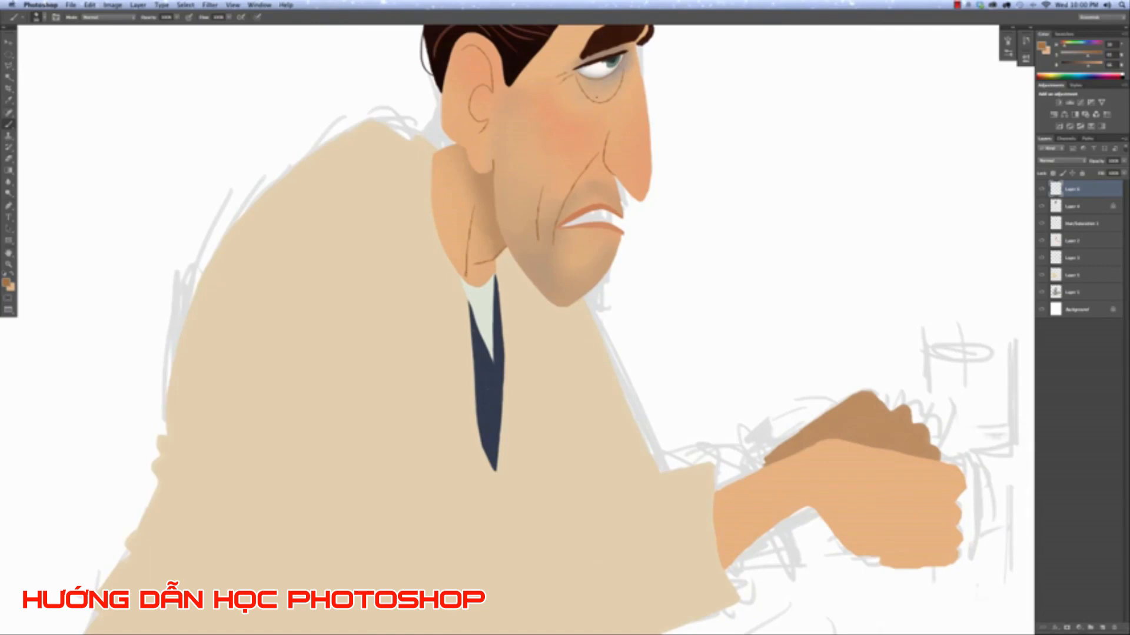
key("super+minus")
key("super+minus")
key("super+minus")
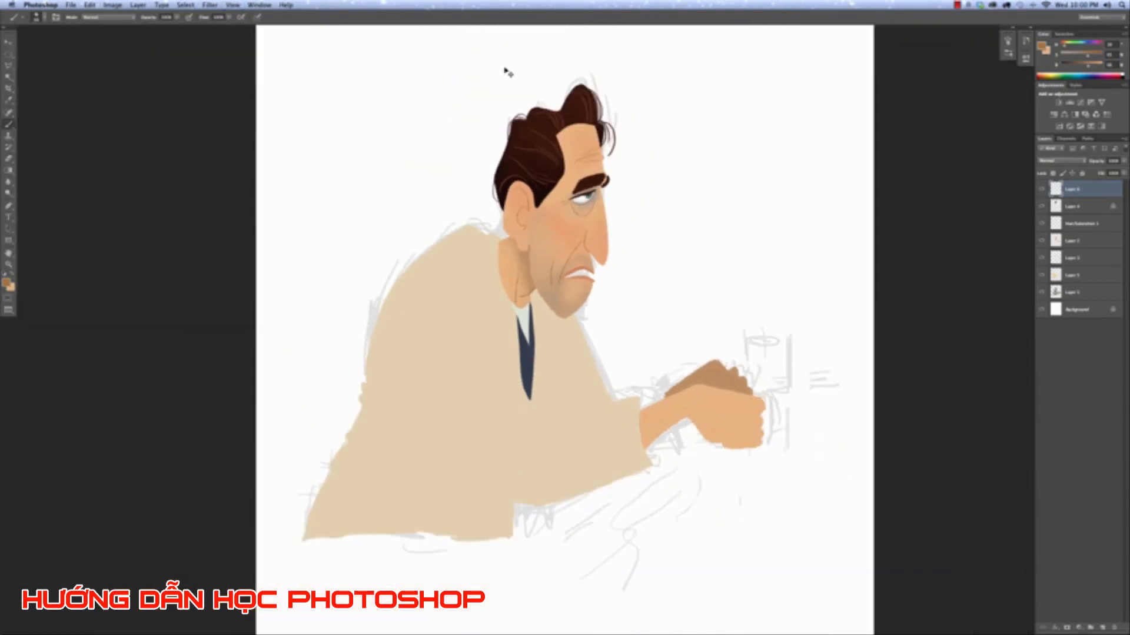
key("super+plus")
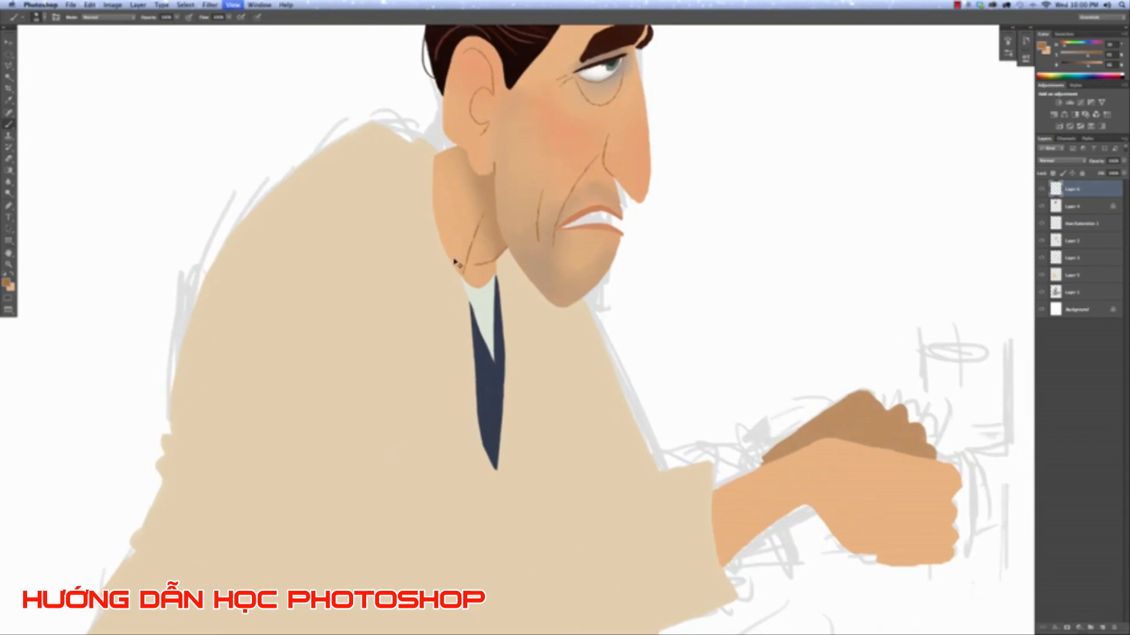
key("super+0")
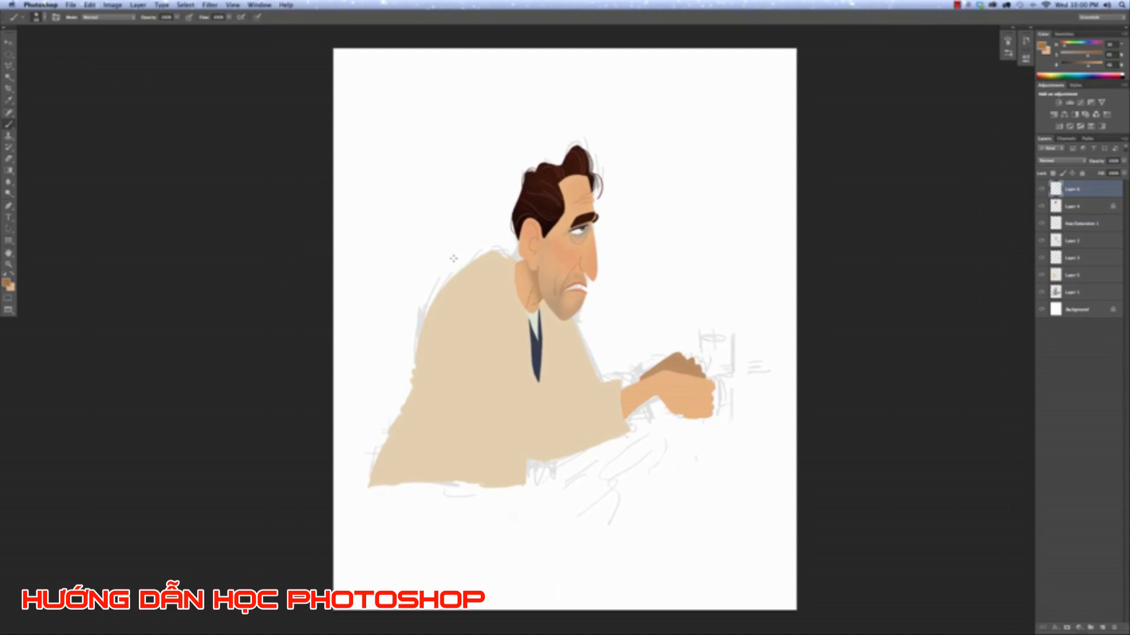
key("super+plus")
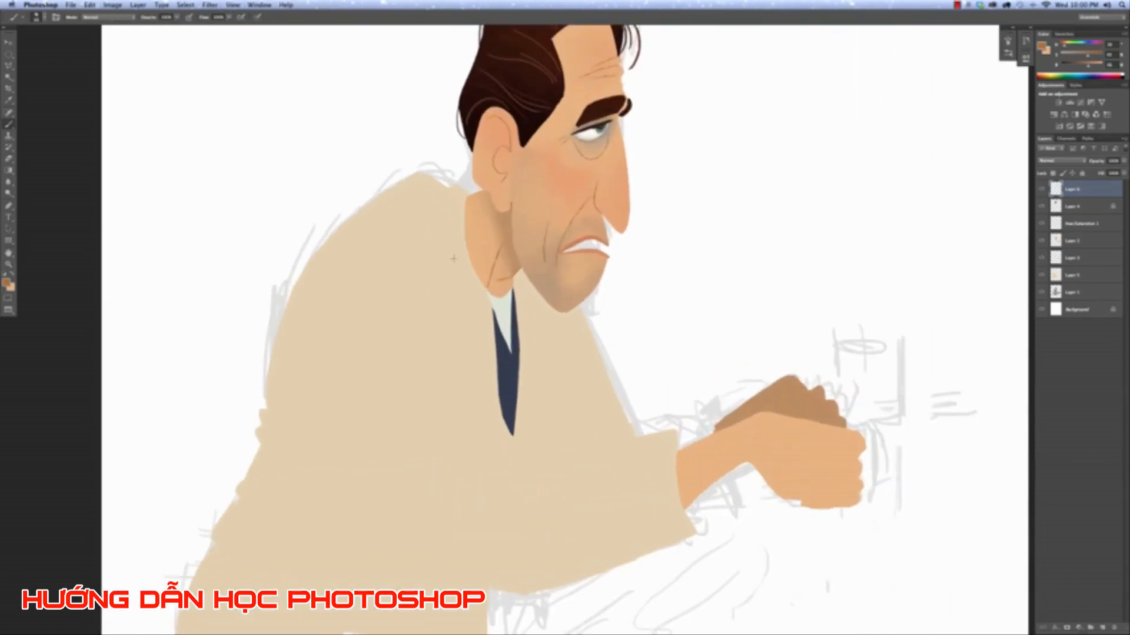
key("super+minus")
key("super+minus")
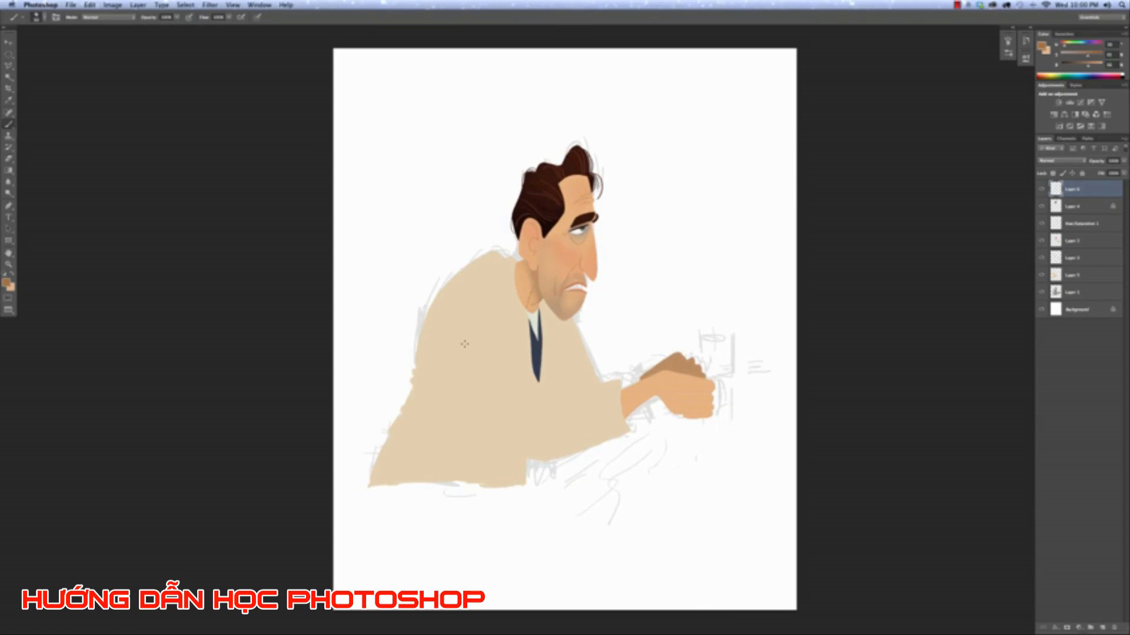
Select the layer that holds the hands and forearms, toggling its visibility to check its contents.
key("super+minus")
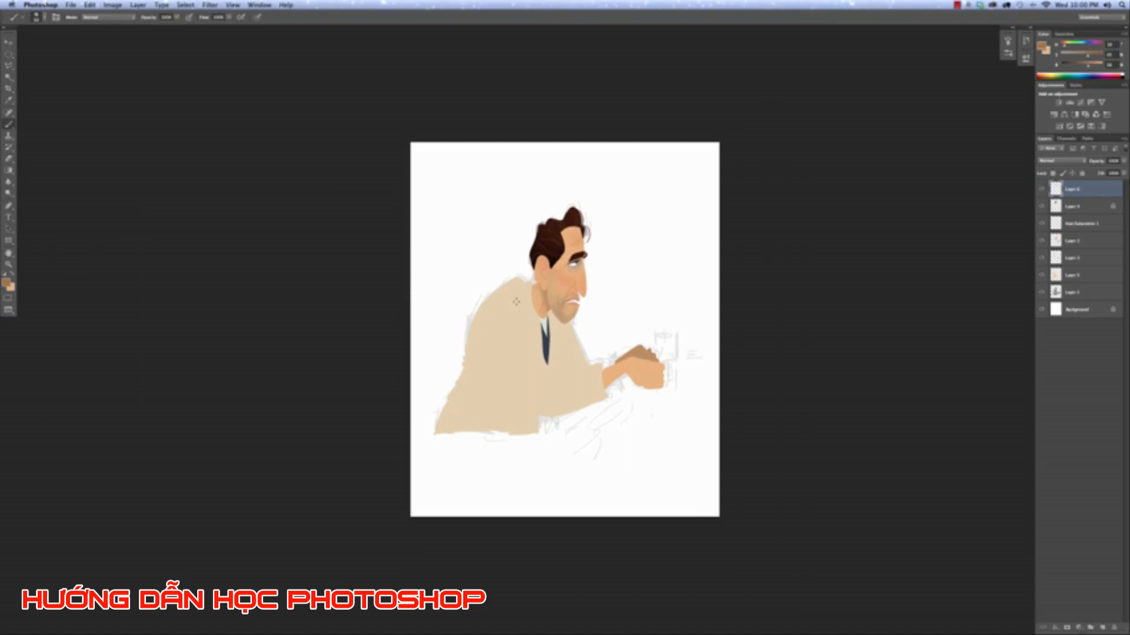
key("super+plus")
key("super+plus")
key("super+plus")
key("super+plus")
left_click_drag(612, 406, 532, 258)
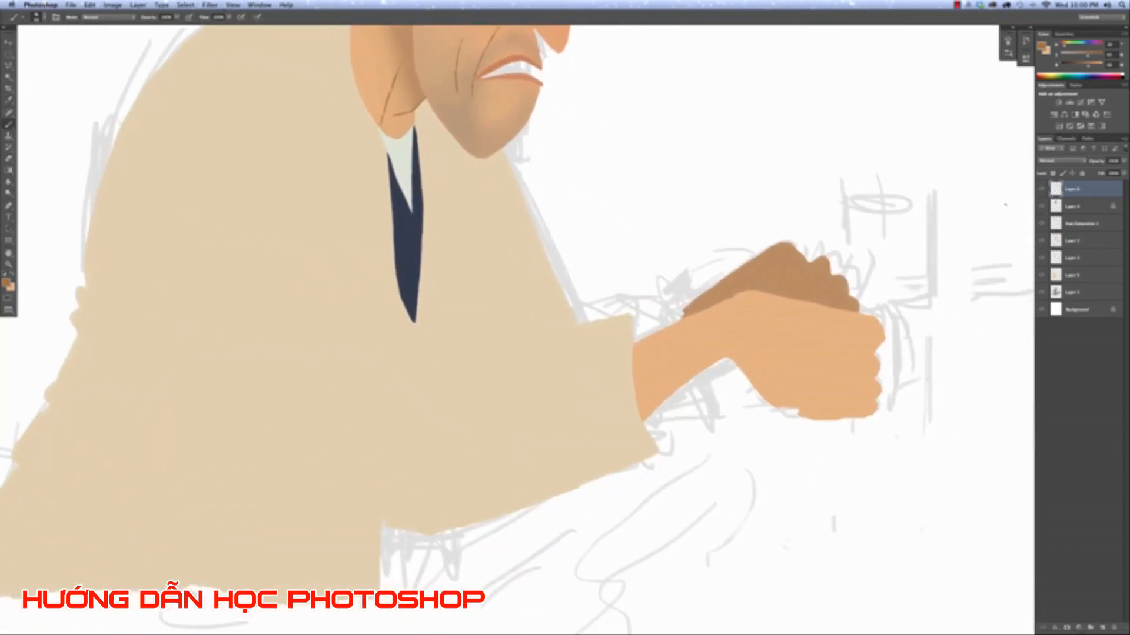
left_click(1057, 259)
left_click(1042, 258)
left_click(1041, 259)
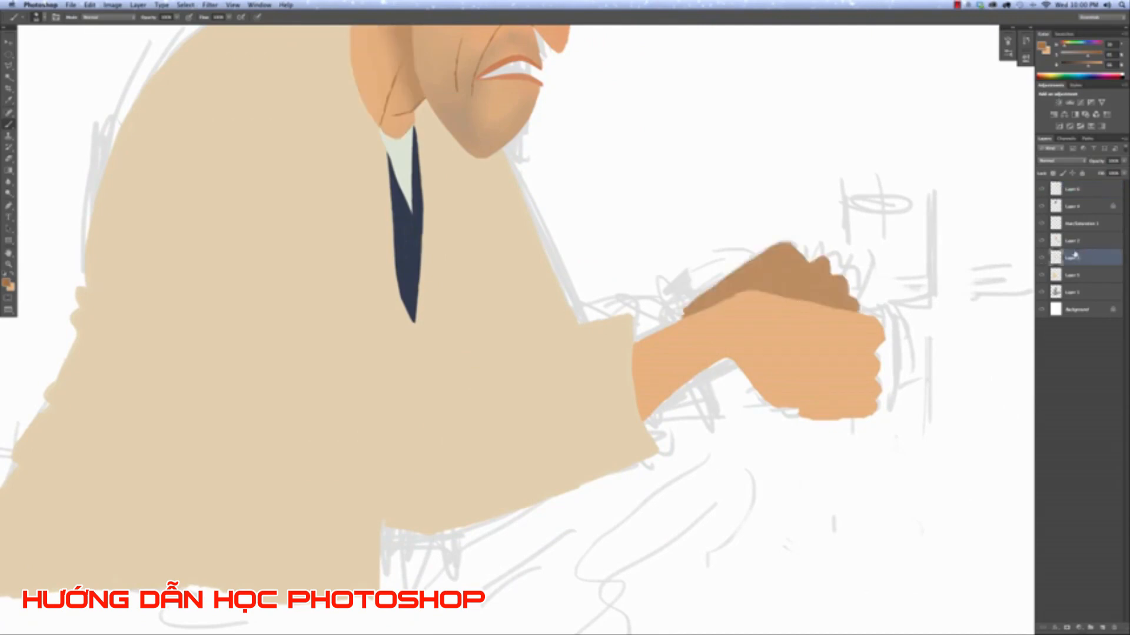
Extend the far forearm back to the sleeve cuff with the darker brown sampled from the far hand.
left_click(758, 280, "alt")
mouse_move(630, 325)
left_mouse_down()
mouse_move(683, 308)
mouse_move(643, 319)
mouse_move(657, 320)
left_mouse_up()
key("super+z")
left_click(1040, 259)
left_click(1041, 259)
mouse_move(635, 324)
left_mouse_down()
mouse_move(690, 307)
mouse_move(635, 332)
mouse_move(634, 351)
mouse_move(677, 317)
mouse_move(643, 329)
mouse_move(646, 339)
mouse_move(675, 327)
left_mouse_up()
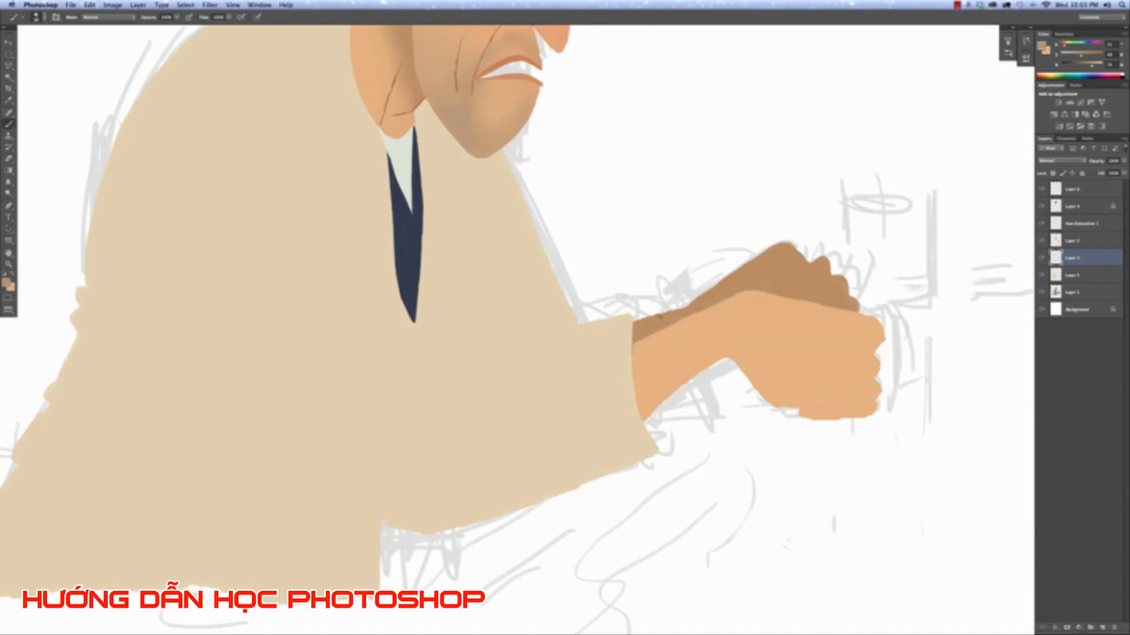
key("super+0")
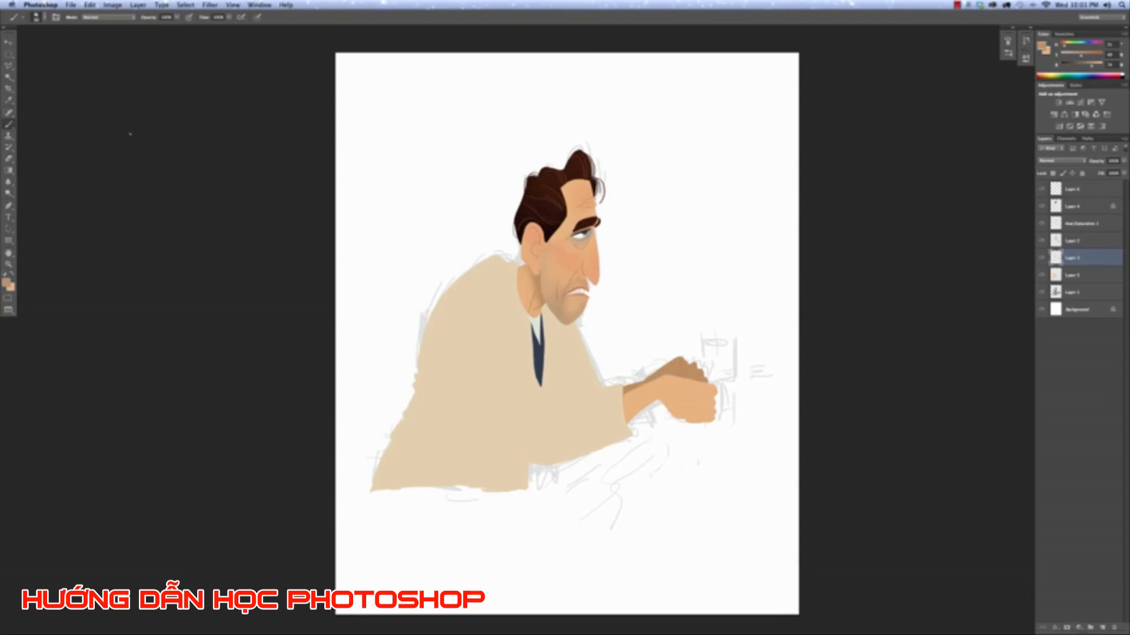
Sample the jacket's beige, leave the full-screen view, and arrange the party photo and painting windows so the references are visible.
left_click(502, 319, "alt")
key("f")
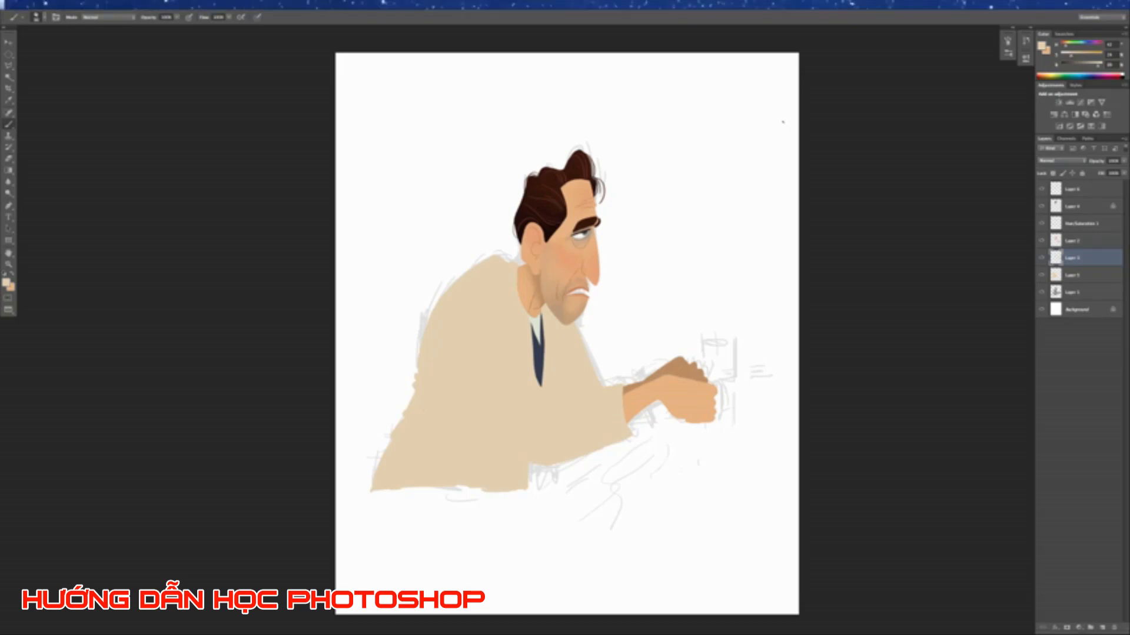
key("f")
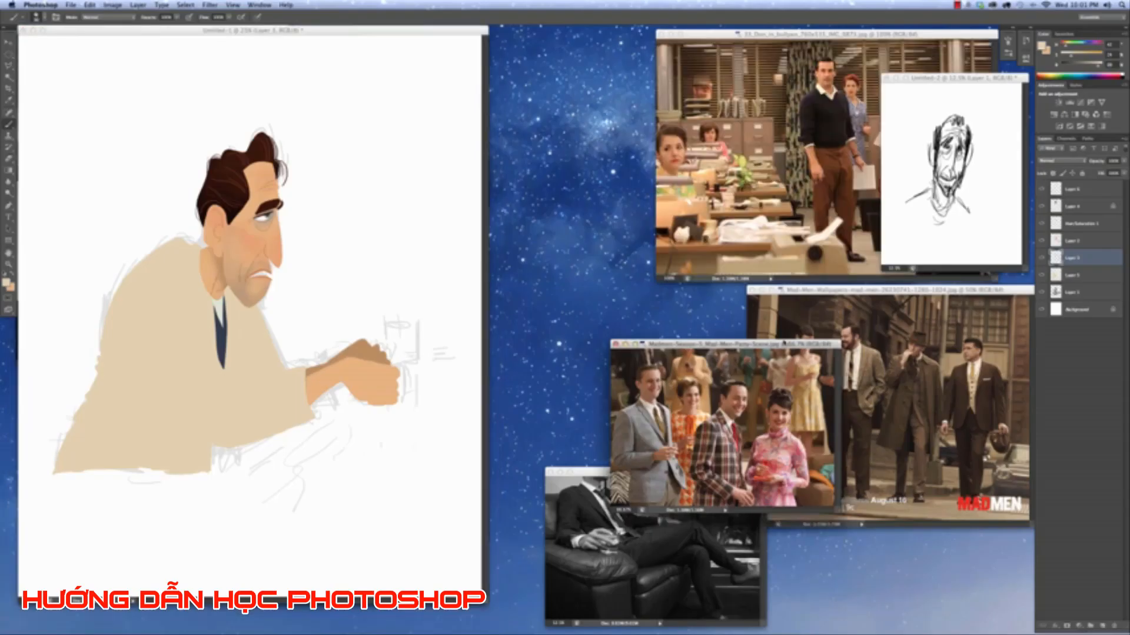
left_click_drag(777, 344, 829, 161)
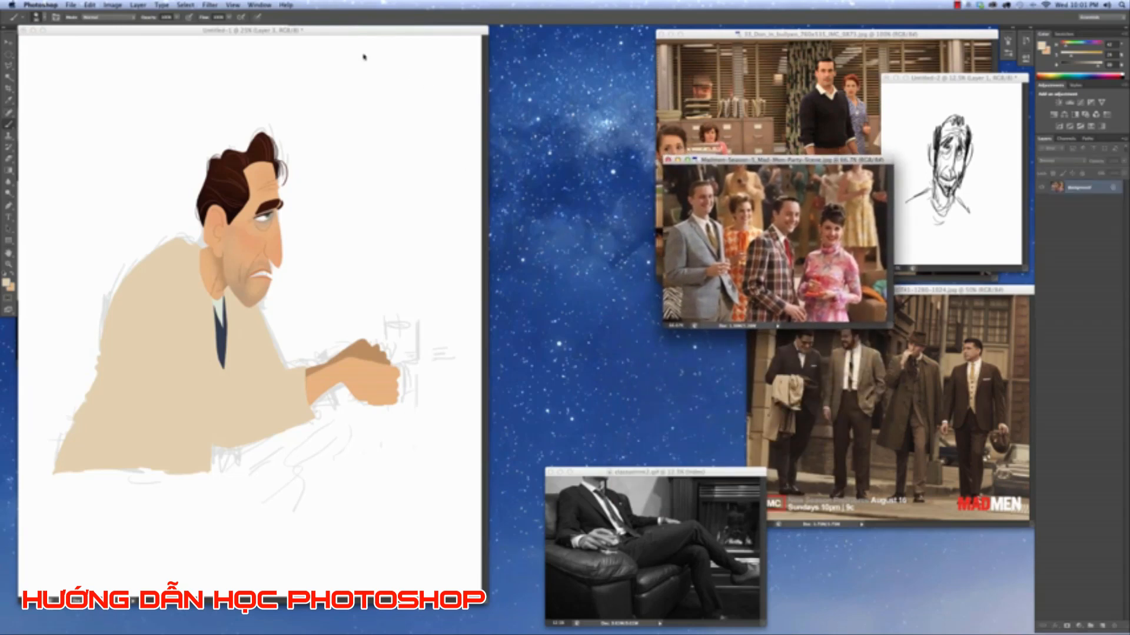
left_click_drag(361, 32, 548, 38)
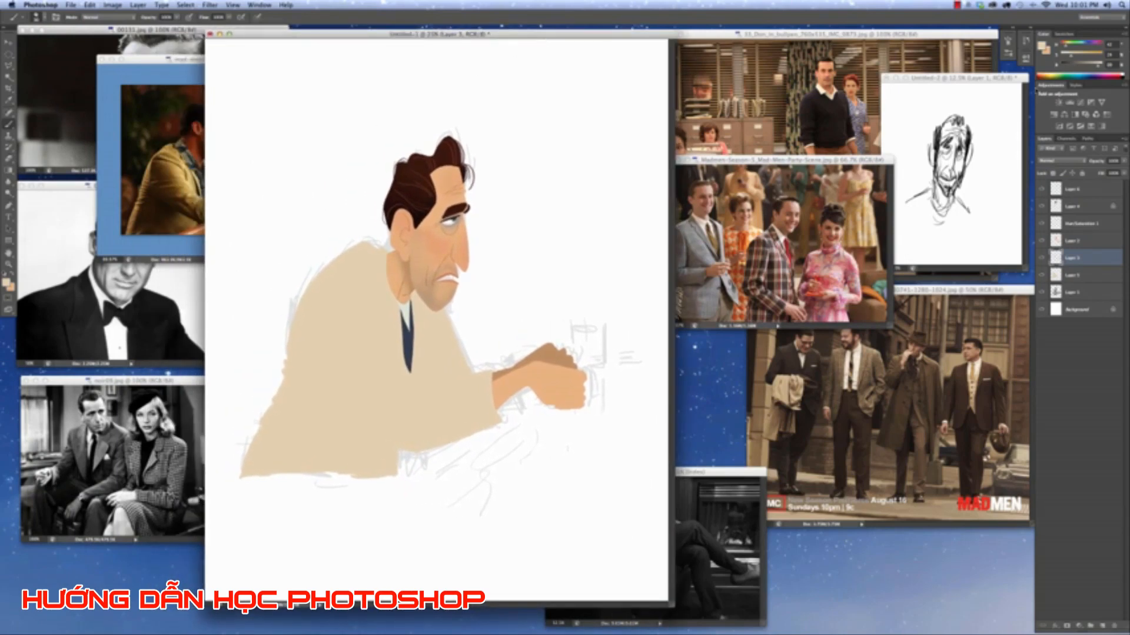
Select the jacket layer, checking it by toggling visibility, lock its transparency, and set the paint colour to dark brown.
left_click(1041, 259)
left_click(1041, 259)
left_click(1071, 277)
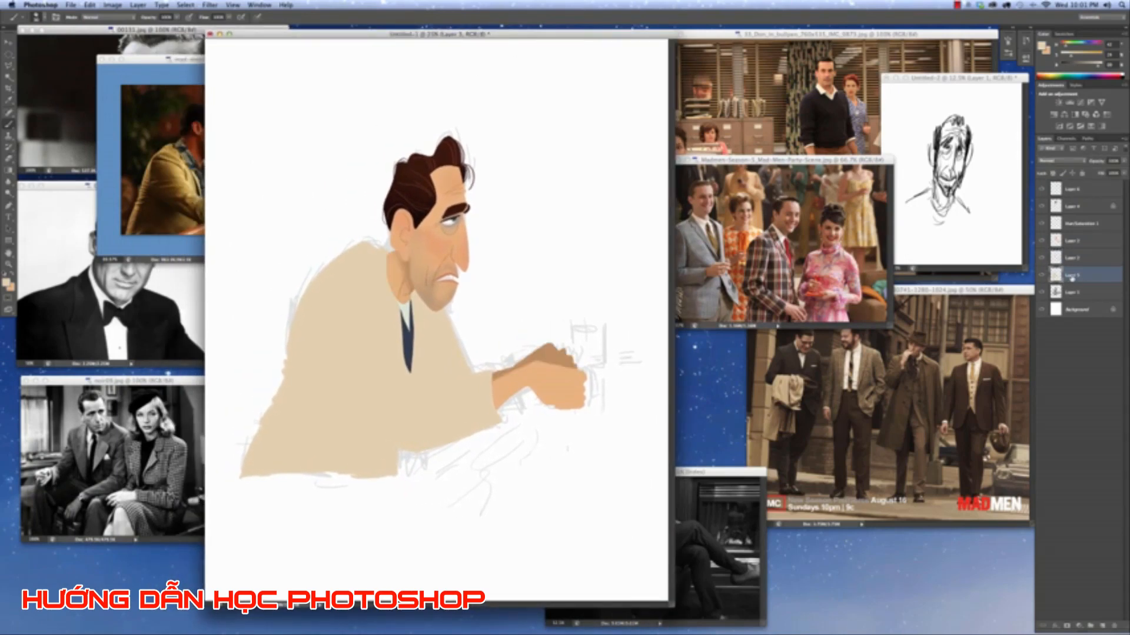
left_click(1043, 276)
left_click(1042, 275)
left_click(1042, 276)
left_click(1042, 276)
mouse_move(1069, 47)
left_mouse_down()
mouse_move(1093, 57)
mouse_move(1073, 68)
left_mouse_up()
left_click_drag(1086, 57, 1080, 57)
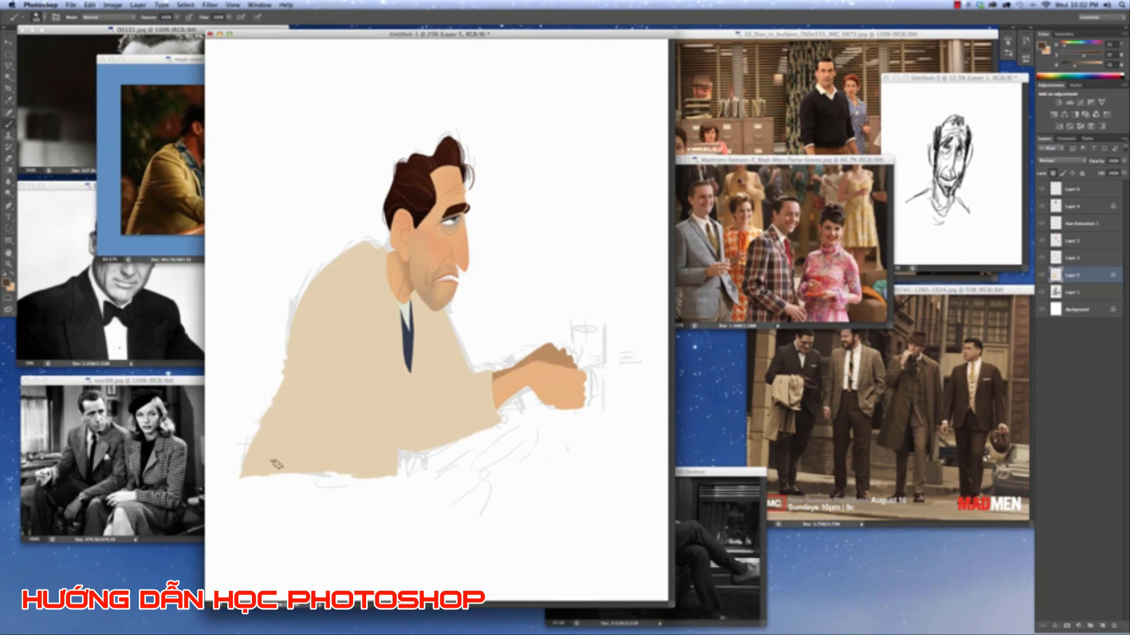
Paint two wide dark brown vertical stripes down the back of the jacket, undoing the stray stroke at its rear edge.
left_click_drag(261, 419, 265, 475)
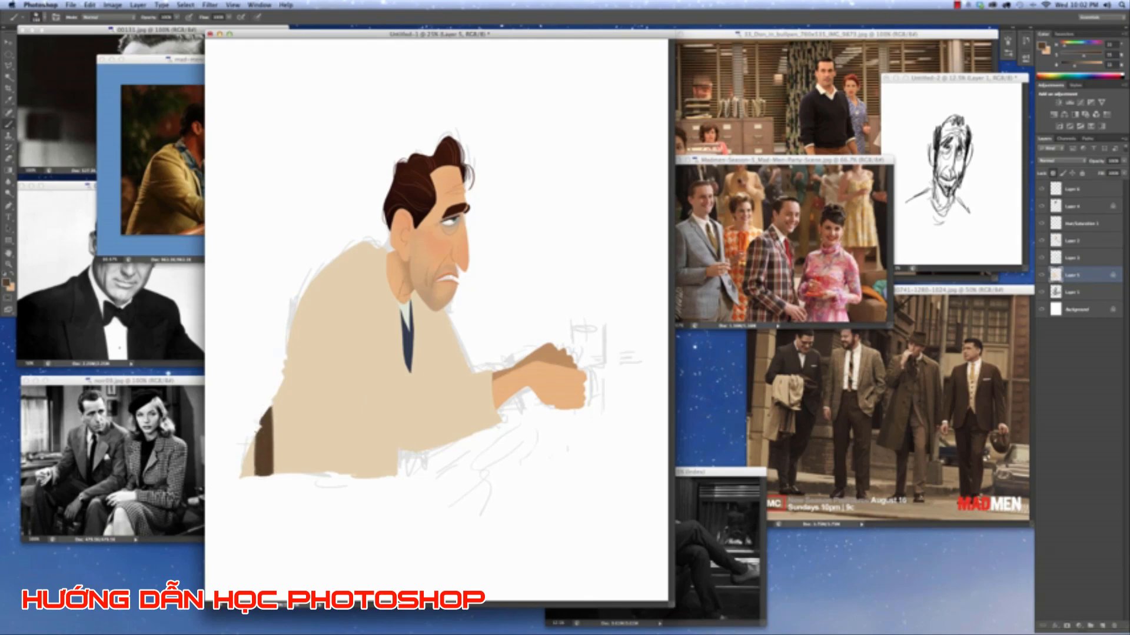
left_click_drag(242, 447, 246, 481)
key("super+z")
left_click_drag(301, 297, 308, 474)
left_click_drag(299, 421, 299, 473)
left_click_drag(309, 282, 315, 412)
left_click_drag(315, 329, 317, 476)
left_click_drag(320, 403, 323, 474)
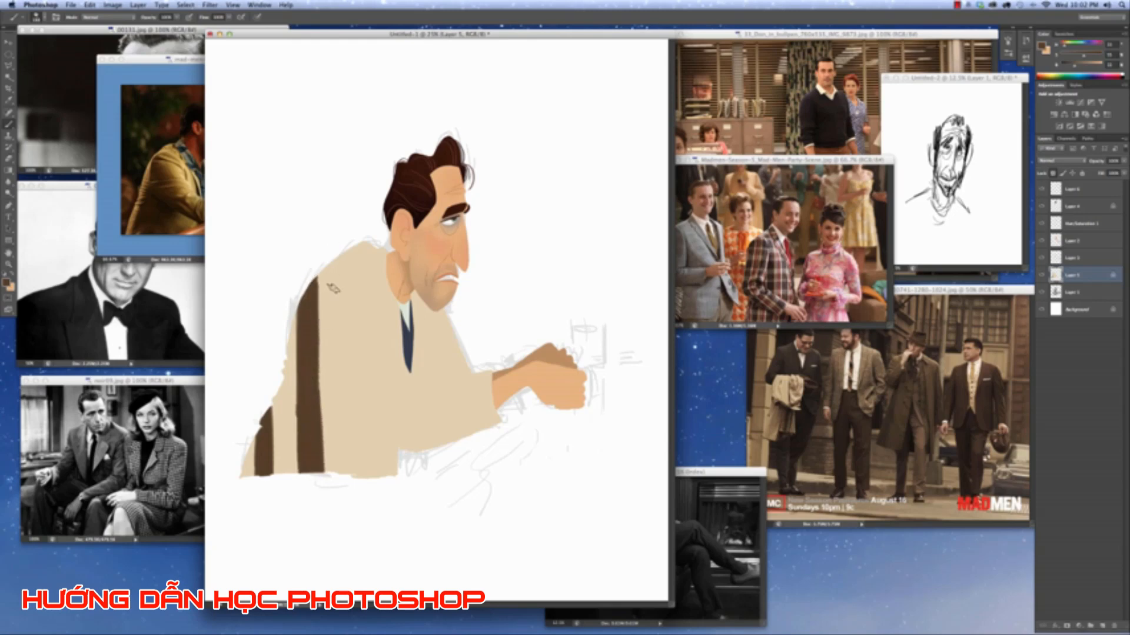
Paint a third dark brown stripe from the shoulder to the hem and tidy its front edge with the jacket's beige.
mouse_move(341, 244)
left_mouse_down()
mouse_move(346, 347)
mouse_move(352, 247)
mouse_move(347, 405)
left_mouse_up()
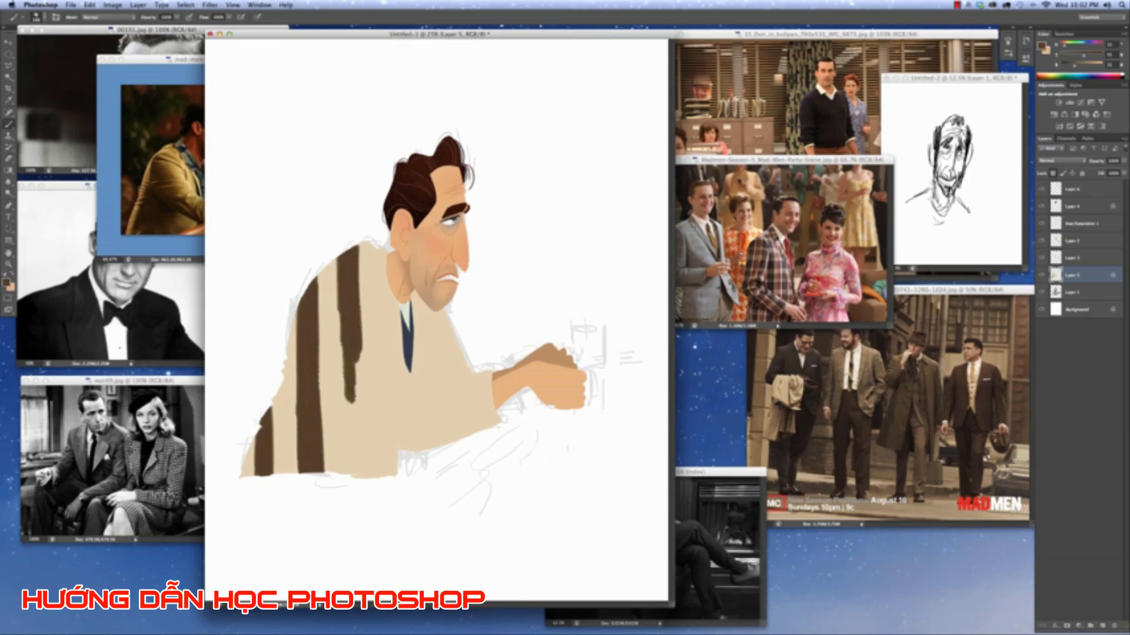
left_click_drag(348, 348, 349, 436)
left_click_drag(349, 393, 350, 478)
left_click_drag(358, 360, 362, 478)
left_click_drag(360, 340, 365, 471)
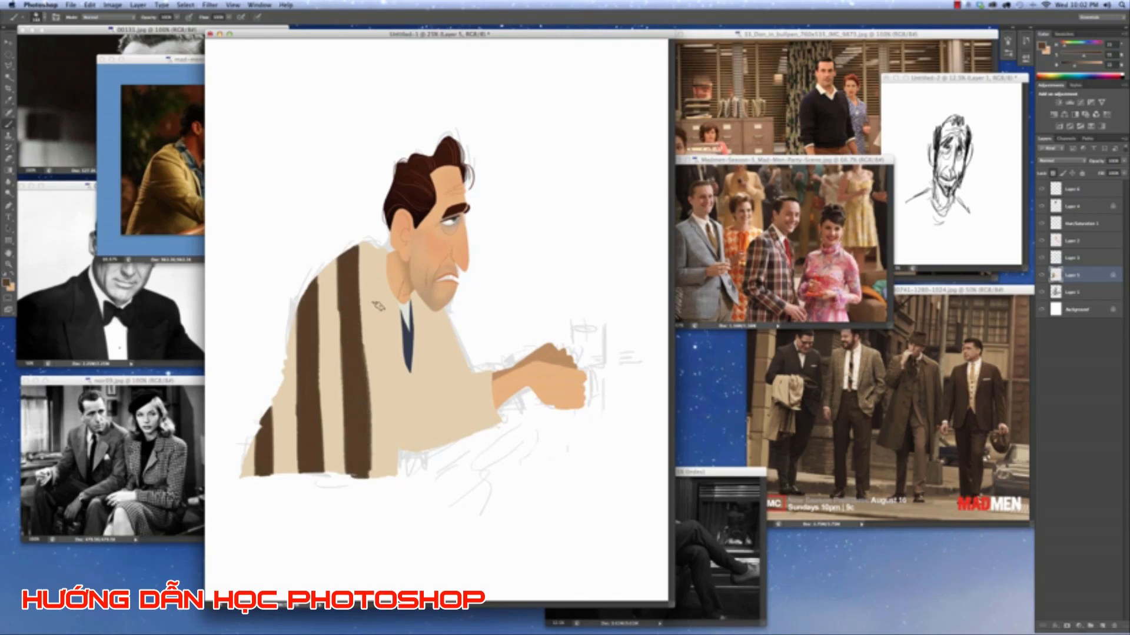
left_click(373, 339, "alt")
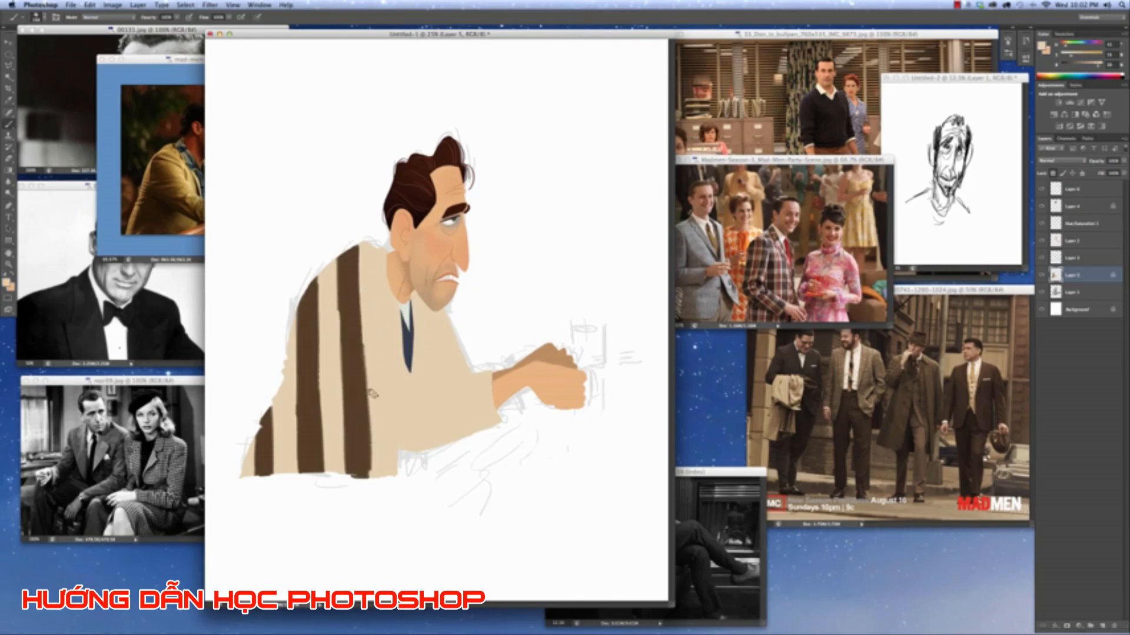
mouse_move(371, 394)
left_mouse_down()
mouse_move(376, 453)
mouse_move(373, 378)
mouse_move(376, 478)
left_mouse_up()
left_click_drag(374, 370, 375, 435)
Paint a dark brown stripe from beside the collar down to the hem, widening it toward the tie.
left_click(355, 306, "alt")
mouse_move(375, 237)
left_mouse_down()
mouse_move(385, 349)
mouse_move(389, 326)
left_mouse_up()
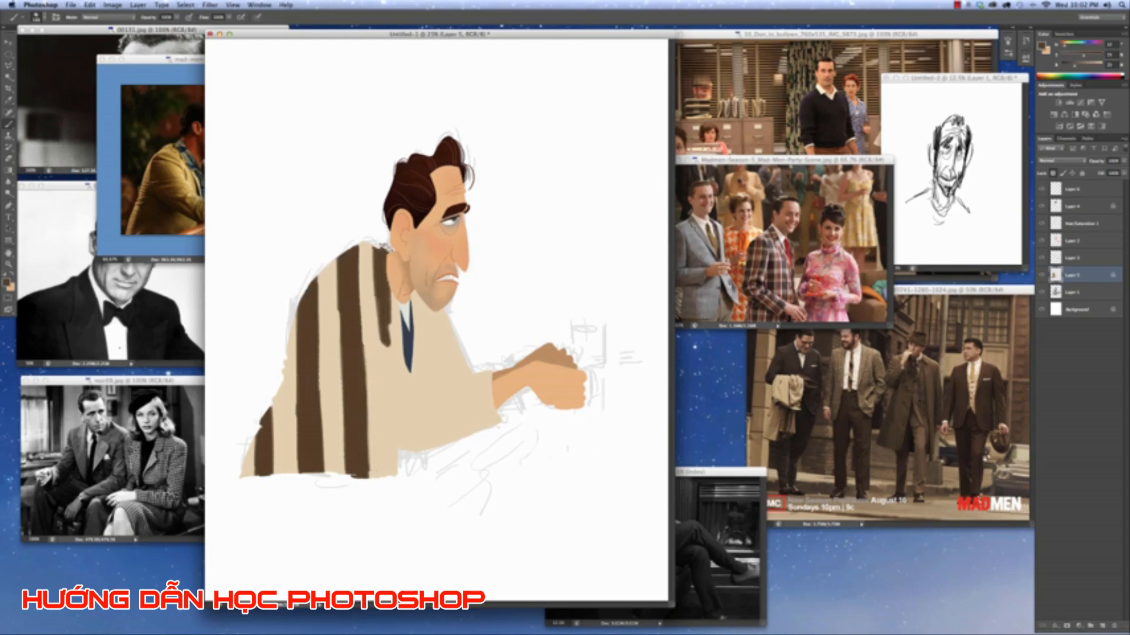
left_click_drag(393, 287, 395, 379)
left_click_drag(394, 314, 393, 400)
left_click_drag(389, 341, 392, 477)
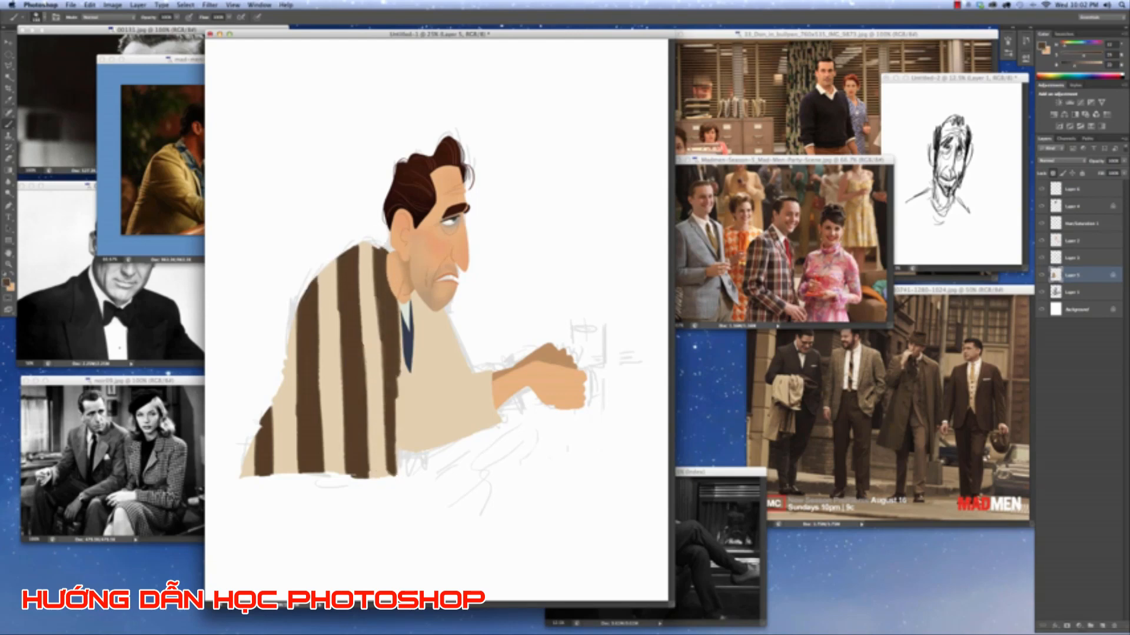
mouse_move(394, 382)
left_mouse_down()
mouse_move(393, 477)
mouse_move(400, 447)
left_mouse_up()
left_click_drag(399, 318, 404, 453)
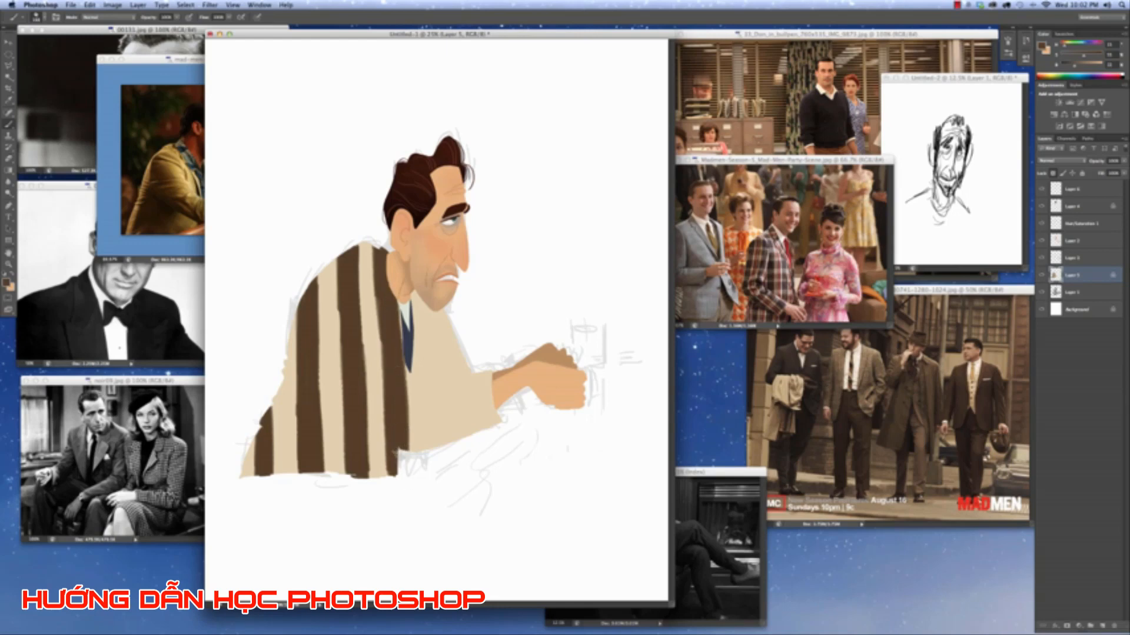
Paint two more dark brown vertical stripes, one down the chest beyond the tie and one across the sleeve.
left_click_drag(429, 298, 434, 450)
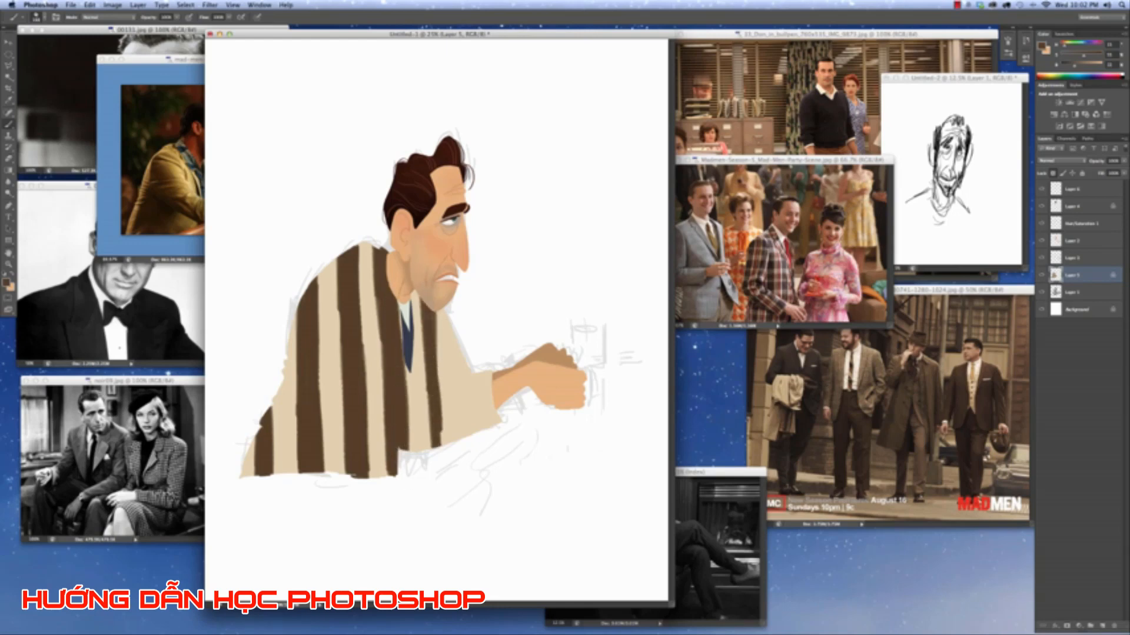
left_click_drag(428, 390, 428, 429)
left_click_drag(427, 359, 428, 450)
left_click_drag(439, 310, 450, 444)
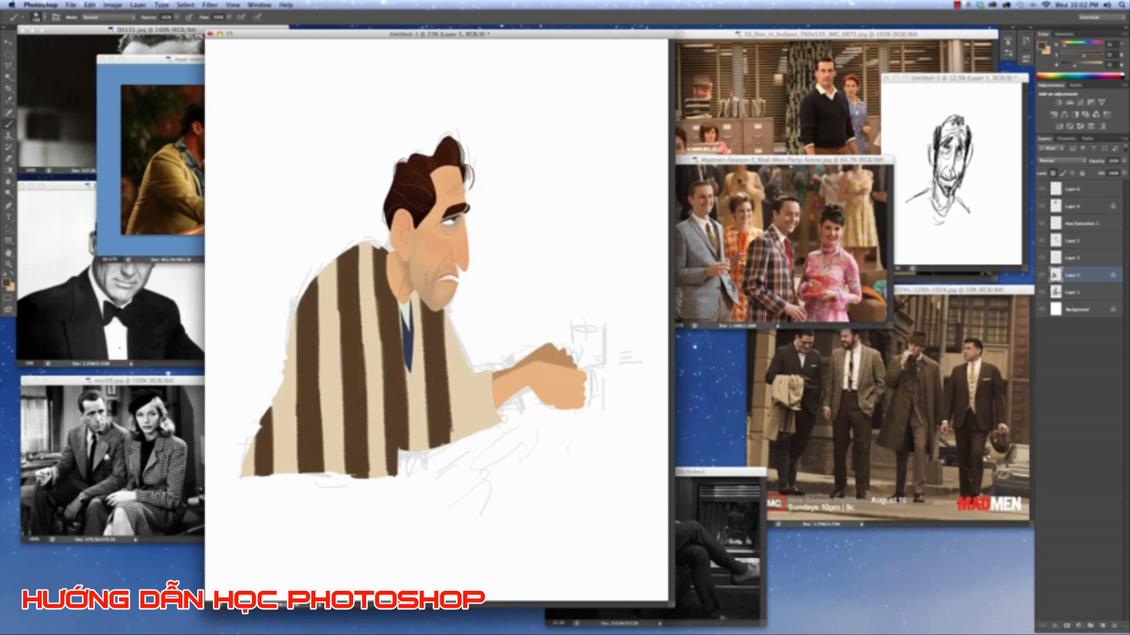
left_click_drag(466, 341, 468, 437)
left_click_drag(470, 369, 479, 441)
left_click_drag(482, 372, 481, 441)
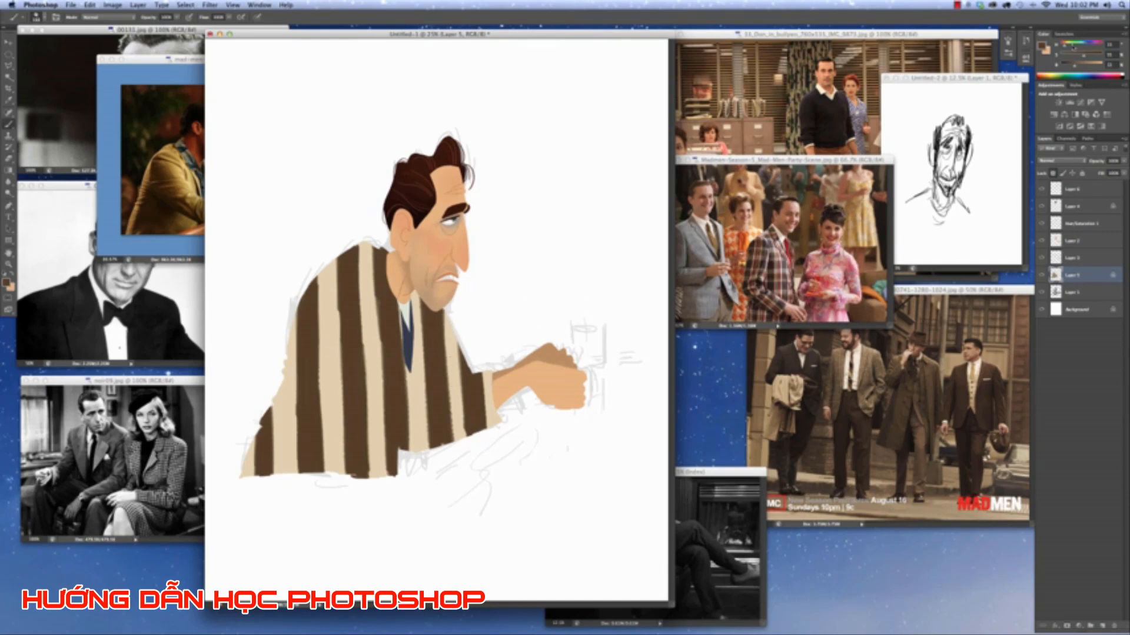
left_click_drag(1079, 68, 1080, 68)
left_click_drag(368, 287, 373, 390)
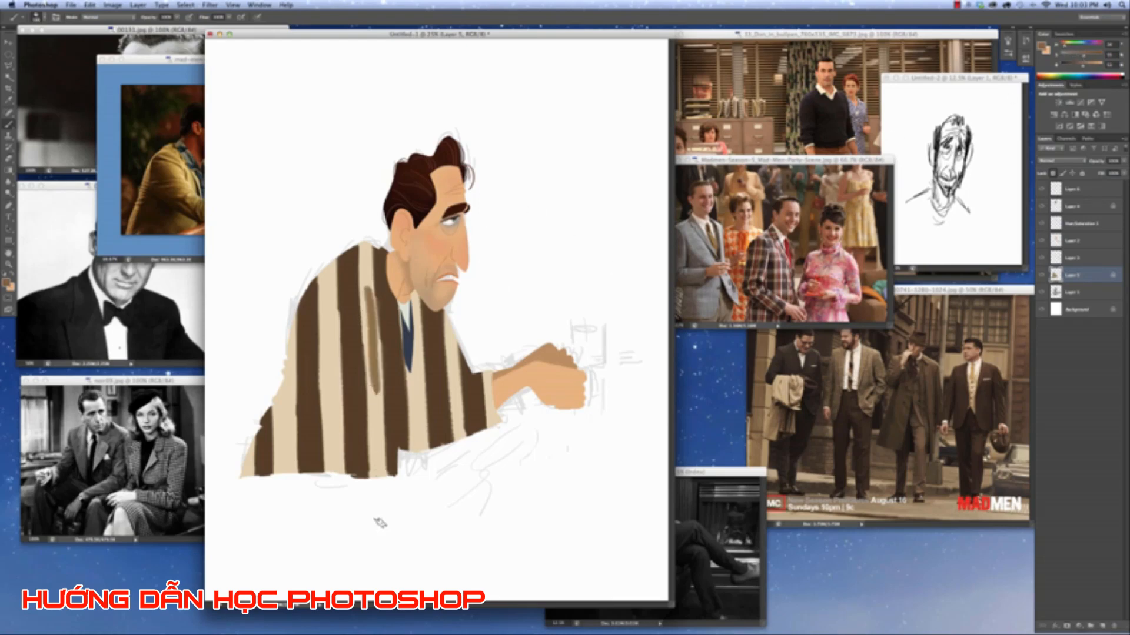
key("super+z")
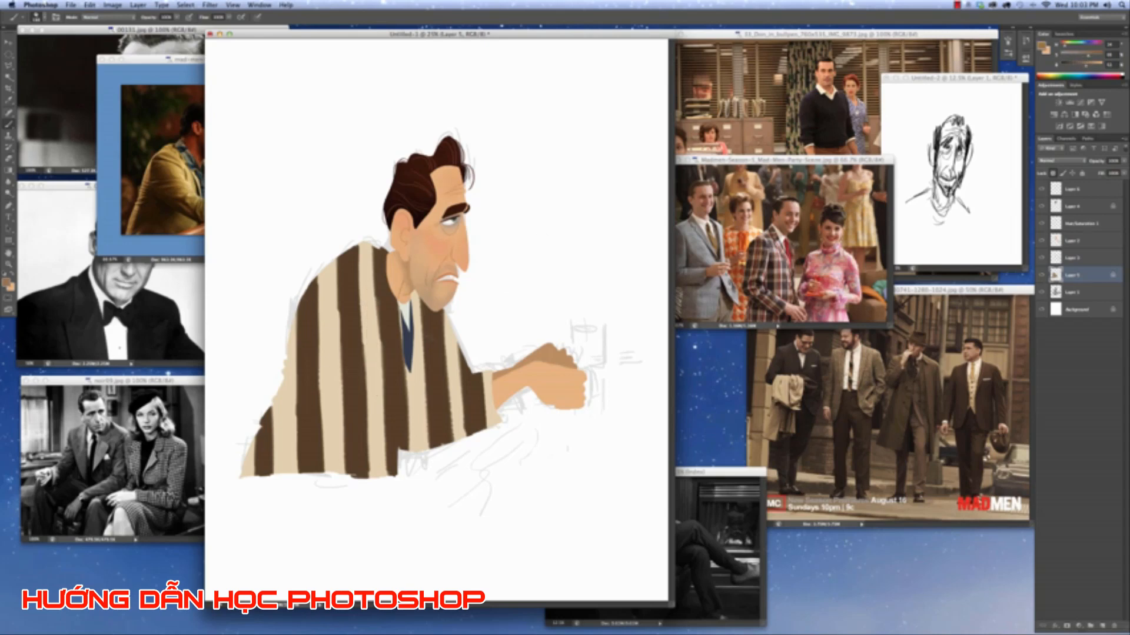
left_click_drag(367, 307, 378, 410)
key("super+z")
left_click_drag(335, 251, 338, 305)
key("super+z")
Paint narrow ochre-brown stripes along the rear edges of the three dark stripes on the jacket's back.
left_click_drag(332, 259, 342, 377)
left_click_drag(333, 283, 342, 431)
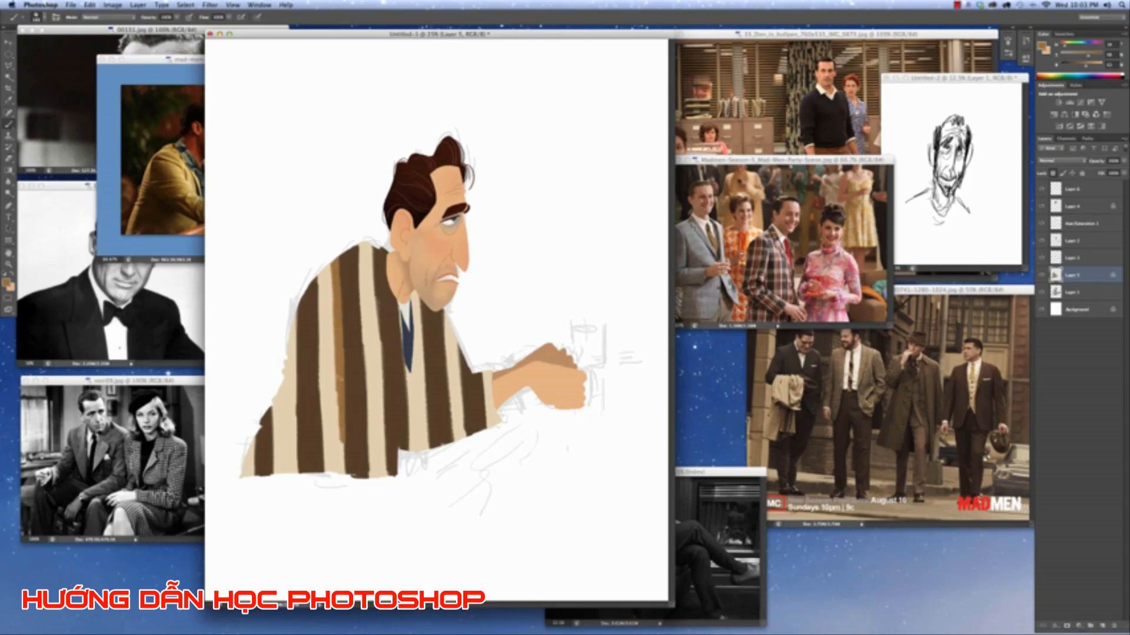
mouse_move(341, 380)
left_mouse_down()
mouse_move(344, 473)
mouse_move(340, 436)
left_mouse_up()
left_click_drag(286, 317, 293, 478)
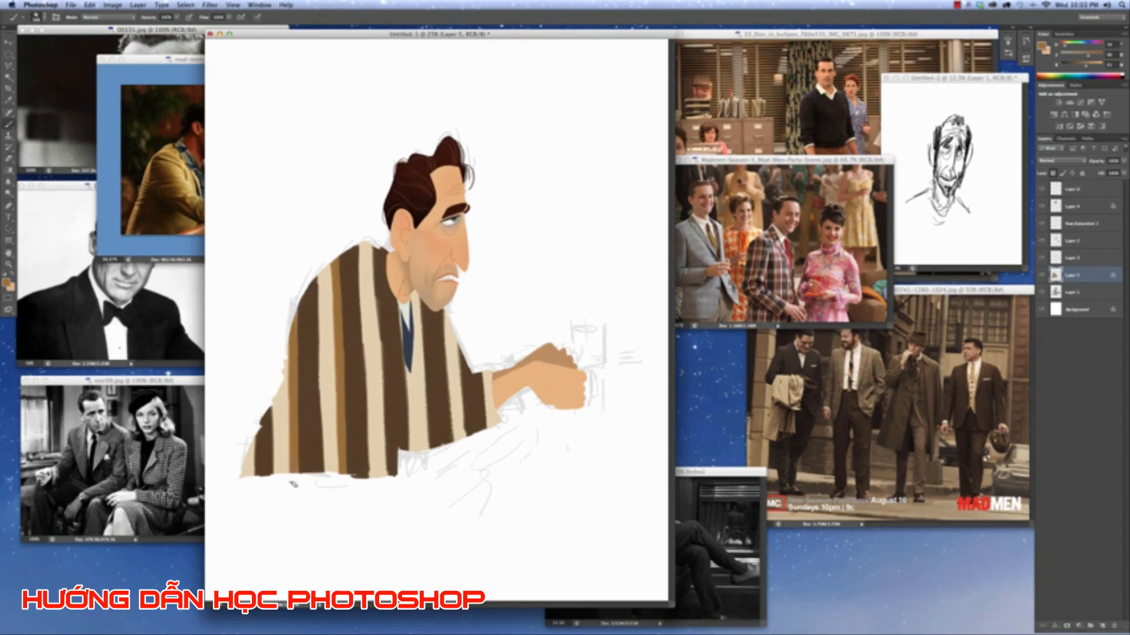
mouse_move(253, 419)
left_mouse_down()
mouse_move(254, 480)
mouse_move(251, 441)
left_mouse_up()
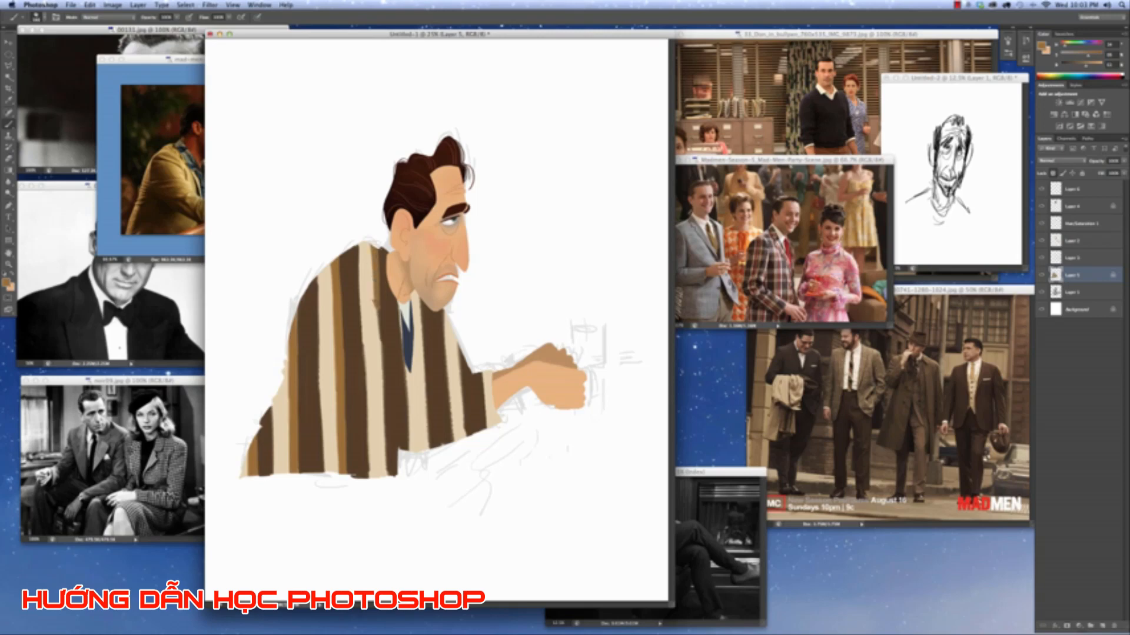
Add matching ochre-brown stripes behind the collar, chest and sleeve stripes, and enlarge and reposition the painting's window.
left_click_drag(377, 298, 387, 486)
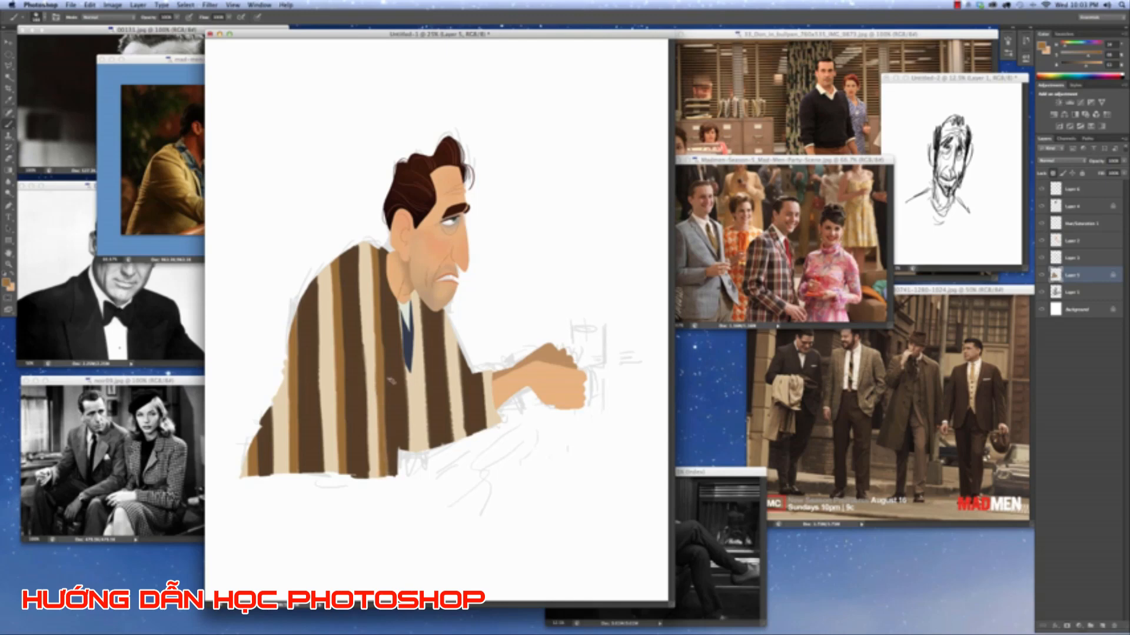
left_click_drag(416, 287, 425, 453)
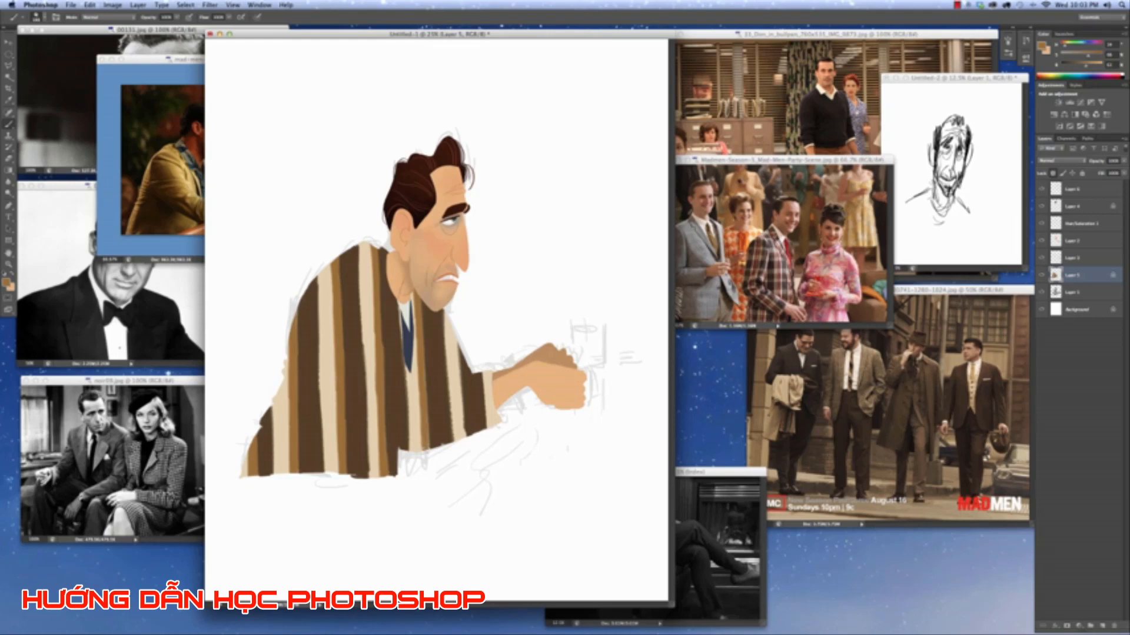
left_click_drag(454, 330, 462, 437)
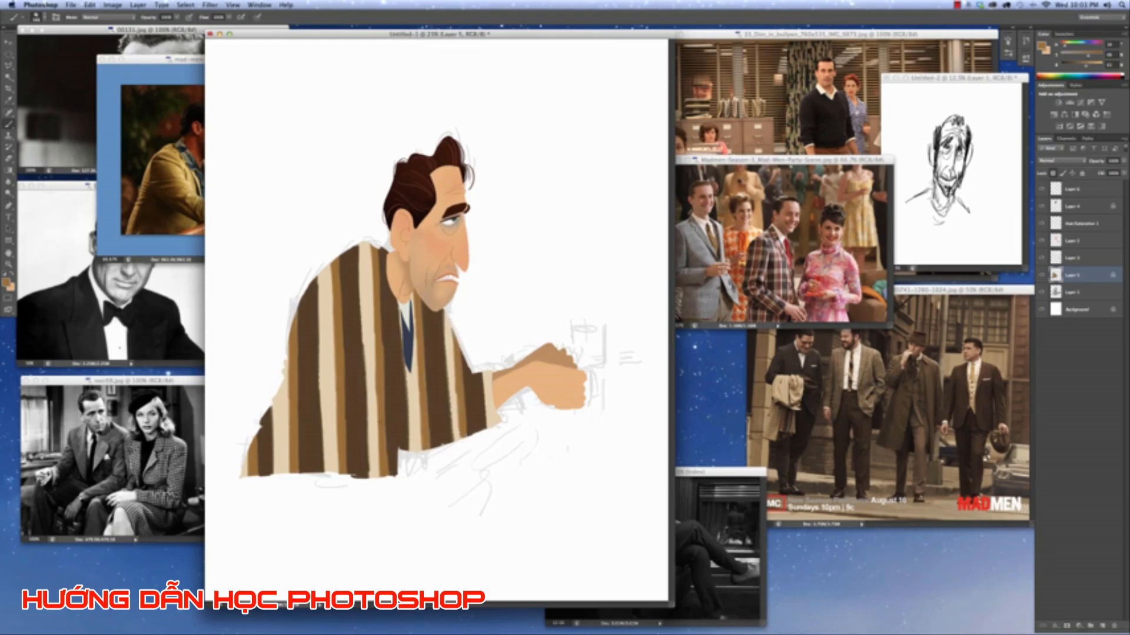
key("super+minus")
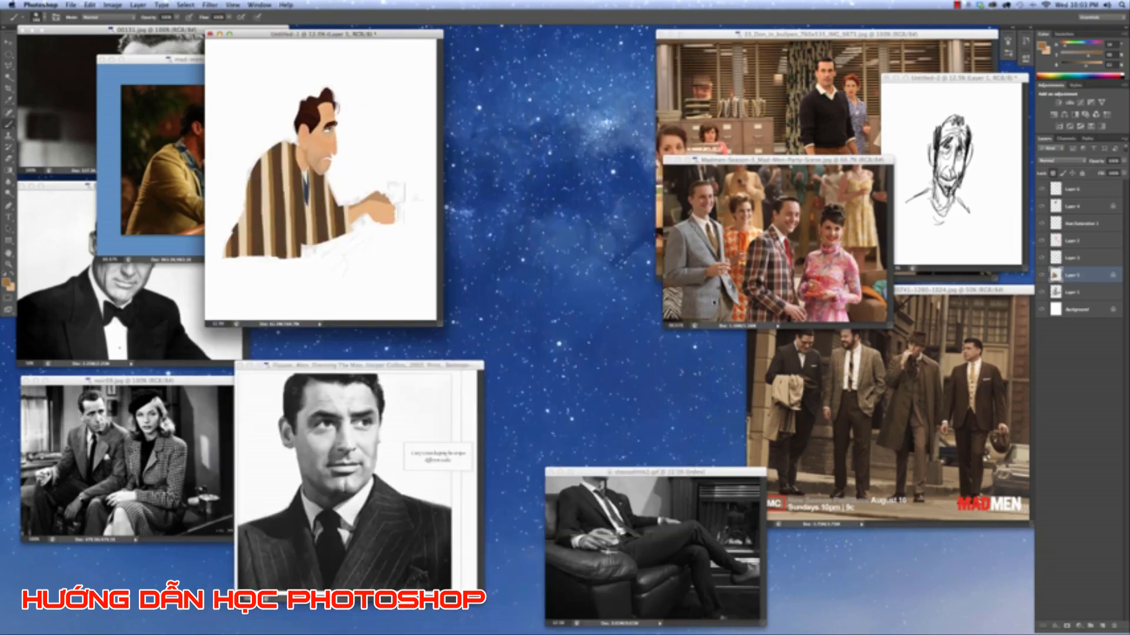
key("super+equal")
key("super+equal")
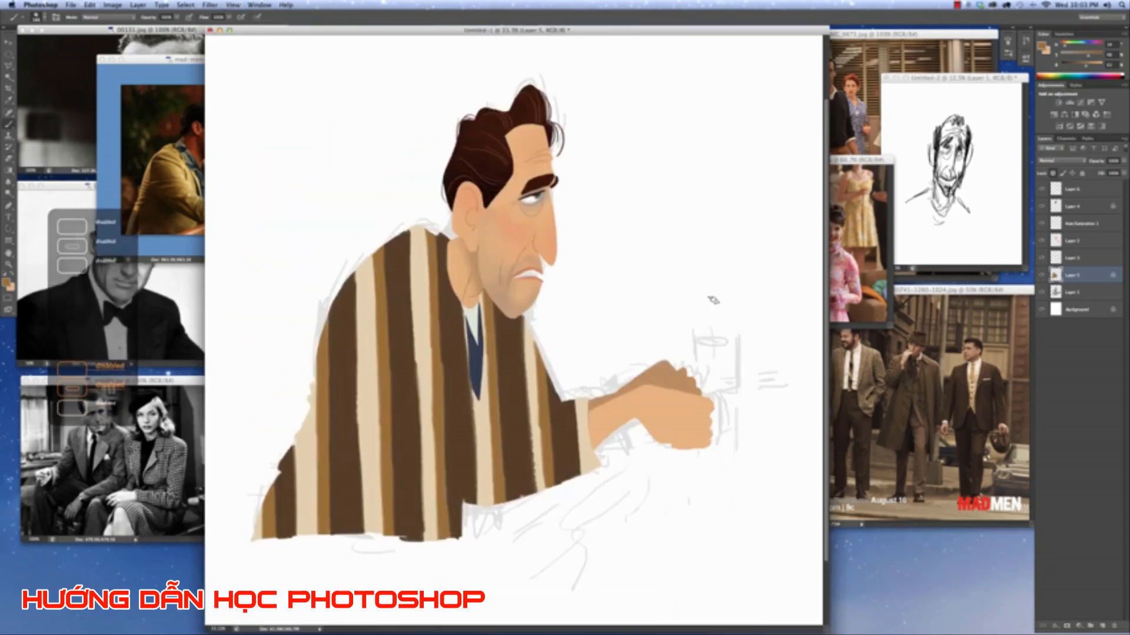
left_click_drag(745, 34, 660, 34)
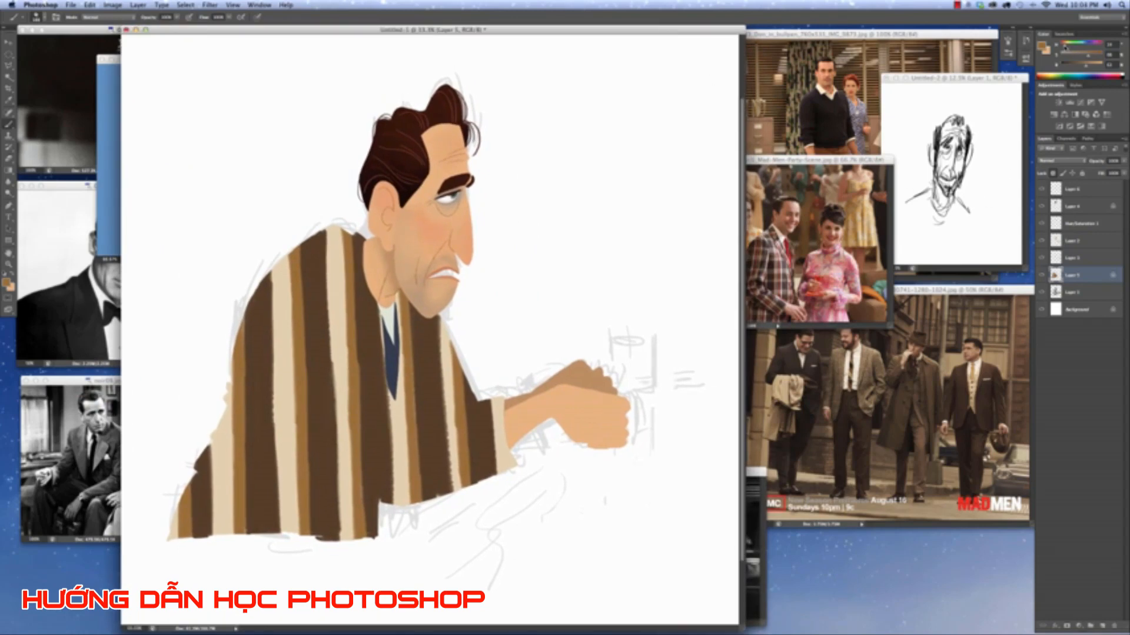
Mix a muted red and paint narrow vertical stripes down the two rearmost beige gaps on the jacket's back.
left_click_drag(1064, 47, 1061, 46)
left_click_drag(341, 330, 338, 344)
key("super+z")
left_click_drag(1087, 55, 1079, 56)
left_click_drag(337, 304, 342, 350)
key("super+z")
left_click_drag(277, 257, 289, 535)
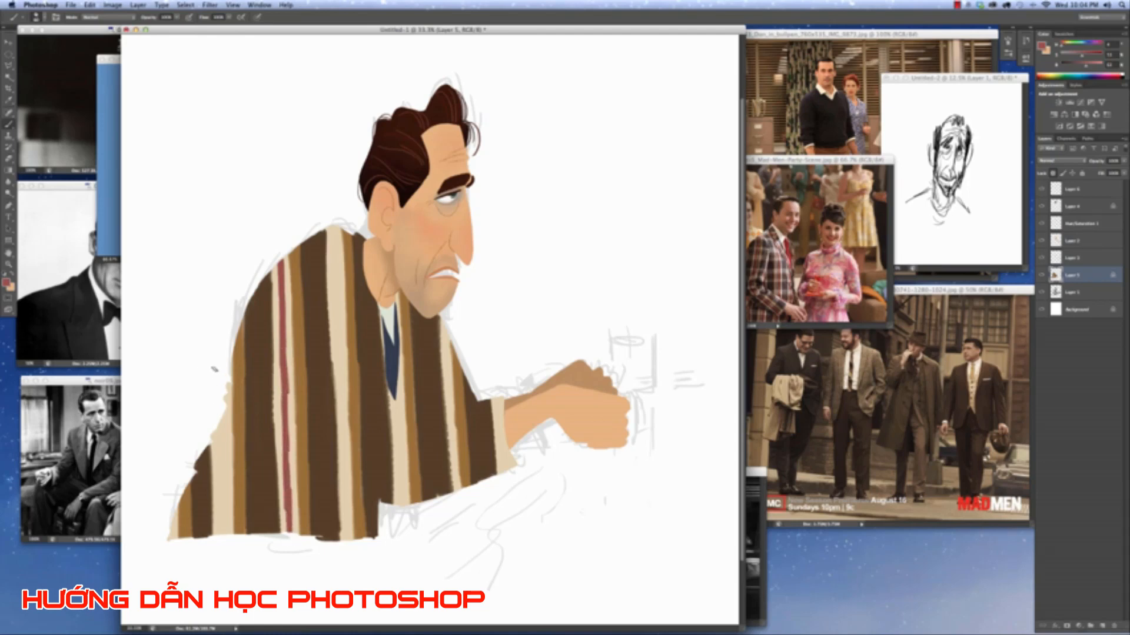
left_click_drag(219, 412, 224, 537)
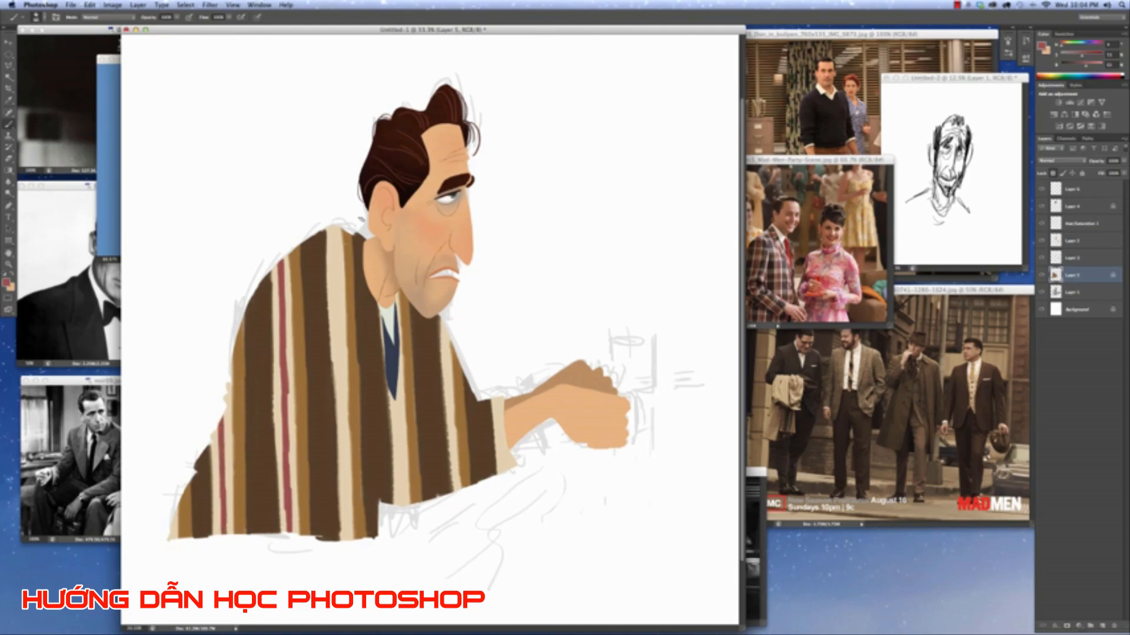
Paint matching narrow red stripes down the remaining beige gaps behind the collar, beside the tie, on the chest and at the cuff.
left_click_drag(333, 236, 338, 385)
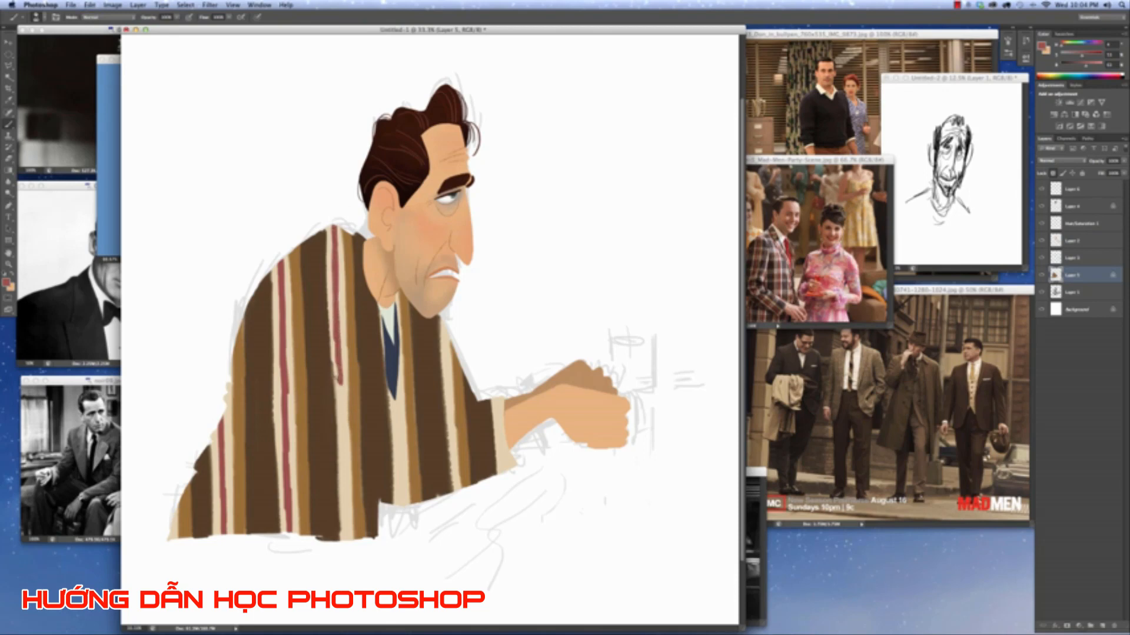
left_click_drag(340, 383, 344, 538)
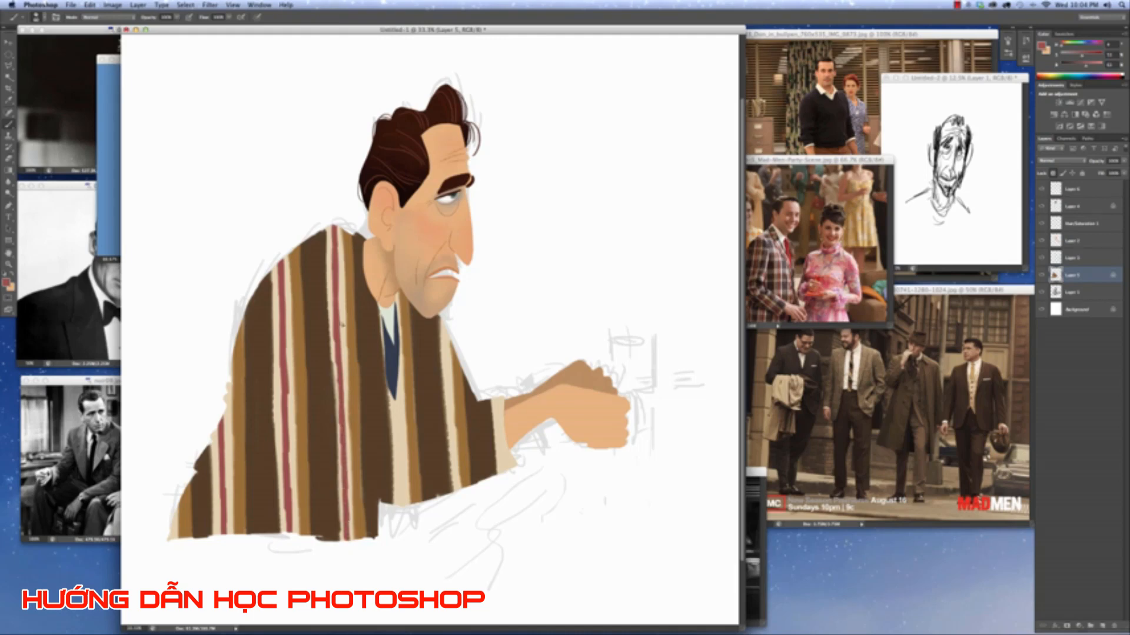
left_click_drag(397, 382, 401, 516)
left_click_drag(402, 477, 403, 513)
left_click_drag(446, 321, 459, 496)
left_click_drag(496, 393, 500, 481)
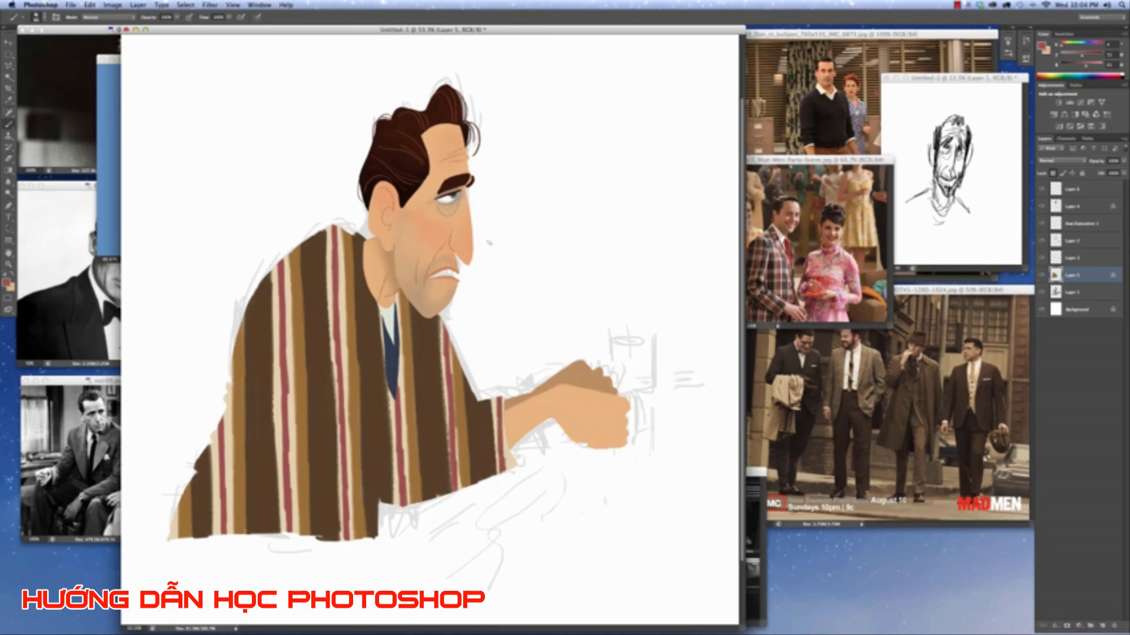
key("super+minus")
key("super+minus")
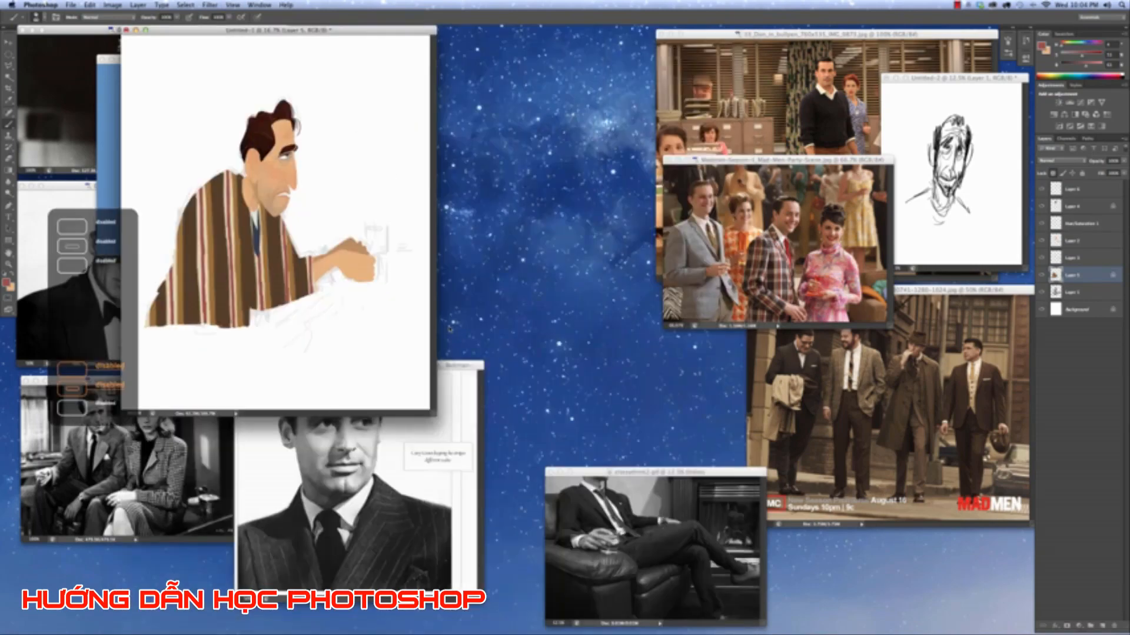
key("super+plus")
key("super+plus")
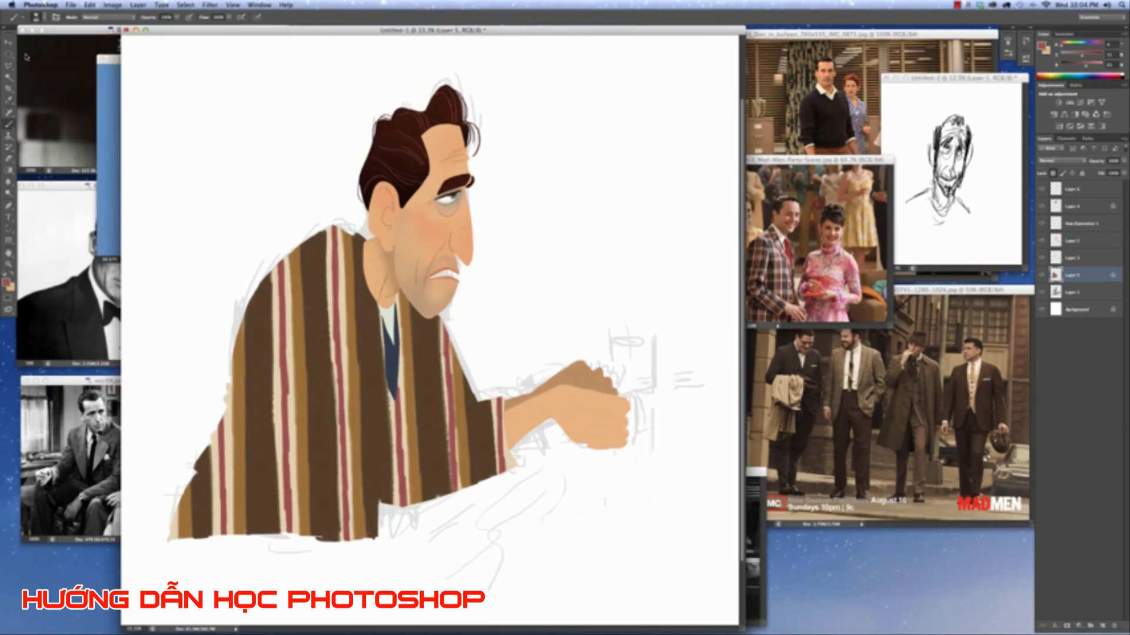
Try a horizontal band across the jacket's upper back with the brush in Overlay mode.
left_click(125, 16)
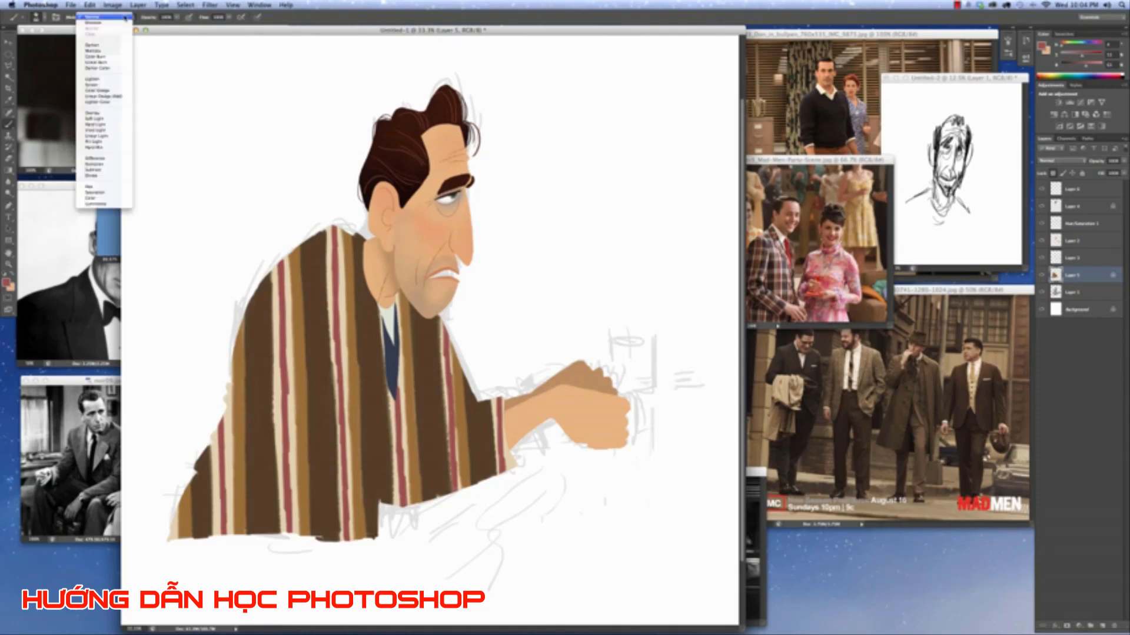
left_click(117, 113)
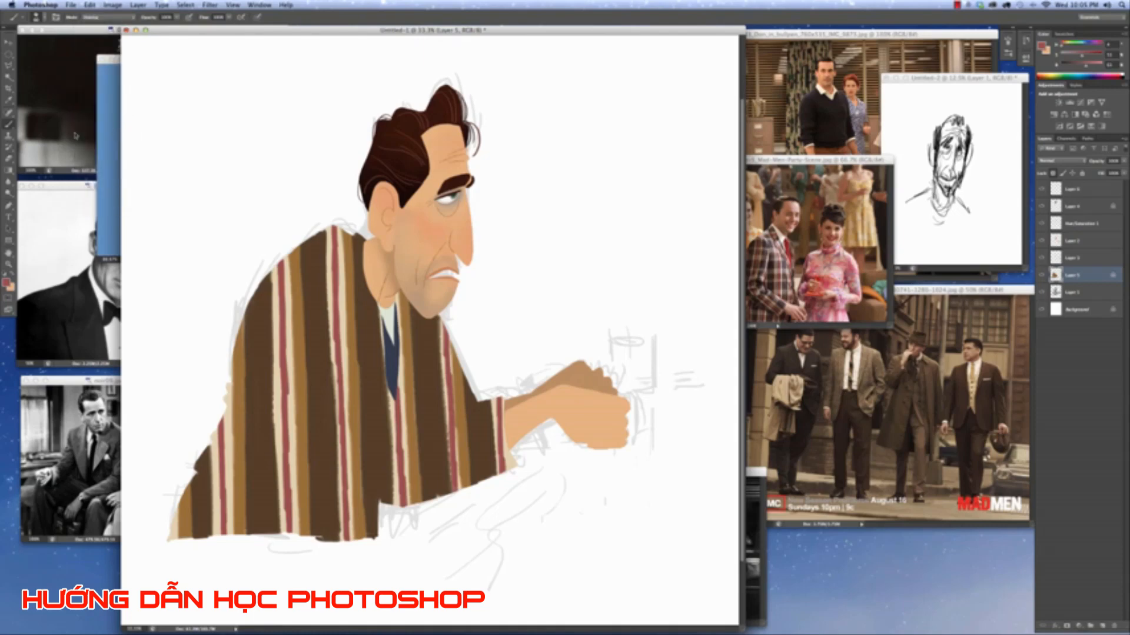
left_click_drag(341, 270, 328, 256)
left_click_drag(280, 256, 348, 244)
Set the brush mode to Soft Light and paint a pale beige horizontal band across the upper back.
left_click(131, 17)
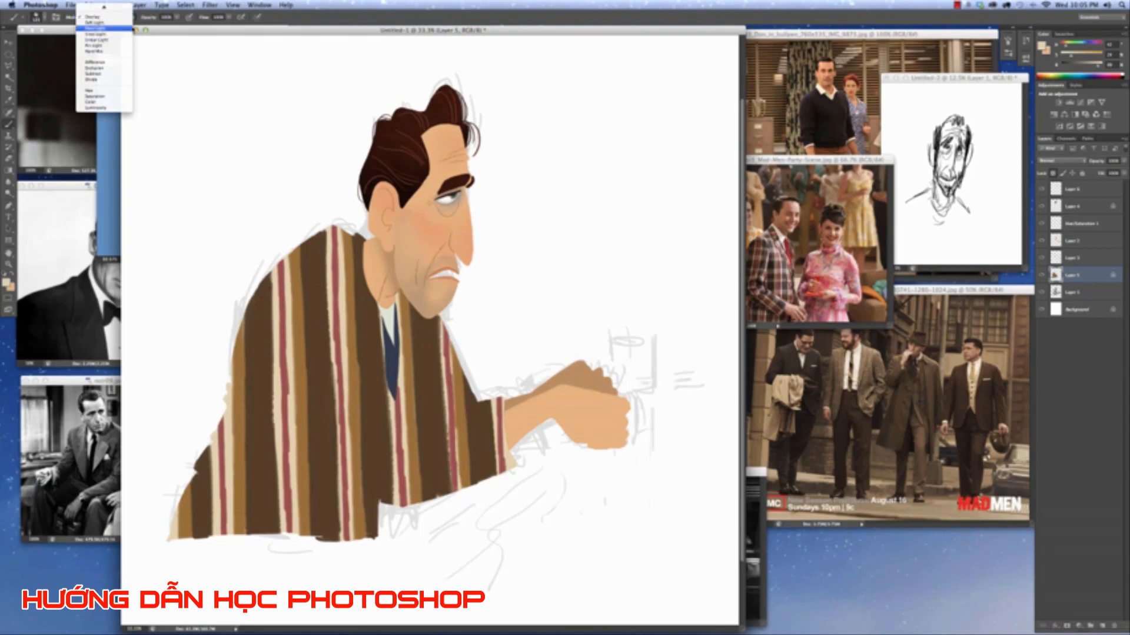
left_click(97, 22)
left_click_drag(256, 269, 371, 260)
key("ctrl+z")
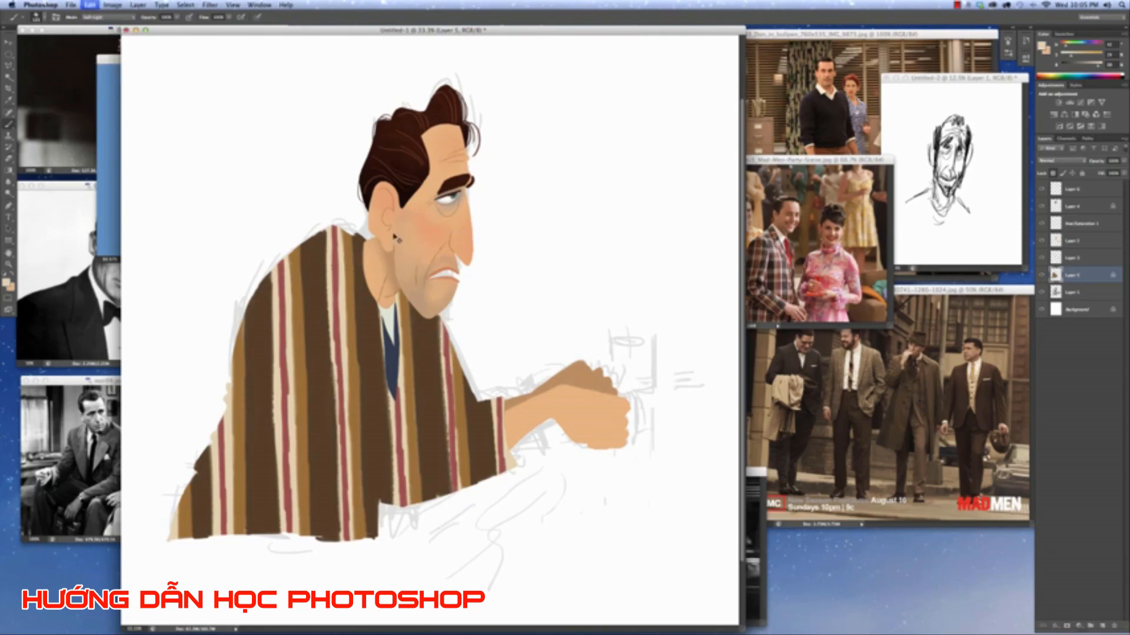
left_click_drag(299, 249, 384, 256)
key("super+z")
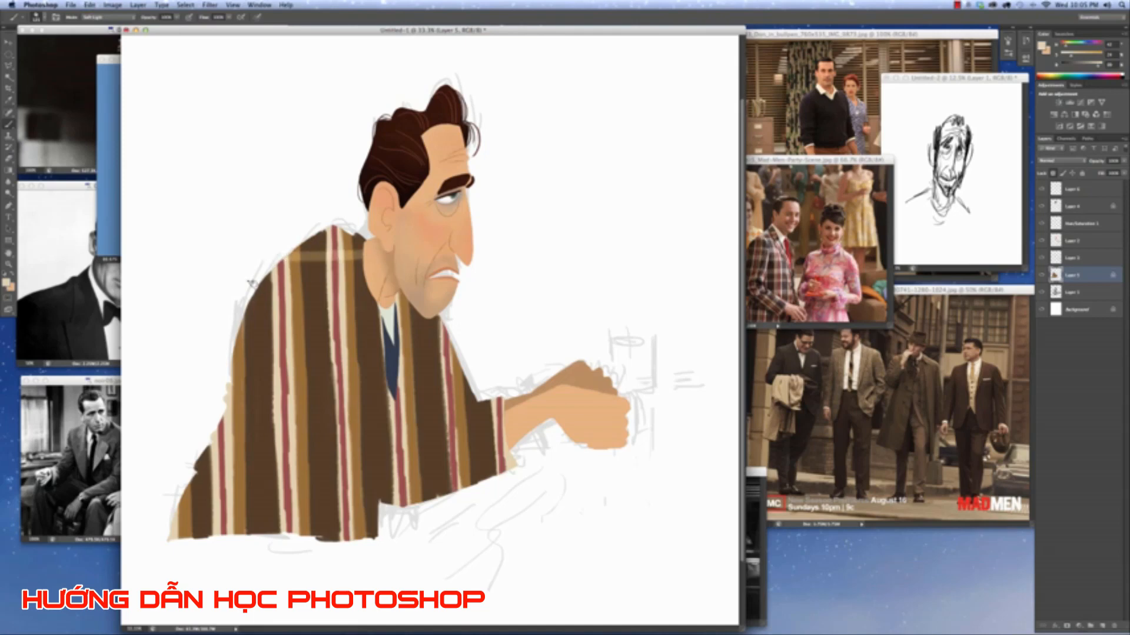
left_click_drag(253, 285, 387, 283)
key("super+z")
Paint more pale Soft Light bands across the jacket at regular intervals from the chest to the hem, forming a plaid.
left_click_drag(228, 305, 465, 299)
left_click_drag(209, 354, 494, 338)
left_click_drag(203, 402, 494, 389)
mouse_move(189, 439)
left_mouse_down()
mouse_move(466, 427)
mouse_move(500, 424)
left_mouse_up()
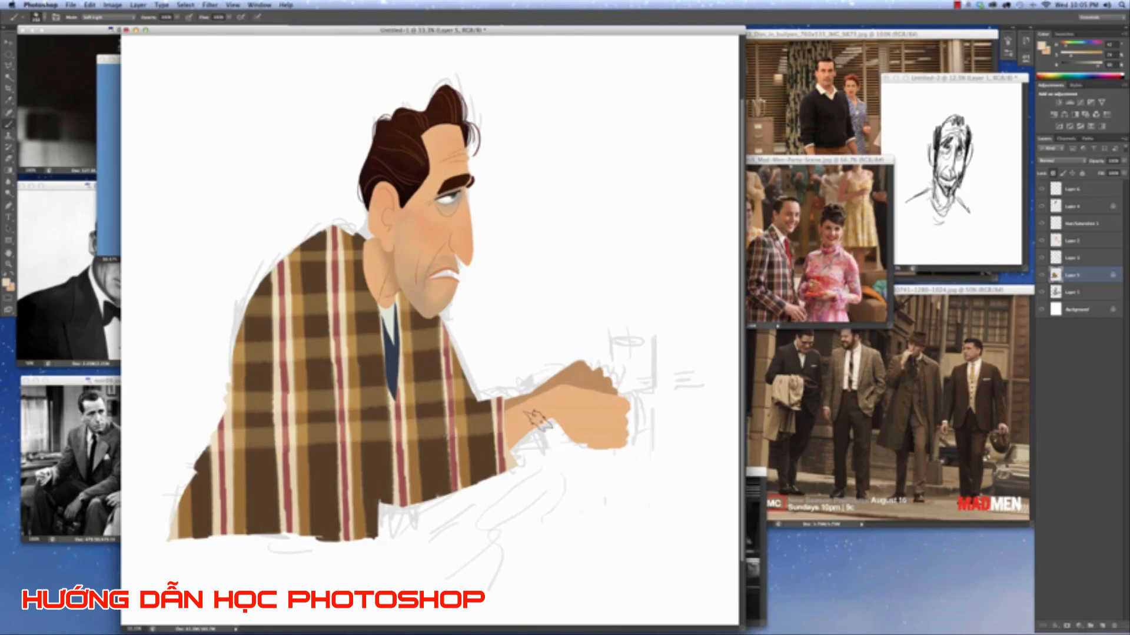
left_click_drag(171, 471, 488, 453)
mouse_move(162, 491)
left_mouse_down()
mouse_move(367, 485)
mouse_move(480, 462)
left_mouse_up()
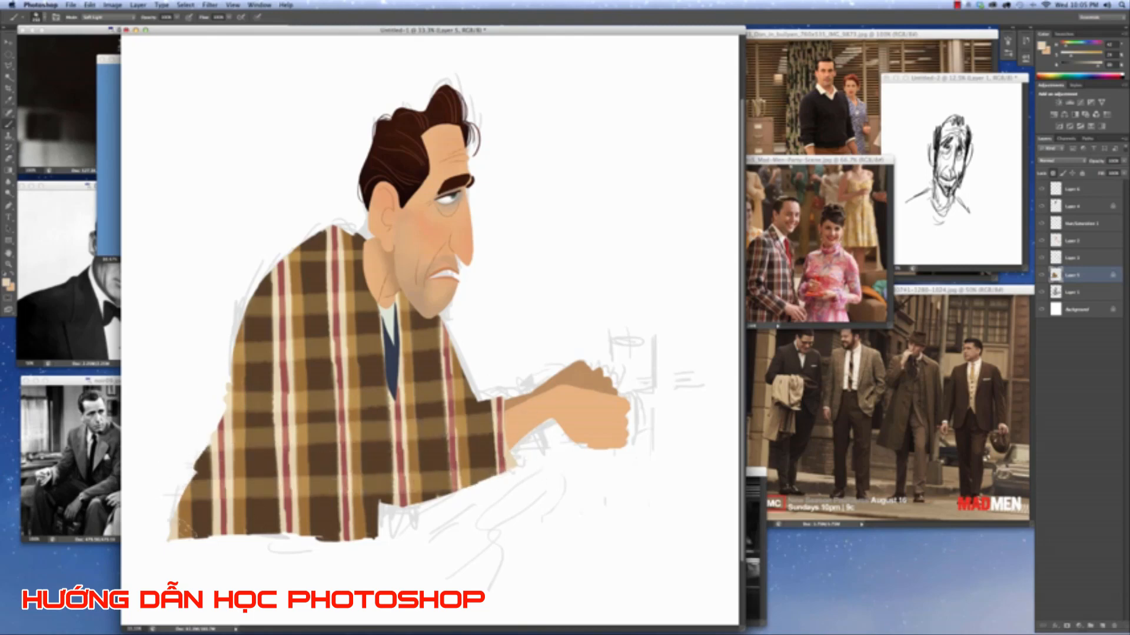
left_click_drag(159, 533, 476, 513)
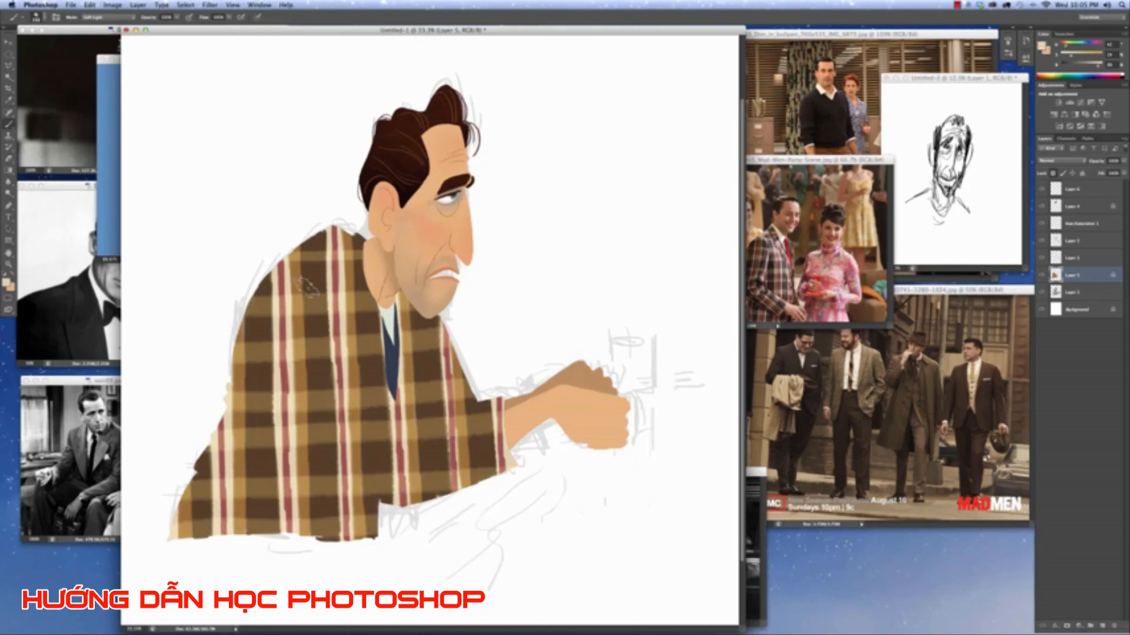
Sample a dark brown from the hair and paint thin Soft Light lines through the jacket's two uppermost dark rows.
key("super+minus")
key("super+plus")
key("super+plus")
key("super+plus")
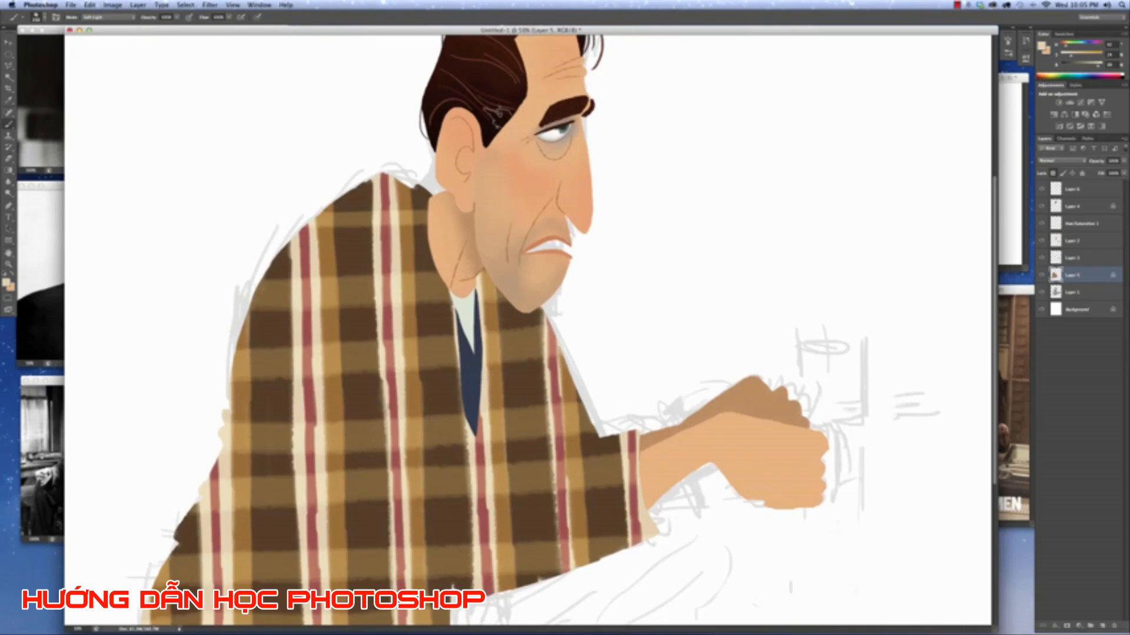
scroll(481, 79, "up", 3)
left_click(468, 123, "alt")
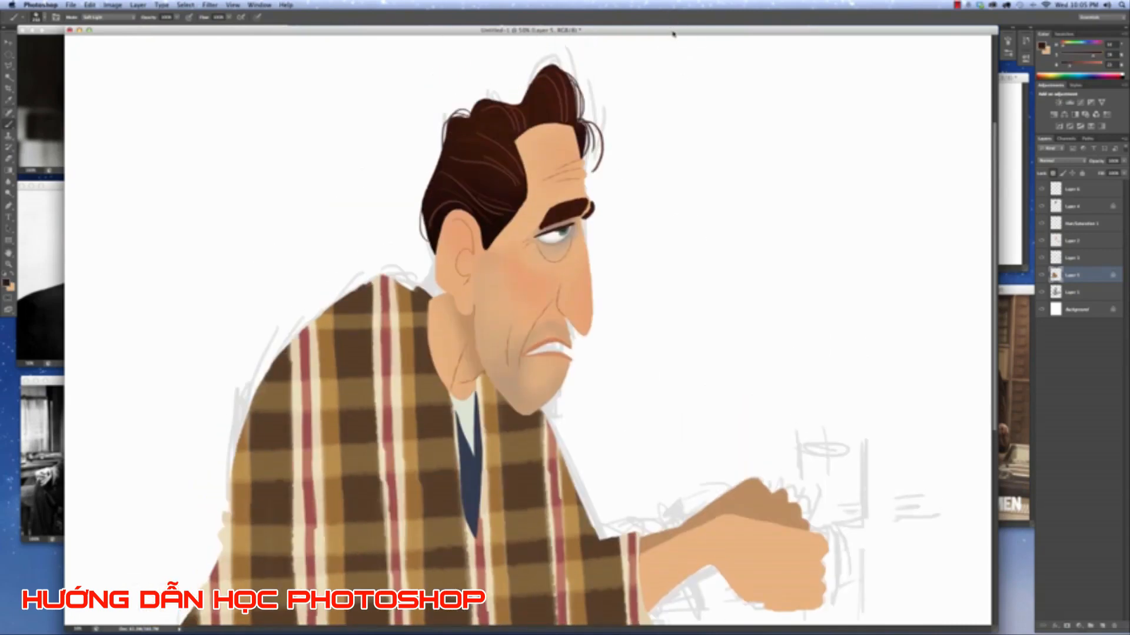
left_click_drag(673, 30, 444, 33)
left_click_drag(414, 307, 414, 254)
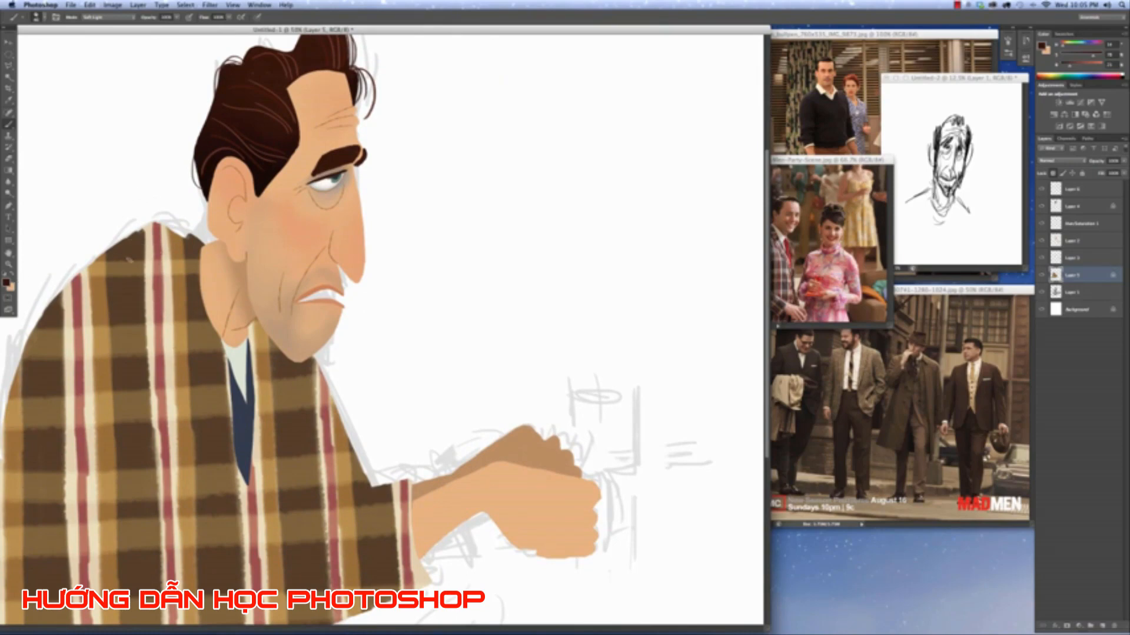
left_click(93, 271)
left_click_drag(134, 271, 207, 262)
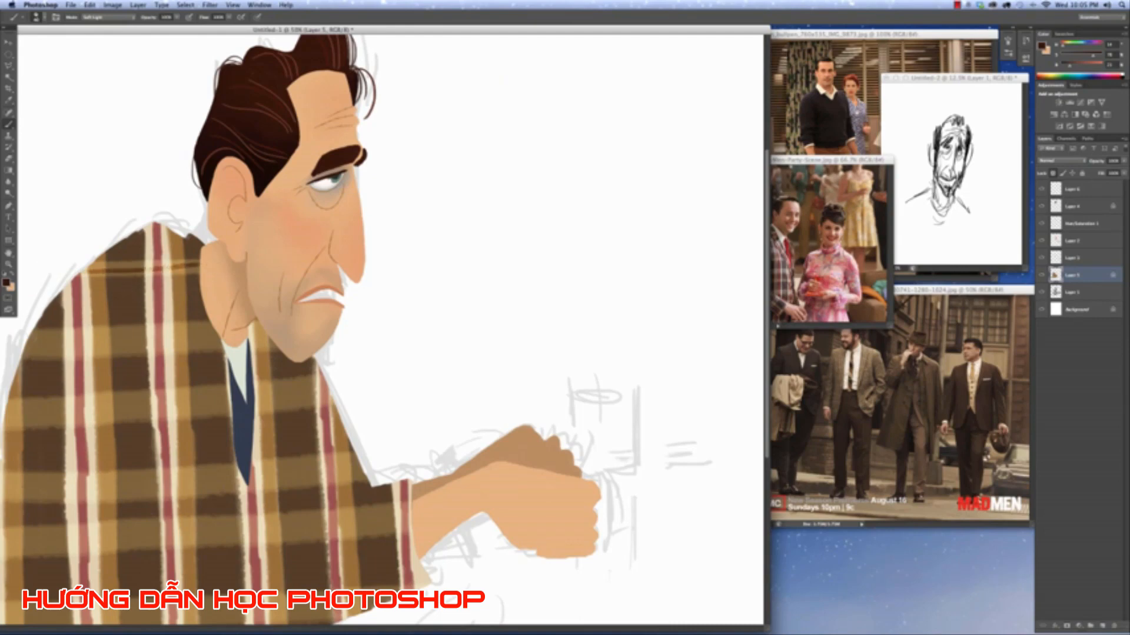
left_click_drag(13, 350, 250, 333)
Add two thin dark horizontal lines across the jacket, one at chest height and one at the tie's tip.
scroll(268, 249, "down", 3)
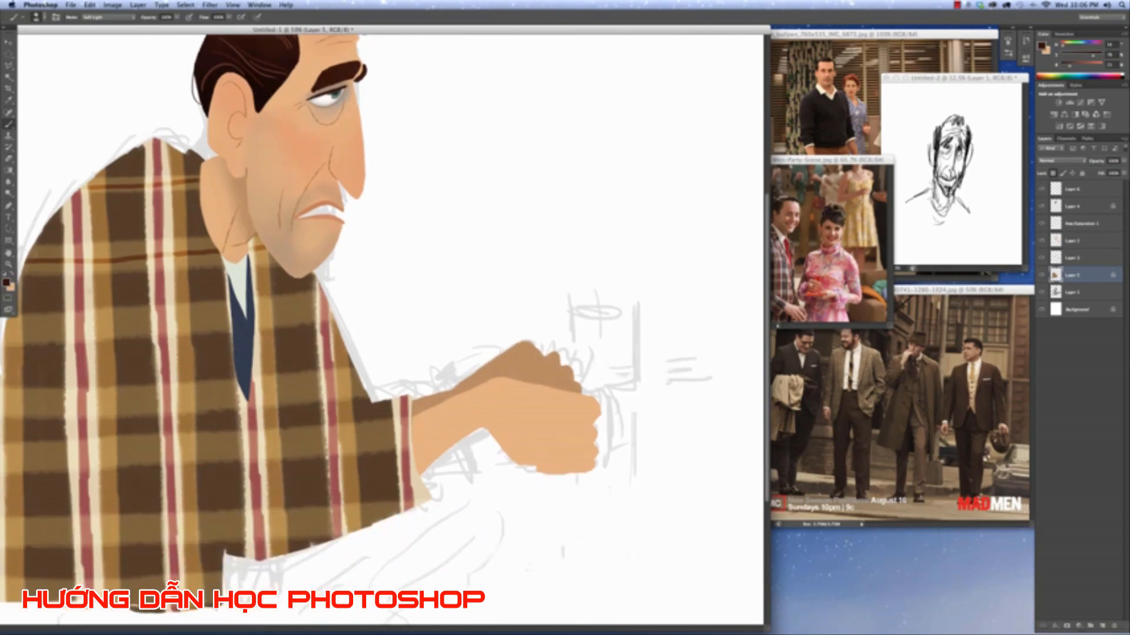
left_click_drag(195, 250, 195, 253)
left_click_drag(236, 31, 327, 31)
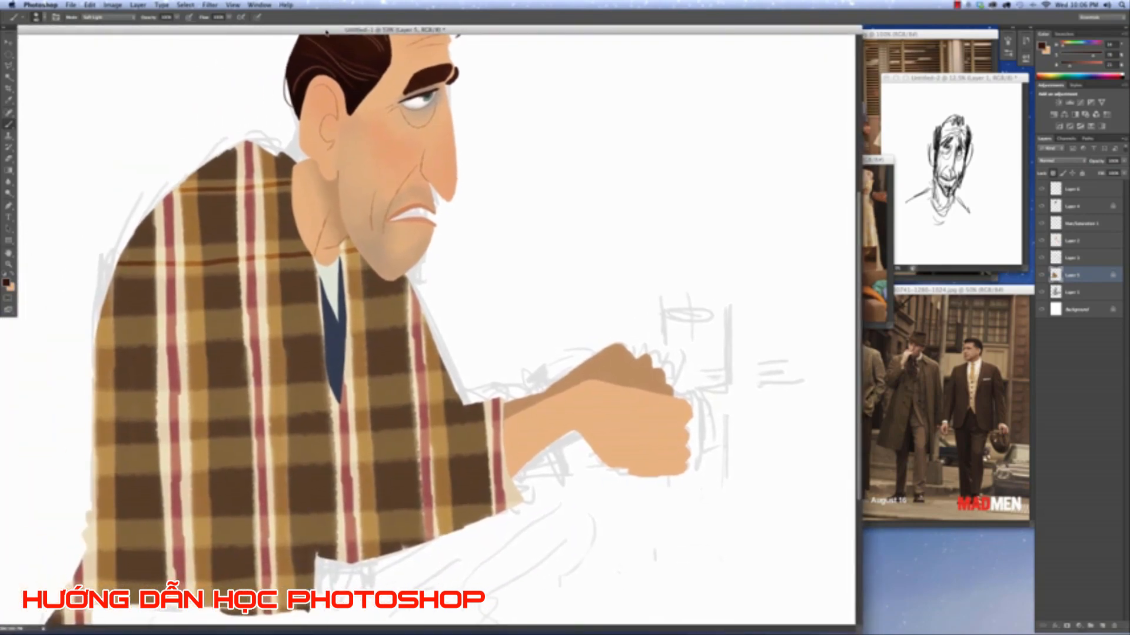
left_click_drag(83, 333, 414, 312)
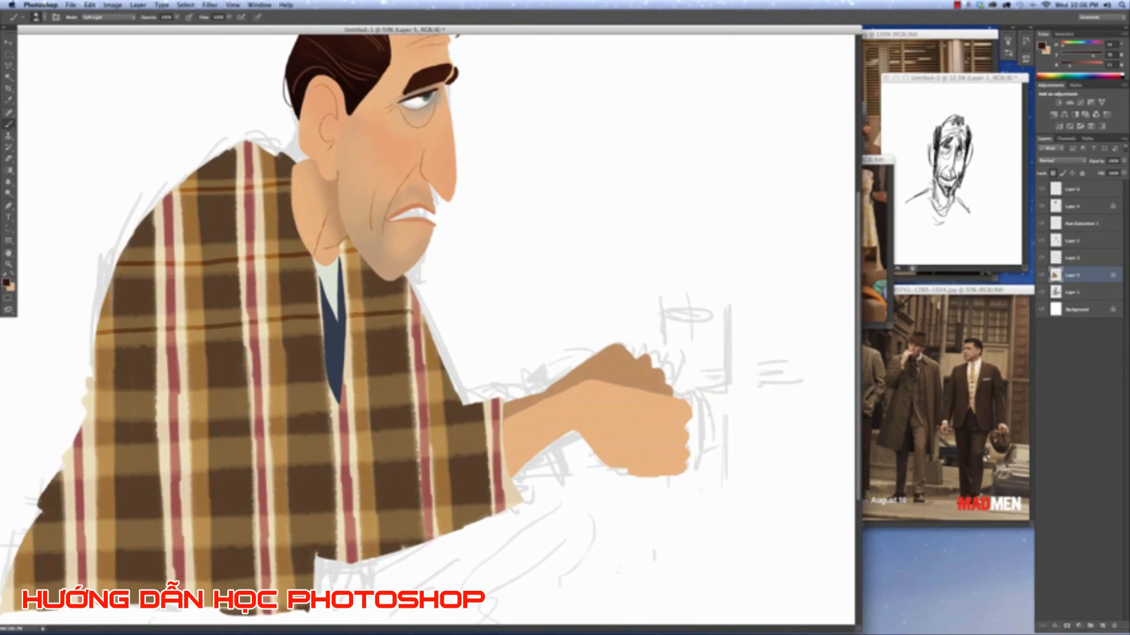
scroll(277, 357, "down", 3)
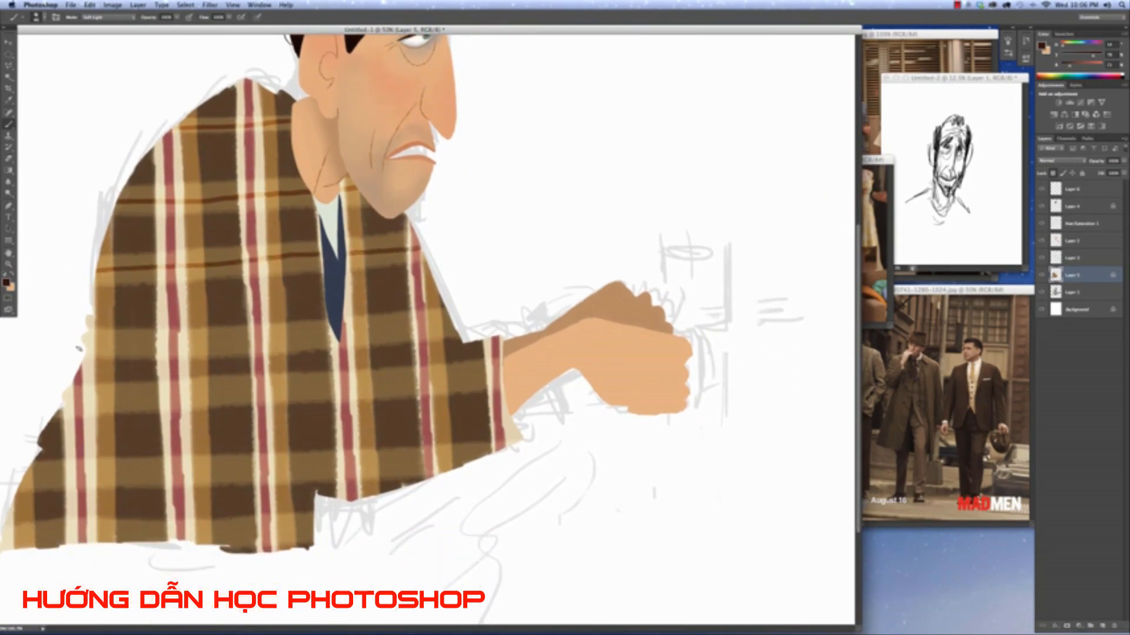
left_click_drag(79, 347, 466, 321)
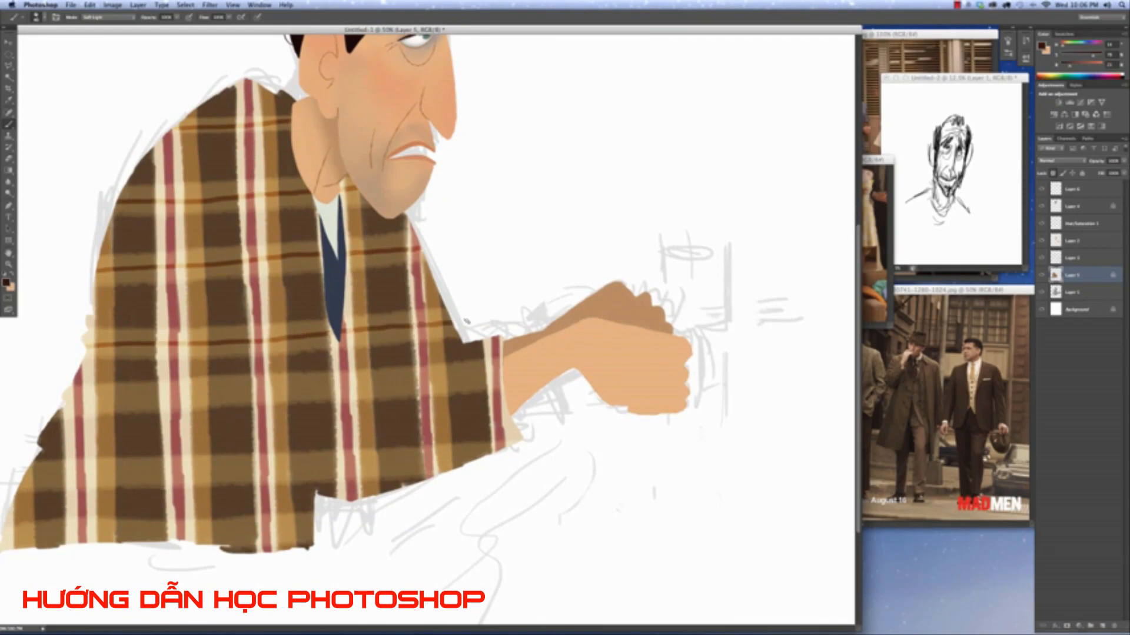
Paint three more thin dark horizontal lines across the jacket's lower part, the last one just above the hem.
scroll(467, 320, "down", 3)
left_click_drag(56, 346, 292, 329)
key("super+z")
left_click_drag(56, 348, 511, 310)
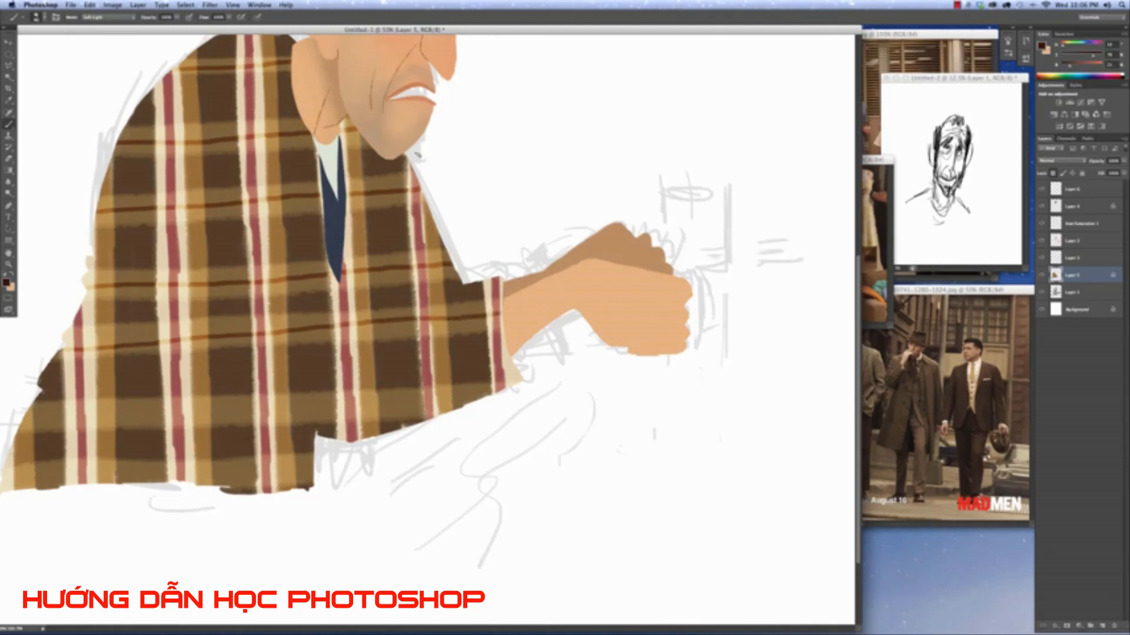
scroll(283, 220, "down", 3)
left_click_drag(17, 351, 450, 347)
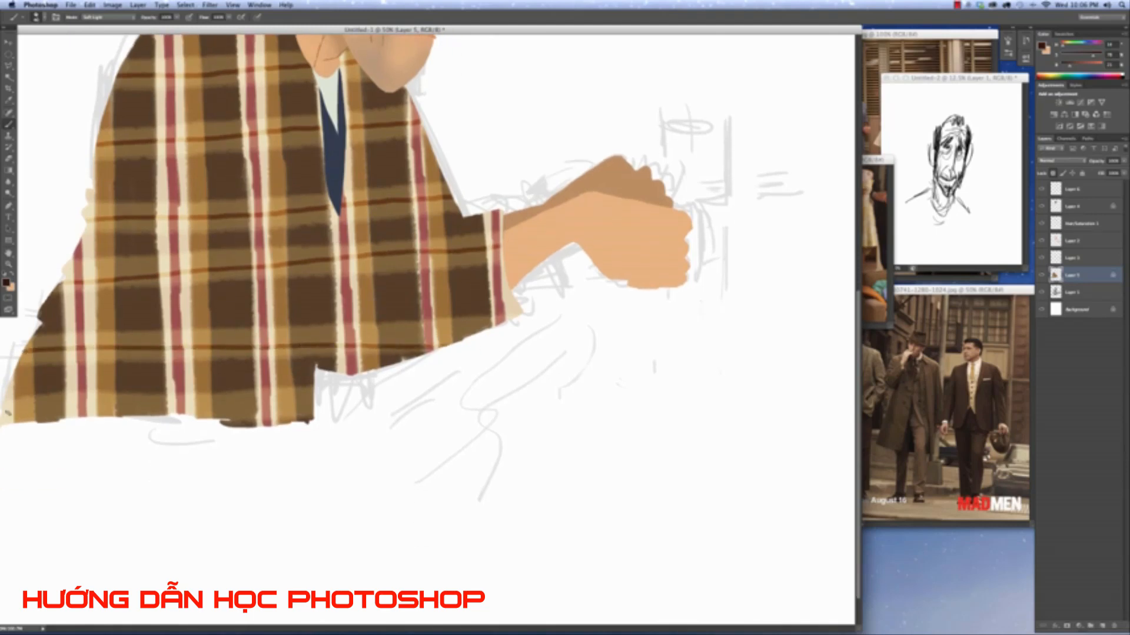
left_click_drag(7, 413, 314, 388)
scroll(134, 385, "down", 3)
left_click_drag(200, 27, 300, 38)
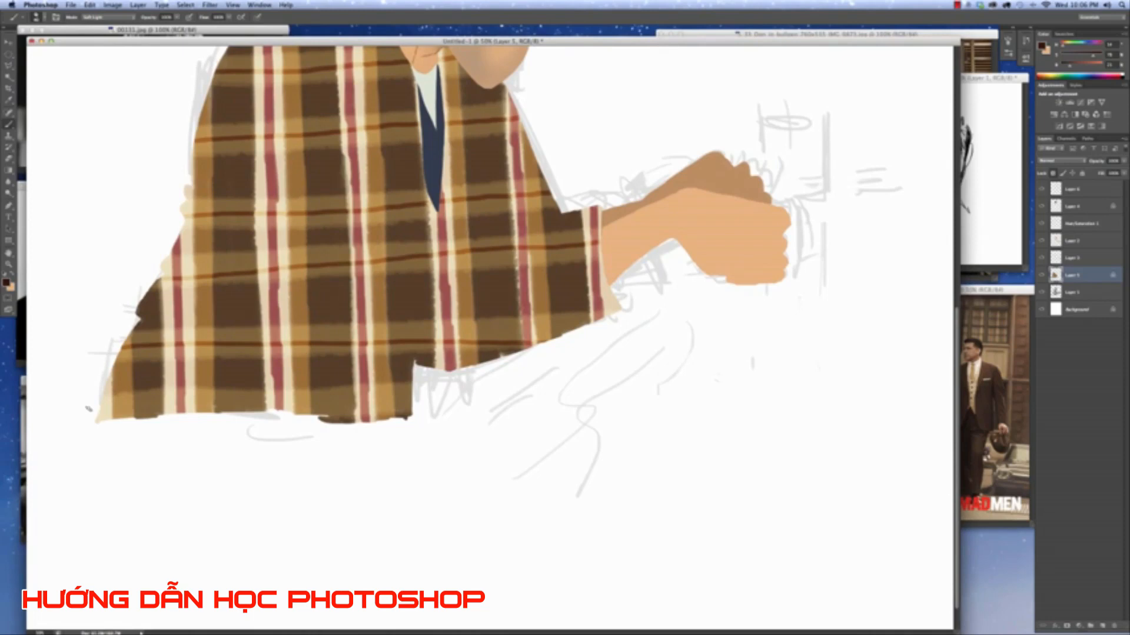
left_click_drag(88, 410, 449, 400)
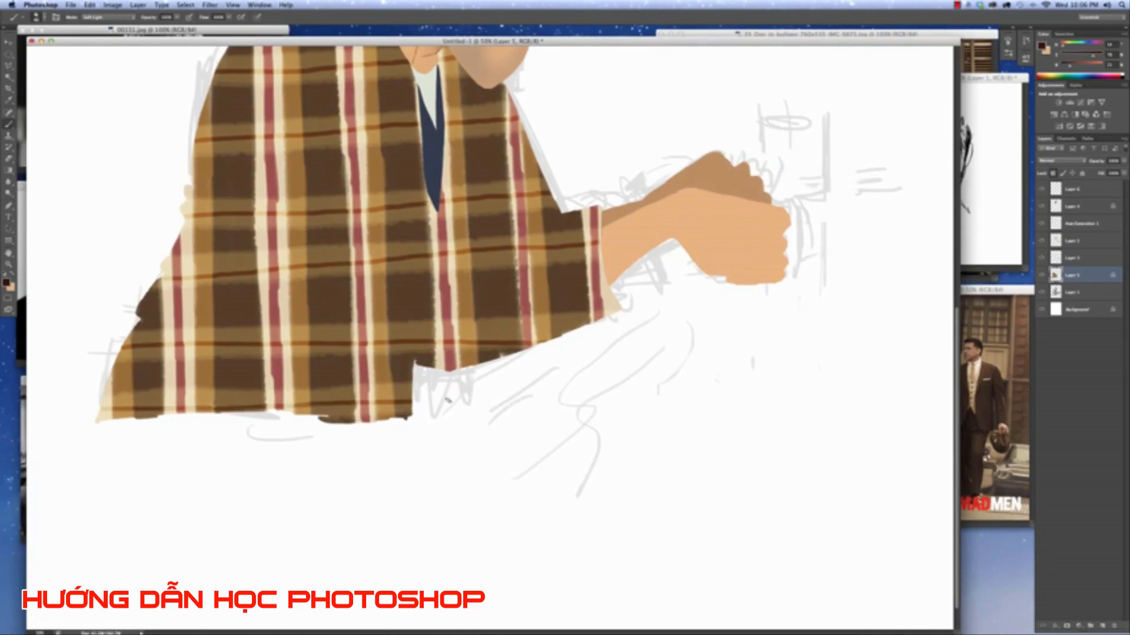
View the whole figure and toggle the jacket and top layers' visibility to compare the plaid with the sketch beneath.
key("super+minus")
key("super+minus")
key("super+minus")
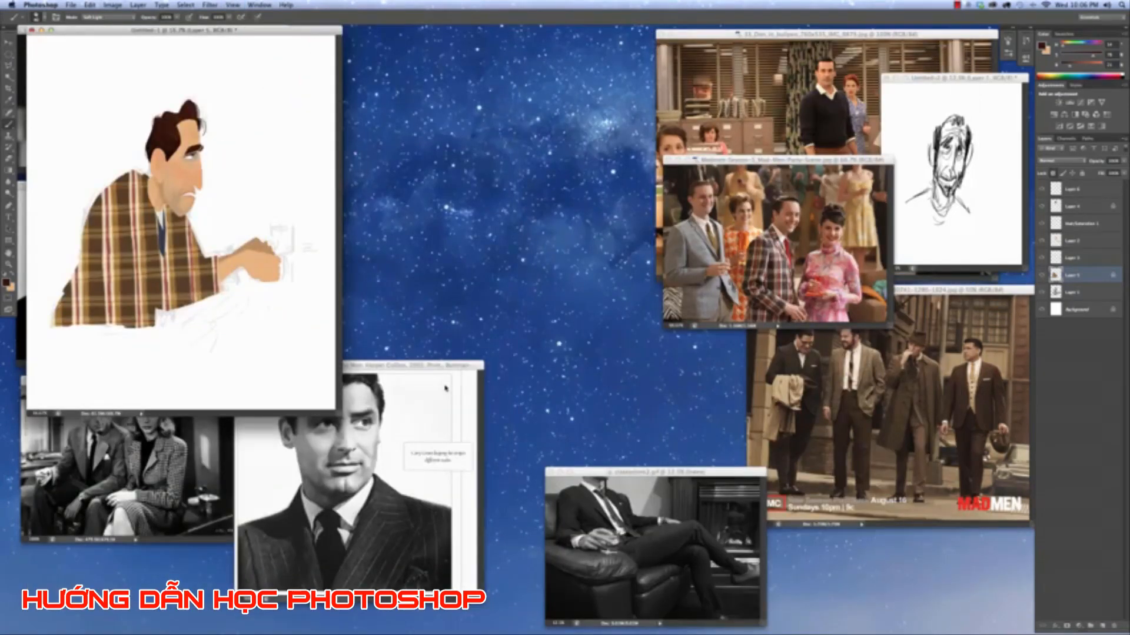
left_click_drag(238, 31, 390, 41)
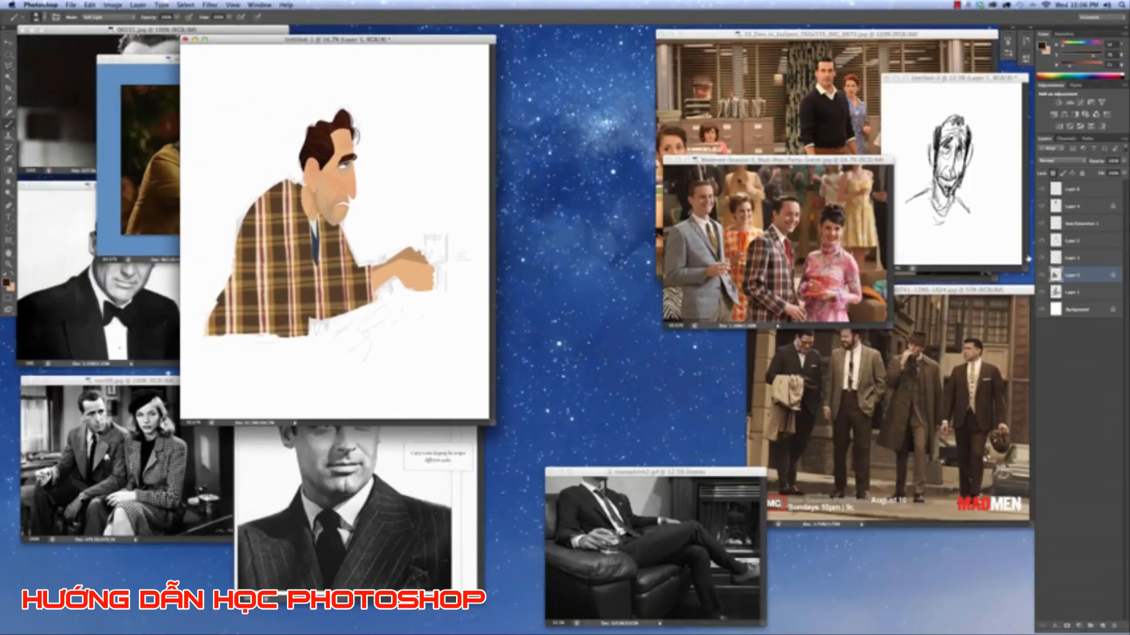
left_click(1042, 276)
left_click(1043, 276)
left_click(1042, 275)
left_click(1042, 274)
left_click(1042, 275)
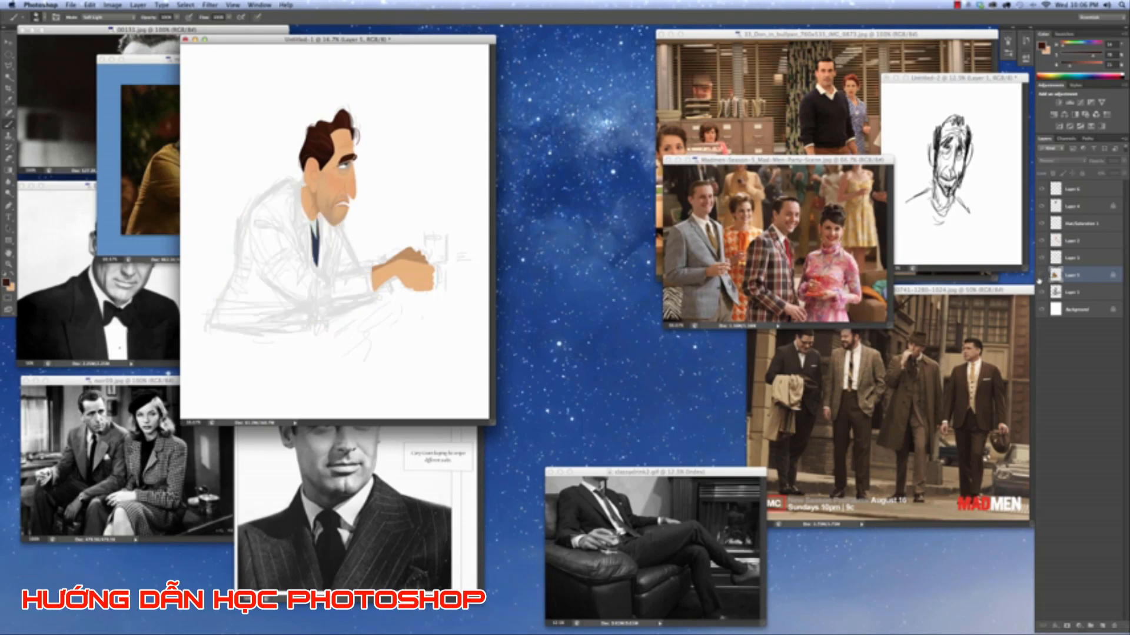
left_click(1040, 276)
left_click(1041, 276)
left_click(1043, 189)
left_click(1072, 191)
left_click(1040, 190)
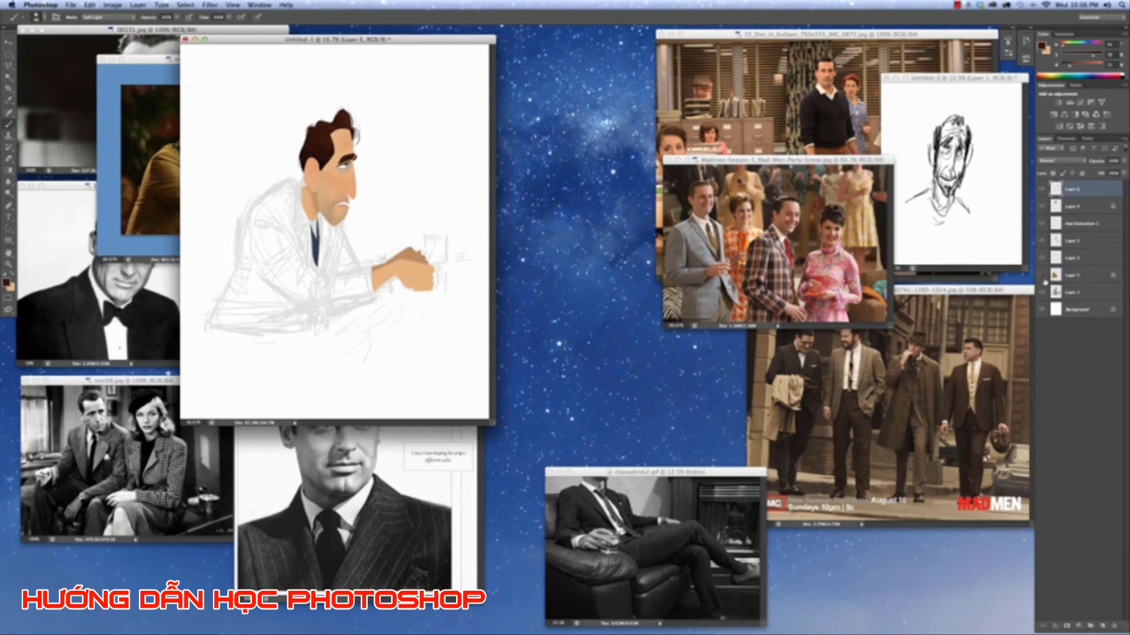
left_click(1042, 276)
left_click(1077, 274)
left_click(1042, 275)
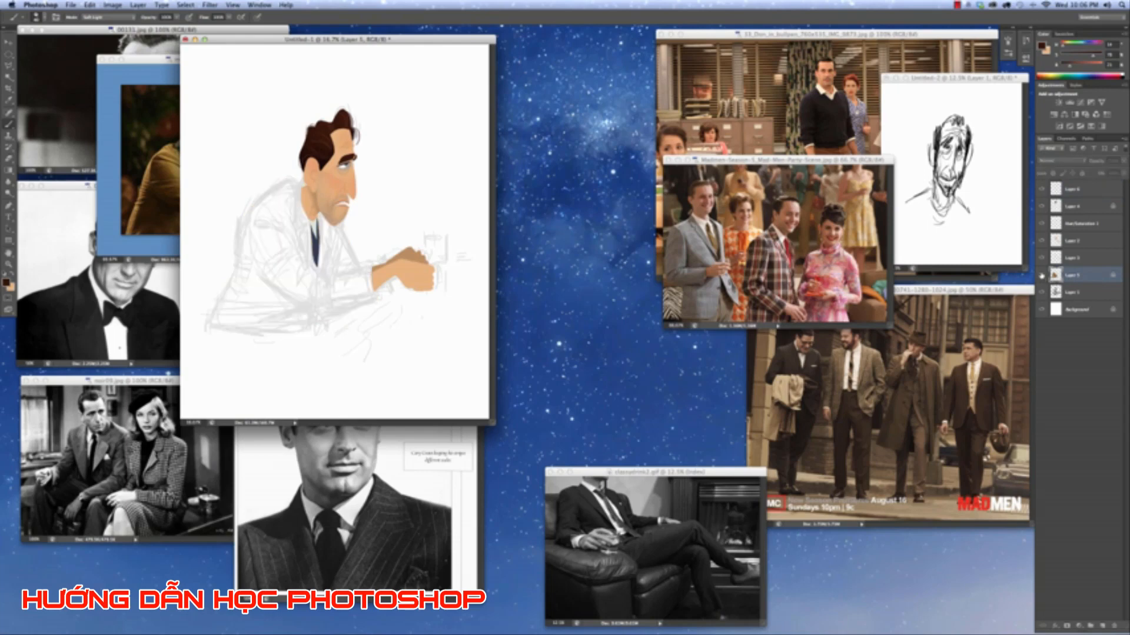
left_click(1042, 276)
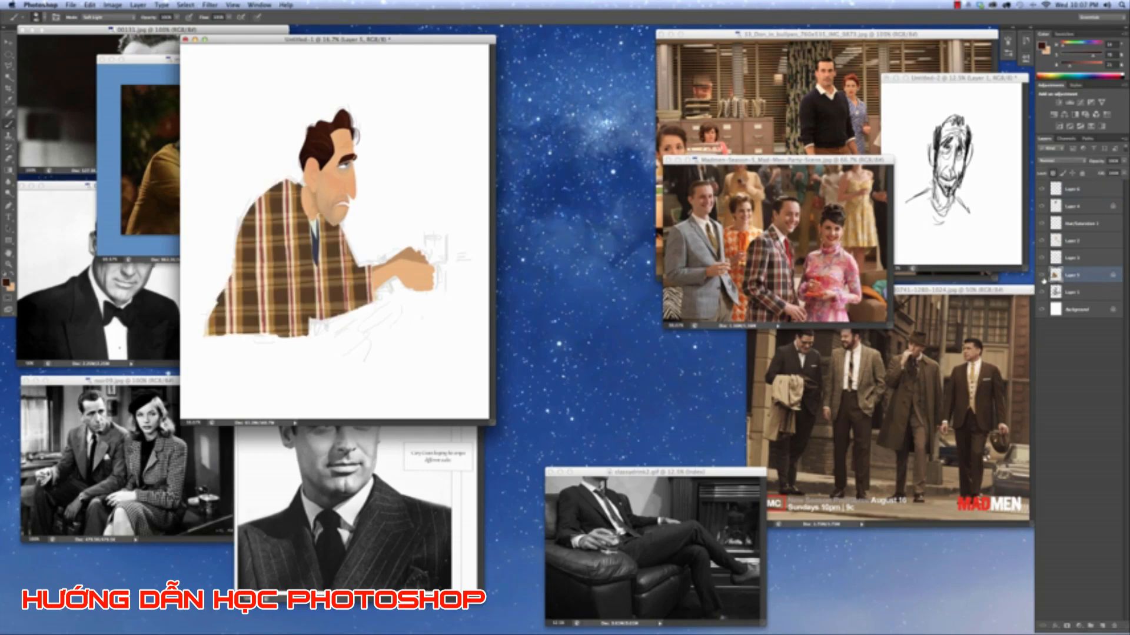
Add a Hue/Saturation adjustment clipped to the plaid jacket layer, lower its lightness, then invert its mask to black and select the mask.
left_click(1079, 625)
left_click(1086, 548, "alt")
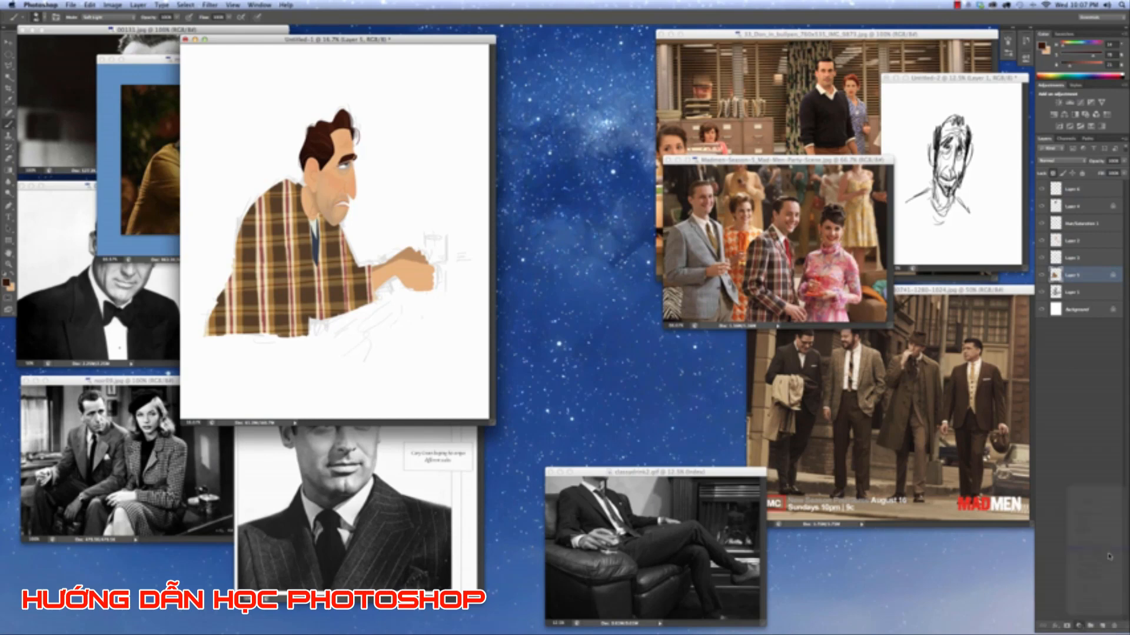
left_click(577, 287)
left_click(641, 274)
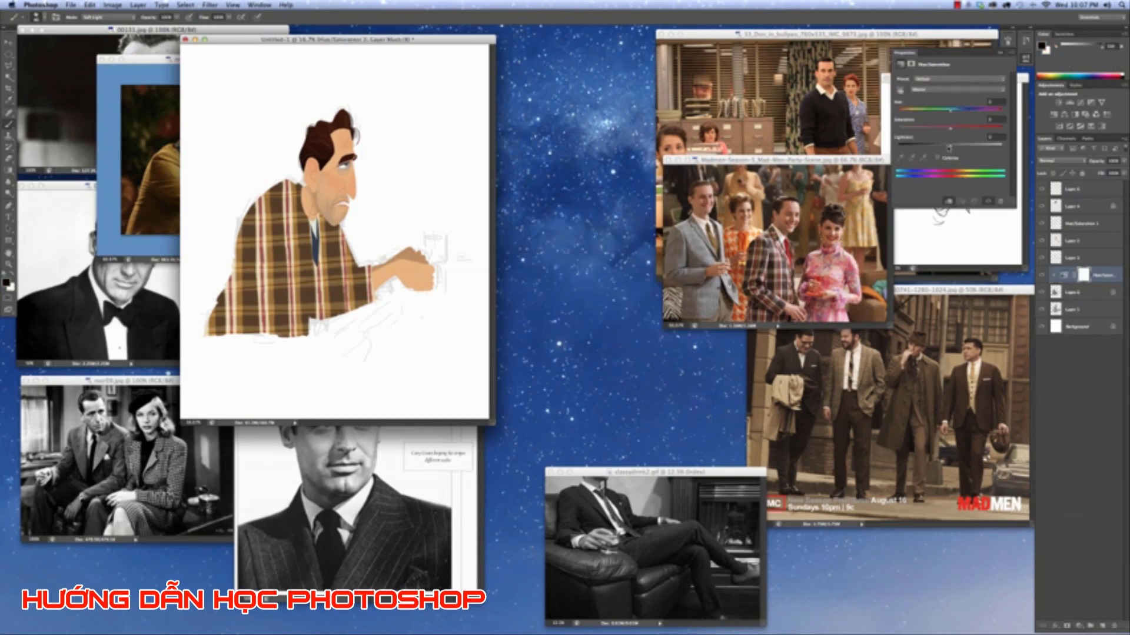
left_click_drag(948, 148, 930, 147)
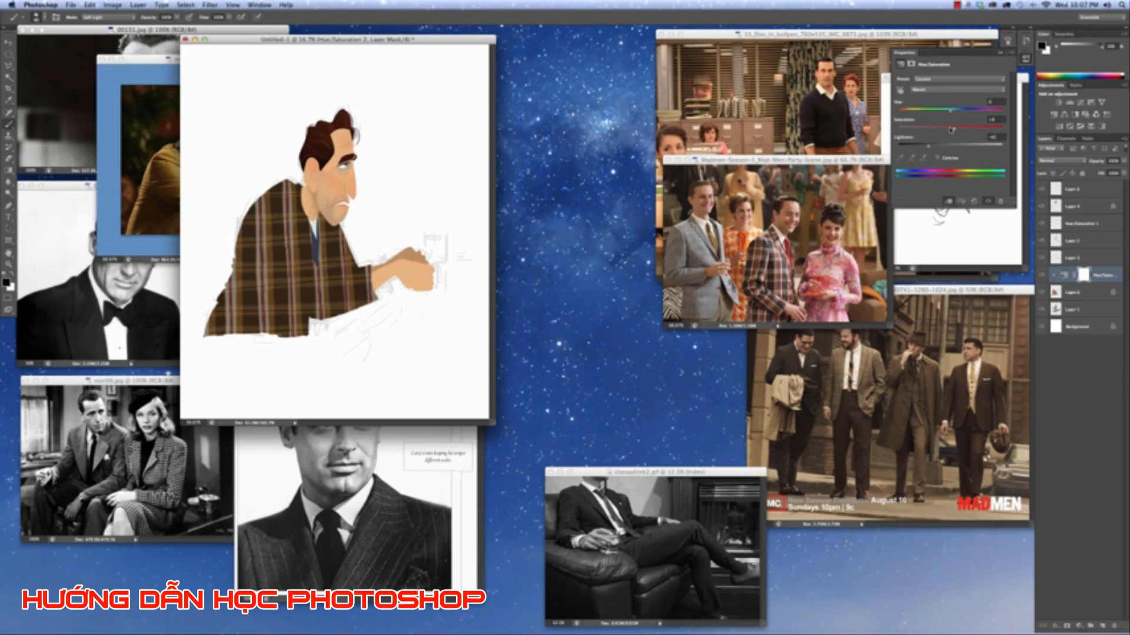
key("super+i")
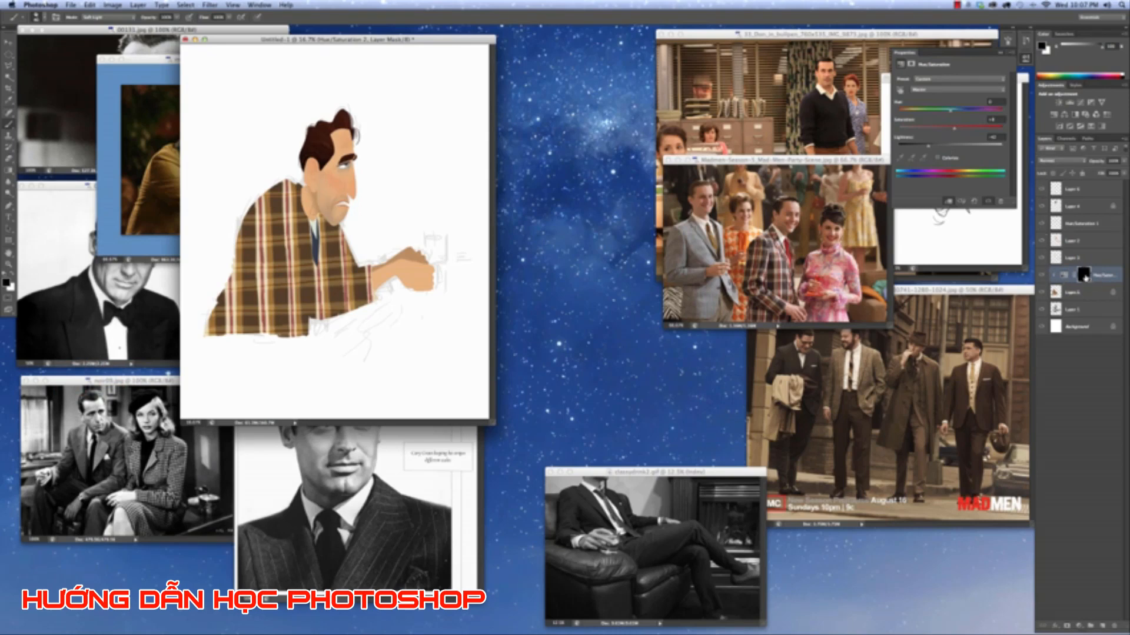
left_click(1085, 275)
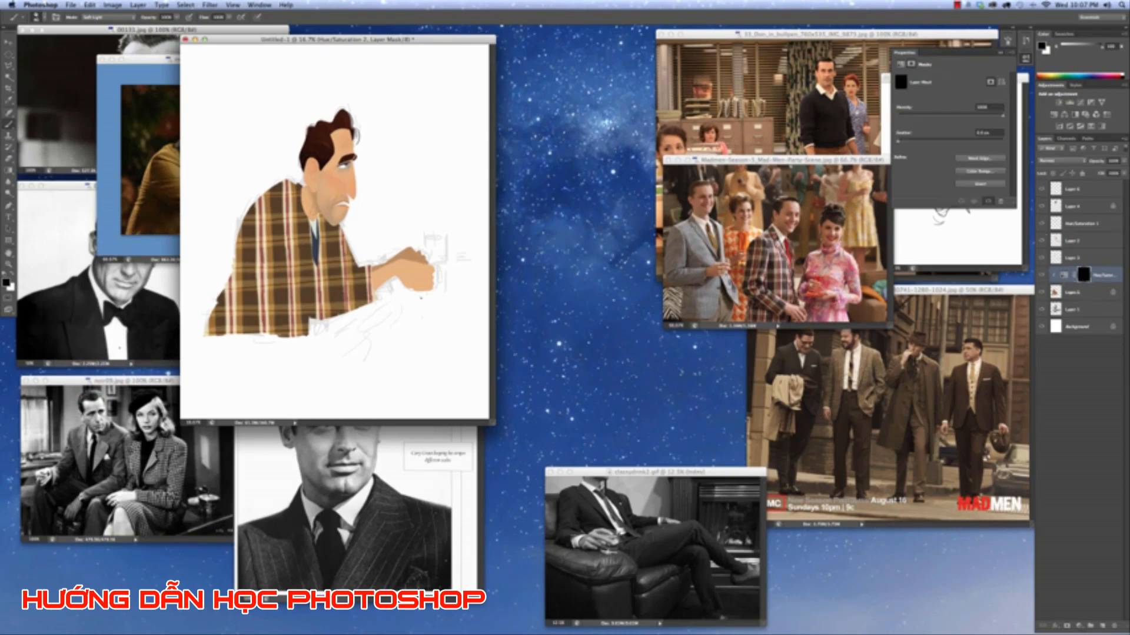
Set the brush to Normal mode and paint white in the mask for a diagonal sleeve line ending at the jacket's lower front corner.
key("x")
key("super+equal")
key("super+equal")
key("super+equal")
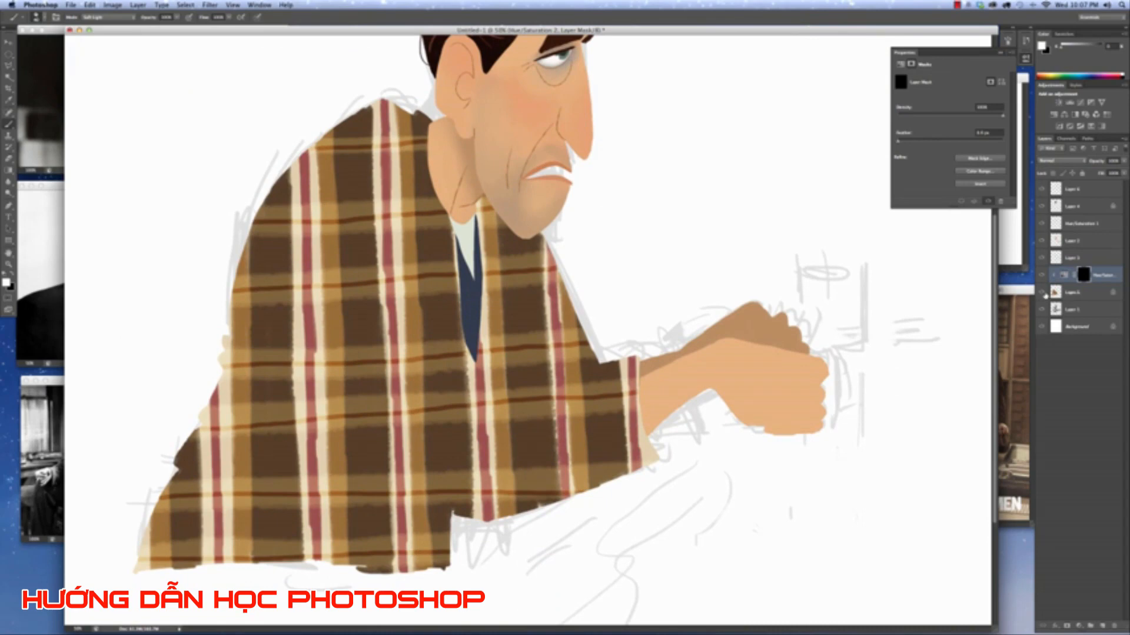
left_click(1042, 292)
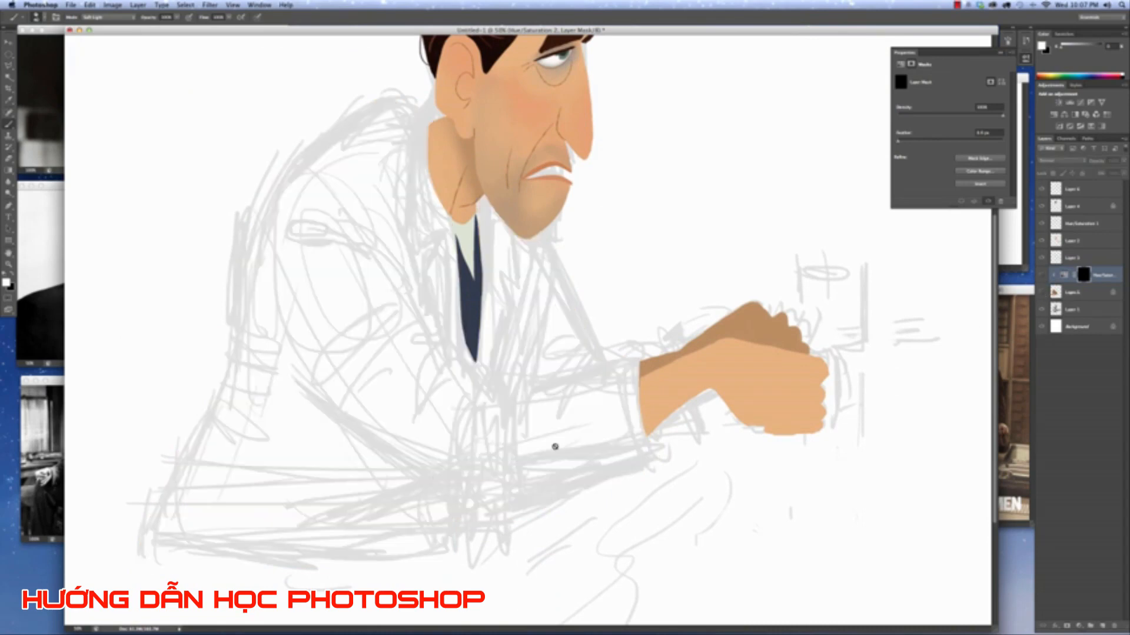
left_click(1042, 292)
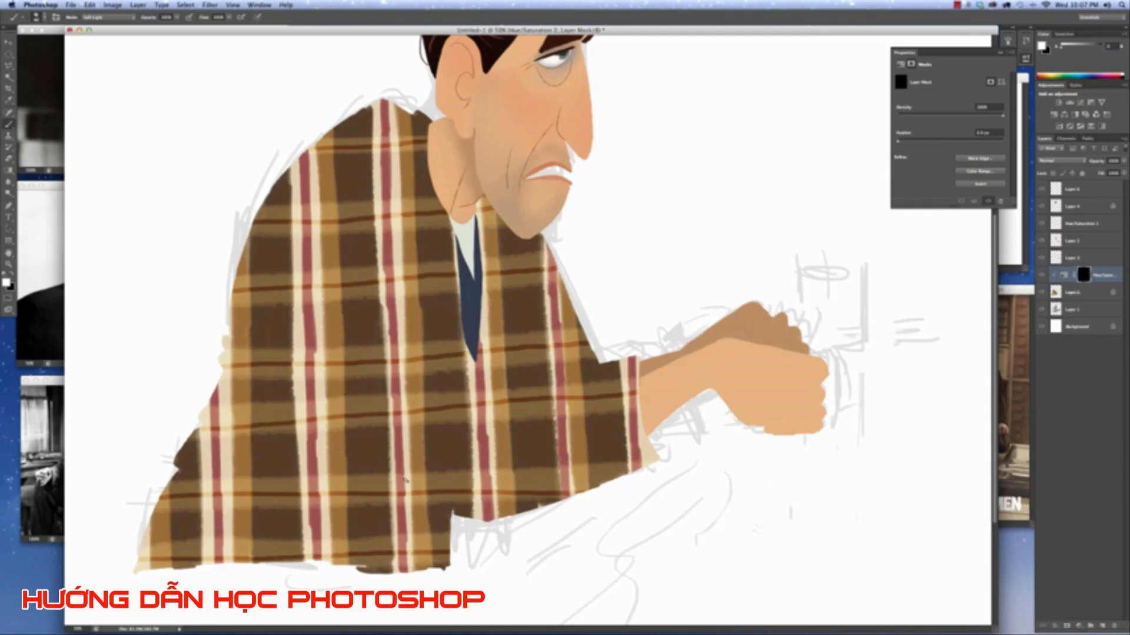
left_click(1000, 53)
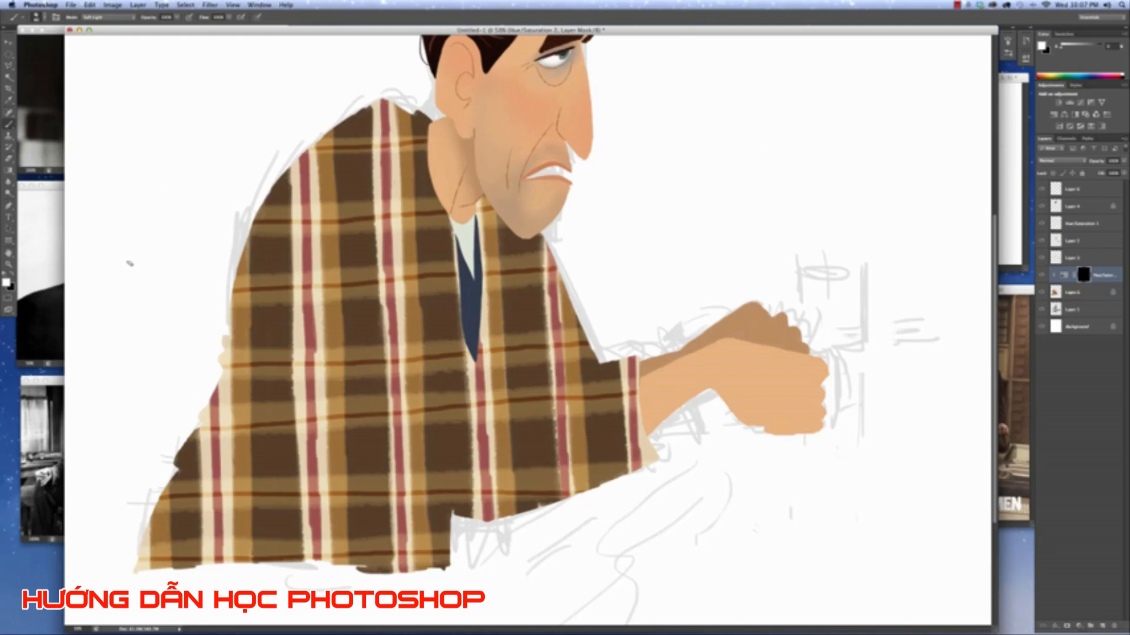
left_click(124, 20)
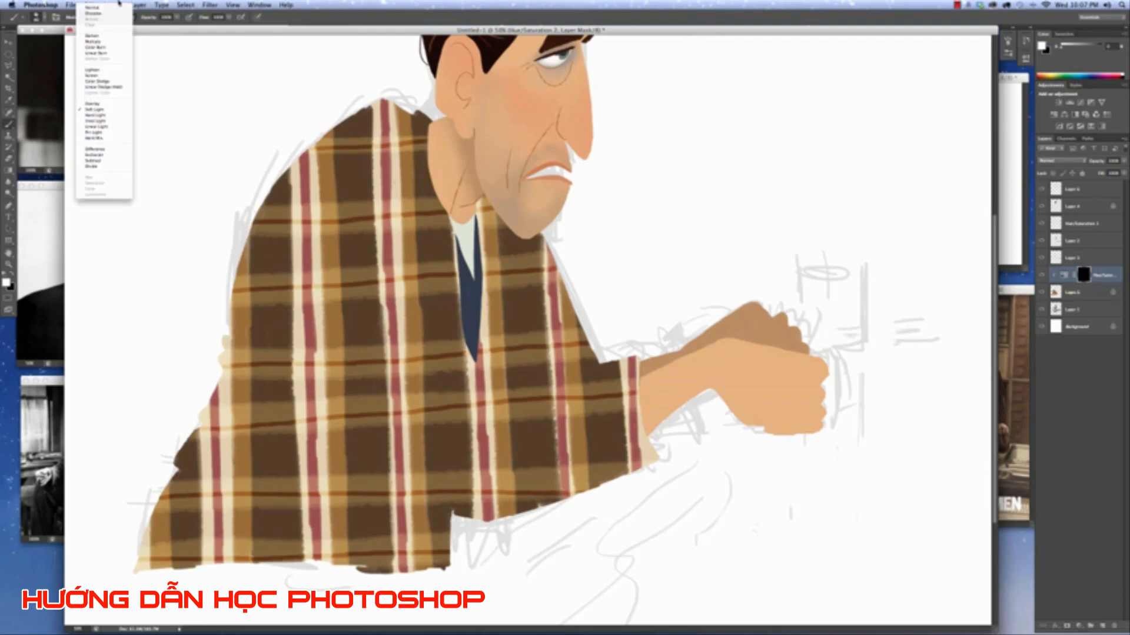
left_click(114, 8)
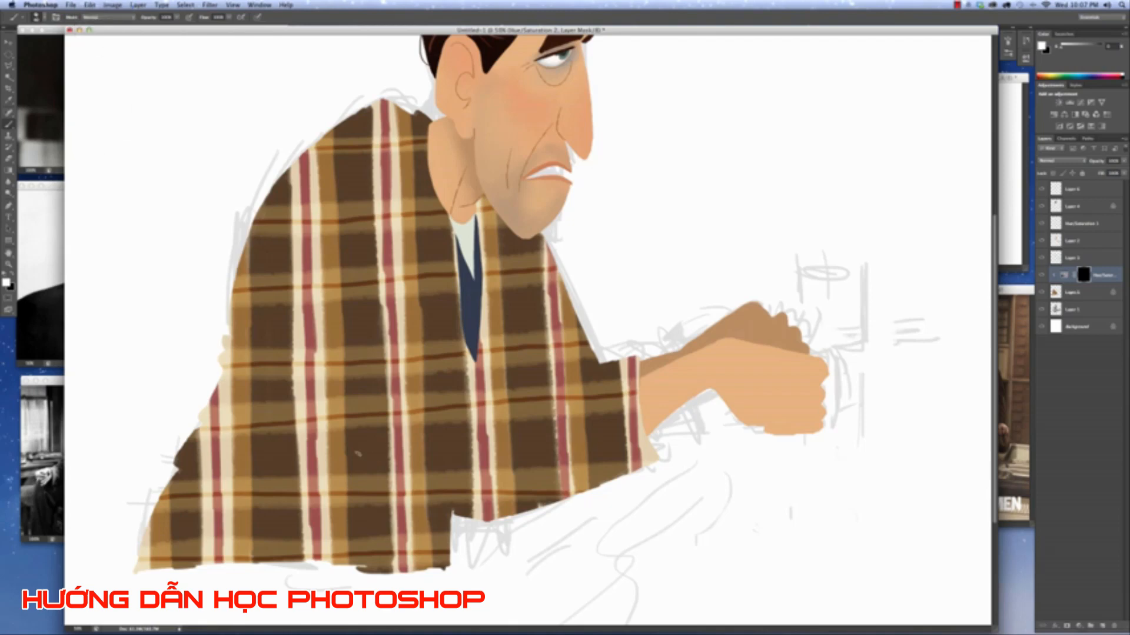
left_click_drag(315, 383, 449, 505)
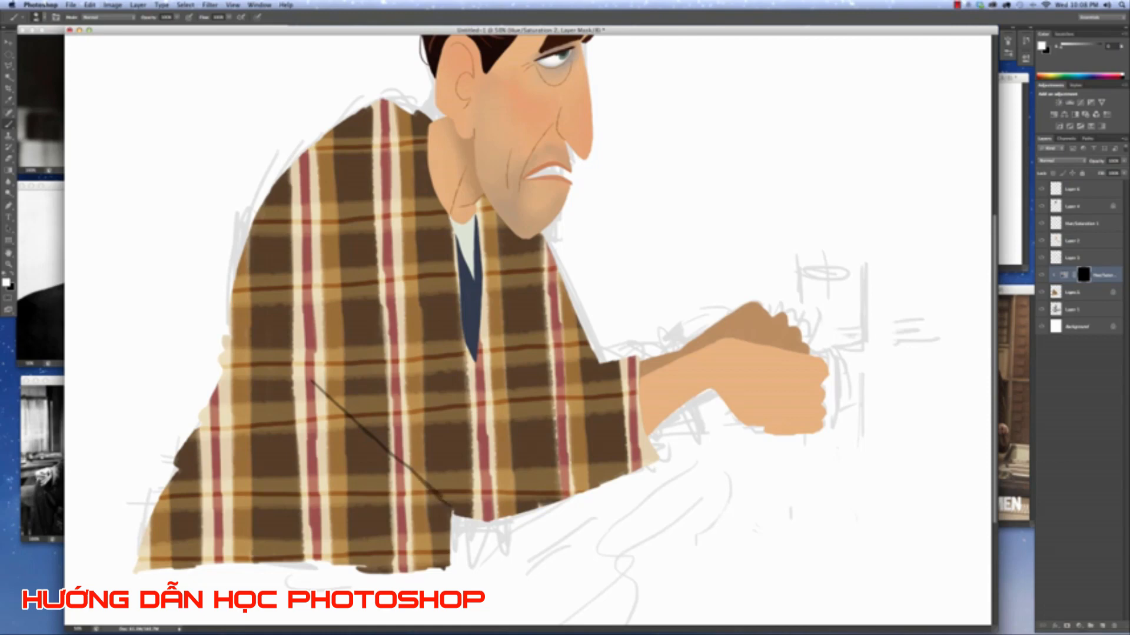
Compare with the sketch beneath and paint a curved dark fold across the upper sleeve near the shoulder in the mask.
left_click(1041, 275)
left_click(1041, 275)
left_click(1042, 291)
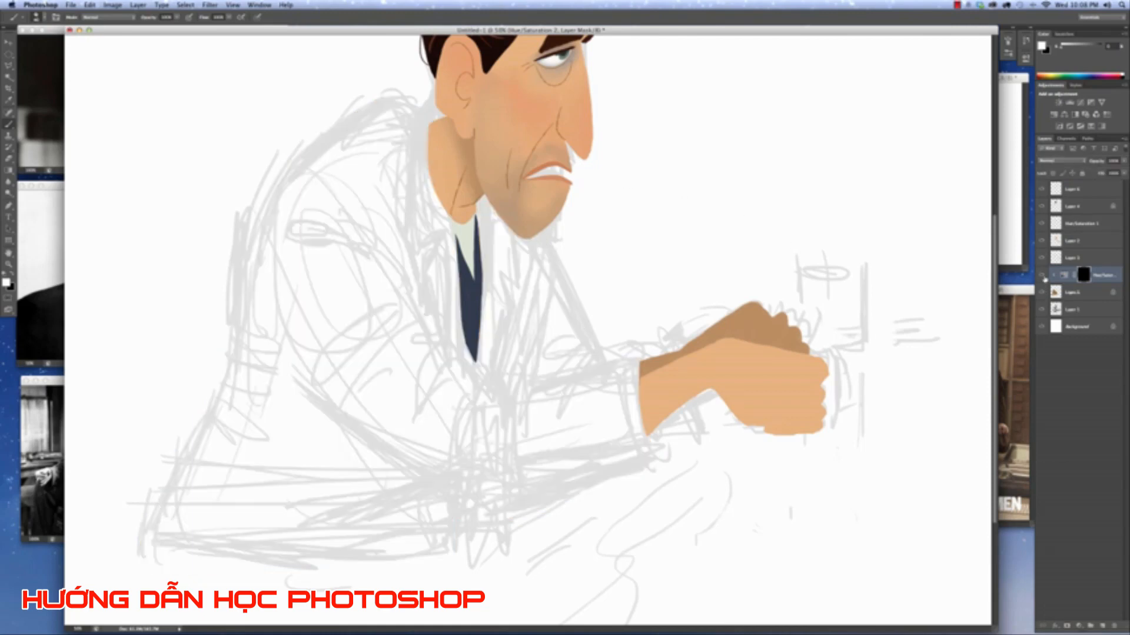
left_click(1042, 291)
left_click_drag(374, 205, 384, 222)
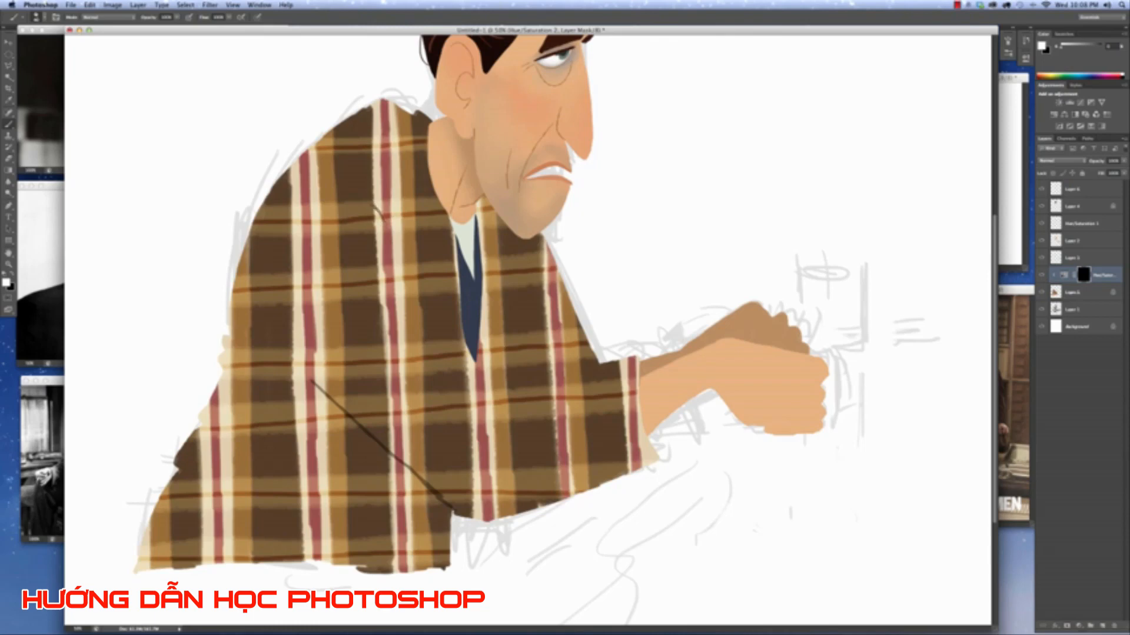
mouse_move(347, 186)
left_mouse_down()
mouse_move(310, 189)
mouse_move(293, 204)
mouse_move(383, 221)
left_mouse_up()
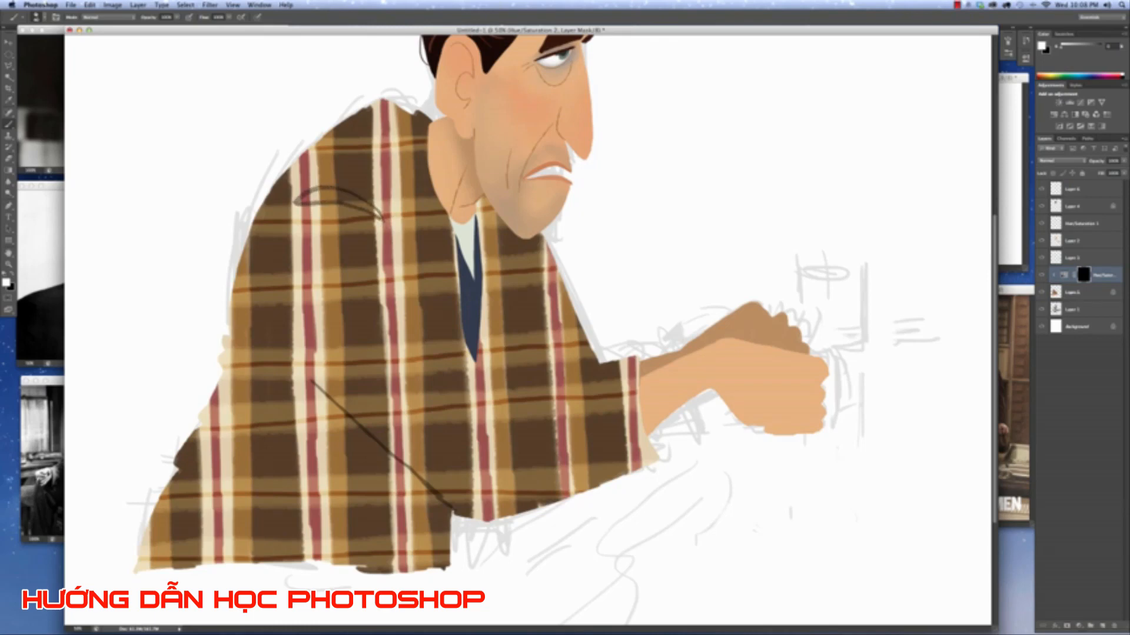
Paint the curved shoulder seam and the near lapel's long edge with a short chest crease, following the sketch.
left_click(1041, 292)
left_click(1041, 292)
mouse_move(318, 157)
left_mouse_down()
mouse_move(367, 164)
mouse_move(402, 194)
mouse_move(408, 209)
mouse_move(353, 169)
mouse_move(392, 207)
mouse_move(397, 237)
left_mouse_up()
key("super+z")
left_click(1041, 292)
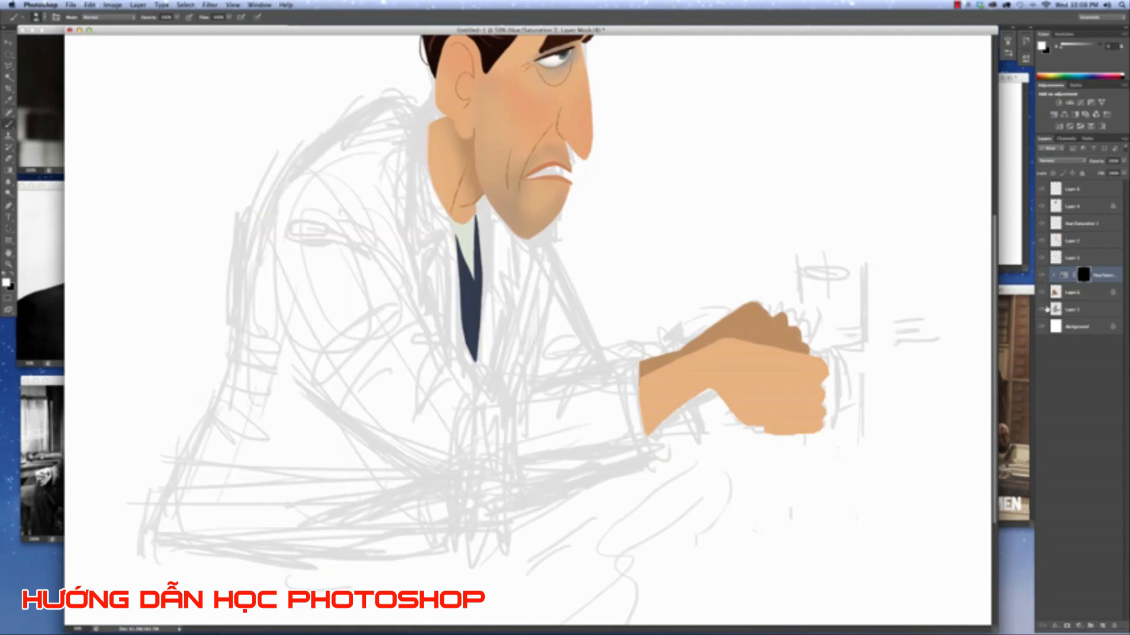
left_click(1041, 292)
mouse_move(387, 230)
left_mouse_down()
mouse_move(434, 332)
mouse_move(379, 369)
left_mouse_up()
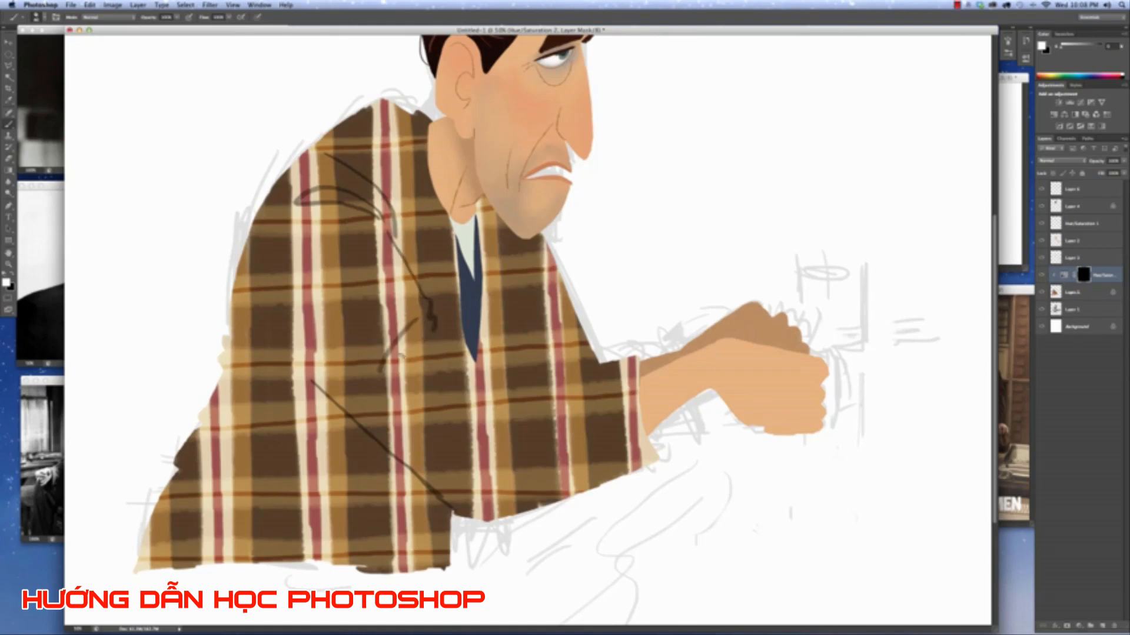
Paint fold lines radiating from the jacket's closure at the tie's tip and extend the creases beside the near lapel.
left_click_drag(421, 324, 377, 418)
mouse_move(434, 334)
left_mouse_down()
mouse_move(463, 377)
mouse_move(486, 370)
mouse_move(460, 404)
mouse_move(465, 381)
mouse_move(449, 462)
left_mouse_up()
left_click_drag(470, 387, 460, 488)
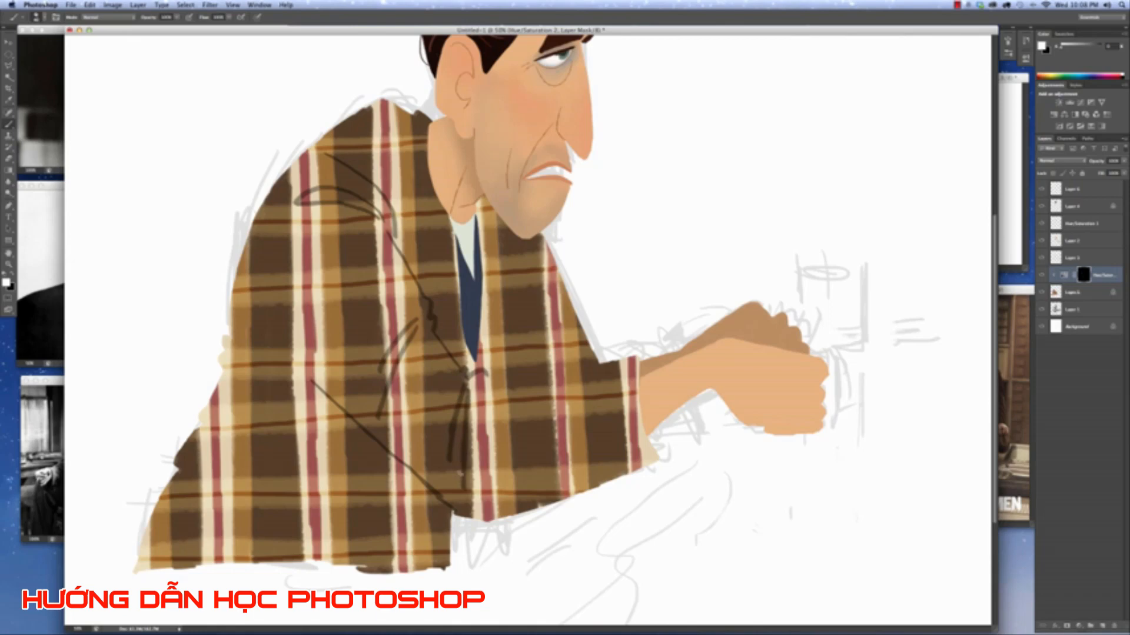
left_click_drag(486, 383, 590, 369)
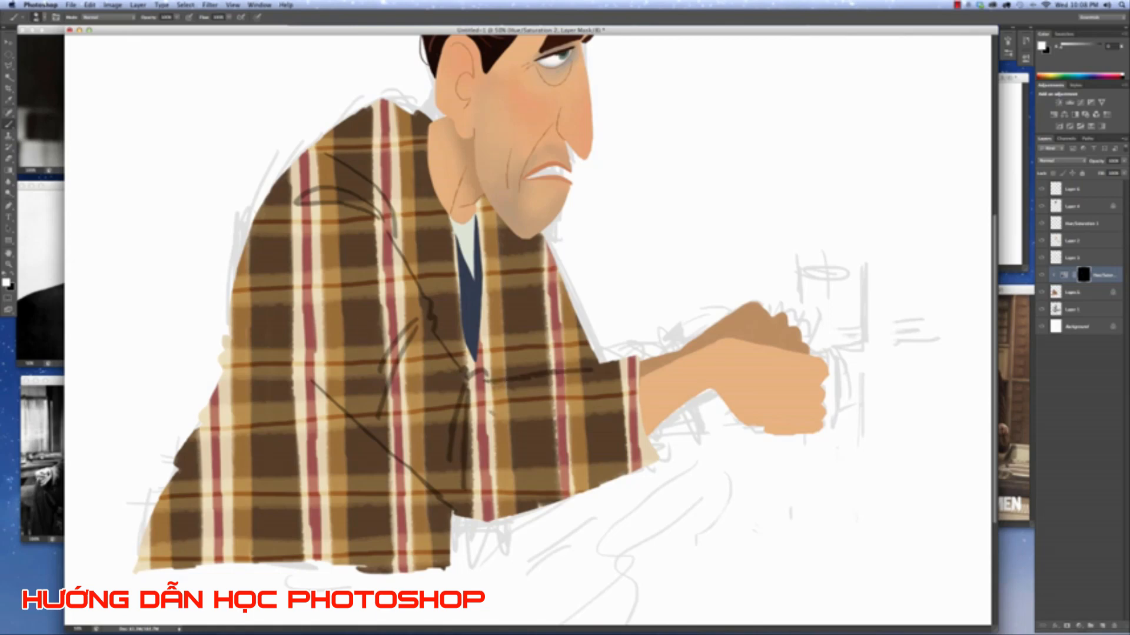
mouse_move(478, 395)
left_mouse_down()
mouse_move(499, 453)
mouse_move(531, 485)
left_mouse_up()
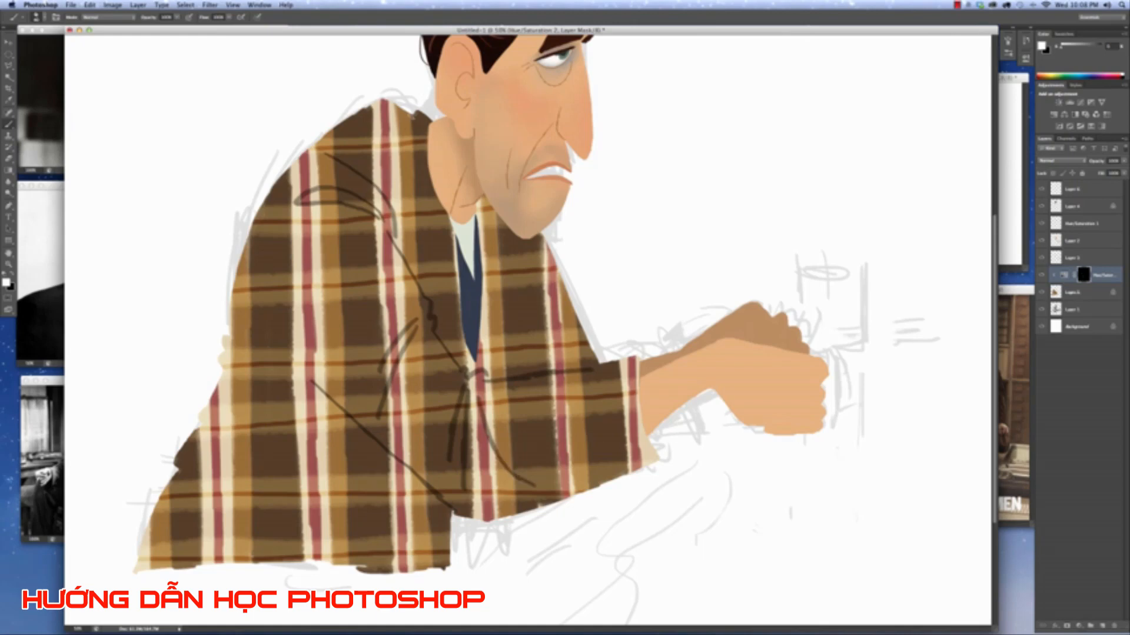
Paint the near collar with its lapel notch, and the far lapel's edge on the other side of the tie.
mouse_move(410, 115)
left_mouse_down()
mouse_move(404, 229)
mouse_move(432, 213)
mouse_move(412, 250)
mouse_move(450, 327)
mouse_move(440, 321)
left_mouse_up()
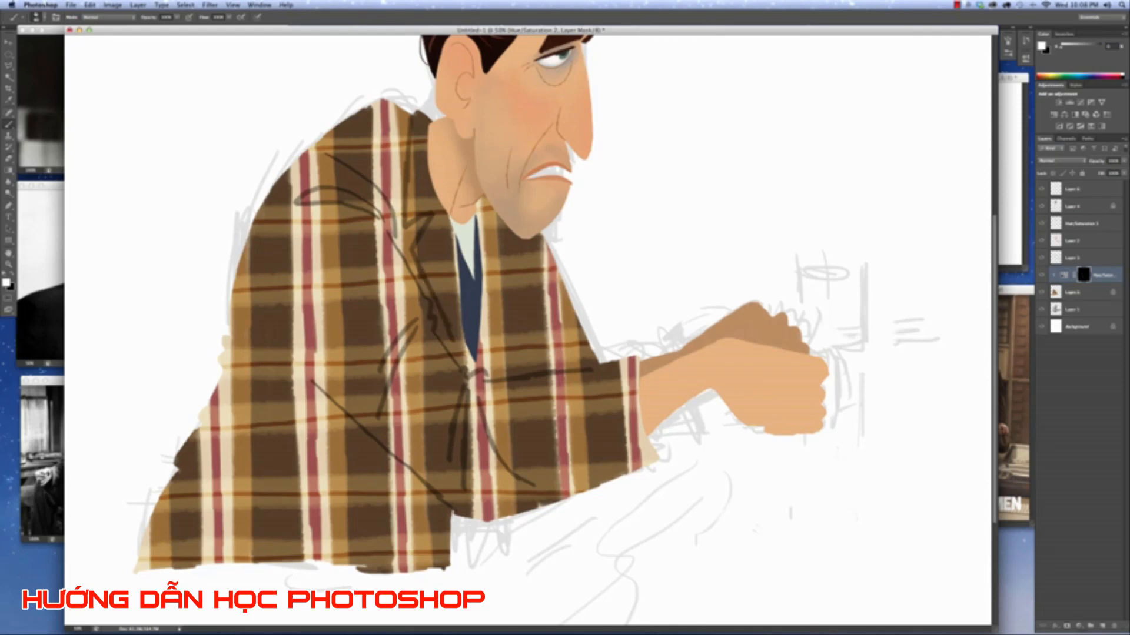
key("super+minus")
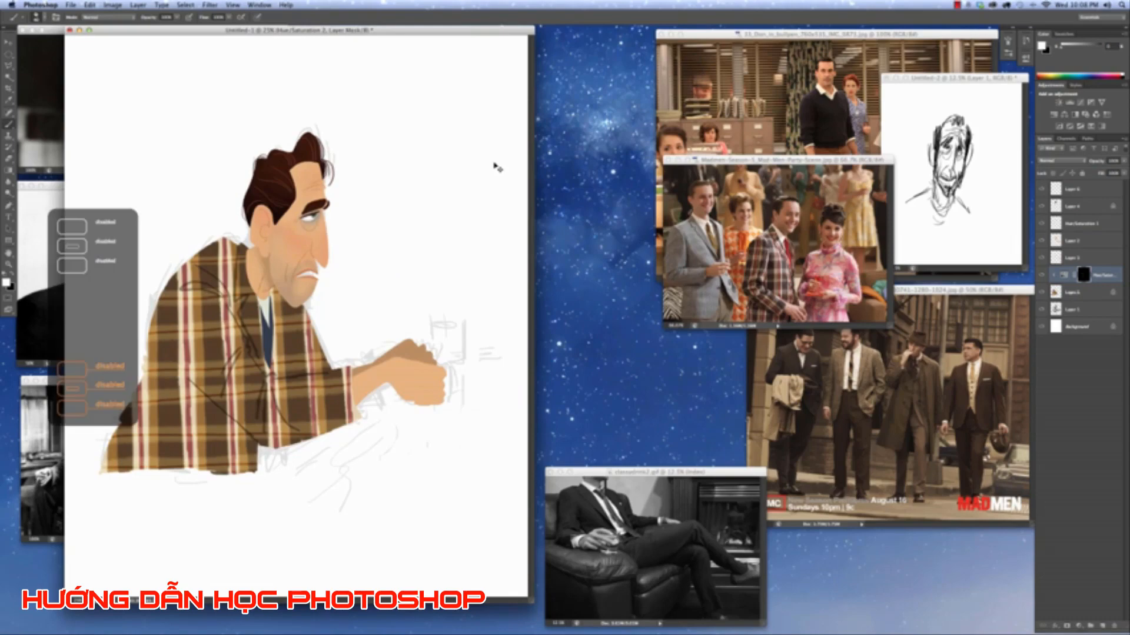
key("super+plus")
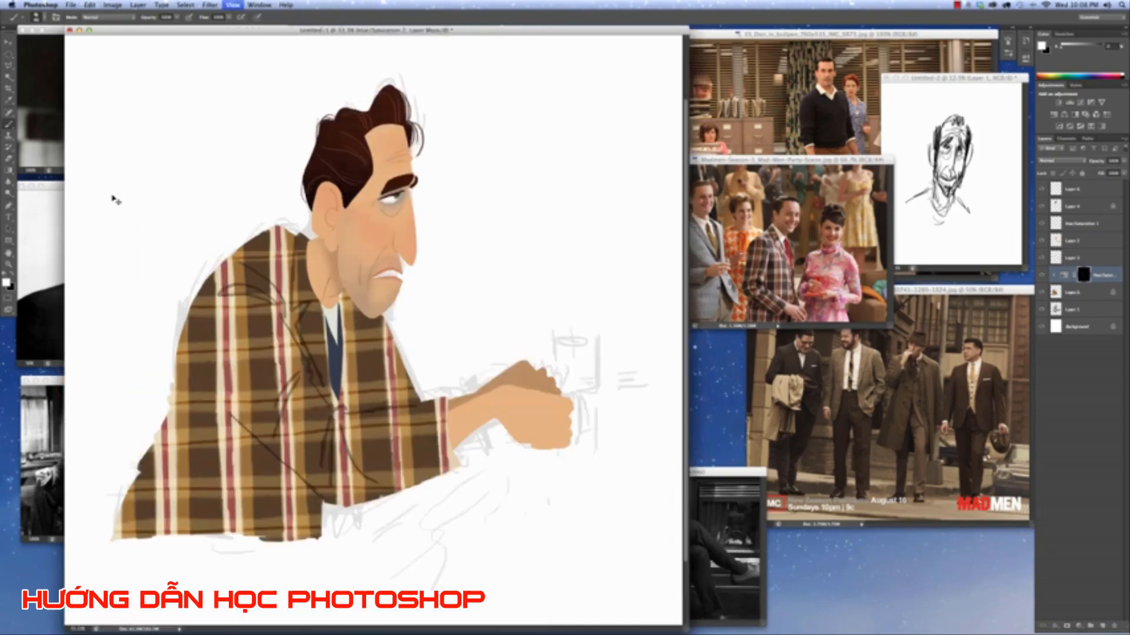
key("super+plus")
key("super+plus")
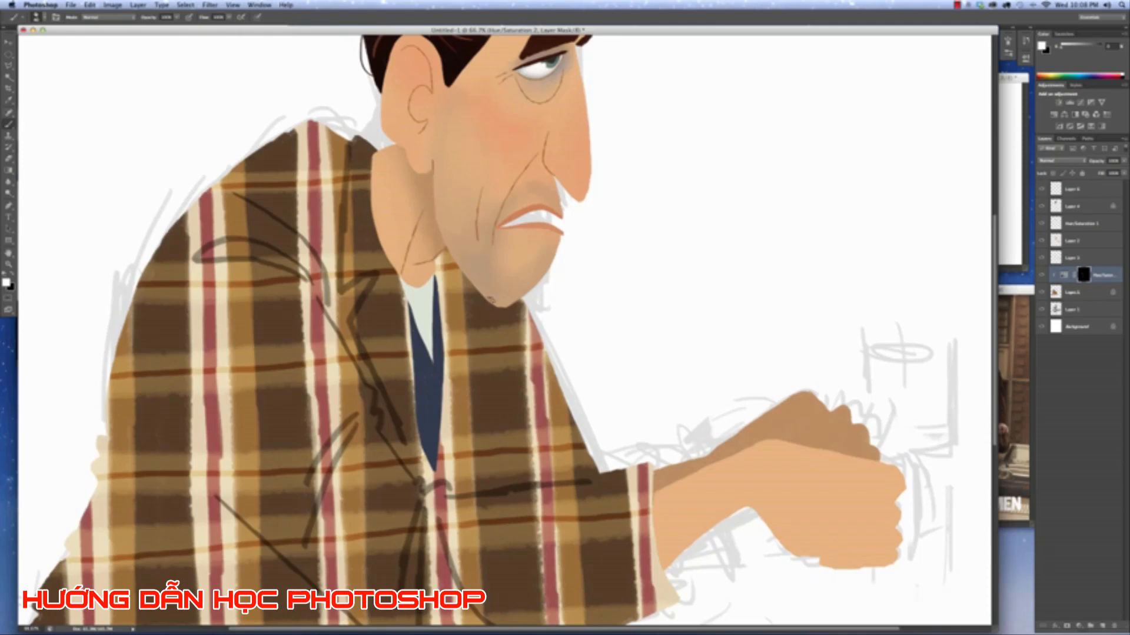
mouse_move(463, 279)
left_mouse_down()
mouse_move(471, 309)
mouse_move(452, 292)
mouse_move(482, 340)
mouse_move(448, 482)
left_mouse_up()
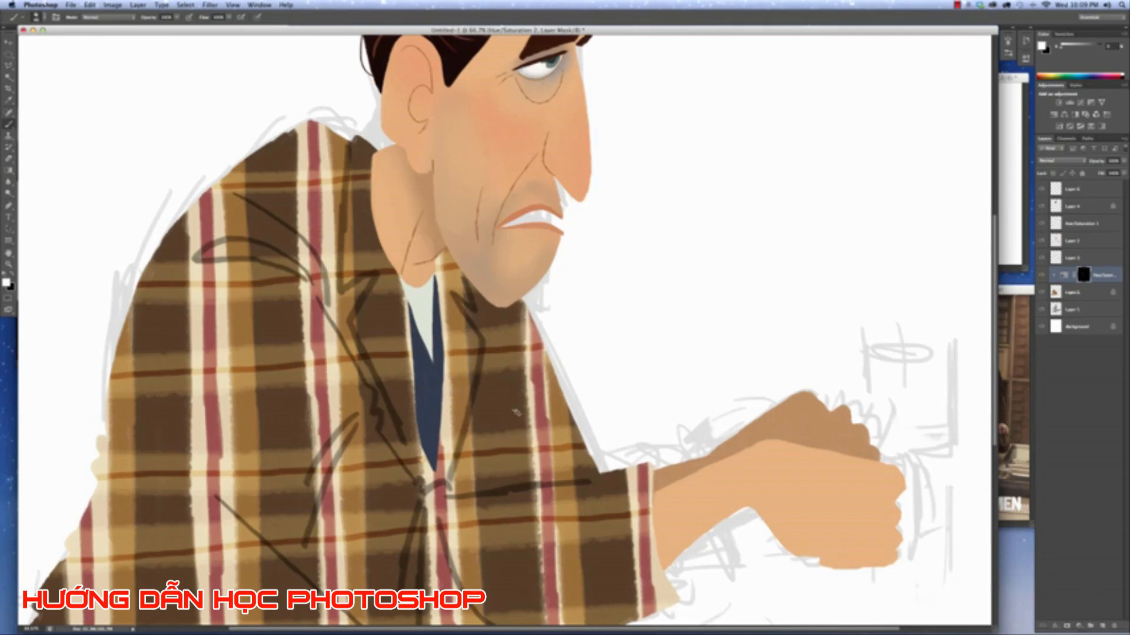
Paint several dark crease lines on the jacket's far chest, between the far lapel and the front arm.
scroll(515, 411, "down", 2)
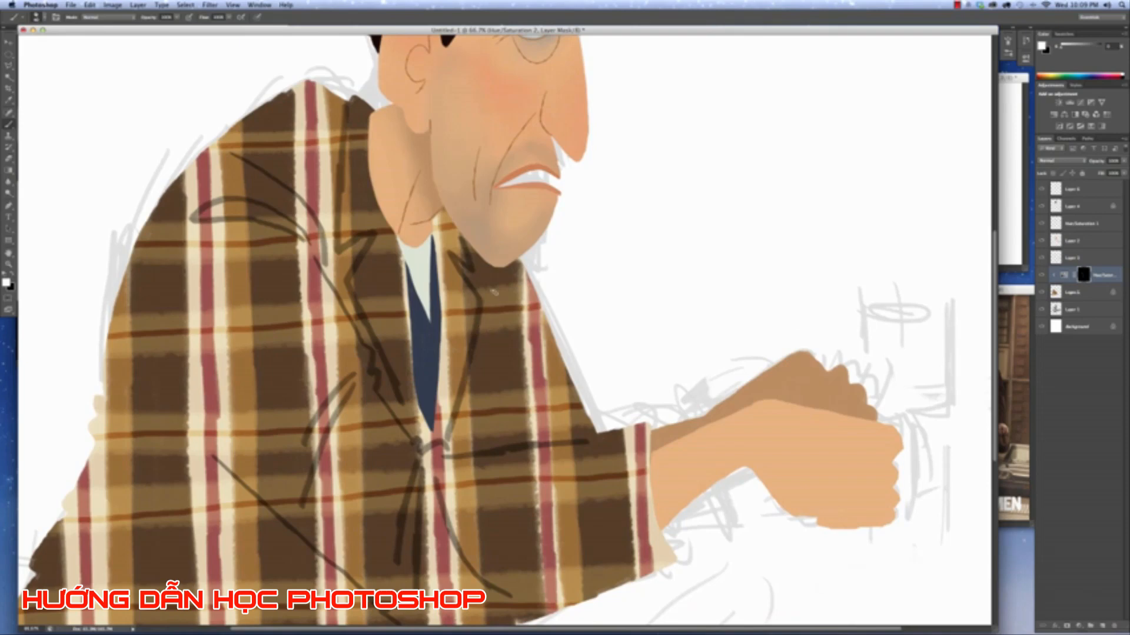
left_click(1042, 275)
left_click(1046, 294)
mouse_move(506, 281)
left_mouse_down()
mouse_move(503, 343)
mouse_move(462, 438)
mouse_move(539, 356)
left_mouse_up()
left_click_drag(481, 440, 571, 395)
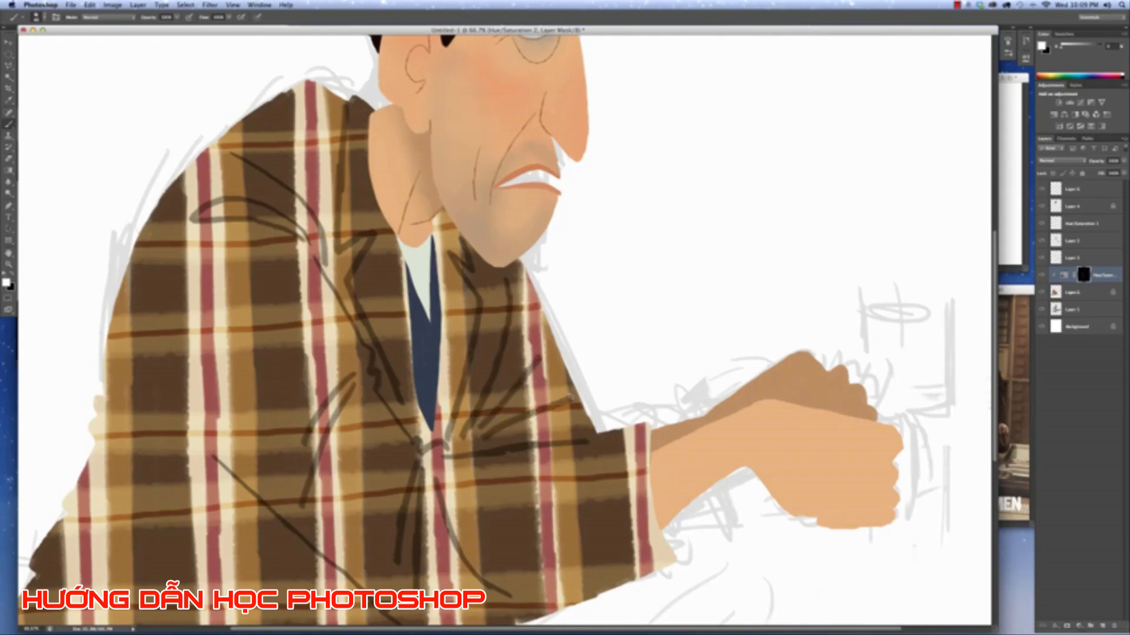
View the whole figure and lower the lightness of the jacket's Hue/Saturation adjustment further to darken the painted folds.
key("super+minus")
key("super+minus")
key("super+minus")
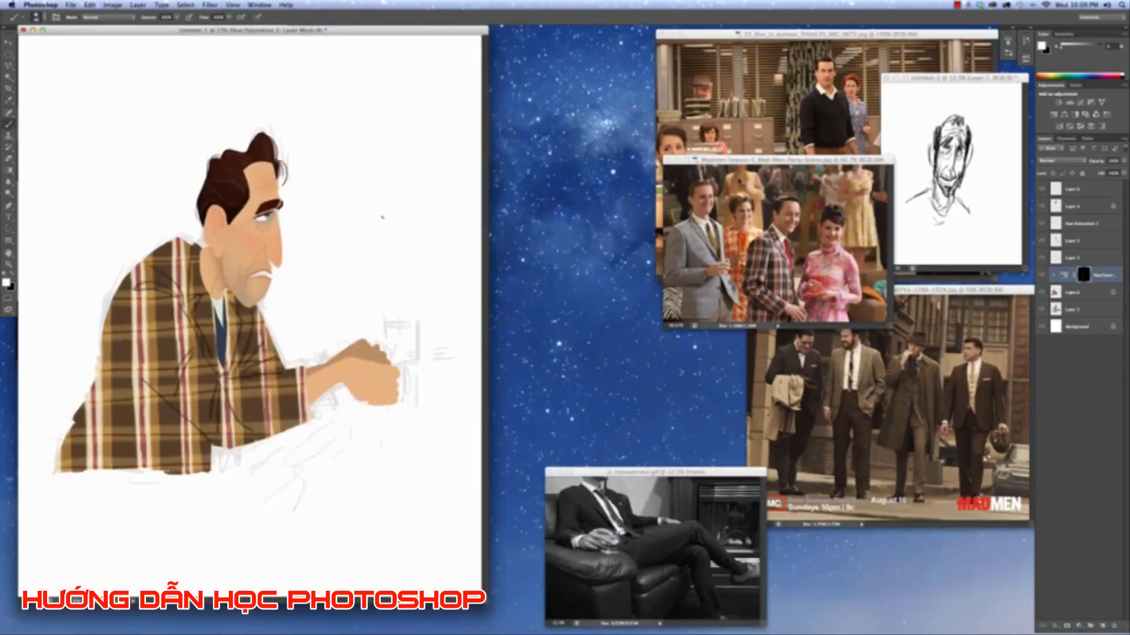
double_click(1066, 275)
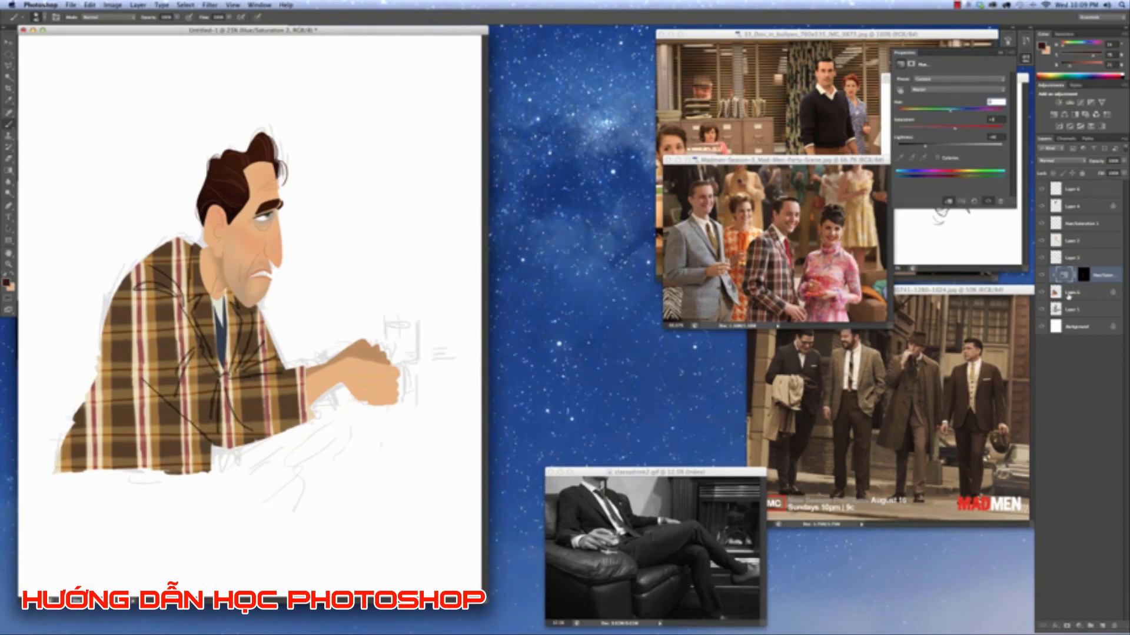
Try to lighten the plaid jacket layer itself with Hue/Saturation, setting saturation to +2 and raising the lightness.
left_click(1071, 292)
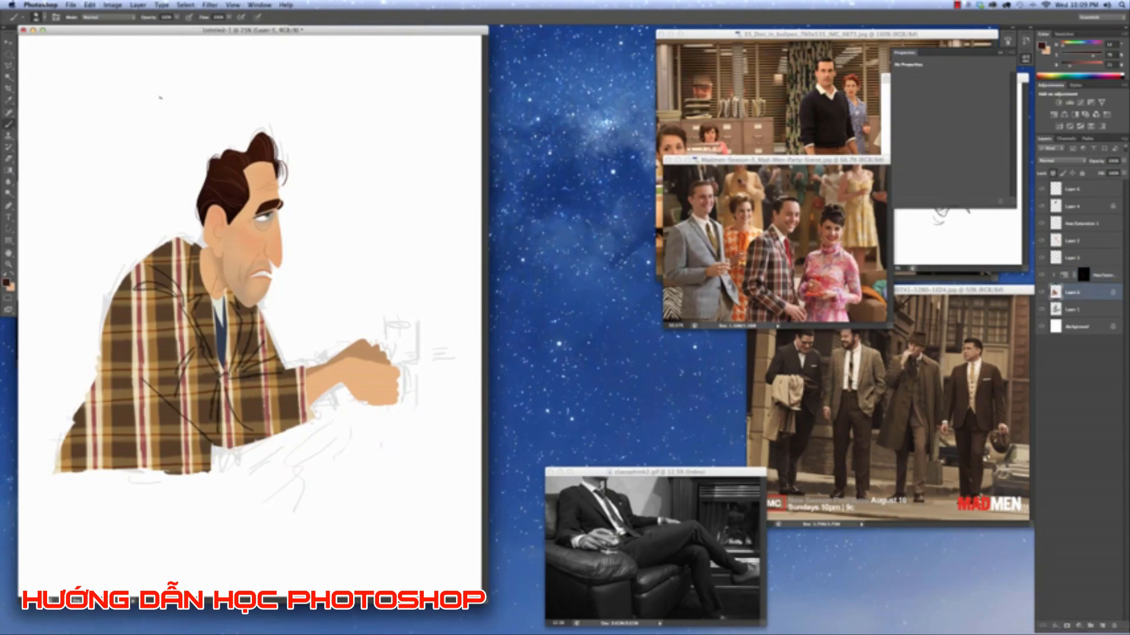
left_click(112, 5)
mouse_move(147, 31)
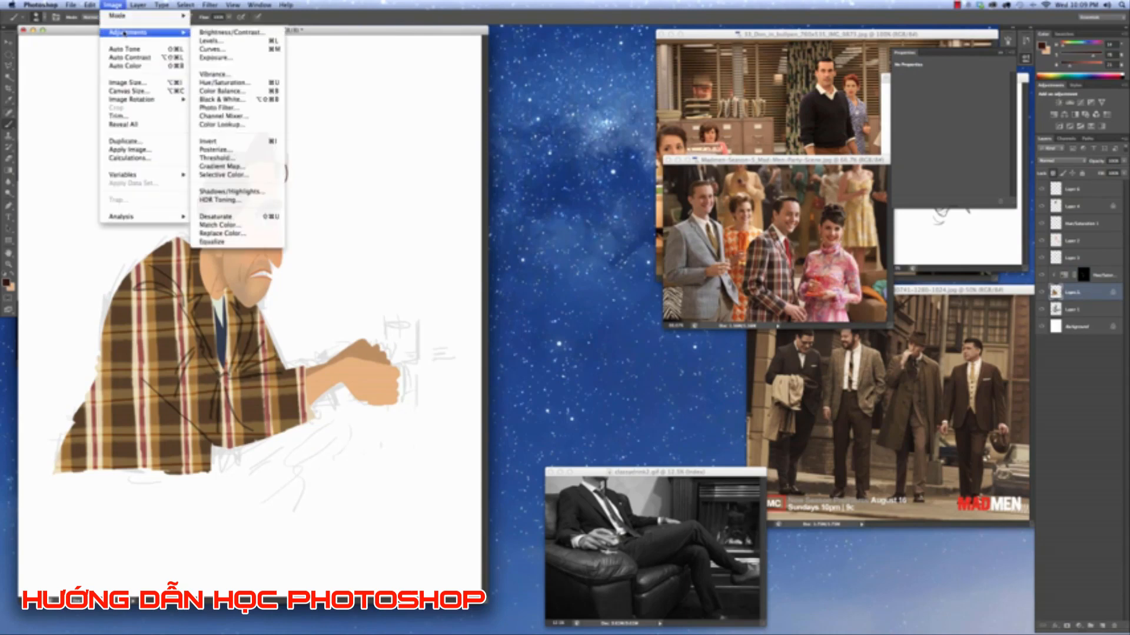
left_click(222, 83)
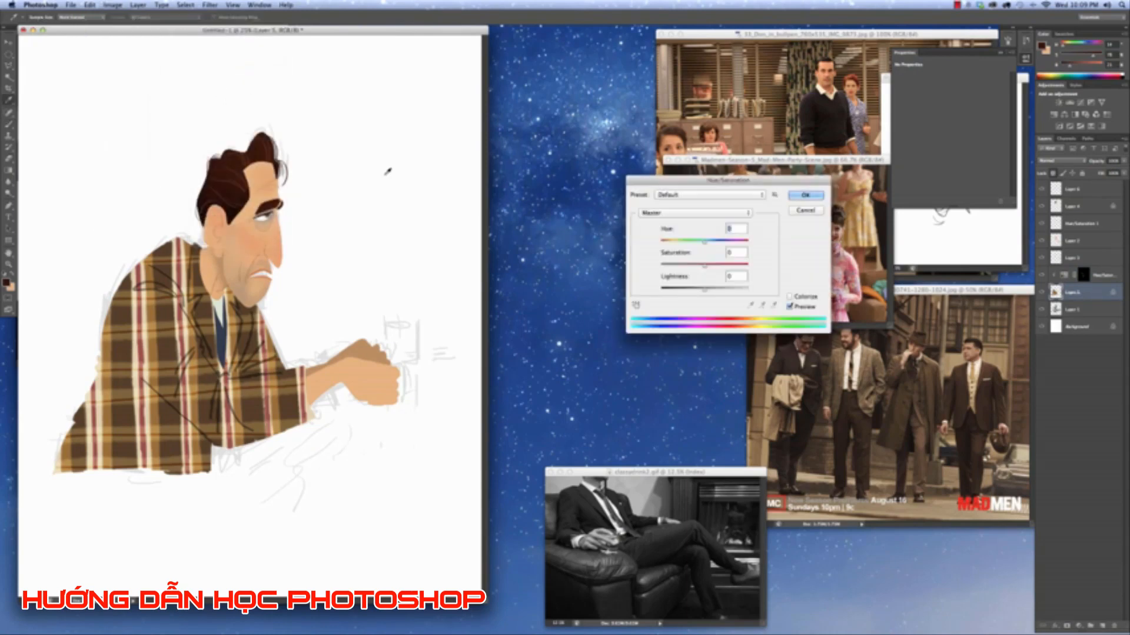
mouse_move(704, 289)
left_mouse_down()
mouse_move(722, 266)
mouse_move(704, 267)
left_mouse_up()
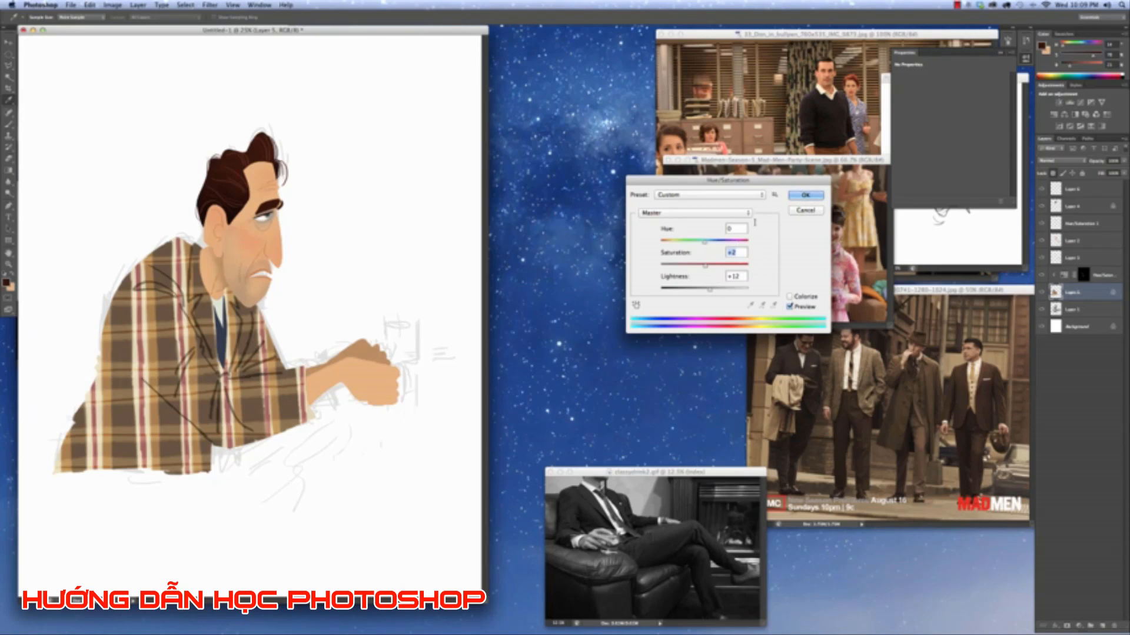
left_click_drag(717, 293, 715, 291)
key("Return")
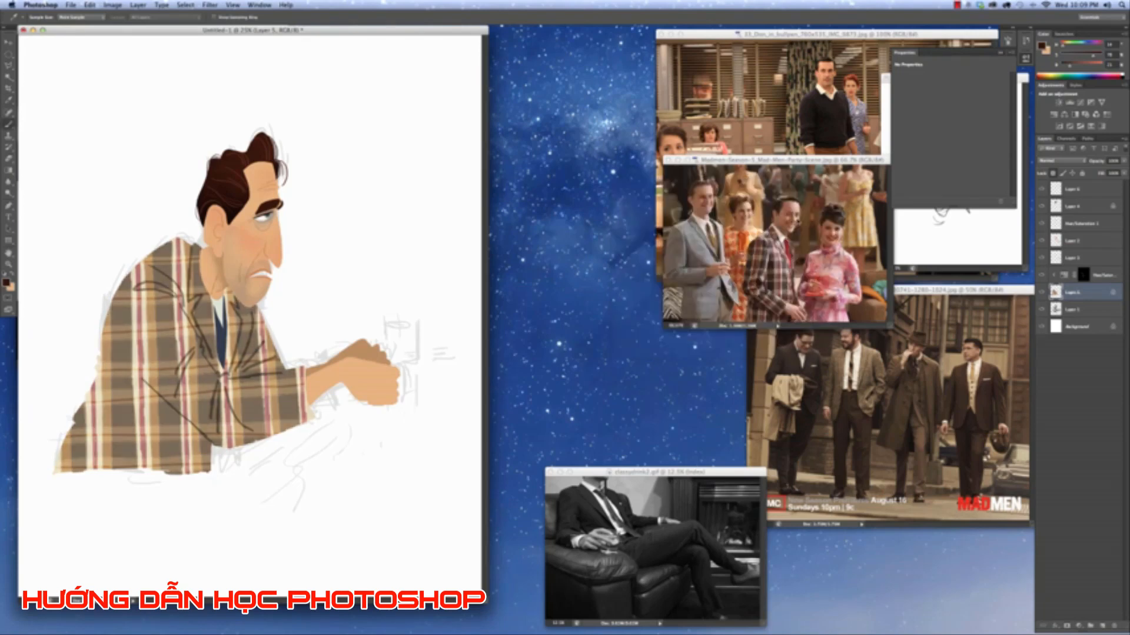
Brighten the plaid jacket layer with Levels, setting the input black point to 12, the midtones to 1.34 and a lower white point.
left_click(111, 5)
mouse_move(135, 33)
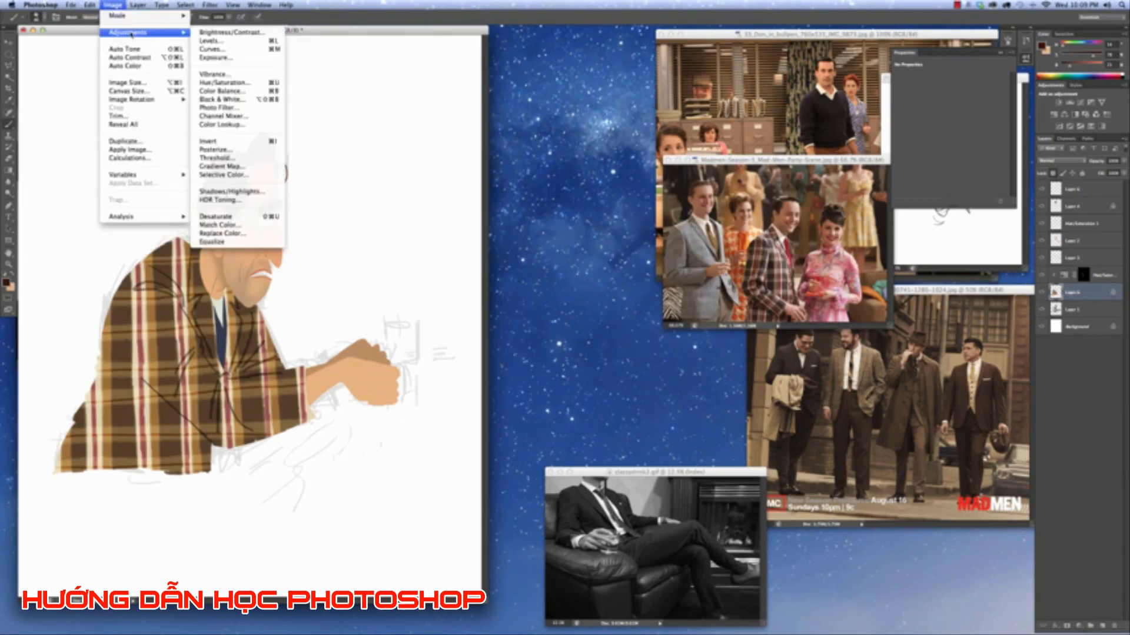
left_click(266, 43)
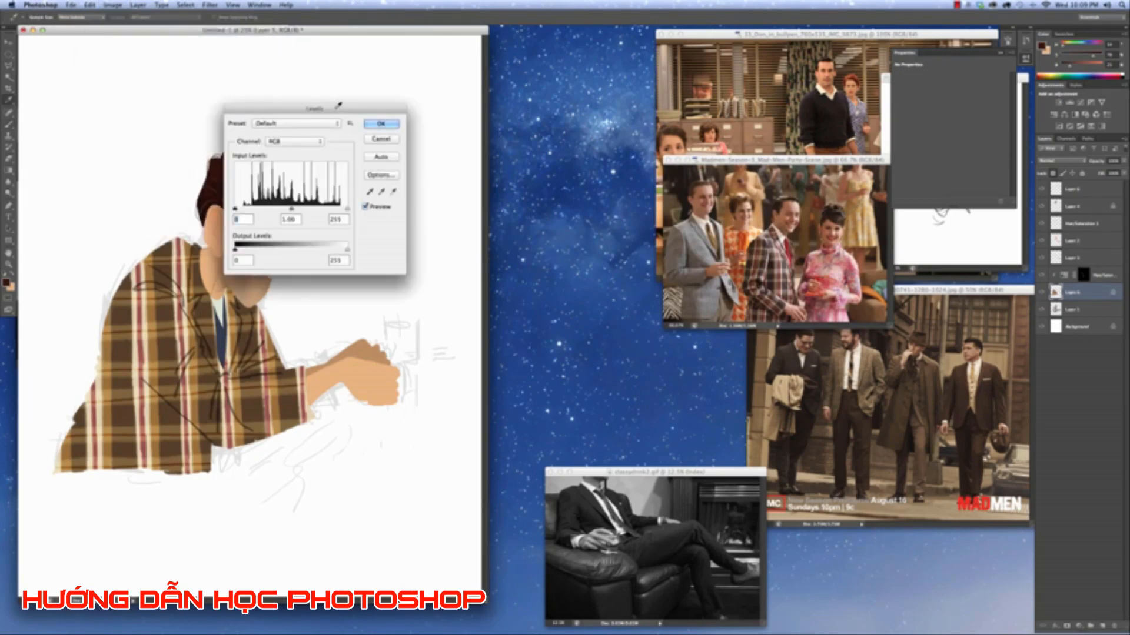
left_click_drag(338, 107, 578, 112)
left_click_drag(588, 210, 479, 213)
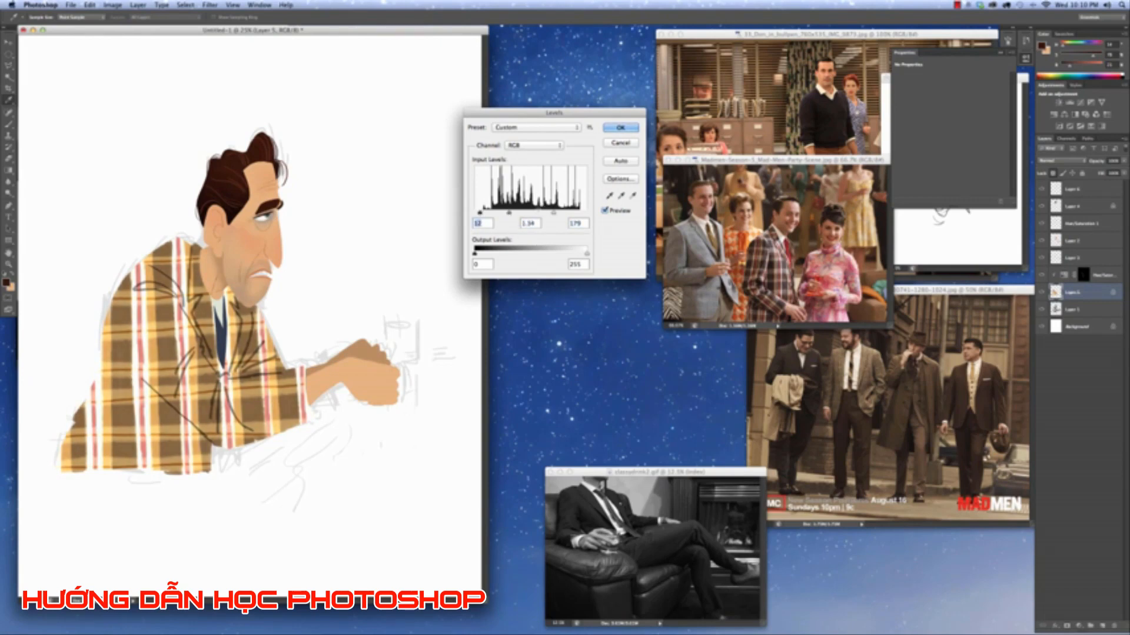
left_click_drag(553, 213, 565, 214)
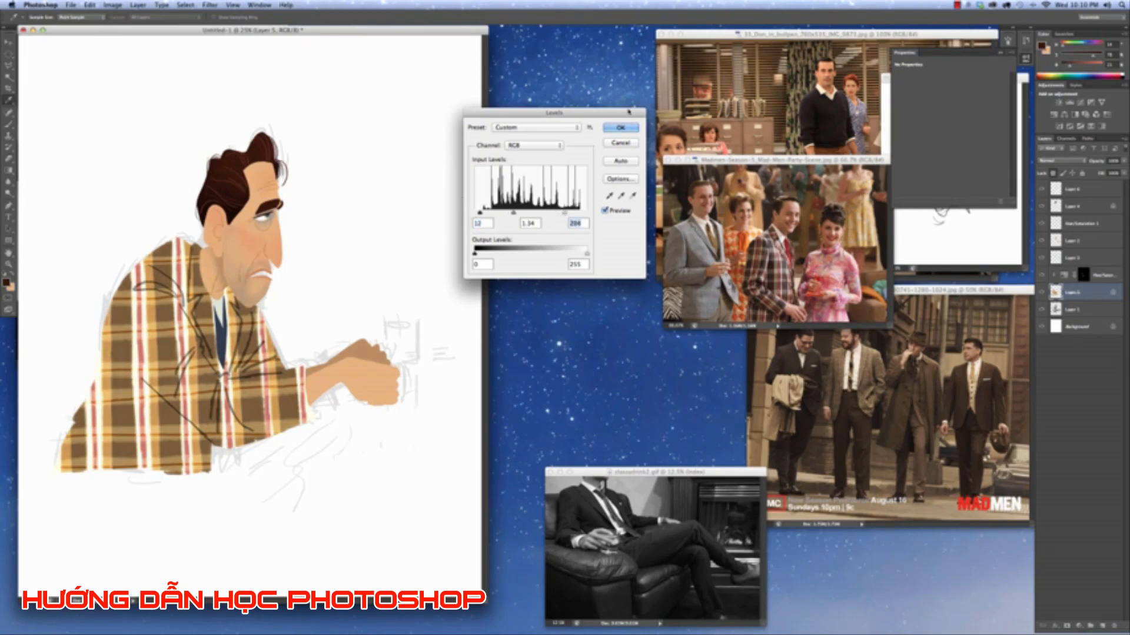
left_click(620, 127)
Reduce the plaid jacket layer's saturation slightly with Hue/Saturation.
left_click(112, 5)
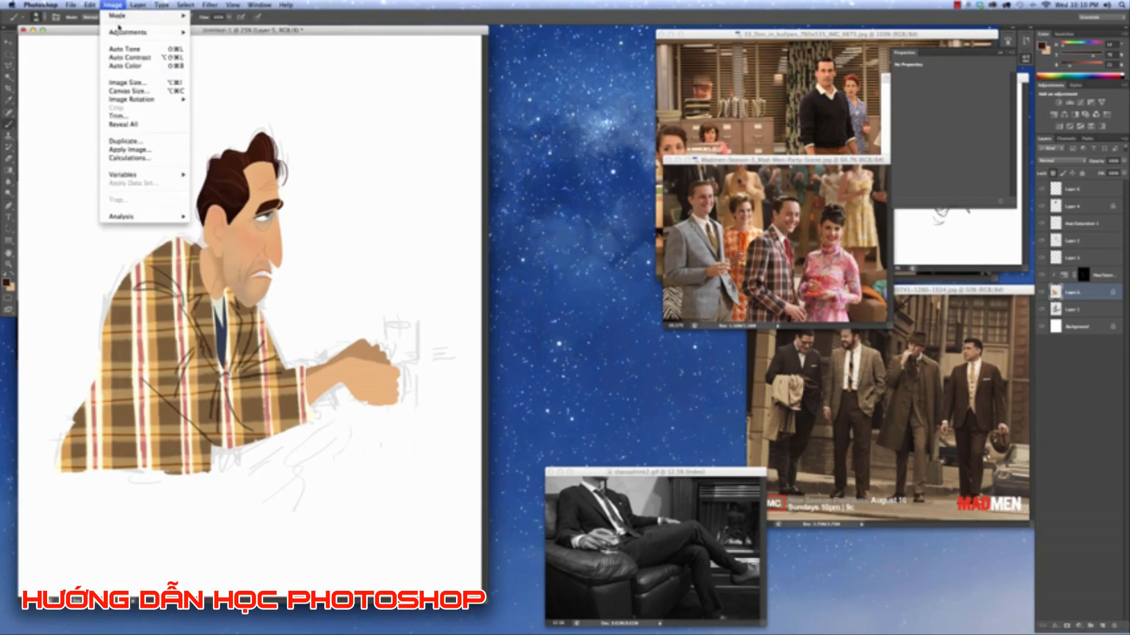
mouse_move(147, 32)
left_click(239, 85)
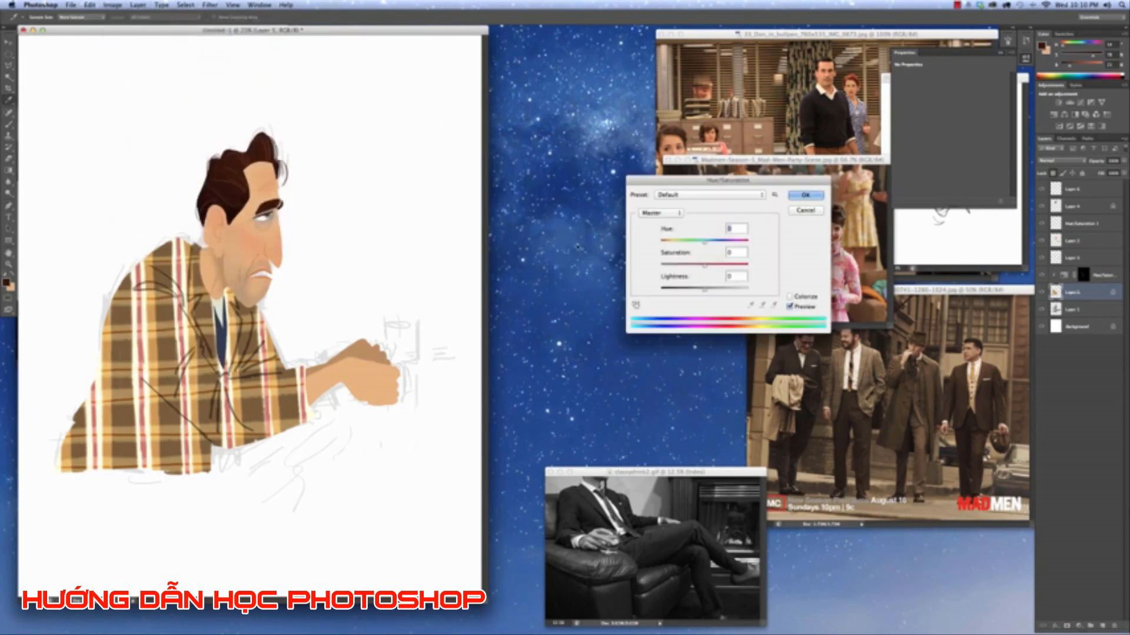
left_click_drag(704, 265, 696, 273)
left_click(804, 195)
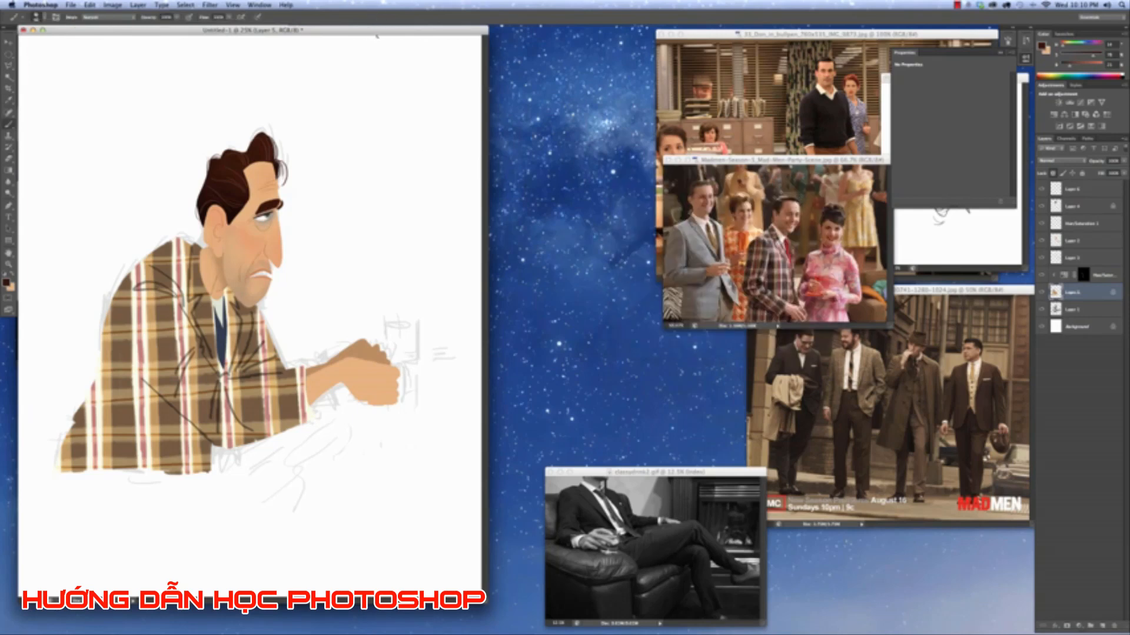
Check the jacket layer and its fold adjustment, and add a Hue/Saturation adjustment layer clipped to the jacket.
left_click_drag(403, 30, 547, 33)
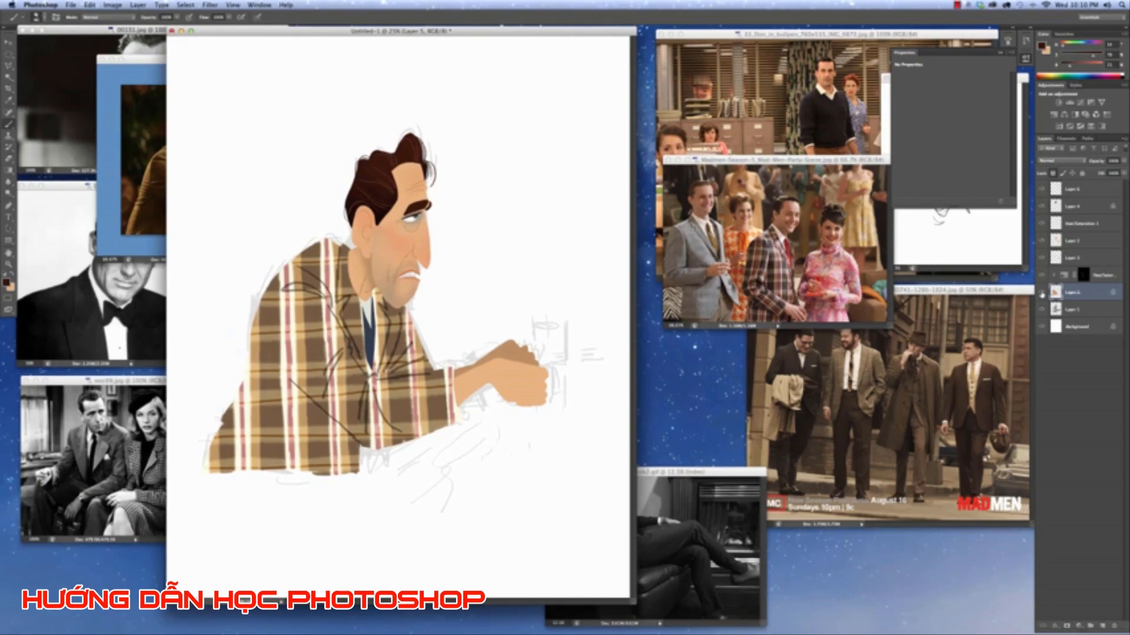
left_click(1042, 293)
left_click(1042, 293)
left_click(1042, 274)
left_click(1042, 275)
left_click(1078, 625)
left_click(1095, 548, "alt")
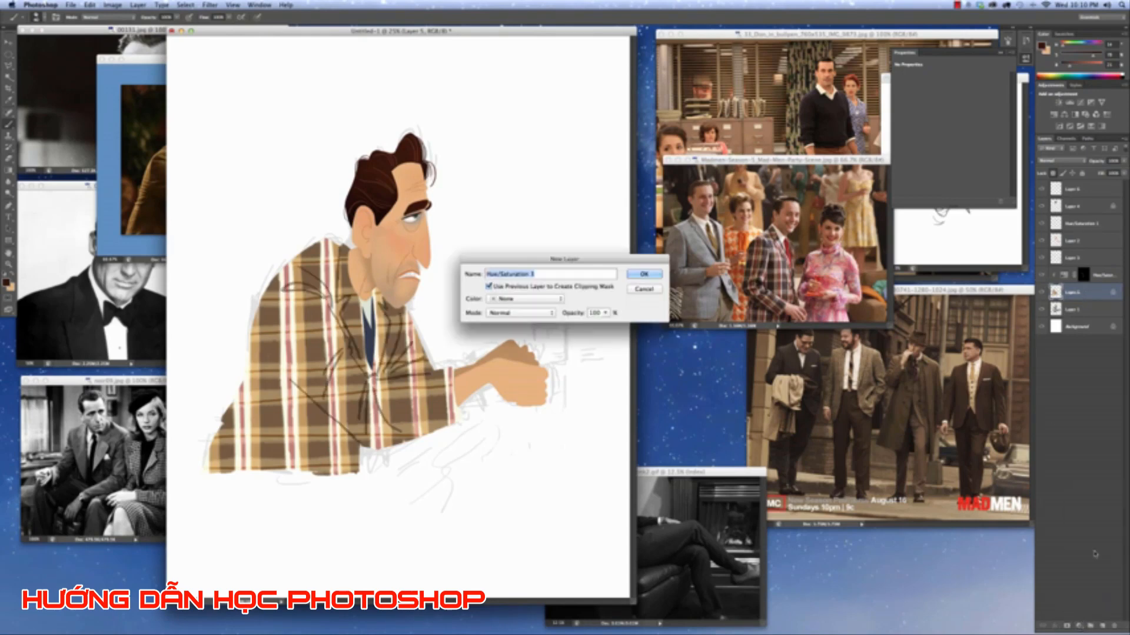
left_click(659, 275)
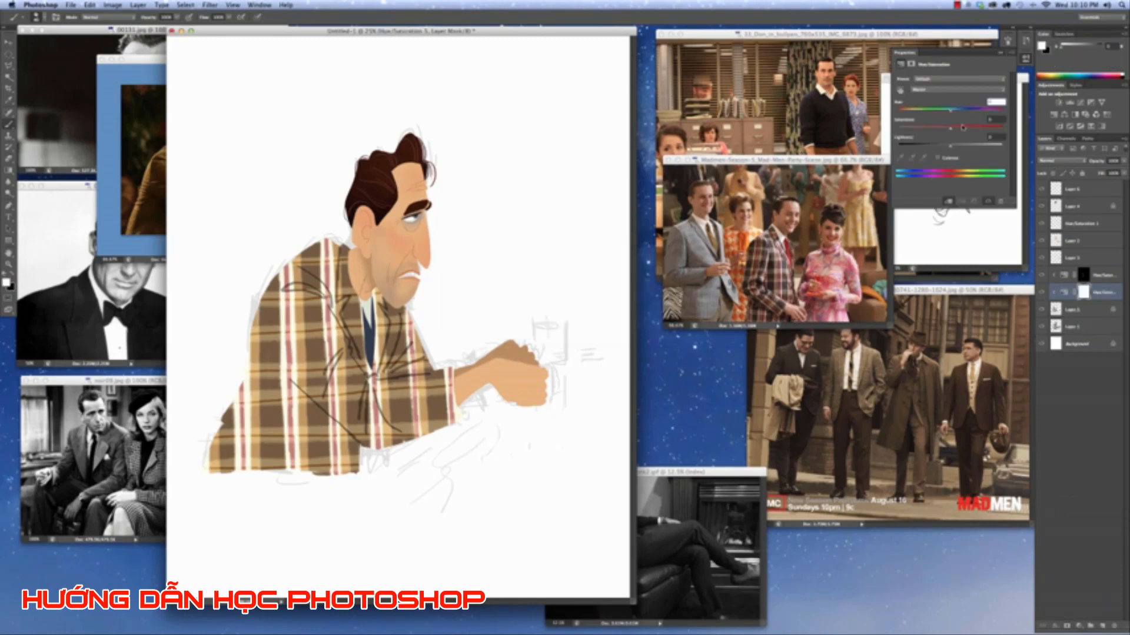
Shift the new adjustment's hue slightly, raise its saturation and strongly lower its lightness for a shadow tone, and invert its mask to black.
left_click_drag(950, 149, 928, 153)
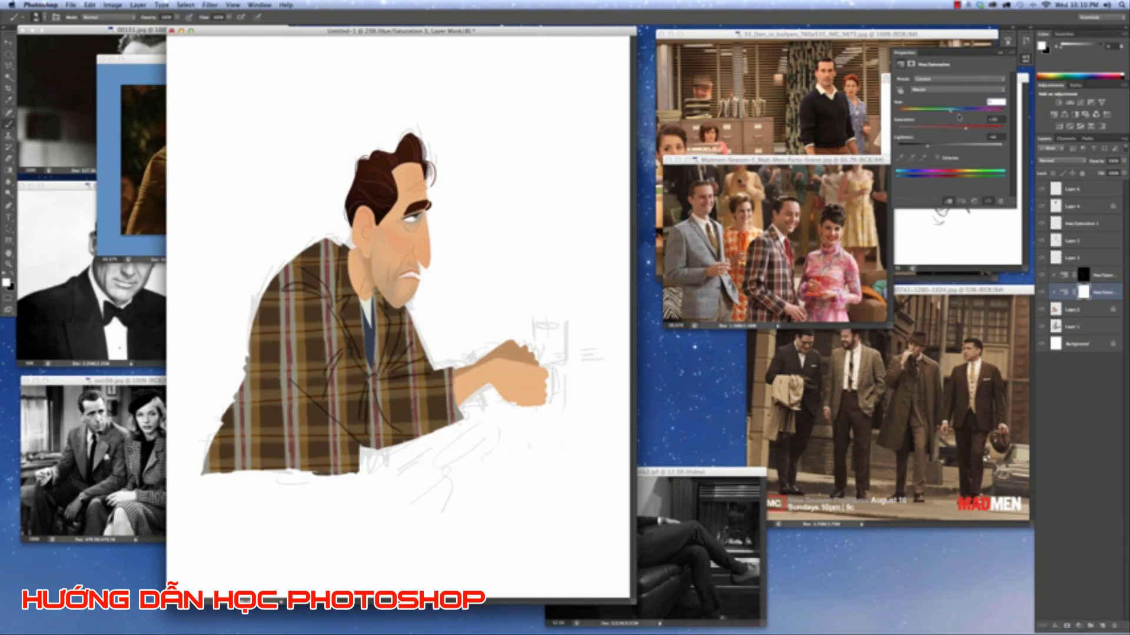
mouse_move(960, 117)
left_mouse_down()
mouse_move(980, 112)
mouse_move(955, 113)
left_mouse_up()
left_click_drag(928, 147, 932, 145)
left_click_drag(927, 145, 920, 145)
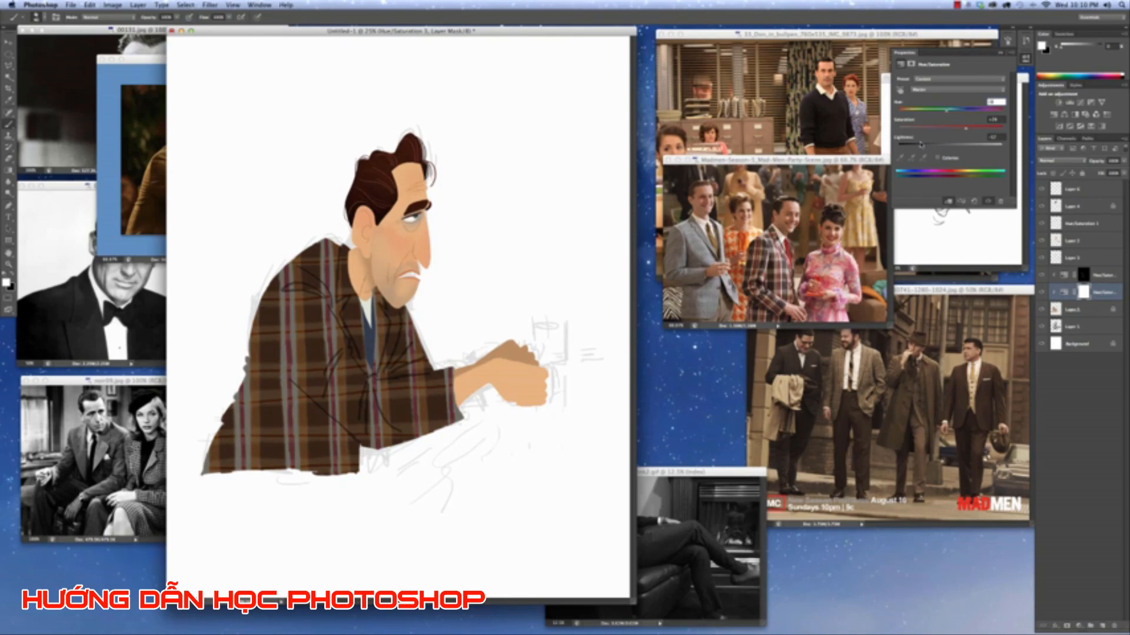
left_click_drag(922, 145, 921, 146)
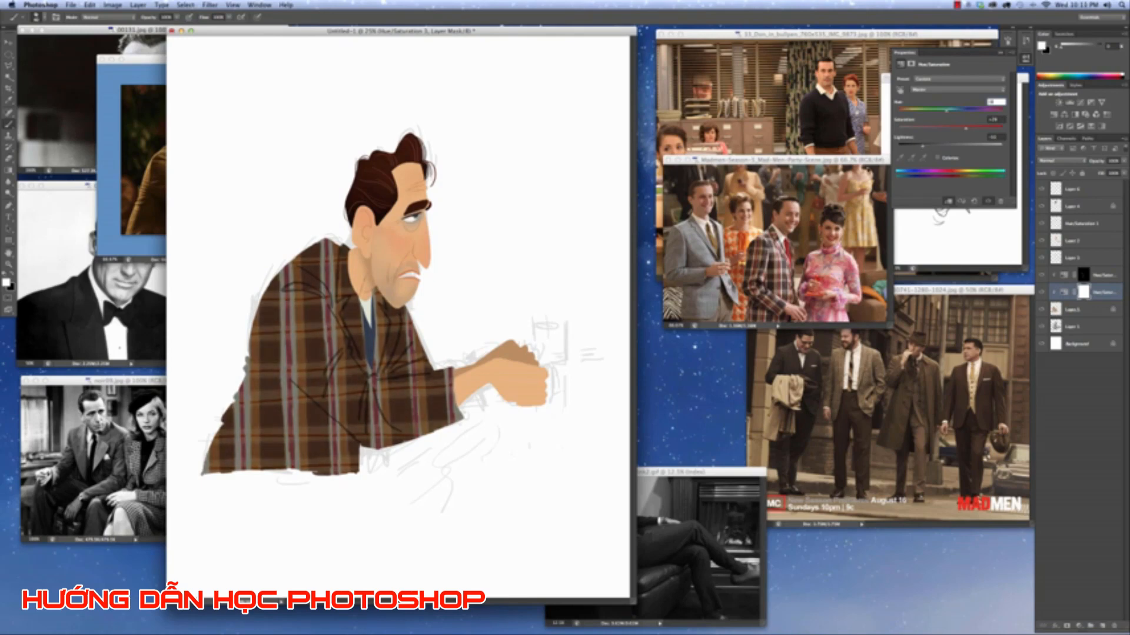
key("super+i")
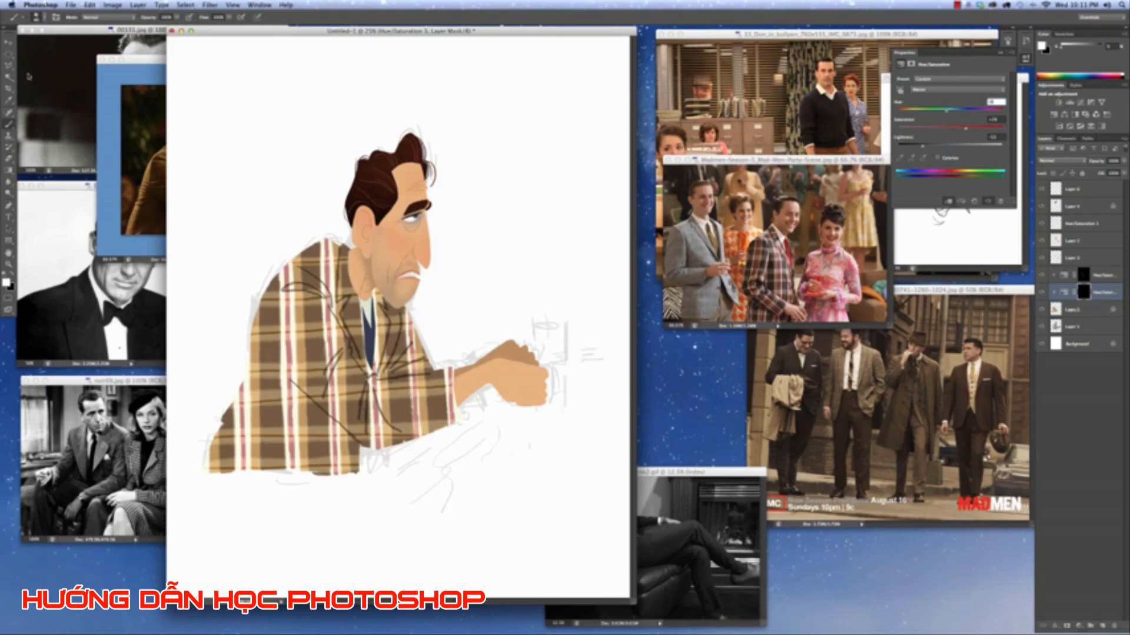
Choose a textured brush preset for painting the jacket shadows.
left_click(38, 16)
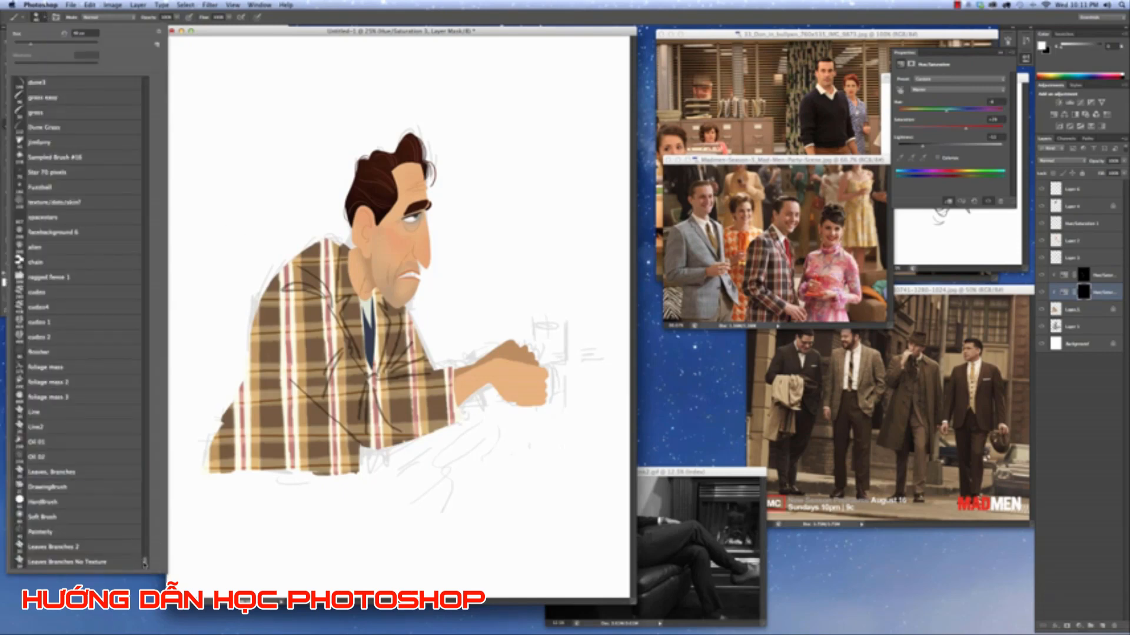
mouse_move(144, 563)
left_mouse_down()
mouse_move(189, 55)
mouse_move(144, 309)
mouse_move(146, 611)
left_mouse_up()
left_click(89, 352)
left_click(45, 22)
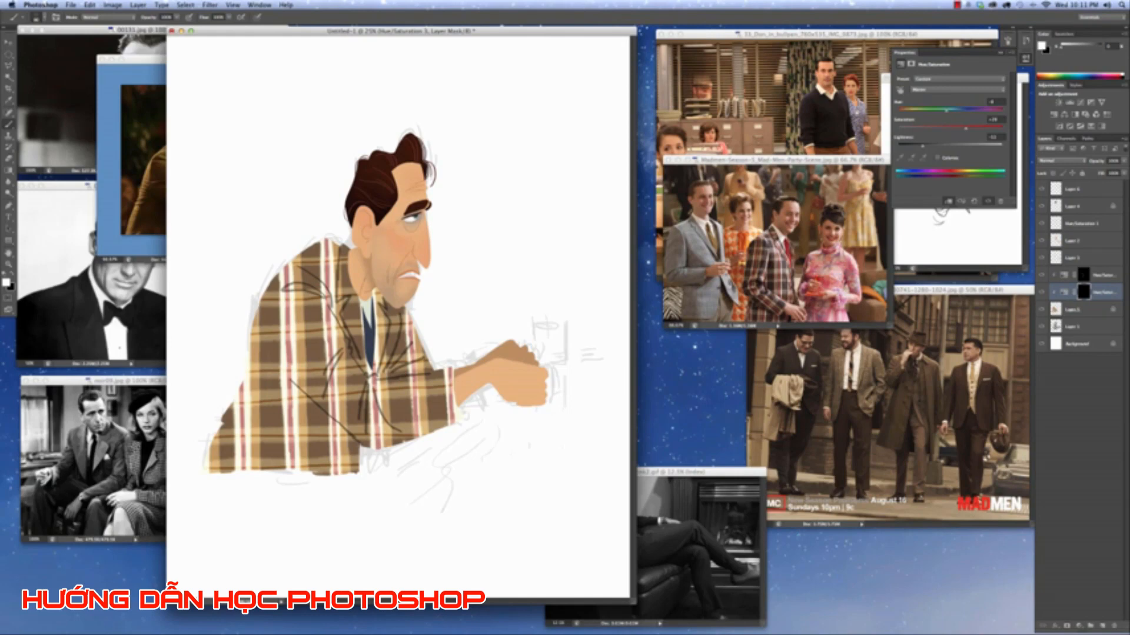
View the canvas full screen and paint soft shadow on the mask beneath the diagonal fold at the front arm's elbow.
key("f")
key("super+plus")
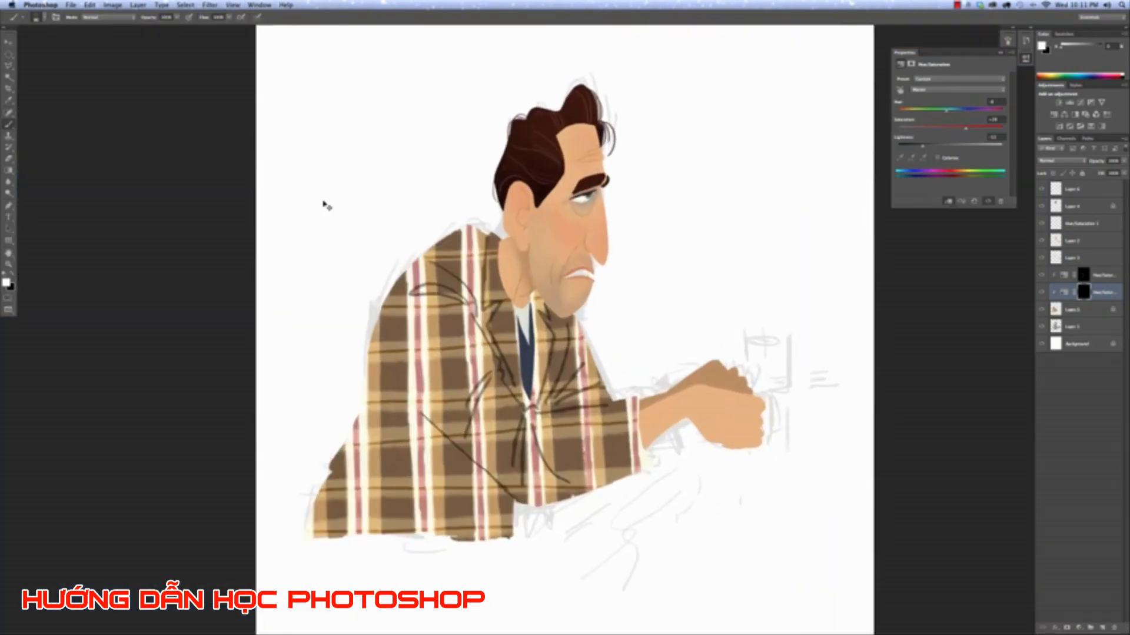
key("super+minus")
key("super+minus")
key("super+plus")
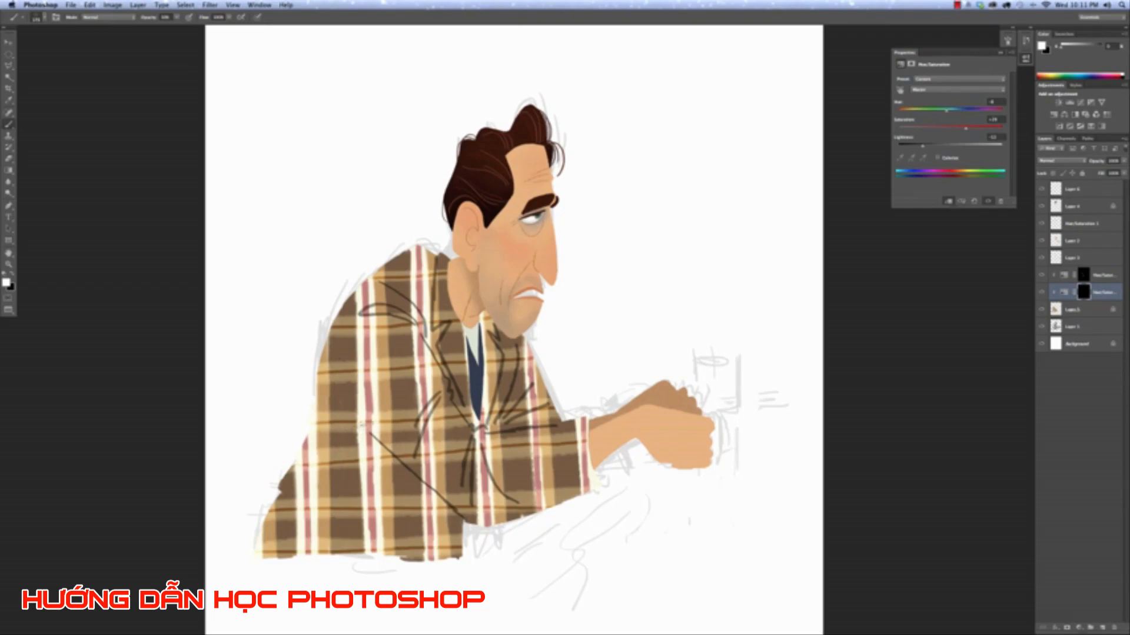
mouse_move(362, 423)
left_mouse_down()
mouse_move(432, 507)
mouse_move(477, 540)
mouse_move(462, 533)
left_mouse_up()
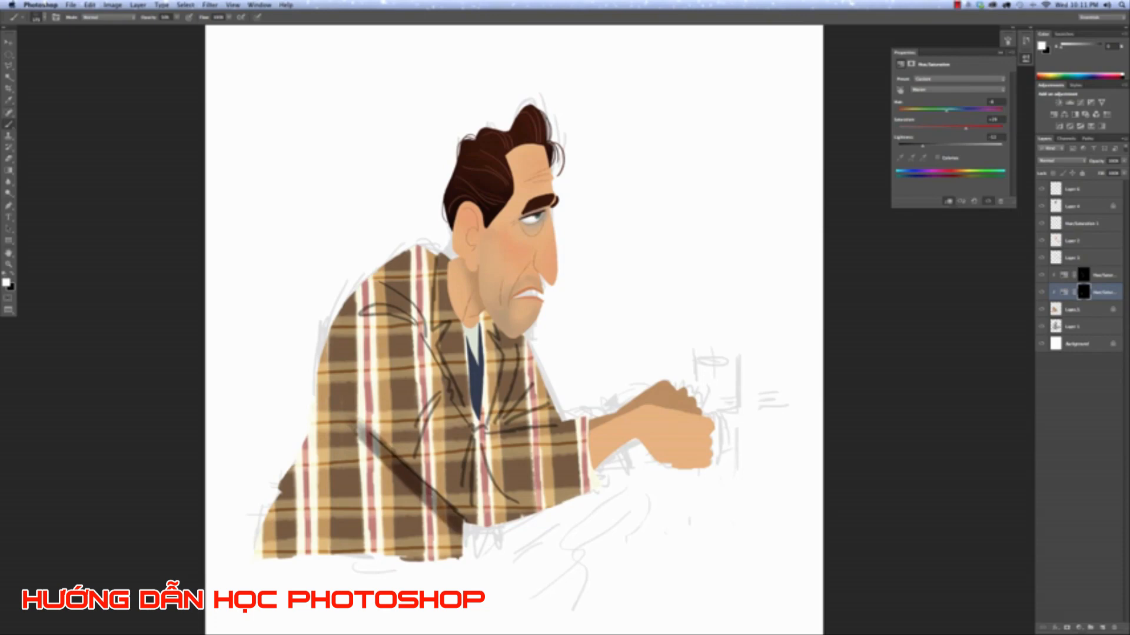
left_click_drag(366, 450, 461, 534)
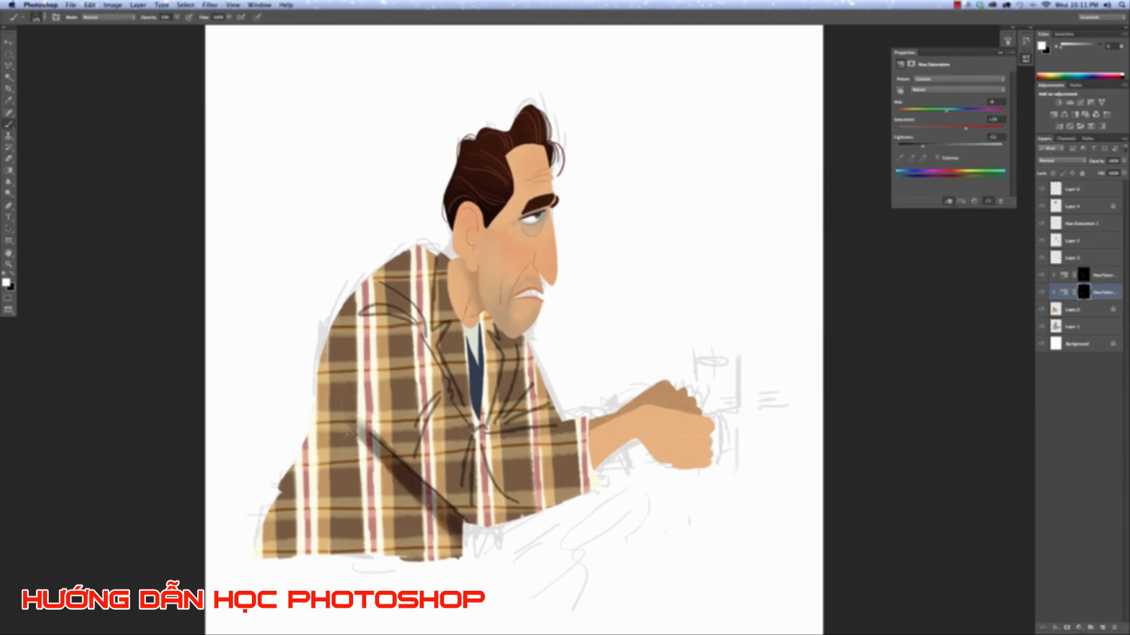
mouse_move(360, 445)
left_mouse_down()
mouse_move(462, 556)
mouse_move(441, 538)
mouse_move(450, 553)
left_mouse_up()
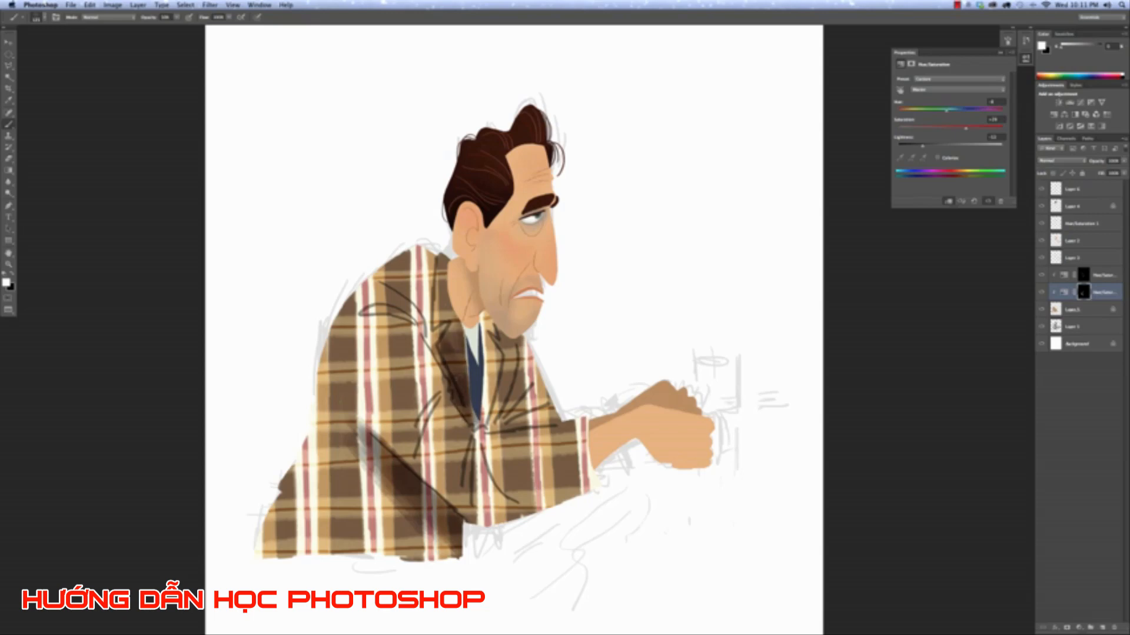
Paint shadow over the far side of the jacket, between the tie and the front arm and up along the far lapel.
mouse_move(494, 376)
left_mouse_down()
mouse_move(485, 414)
mouse_move(573, 420)
left_mouse_up()
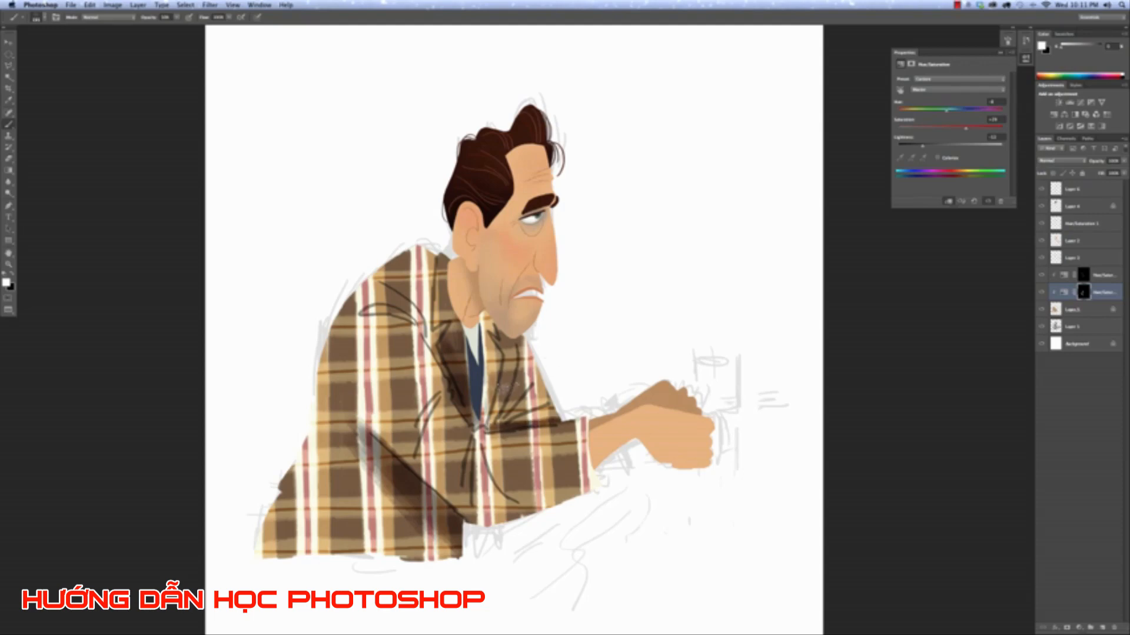
left_click_drag(507, 390, 484, 417)
mouse_move(498, 366)
left_mouse_down()
mouse_move(491, 398)
mouse_move(510, 425)
left_mouse_up()
mouse_move(529, 375)
left_mouse_down()
mouse_move(505, 431)
mouse_move(532, 433)
mouse_move(512, 429)
left_mouse_up()
left_click_drag(538, 394, 512, 433)
left_click_drag(524, 376, 488, 277)
mouse_move(500, 357)
left_mouse_down()
mouse_move(489, 286)
mouse_move(505, 390)
mouse_move(536, 365)
mouse_move(518, 347)
left_mouse_up()
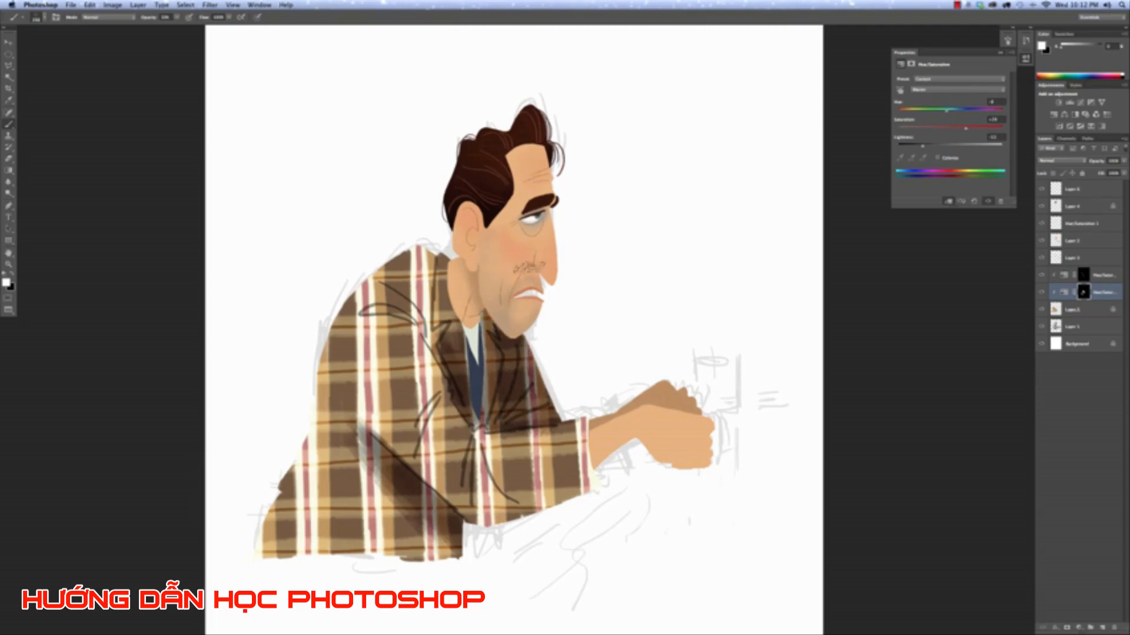
Deepen the shadow around the elbow fold and shade the near collar beside the neck.
left_click_drag(396, 469, 431, 535)
mouse_move(365, 422)
left_mouse_down()
mouse_move(438, 536)
mouse_move(479, 570)
left_mouse_up()
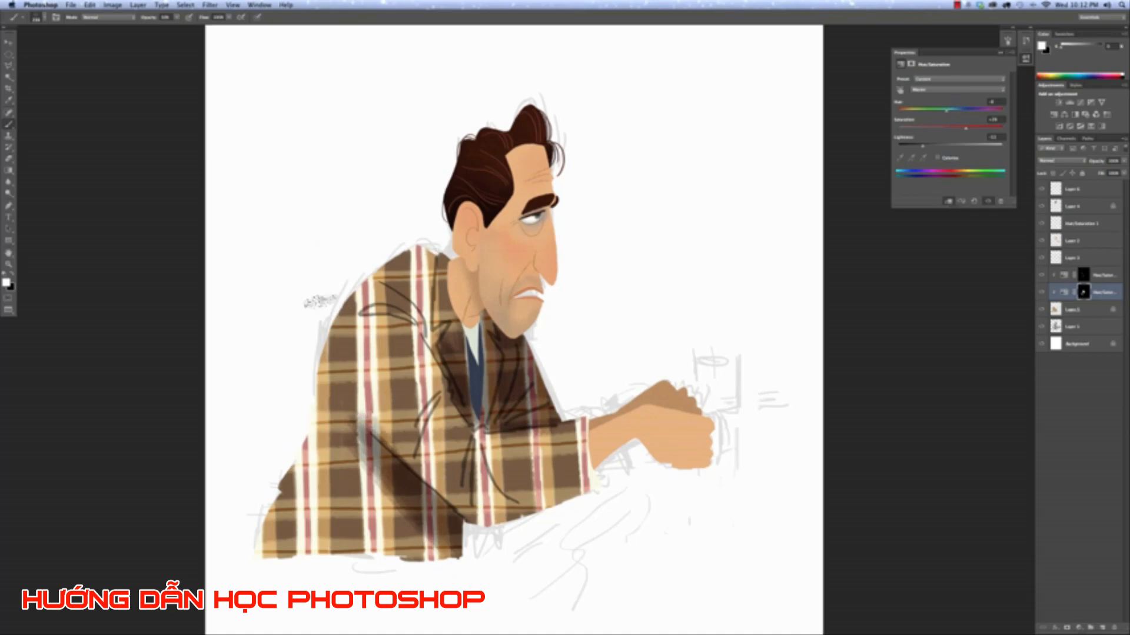
mouse_move(447, 296)
left_mouse_down()
mouse_move(425, 287)
mouse_move(444, 192)
mouse_move(420, 295)
mouse_move(380, 380)
mouse_move(448, 234)
mouse_move(457, 344)
left_mouse_up()
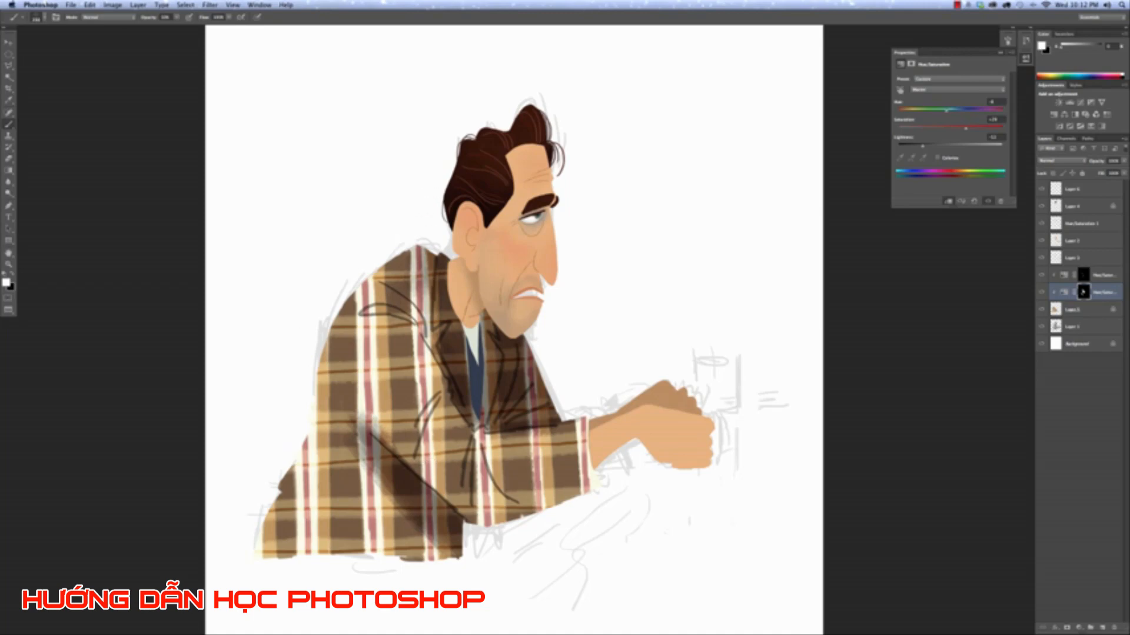
mouse_move(404, 453)
left_mouse_down()
mouse_move(422, 462)
mouse_move(361, 394)
mouse_move(384, 431)
mouse_move(481, 512)
left_mouse_up()
Enlarge the brush, shade the underside of the front sleeve and the jacket's back, and switch to black for trimming the mask.
key("bracketright")
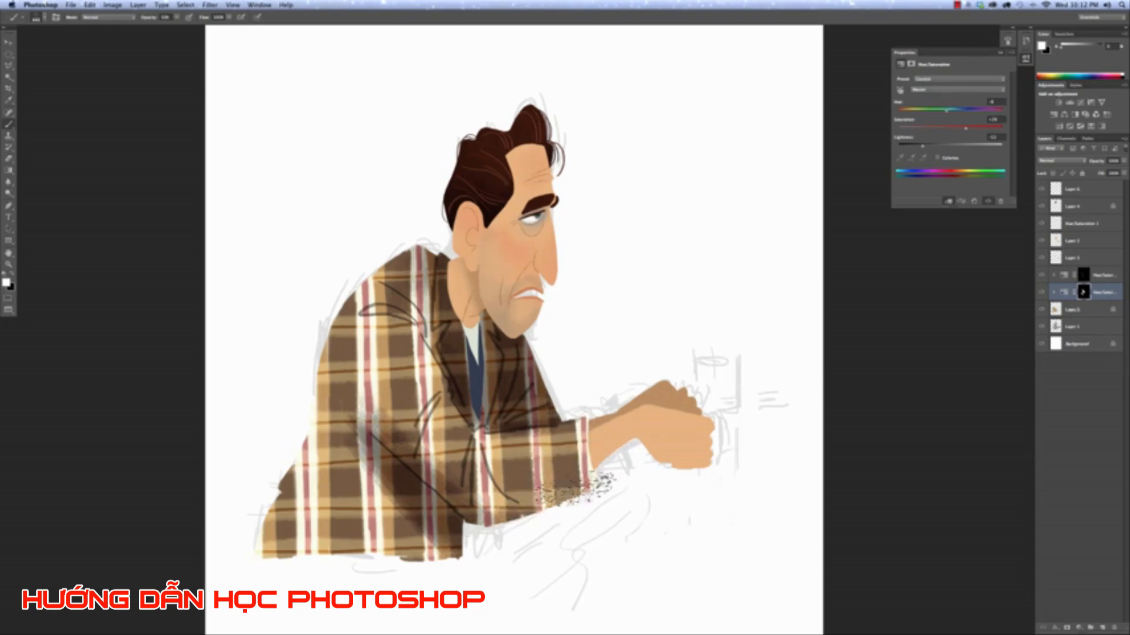
left_click_drag(433, 481, 619, 479)
left_click_drag(438, 499, 574, 488)
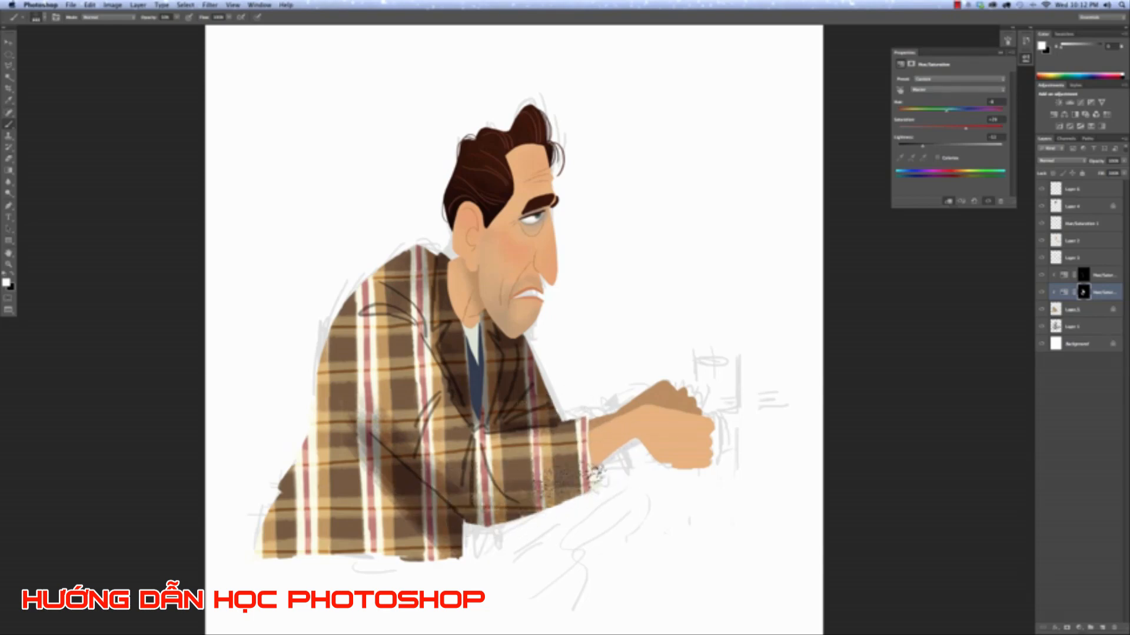
mouse_move(489, 503)
left_mouse_down()
mouse_move(516, 455)
mouse_move(606, 489)
left_mouse_up()
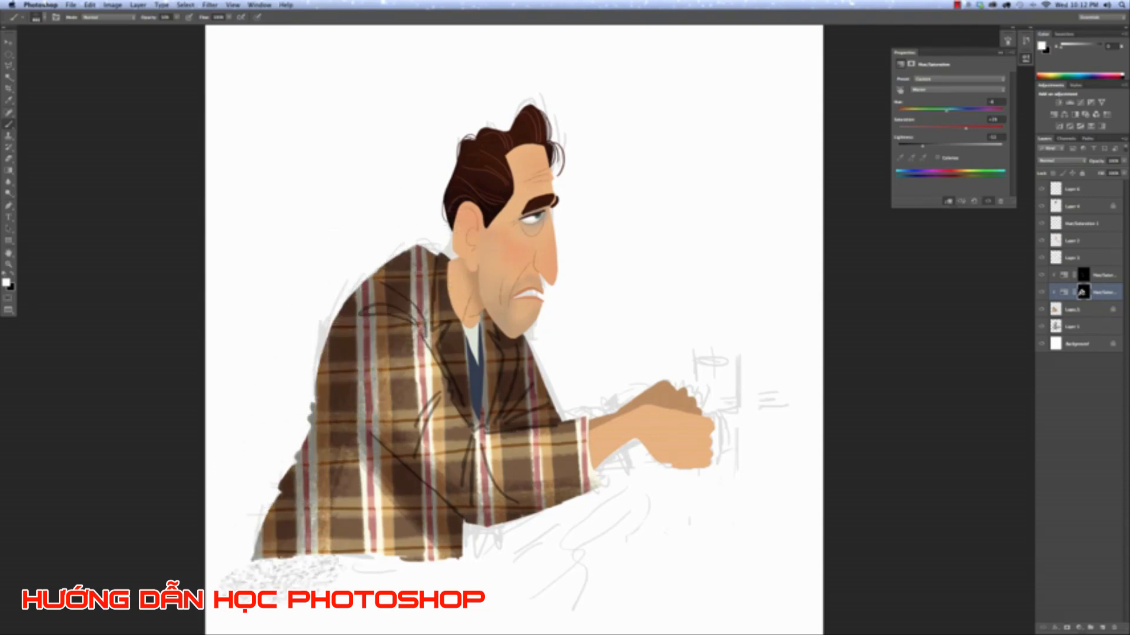
key("x")
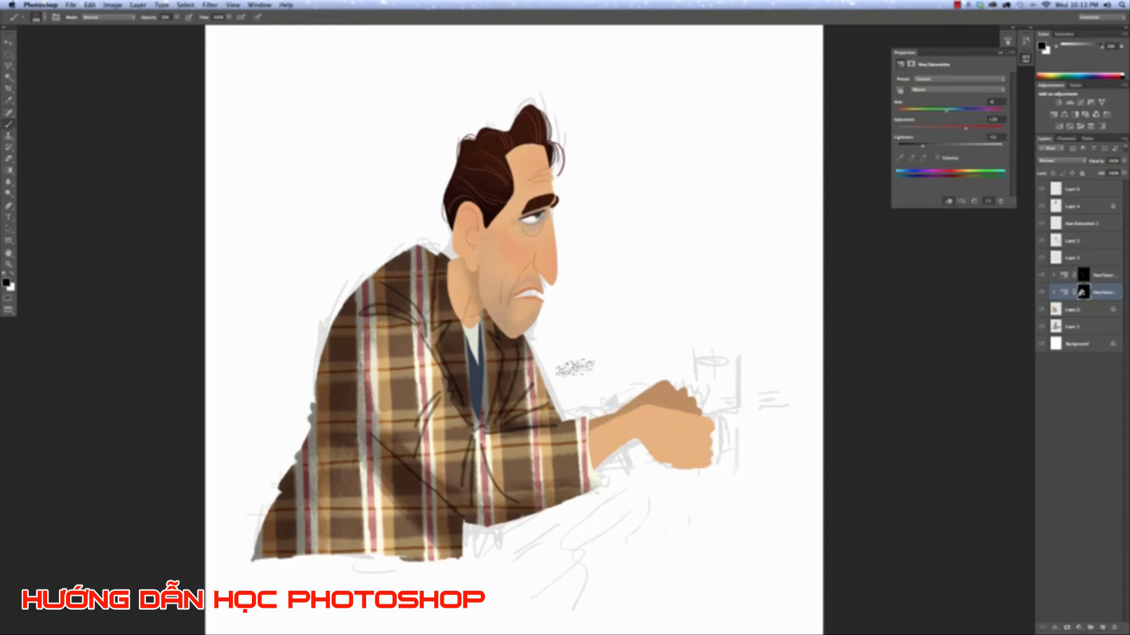
Toggle the visibility of the face, neck and Hue/Saturation 1 layers to examine which skin parts each one holds.
left_click(1042, 241)
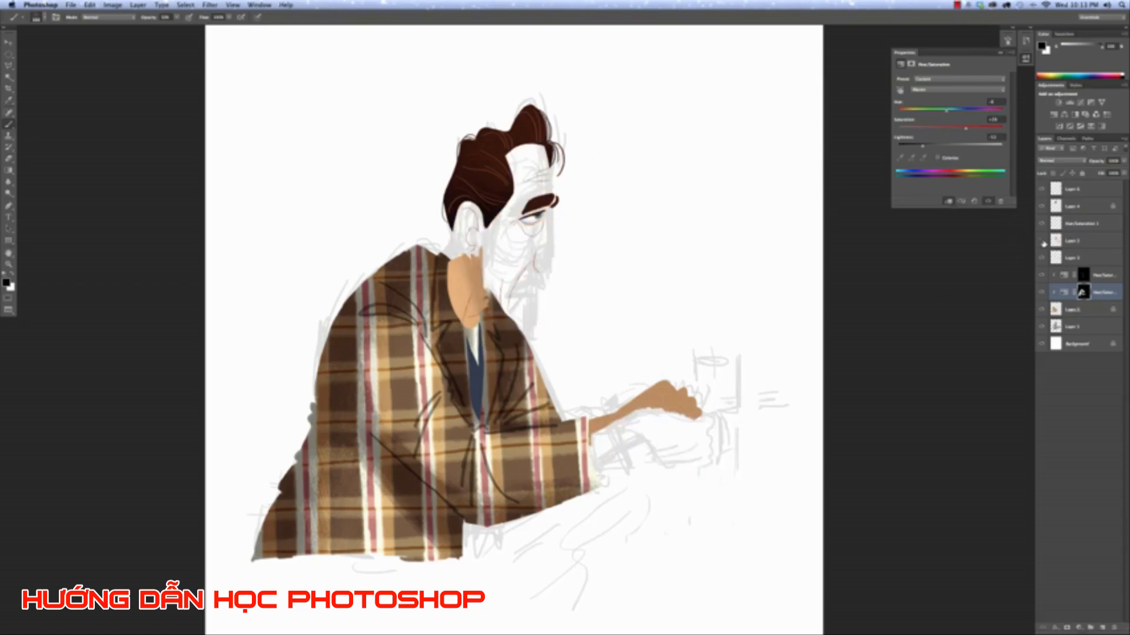
left_click(1041, 242)
left_click(1042, 258)
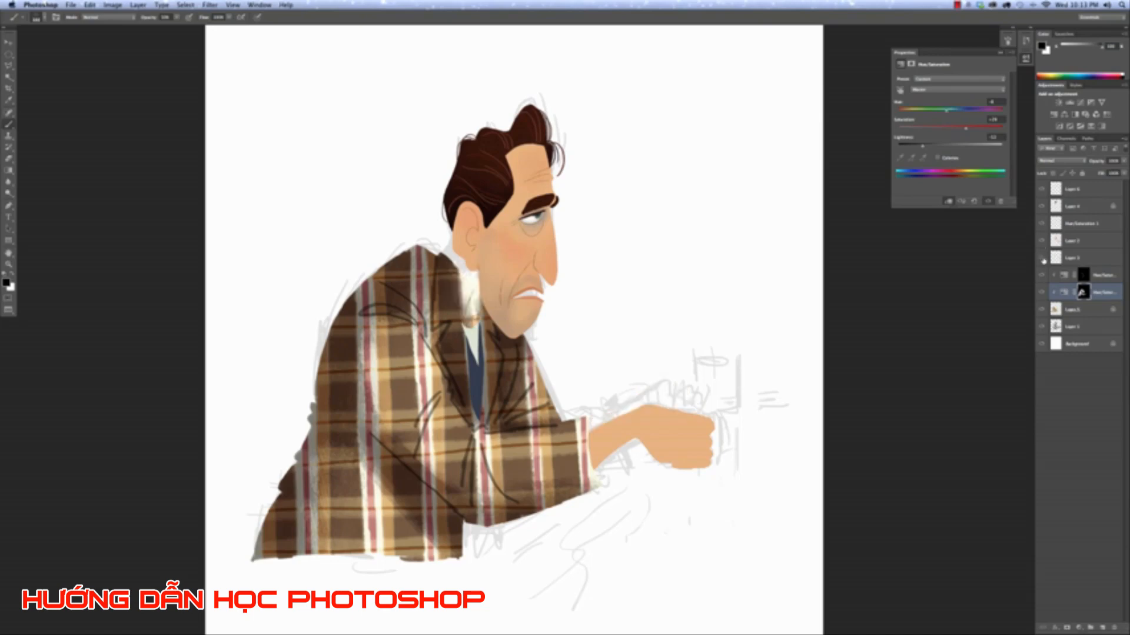
left_click(1042, 258)
left_click(1042, 240)
left_click(1041, 240)
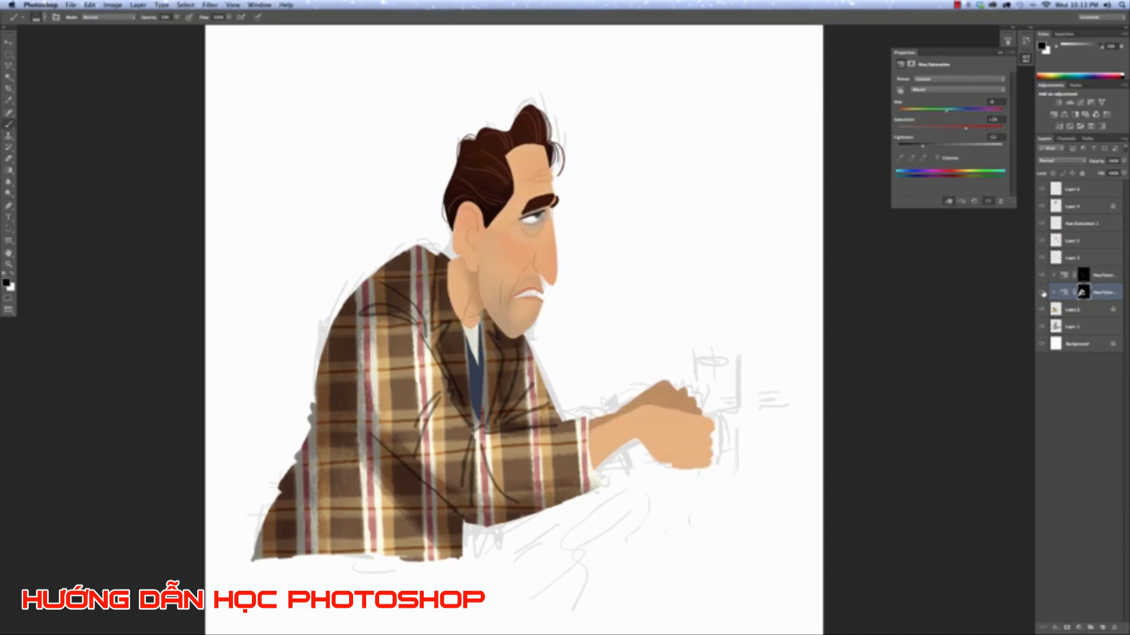
left_click(1041, 258)
left_click(1042, 259)
left_click(1041, 241)
left_click(1042, 240)
left_click(1040, 224)
left_click(1040, 224)
Merge the face, neck and Hue/Saturation 1 layers into one skin layer and check it by toggling its visibility.
left_click(1078, 257)
left_click(1074, 227, "shift")
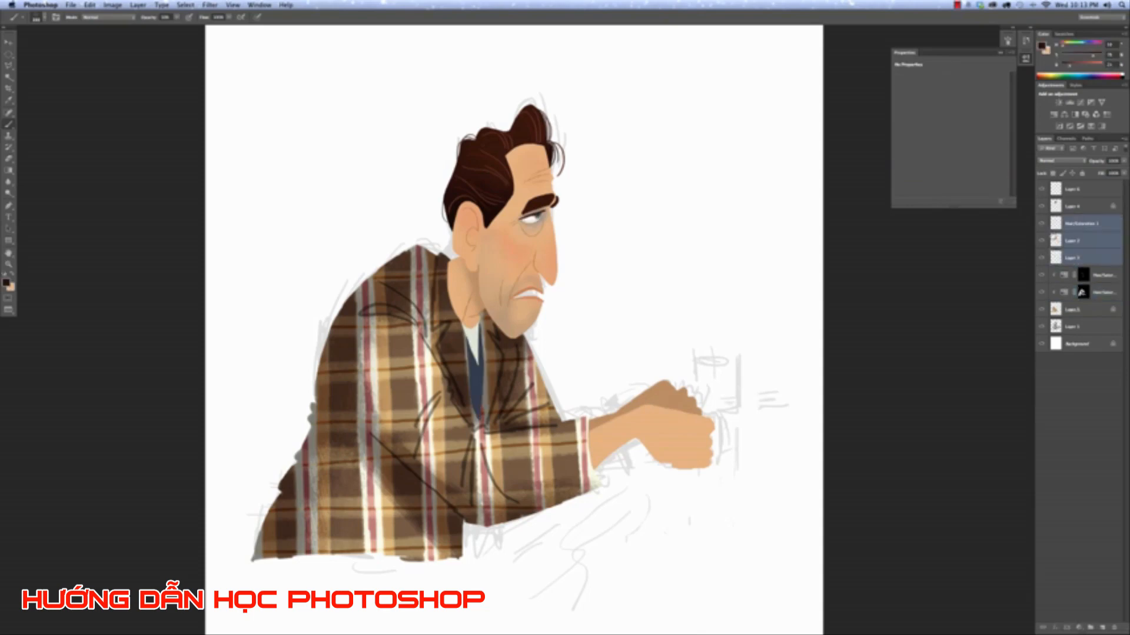
key("ctrl+e")
left_click(1041, 224)
left_click(1041, 224)
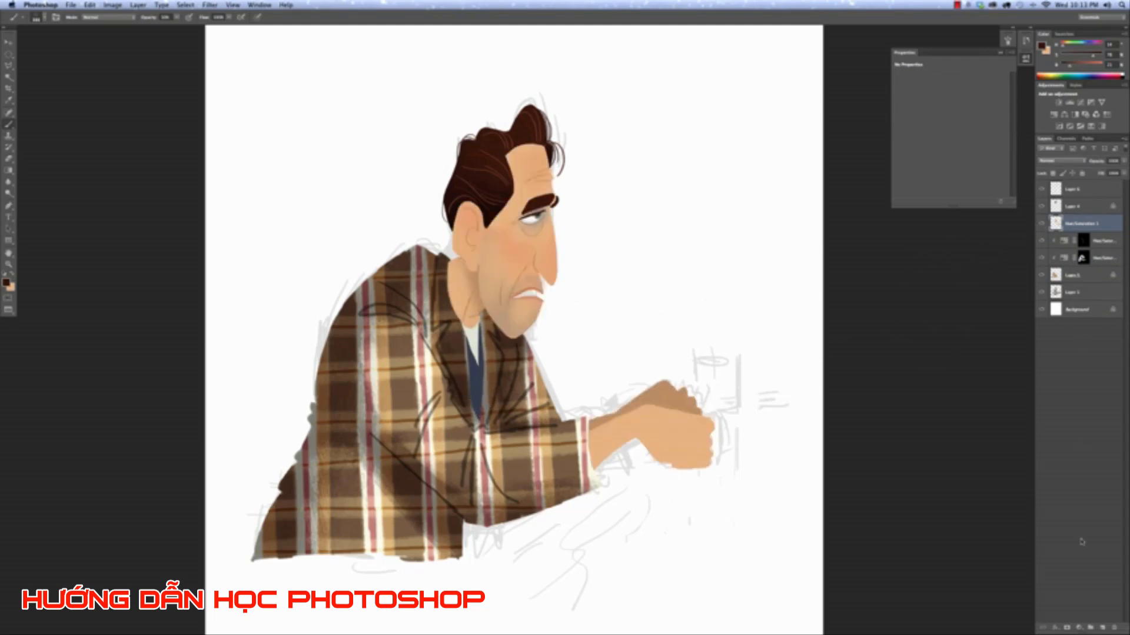
Add a Hue/Saturation adjustment layer clipped to the merged skin layer.
left_click(1078, 627)
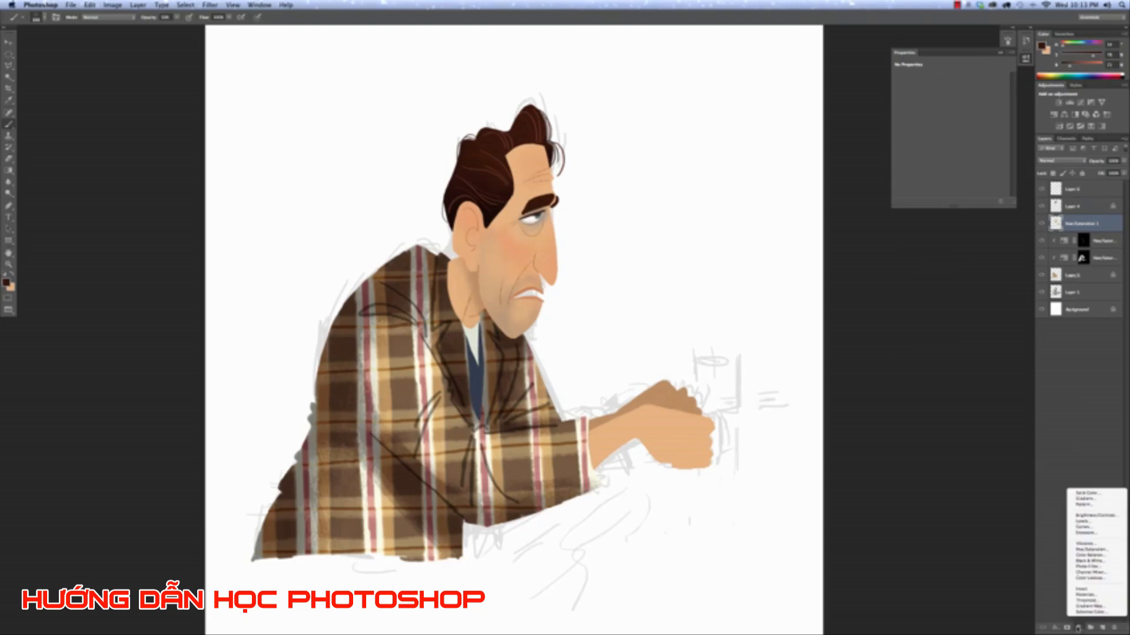
left_click(1092, 549, "alt")
left_click(535, 289)
left_click(643, 274)
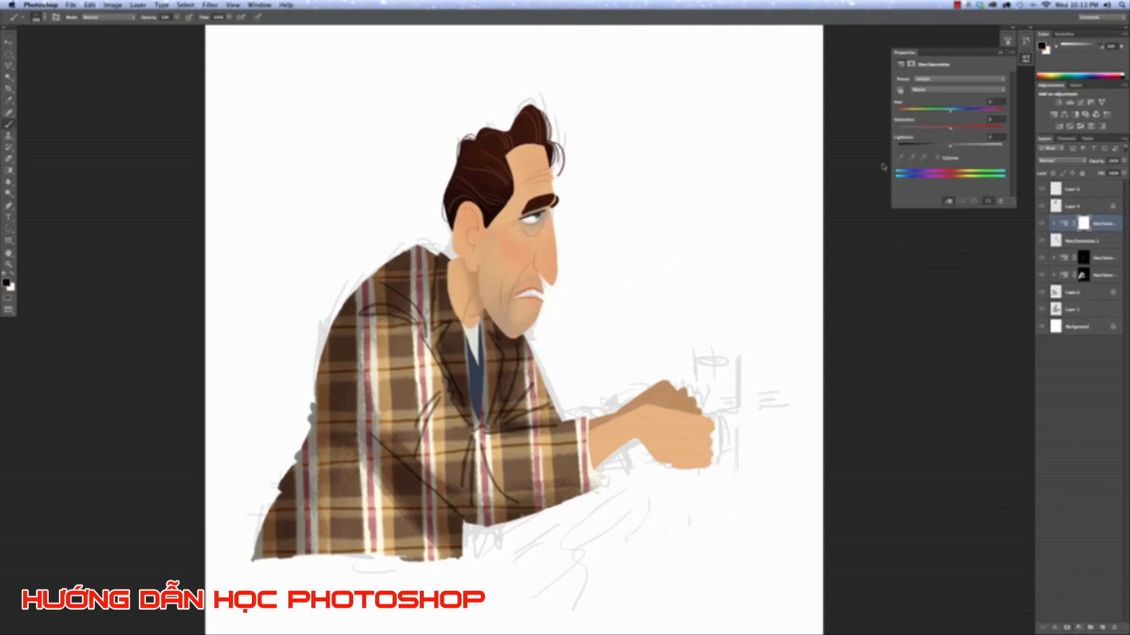
Lower the adjustment's lightness, shift its hue towards a reddish brown, and invert its mask to black.
left_click_drag(950, 149, 928, 151)
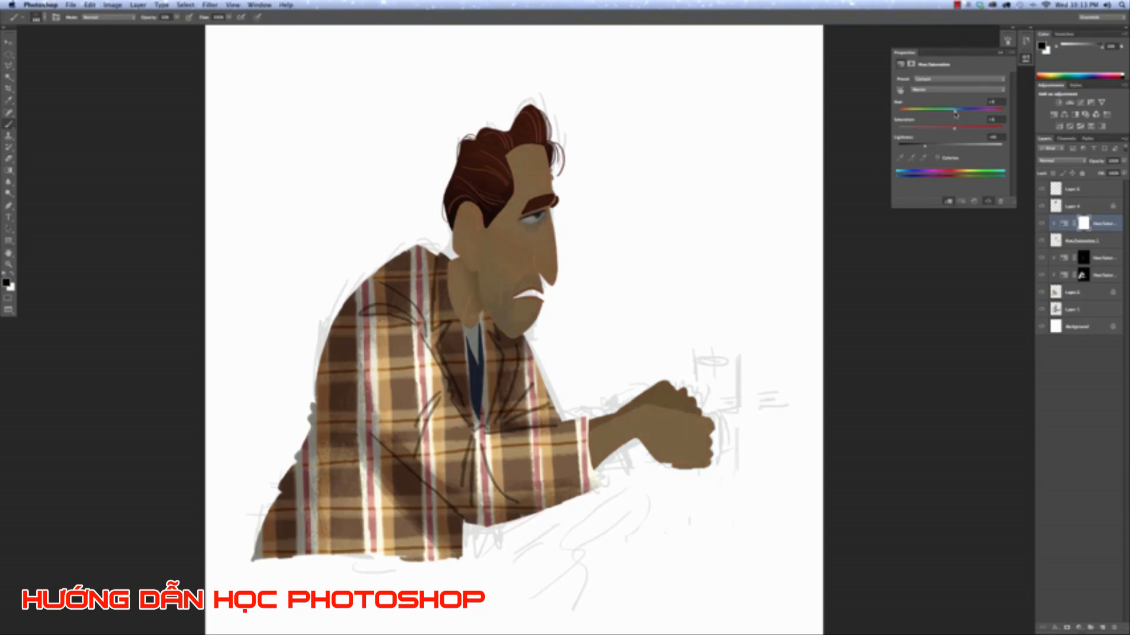
mouse_move(953, 115)
left_mouse_down()
mouse_move(989, 118)
mouse_move(951, 119)
left_mouse_up()
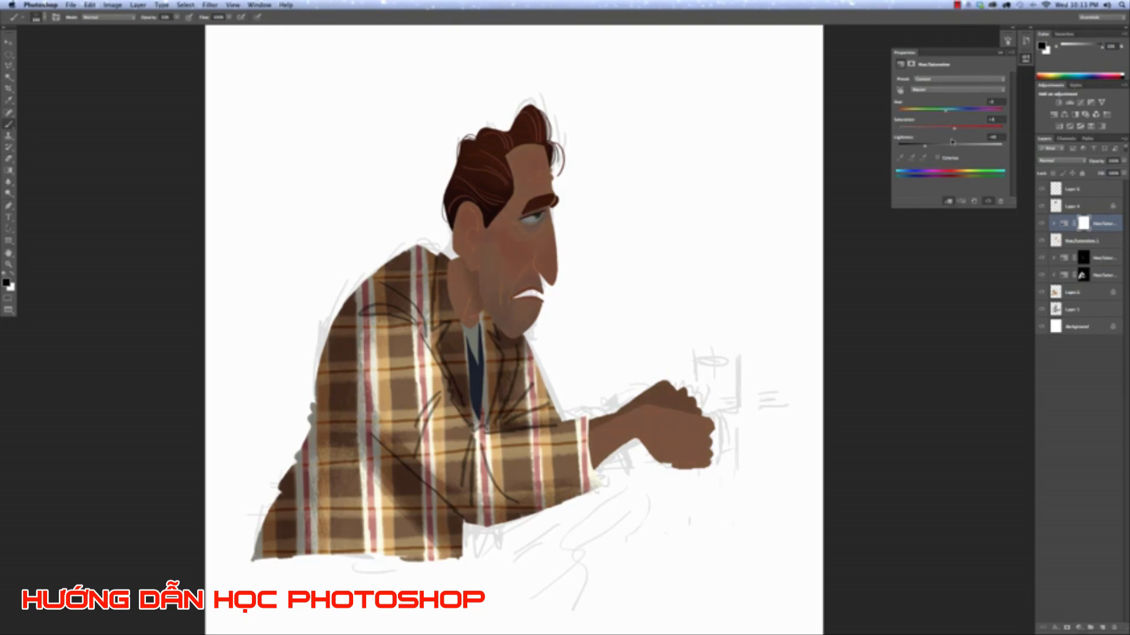
key("super+i")
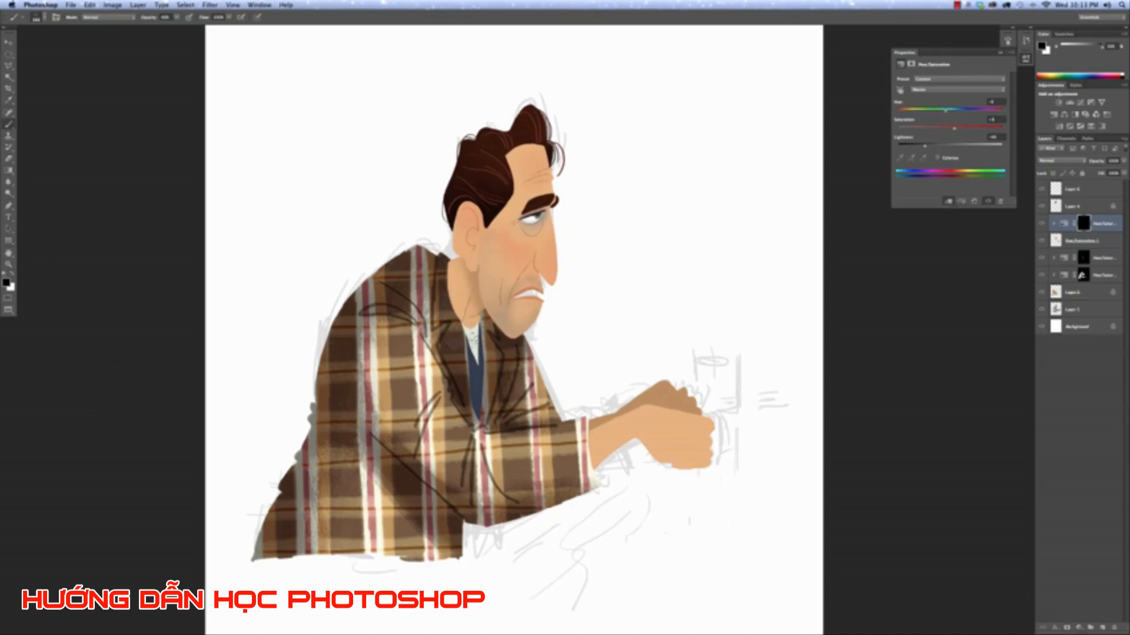
Paint a textured shadow in white on the adjustment's mask over the neck, below the ear and behind the jaw.
left_click_drag(465, 259, 499, 255)
key("x")
mouse_move(473, 376)
left_mouse_down()
mouse_move(471, 324)
mouse_move(475, 370)
mouse_move(474, 321)
mouse_move(487, 326)
left_mouse_up()
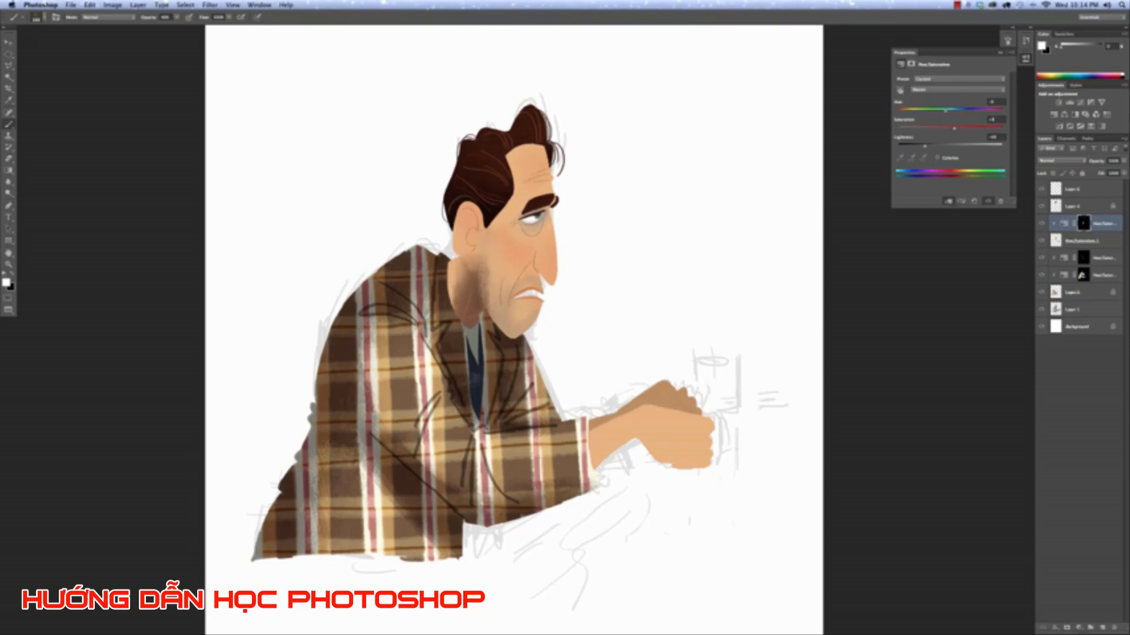
Switch to black and trim the neck shadow where it spills onto the jaw and earlobe.
key("x")
key("super+plus")
key("super+plus")
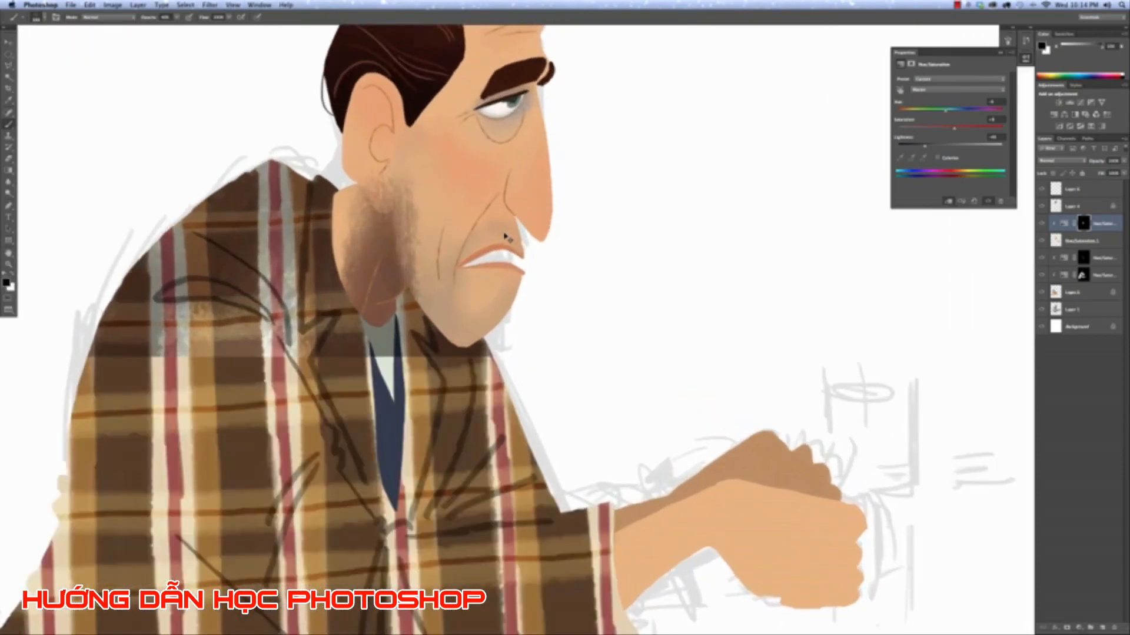
left_click_drag(504, 236, 514, 261)
mouse_move(429, 233)
left_mouse_down()
mouse_move(434, 278)
mouse_move(416, 195)
mouse_move(443, 317)
mouse_move(425, 260)
left_mouse_up()
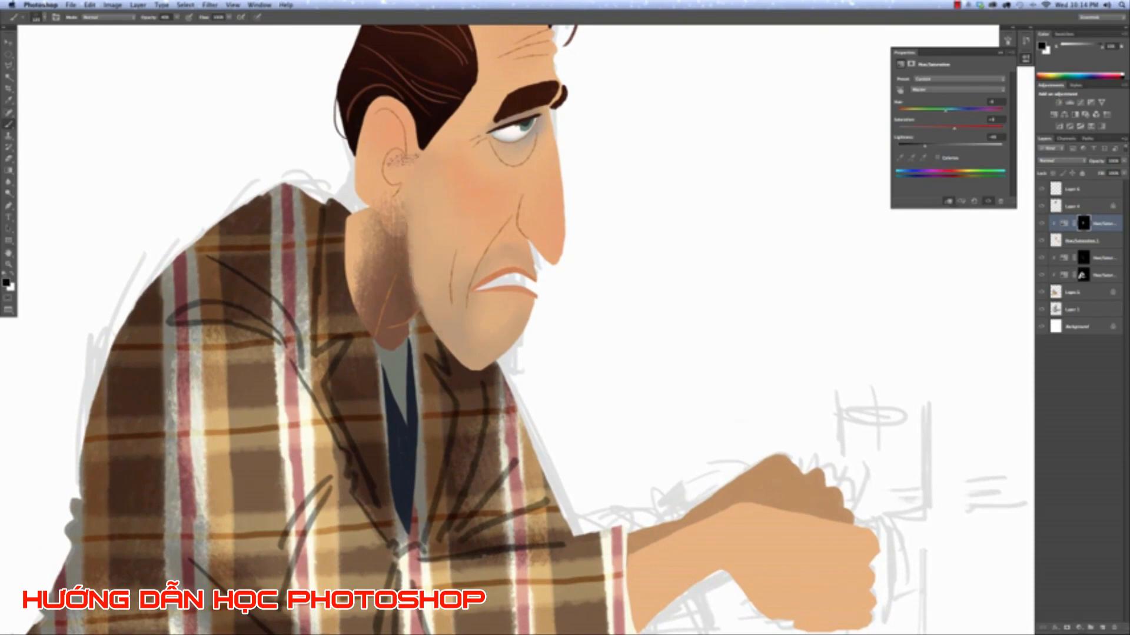
mouse_move(398, 222)
left_mouse_down()
mouse_move(385, 203)
mouse_move(404, 219)
left_mouse_up()
Resize the textured brush, set its opacity to 20%, and soften the neck shadow with repeated vertical strokes towards the collar.
key("bracketright")
key("bracketright")
key("bracketright")
key("bracketright")
key("bracketright")
key("bracketright")
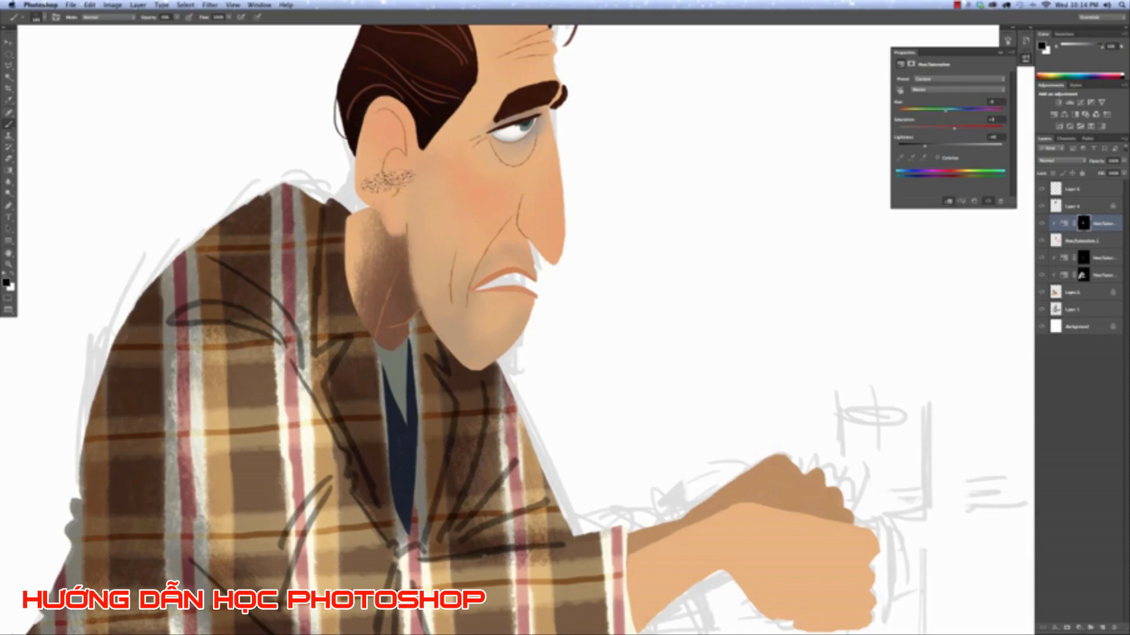
key("bracketleft")
key("bracketleft")
key("bracketleft")
key("bracketleft")
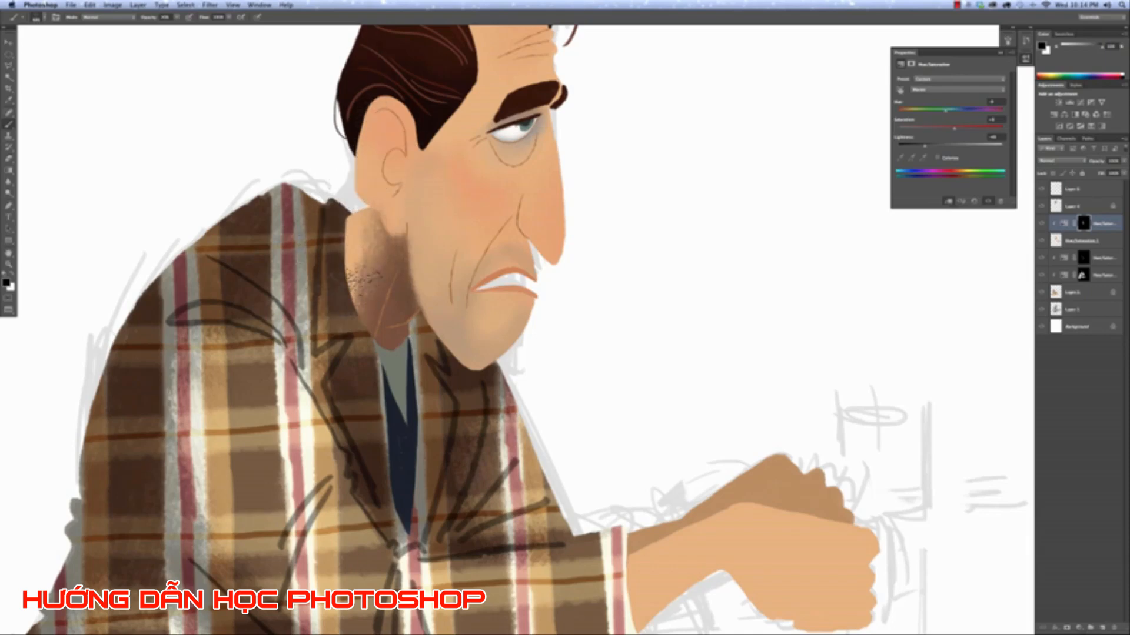
key("2")
left_click_drag(378, 224, 365, 293)
left_click_drag(386, 191, 363, 282)
mouse_move(375, 222)
left_mouse_down()
mouse_move(365, 299)
mouse_move(389, 331)
mouse_move(380, 206)
mouse_move(382, 344)
left_mouse_up()
mouse_move(371, 255)
left_mouse_down()
mouse_move(382, 338)
mouse_move(383, 315)
left_mouse_up()
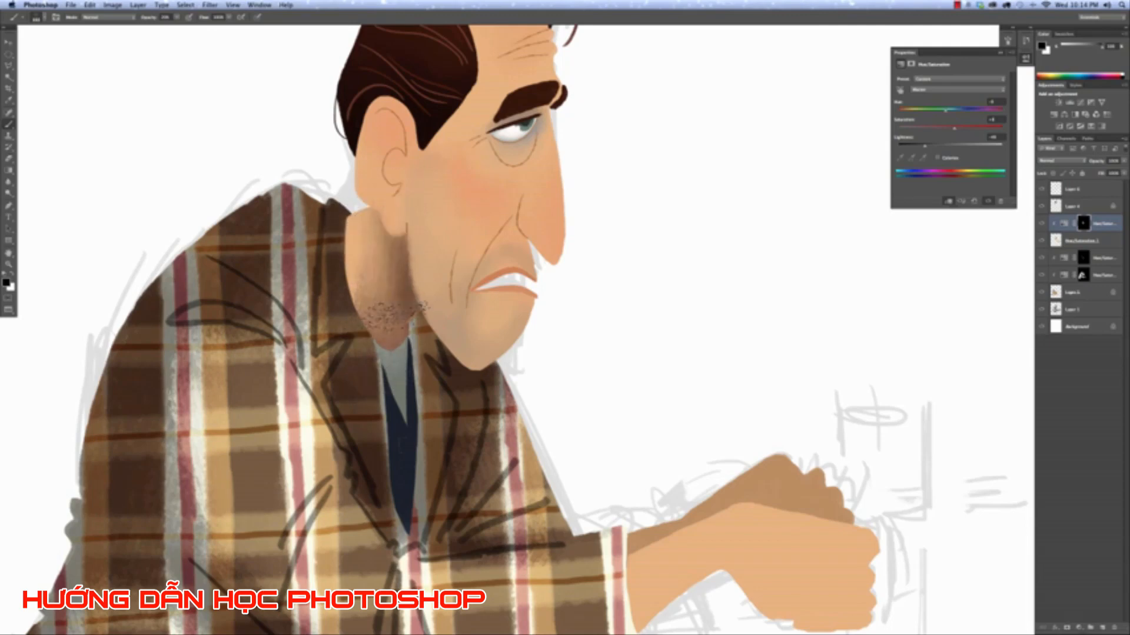
left_click_drag(366, 196, 379, 339)
left_click_drag(391, 221, 393, 353)
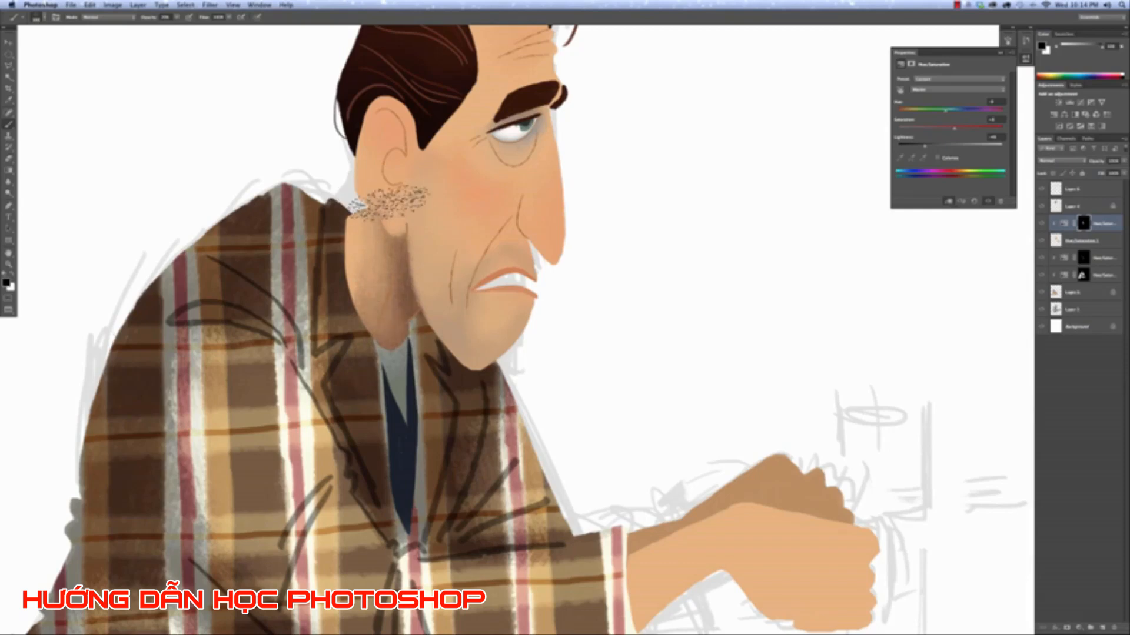
left_click_drag(388, 206, 394, 359)
left_click_drag(385, 198, 393, 360)
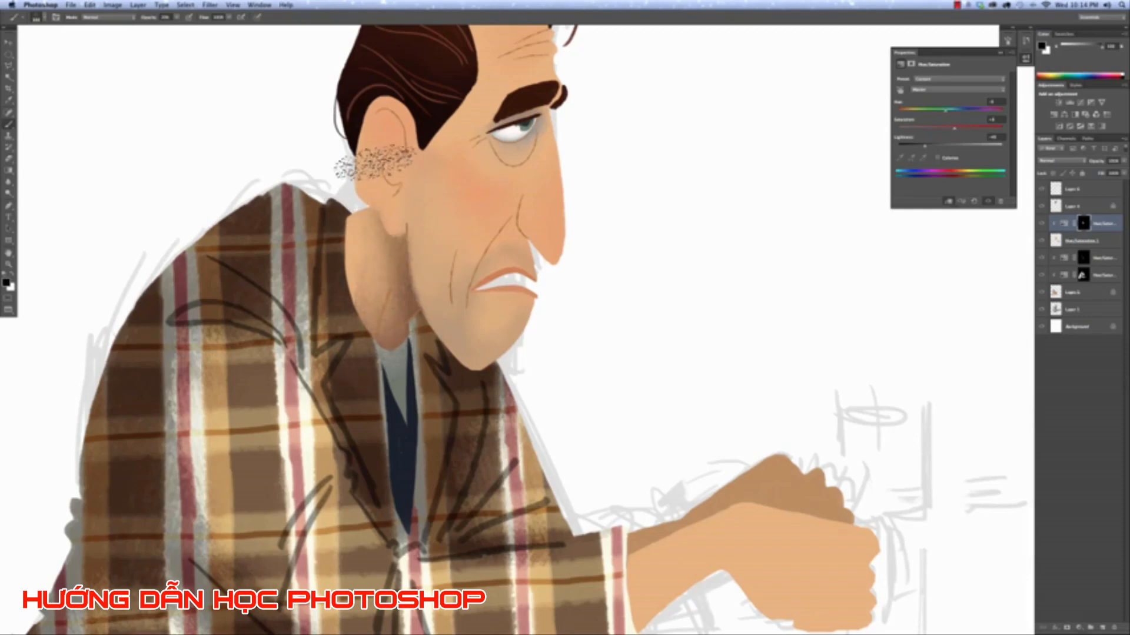
left_click_drag(376, 234, 396, 380)
Hide the rough sketch on Layer 1 and view the whole painted figure on its own.
key("super+0")
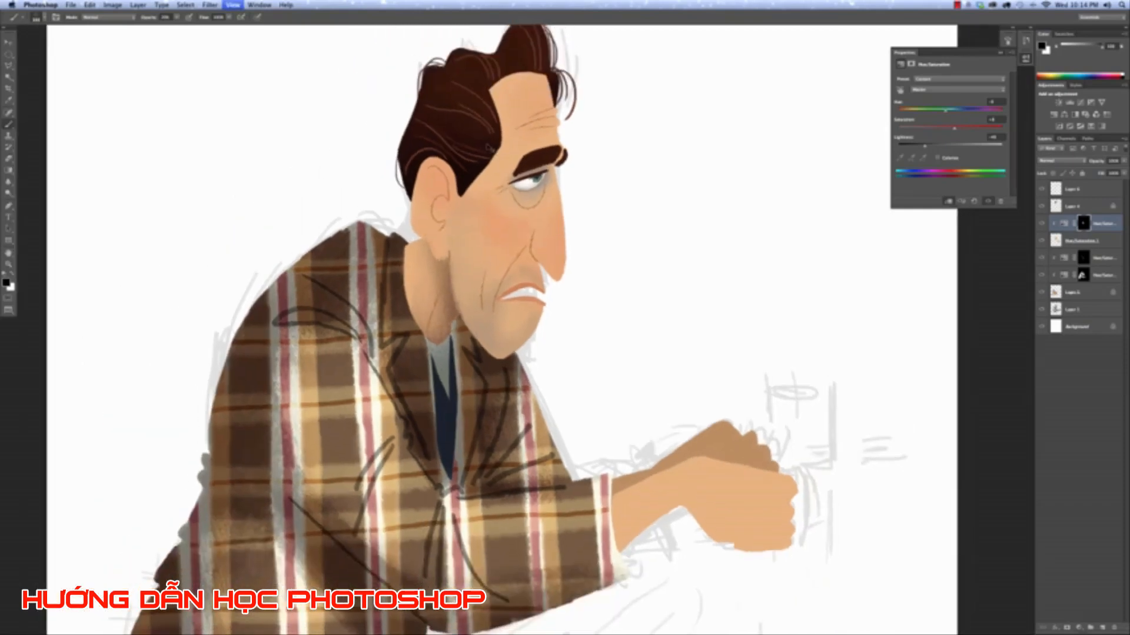
key("super+minus")
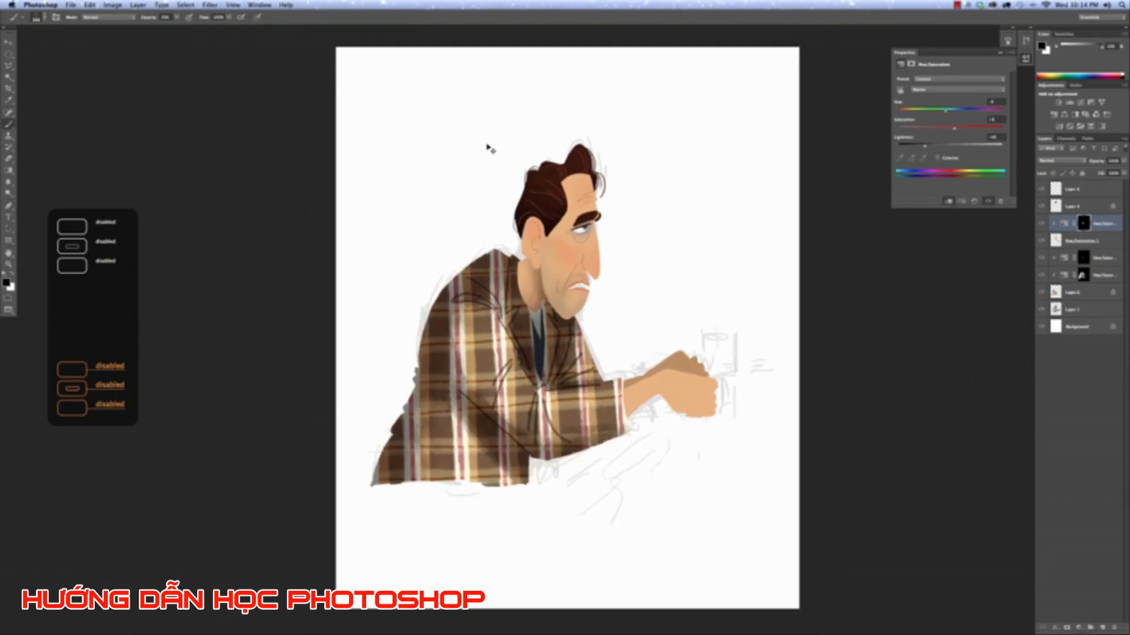
left_click(1042, 309)
key("super+minus")
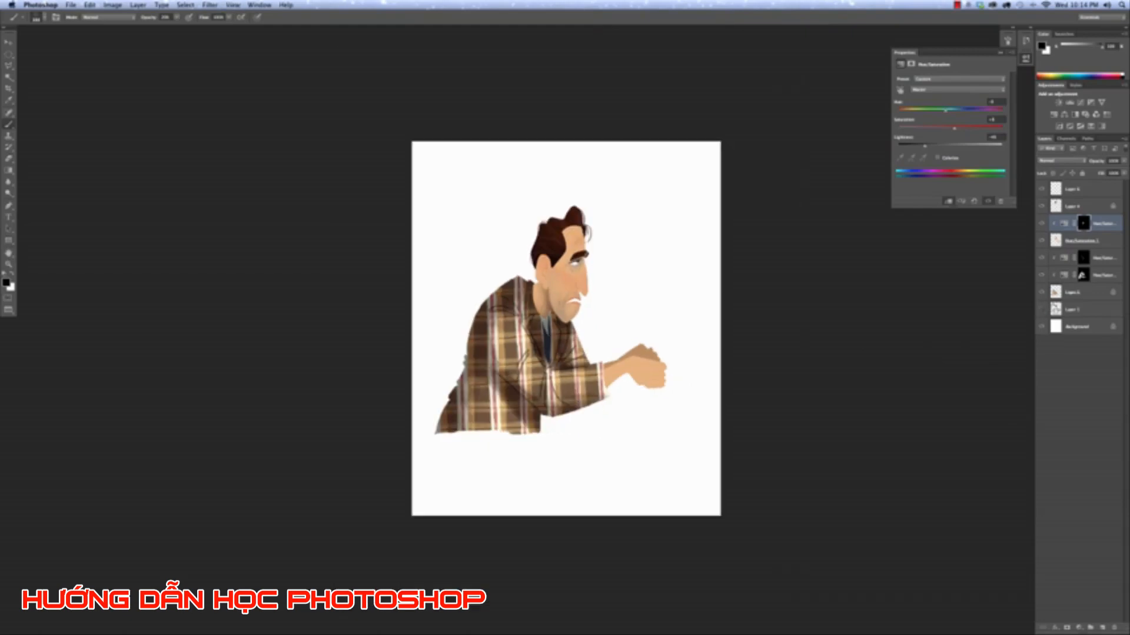
key("super+plus")
key("super+plus")
key("super+plus")
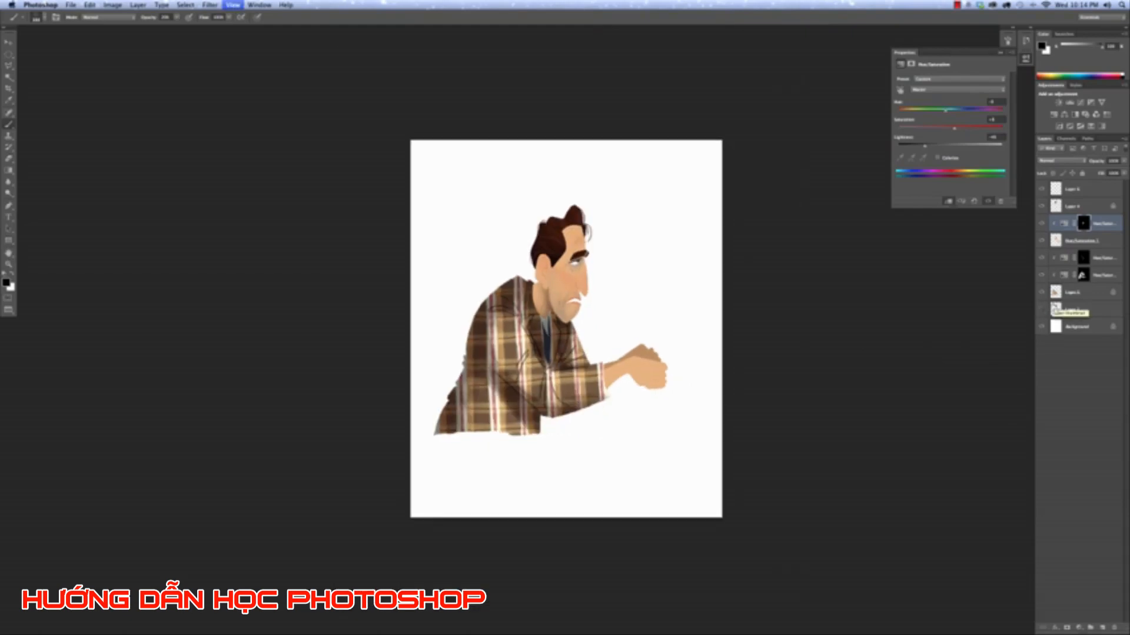
key("super+minus")
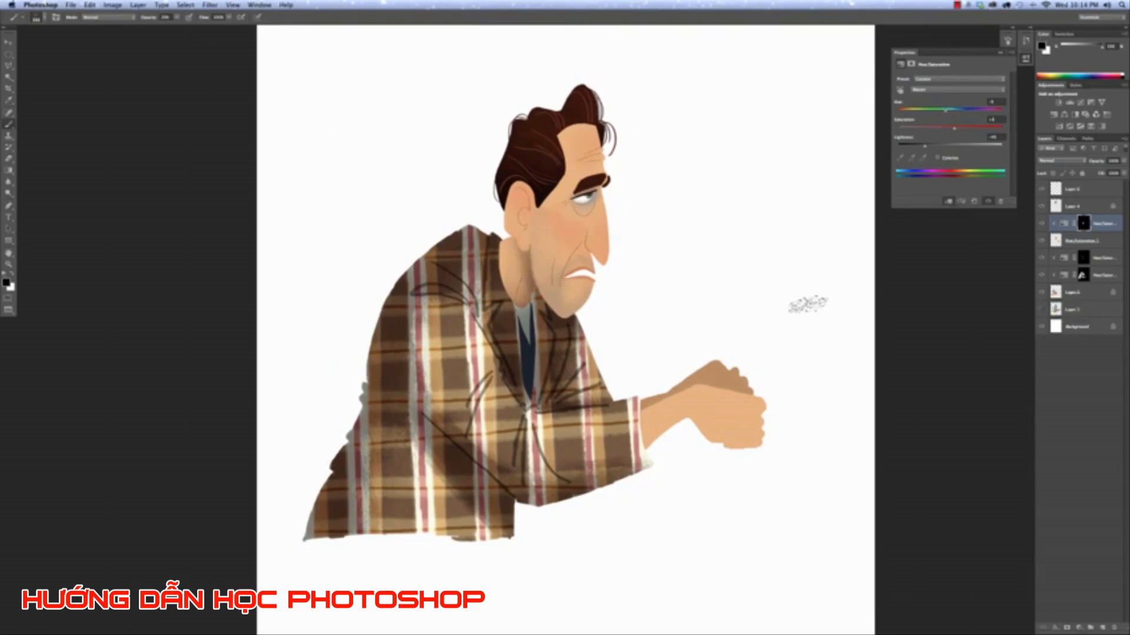
Identify the jacket's upper Hue/Saturation layer by toggling it, select its mask, and choose a small brush for fold lines.
left_click(1042, 260)
left_click(1042, 260)
left_click(1083, 259)
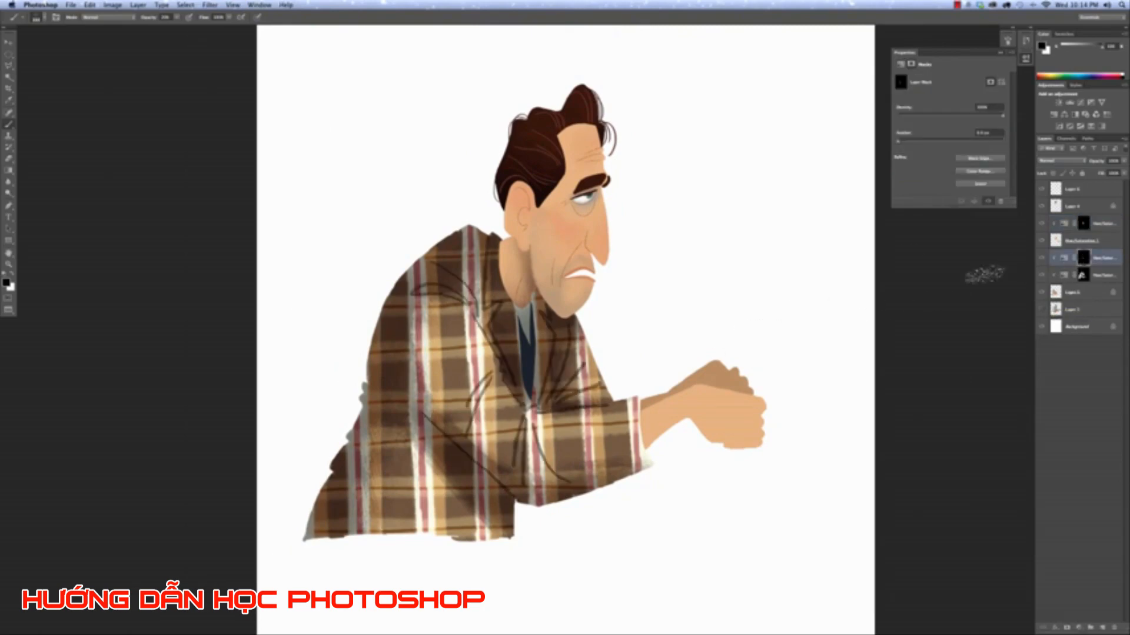
left_click(43, 17)
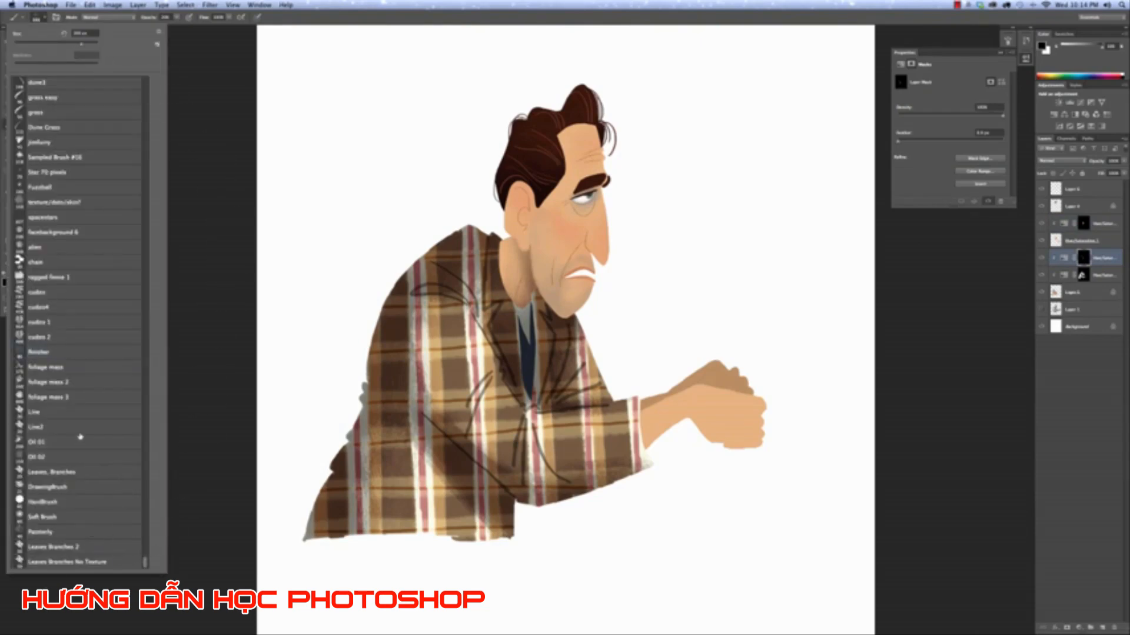
left_click(81, 477)
left_click(47, 17)
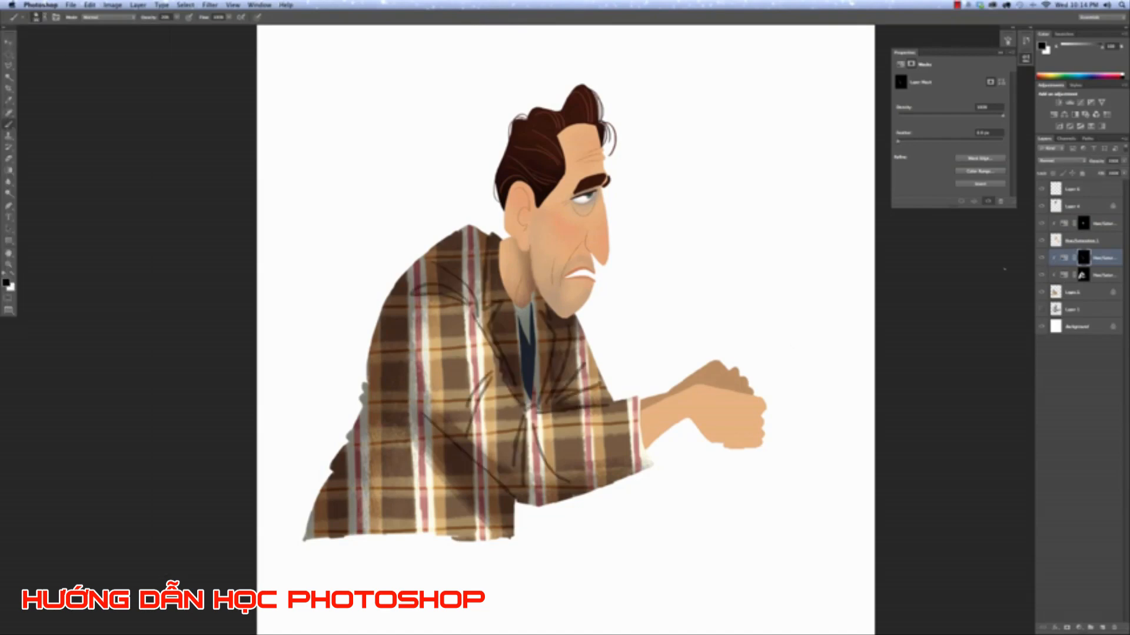
Draw thin fold lines in white on the mask, running inward from the jacket's back edge beside the elbow.
key("super+plus")
left_click_drag(530, 441, 649, 222)
key("x")
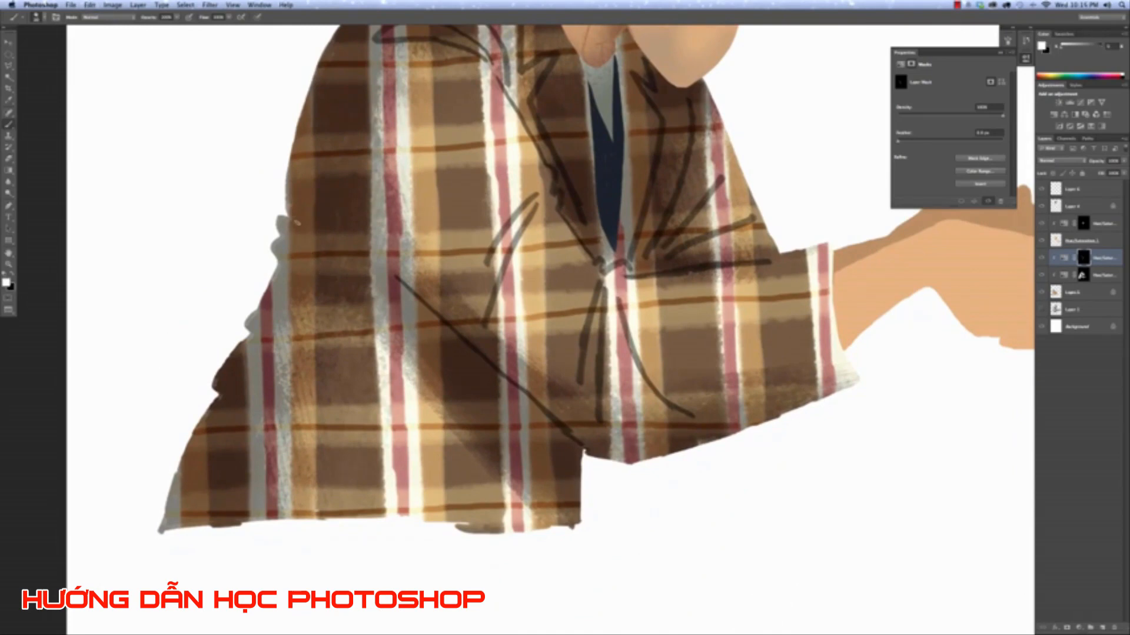
left_click_drag(286, 219, 332, 272)
key("super+z")
left_click_drag(289, 218, 326, 265)
left_click_drag(282, 236, 335, 281)
left_click_drag(248, 333, 337, 372)
left_click_drag(276, 323, 330, 356)
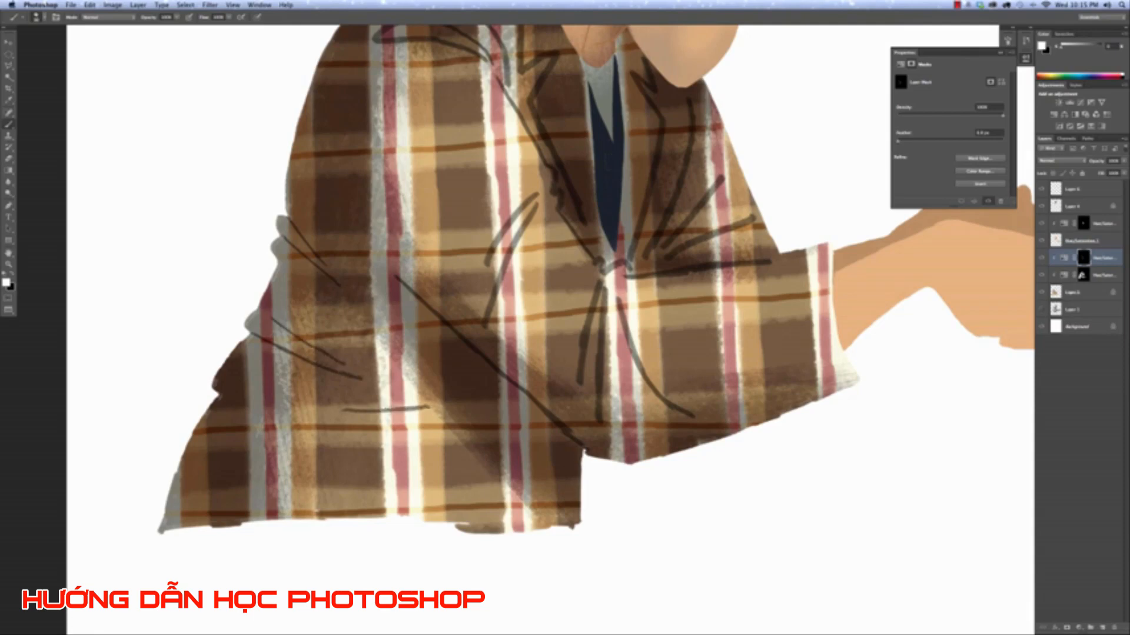
Add short folds at the upper end of the elbow crease and a long curved line from the shoulder down to it.
mouse_move(325, 306)
left_mouse_down()
mouse_move(403, 300)
mouse_move(384, 276)
left_mouse_up()
key("ctrl+z")
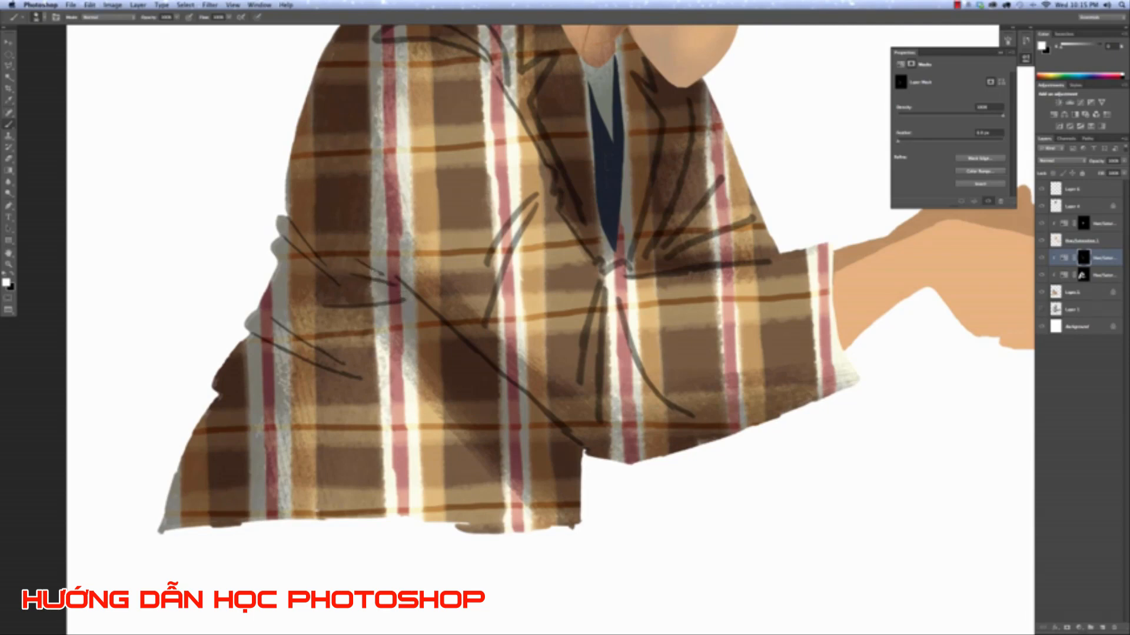
left_click_drag(403, 121, 424, 208)
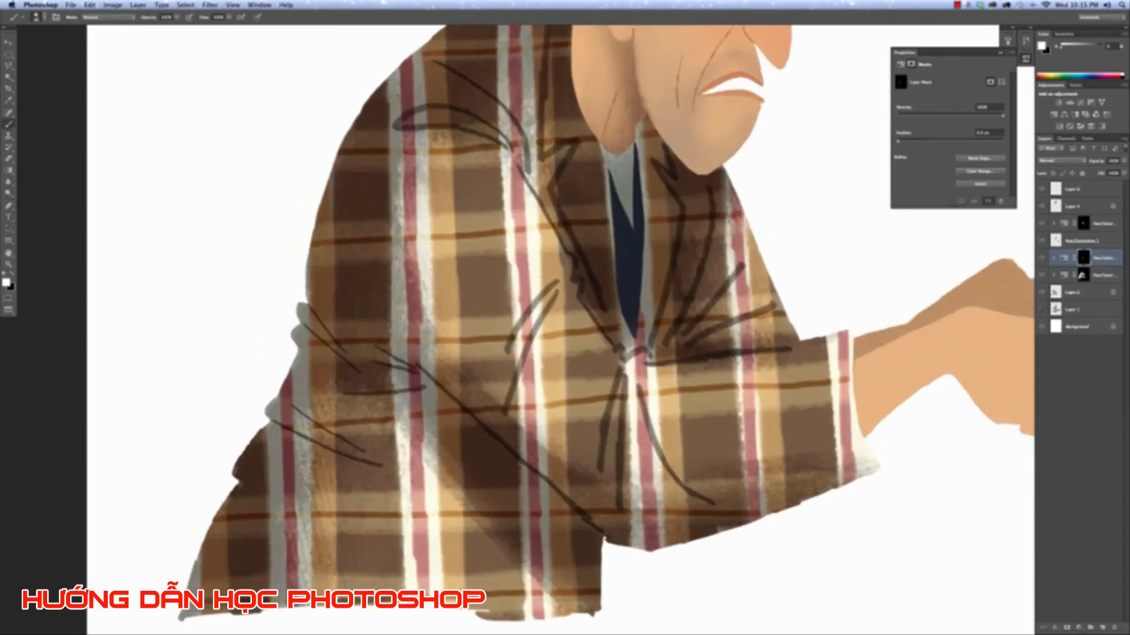
mouse_move(375, 102)
left_mouse_down()
mouse_move(345, 166)
mouse_move(340, 239)
mouse_move(372, 317)
left_mouse_up()
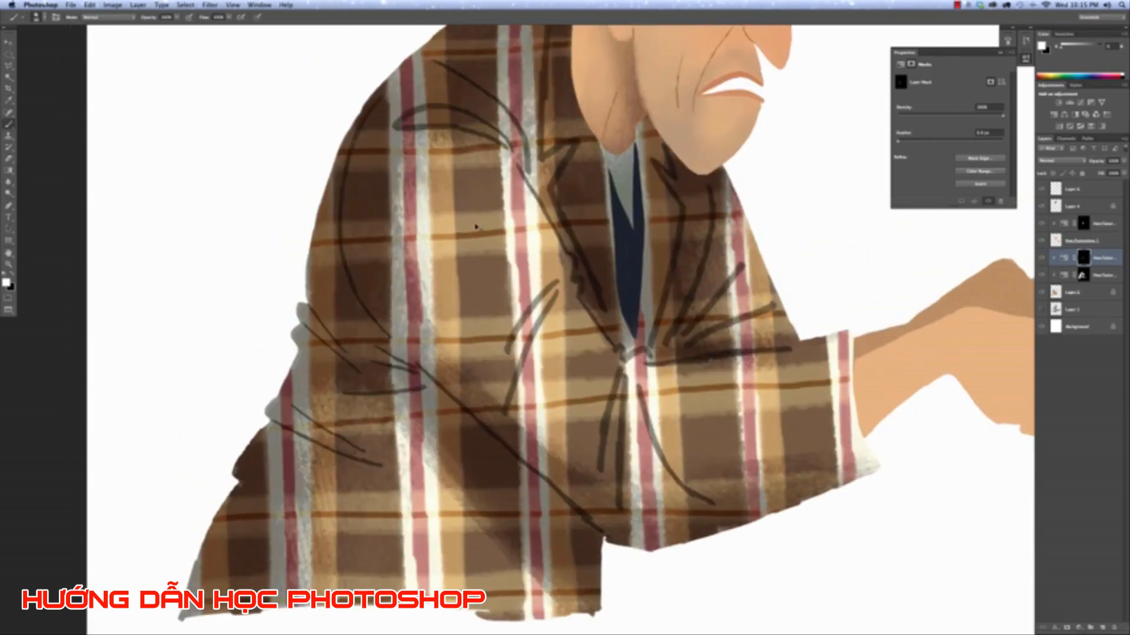
Try short curved fold lines on the upper shoulder beside the neck, undoing and redrawing the strokes.
key("super+0")
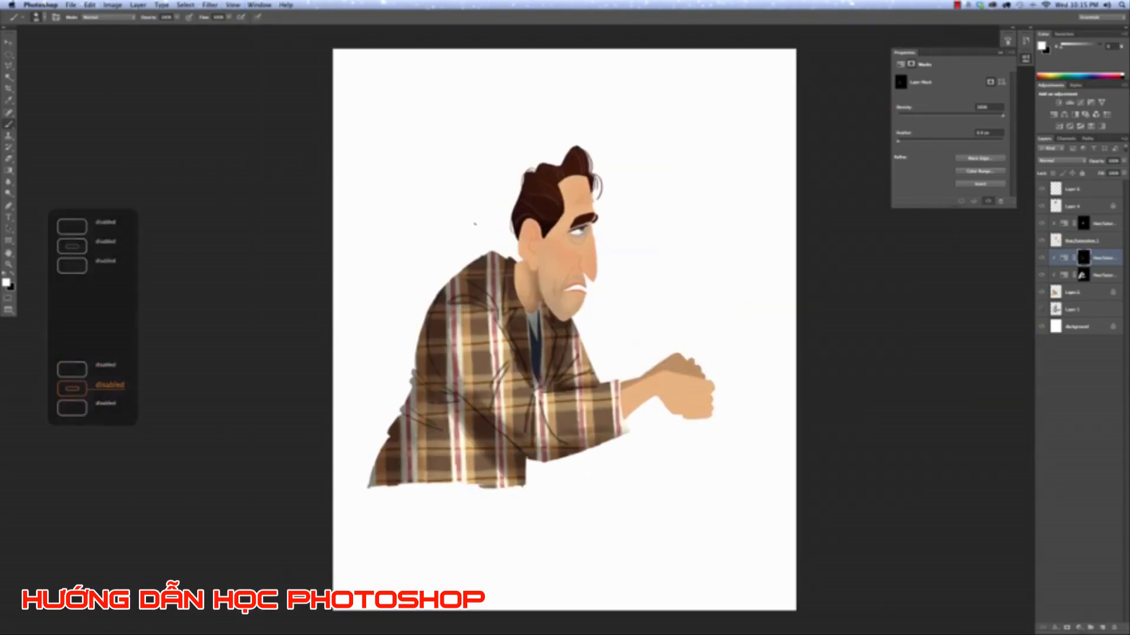
key("super+plus")
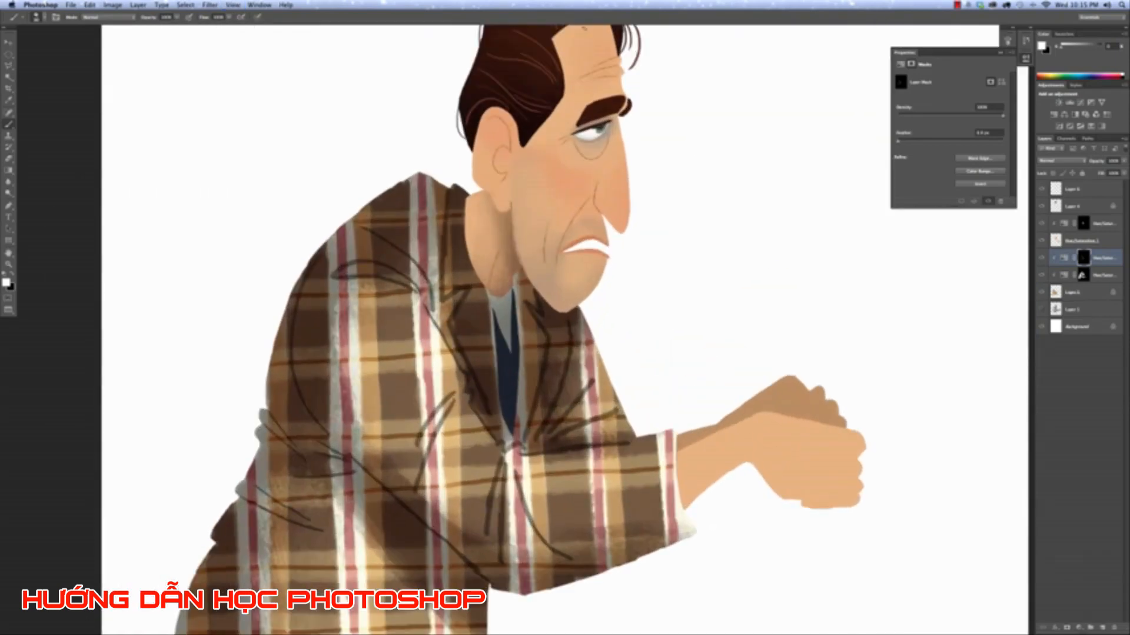
mouse_move(433, 192)
left_mouse_down()
mouse_move(432, 218)
mouse_move(401, 199)
mouse_move(429, 180)
mouse_move(444, 189)
mouse_move(423, 232)
left_mouse_up()
key("super+z")
key("super+z")
key("super+z")
mouse_move(438, 189)
left_mouse_down()
mouse_move(434, 222)
mouse_move(446, 194)
mouse_move(436, 242)
left_mouse_up()
key("super+z")
key("super+z")
left_click_drag(403, 184, 399, 209)
key("super+z")
mouse_move(422, 181)
left_mouse_down()
mouse_move(436, 206)
mouse_move(410, 229)
left_mouse_up()
key("super+z")
key("super+z")
Review the whole figure, toggle the top layer's visibility to check which lines it holds, and select that layer.
scroll(402, 172, "down", 5)
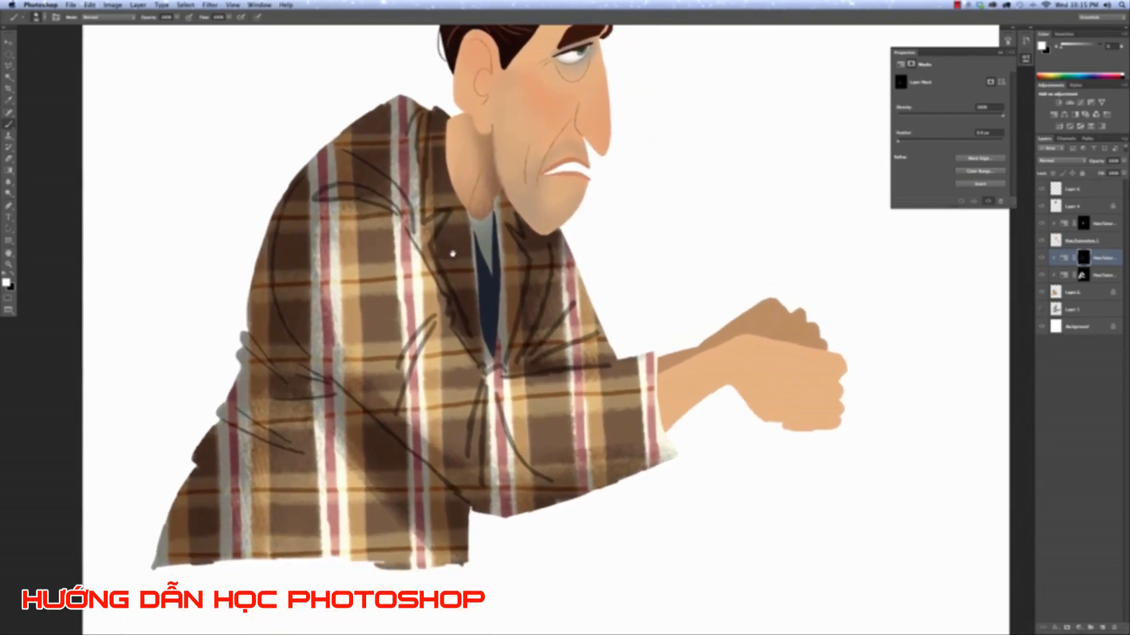
scroll(452, 254, "right", 2)
key("super+minus")
key("super+minus")
key("super+minus")
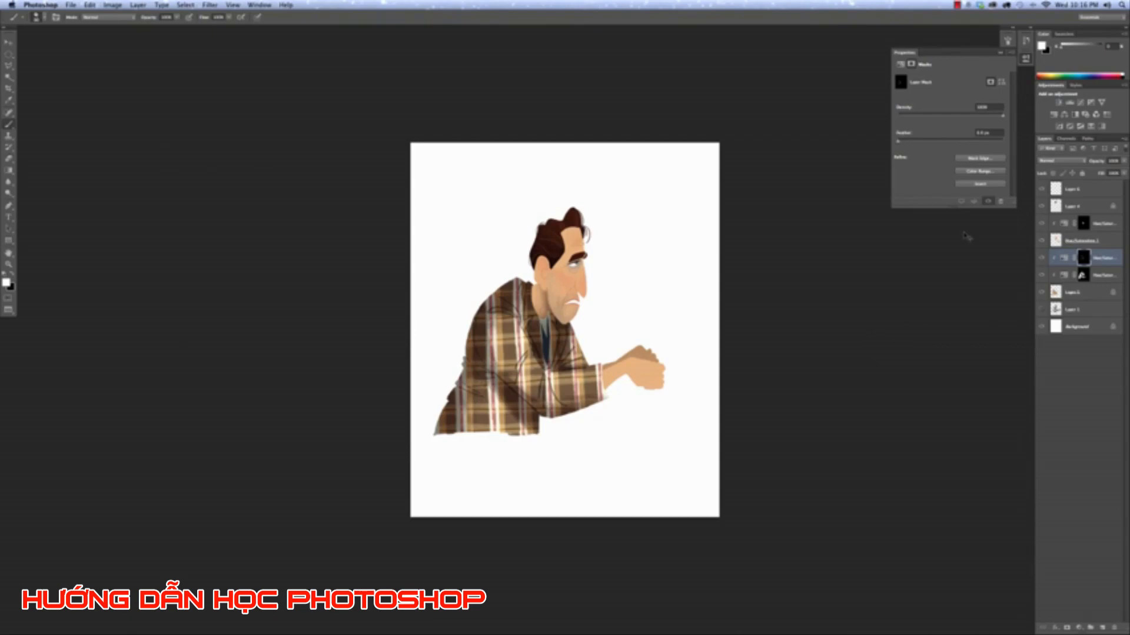
key("super+plus")
key("super+plus")
key("super+plus")
key("super+plus")
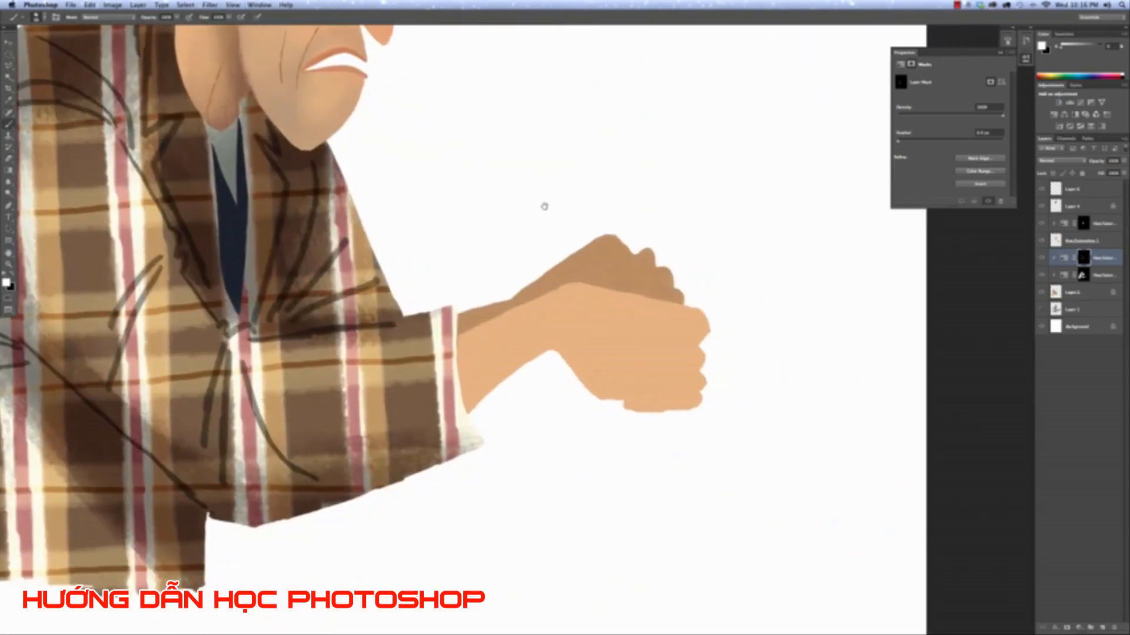
left_click_drag(351, 137, 410, 390)
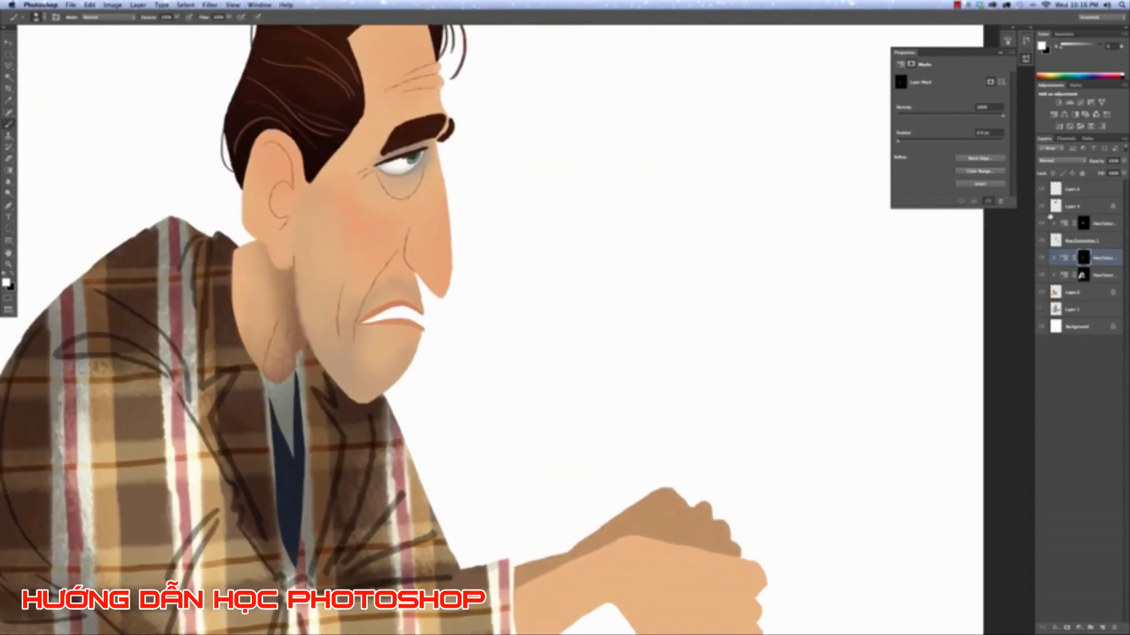
left_click(1042, 190)
left_click(1042, 190)
left_click(1077, 192)
Sample the brown of the contour line beside the nostril as the brush colour.
key("super+plus")
key("super+plus")
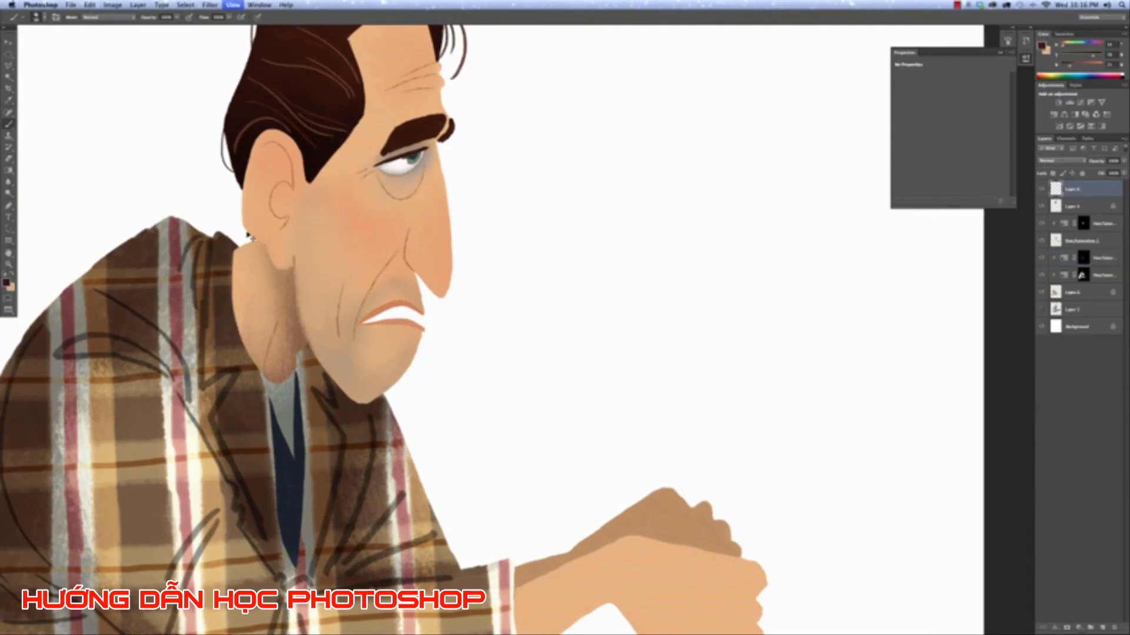
left_click_drag(412, 179, 663, 312)
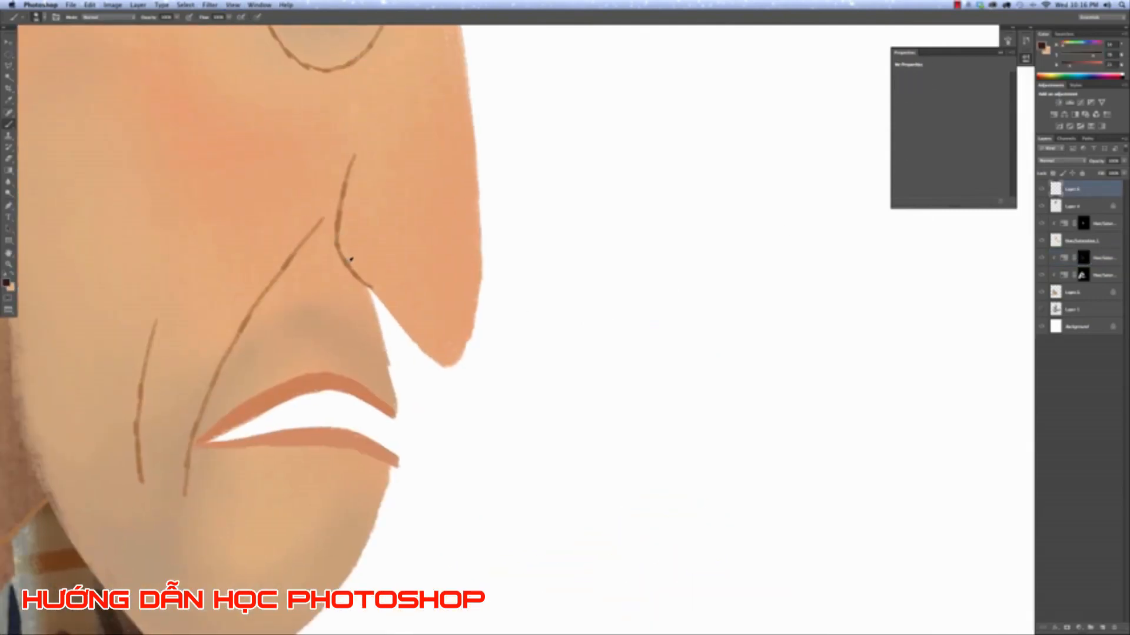
left_click(347, 260, "alt")
key("super+minus")
key("super+minus")
key("super+plus")
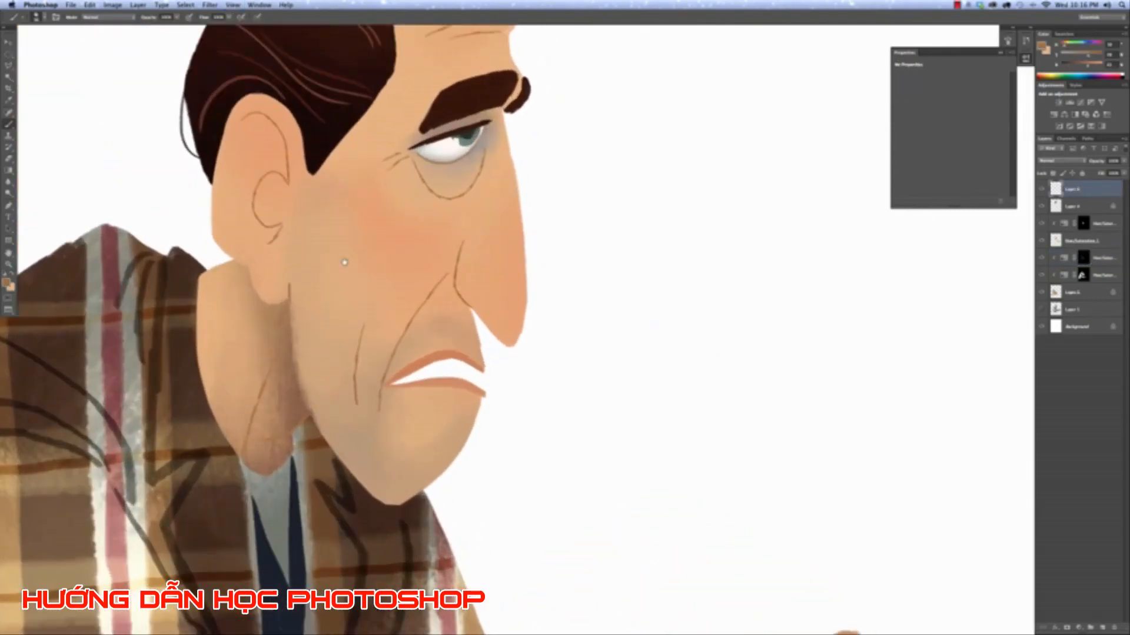
Draw thin brown contour lines on the near hand, marking the lower finger edge and two lines across the upper fingers.
left_click_drag(344, 262, 284, 36)
left_click_drag(661, 371, 482, 331)
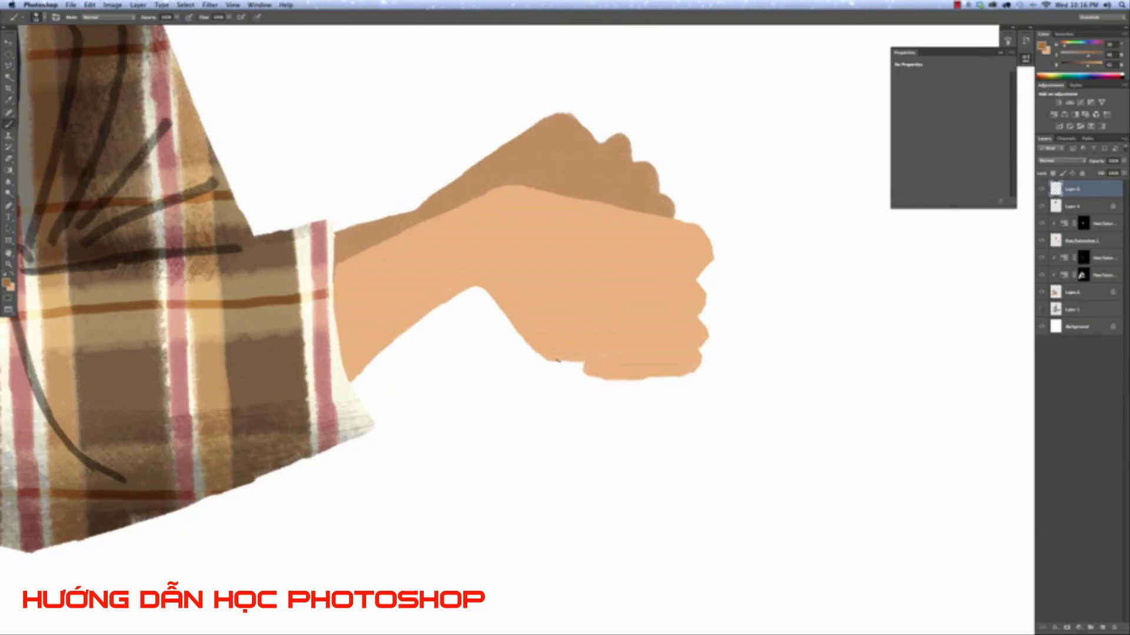
left_click_drag(557, 360, 585, 361)
left_click_drag(624, 256, 658, 258)
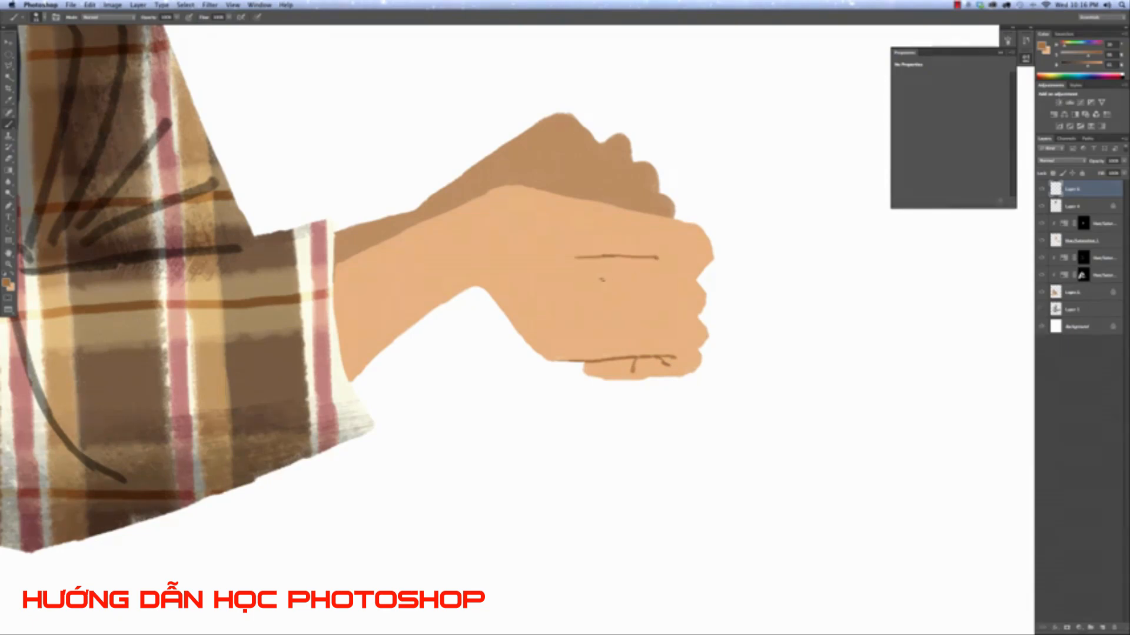
left_click_drag(588, 273, 683, 287)
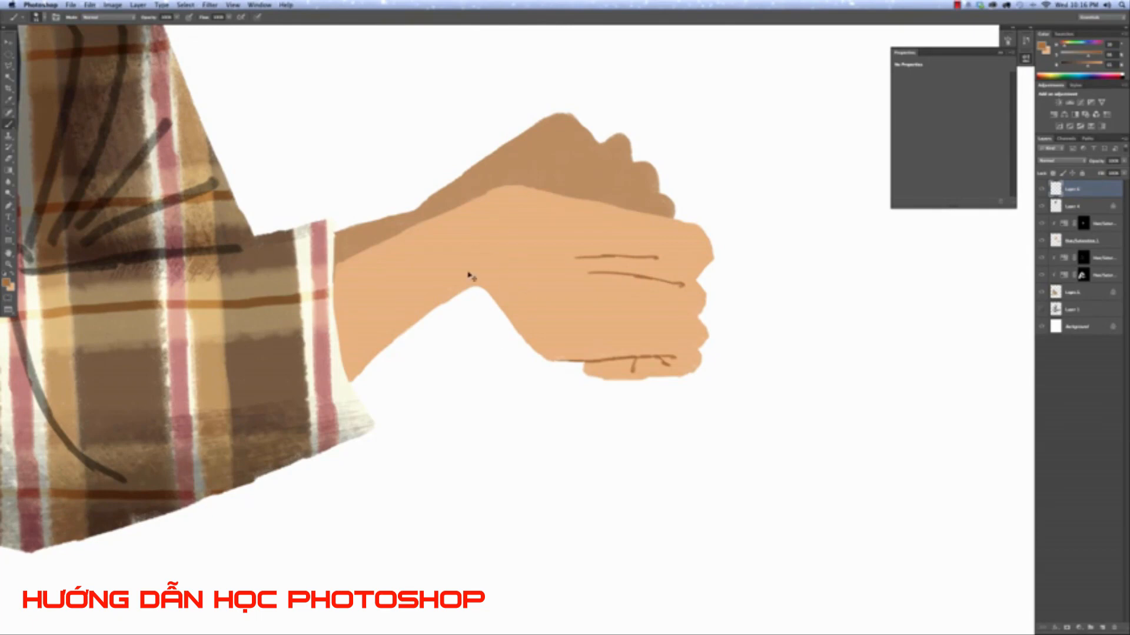
Add a short curved crease at the near wrist and, in a darker brown, short lines separating the far hand's fingers.
left_click_drag(460, 264, 495, 276)
left_click(563, 251)
left_click_drag(1089, 68, 1082, 69)
left_click_drag(538, 138, 527, 182)
mouse_move(588, 160)
left_mouse_down()
mouse_move(572, 184)
mouse_move(640, 207)
left_mouse_up()
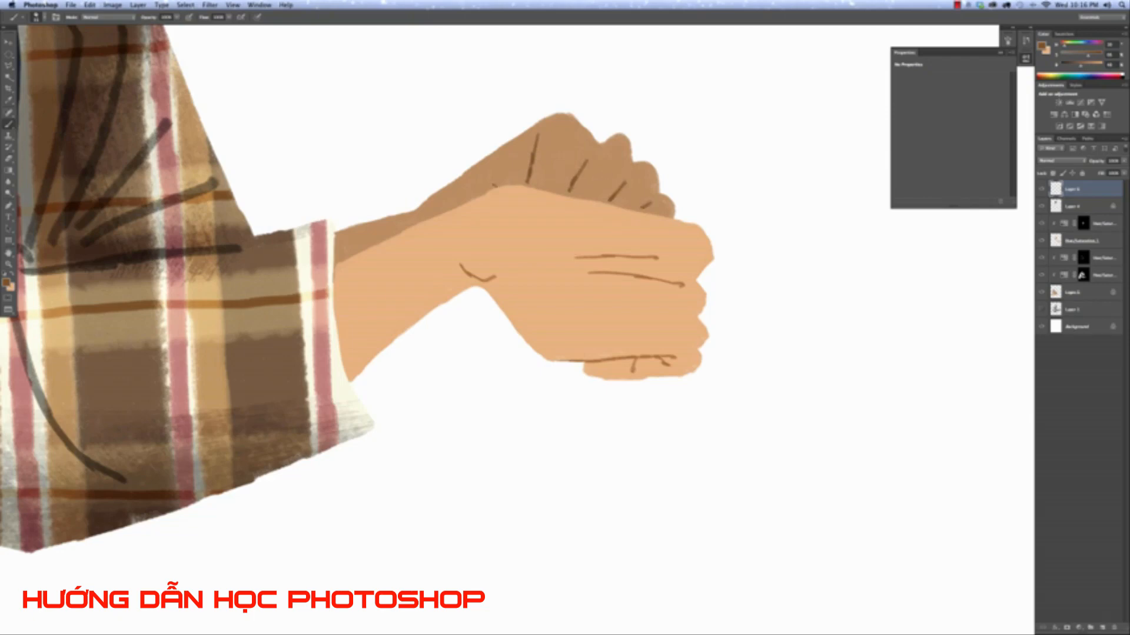
Review the whole figure at different sizes and compare it with the reference photos arranged around it.
key("super+minus")
key("super+minus")
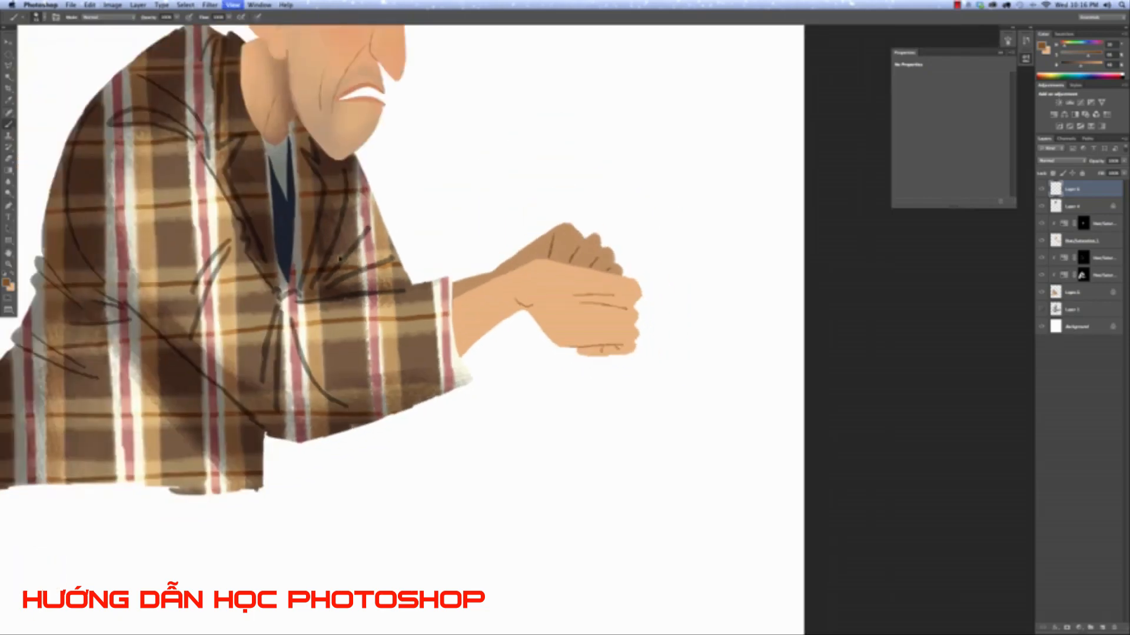
key("super+plus")
key("f")
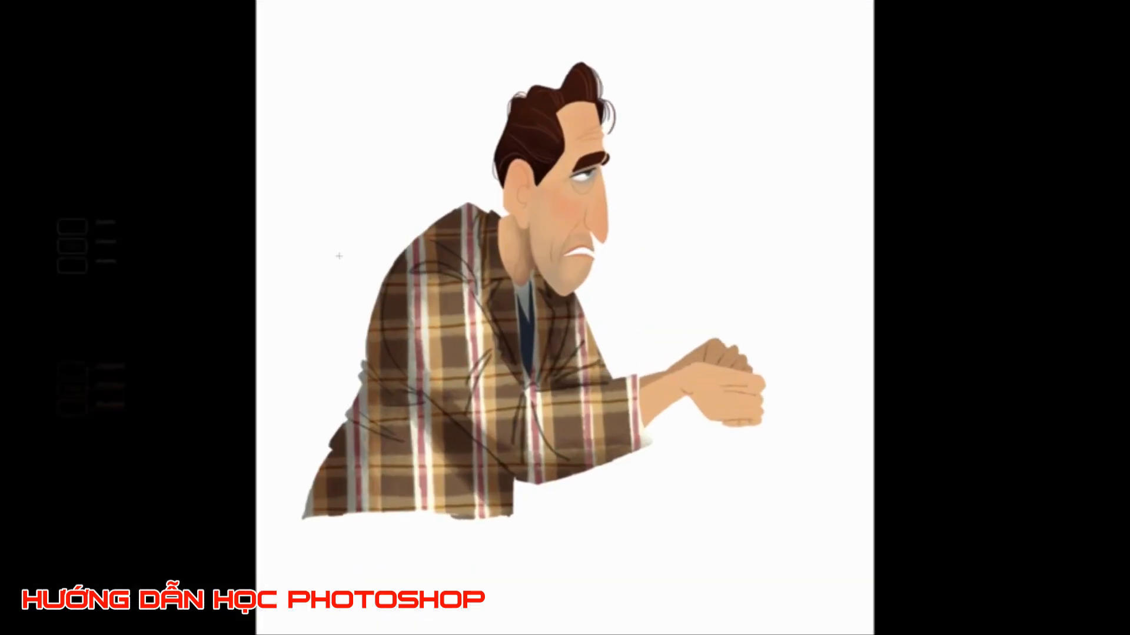
key("f")
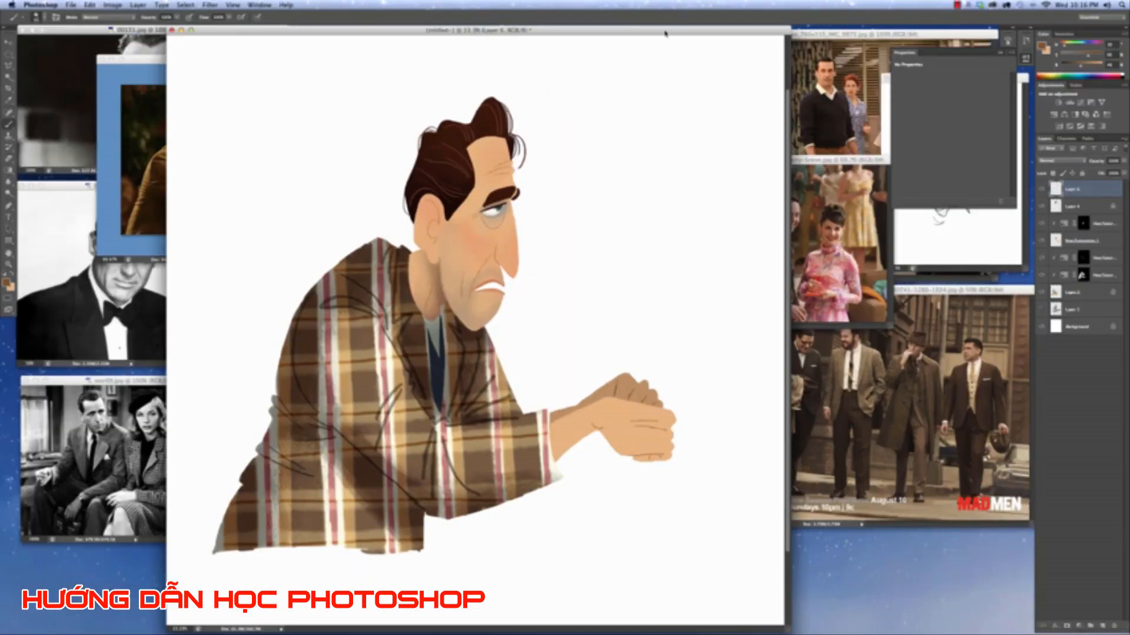
left_click_drag(667, 32, 910, 94)
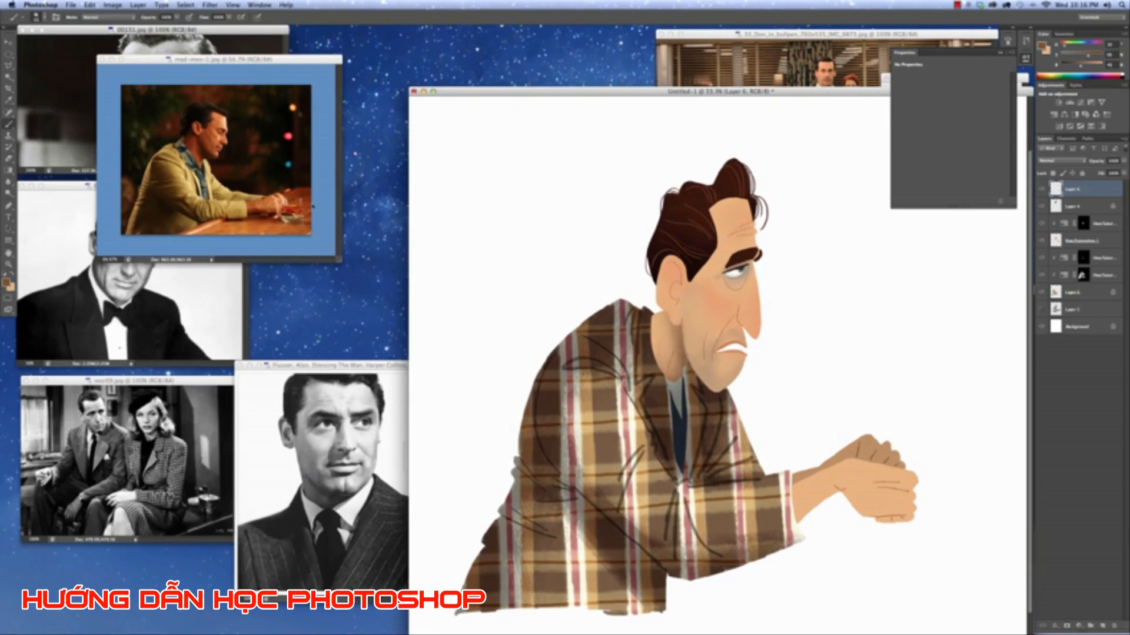
key("super+z")
key("super+plus")
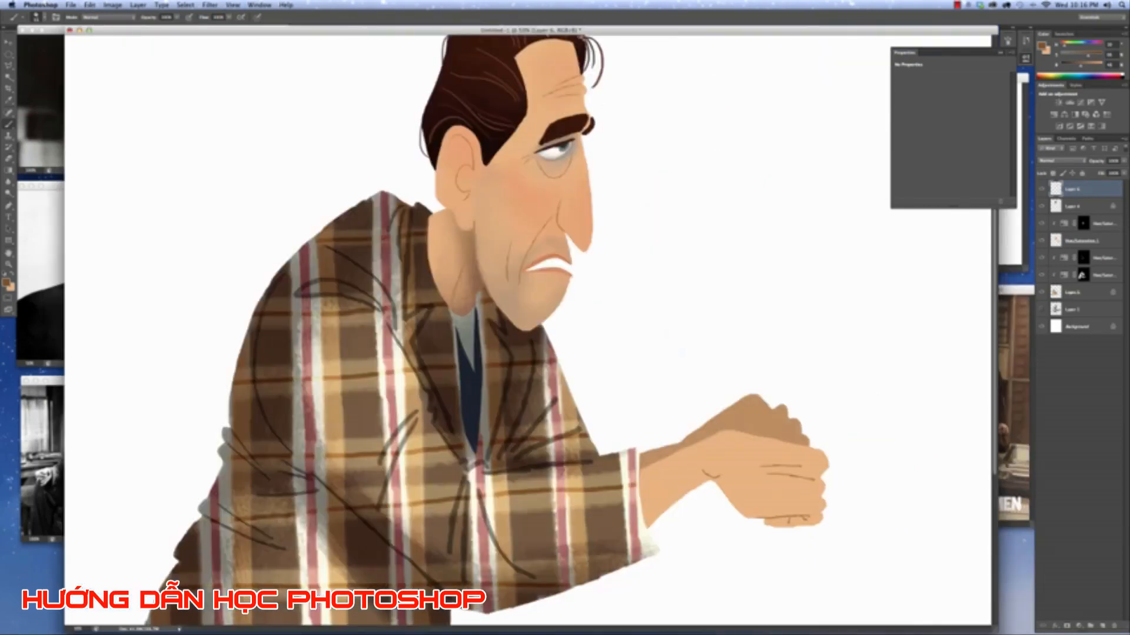
left_click_drag(601, 32, 787, 26)
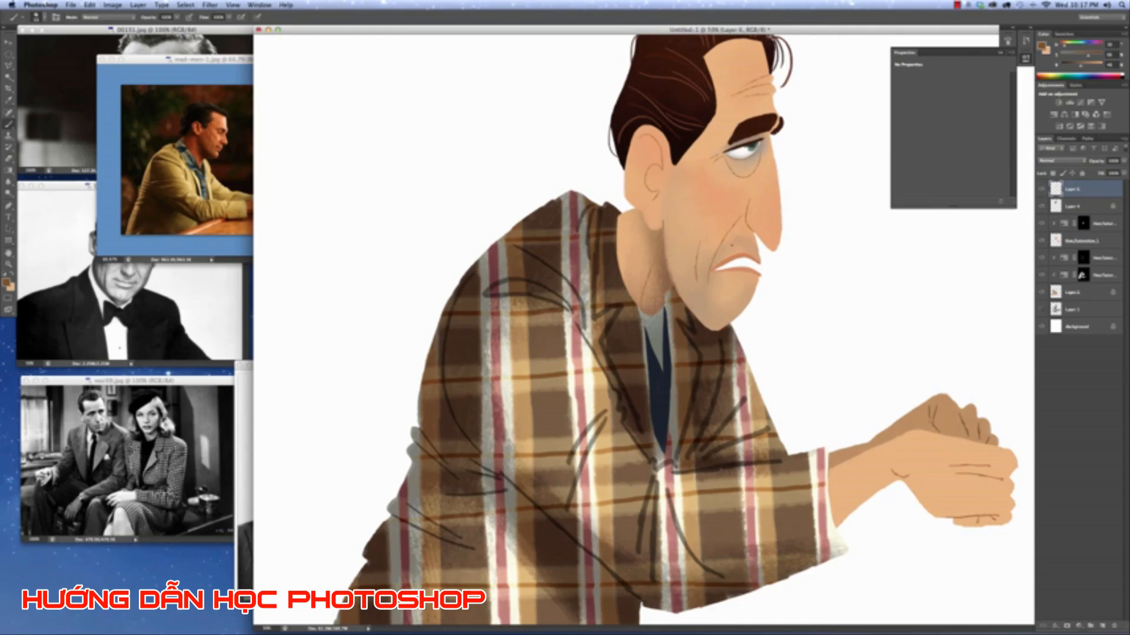
key("super+minus")
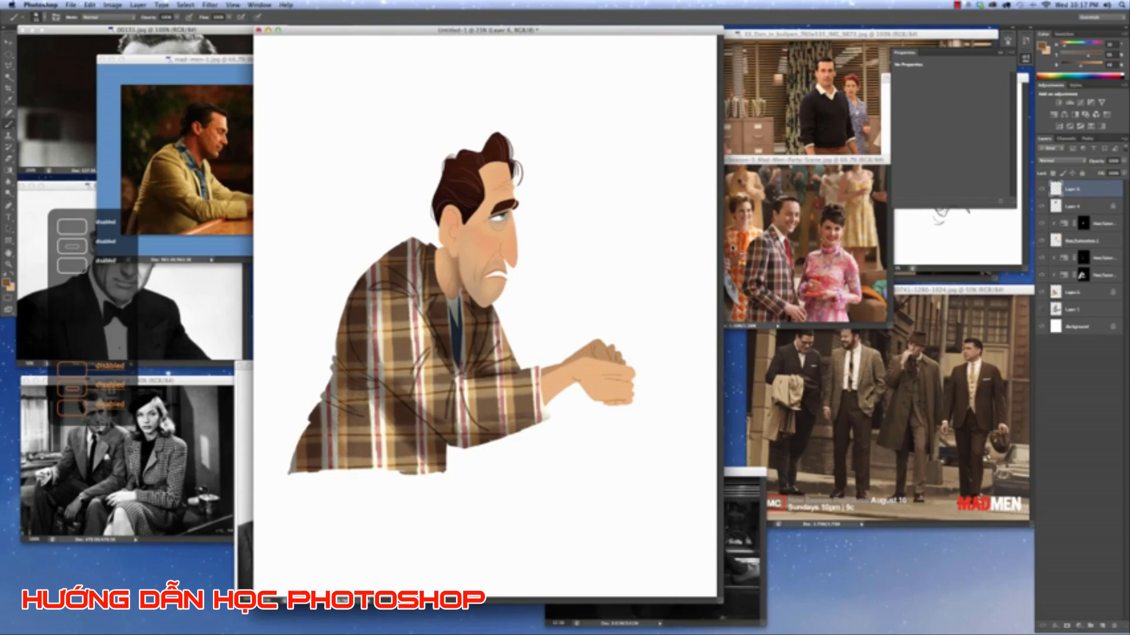
key("super+equal")
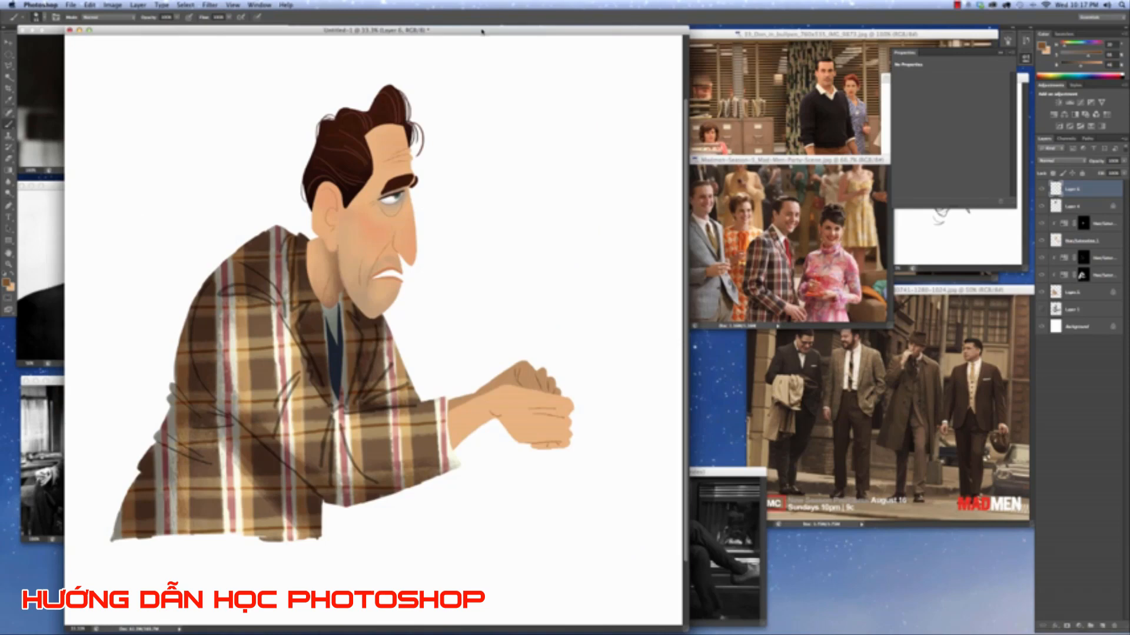
left_click_drag(484, 32, 625, 34)
key("super+minus")
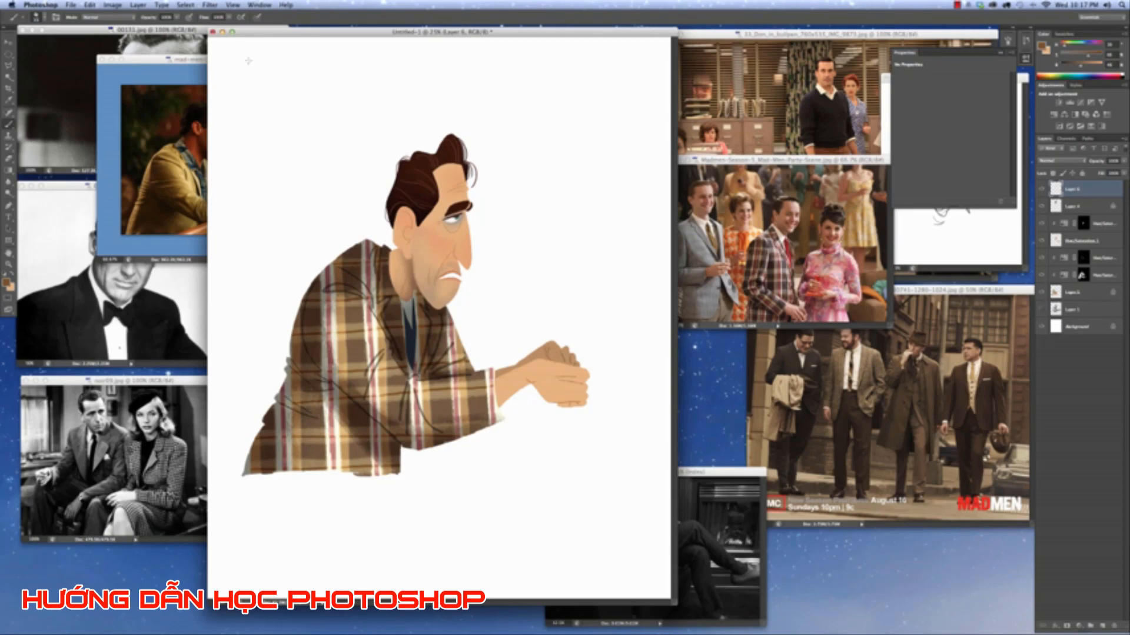
Toggle the visibility of the jacket layer, its shading adjustment and its fold-line adjustment to check what each contributes.
left_click(1041, 292)
left_click(1042, 293)
left_click(1041, 275)
left_click(1042, 275)
left_click(1041, 276)
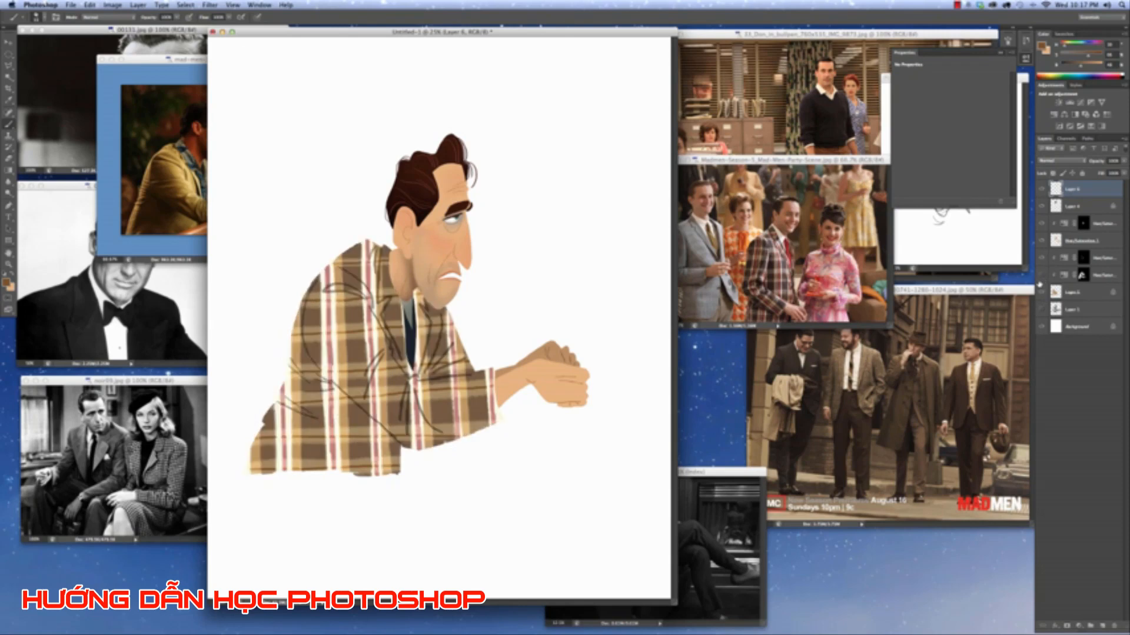
left_click(1040, 277)
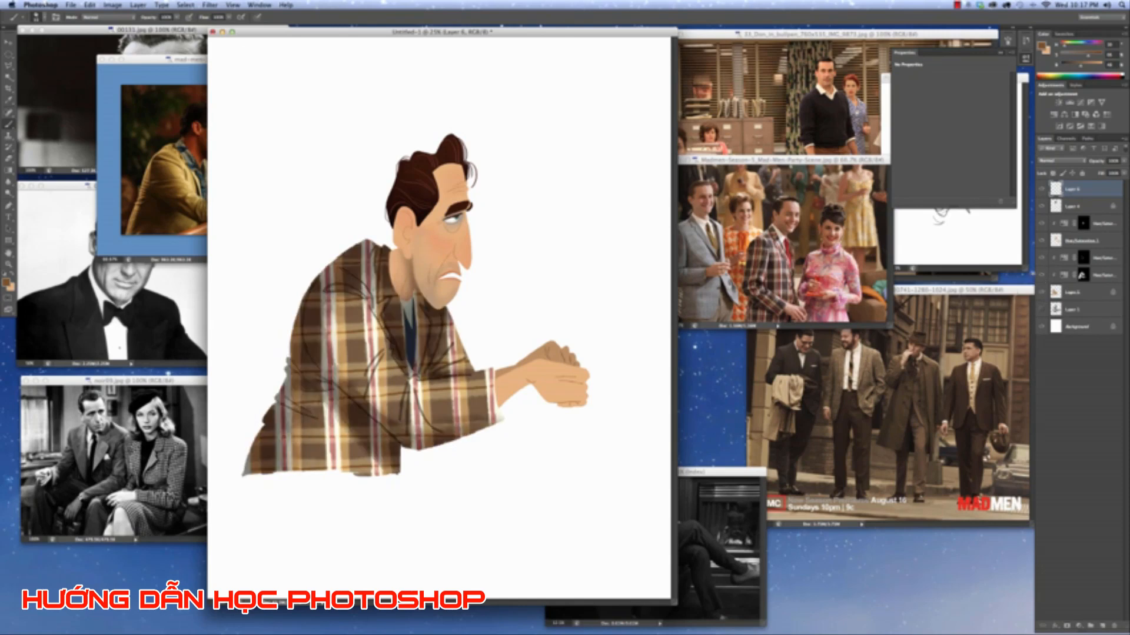
left_click(1039, 270)
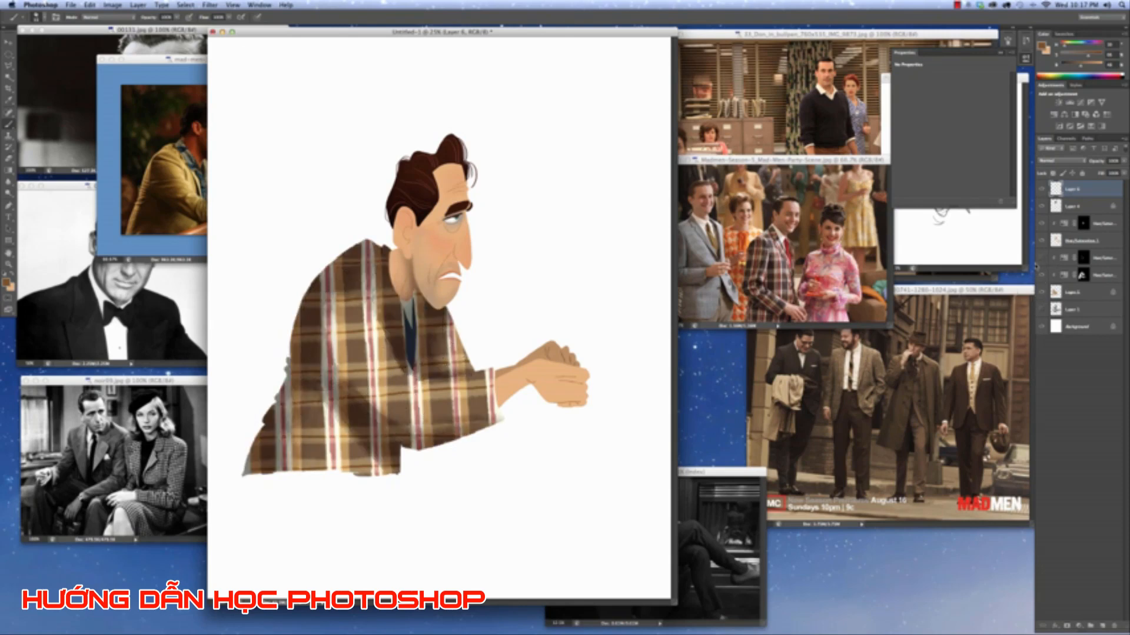
left_click(1038, 271)
Adjust the jacket's fold-line Hue/Saturation layer to a redder hue, higher saturation and slightly lower lightness.
left_click(1064, 259)
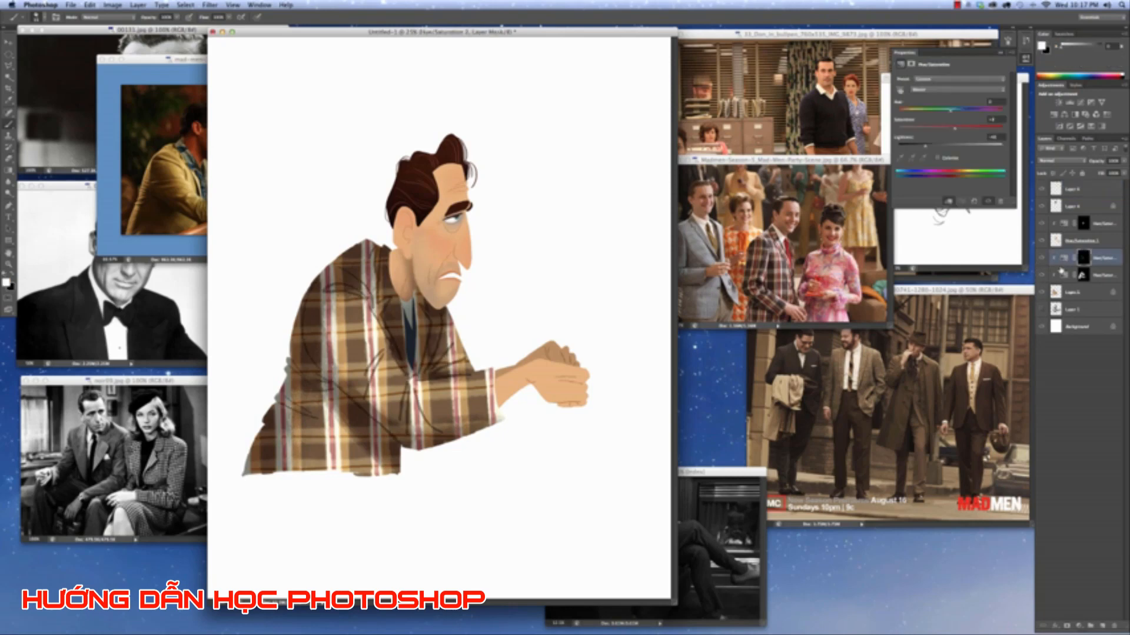
left_click_drag(927, 146, 966, 131)
mouse_move(923, 152)
left_mouse_down()
mouse_move(986, 146)
mouse_move(997, 129)
mouse_move(914, 152)
mouse_move(972, 129)
mouse_move(916, 147)
mouse_move(968, 117)
mouse_move(939, 120)
left_mouse_up()
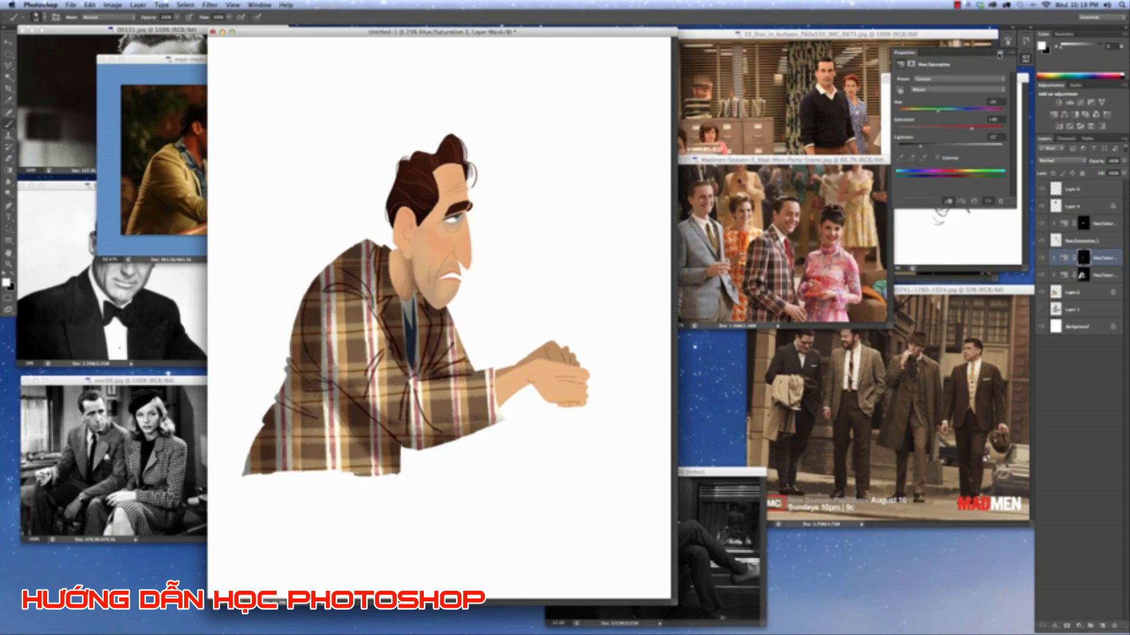
left_click(999, 54)
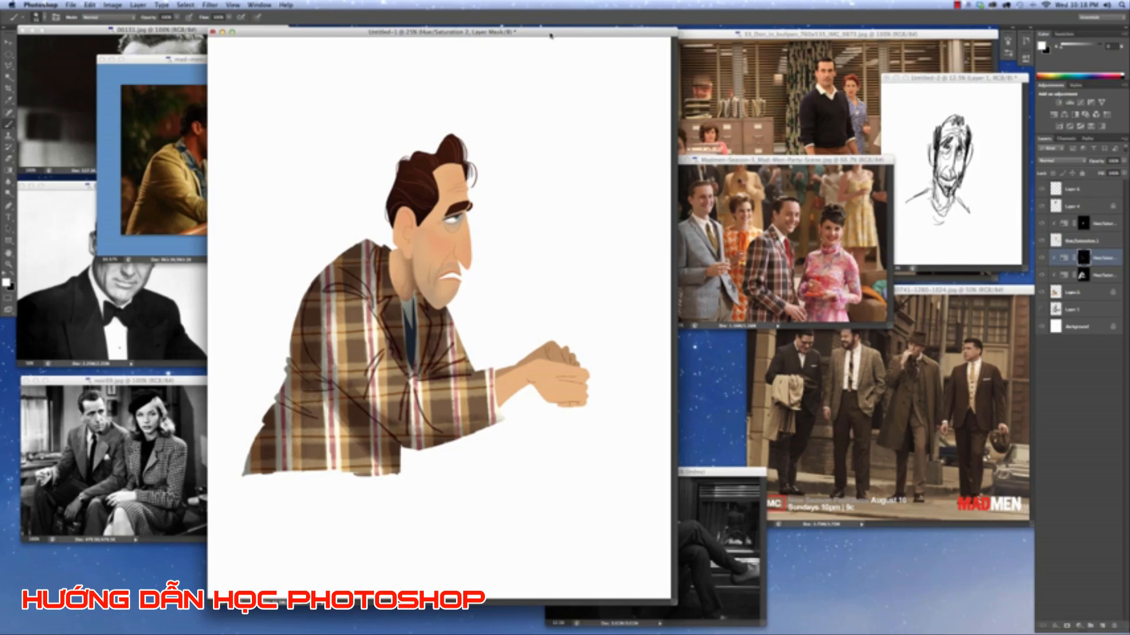
Compare the jacket with and without its fold-line and shading adjustments.
left_click_drag(551, 35, 588, 35)
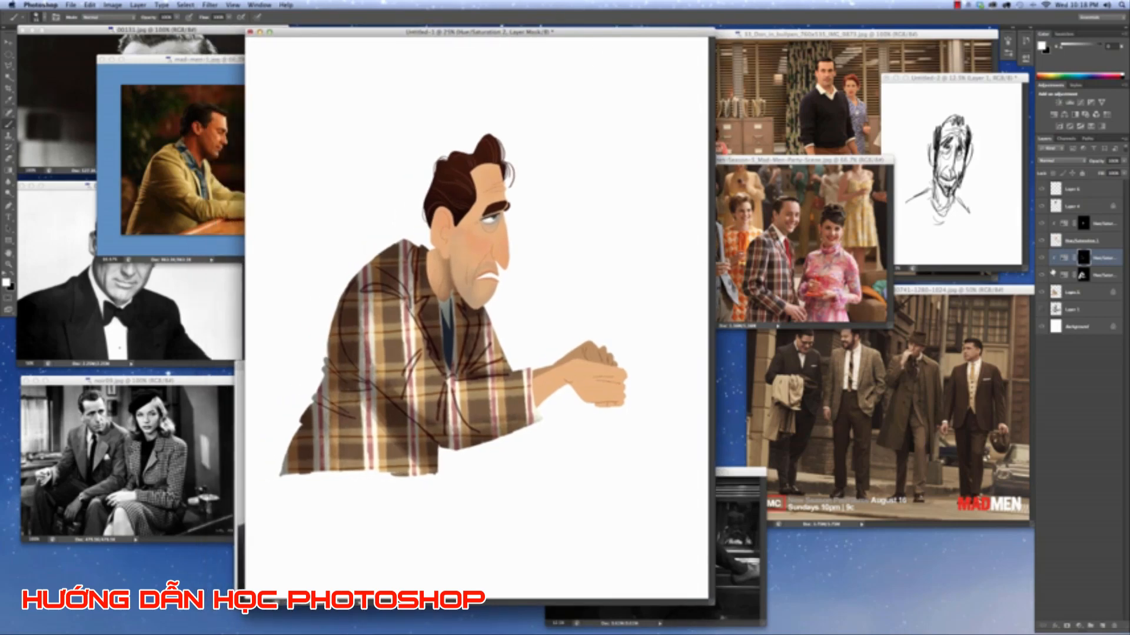
left_click(1042, 261)
left_click(1042, 261)
left_click(1042, 275)
left_click(1042, 274)
Merge the jacket layer with its two clipped Hue/Saturation adjustments into a single layer.
left_click(1101, 292)
left_click(1109, 259)
left_click(1089, 294)
left_click(1105, 257, "shift")
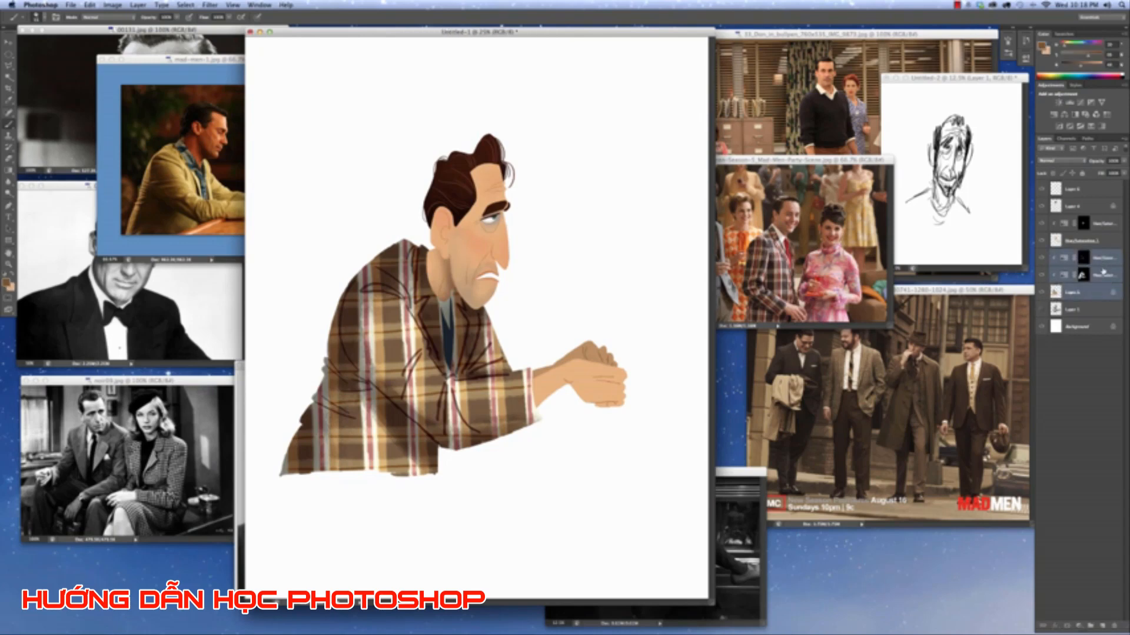
key("super+e")
Toggle the merged jacket layer and the skin layer to check what each one contains.
left_click(1041, 259)
left_click(1042, 259)
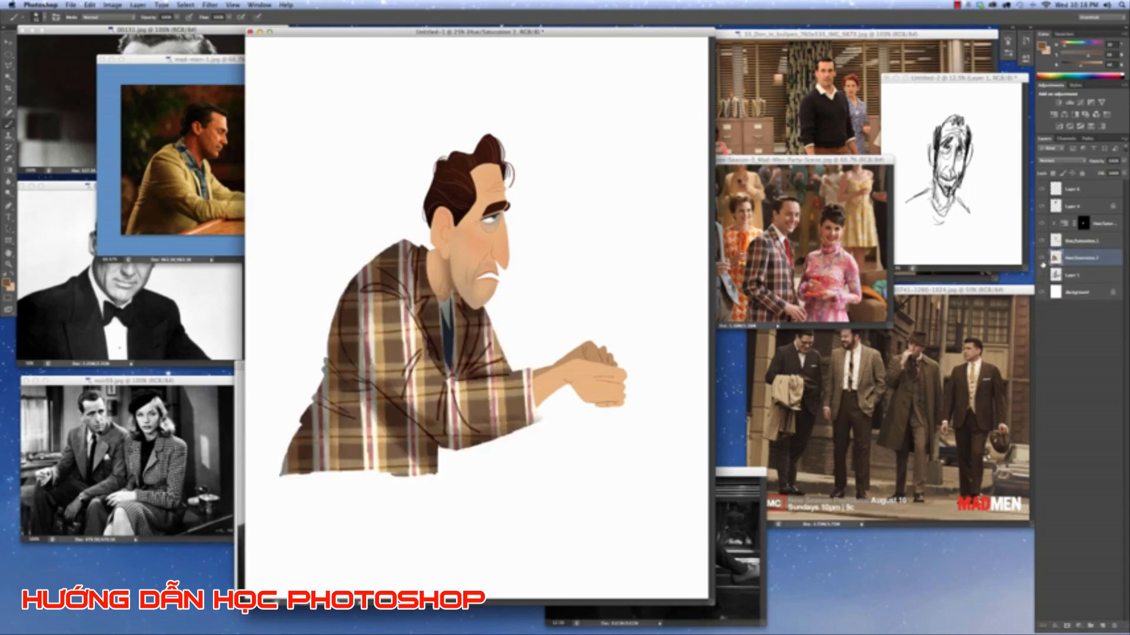
left_click(1042, 259)
left_click(1042, 259)
left_click(1042, 242)
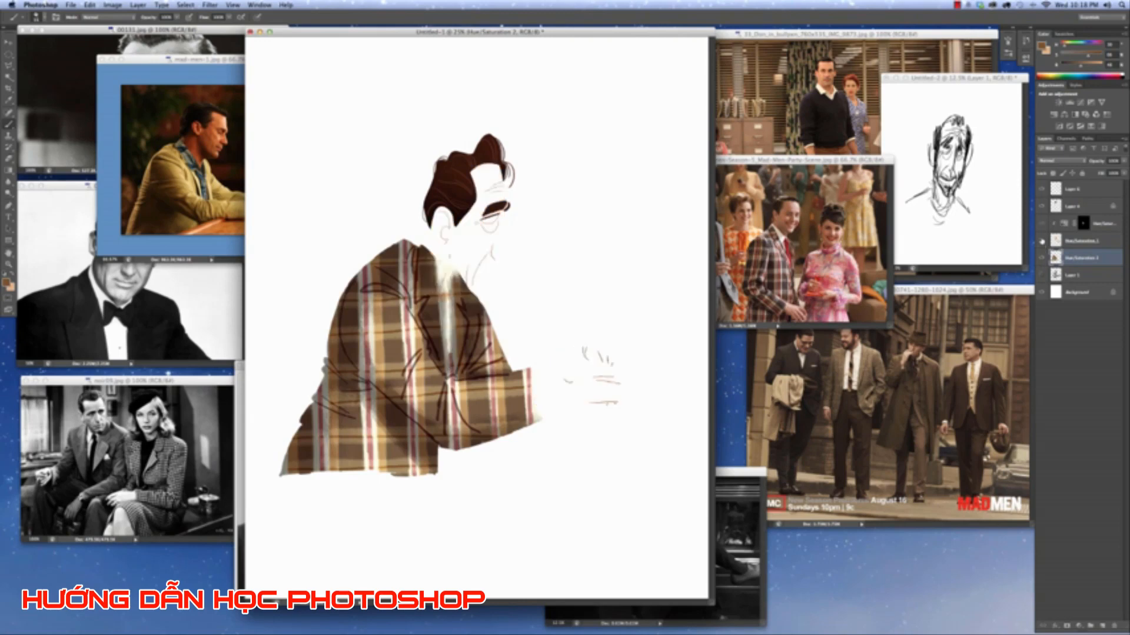
left_click(1042, 243)
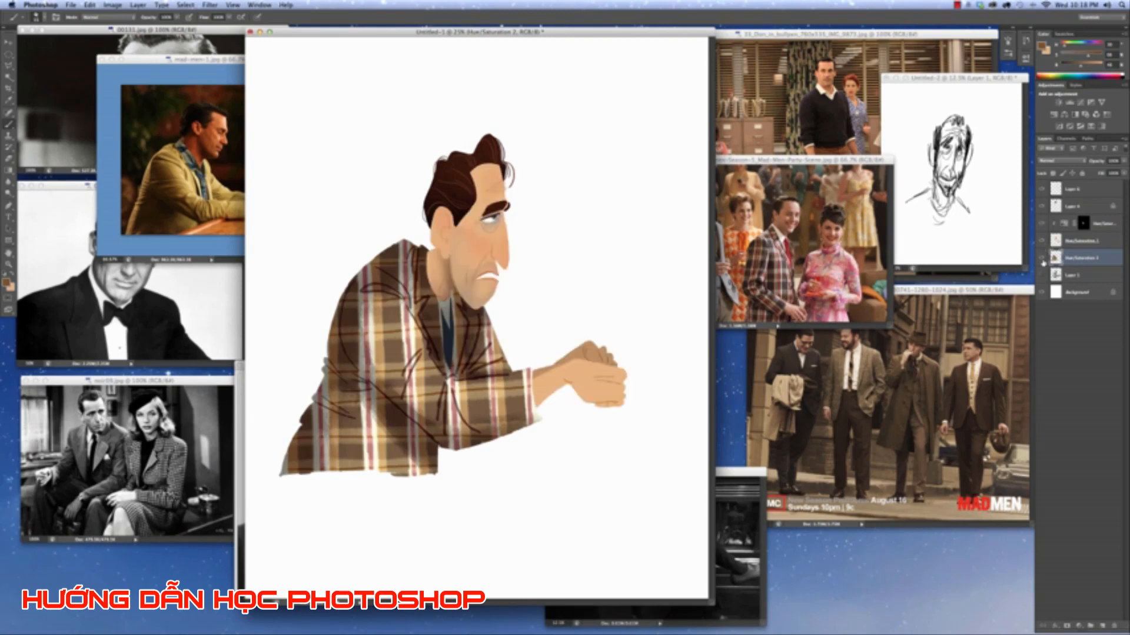
left_click(1042, 260)
left_click(1042, 259)
Add a new Hue/Saturation adjustment clipped to the merged jacket layer.
left_click(1079, 626)
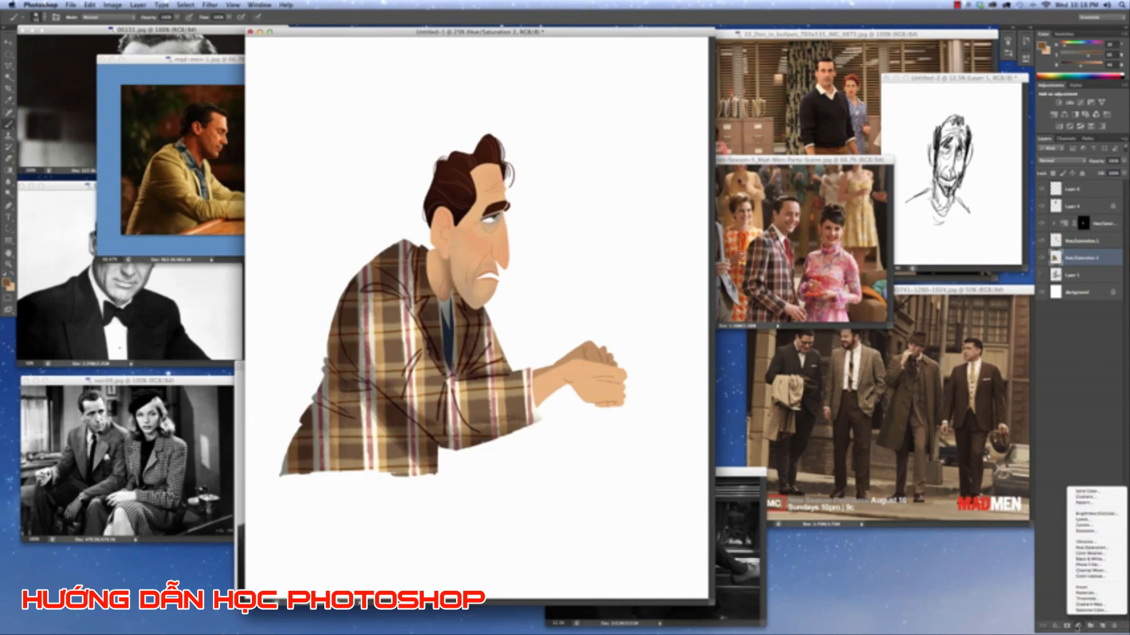
left_click(1099, 549)
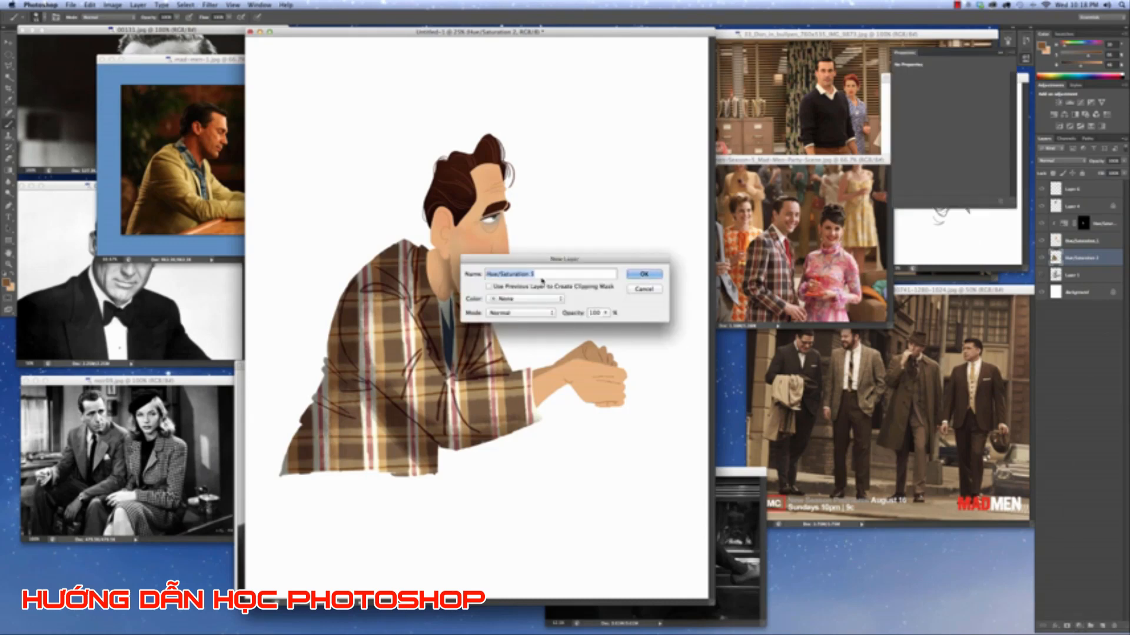
left_click(489, 286)
left_click(644, 276)
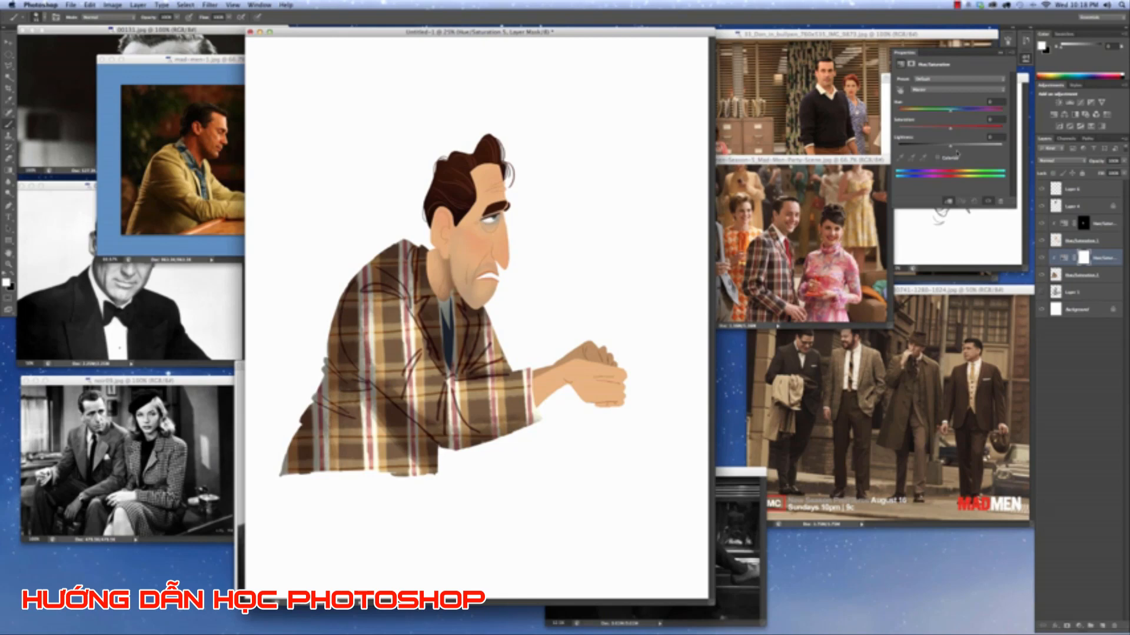
Shift the new jacket adjustment to a lighter, less saturated blue and invert its mask to hide the effect.
left_click(958, 145)
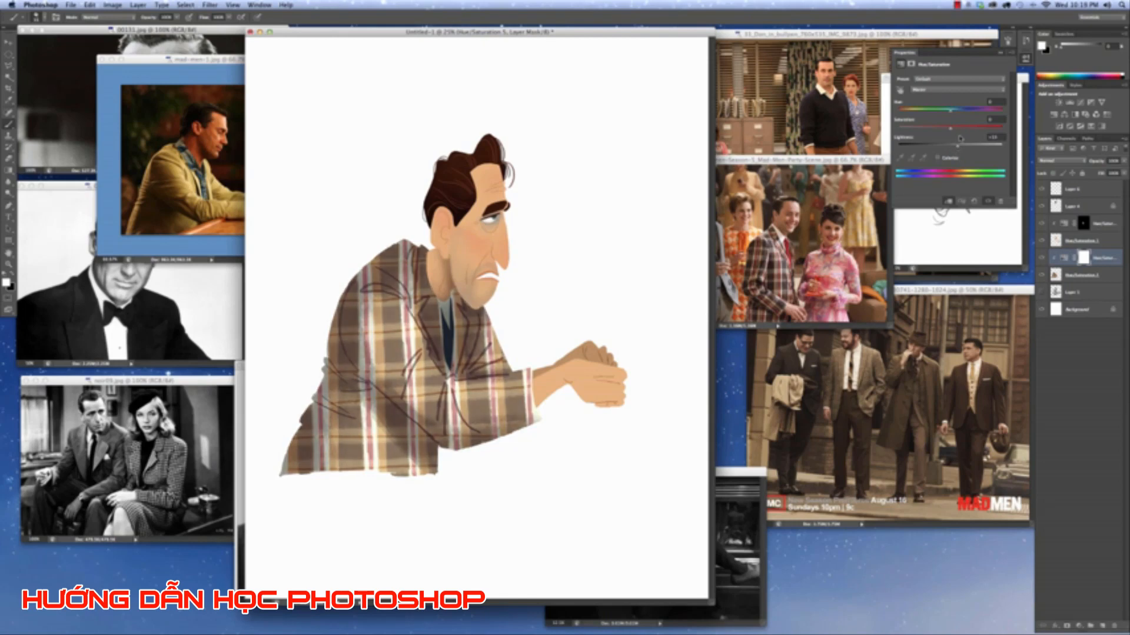
mouse_move(951, 128)
left_mouse_down()
mouse_move(1002, 110)
mouse_move(936, 130)
mouse_move(959, 148)
left_mouse_up()
left_click(963, 110)
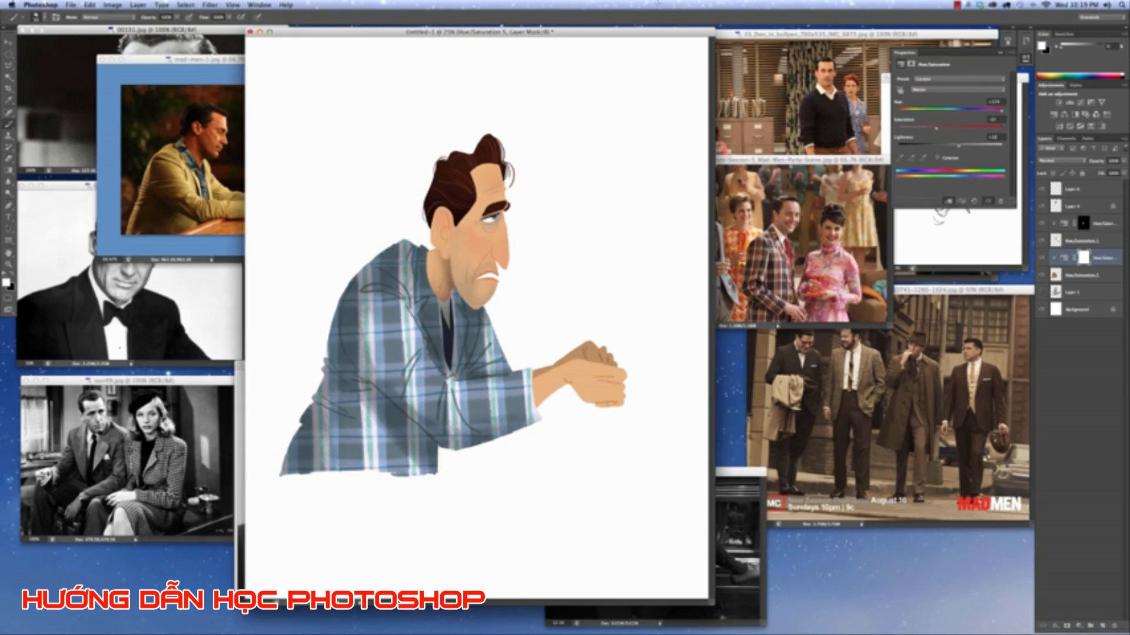
left_click(1081, 259)
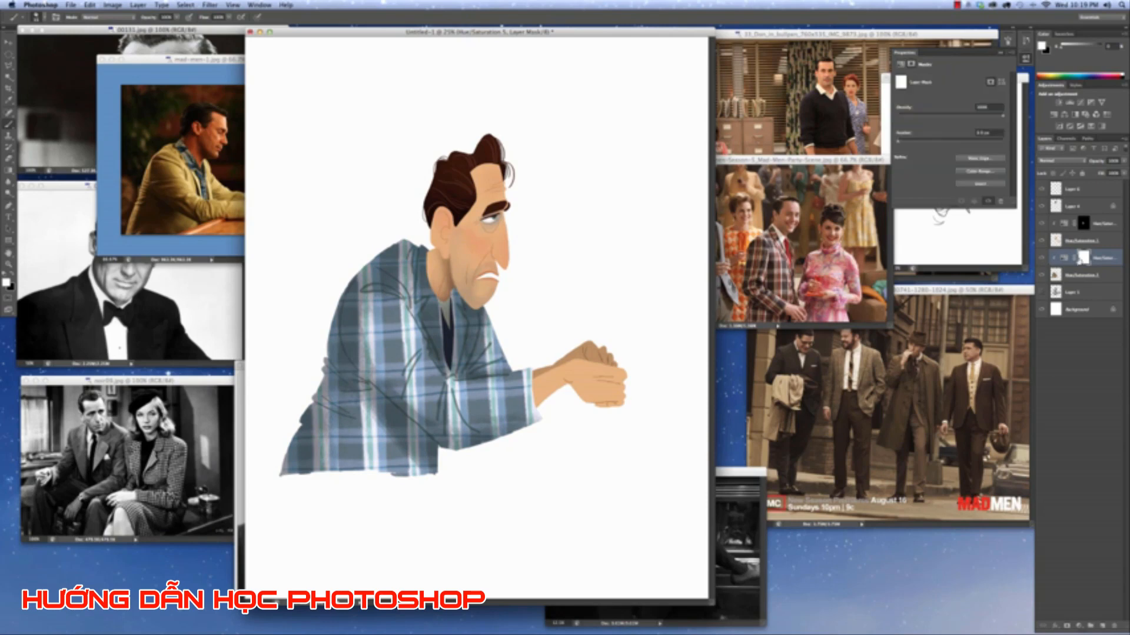
key("super+i")
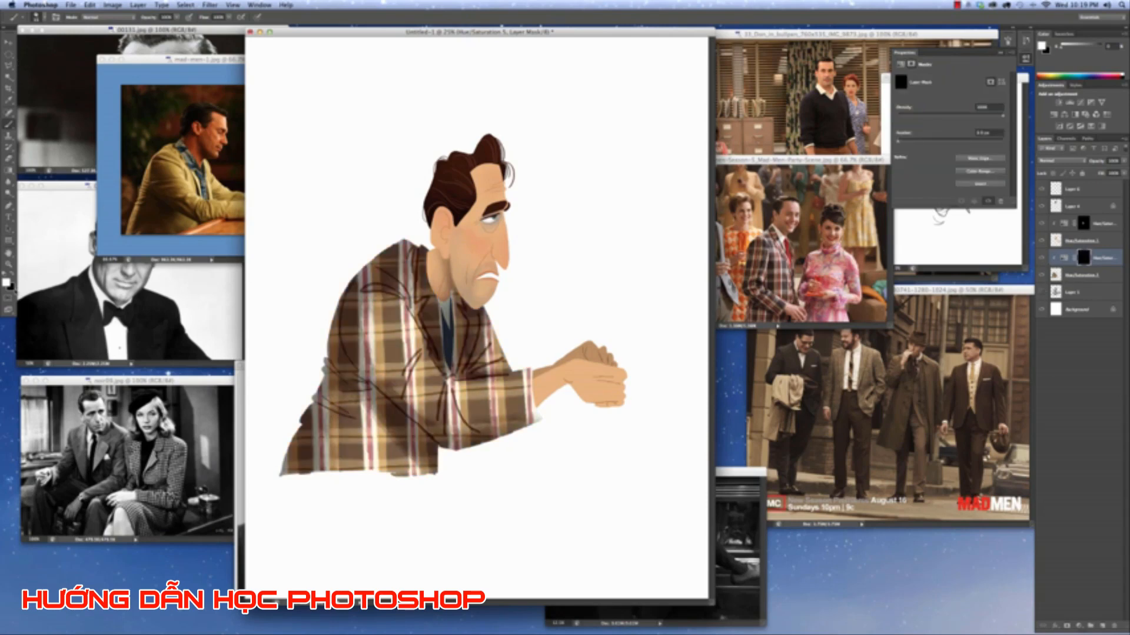
Paint the blue tint along the back edge of the jacket through the mask with an enlarged Soft Round Pressure Opacity brush.
left_click(41, 16)
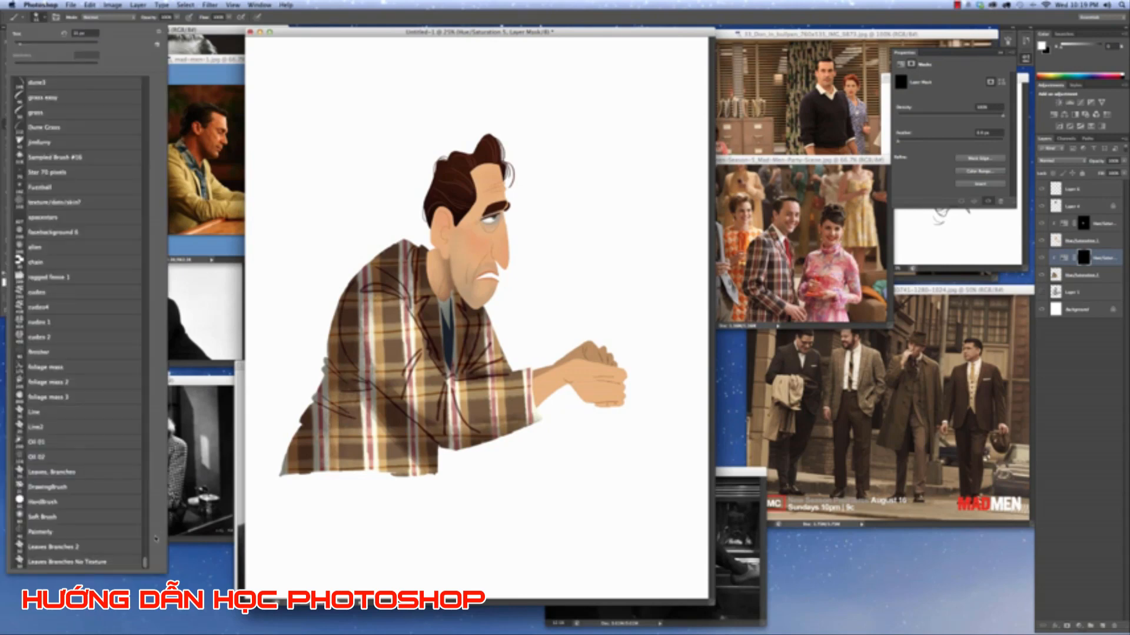
left_click(114, 145)
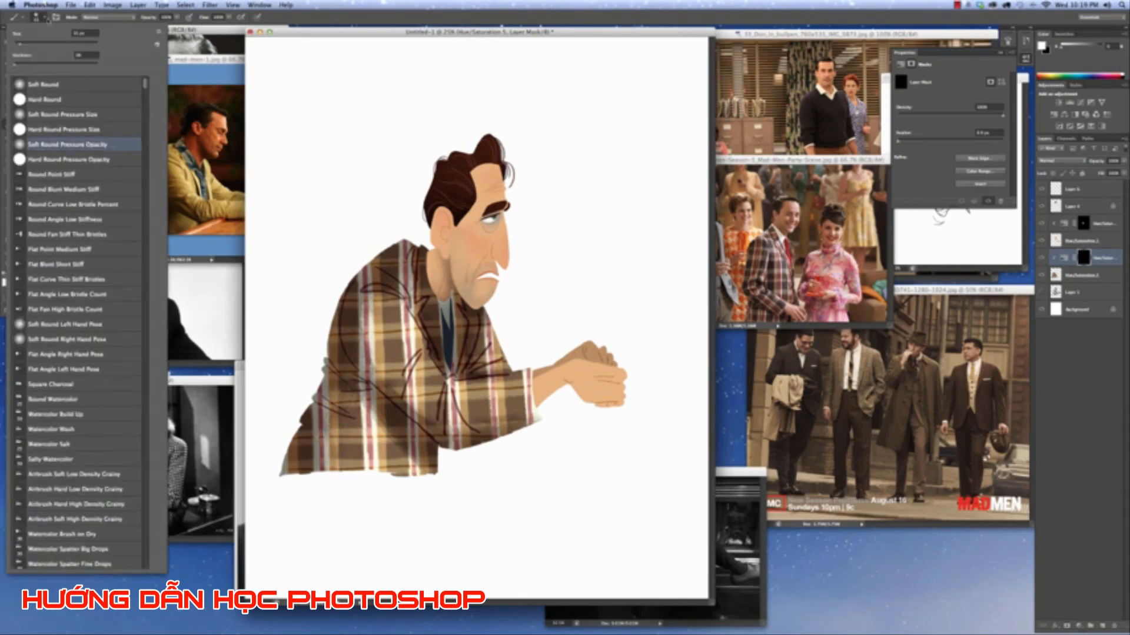
left_click(42, 17)
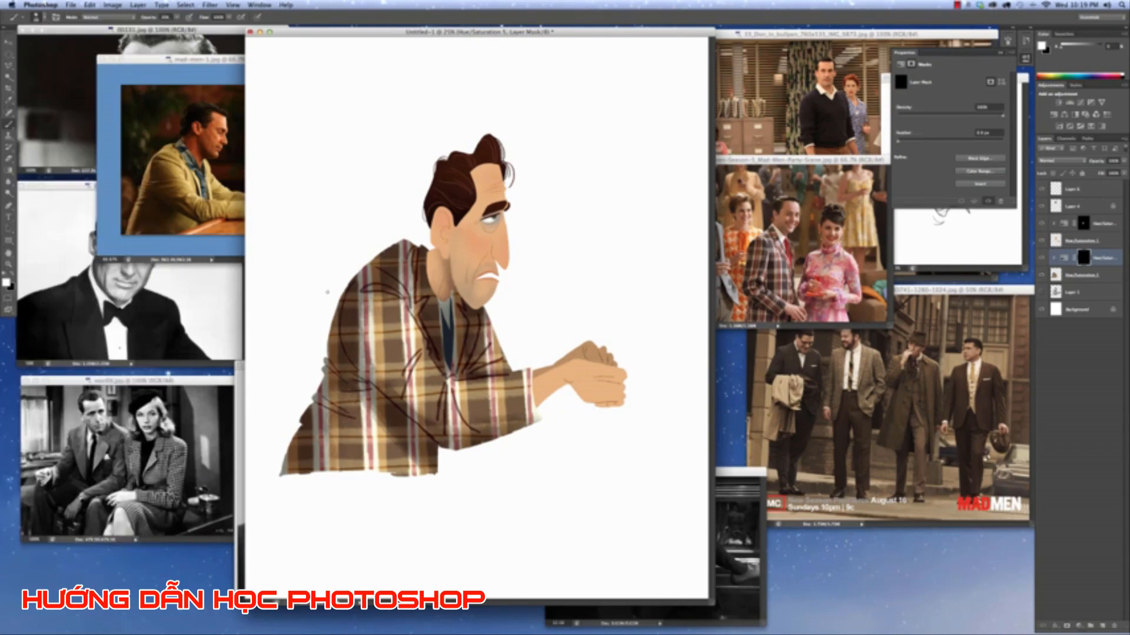
key("]")
key("]")
key("]")
key("]")
key("]")
key("]")
key("]")
key("]")
key("]")
key("]")
key("[")
key("[")
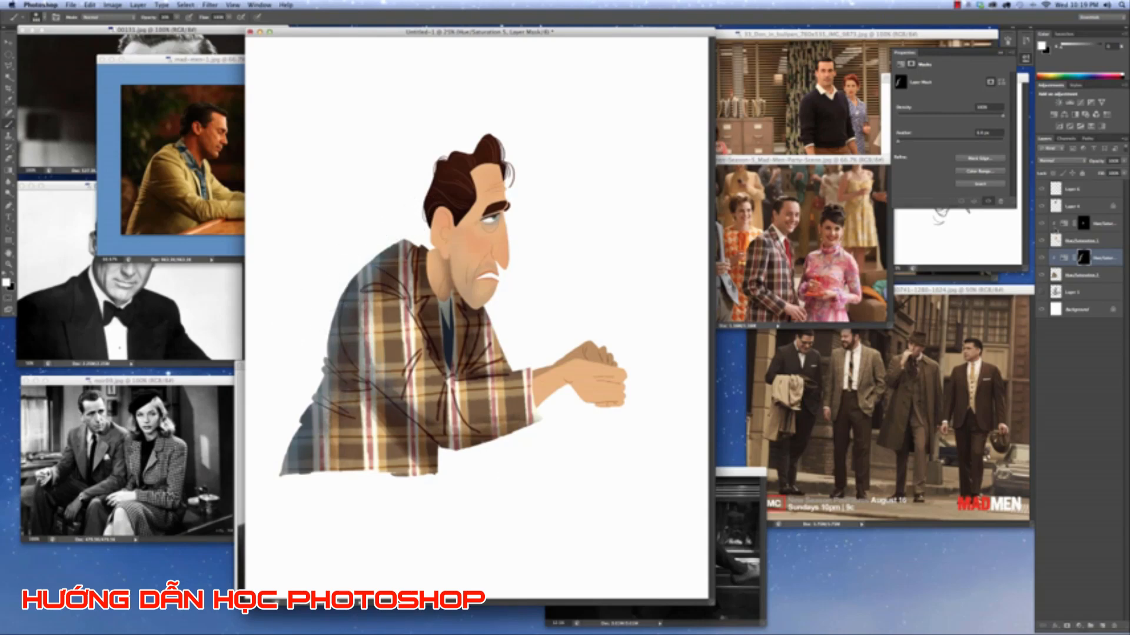
Merge the hair layer with the contour line layer above it, toggling visibility to check their contents.
left_click(1041, 206)
left_click(1041, 206)
left_click(1072, 207)
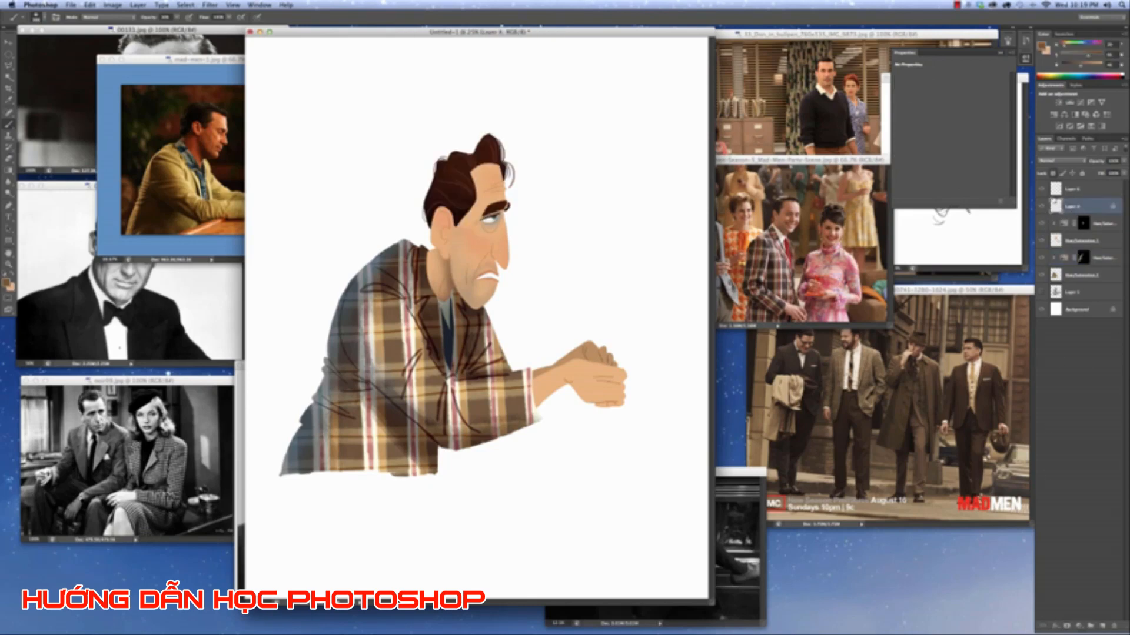
left_click(1041, 190)
left_click(1042, 190)
left_click(1042, 189)
left_click(1042, 189)
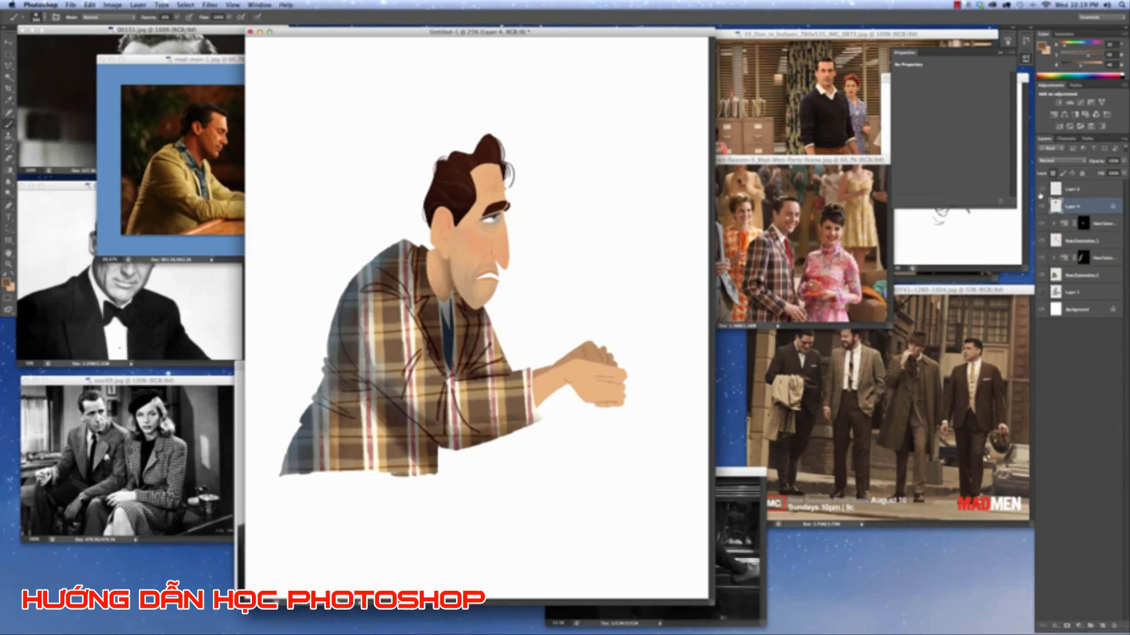
left_click(1092, 196, "shift")
key("ctrl+e")
left_click(1042, 190)
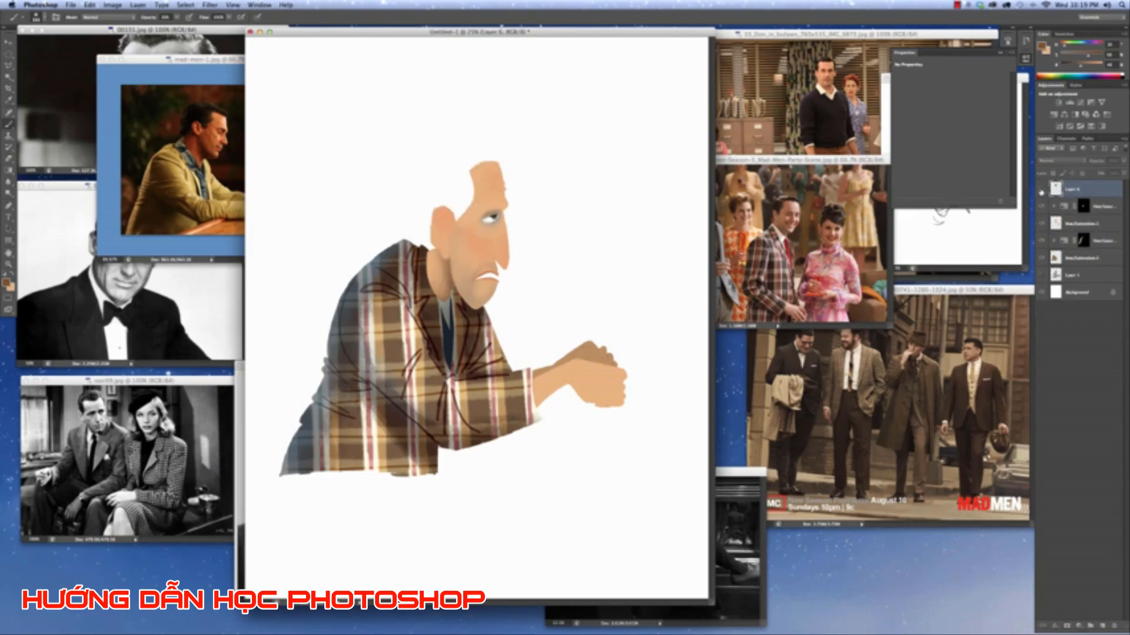
left_click(1042, 189)
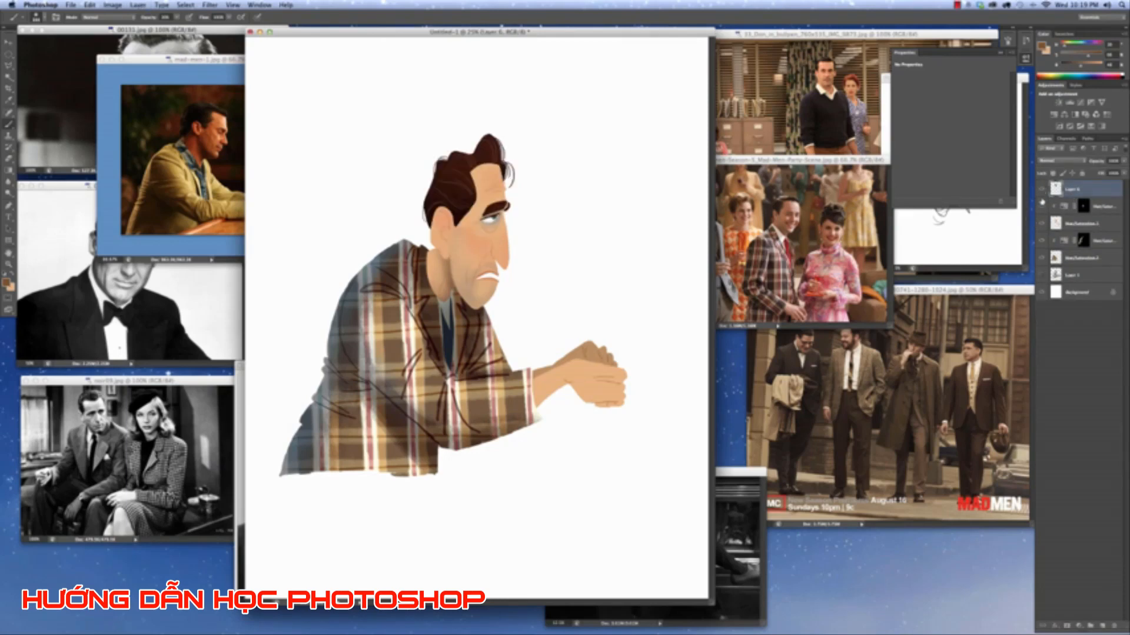
Add a Hue/Saturation adjustment layer clipped to the merged hair and line layer.
left_click(1079, 626)
left_click(1088, 551, "alt")
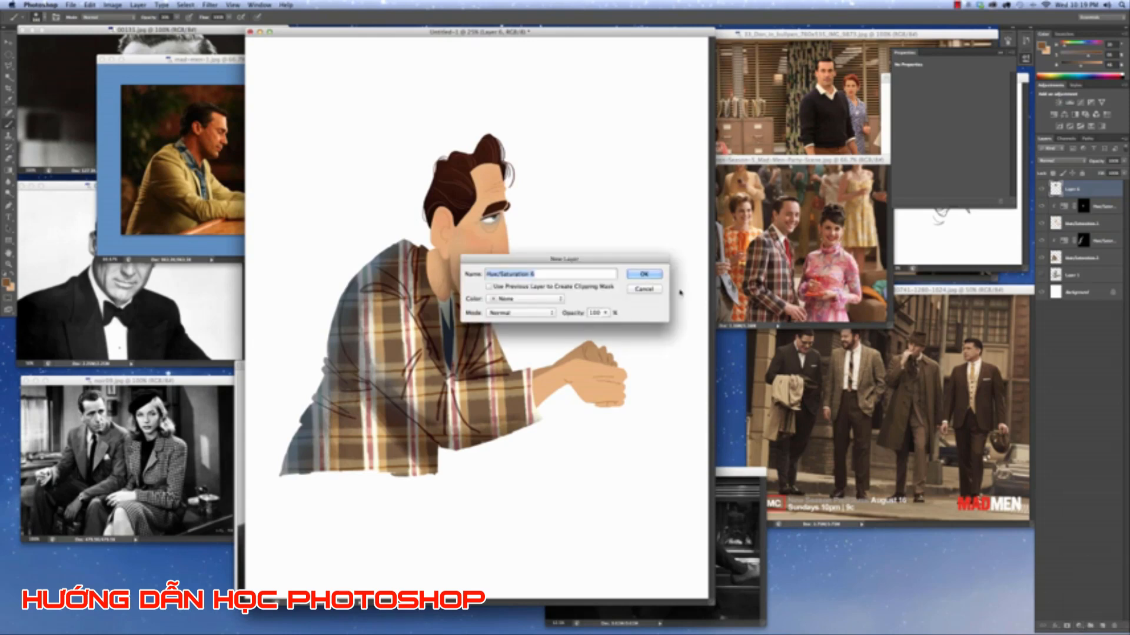
left_click(644, 275)
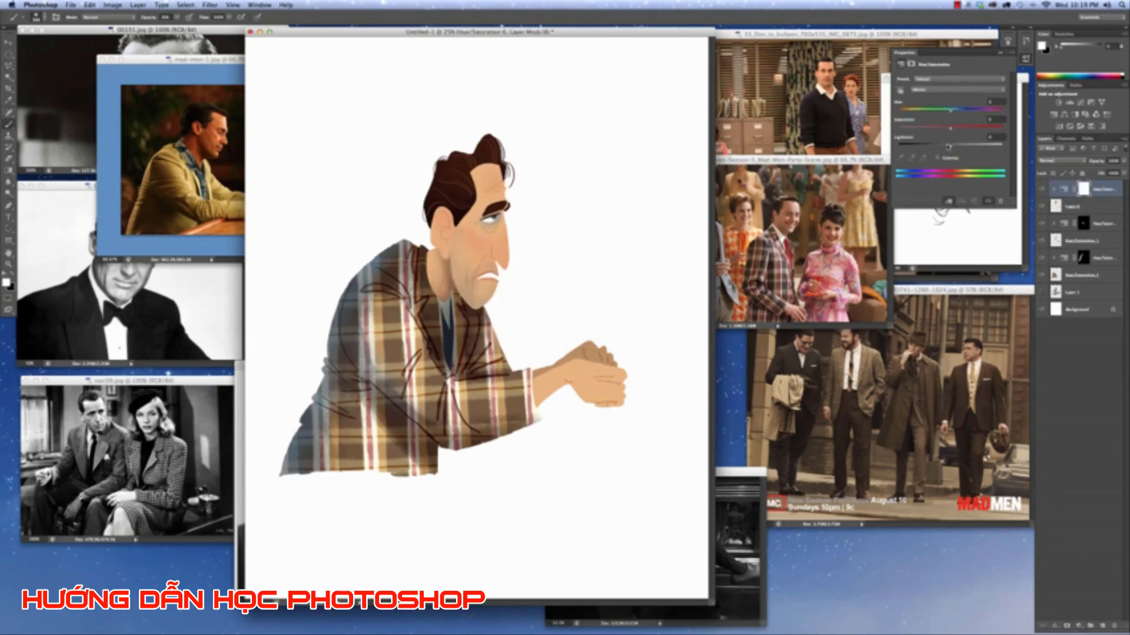
Shift the hair adjustment to a lighter, less saturated blue and invert its mask to tint only the back of the hair.
left_click_drag(954, 151, 1001, 112)
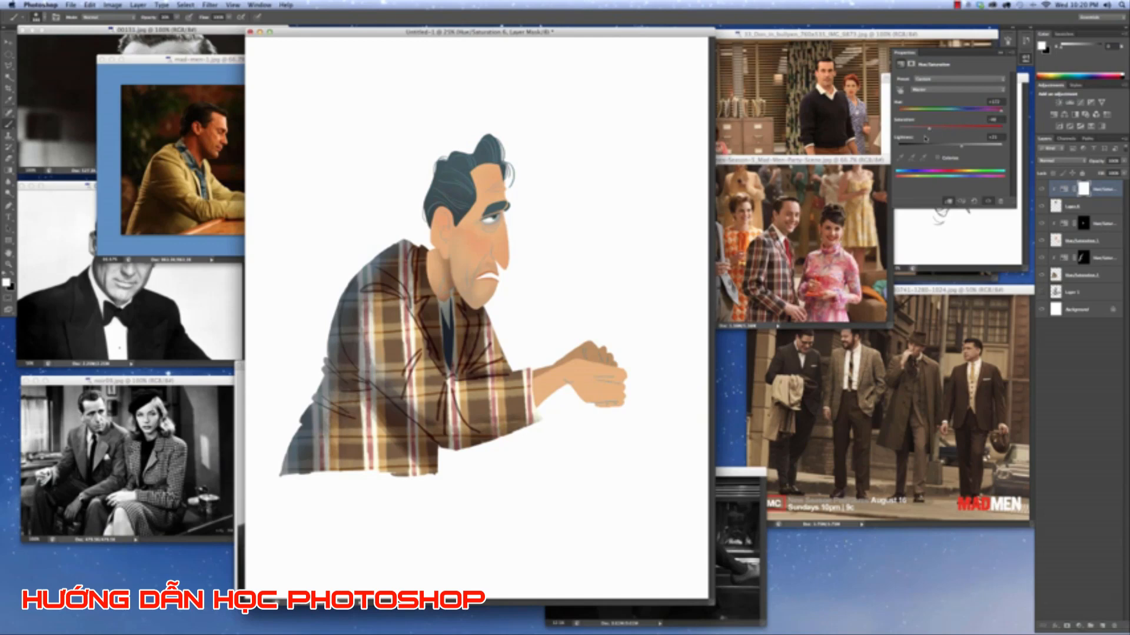
key("ctrl+i")
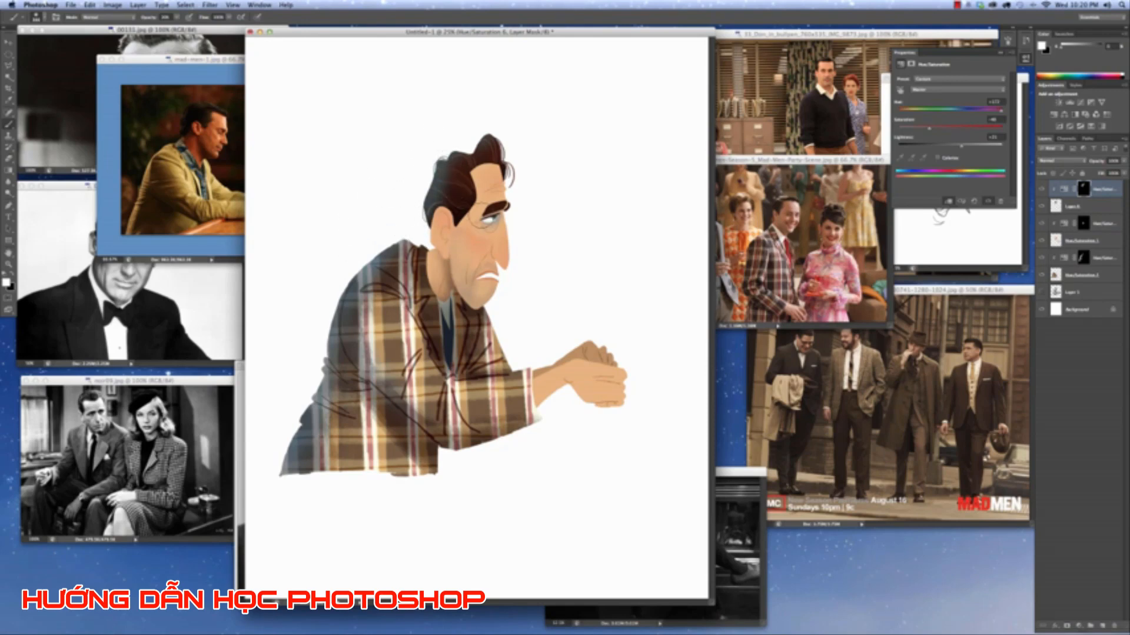
key("x")
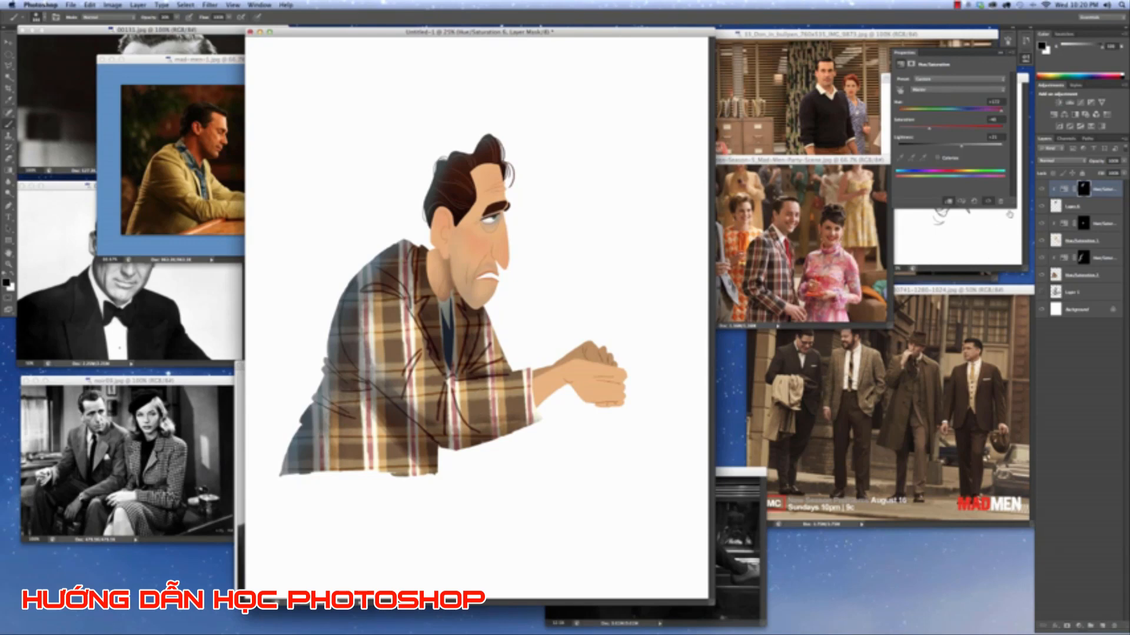
Merge the jacket layer with its clipped blue Hue/Saturation adjustment, toggling visibility to check the layers.
left_click(1043, 259)
left_click(1045, 264)
left_click(1045, 259)
left_click(1042, 262)
left_click(1040, 265)
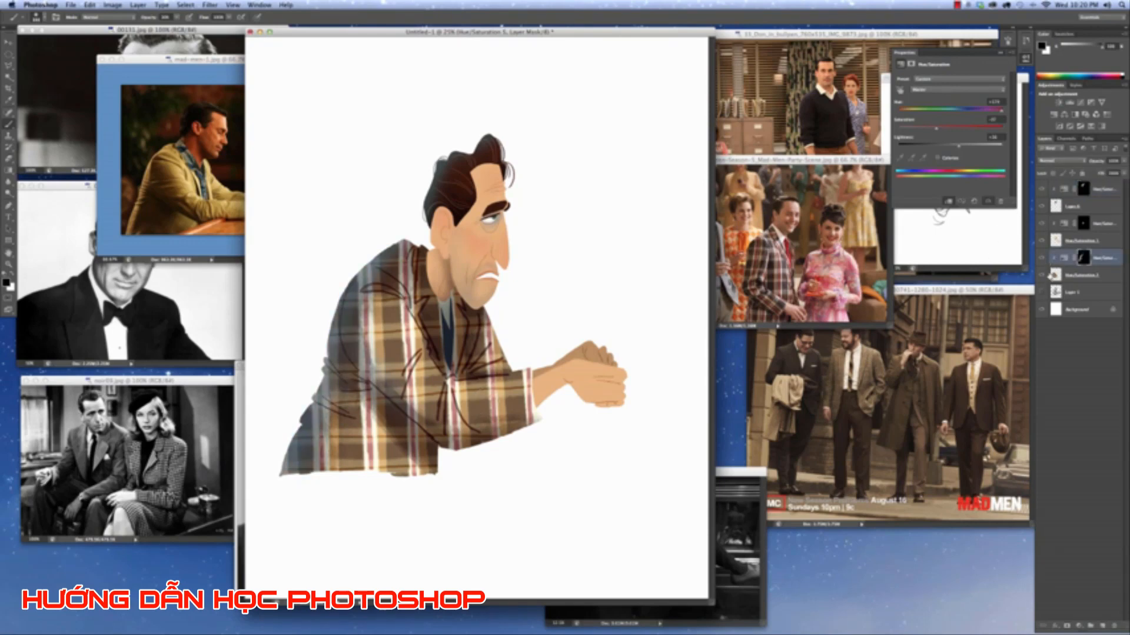
left_click(1082, 276)
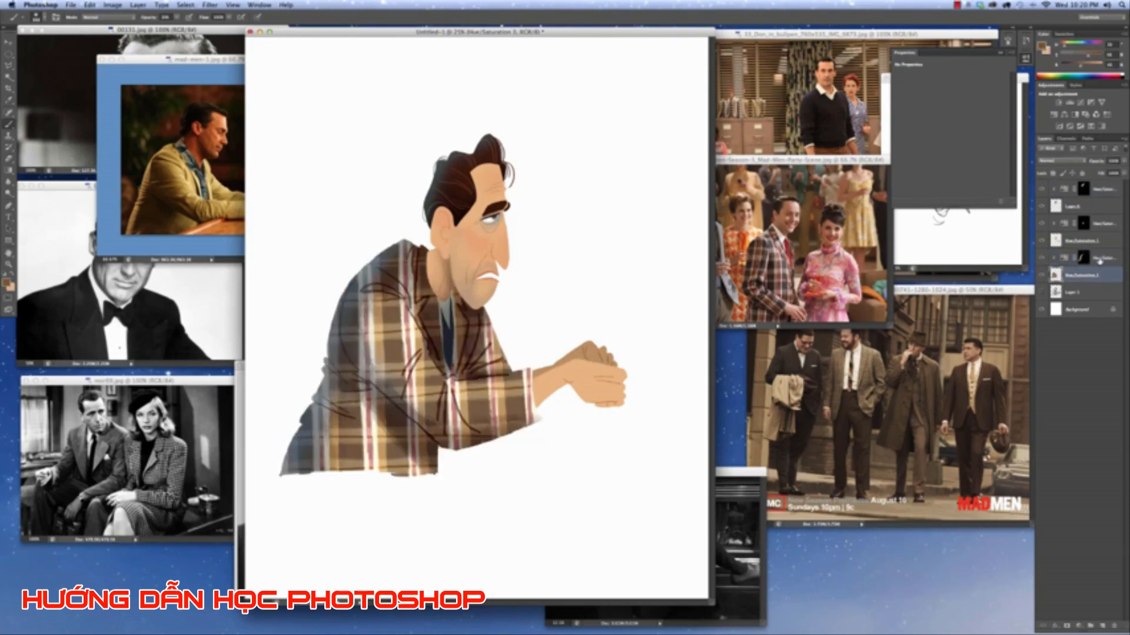
left_click(1098, 261, "shift")
key("super+e")
left_click(1043, 259)
left_click(1043, 259)
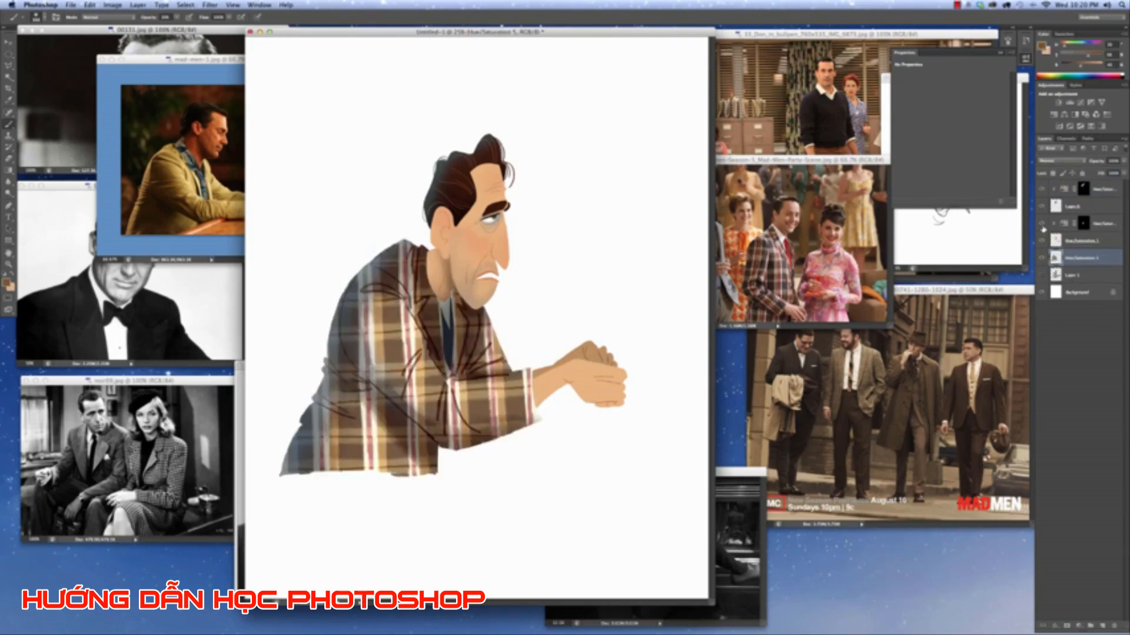
Merge the skin layer with its clipped Hue/Saturation adjustment.
left_click(1042, 228)
left_click(1042, 229)
left_click(1076, 224)
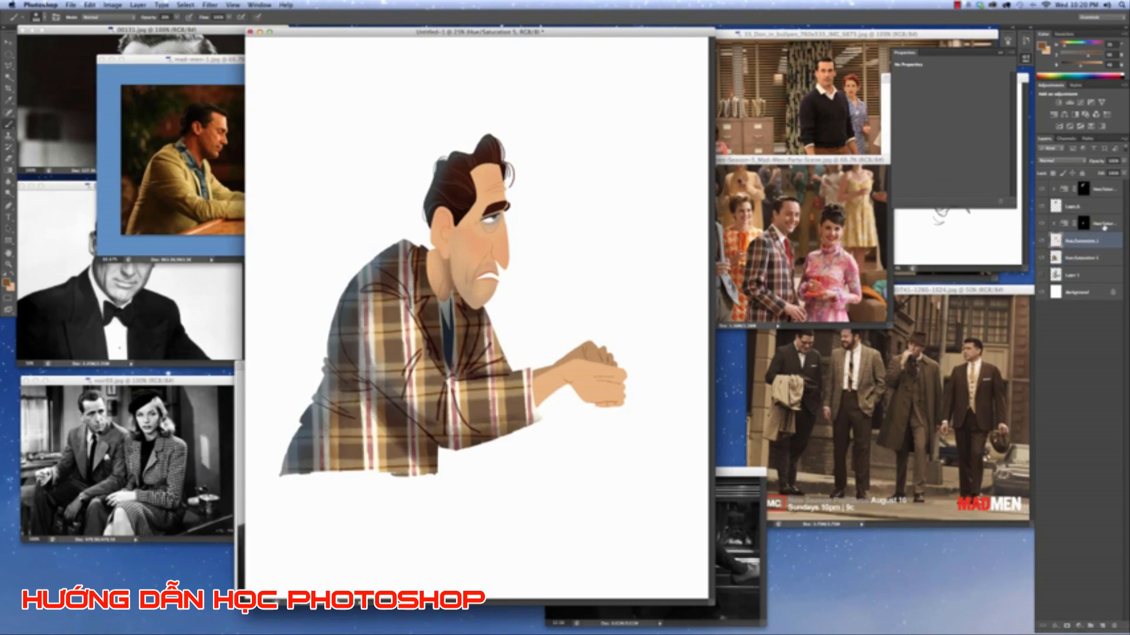
key("super+e")
Merge the hair layer with its clipped blue Hue/Saturation adjustment and check the result by toggling visibility.
left_click(1042, 206)
left_click(1042, 206)
left_click(1087, 208)
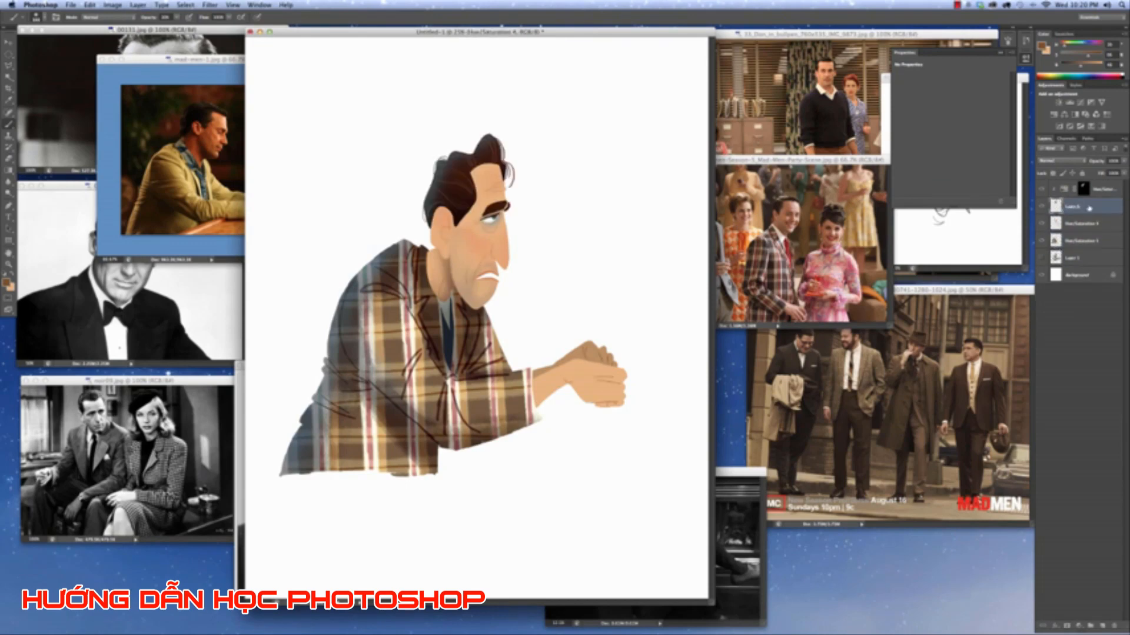
left_click(1099, 194, "shift")
key("super+e")
left_click(1042, 188)
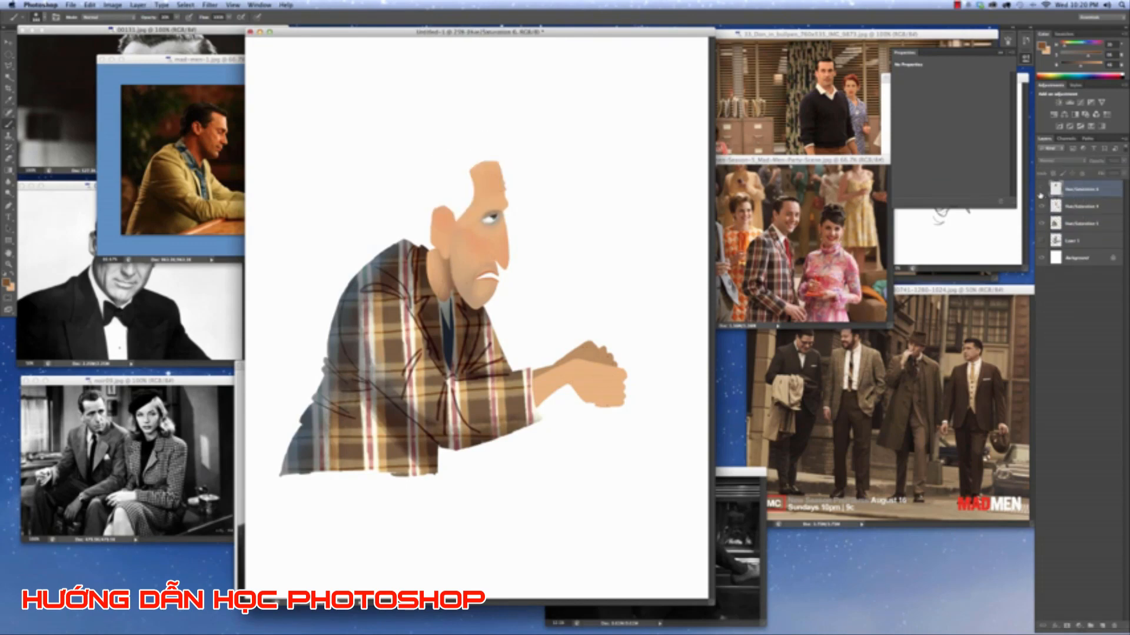
left_click(1042, 189)
Merge the hair, skin and jacket layers into a single character layer after checking what each contains.
left_click(1042, 206)
left_click(1041, 206)
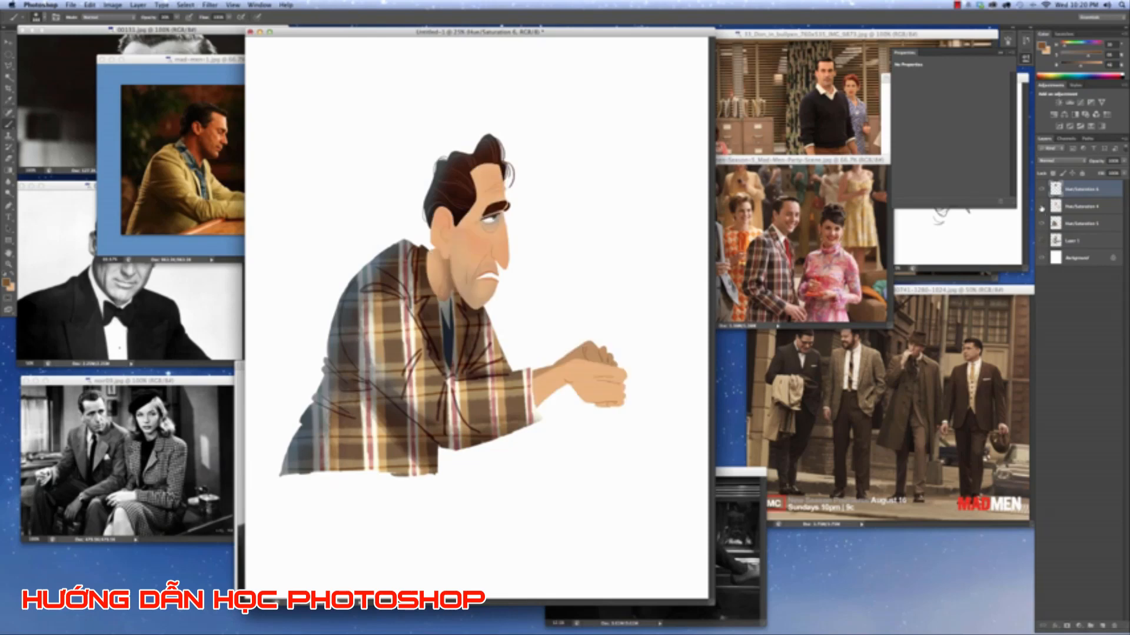
left_click(1041, 206)
left_click(1042, 206)
left_click(1042, 224)
left_click(1042, 223)
left_click(1083, 224)
left_click(1085, 191, "shift")
key("super+e")
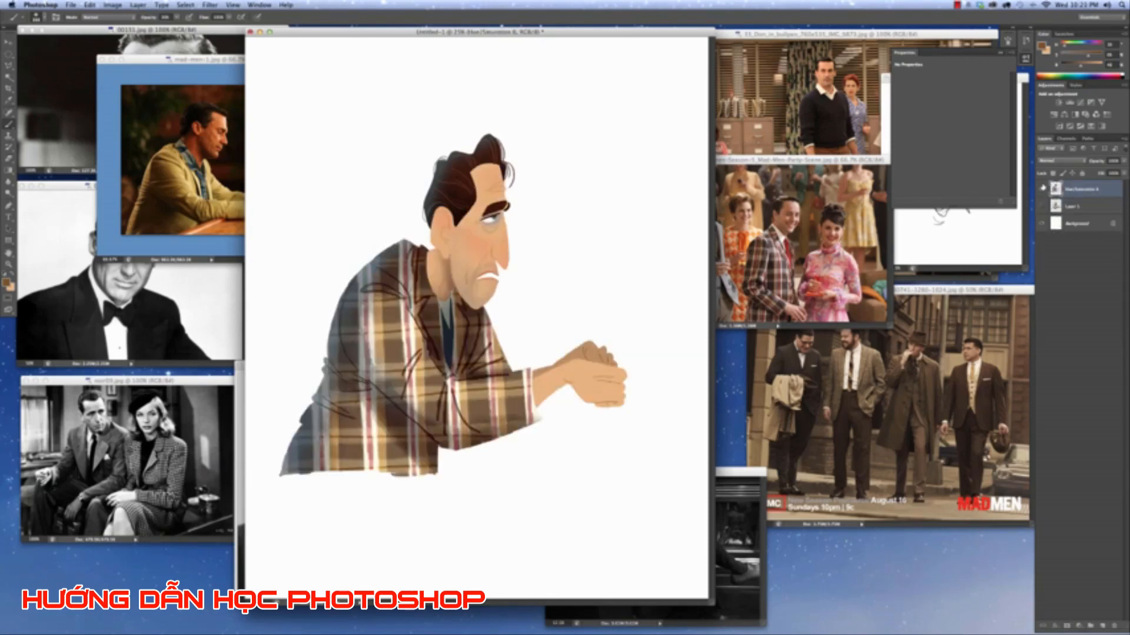
left_click(1042, 188)
left_click(1041, 189)
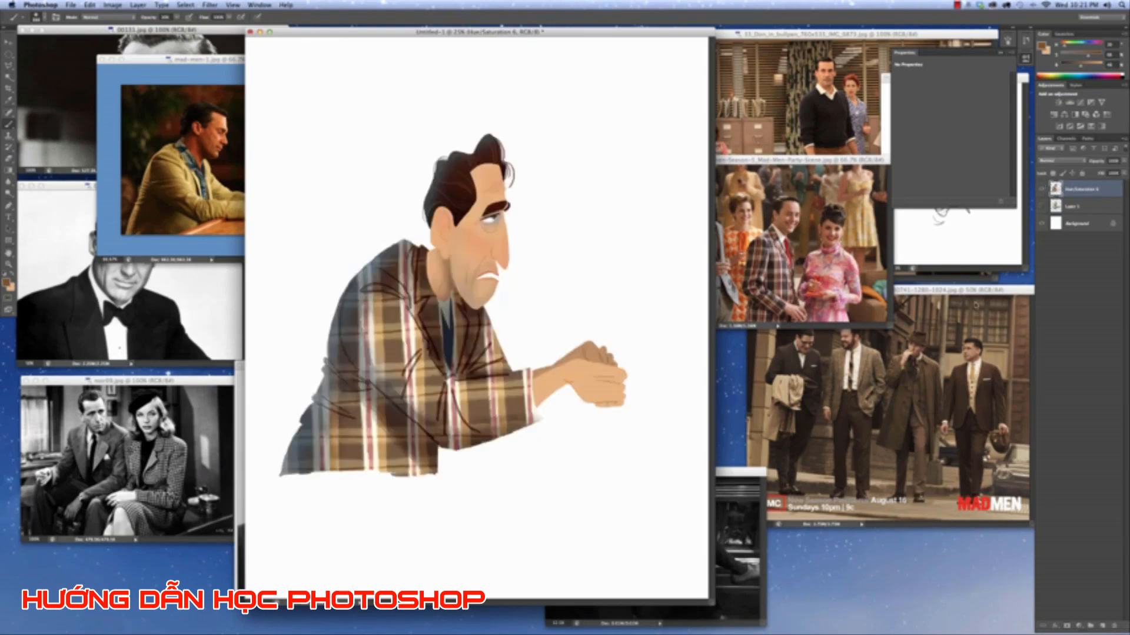
Add a new Hue/Saturation adjustment layer clipped to the merged character layer.
left_click(1080, 625)
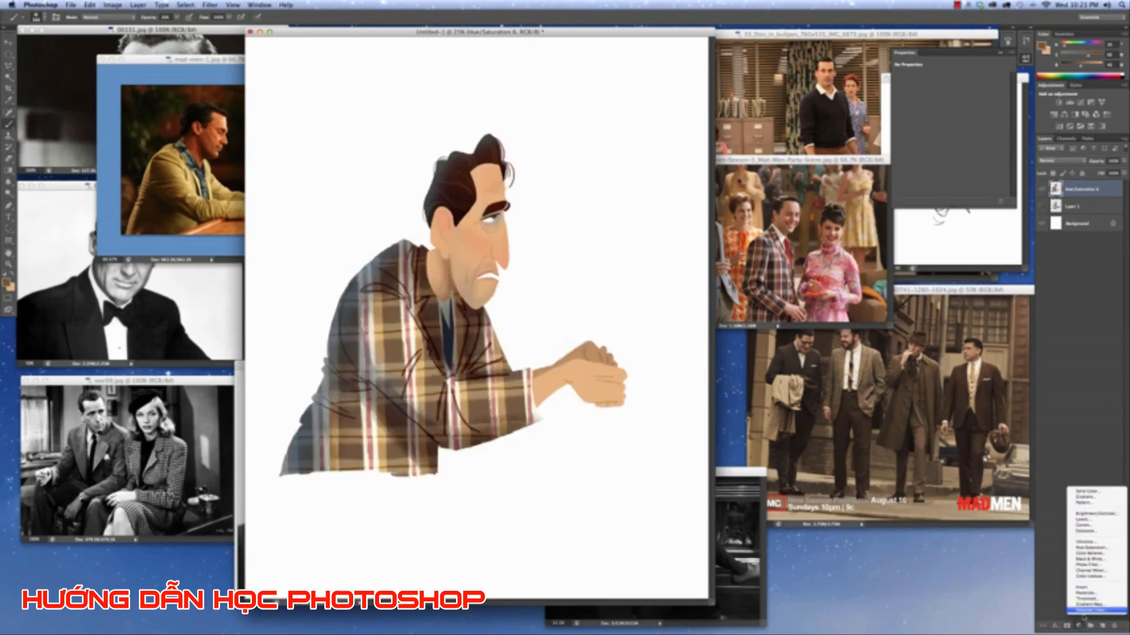
left_click(1094, 547, "alt")
left_click(577, 288)
left_click(637, 272)
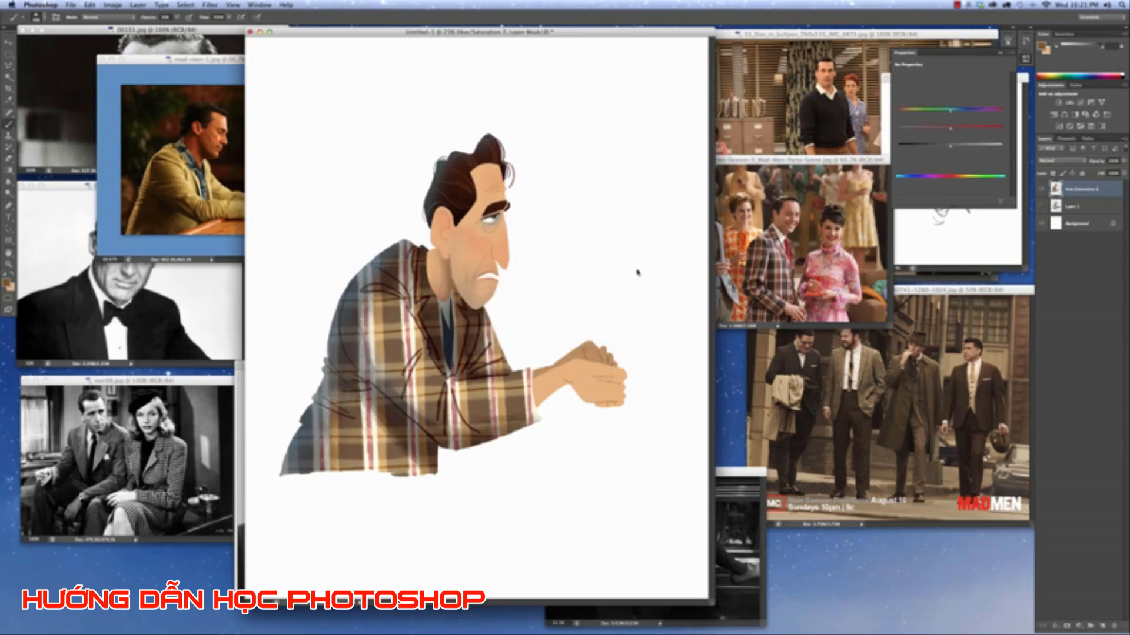
Darken the character adjustment with slightly shifted hue and higher saturation, and invert its mask to hide the effect.
left_click_drag(951, 148, 928, 145)
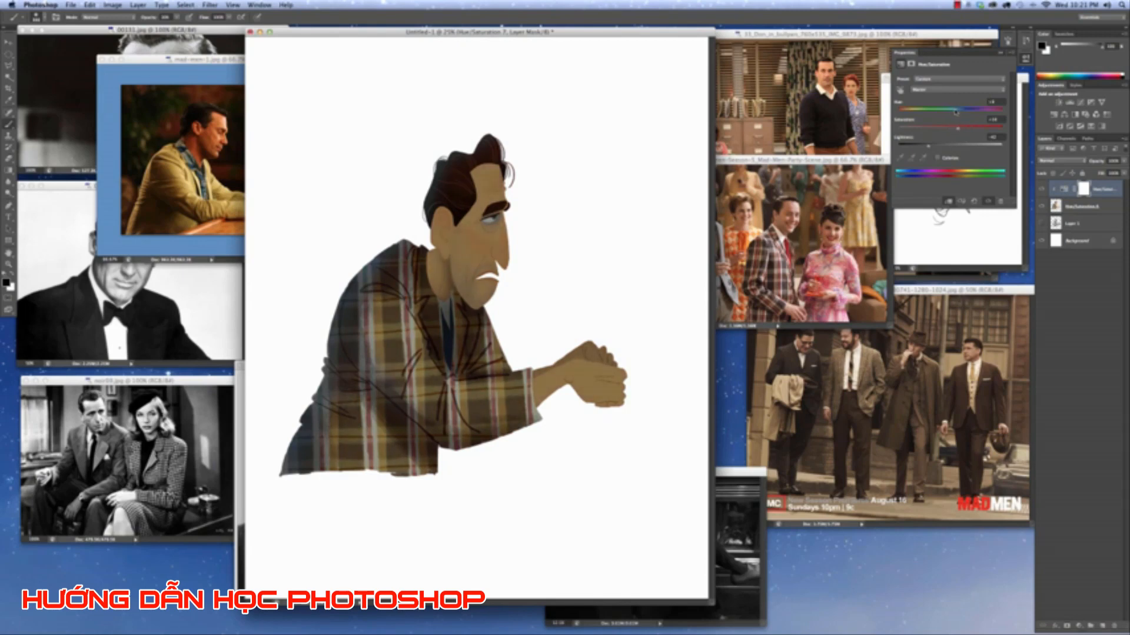
left_click_drag(958, 111, 952, 113)
key("super+i")
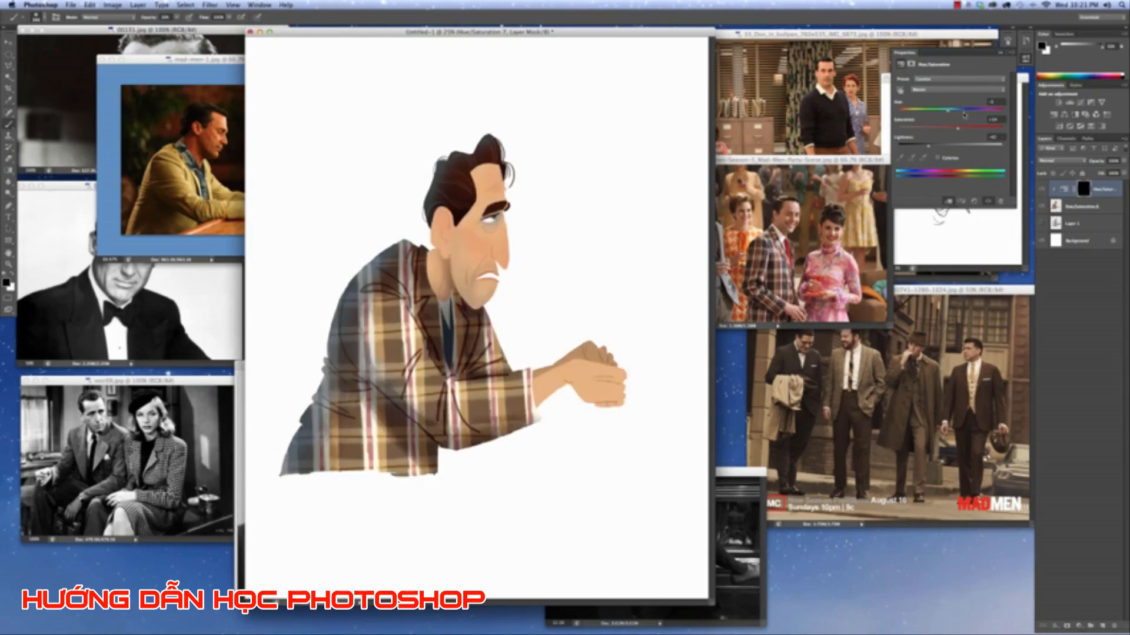
Paint white on the adjustment mask to deepen the jacket shadow beneath the sleeve's fold line.
key("super+plus")
key("super+plus")
left_click_drag(508, 359, 497, 172)
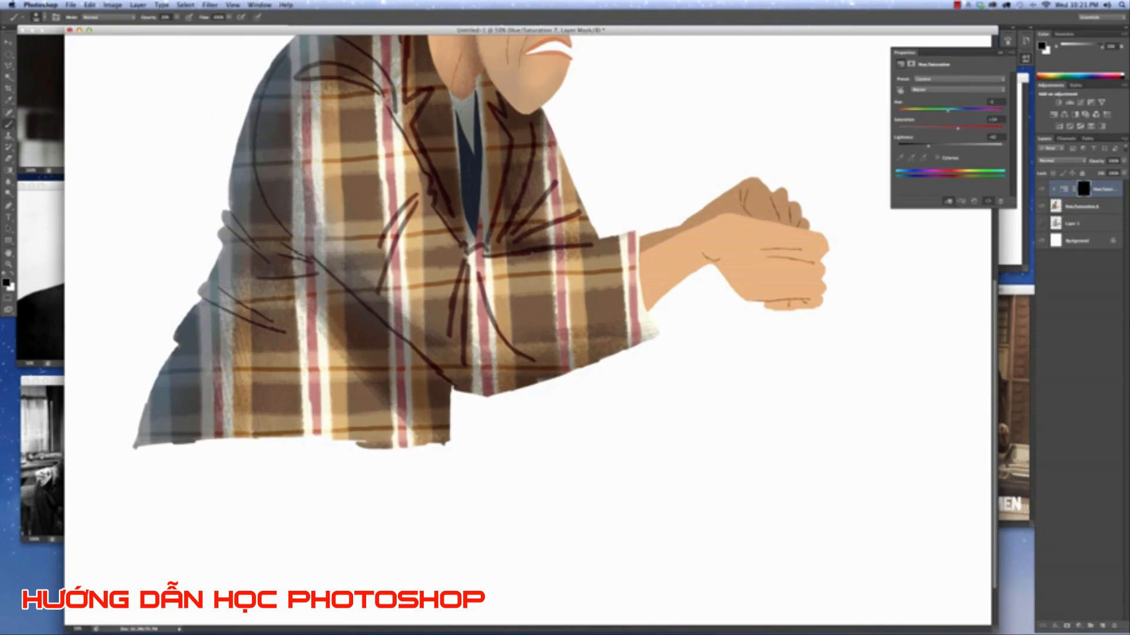
key("x")
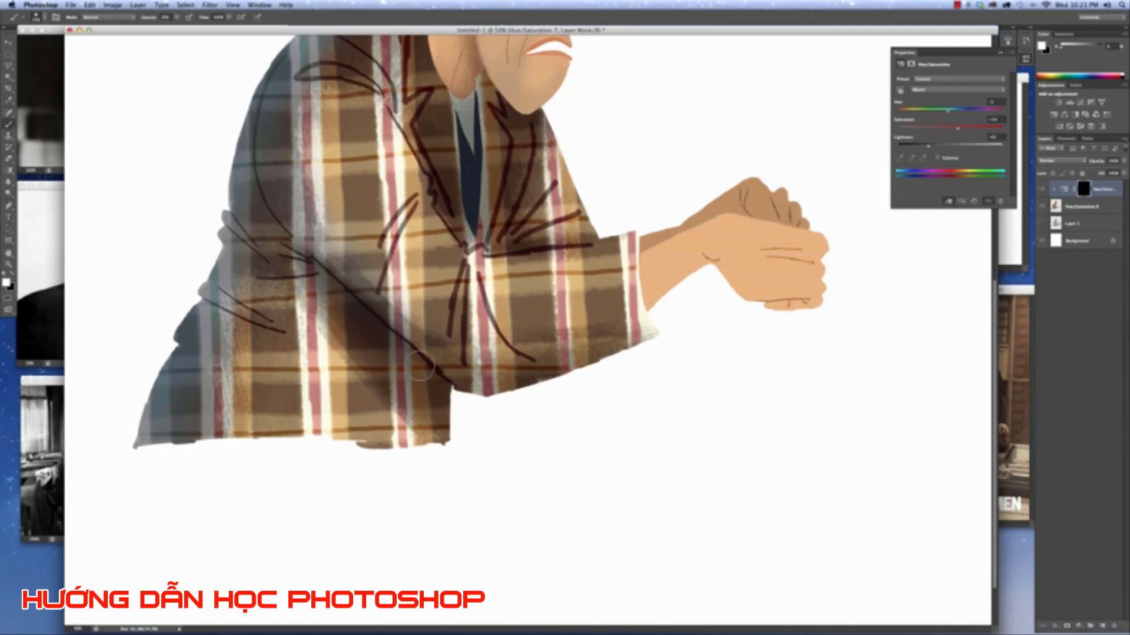
Paint a shadow through the mask on the neck behind the jaw, trimming the excess below the ear with black.
scroll(447, 205, "up", 3)
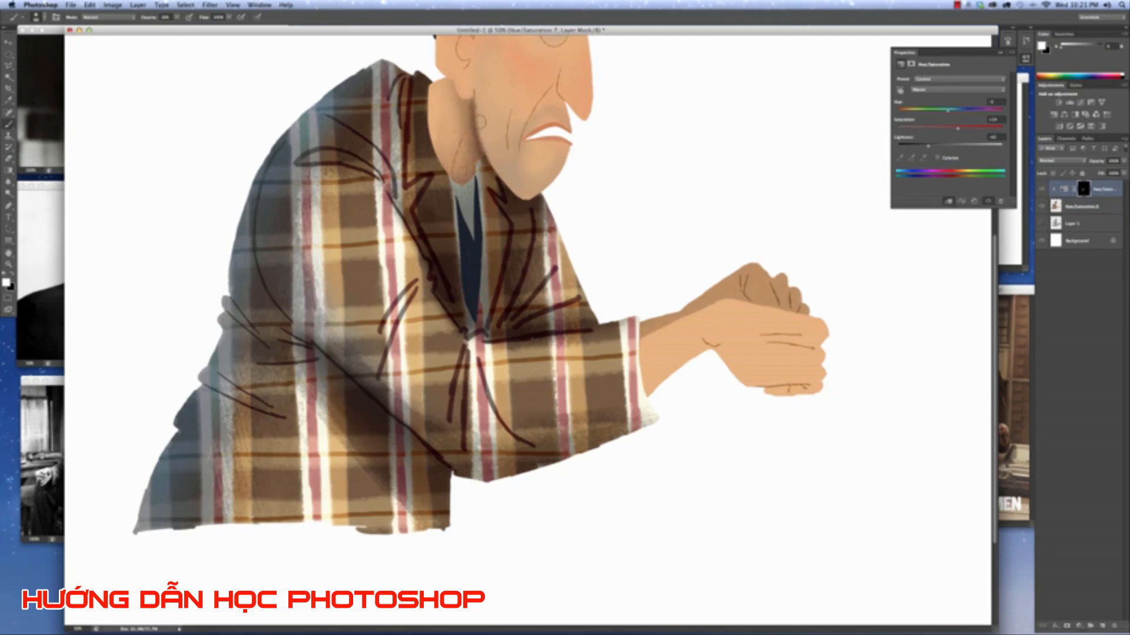
mouse_move(480, 117)
left_mouse_down()
mouse_move(475, 146)
mouse_move(469, 126)
mouse_move(461, 205)
left_mouse_up()
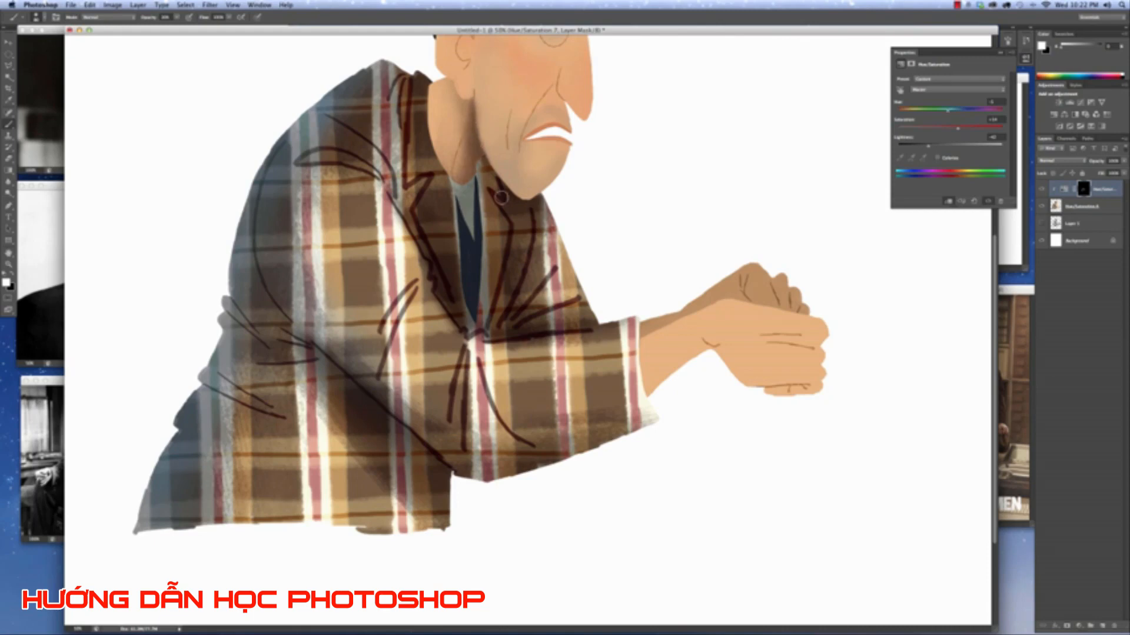
scroll(538, 203, "up", 5)
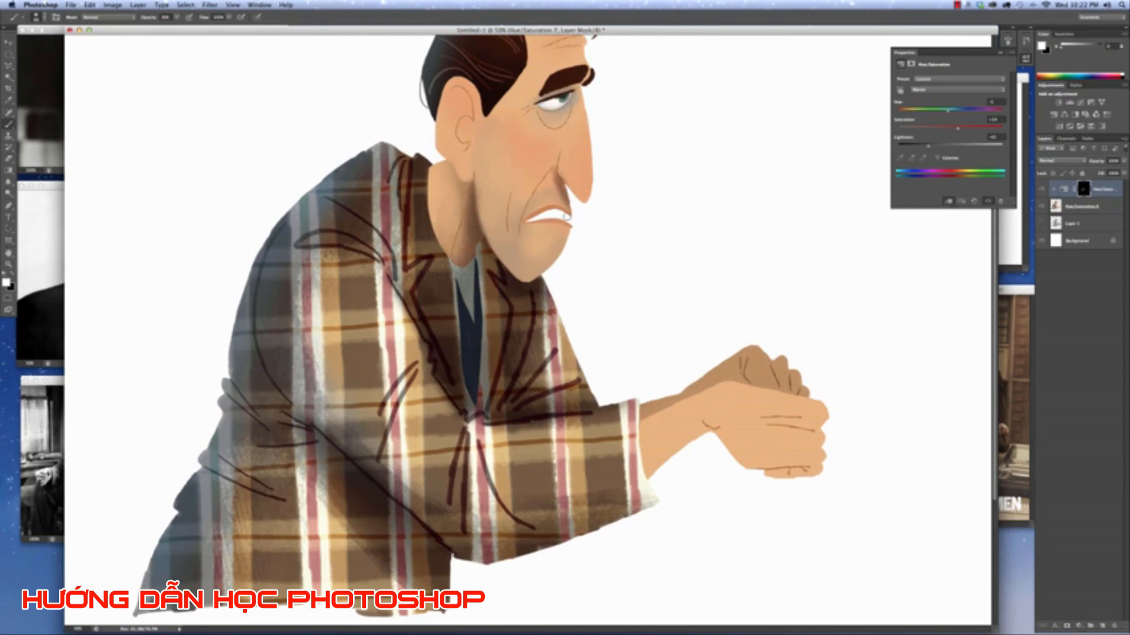
key("x")
key("x")
left_click_drag(441, 167, 468, 180)
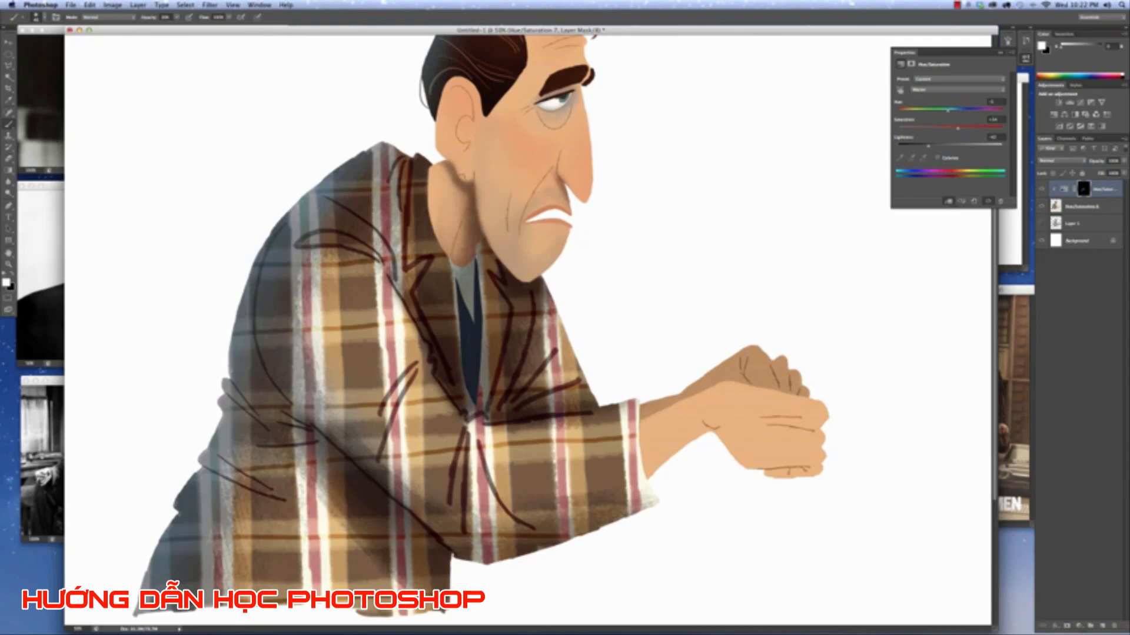
left_click_drag(448, 163, 474, 225)
left_click_drag(457, 182, 479, 242)
left_click_drag(452, 162, 462, 218)
key("x")
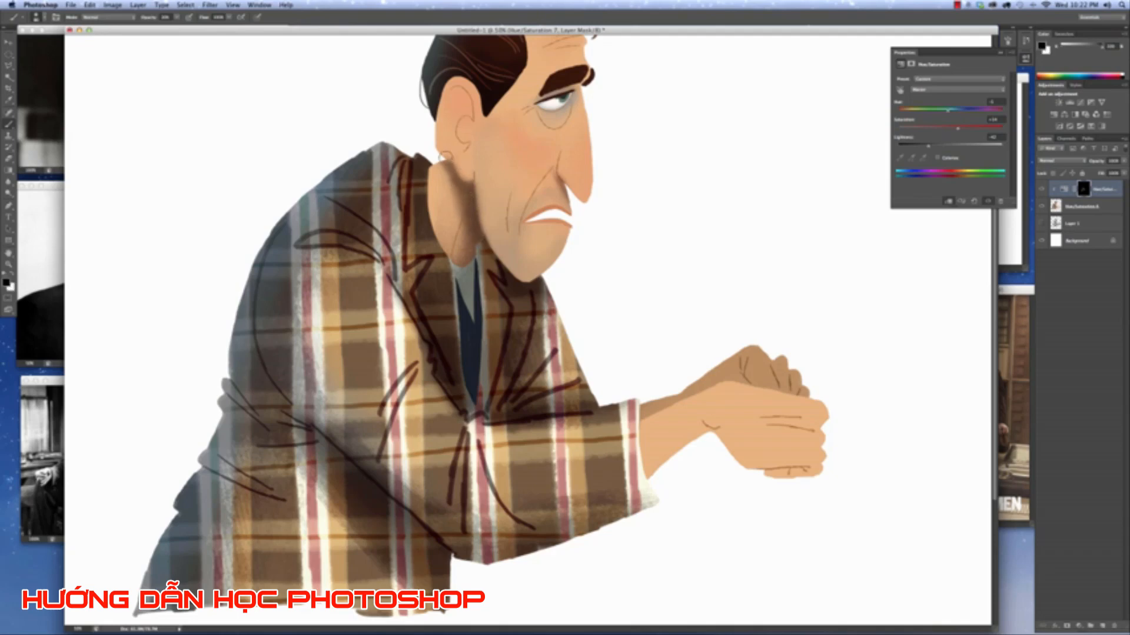
mouse_move(442, 154)
left_mouse_down()
mouse_move(445, 177)
mouse_move(469, 197)
left_mouse_up()
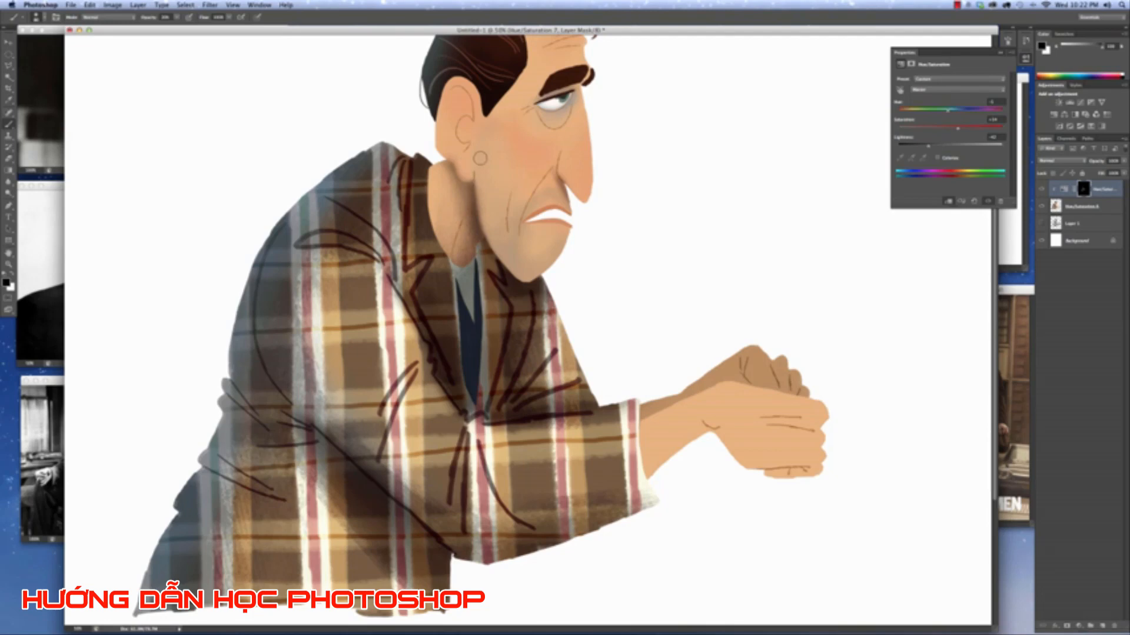
Paint shading inside the ear through the mask and enlarge the brush.
key("x")
mouse_move(468, 115)
left_mouse_down()
mouse_move(456, 137)
mouse_move(466, 142)
mouse_move(464, 102)
mouse_move(463, 145)
mouse_move(459, 135)
left_mouse_up()
key("bracketright")
key("bracketright")
key("bracketright")
key("bracketright")
key("bracketright")
key("bracketright")
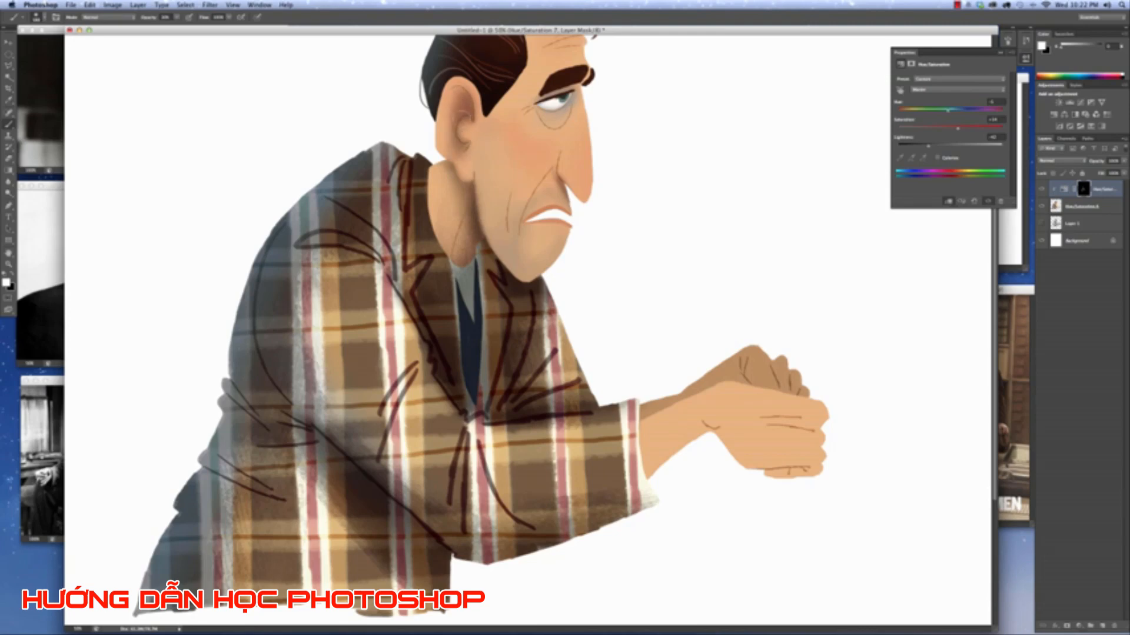
Paint soft shadows around the eye, under the brow and beside the nose bridge through the mask.
key("super+equal")
key("super+equal")
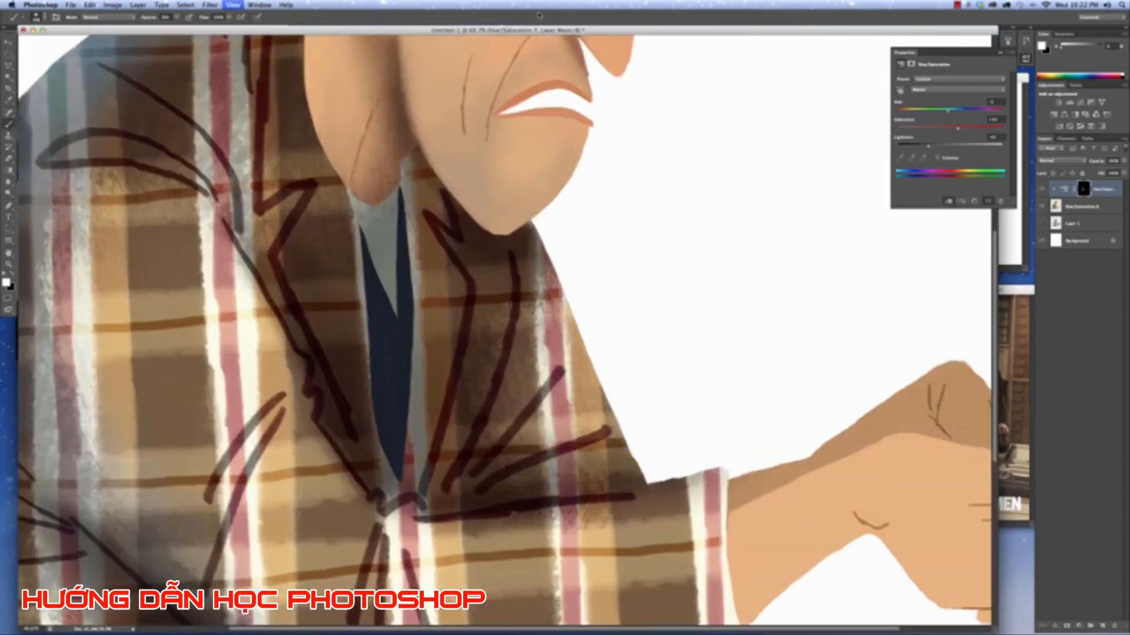
left_click_drag(445, 168, 438, 441)
key("x")
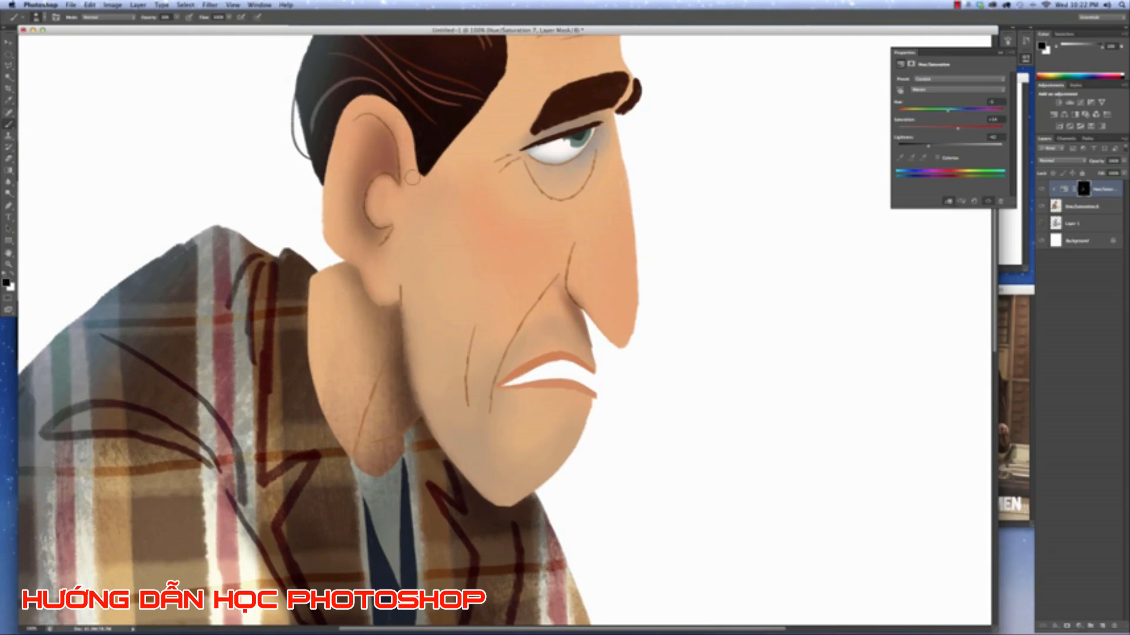
left_click_drag(456, 138, 436, 228)
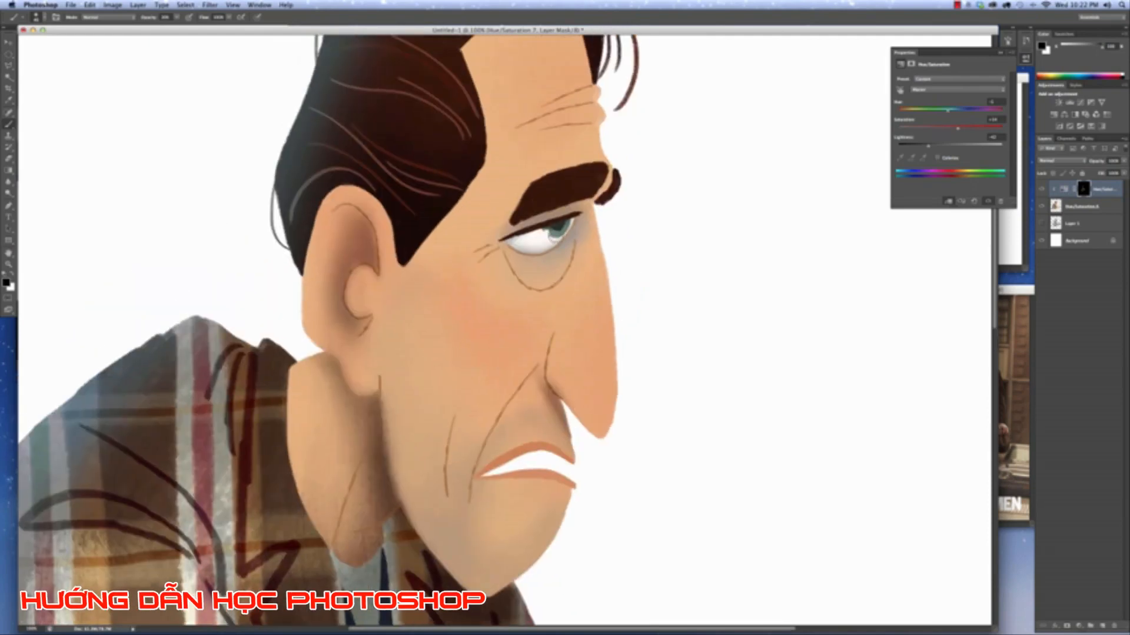
key("x")
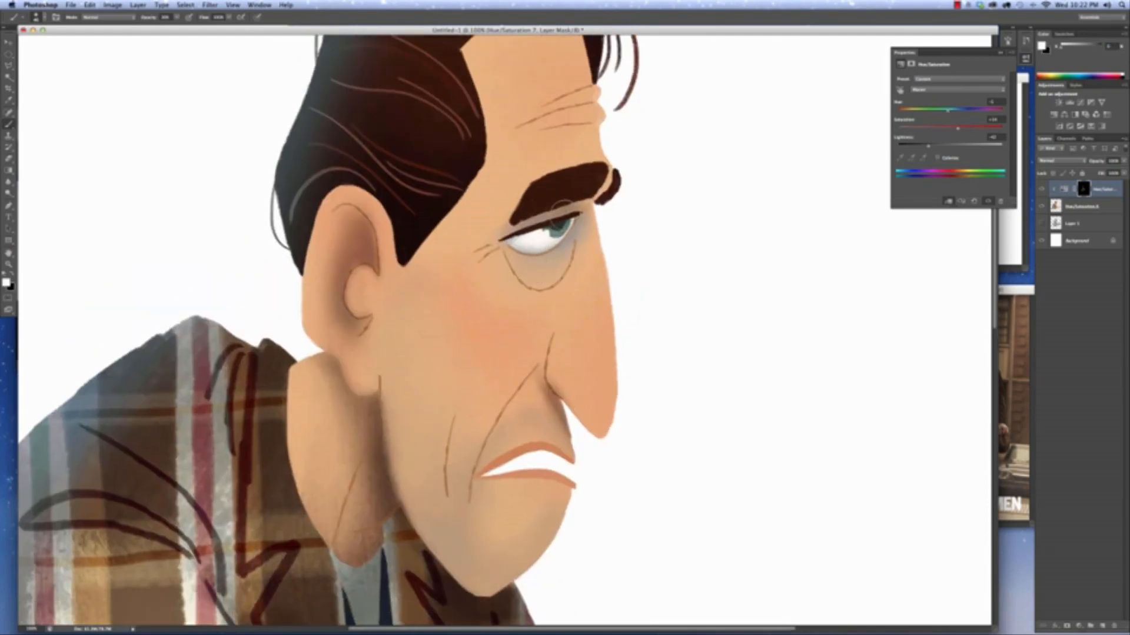
mouse_move(583, 216)
left_mouse_down()
mouse_move(537, 221)
mouse_move(503, 242)
mouse_move(559, 237)
mouse_move(518, 247)
mouse_move(548, 265)
mouse_move(597, 222)
mouse_move(540, 312)
left_mouse_up()
mouse_move(580, 236)
left_mouse_down()
mouse_move(552, 299)
mouse_move(582, 276)
left_mouse_up()
left_click_drag(509, 241, 553, 270)
Shade the forehead wrinkles through the mask with a smaller brush.
key("bracketleft")
key("bracketleft")
key("bracketleft")
key("bracketleft")
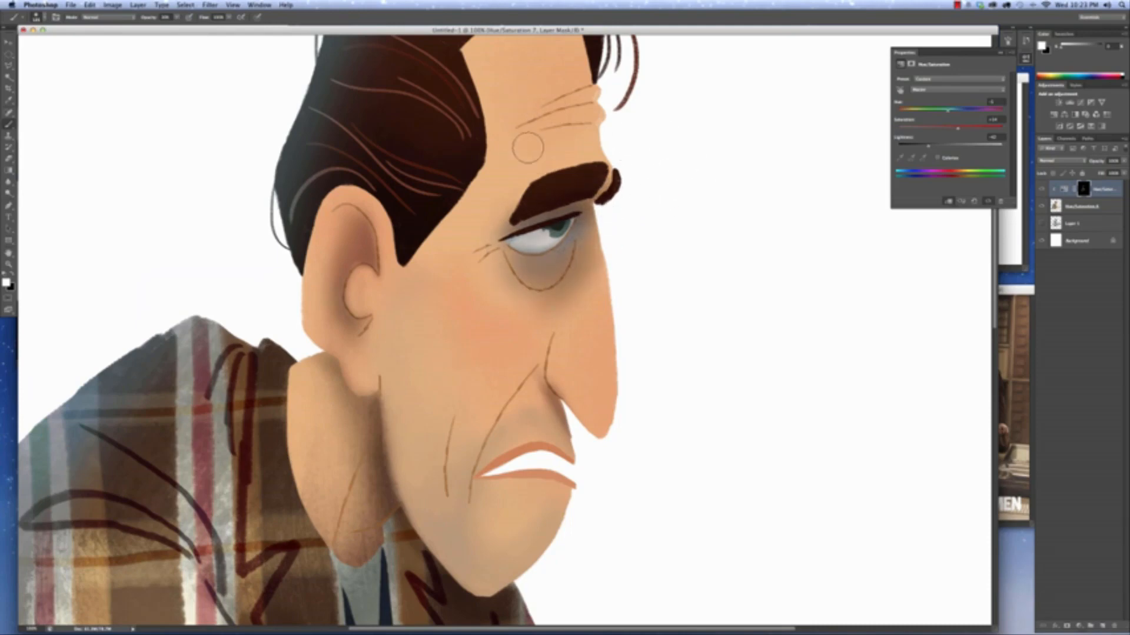
mouse_move(576, 122)
left_mouse_down()
mouse_move(603, 122)
mouse_move(509, 138)
left_mouse_up()
left_click_drag(606, 98, 511, 130)
key("x")
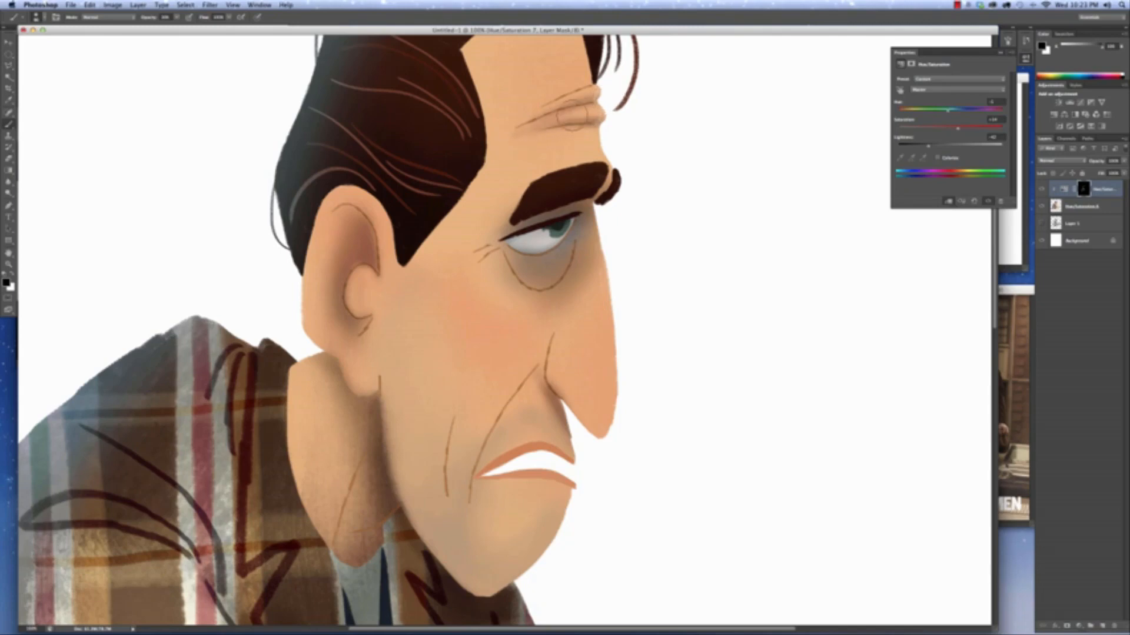
left_click_drag(454, 144, 524, 155)
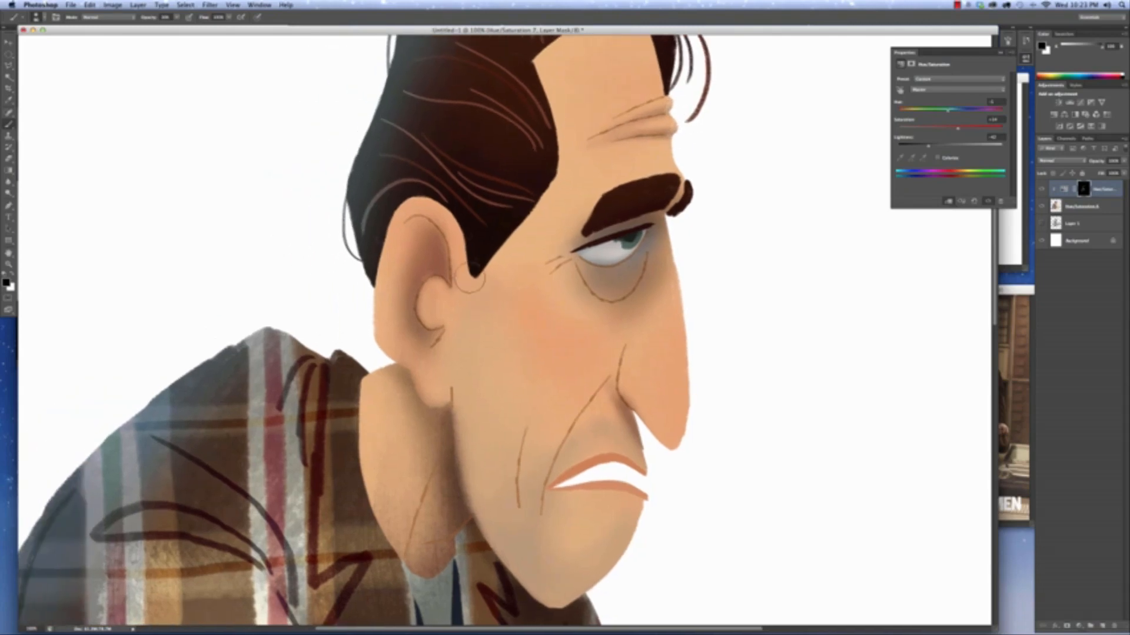